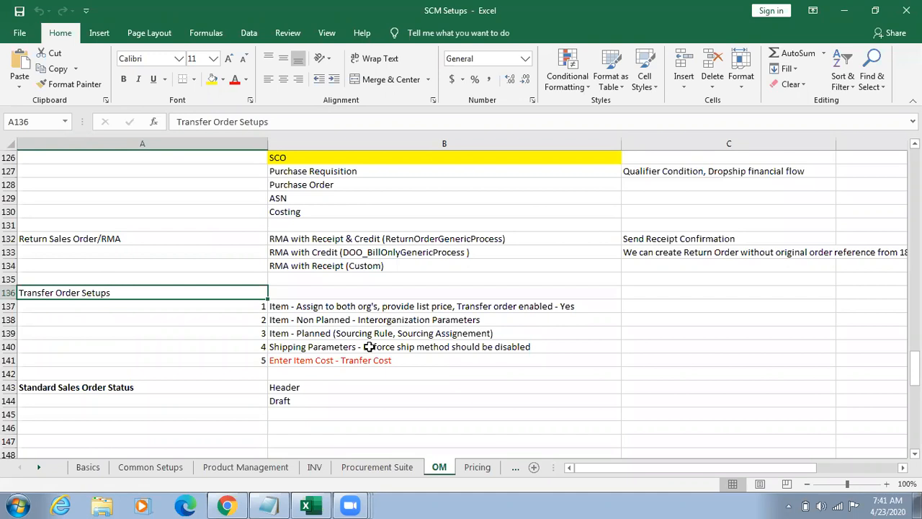
# Step: Open a new Notepad document and enter the side-by-side headings Source and Target
pyautogui.press('super+r')
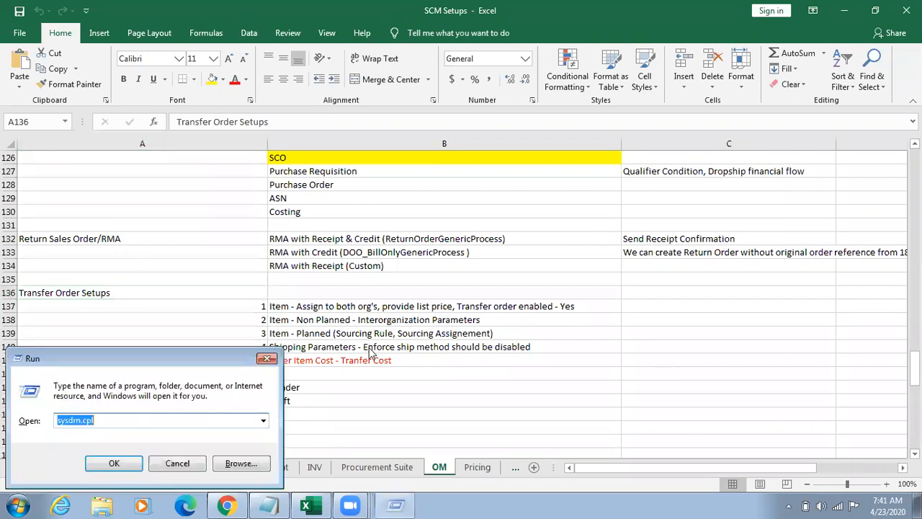
pyautogui.write('notepad')
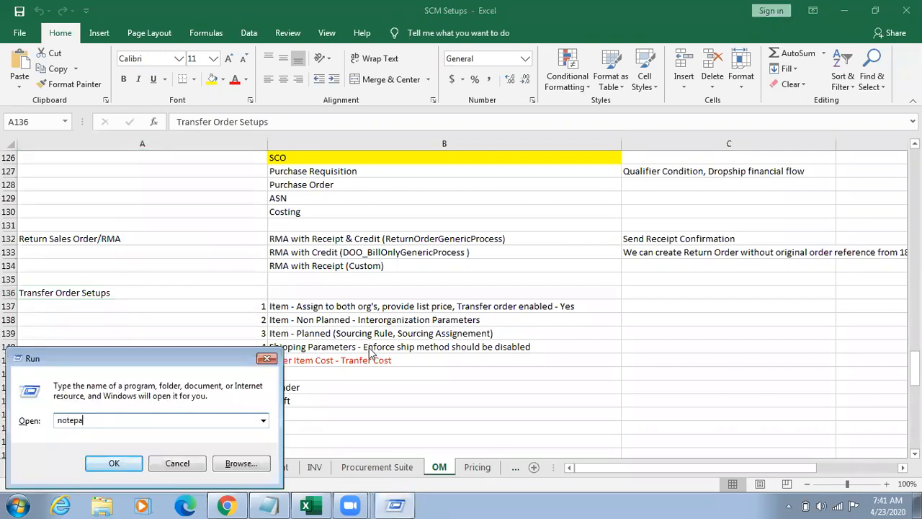
pyautogui.press('Return')
pyautogui.write('Source')
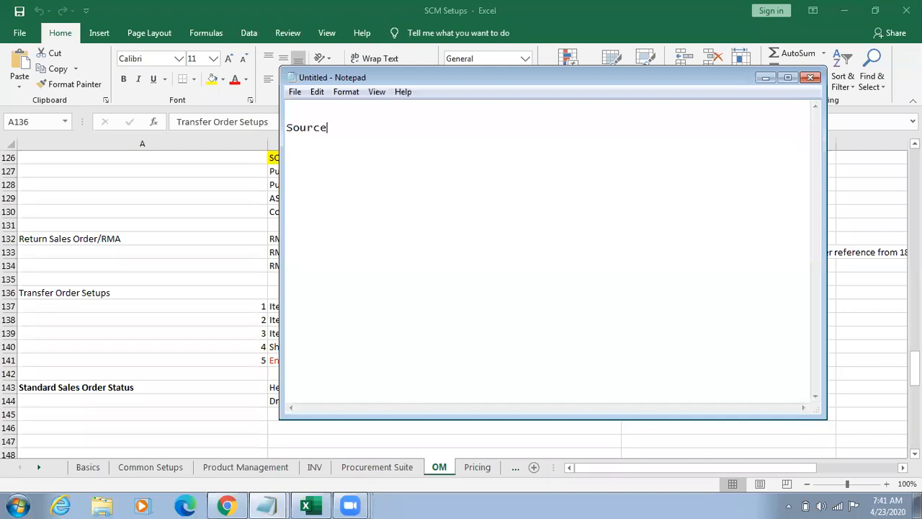
pyautogui.press('Tab')
pyautogui.press('Tab')
pyautogui.press('Tab')
pyautogui.write('Target')
pyautogui.press('Return')
# Step: Maximize the notes window and enter Internal Requisition beneath the Target heading
pyautogui.press('Tab')
pyautogui.press('Tab')
pyautogui.click(789, 79)
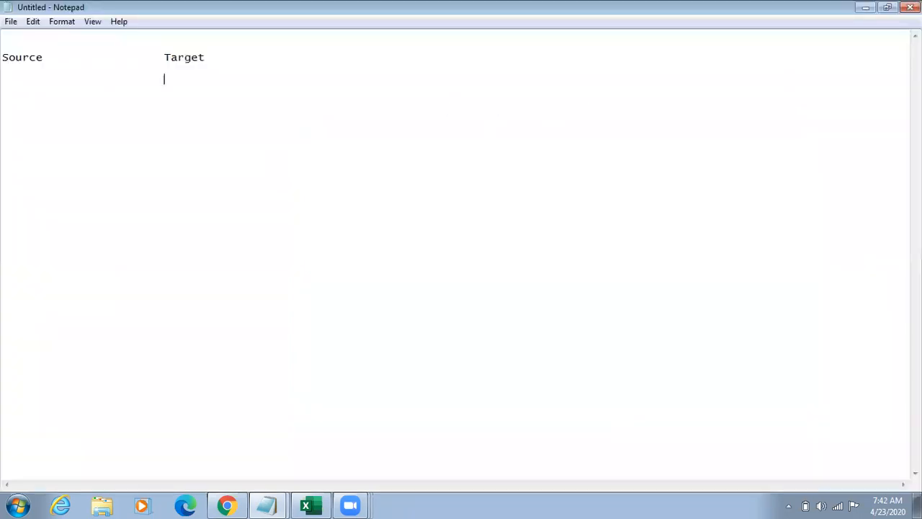
pyautogui.write('Interna')
pyautogui.press('BackSpace')
pyautogui.press('BackSpace')
pyautogui.write('rnal Requ')
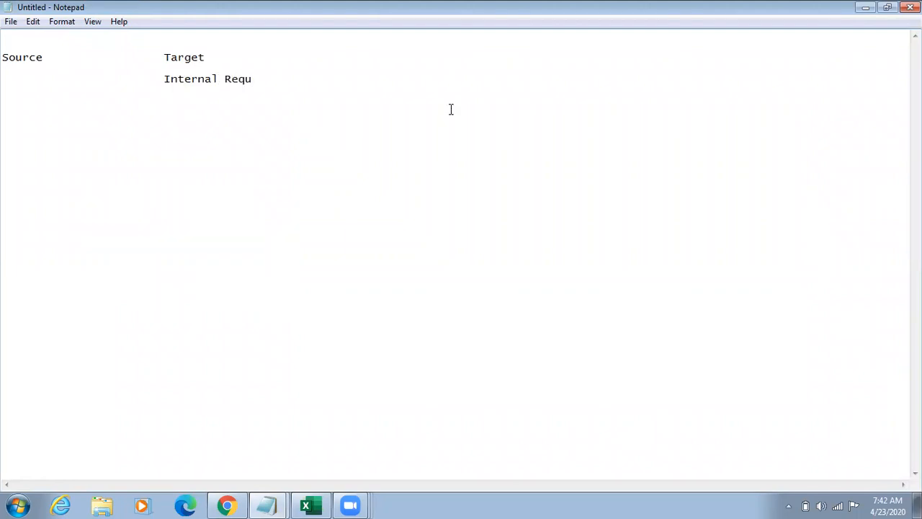
pyautogui.write('isition')
# Step: Add Transfer Order, Pick and Shiping as separate lines in the Source column
pyautogui.press('Return')
pyautogui.press('Return')
pyautogui.write('Transfer ')
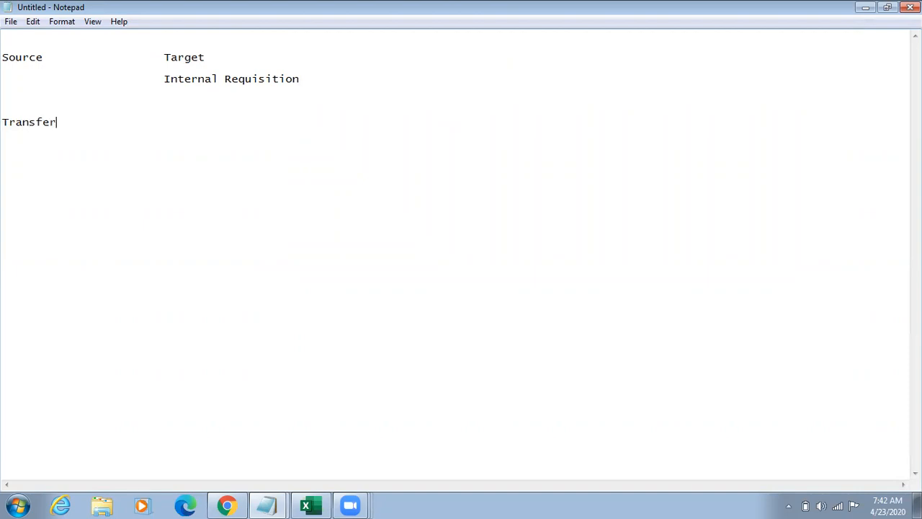
pyautogui.write('Order   ')
pyautogui.write('Pick')
pyautogui.press('Return')
pyautogui.write('Shipin')
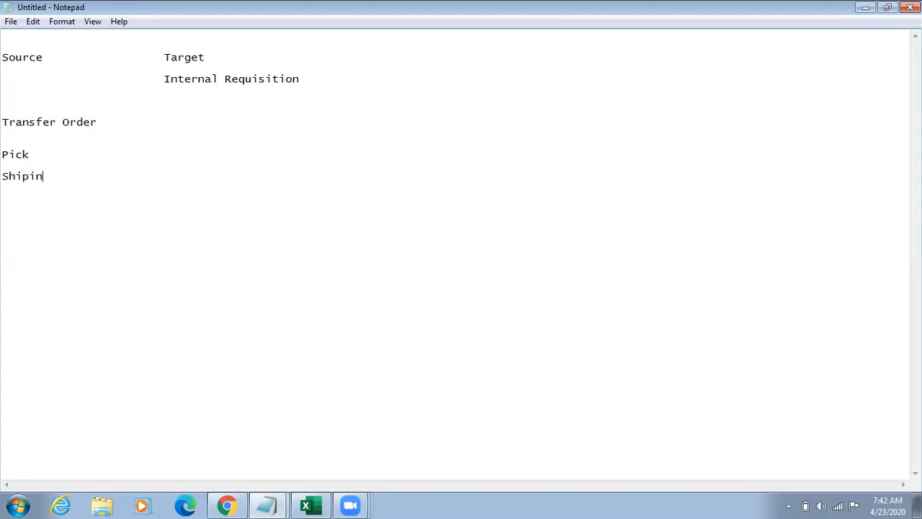
pyautogui.press('BackSpace')
pyautogui.press('BackSpace')
pyautogui.write('ing\\\\')
pyautogui.press('BackSpace')
pyautogui.press('BackSpace')
pyautogui.press('BackSpace')
pyautogui.write('g')
# Step: Add Receive in the Target column below Shiping, and remove the extra blank line between Transfer Order and Pick
pyautogui.press('Return')
pyautogui.press('Tab')
pyautogui.press('Tab')
pyautogui.press('Tab')
pyautogui.write('Receive')
pyautogui.click(35, 134)
pyautogui.press('BackSpace')
# Step: Review the Transfer Order and Shiping entries in the flow notes by highlighting them
pyautogui.moveTo(97, 122); pyautogui.dragTo(2, 126)
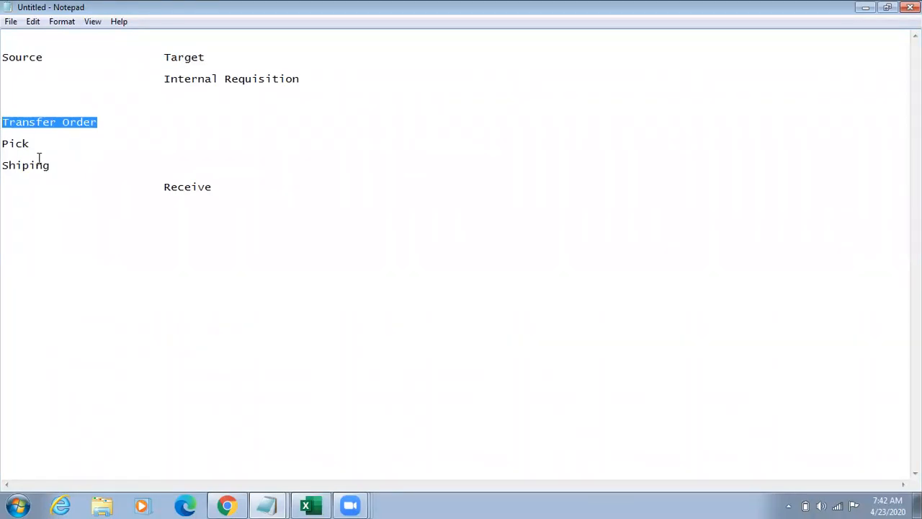
pyautogui.moveTo(48, 148); pyautogui.dragTo(7, 166)
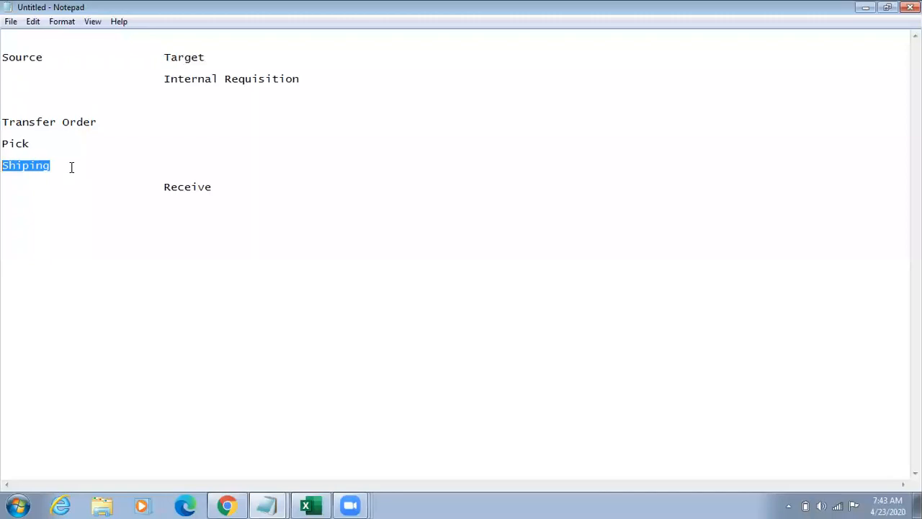
pyautogui.moveTo(54, 149); pyautogui.dragTo(2, 165)
pyautogui.moveTo(117, 123); pyautogui.dragTo(3, 118)
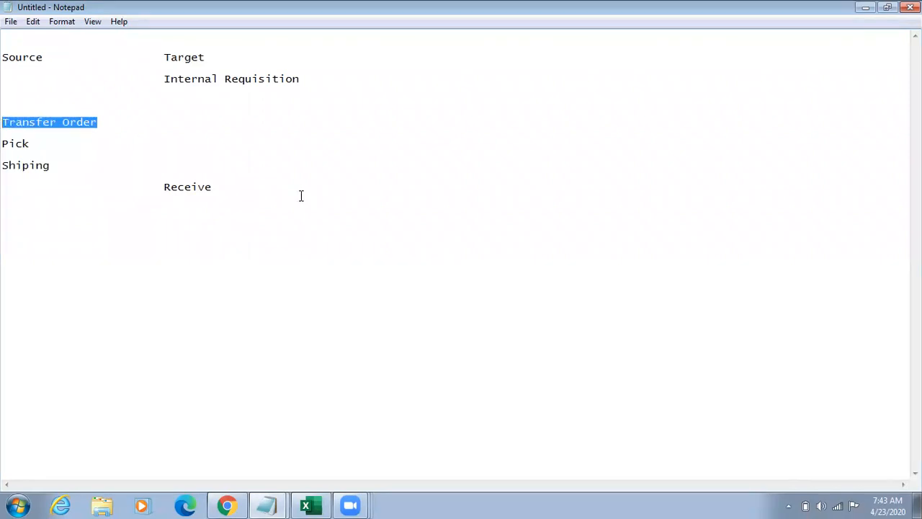
pyautogui.moveTo(94, 165); pyautogui.dragTo(3, 160)
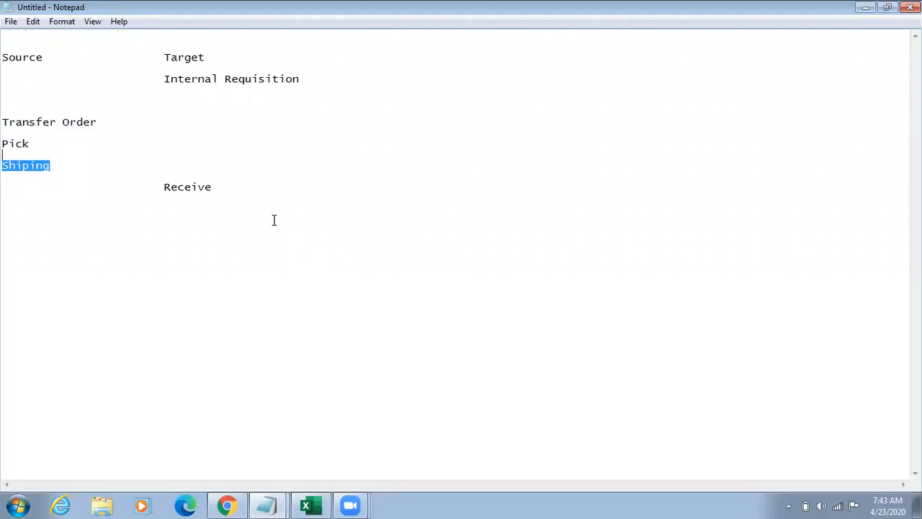
# Step: Switch to the Excel workbook and review the five Transfer Order Setups entries in B137:B141
pyautogui.hotkey('alt', 'Tab')
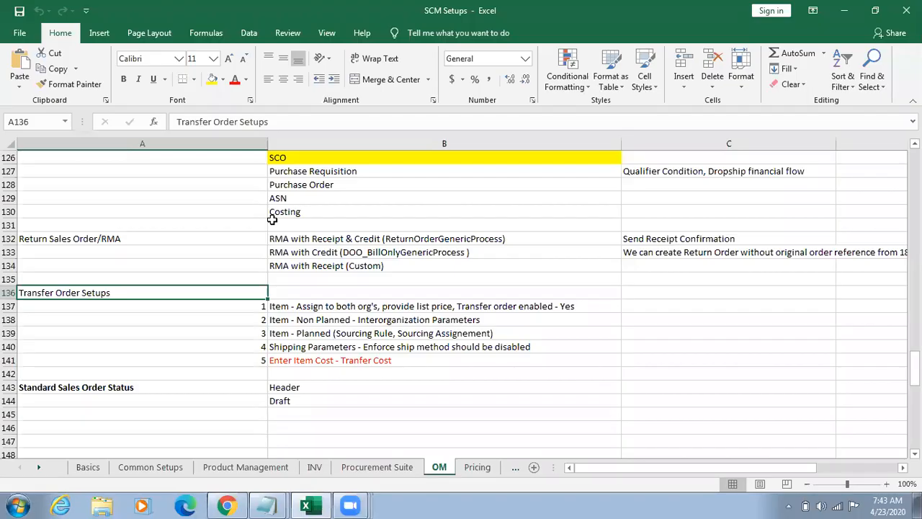
pyautogui.click(302, 306)
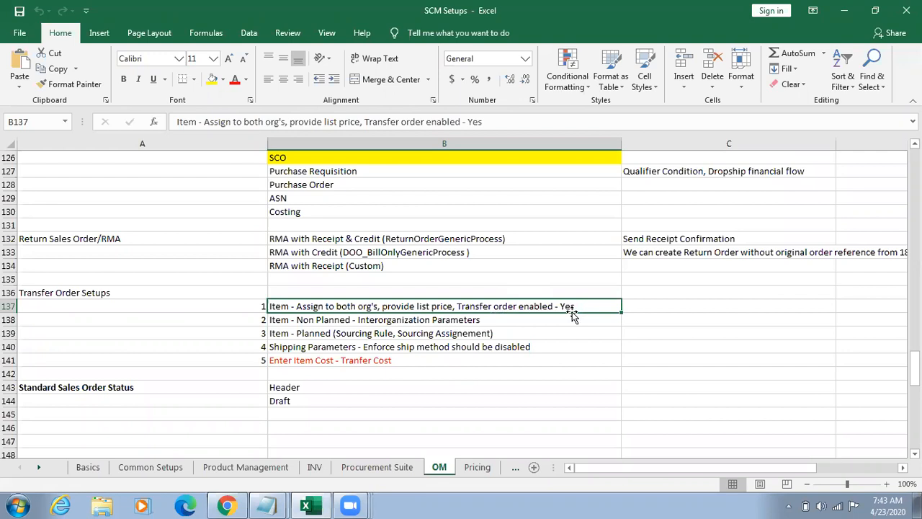
pyautogui.click(407, 322)
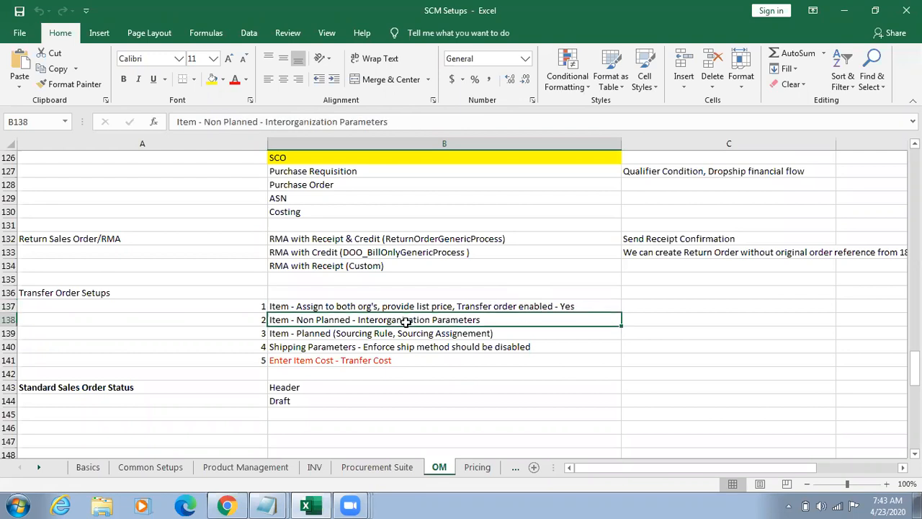
pyautogui.keyDown('shift'); pyautogui.click(529, 337); pyautogui.keyUp('shift')
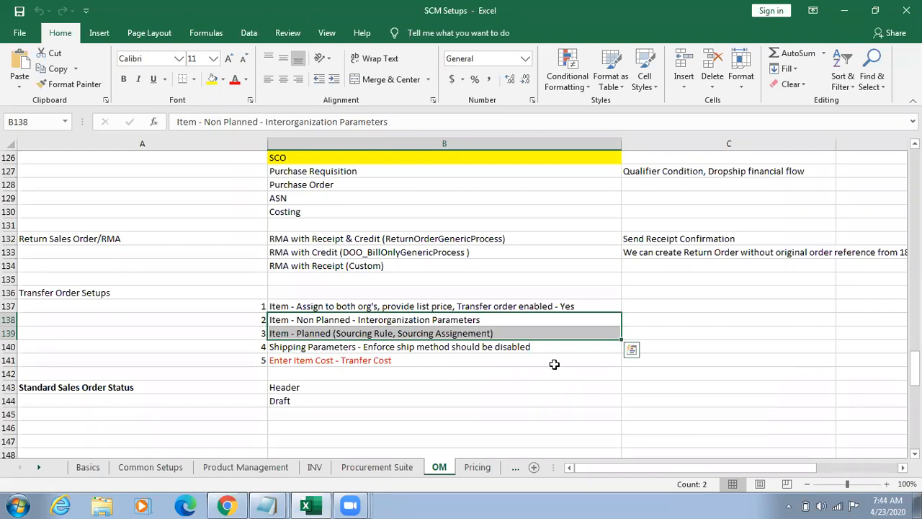
pyautogui.click(472, 346)
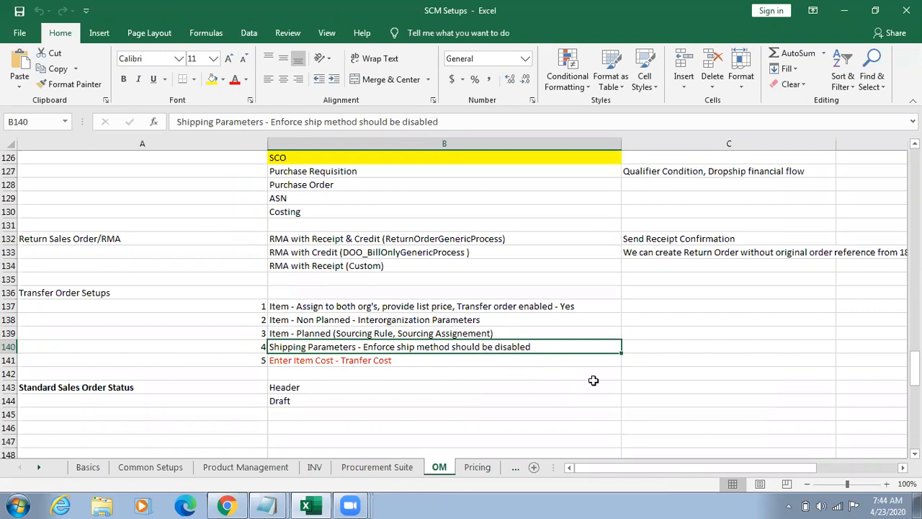
pyautogui.press('Down')
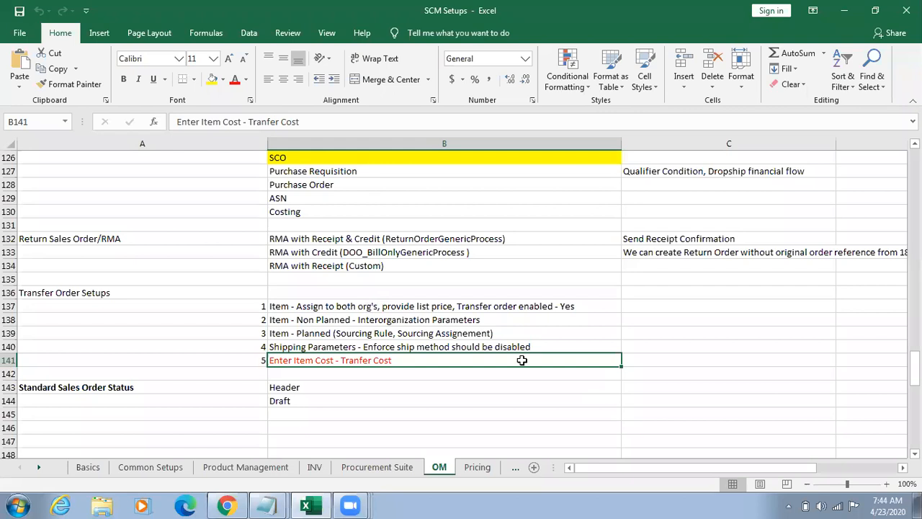
pyautogui.press('Down')
pyautogui.press('Down')
pyautogui.press('Down')
pyautogui.press('Down')
pyautogui.press('Down')
pyautogui.press('Down')
pyautogui.press('Down')
pyautogui.press('Down')
pyautogui.press('Down')
pyautogui.press('Down')
pyautogui.press('Down')
pyautogui.press('Down')
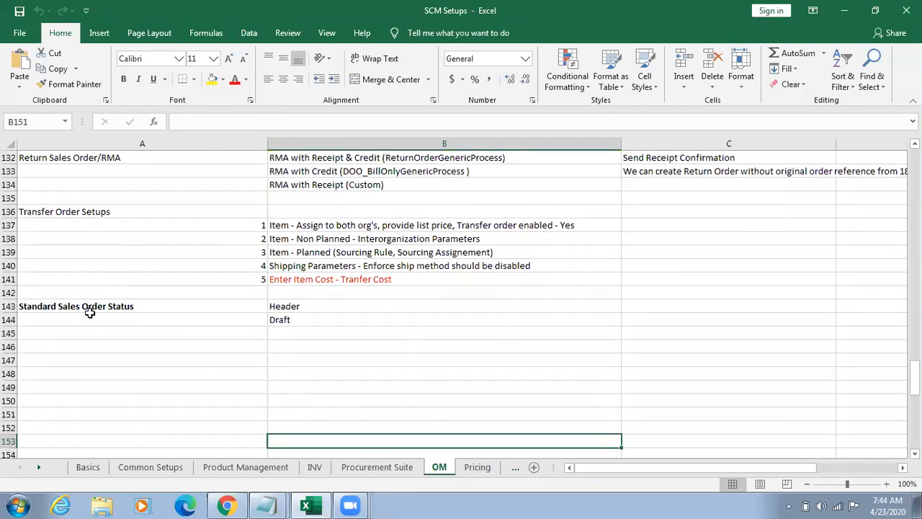
# Step: Clear the Standard Sales Order Status block in cells A143:B144
pyautogui.click(10, 292)
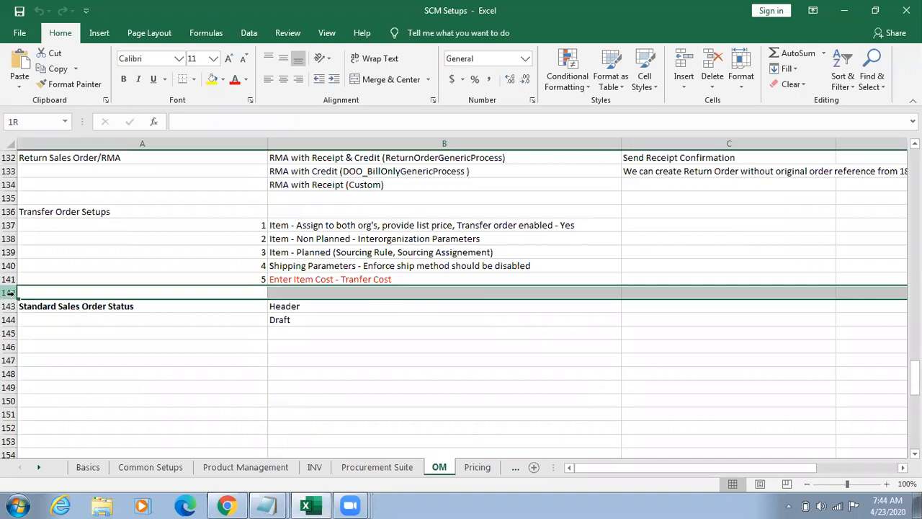
pyautogui.click(72, 307)
pyautogui.hotkey('shift', 'Right')
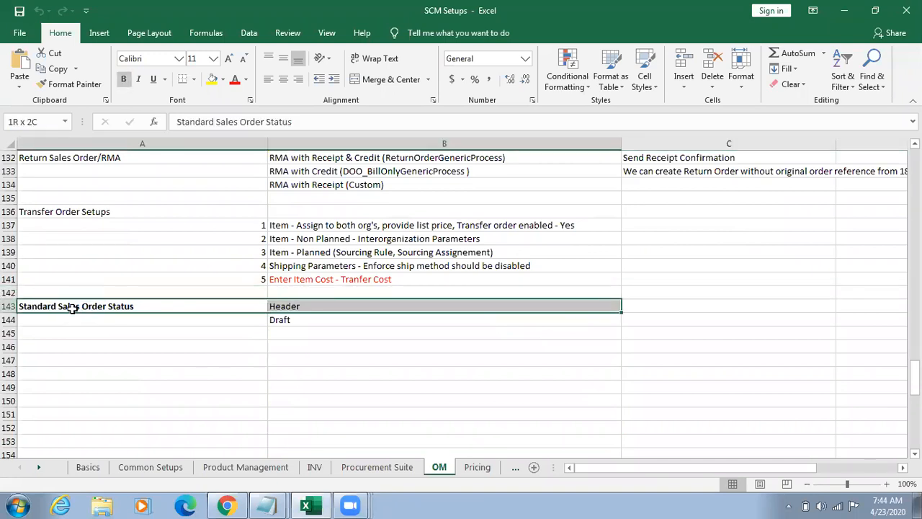
pyautogui.hotkey('shift', 'Down')
pyautogui.press('Delete')
# Step: Enter the heading Transfer Order Cycle in cell A143
pyautogui.click(72, 309)
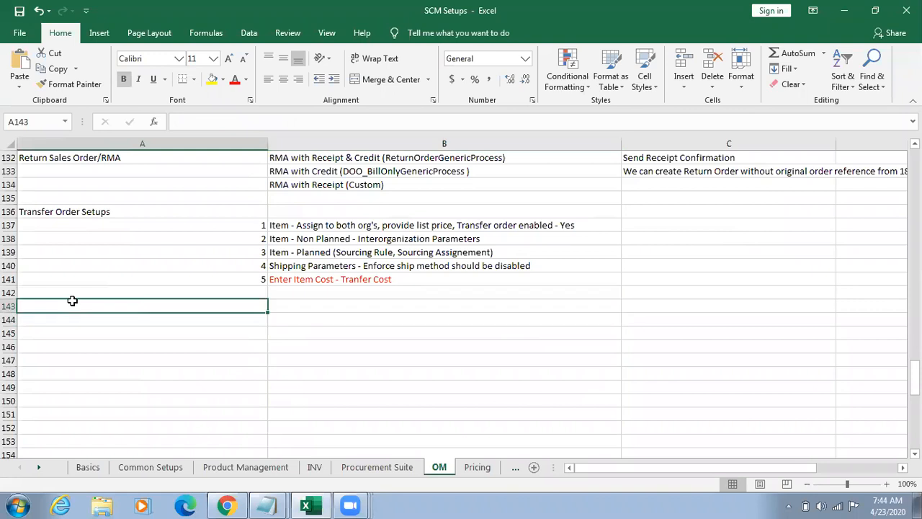
pyautogui.write('Transfer ')
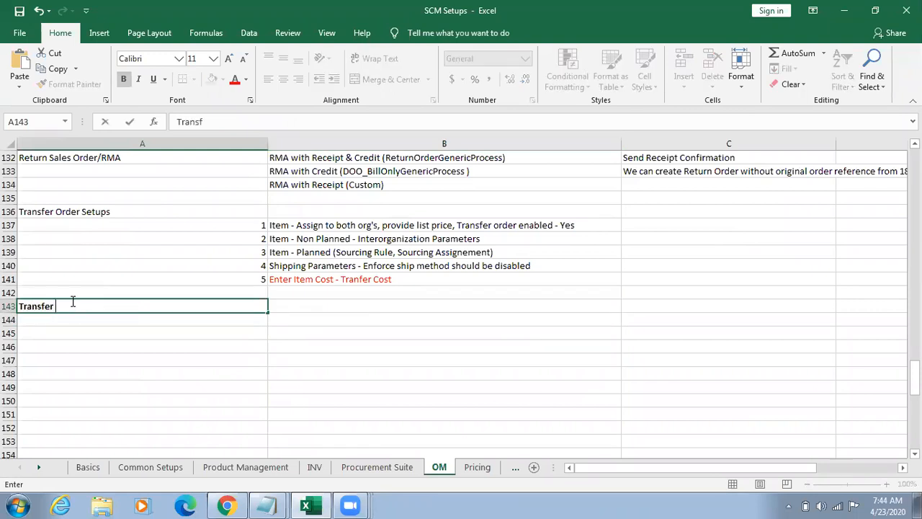
pyautogui.write('Order Cycle')
pyautogui.press('Tab')
# Step: Copy the formatting of the Transfer Order Setups heading in A136 onto cell A143
pyautogui.click(74, 214)
pyautogui.click(72, 84)
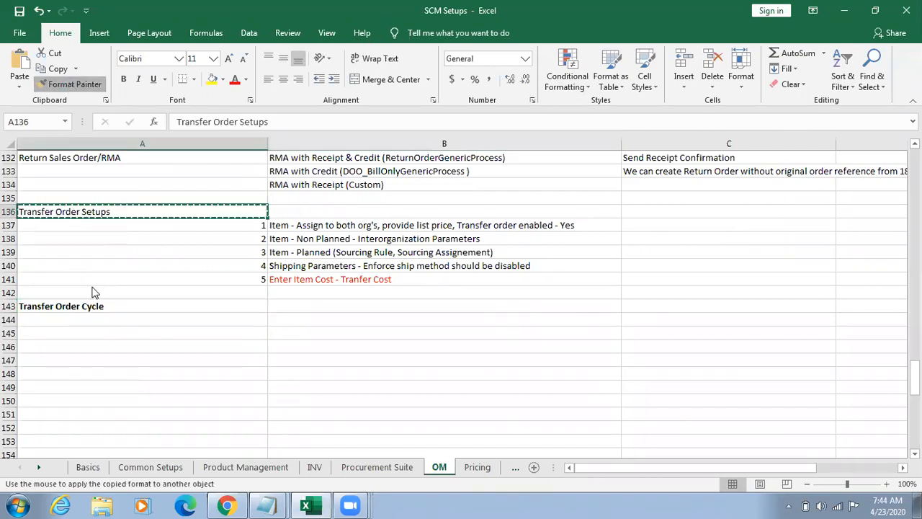
pyautogui.click(72, 307)
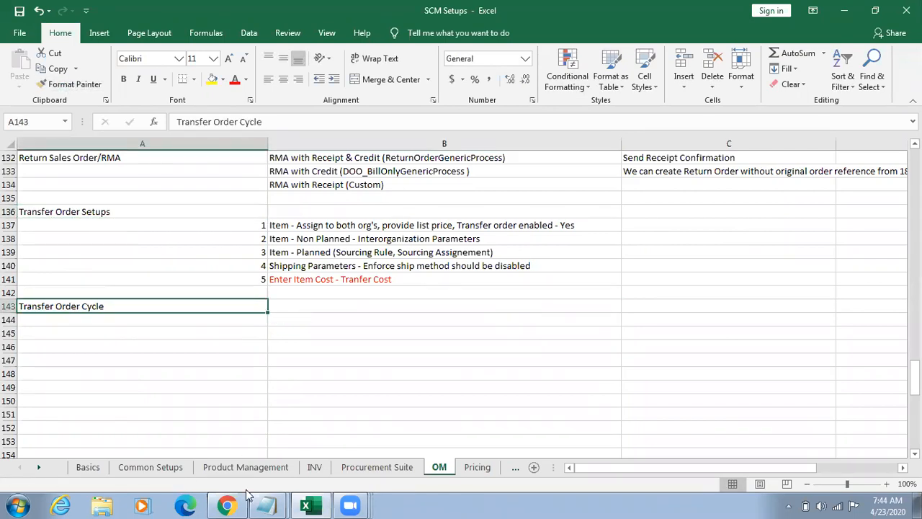
# Step: Switch to Oracle Applications in Chrome and open Manage Transfer Orders from Inventory Management under Supply Chain Execution
pyautogui.click(231, 504)
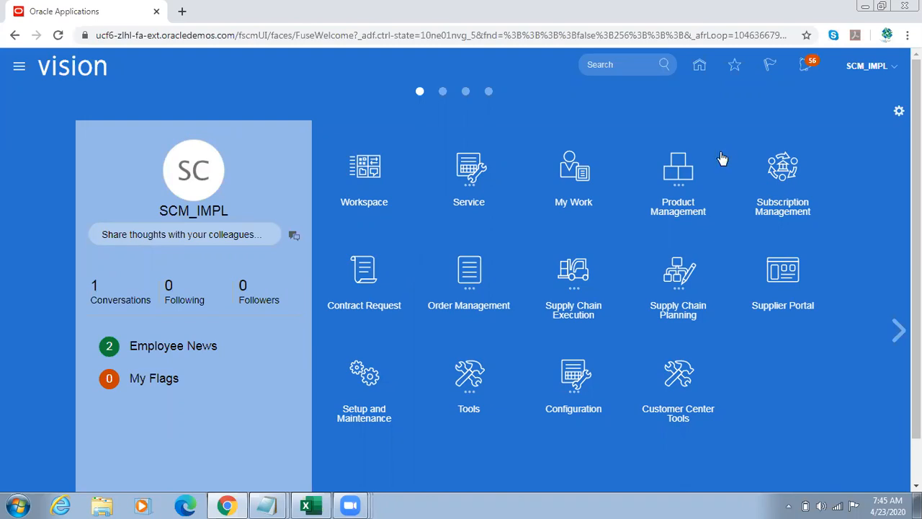
pyautogui.click(585, 271)
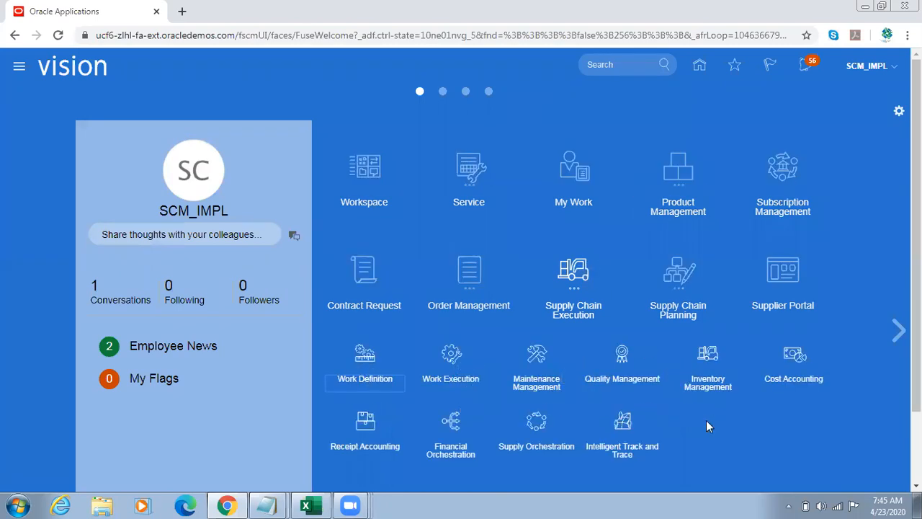
pyautogui.click(710, 363)
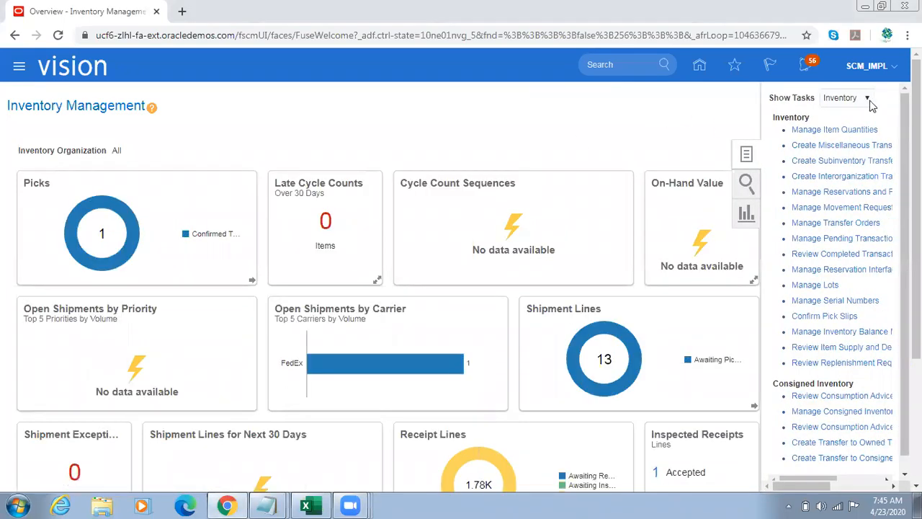
pyautogui.click(858, 100)
pyautogui.click(887, 95)
pyautogui.click(836, 224)
# Step: Check the transfer order flow in the untitled Notepad notes, and return to Oracle Applications in Chrome
pyautogui.click(273, 504)
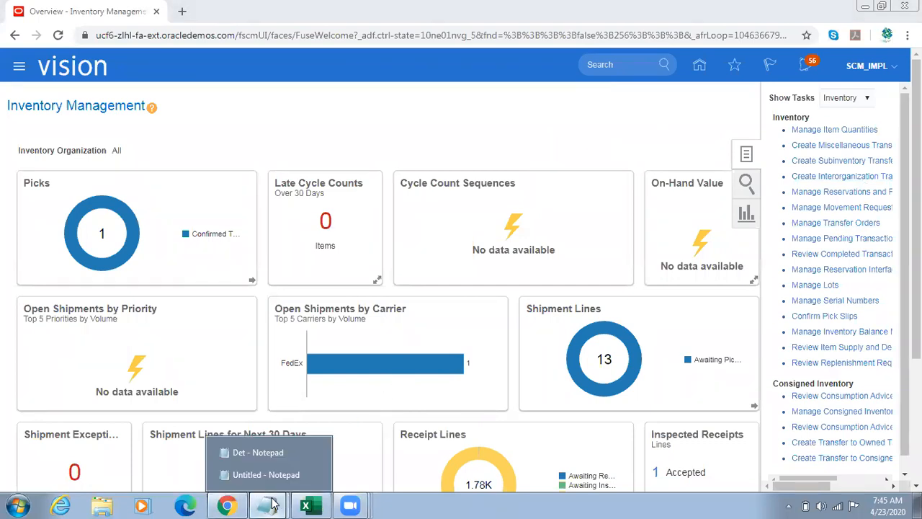
pyautogui.click(266, 474)
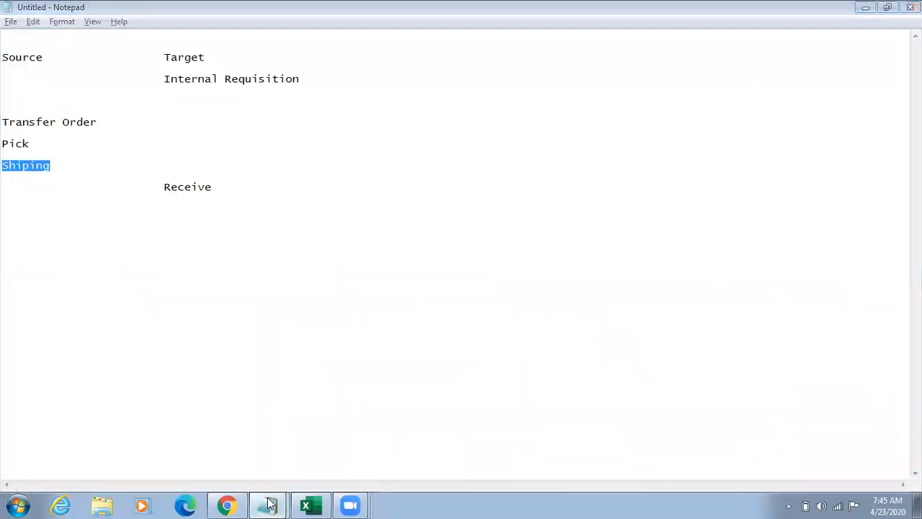
pyautogui.click(381, 370)
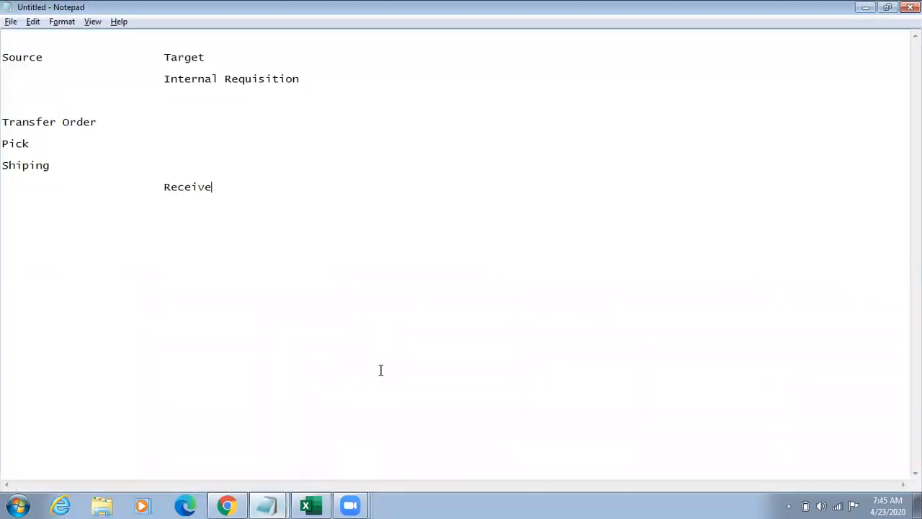
pyautogui.click(227, 504)
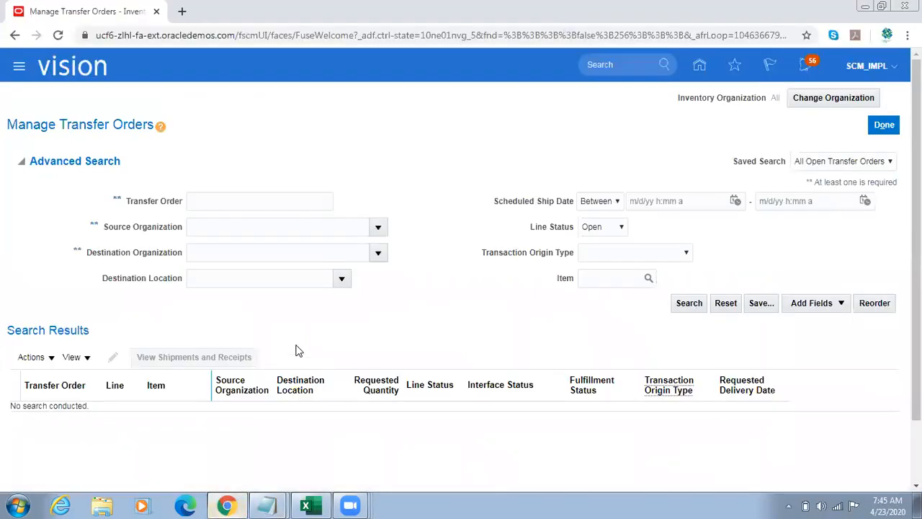
# Step: Search the open transfer orders by a partial order number ending in the % wildcard
pyautogui.click(203, 205)
pyautogui.write('11')
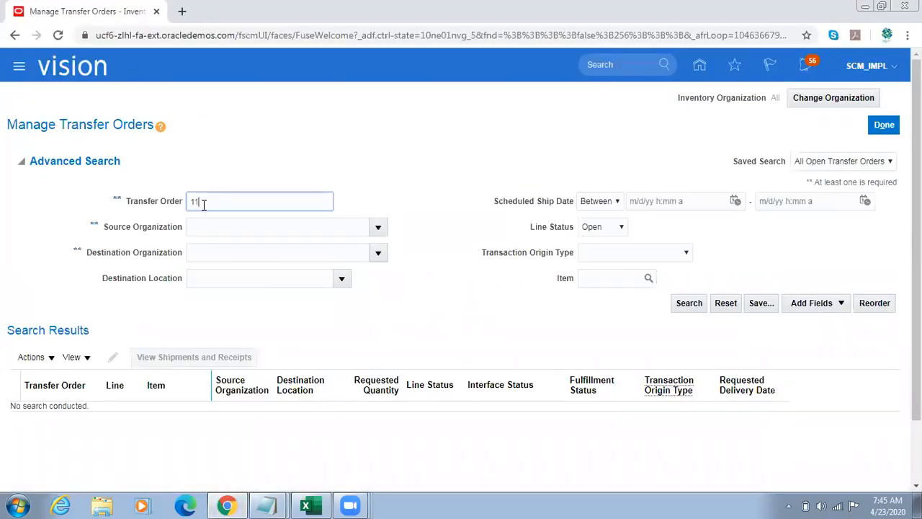
pyautogui.write('75%')
pyautogui.press('Return')
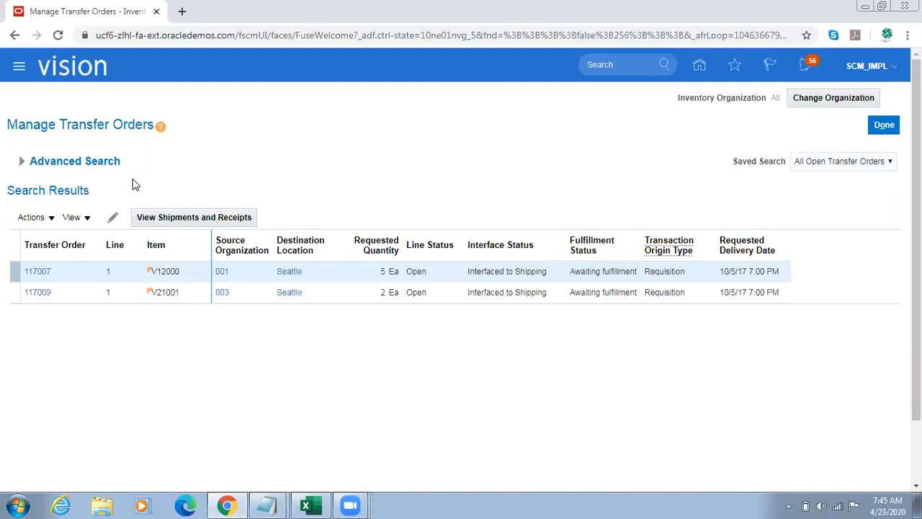
# Step: Copy item number V12000 from the first transfer order result into the untitled Notepad notes, below the transfer order flow
pyautogui.click(22, 161)
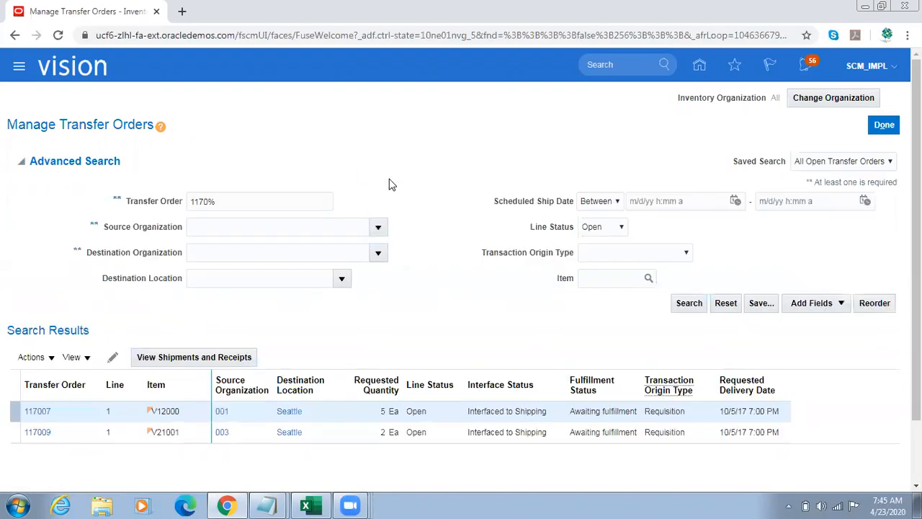
pyautogui.doubleClick(171, 412)
pyautogui.hotkey('ctrl', 'c')
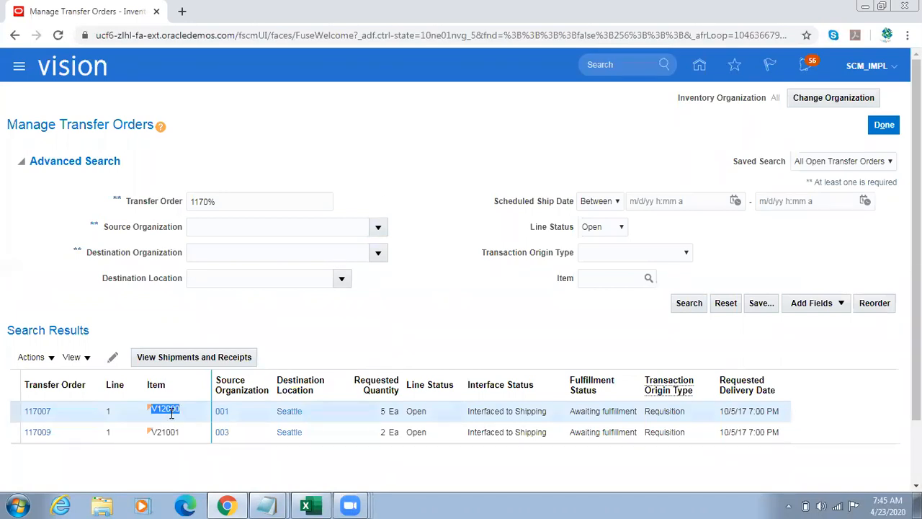
pyautogui.moveTo(266, 505)
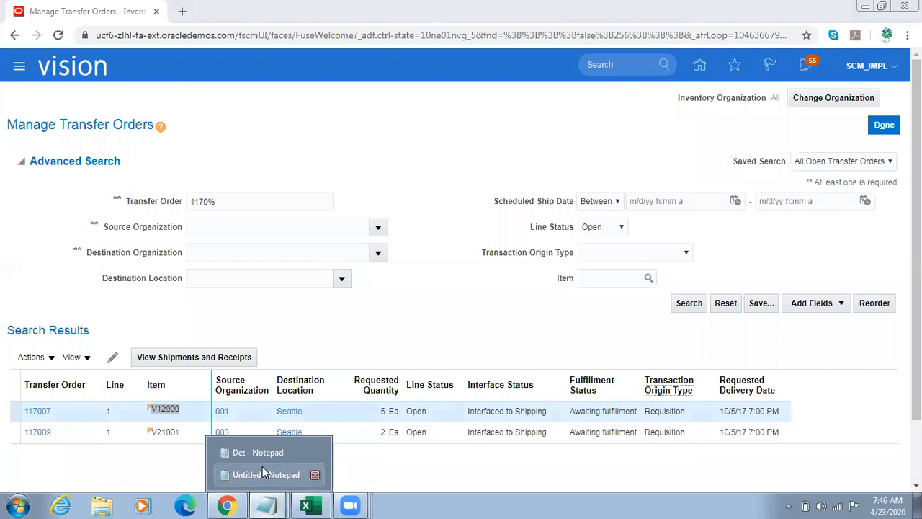
pyautogui.click(262, 472)
pyautogui.press('Return')
pyautogui.press('Return')
pyautogui.hotkey('ctrl', 'v')
pyautogui.press('Return')
# Step: Copy item number V21001 from the second transfer order in Chrome onto the line below V12000 in the Notepad notes
pyautogui.hotkey('alt', 'Tab')
pyautogui.click(171, 432)
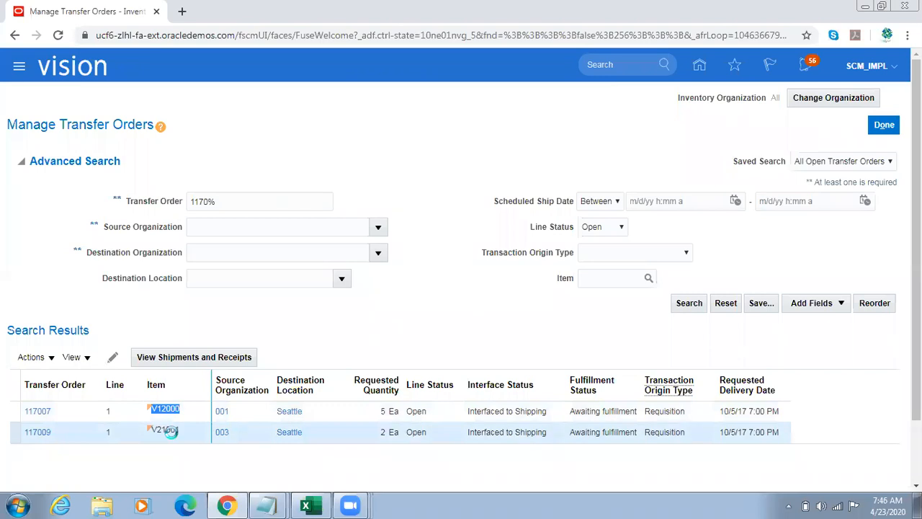
pyautogui.doubleClick(172, 430)
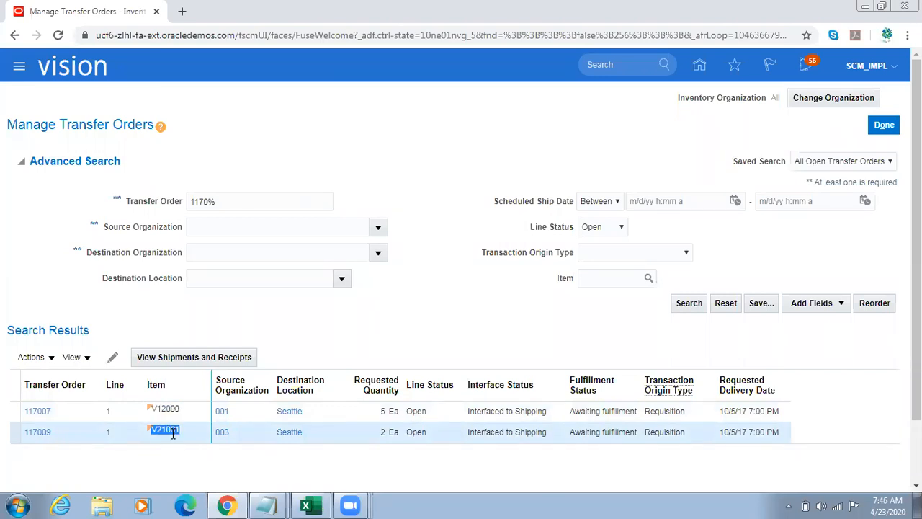
pyautogui.hotkey('ctrl', 'c')
pyautogui.hotkey('alt', 'Tab')
pyautogui.hotkey('ctrl', 'v')
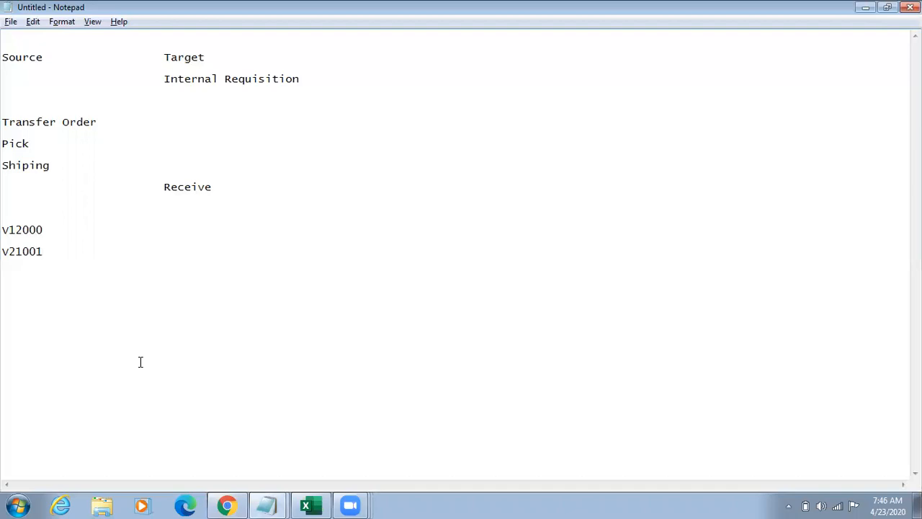
pyautogui.hotkey('alt', 'Tab')
pyautogui.hotkey('alt', 'Tab')
pyautogui.press('Return')
pyautogui.hotkey('alt', 'Tab')
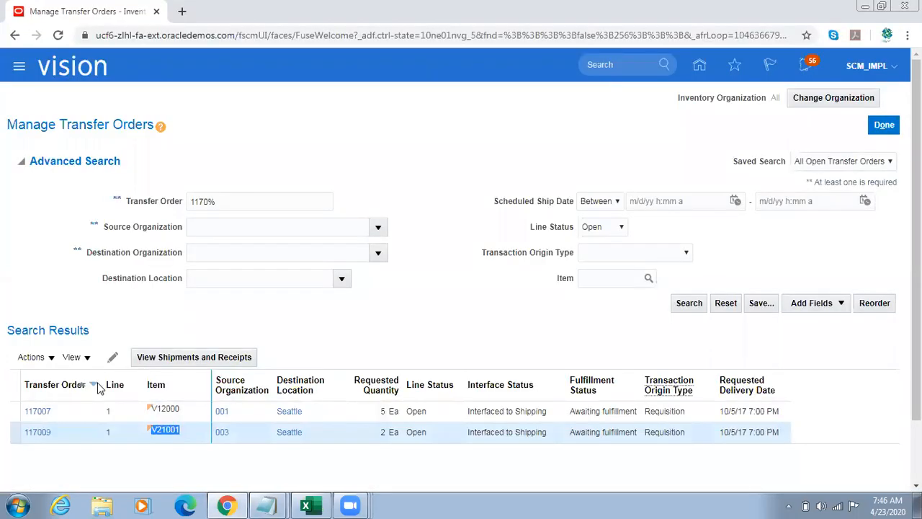
# Step: Clear the transfer order number and the Open line status filter, and search transfer orders with source organization 001
pyautogui.click(216, 202)
pyautogui.press('BackSpace')
pyautogui.press('BackSpace')
pyautogui.press('BackSpace')
pyautogui.press('BackSpace')
pyautogui.press('BackSpace')
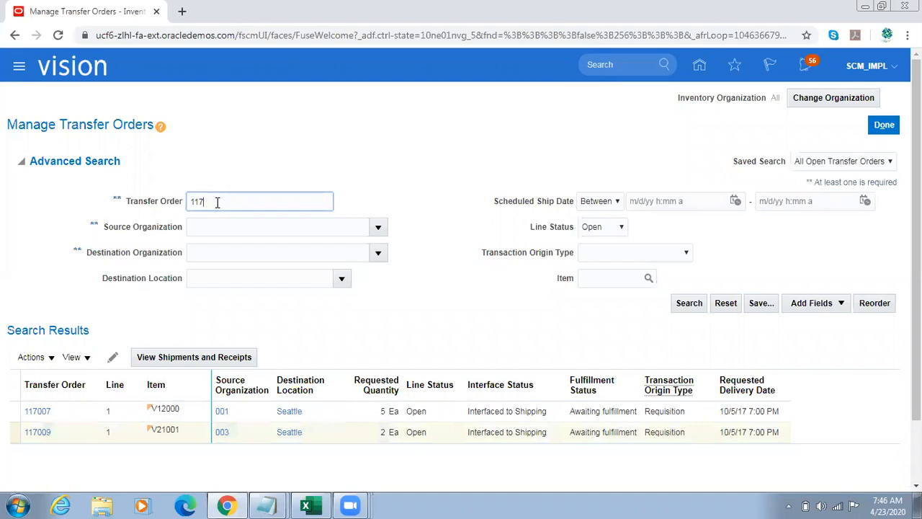
pyautogui.press('Tab')
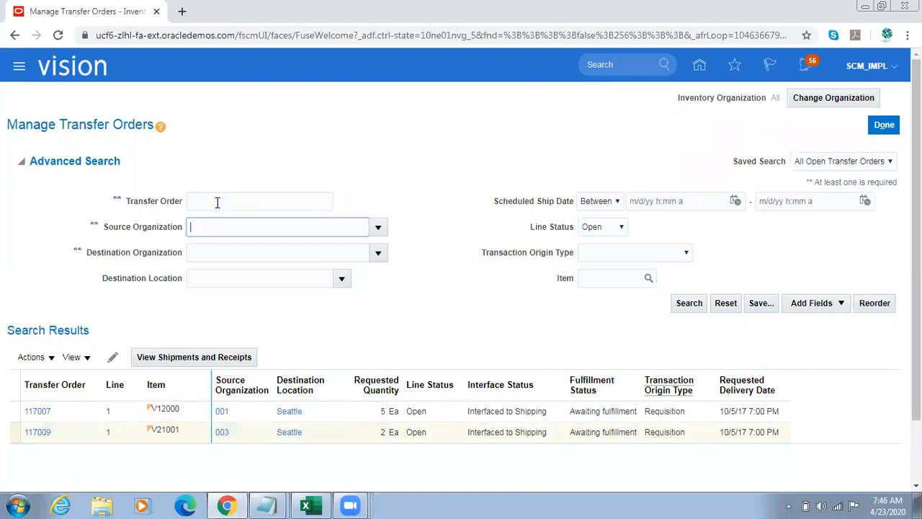
pyautogui.write('001')
pyautogui.press('Tab')
pyautogui.click(602, 228)
pyautogui.click(601, 239)
pyautogui.click(691, 303)
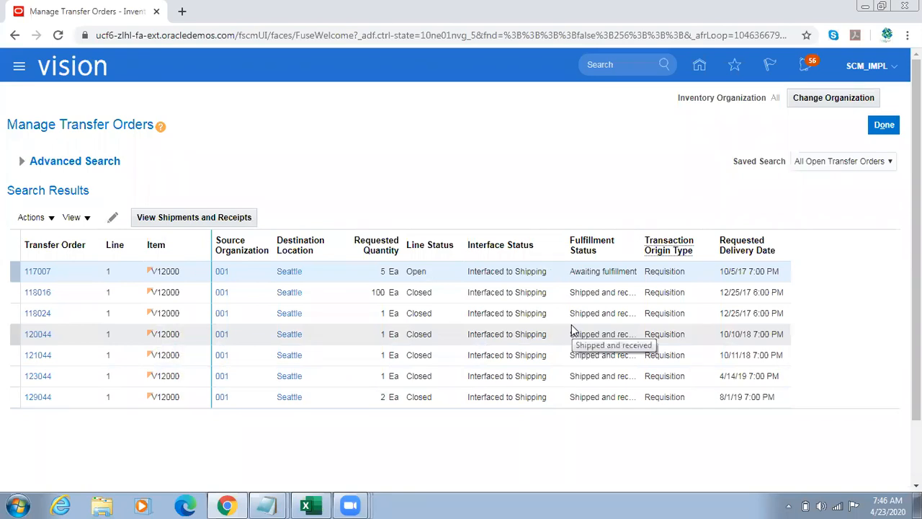
# Step: Duplicate the Manage Transfer Orders browser tab and open Product Information Management under Product Management in the copy
pyautogui.rightClick(117, 5)
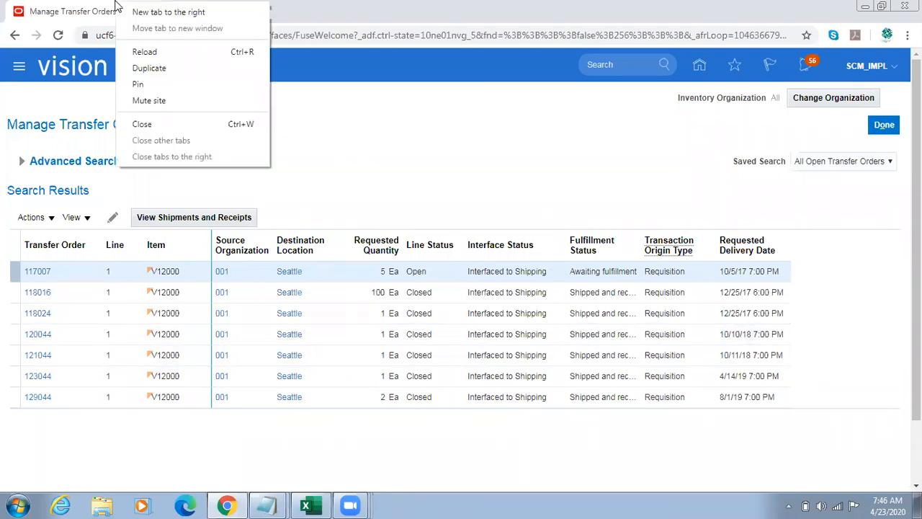
pyautogui.click(166, 68)
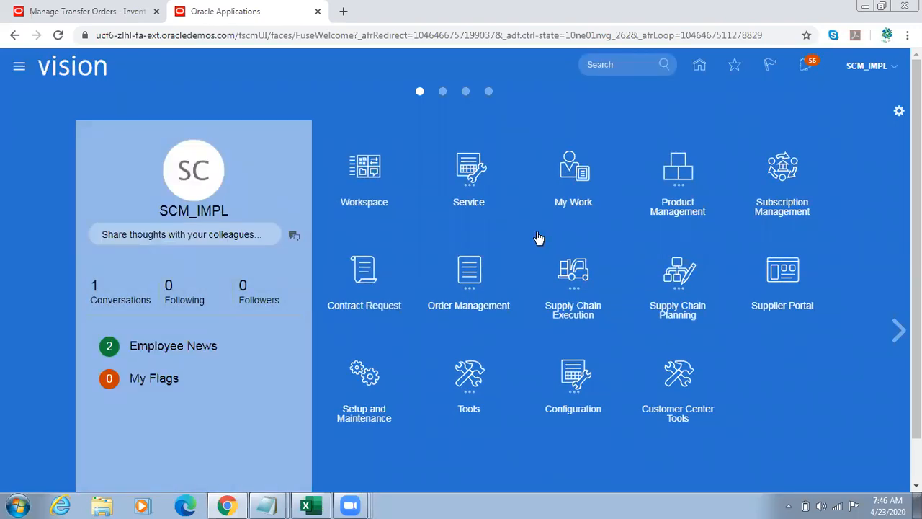
pyautogui.click(663, 198)
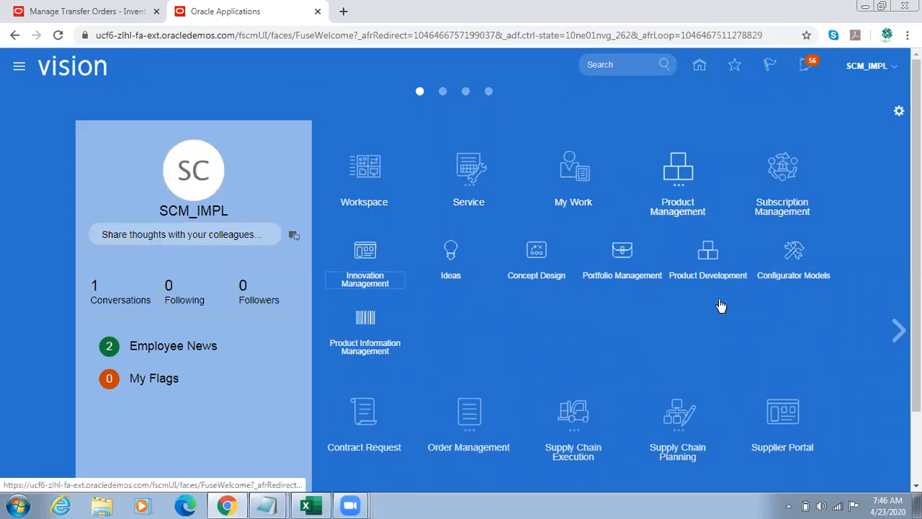
pyautogui.click(375, 322)
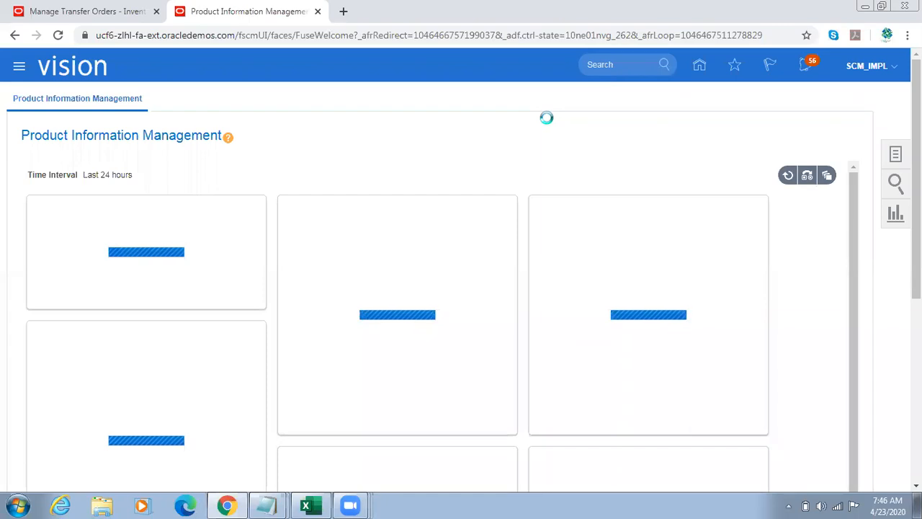
# Step: Take item number V12000 from the Notepad notes and search for it in Manage Items
pyautogui.click(270, 504)
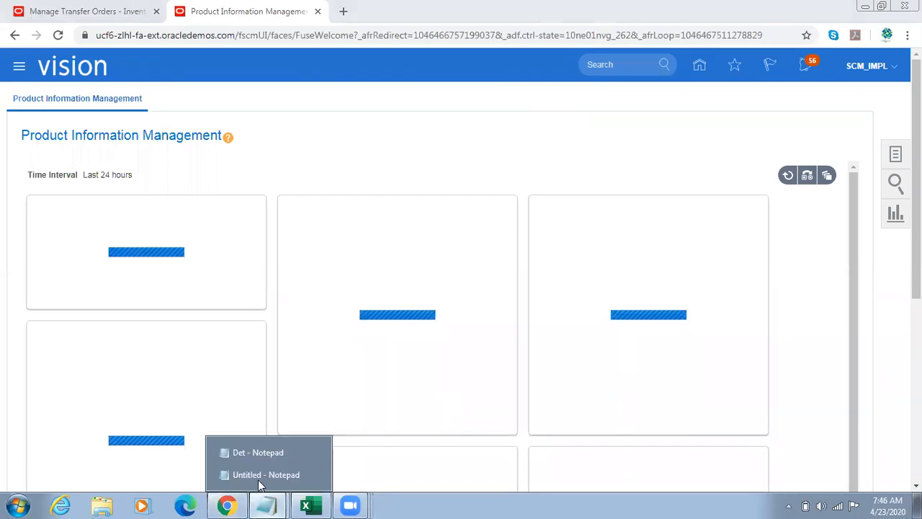
pyautogui.click(238, 476)
pyautogui.moveTo(61, 229); pyautogui.dragTo(5, 231)
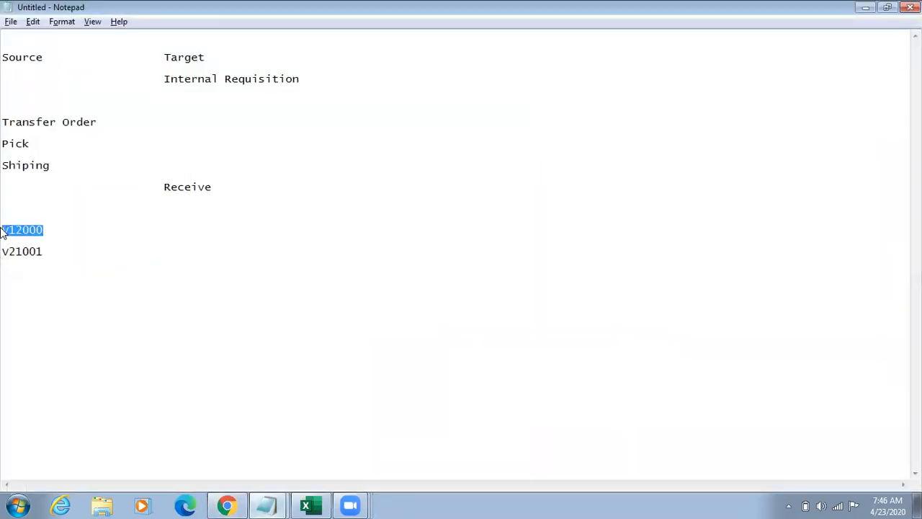
pyautogui.hotkey('alt', 'Tab')
pyautogui.click(895, 154)
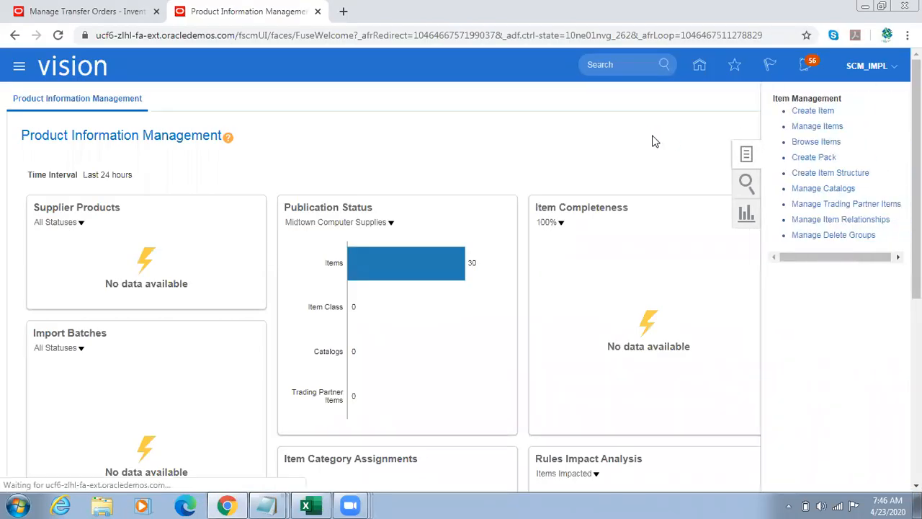
pyautogui.click(816, 128)
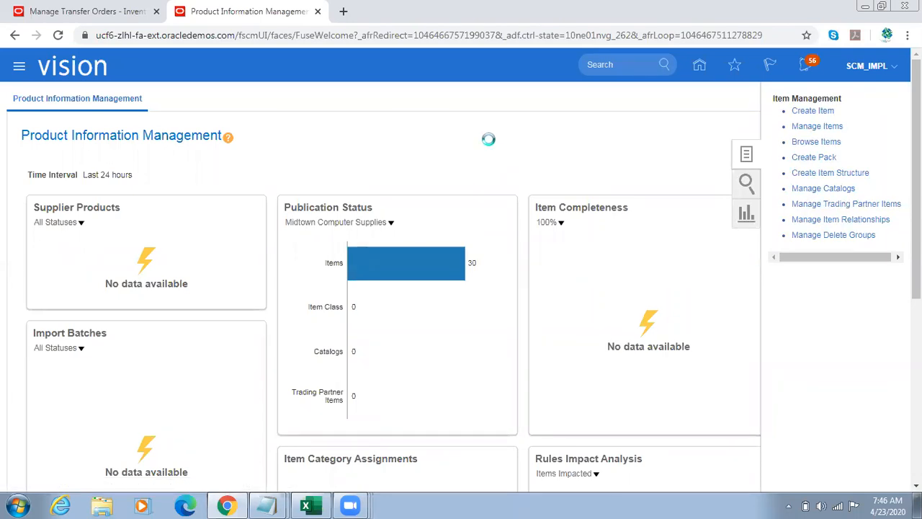
pyautogui.click(240, 216)
pyautogui.write('V12000')
pyautogui.click(685, 292)
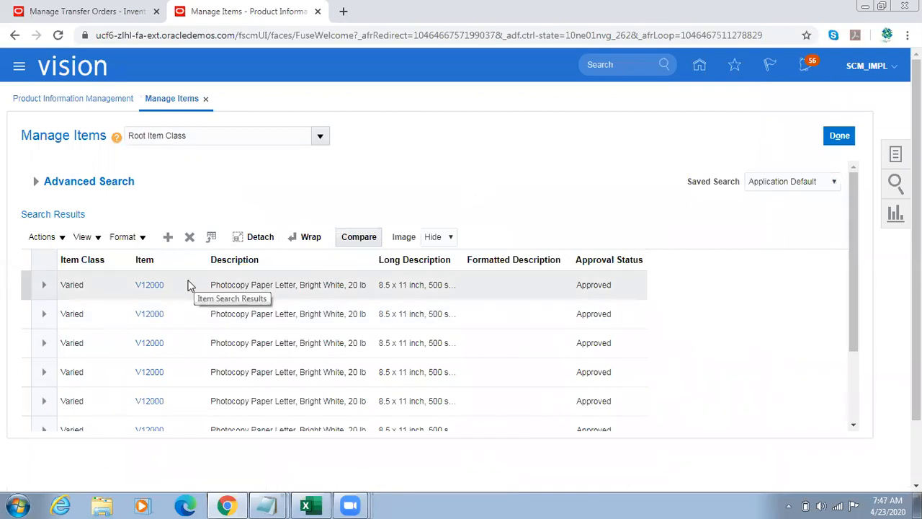
pyautogui.moveTo(851, 291); pyautogui.dragTo(471, 199)
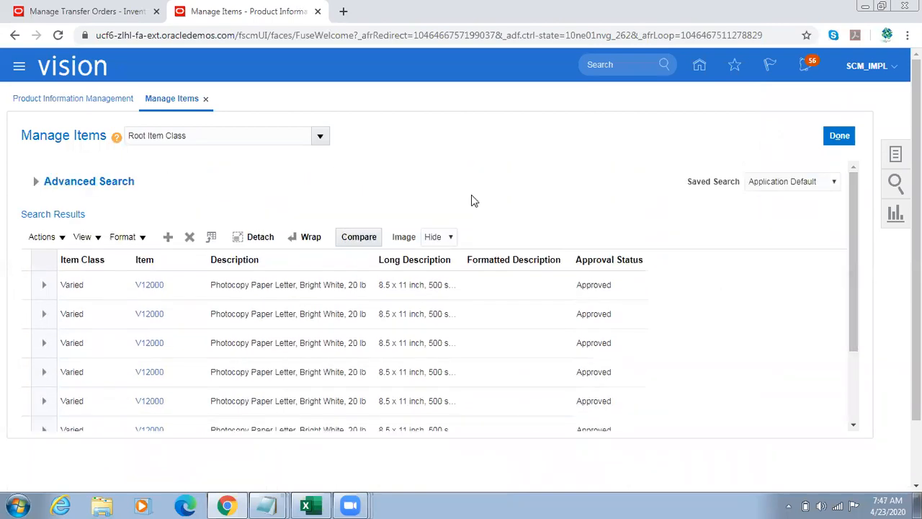
pyautogui.click(94, 238)
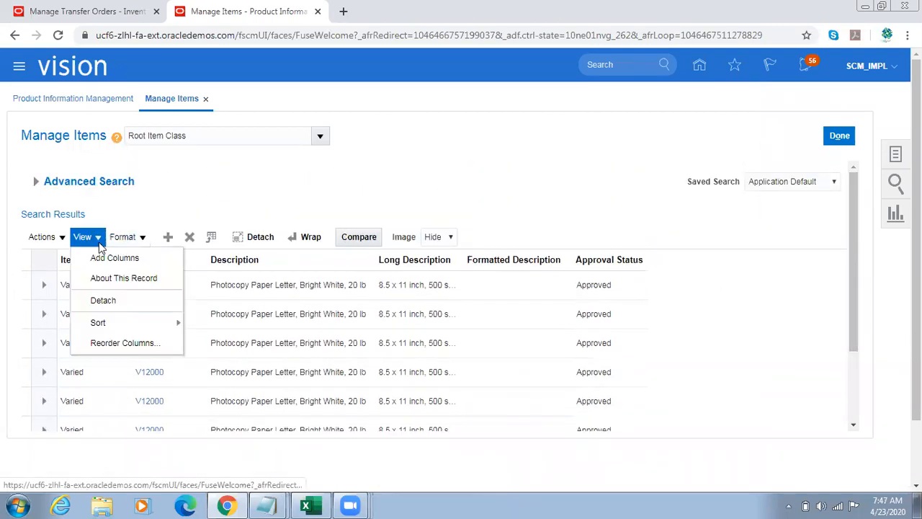
pyautogui.click(114, 344)
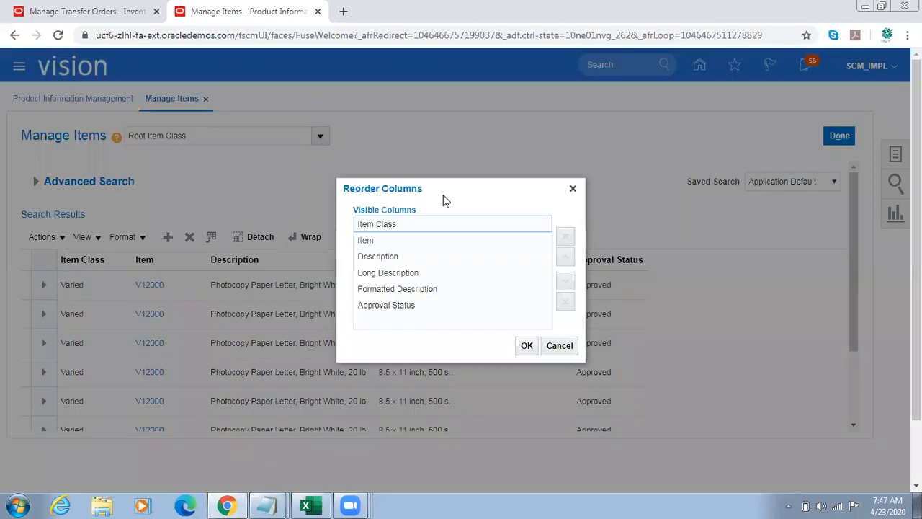
pyautogui.click(559, 347)
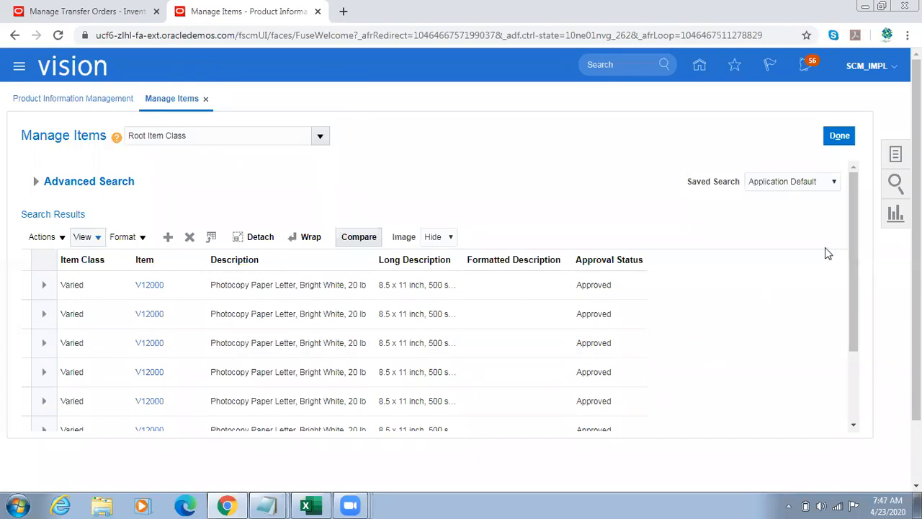
pyautogui.moveTo(848, 238)
pyautogui.mouseDown()
pyautogui.moveTo(847, 327)
pyautogui.moveTo(847, 230)
pyautogui.mouseUp()
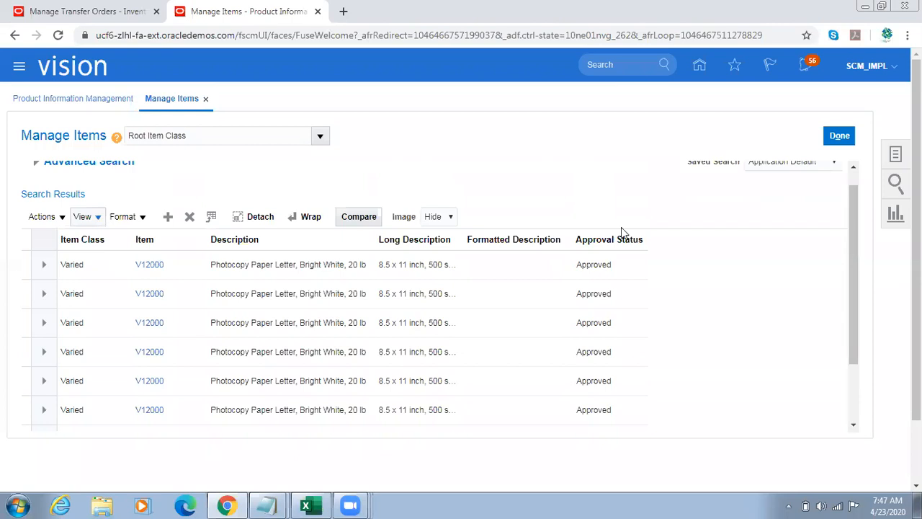
pyautogui.click(93, 216)
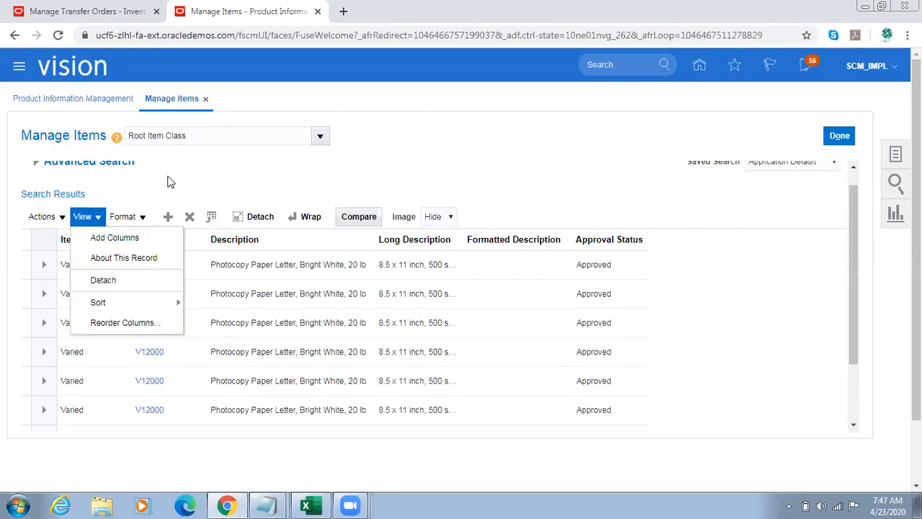
pyautogui.click(153, 228)
pyautogui.click(142, 267)
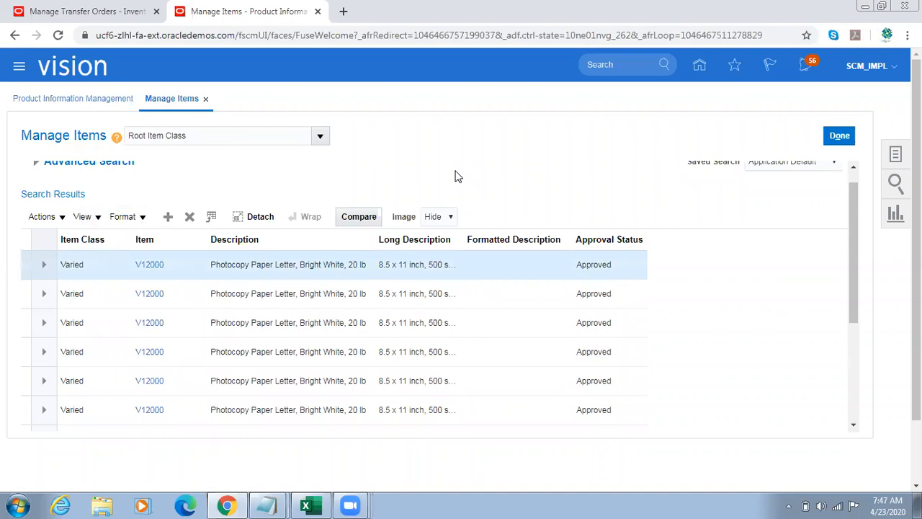
# Step: Open the first V12000 item result and display its Sales and Order Management specifications
pyautogui.click(150, 268)
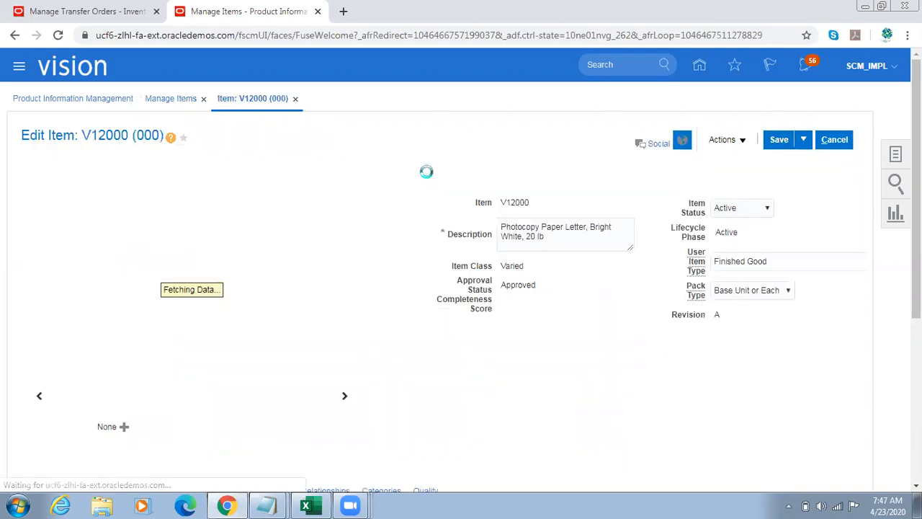
pyautogui.doubleClick(157, 136)
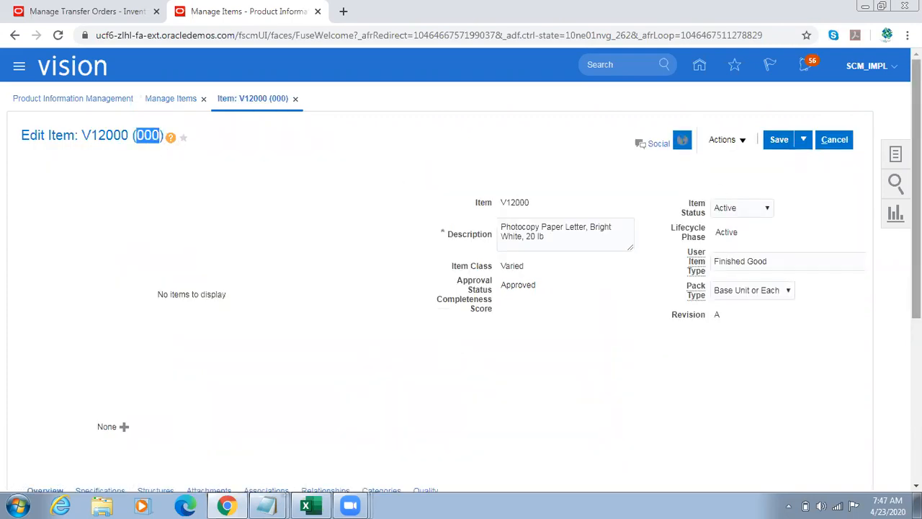
pyautogui.scroll(-3, 864, 298)
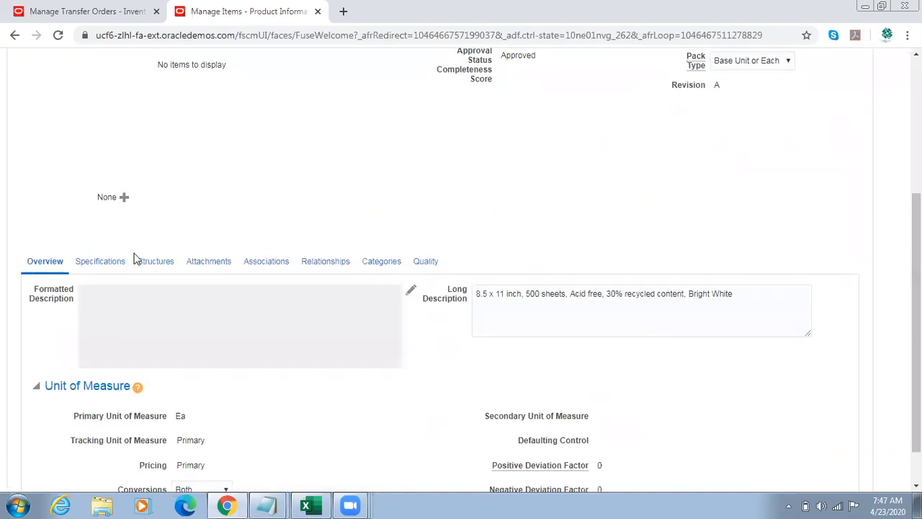
pyautogui.click(108, 262)
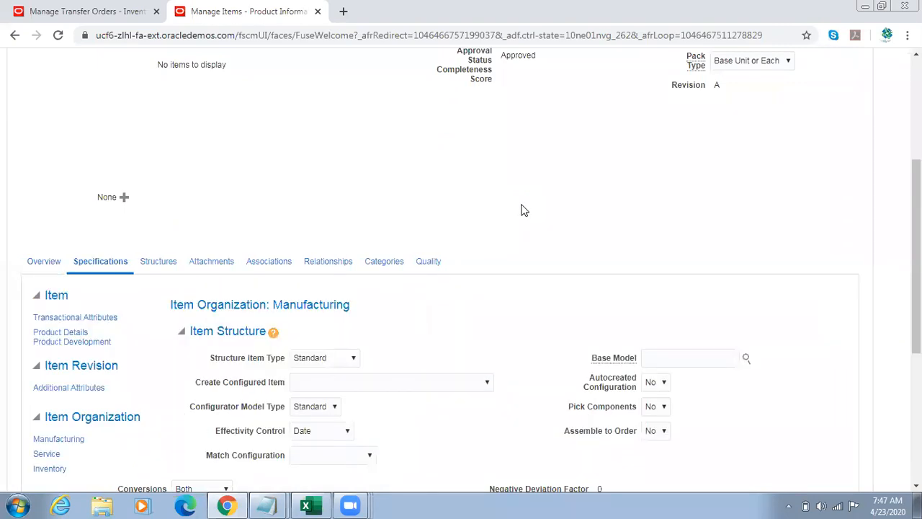
pyautogui.moveTo(917, 256); pyautogui.dragTo(917, 372)
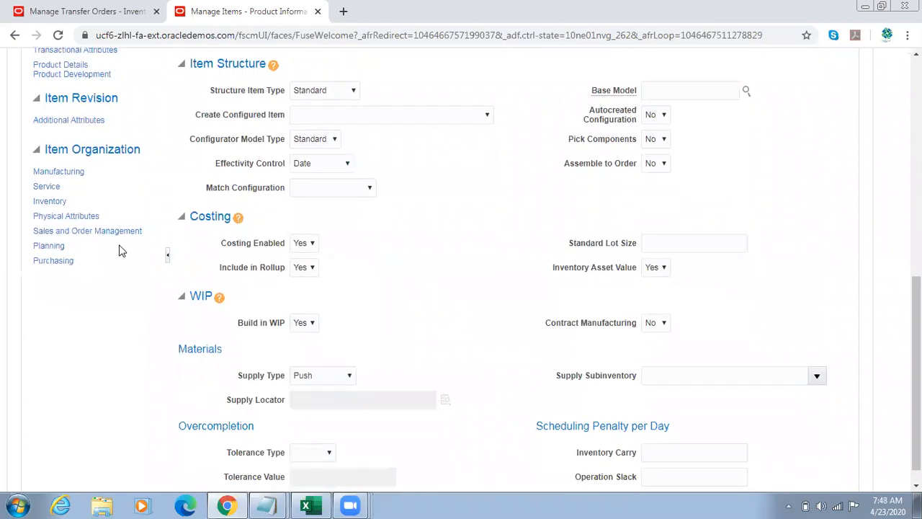
pyautogui.click(83, 235)
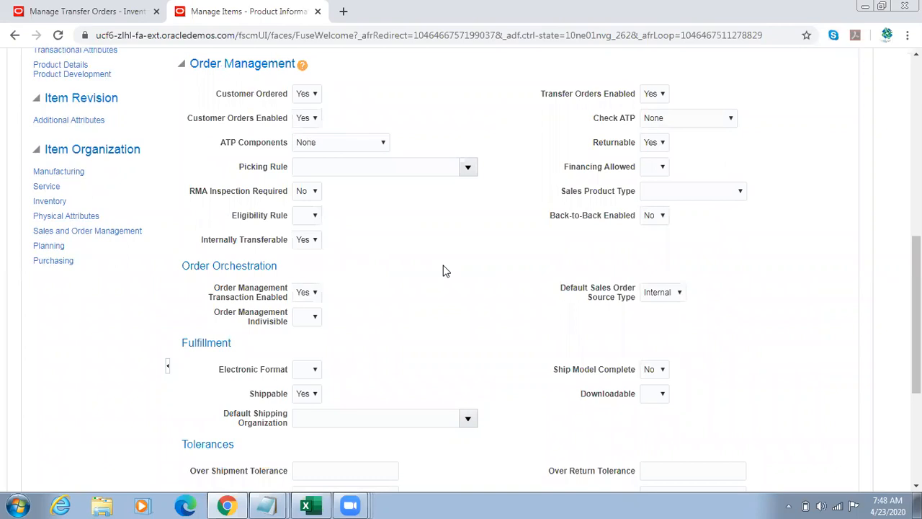
# Step: Examine the Internally Transferable and Transfer Orders Enabled attributes in the item's Order Management specifications
pyautogui.moveTo(219, 240); pyautogui.dragTo(295, 243)
pyautogui.moveTo(557, 95); pyautogui.dragTo(638, 96)
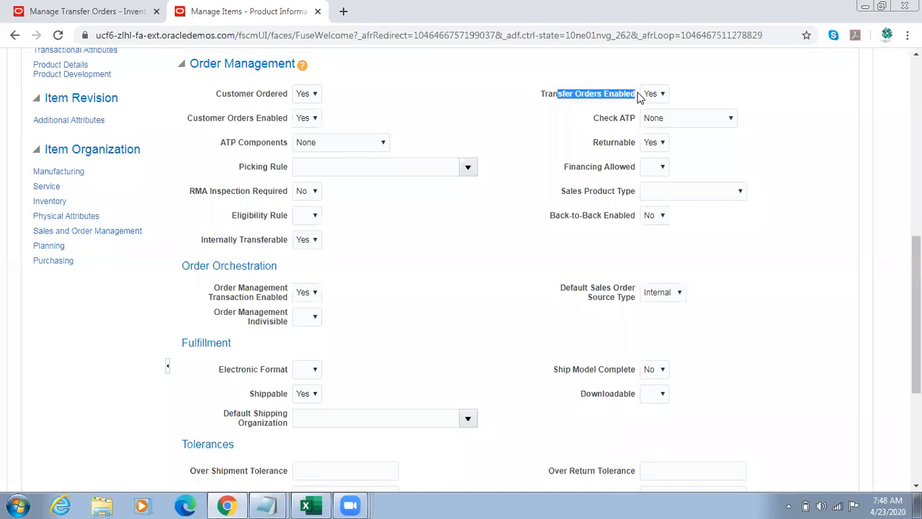
pyautogui.tripleClick(611, 98)
pyautogui.moveTo(203, 241); pyautogui.dragTo(276, 243)
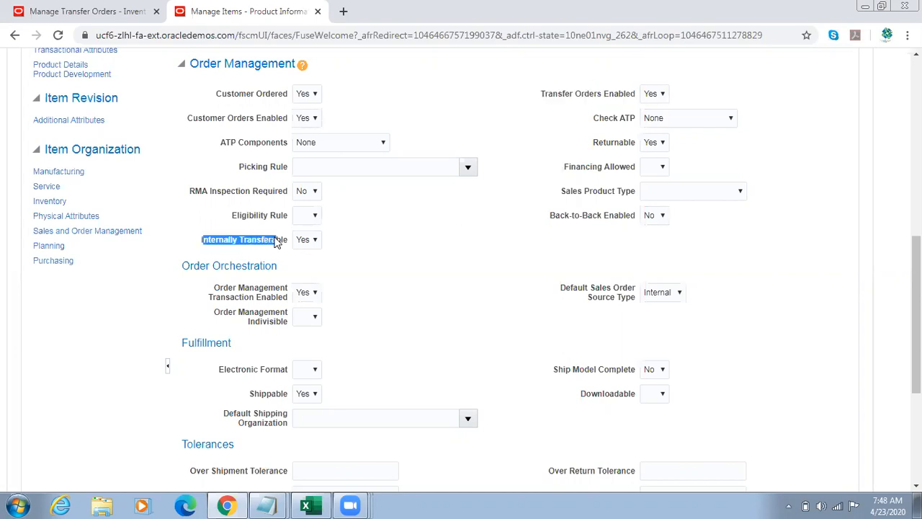
pyautogui.moveTo(549, 94); pyautogui.dragTo(644, 96)
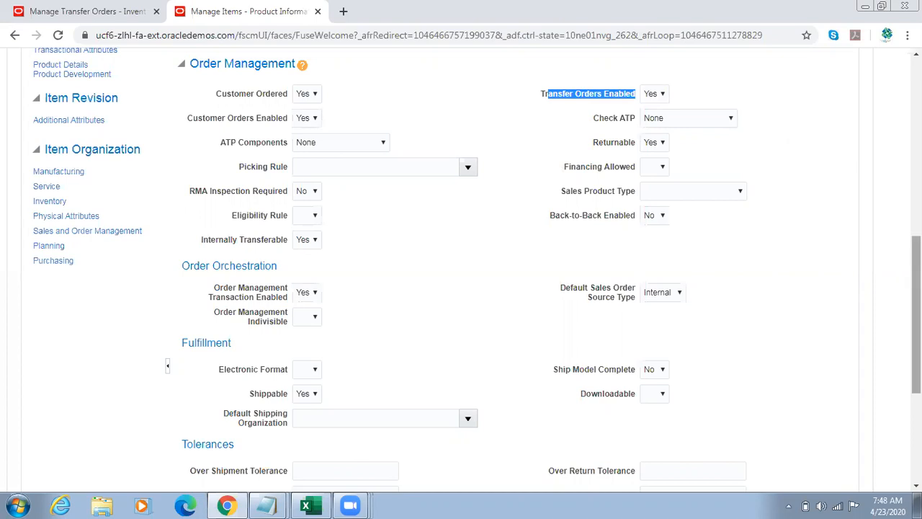
# Step: Display the item's Purchasing specifications and inspect the Purchase Price attribute in the Pricing section
pyautogui.click(871, 287)
pyautogui.moveTo(916, 288); pyautogui.dragTo(916, 301)
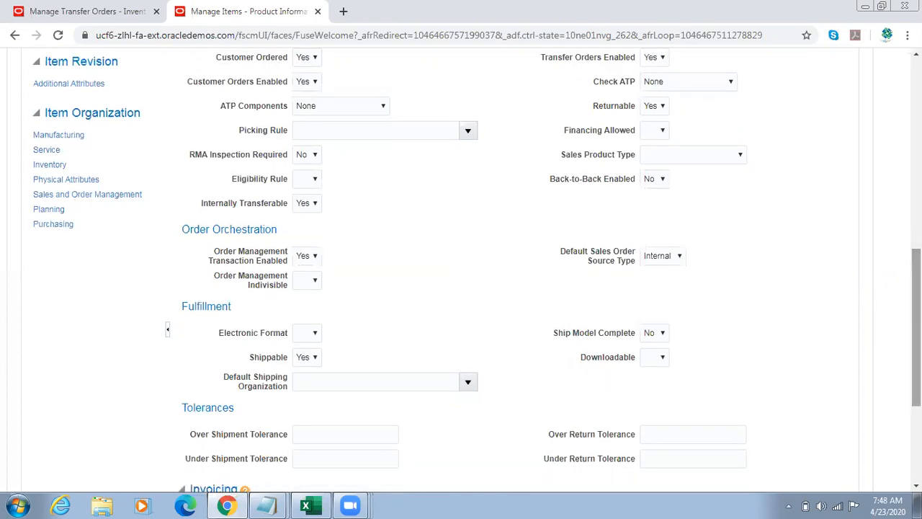
pyautogui.click(53, 225)
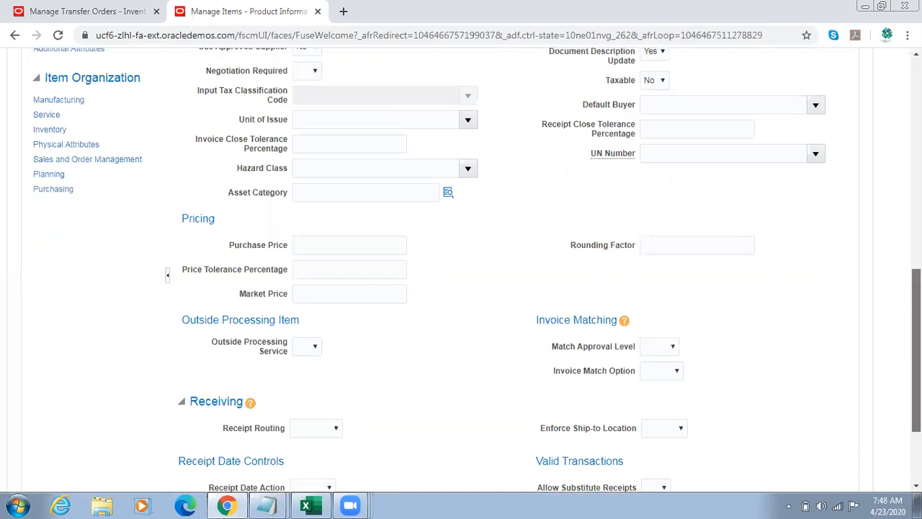
pyautogui.moveTo(916, 346); pyautogui.dragTo(916, 305)
pyautogui.moveTo(242, 356); pyautogui.dragTo(286, 362)
pyautogui.click(332, 353)
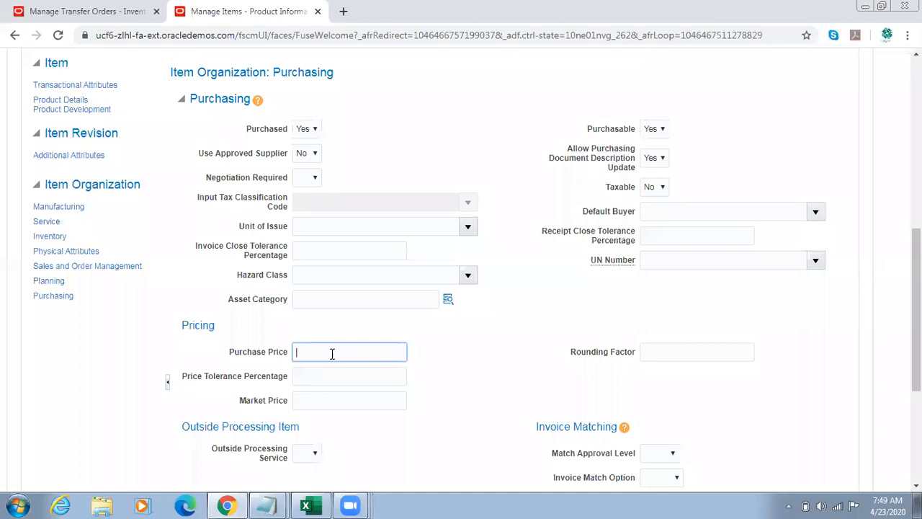
# Step: Compare the item's Purchase Price attribute with the transfer order setups listed in the SCM Setups workbook
pyautogui.click(306, 505)
pyautogui.click(339, 281)
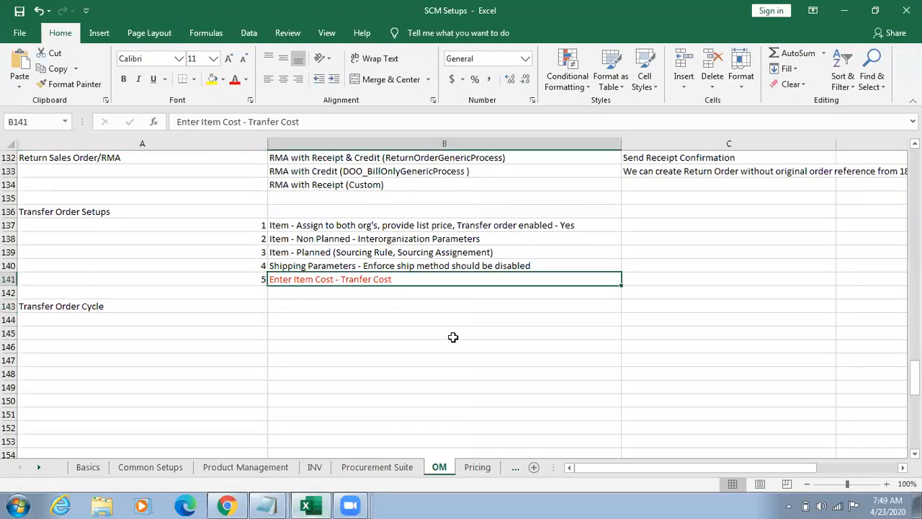
pyautogui.hotkey('alt', 'Tab')
pyautogui.moveTo(254, 360); pyautogui.dragTo(295, 353)
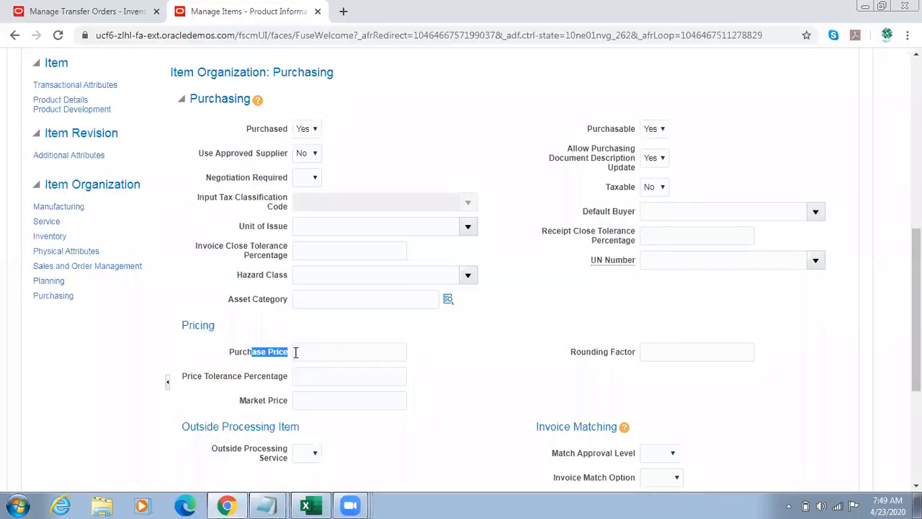
pyautogui.hotkey('alt', 'Tab')
pyautogui.hotkey('alt', 'Tab')
pyautogui.tripleClick(261, 359)
# Step: Display the item's Planning specifications and view the Planning Method options under MPS MRP Planning
pyautogui.click(50, 280)
pyautogui.moveTo(916, 278); pyautogui.dragTo(899, 370)
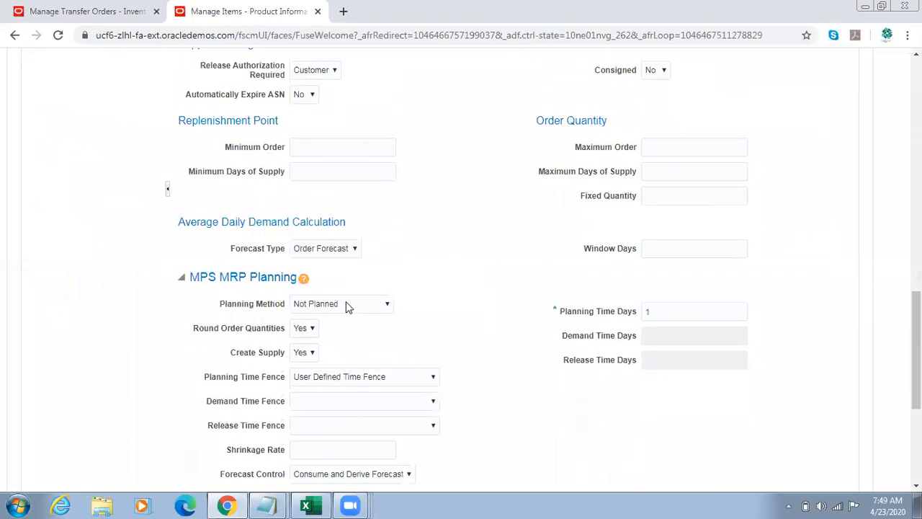
pyautogui.moveTo(217, 305); pyautogui.dragTo(258, 305)
pyautogui.click(358, 305)
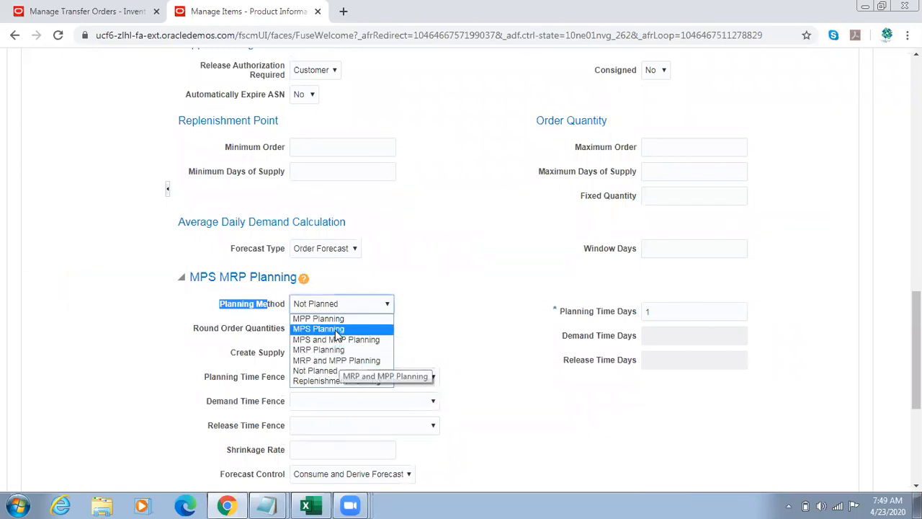
pyautogui.click(451, 308)
# Step: Review the Planned and Non Planned item setup lines in the workbook against the item's General Planning attributes
pyautogui.hotkey('alt', 'Tab')
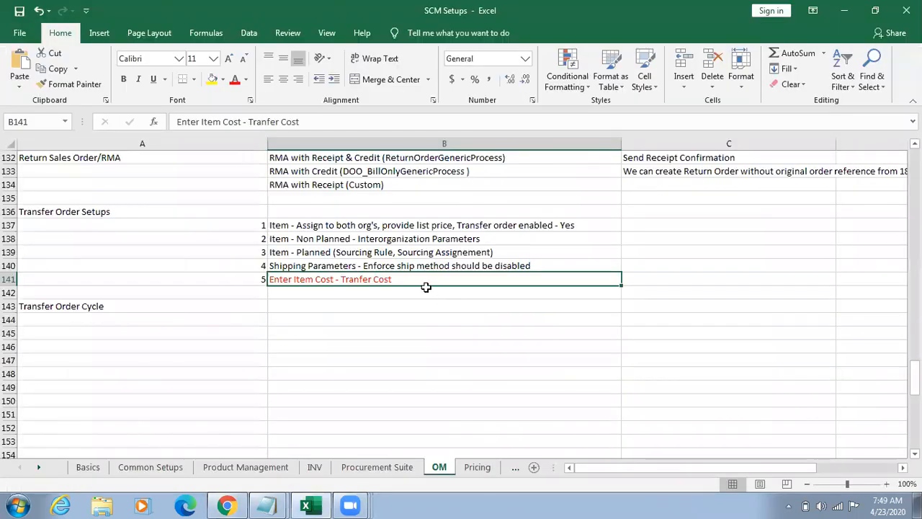
pyautogui.click(371, 252)
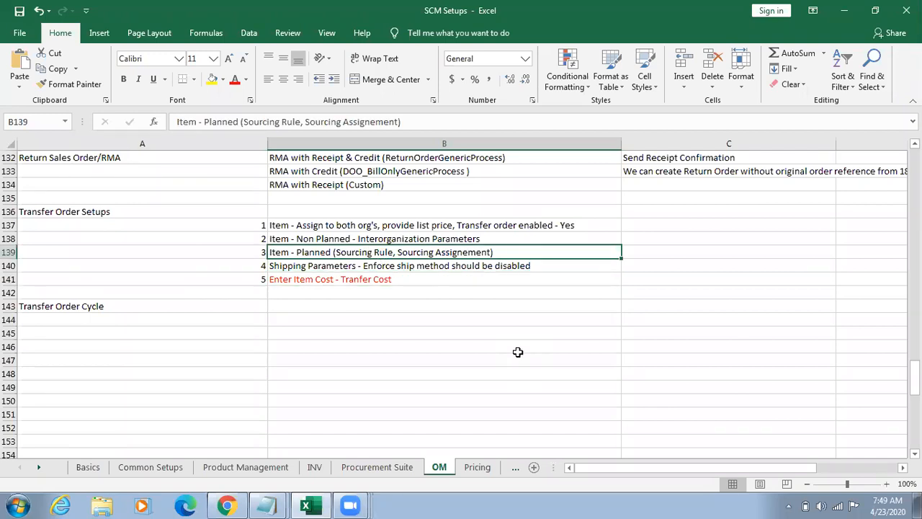
pyautogui.press('Up')
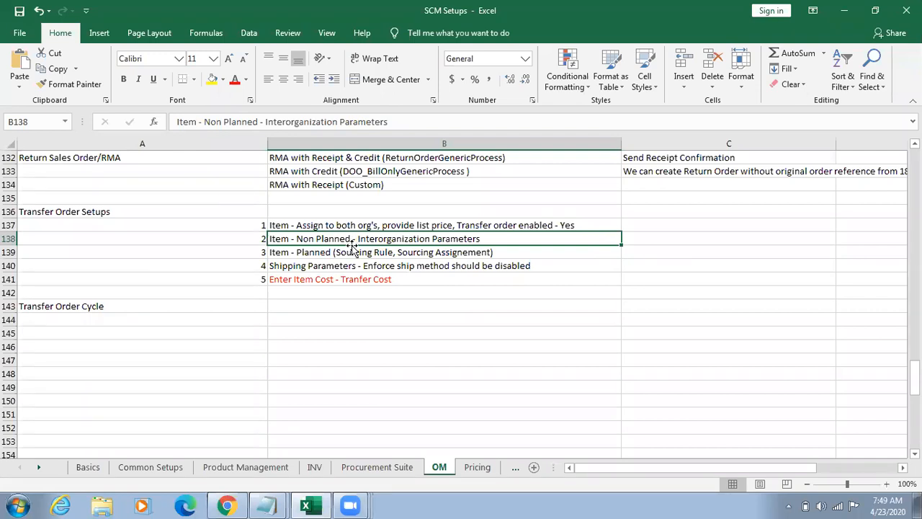
pyautogui.click(348, 250)
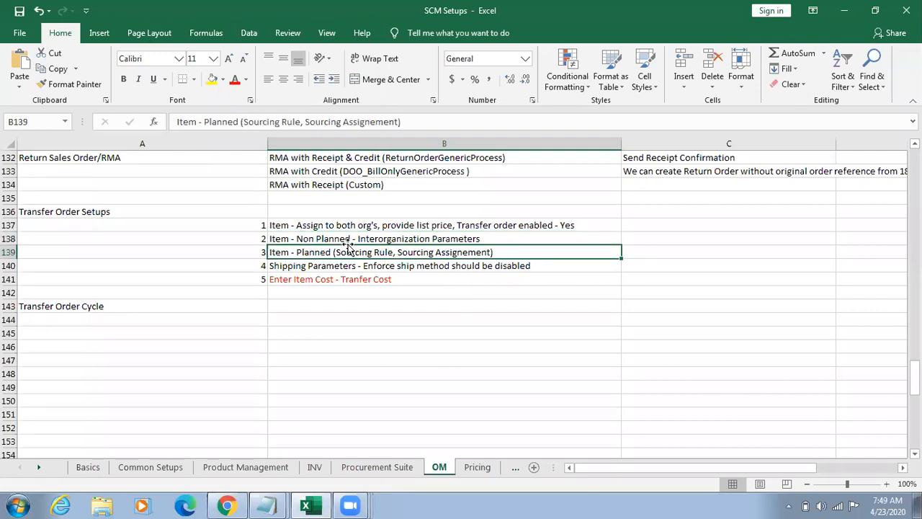
pyautogui.click(347, 242)
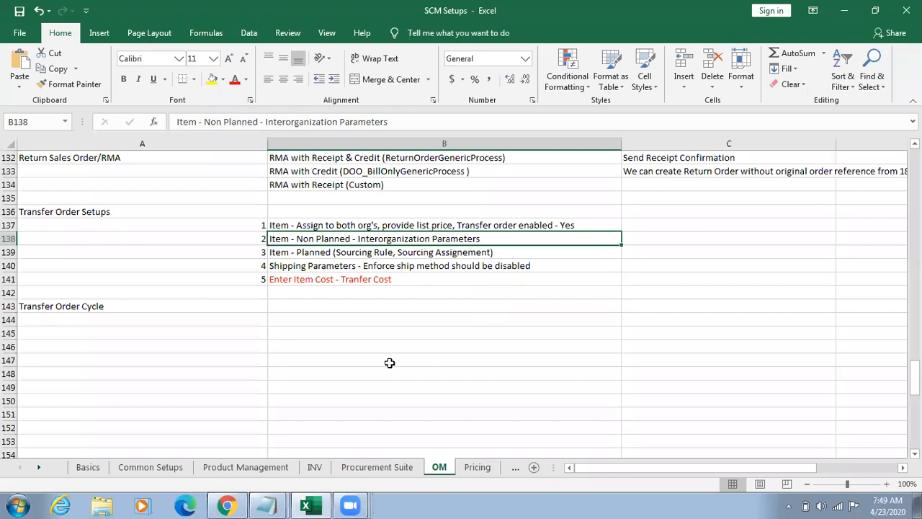
pyautogui.click(226, 505)
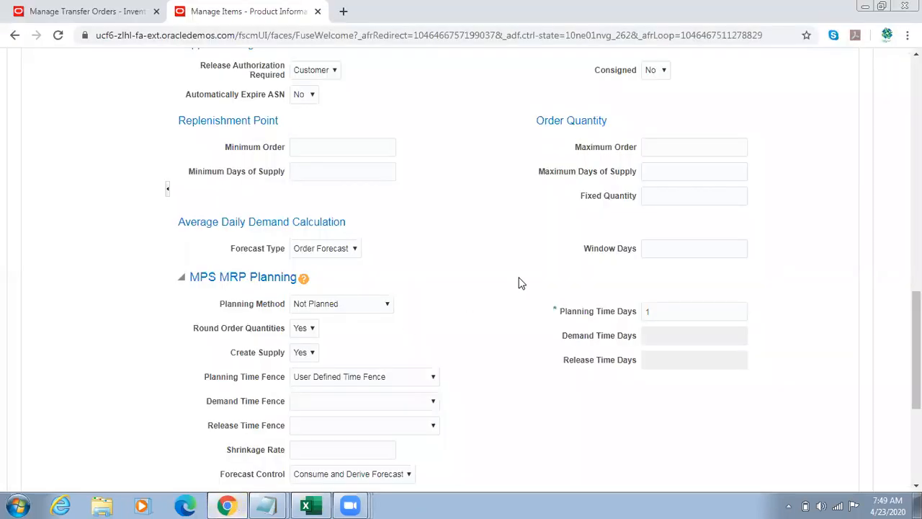
pyautogui.moveTo(916, 350); pyautogui.dragTo(917, 239)
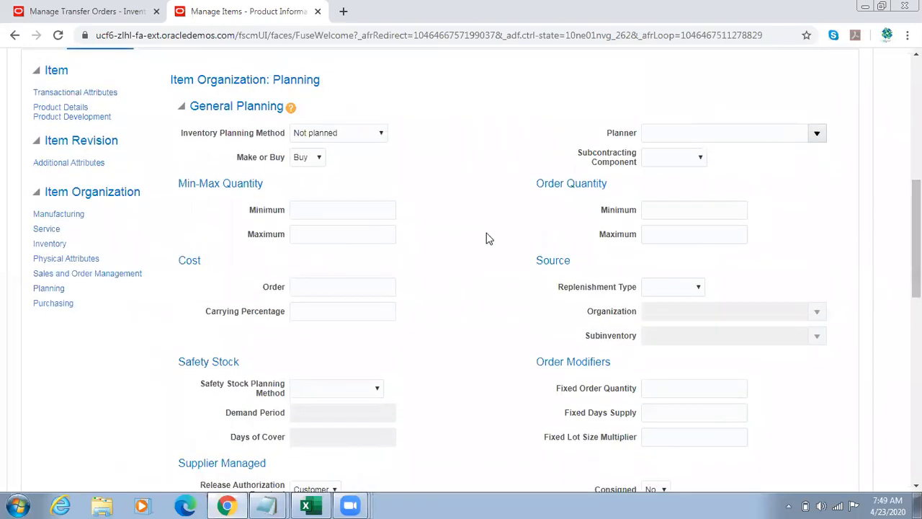
# Step: Remove "provide list price," from the first transfer order setup line in cell B137 of the workbook and save it
pyautogui.hotkey('alt', 'Tab')
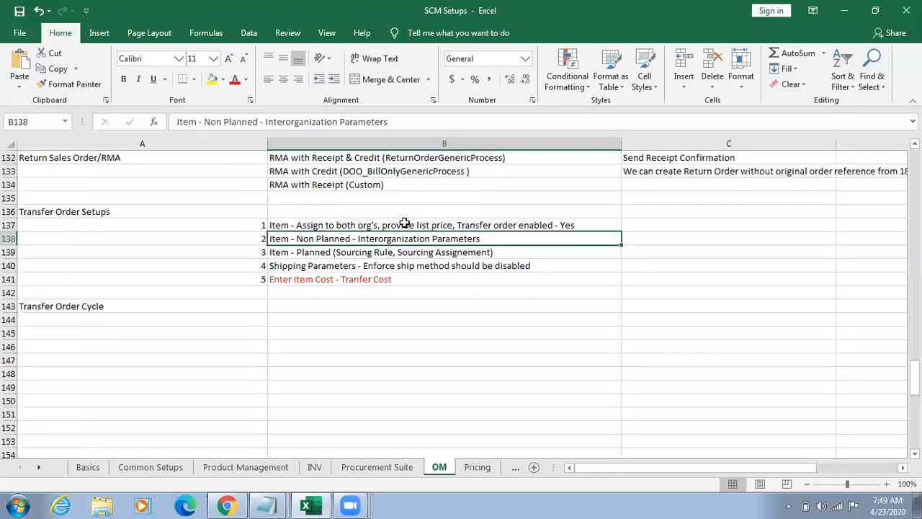
pyautogui.click(393, 225)
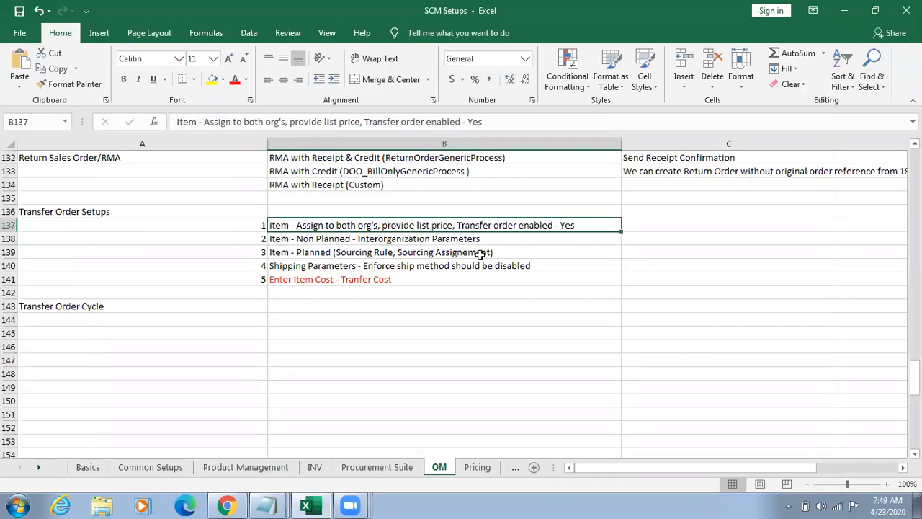
pyautogui.doubleClick(389, 225)
pyautogui.moveTo(390, 225); pyautogui.dragTo(451, 225)
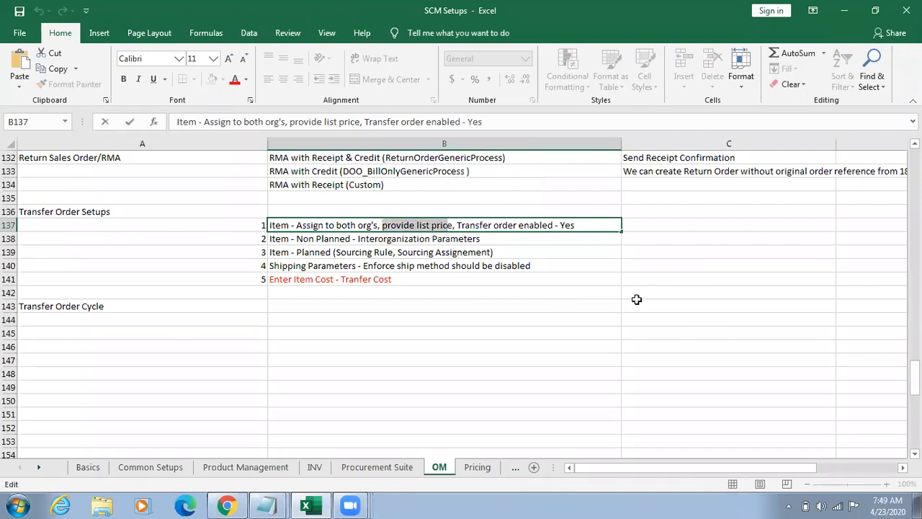
pyautogui.press('Delete')
pyautogui.press('Delete')
pyautogui.press('Delete')
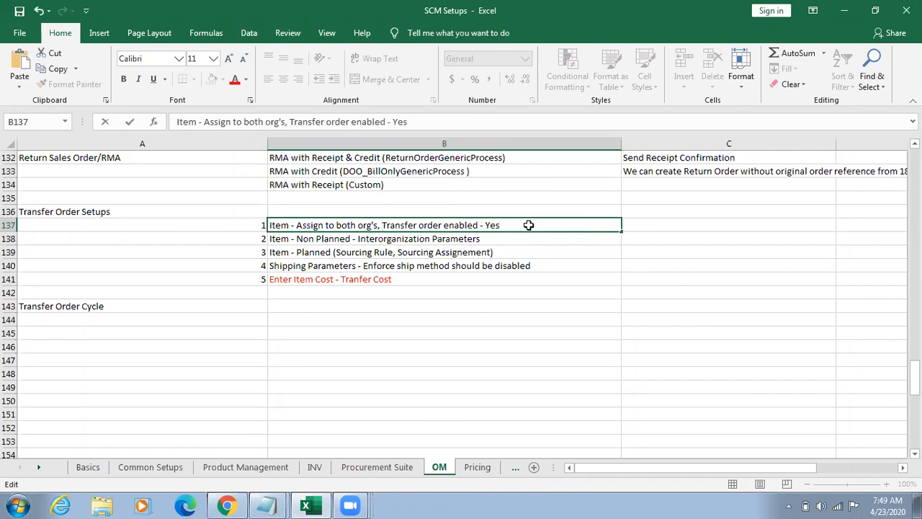
pyautogui.hotkey('ctrl', 's')
# Step: Return to item V12000 in the browser and examine its associated organizations
pyautogui.hotkey('alt', 'Tab')
pyautogui.moveTo(916, 239); pyautogui.dragTo(916, 154)
pyautogui.click(268, 354)
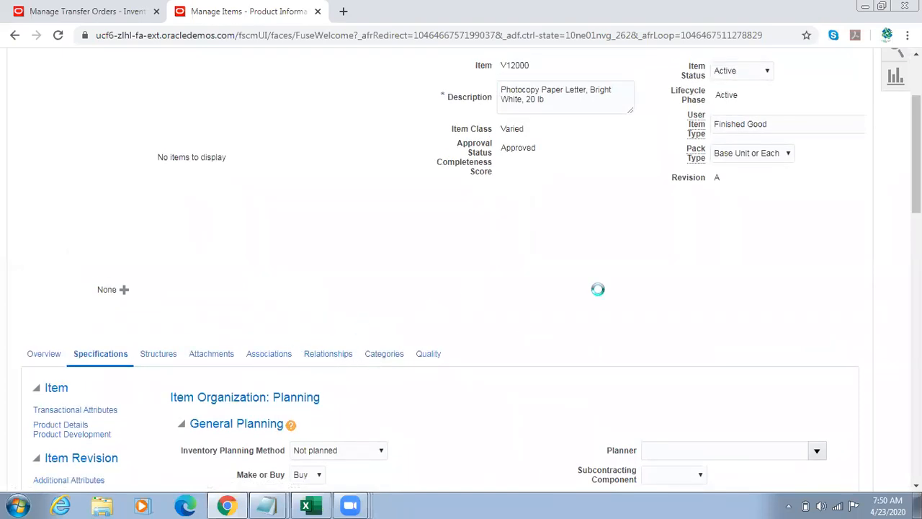
pyautogui.scroll(-2, 599, 292)
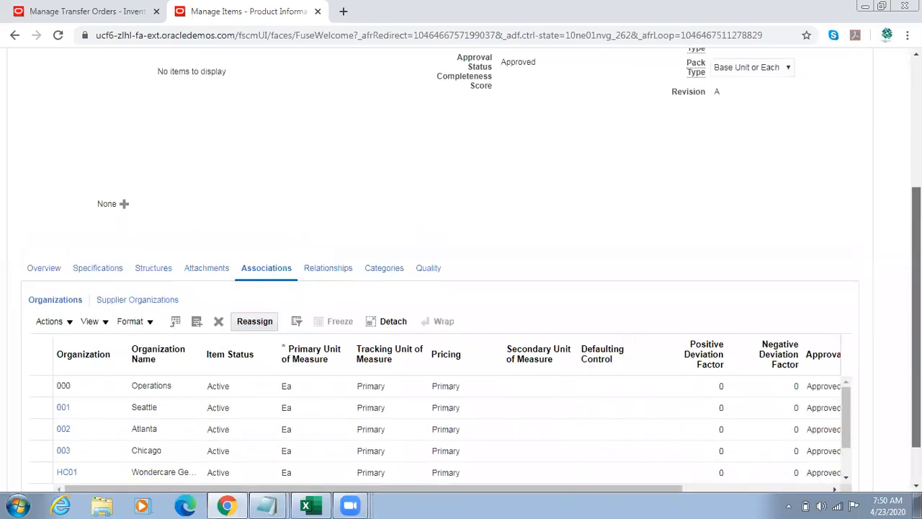
pyautogui.scroll(-1, 447, 288)
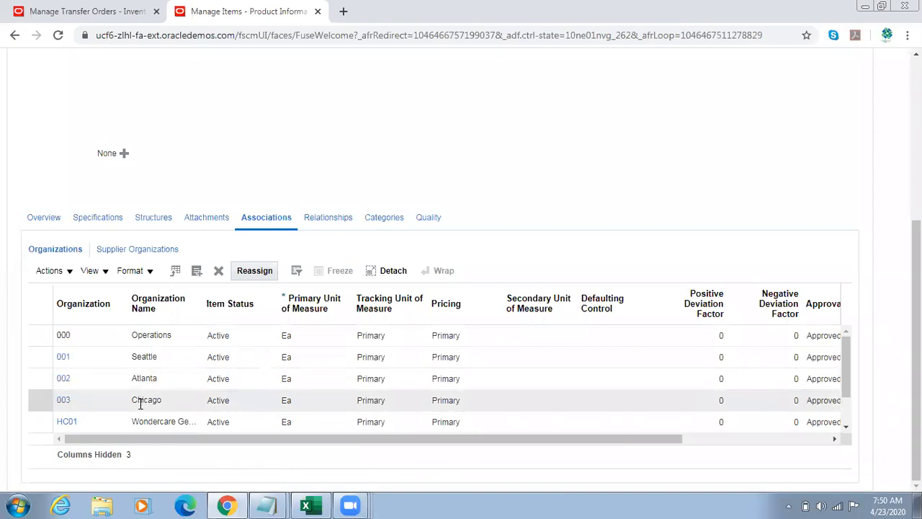
pyautogui.moveTo(916, 288); pyautogui.dragTo(917, 219)
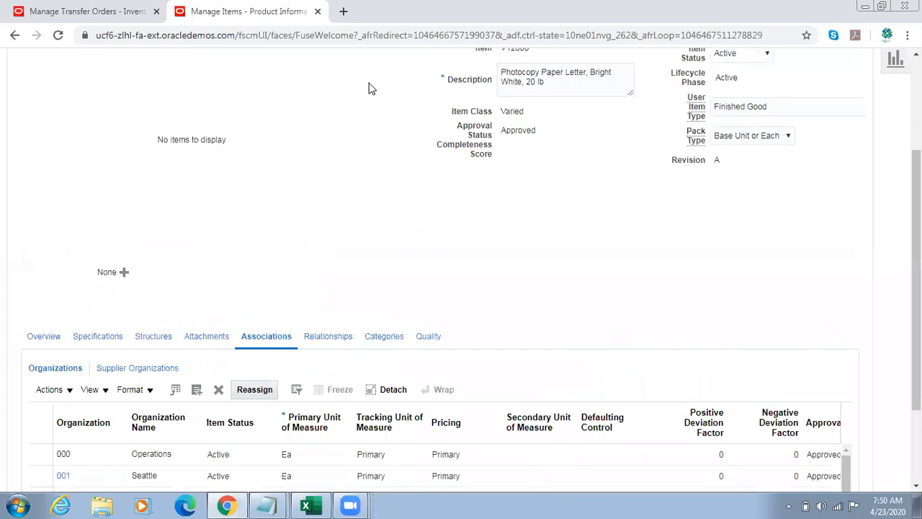
# Step: Go to Setup and Maintenance and open the task search page
pyautogui.rightClick(266, 14)
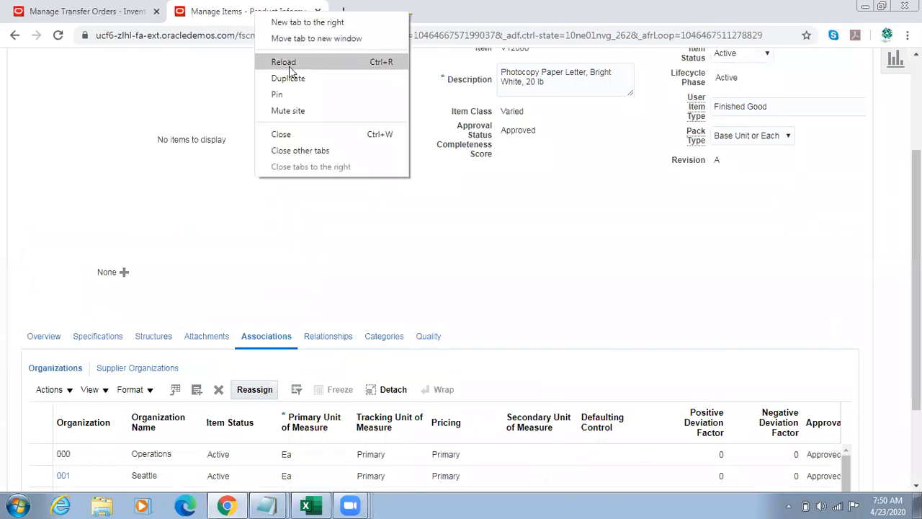
pyautogui.moveTo(916, 198); pyautogui.dragTo(892, 81)
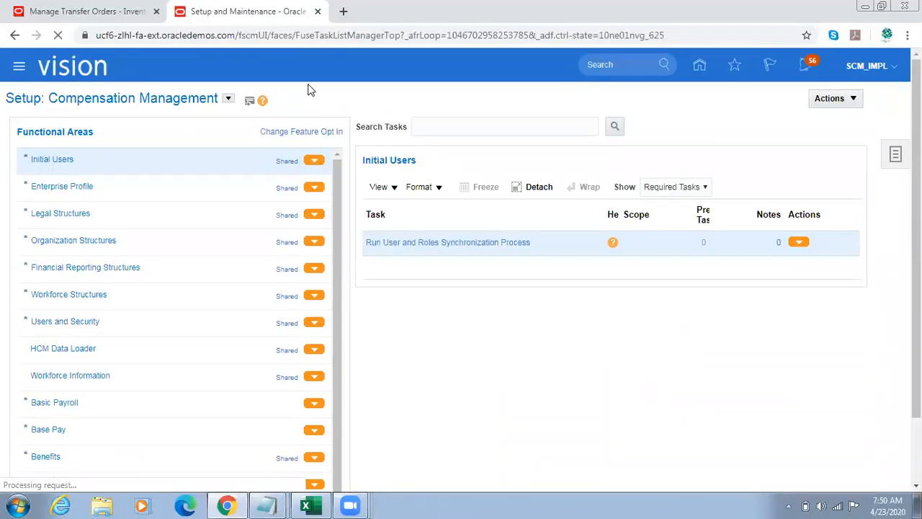
pyautogui.click(897, 159)
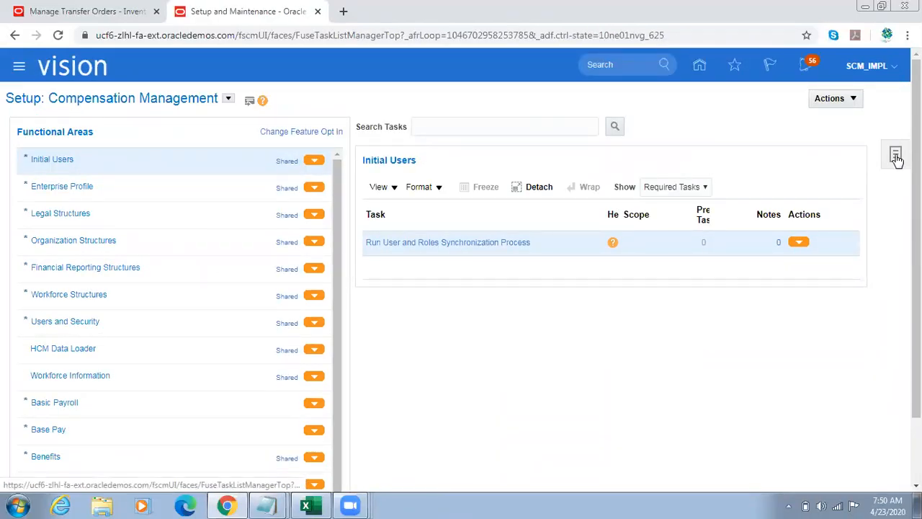
pyautogui.click(798, 218)
pyautogui.click(273, 125)
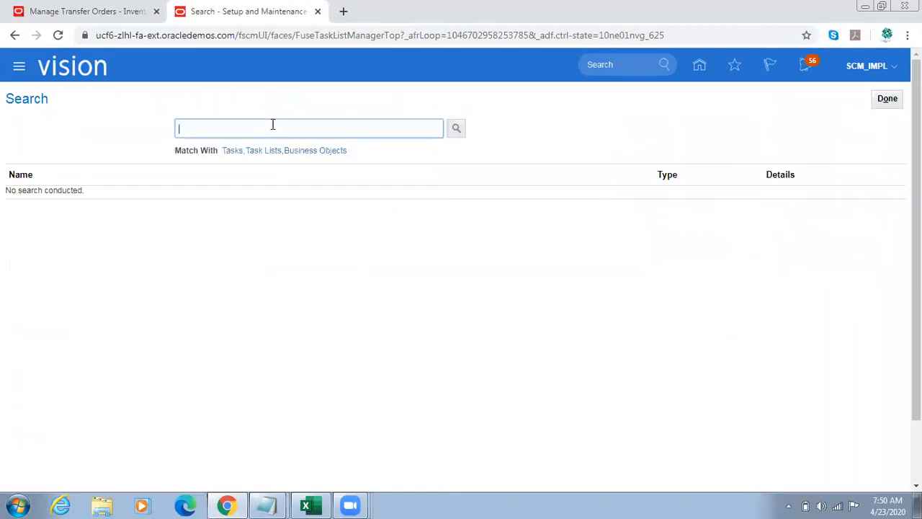
# Step: Search for Inter%Org%Parameter% and open the Manage Interorganization Parameters task
pyautogui.write('Inter%Org%Parameter%')
pyautogui.press('Return')
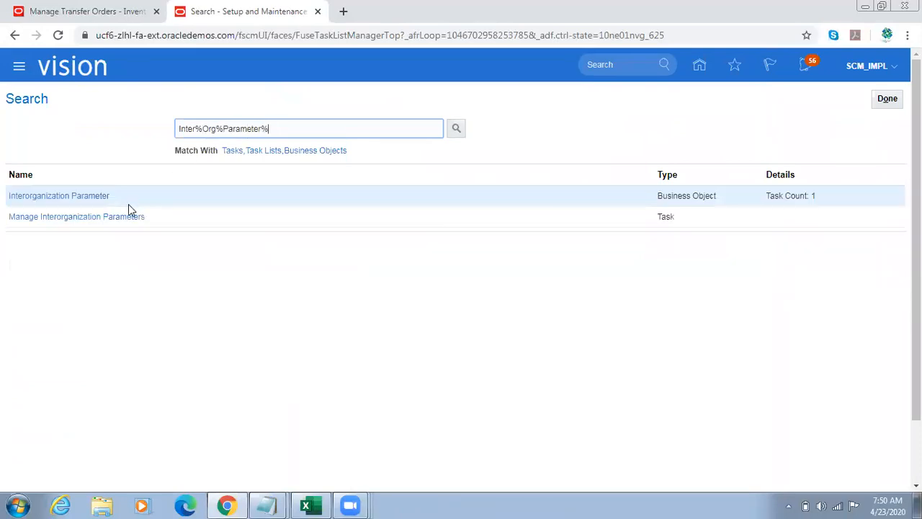
pyautogui.click(64, 219)
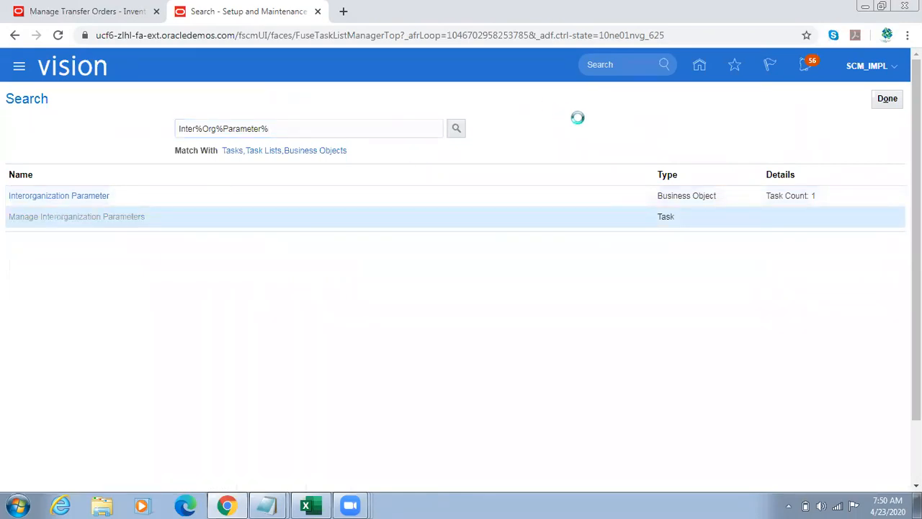
# Step: Search the interorganization parameters with From Organization 001
pyautogui.click(190, 184)
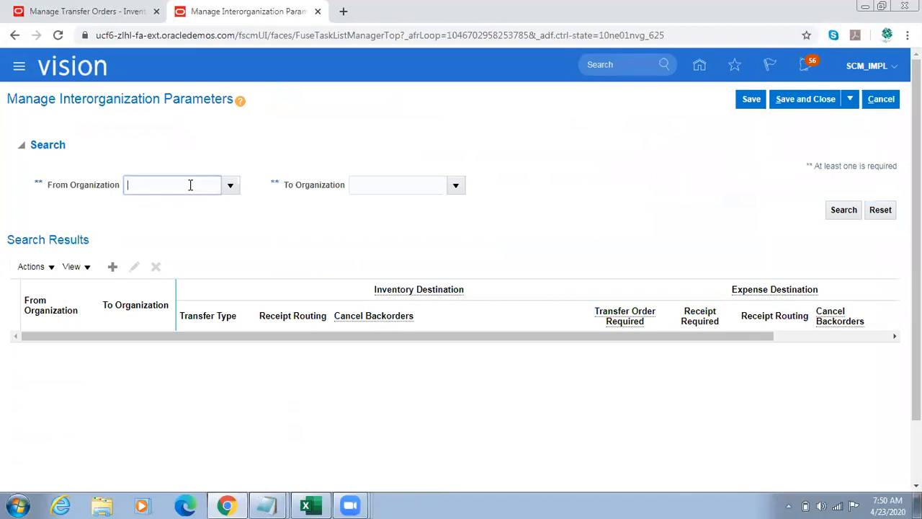
pyautogui.write('001')
pyautogui.press('Tab')
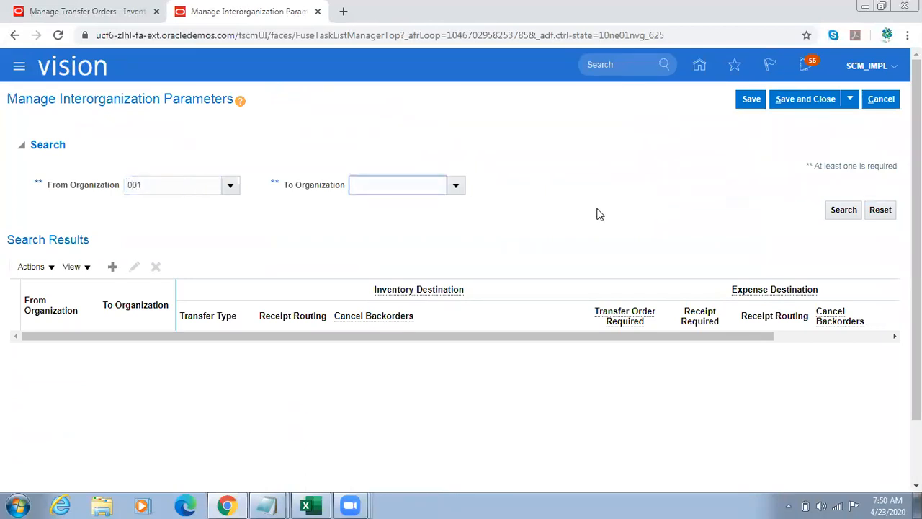
pyautogui.click(855, 210)
pyautogui.click(835, 214)
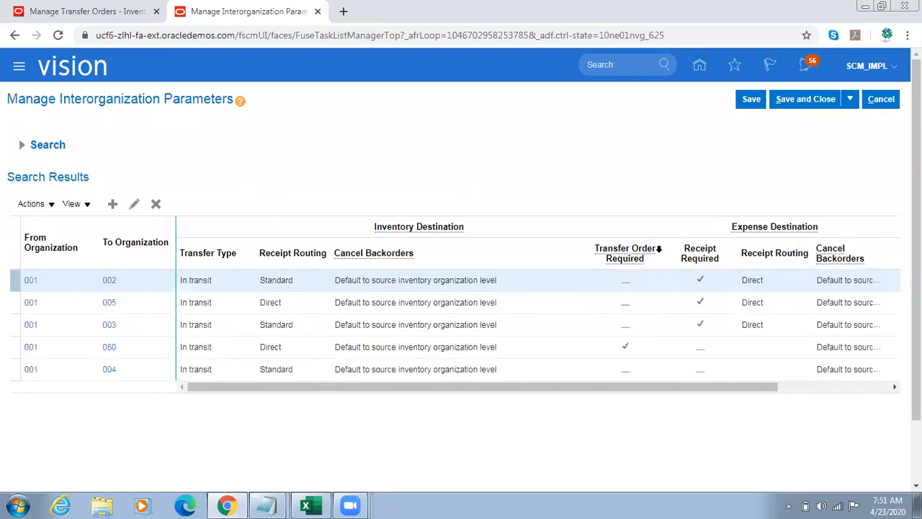
# Step: Open the interorganization parameters from organization 001 to 002 for editing and inspect the Transfer order required option
pyautogui.click(29, 286)
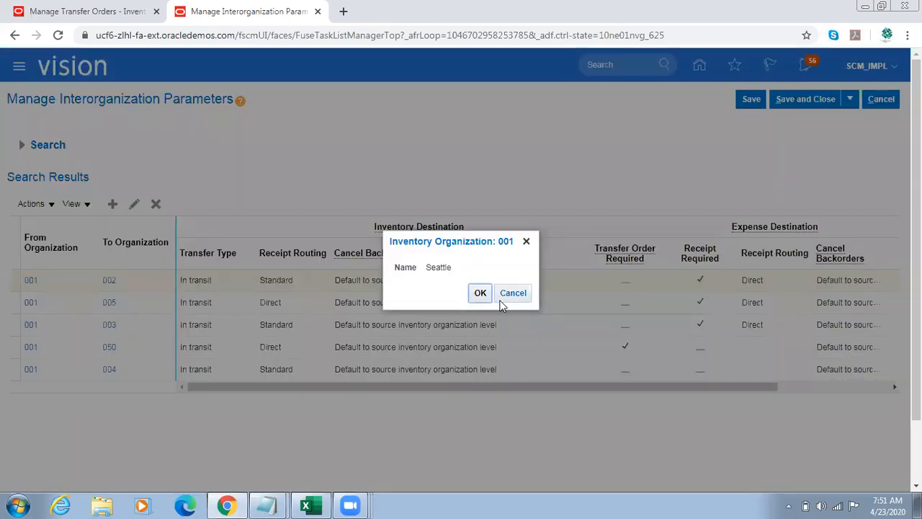
pyautogui.click(479, 292)
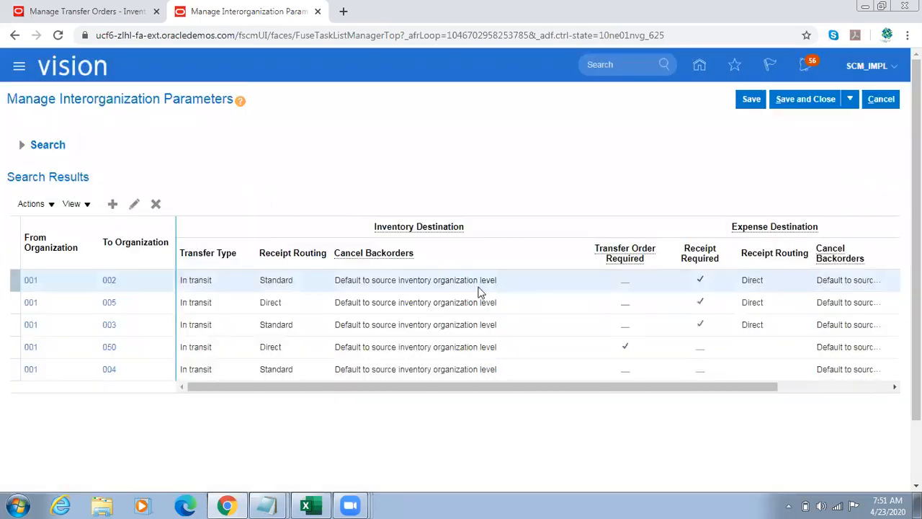
pyautogui.click(133, 205)
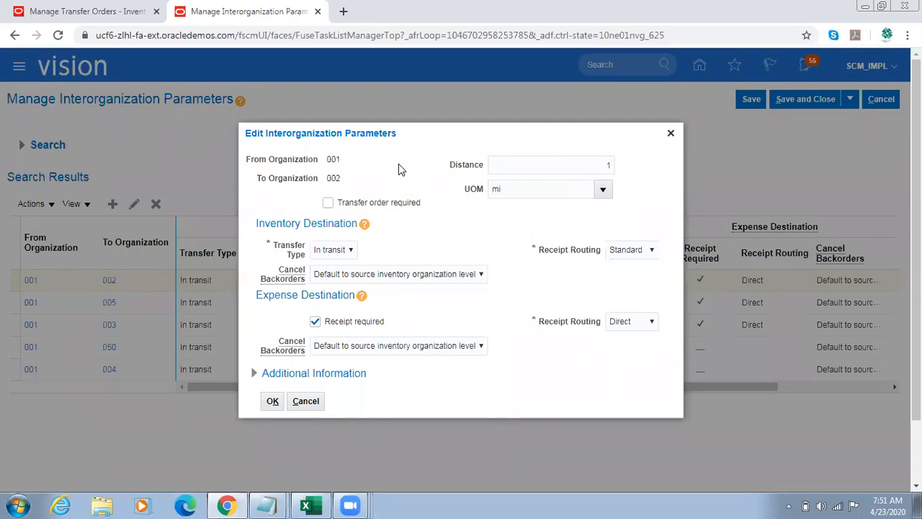
pyautogui.doubleClick(334, 161)
pyautogui.doubleClick(334, 174)
pyautogui.moveTo(421, 204); pyautogui.dragTo(336, 205)
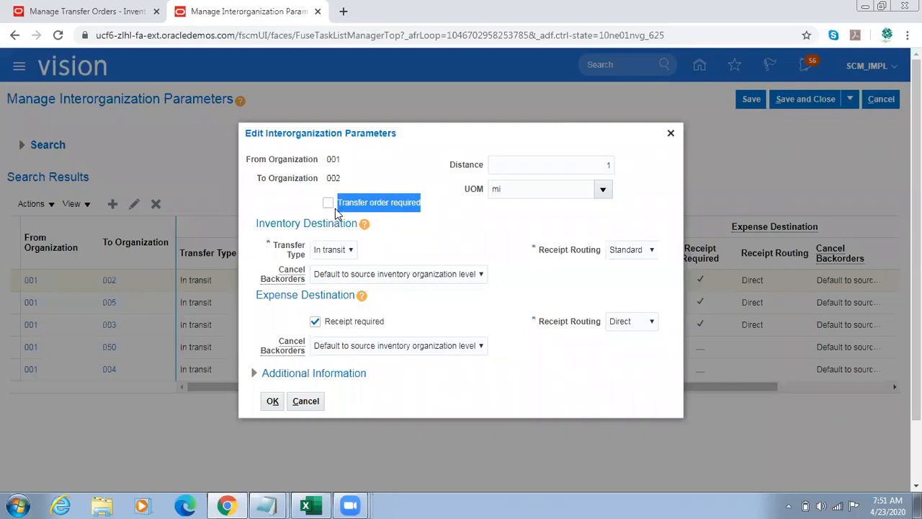
# Step: Recheck the Transfer order required option for the 001 to 002 parameters, leaving it as is, and close the record
pyautogui.click(422, 227)
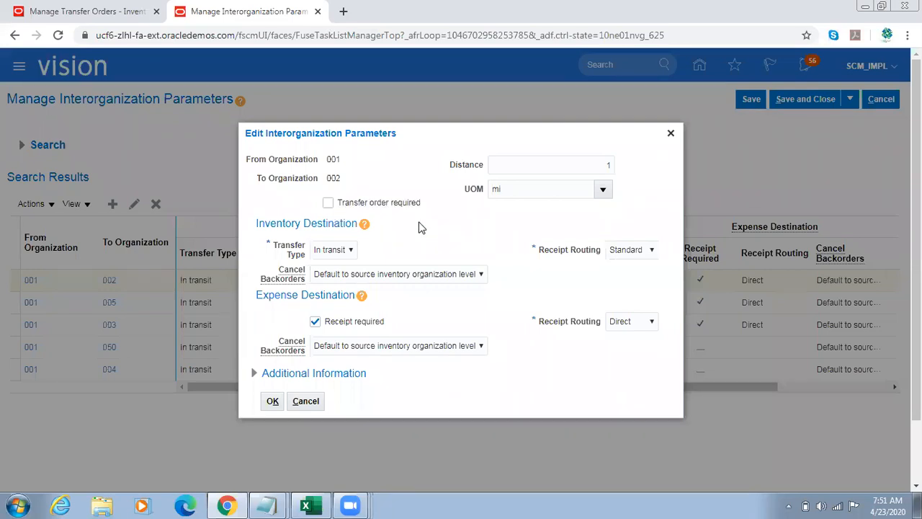
pyautogui.moveTo(438, 213); pyautogui.dragTo(360, 209)
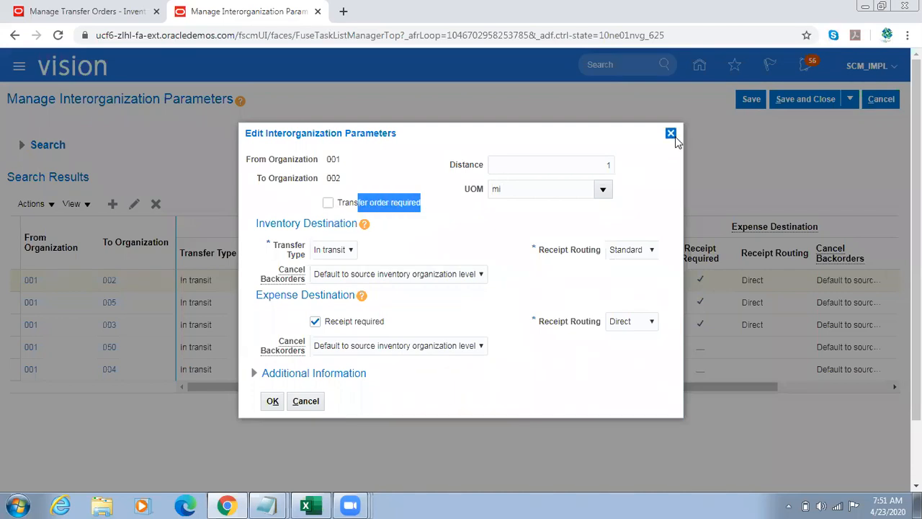
pyautogui.click(673, 136)
# Step: Open the interorganization parameters from organization 001 to 003, review them and cancel without changes
pyautogui.click(182, 303)
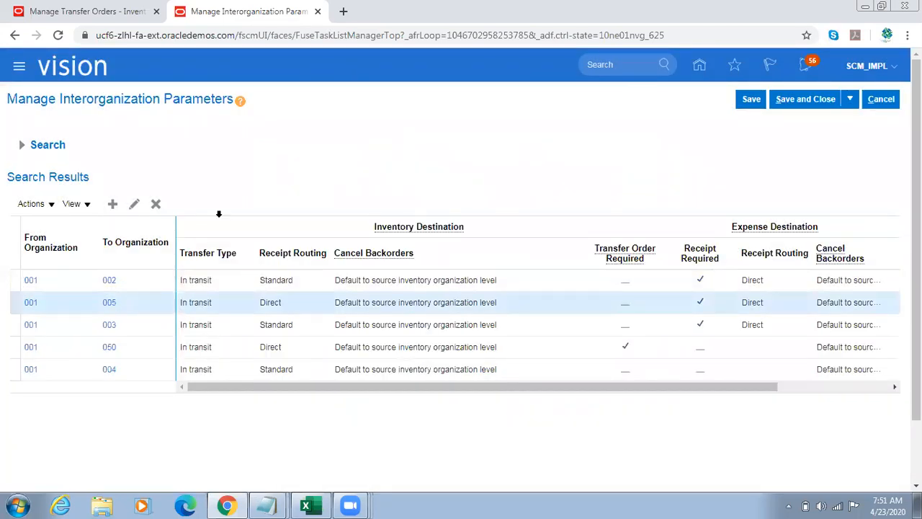
pyautogui.click(152, 331)
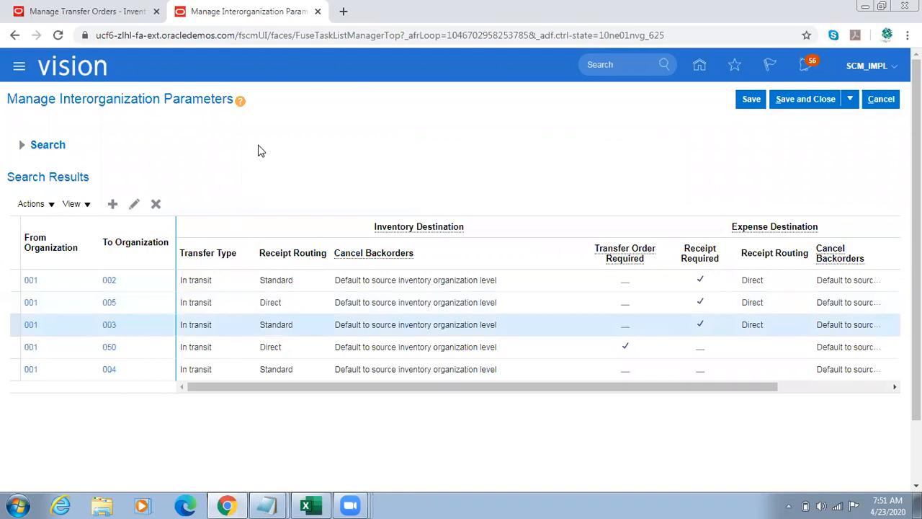
pyautogui.click(134, 203)
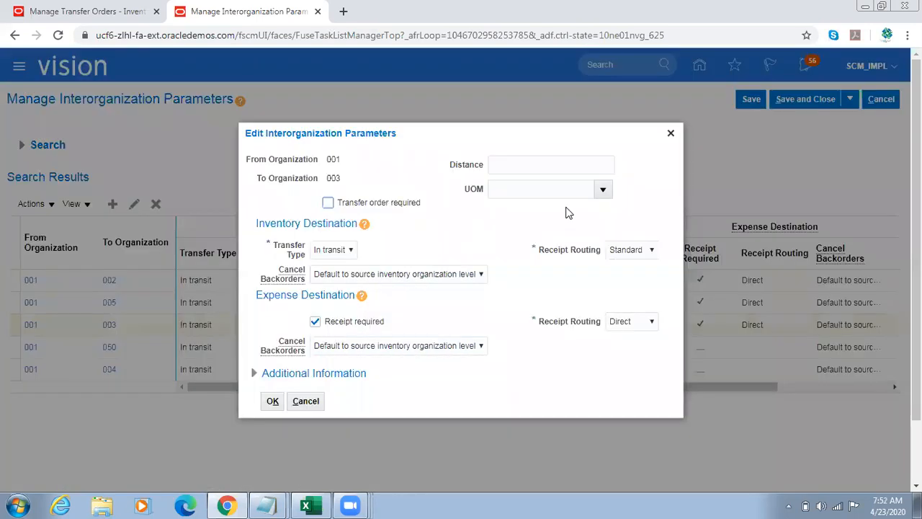
pyautogui.click(308, 401)
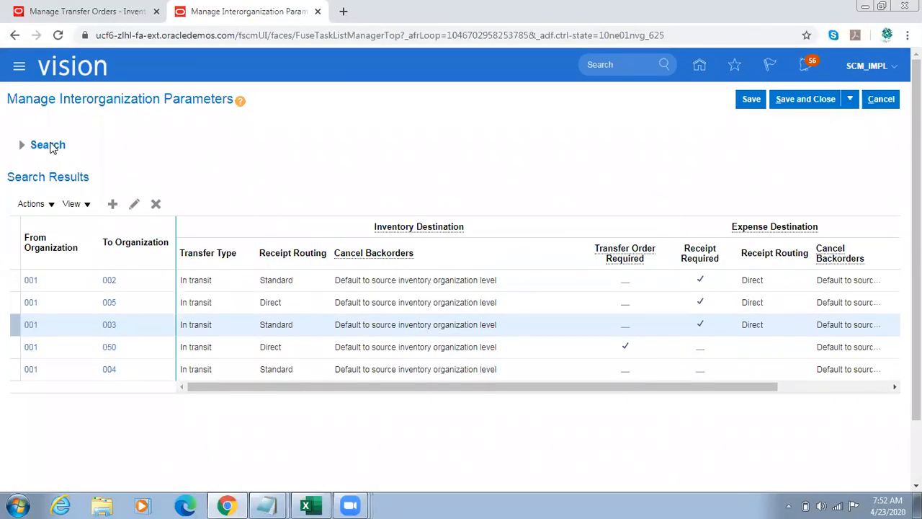
pyautogui.click(30, 145)
pyautogui.doubleClick(181, 185)
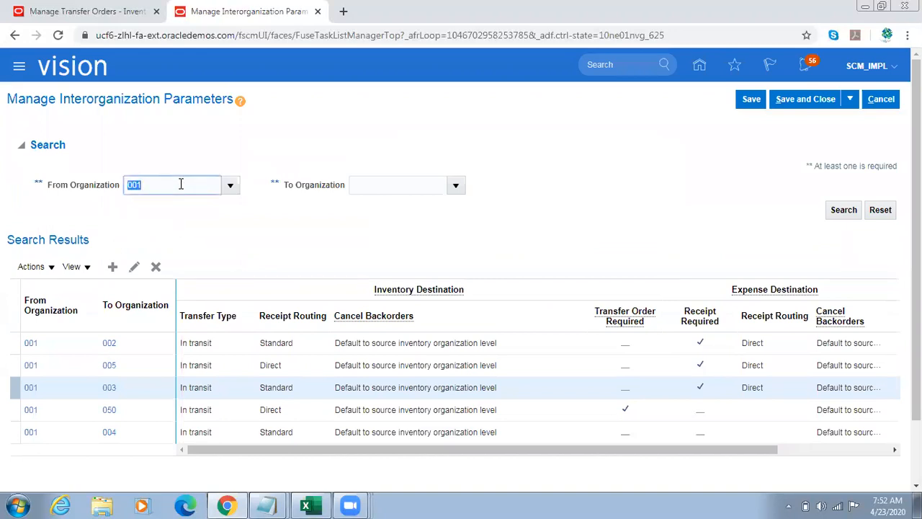
pyautogui.write('003')
pyautogui.press('Tab')
pyautogui.doubleClick(155, 181)
pyautogui.press('BackSpace')
pyautogui.press('Tab')
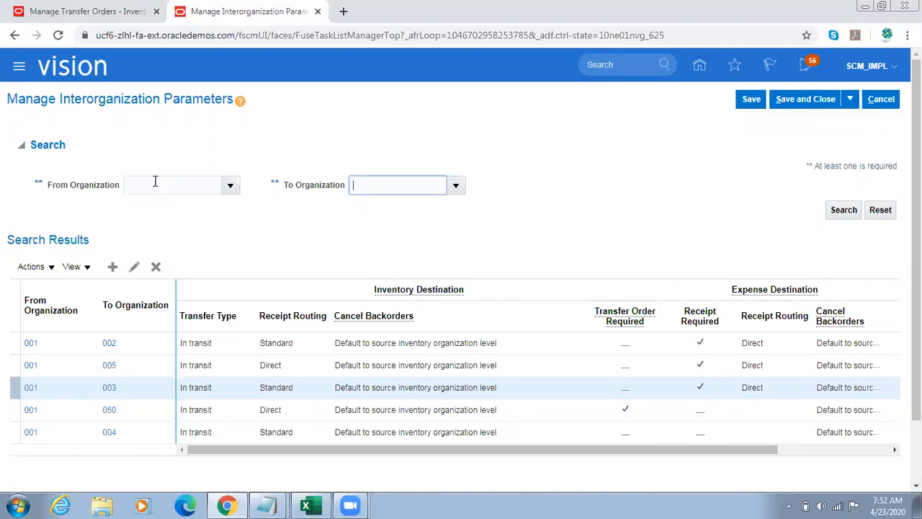
pyautogui.click(155, 181)
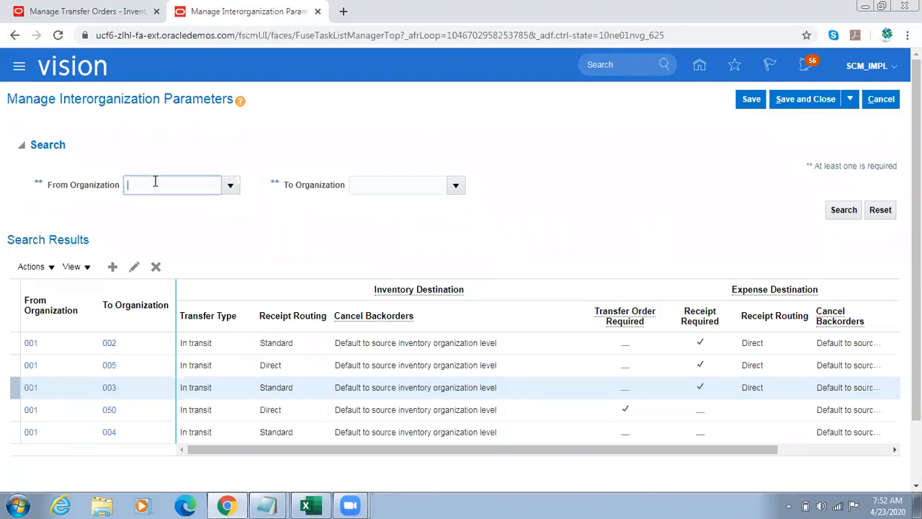
# Step: Open the interorganization parameters from organization 001 to 050, view their settings and close the record
pyautogui.click(149, 411)
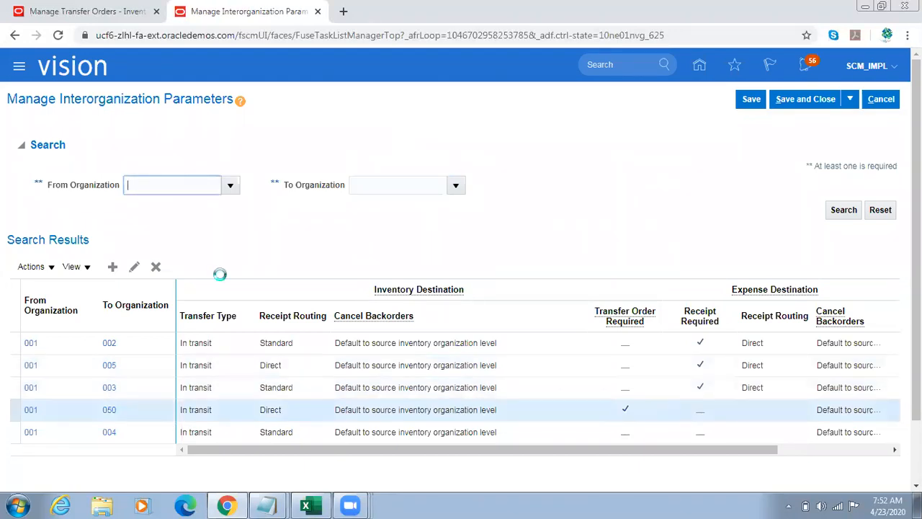
pyautogui.click(138, 267)
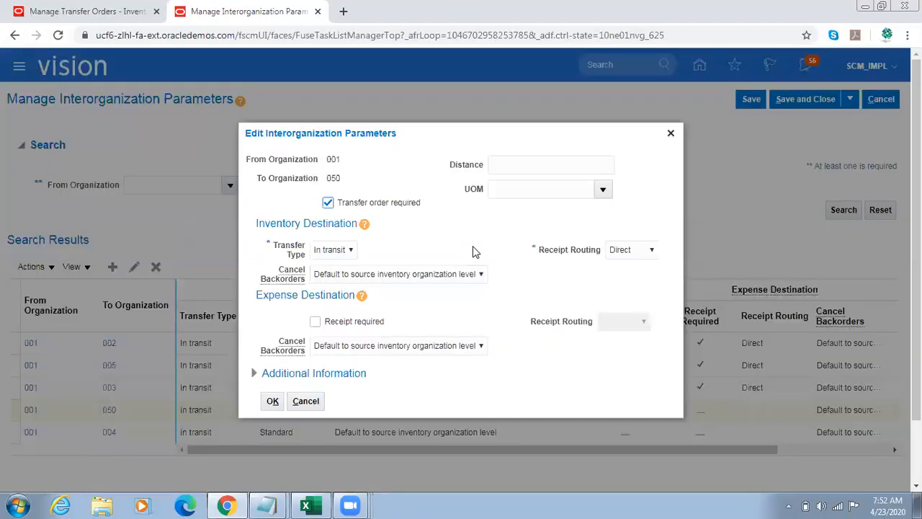
pyautogui.click(673, 136)
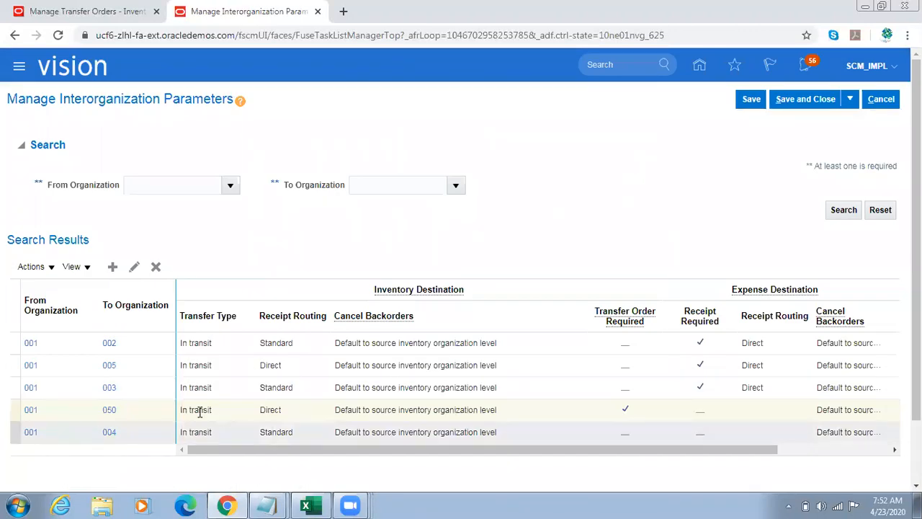
# Step: Reopen the 001 to 050 parameters and examine the organizations, the Transfer order required option and the available transfer types
pyautogui.click(134, 267)
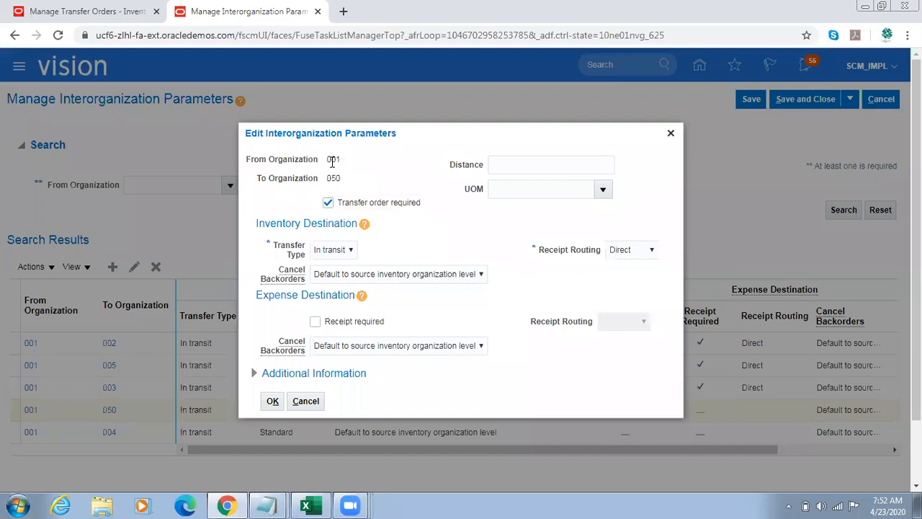
pyautogui.moveTo(331, 160); pyautogui.dragTo(335, 161)
pyautogui.doubleClick(335, 178)
pyautogui.moveTo(422, 203); pyautogui.dragTo(345, 207)
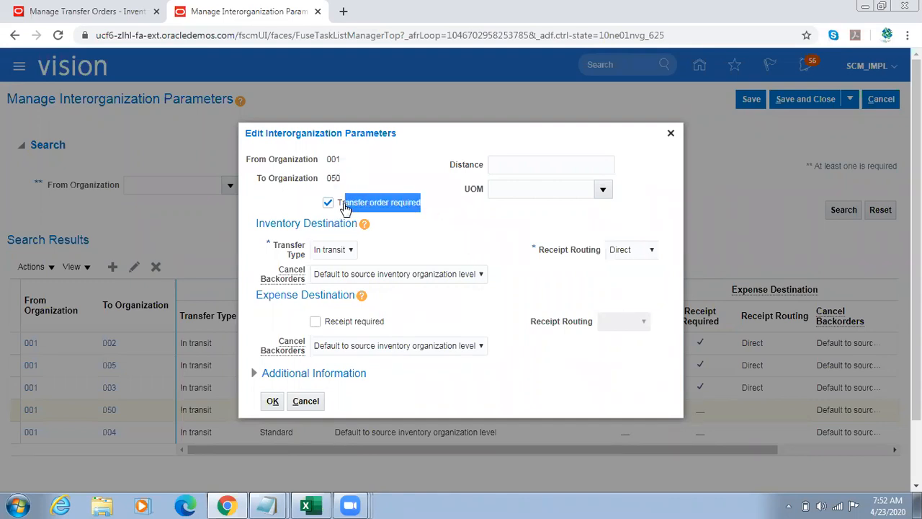
pyautogui.click(288, 248)
pyautogui.click(337, 252)
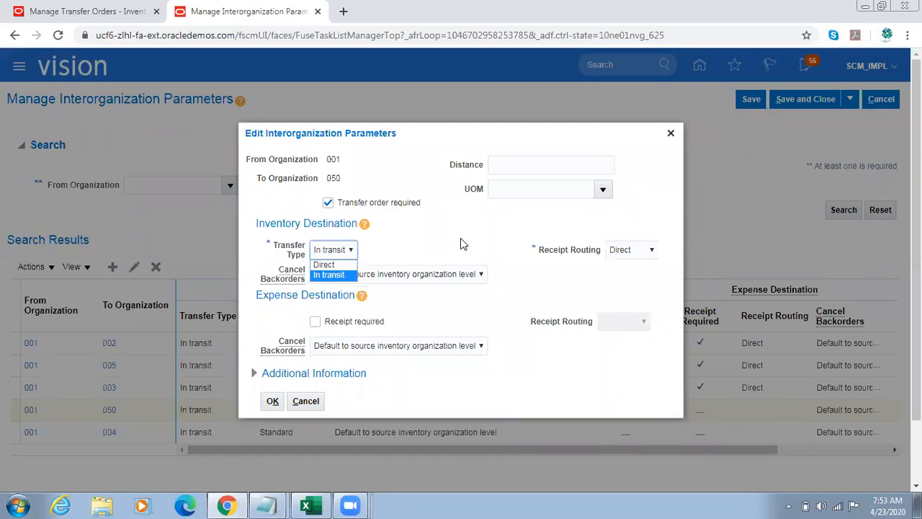
pyautogui.click(477, 315)
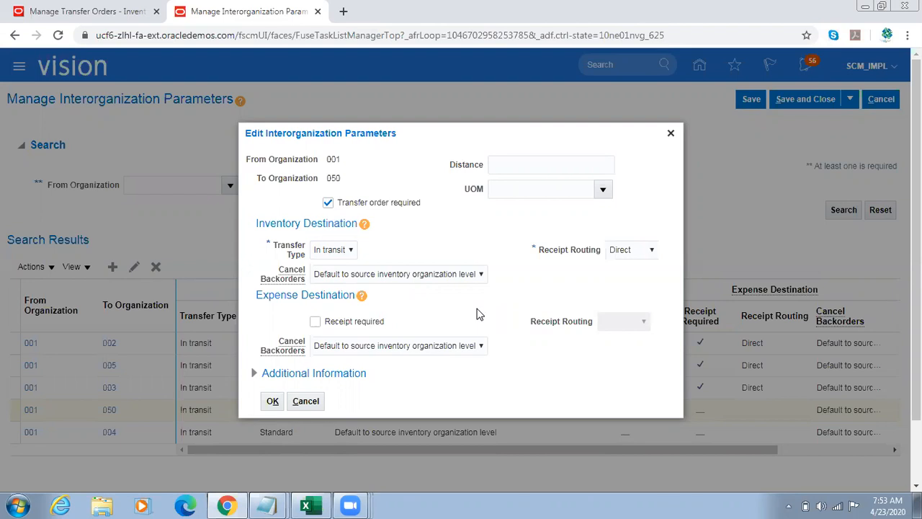
# Step: Switch to a new maximized File Explorer window and open the Oracle Fusion folder on the D: drive
pyautogui.press('super+e')
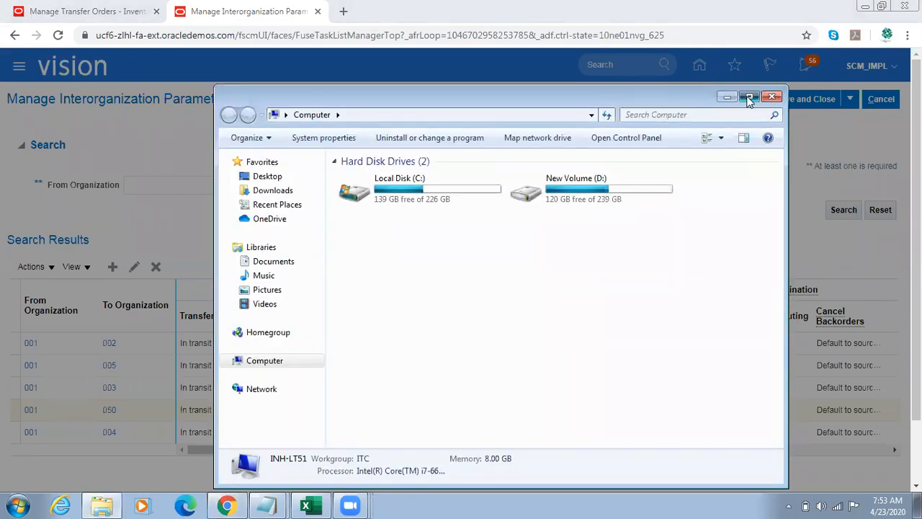
pyautogui.click(749, 99)
pyautogui.doubleClick(370, 105)
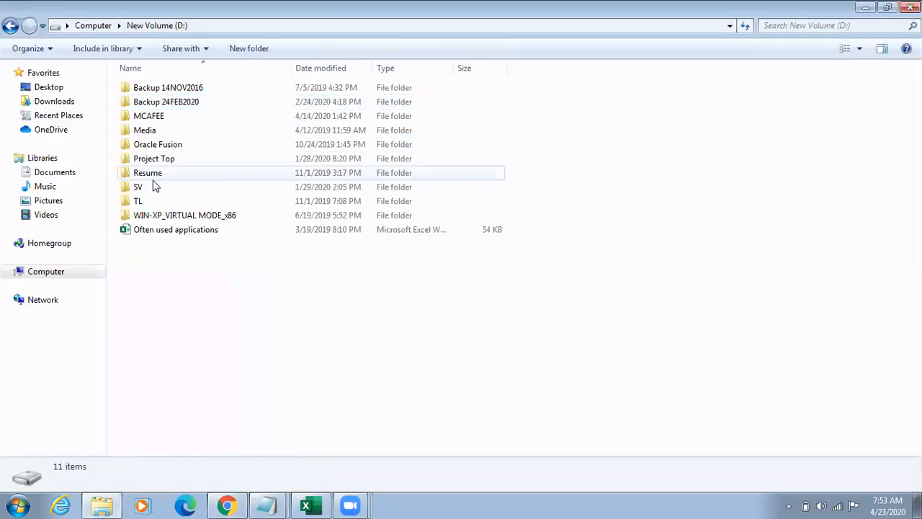
pyautogui.click(142, 201)
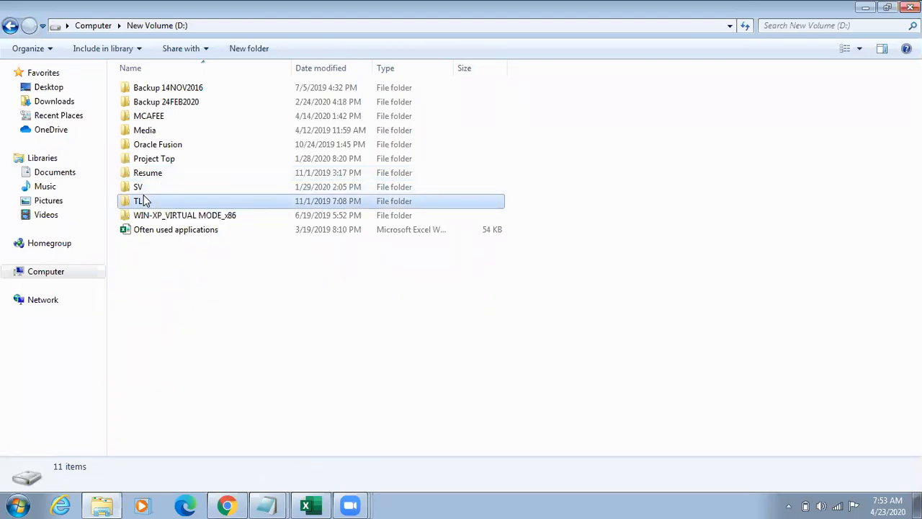
pyautogui.press('Up')
pyautogui.press('Up')
pyautogui.press('Up')
pyautogui.press('Up')
pyautogui.press('Return')
# Step: Open the Class folder inside Oracle Fusion
pyautogui.press('Down')
pyautogui.press('Down')
pyautogui.press('Down')
pyautogui.press('Down')
pyautogui.press('Down')
pyautogui.press('Down')
pyautogui.press('Down')
pyautogui.press('Down')
pyautogui.press('Down')
pyautogui.press('Down')
pyautogui.press('Down')
pyautogui.press('Down')
pyautogui.press('Down')
pyautogui.press('Down')
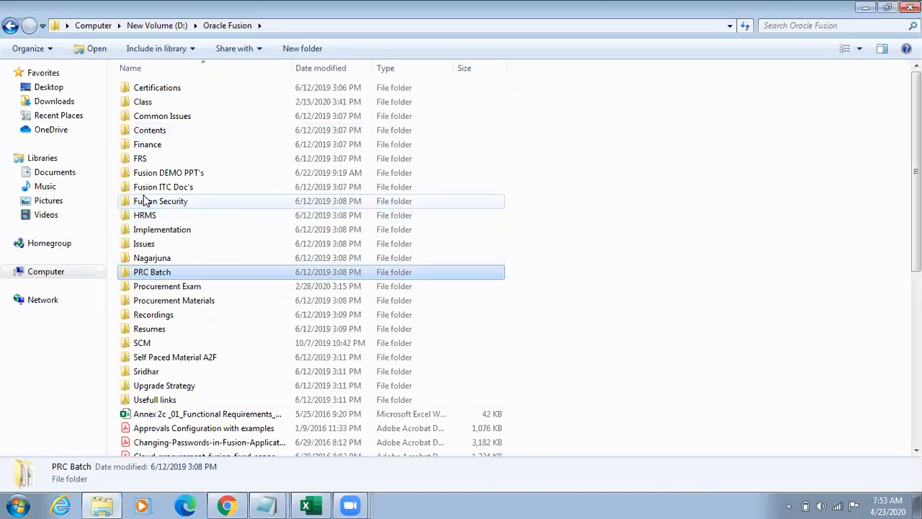
pyautogui.press('Down')
pyautogui.press('Down')
pyautogui.press('Down')
pyautogui.press('Up')
pyautogui.press('Up')
pyautogui.press('Up')
pyautogui.press('Up')
pyautogui.press('Up')
pyautogui.press('Up')
pyautogui.press('Up')
pyautogui.press('Up')
pyautogui.press('Up')
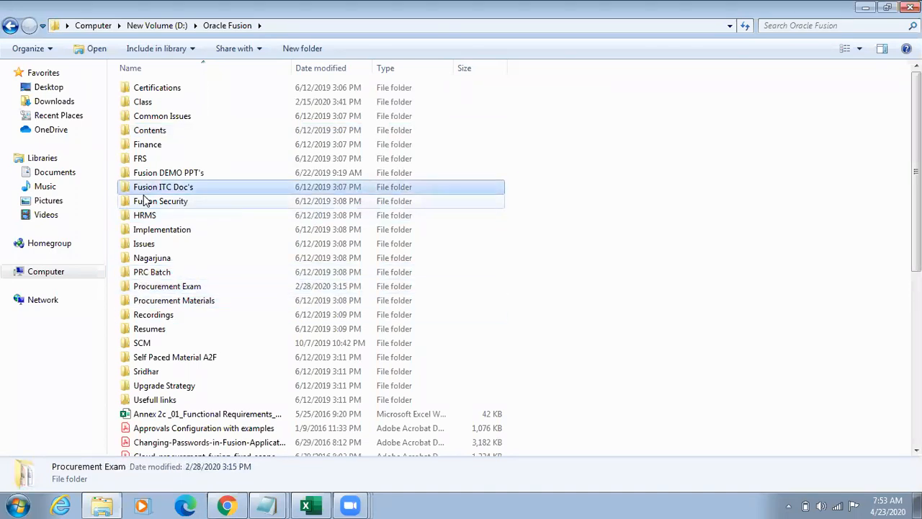
pyautogui.press('Up')
pyautogui.press('Up')
pyautogui.press('Up')
pyautogui.press('Up')
pyautogui.press('Up')
pyautogui.press('Up')
pyautogui.press('Return')
# Step: Open the SCM Notes 23NOV2017 folder inside Class
pyautogui.press('Down')
pyautogui.press('Down')
pyautogui.press('Down')
pyautogui.press('Down')
pyautogui.press('Down')
pyautogui.press('Down')
pyautogui.press('Down')
pyautogui.press('Down')
pyautogui.press('Down')
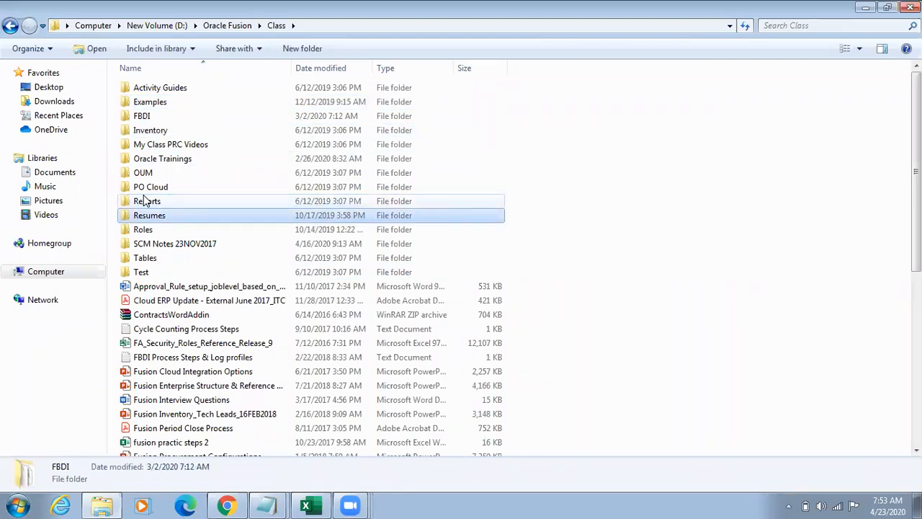
pyautogui.press('Down')
pyautogui.press('Down')
pyautogui.press('Return')
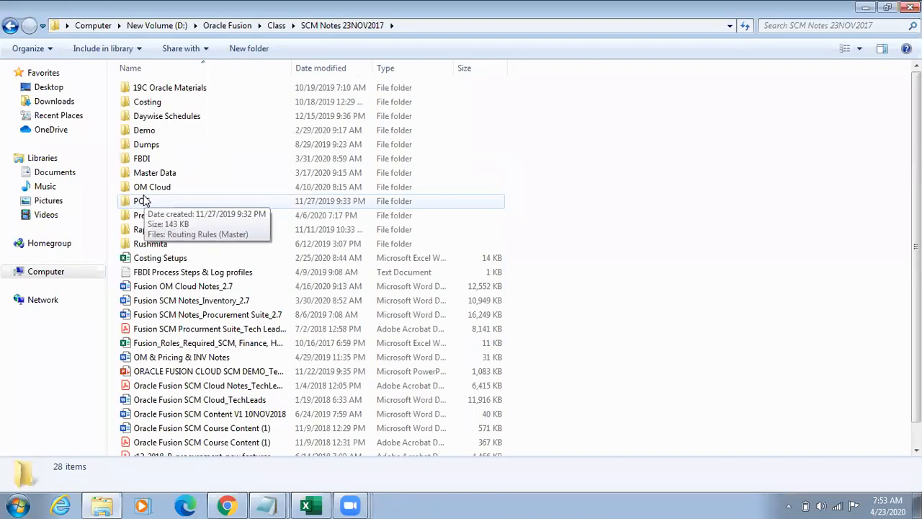
# Step: Open the Word document Fusion OM Cloud Notes_2.7 from the SCM notes folder
pyautogui.press('Down')
pyautogui.press('Down')
pyautogui.press('Down')
pyautogui.press('Down')
pyautogui.press('Down')
pyautogui.press('Down')
pyautogui.press('Down')
pyautogui.press('Down')
pyautogui.press('Down')
pyautogui.press('Down')
pyautogui.press('Down')
pyautogui.press('Down')
pyautogui.press('Down')
pyautogui.press('Down')
pyautogui.press('Down')
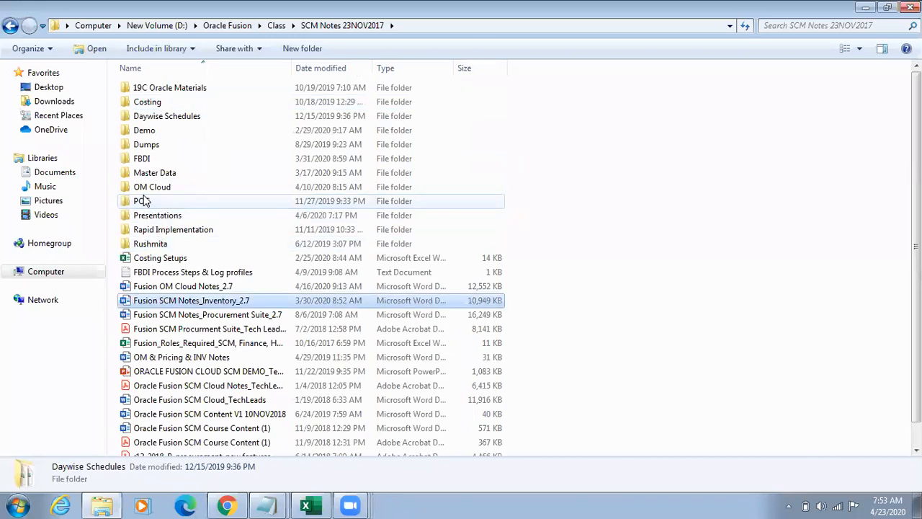
pyautogui.press('Up')
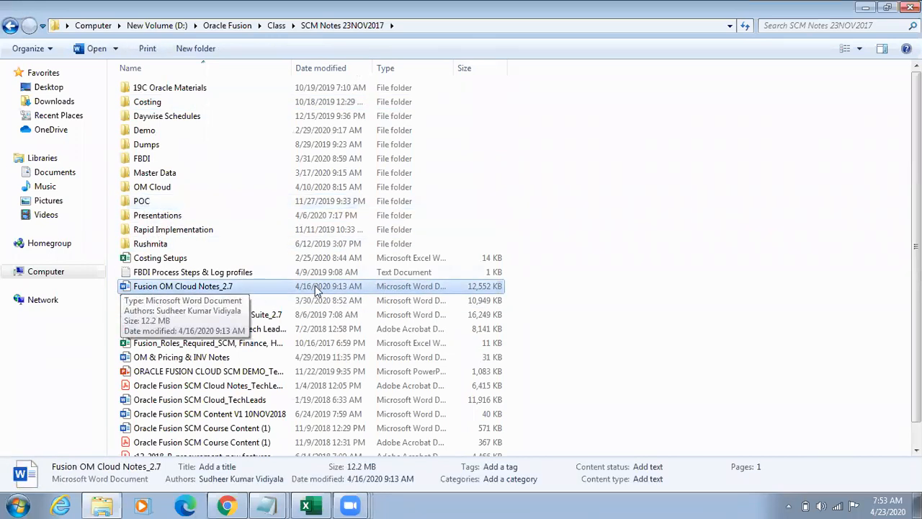
pyautogui.doubleClick(246, 288)
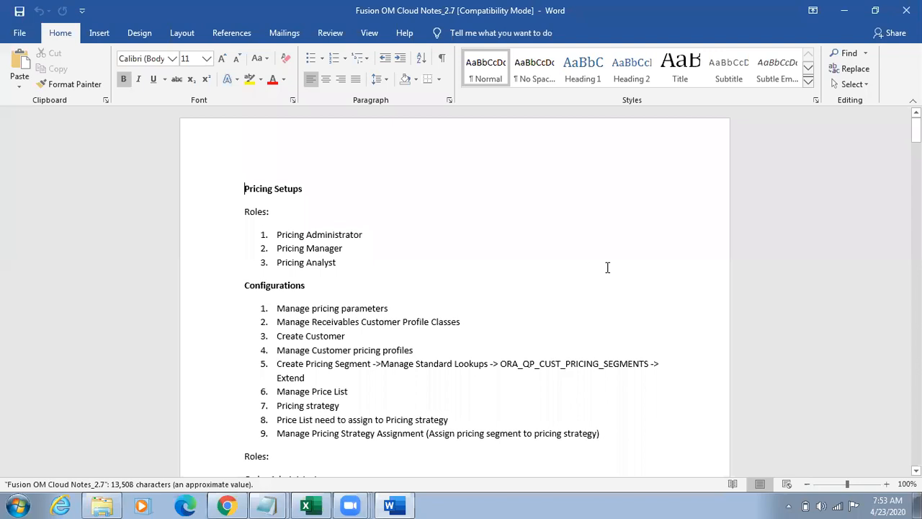
# Step: Search the notes for "Planned" to reach the non-planned item transfer order section, and close the search results
pyautogui.write('Planned')
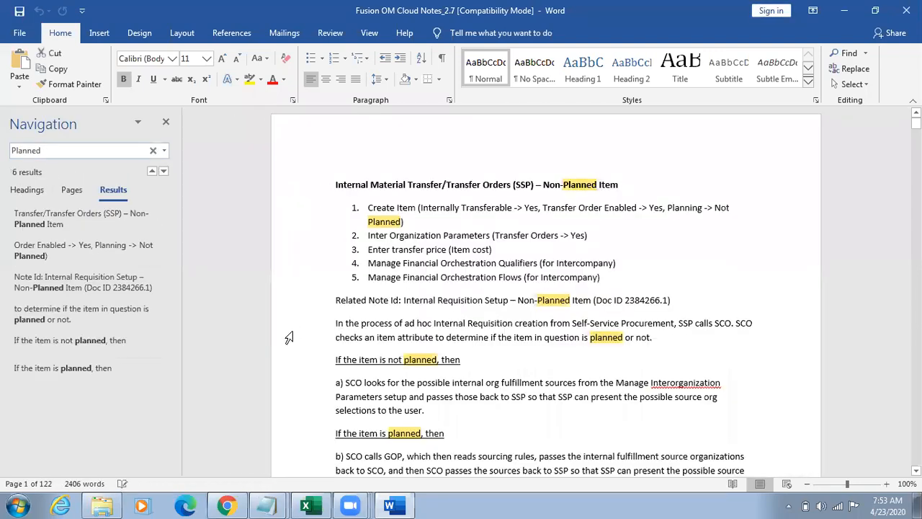
pyautogui.click(548, 235)
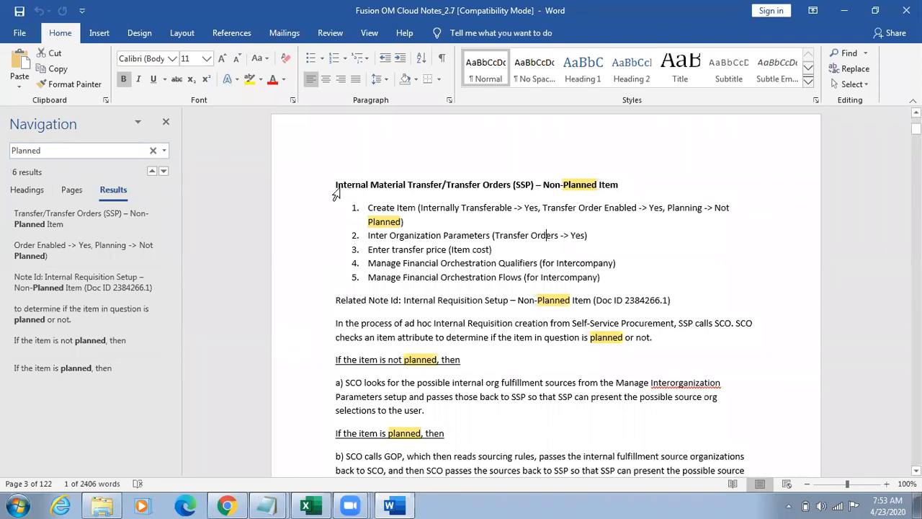
pyautogui.click(166, 121)
pyautogui.click(637, 267)
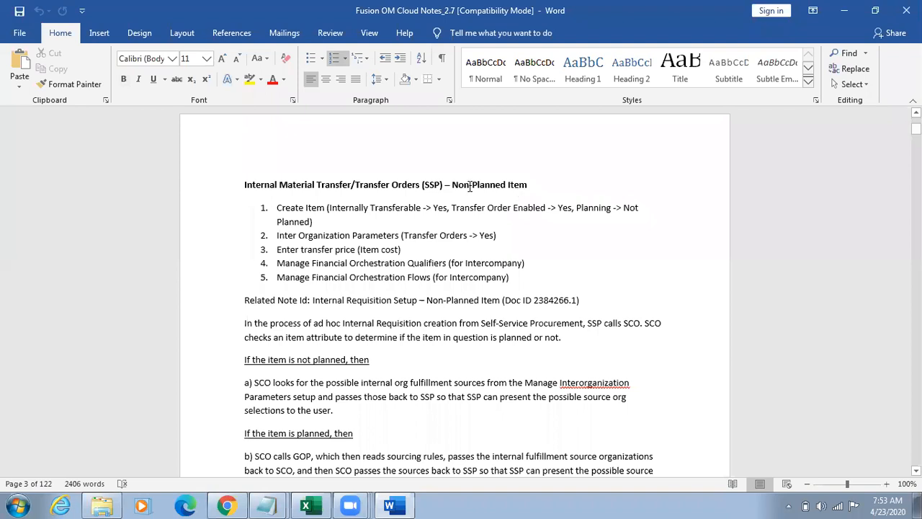
# Step: Examine the Non-Planned Item heading and the transfer order setup steps beneath it, enlarging the document to 130%
pyautogui.moveTo(453, 184); pyautogui.dragTo(526, 185)
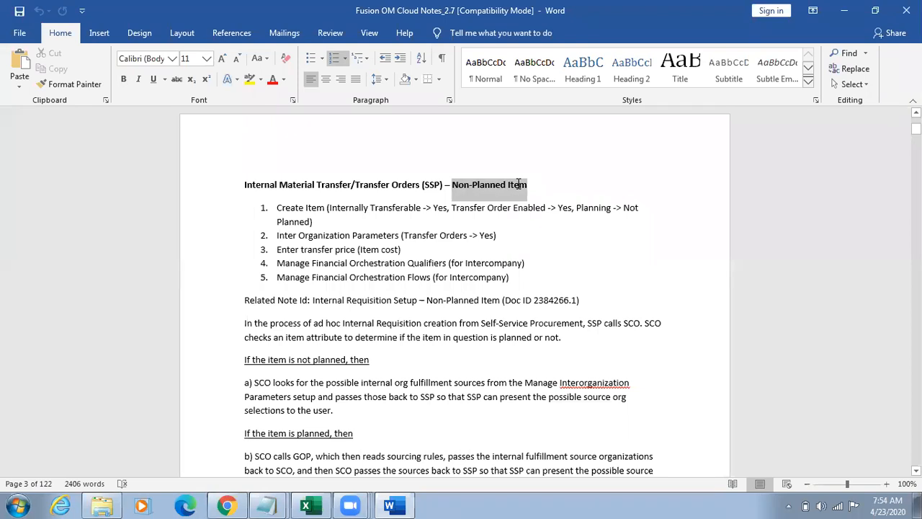
pyautogui.click(567, 262)
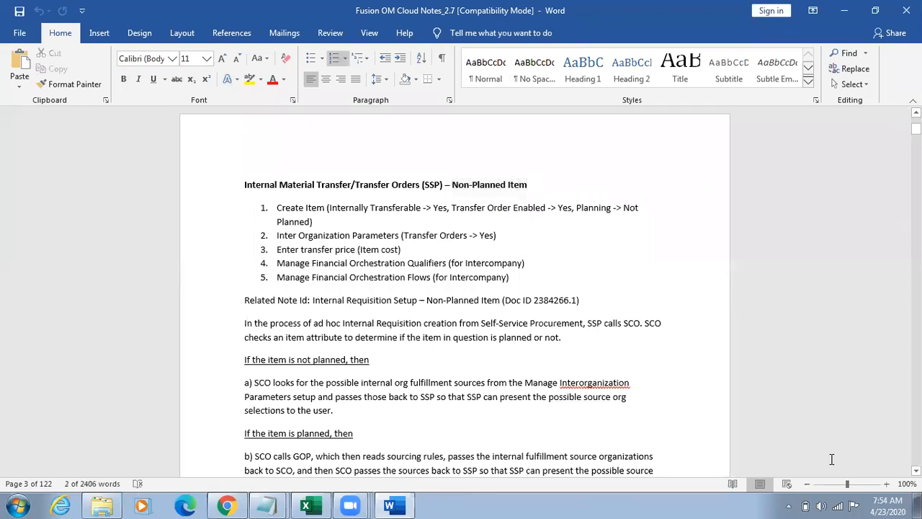
pyautogui.click(887, 484)
pyautogui.click(887, 484)
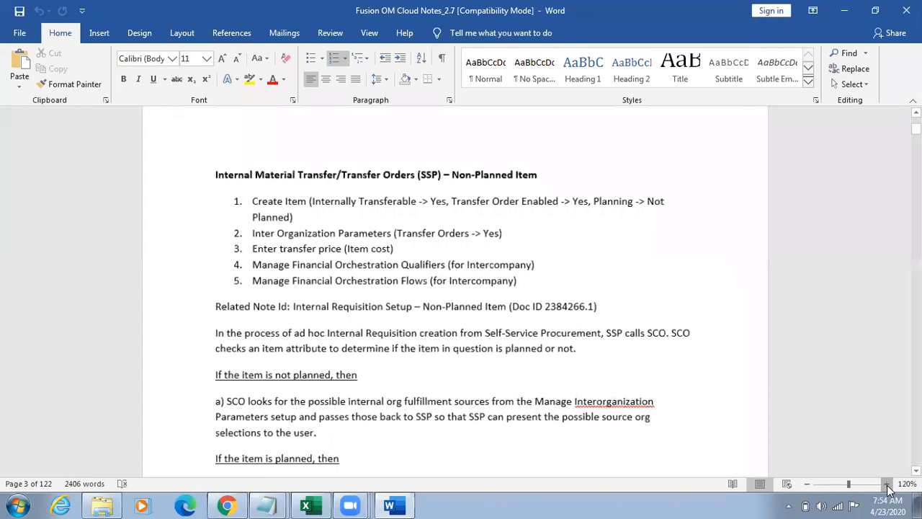
pyautogui.click(887, 484)
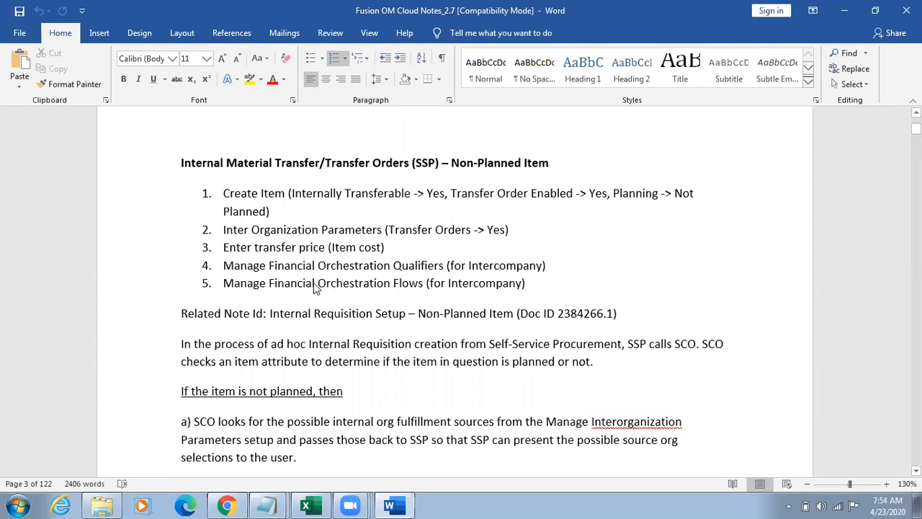
pyautogui.click(388, 314)
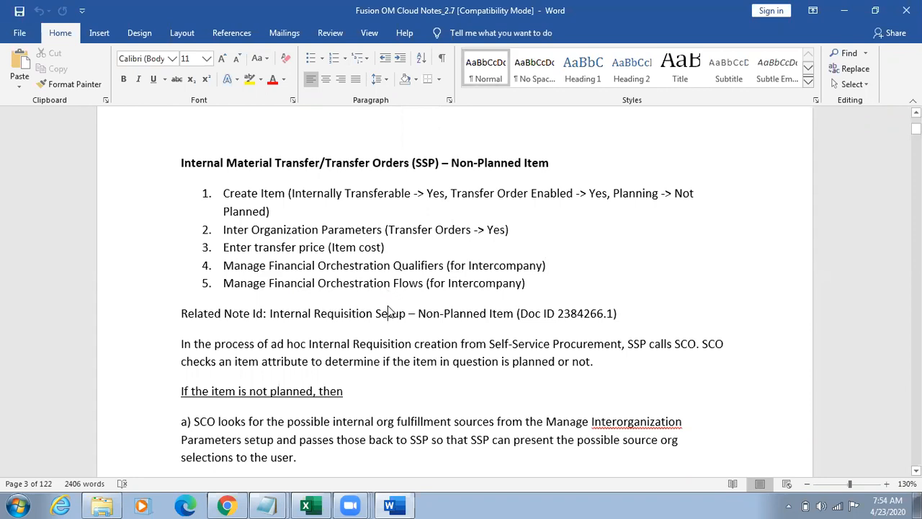
# Step: Examine the notes on how SCO determines internal fulfillment sources for non-planned and planned items
pyautogui.scroll(-3, 388, 310)
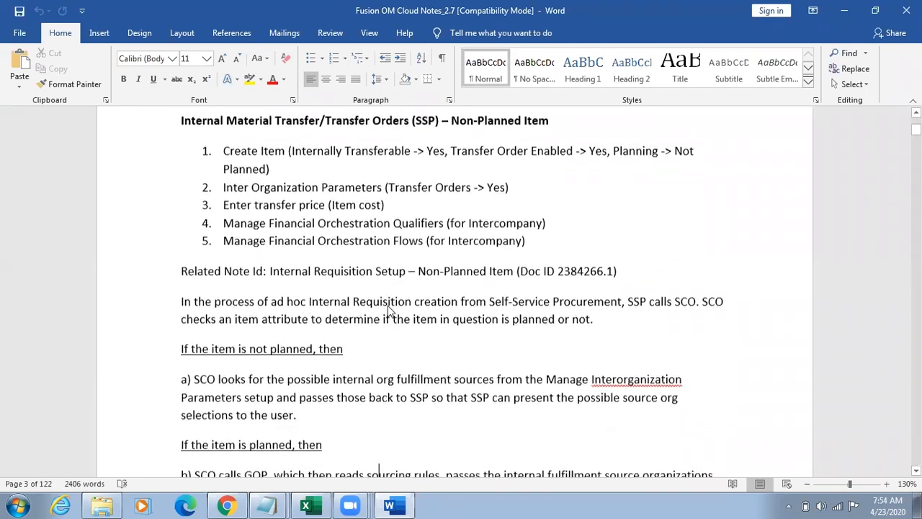
pyautogui.press('Down')
pyautogui.press('Down')
pyautogui.press('Down')
pyautogui.press('Down')
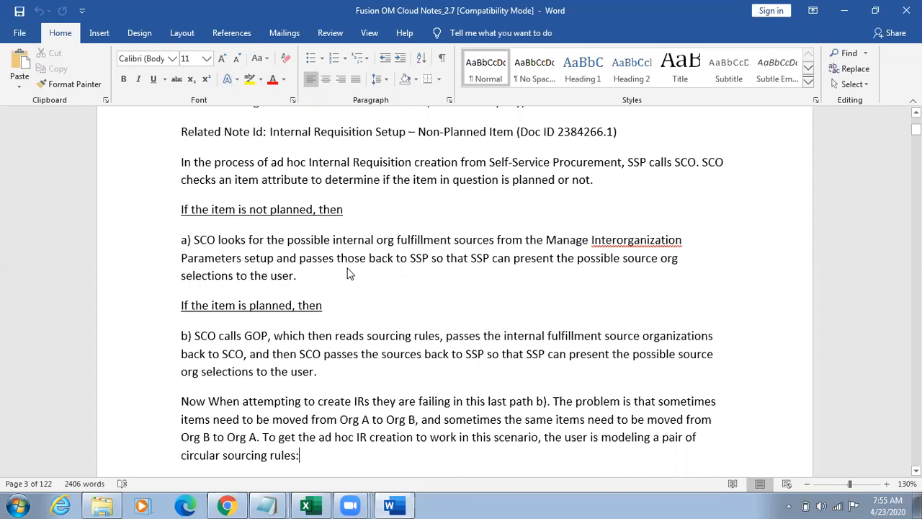
pyautogui.scroll(-1, 349, 274)
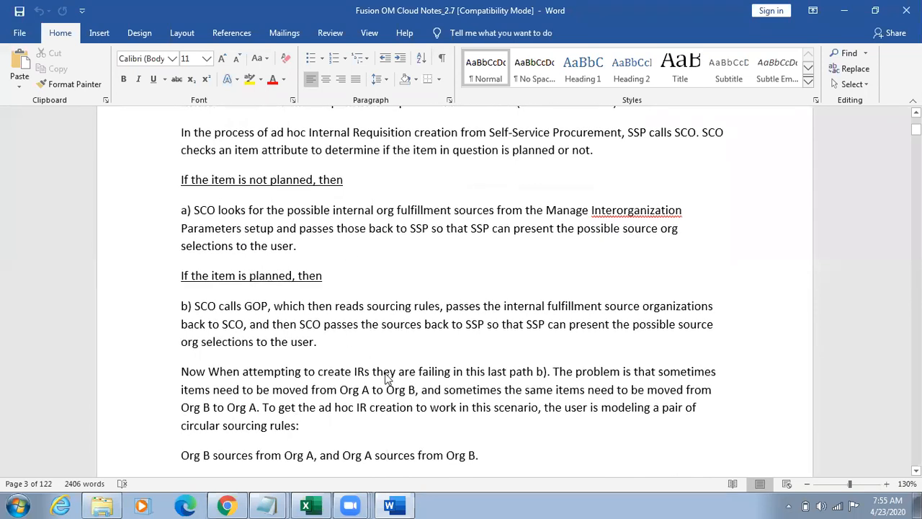
pyautogui.scroll(-1, 387, 380)
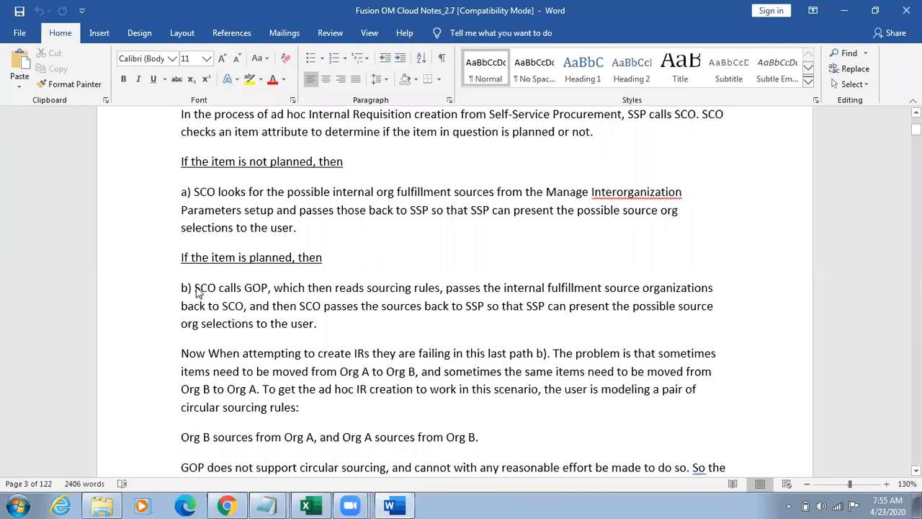
# Step: Highlight the planned-item paragraph b) from "SCO calls GOP" through the following paragraph on circular sourcing rules
pyautogui.moveTo(196, 288); pyautogui.dragTo(260, 289)
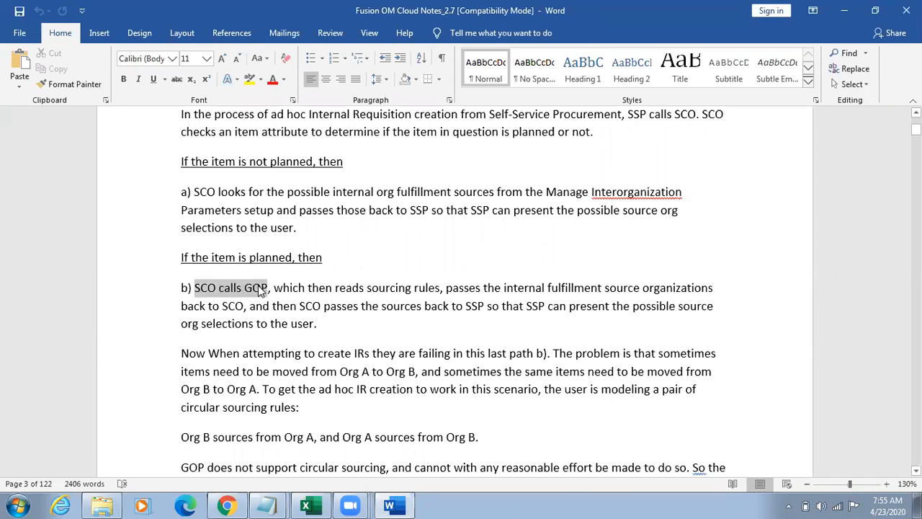
pyautogui.moveTo(260, 289); pyautogui.dragTo(464, 291)
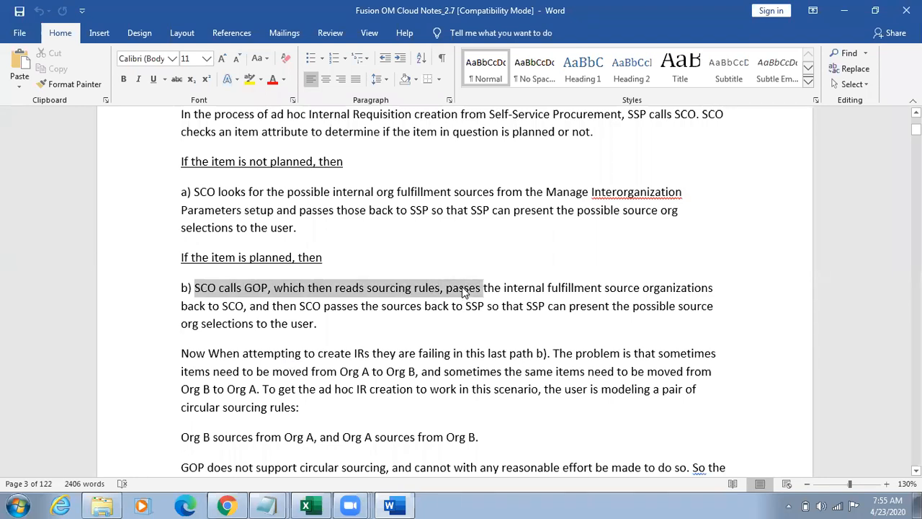
pyautogui.moveTo(464, 292); pyautogui.dragTo(587, 324)
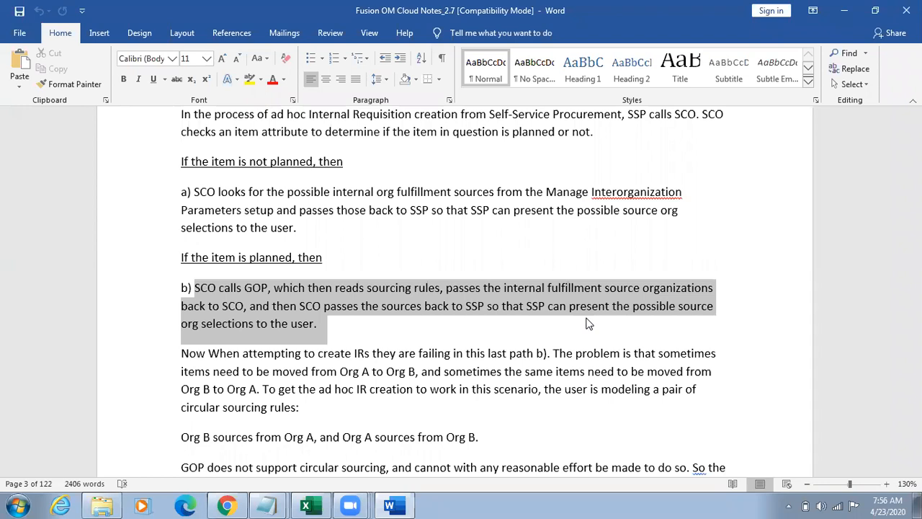
pyautogui.moveTo(587, 324); pyautogui.dragTo(600, 410)
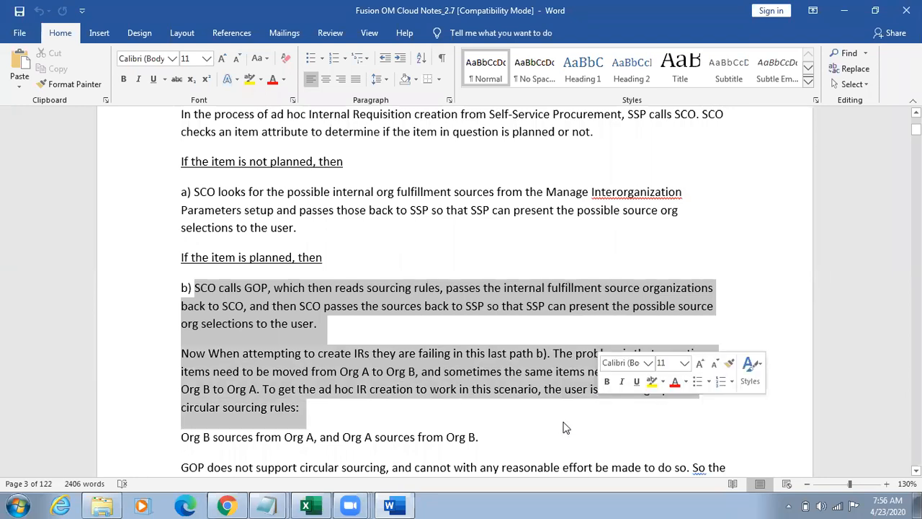
# Step: Highlight the phrase "Org A sources from Org B" in the circular sourcing example
pyautogui.click(344, 436)
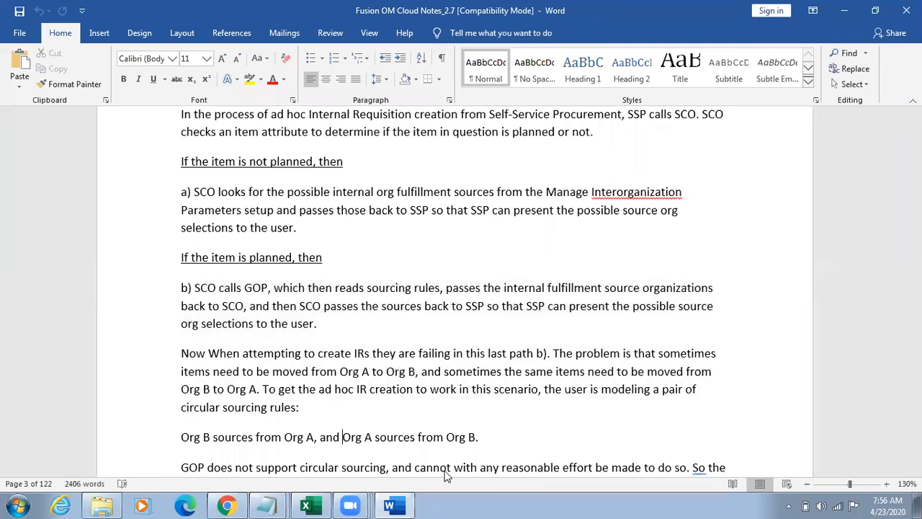
pyautogui.hotkey('shift', 'Right')
pyautogui.hotkey('shift', 'Right')
pyautogui.hotkey('shift', 'Right')
pyautogui.hotkey('shift', 'Right')
pyautogui.hotkey('shift', 'Right')
pyautogui.hotkey('shift', 'Right')
pyautogui.hotkey('shift', 'Right')
pyautogui.hotkey('shift', 'Right')
pyautogui.hotkey('shift', 'Right')
pyautogui.hotkey('shift', 'Right')
pyautogui.hotkey('shift', 'Right')
pyautogui.hotkey('shift', 'Right')
pyautogui.hotkey('shift', 'Right')
pyautogui.hotkey('shift', 'Right')
pyautogui.hotkey('shift', 'Right')
pyautogui.hotkey('shift', 'Right')
pyautogui.hotkey('shift', 'Right')
pyautogui.hotkey('shift', 'Right')
pyautogui.hotkey('shift', 'Right')
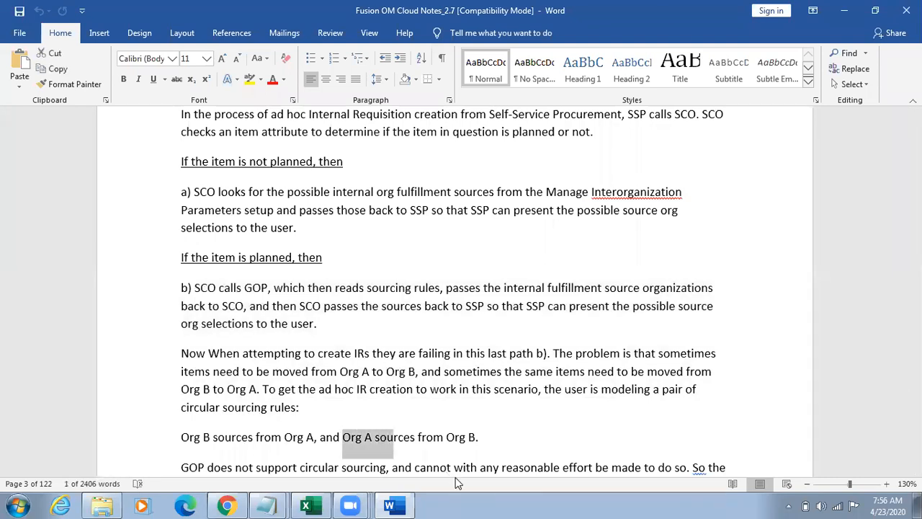
pyautogui.hotkey('shift', 'Right')
pyautogui.hotkey('shift', 'Right')
pyautogui.hotkey('shift', 'Right')
pyautogui.hotkey('shift', 'Right')
pyautogui.hotkey('shift', 'Right')
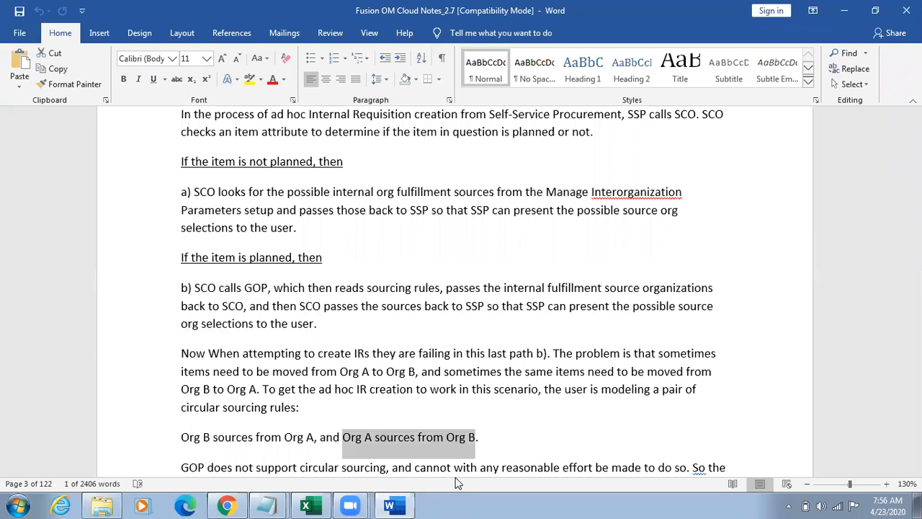
# Step: Read the paragraphs on GOP and circular sourcing, and return to the planned-item explanation
pyautogui.press('Down')
pyautogui.press('Down')
pyautogui.press('Down')
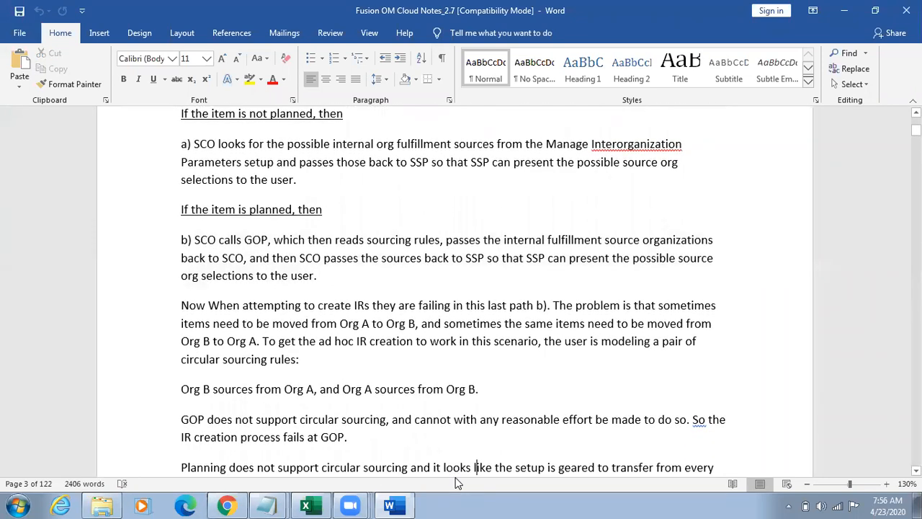
pyautogui.press('Down')
pyautogui.press('Down')
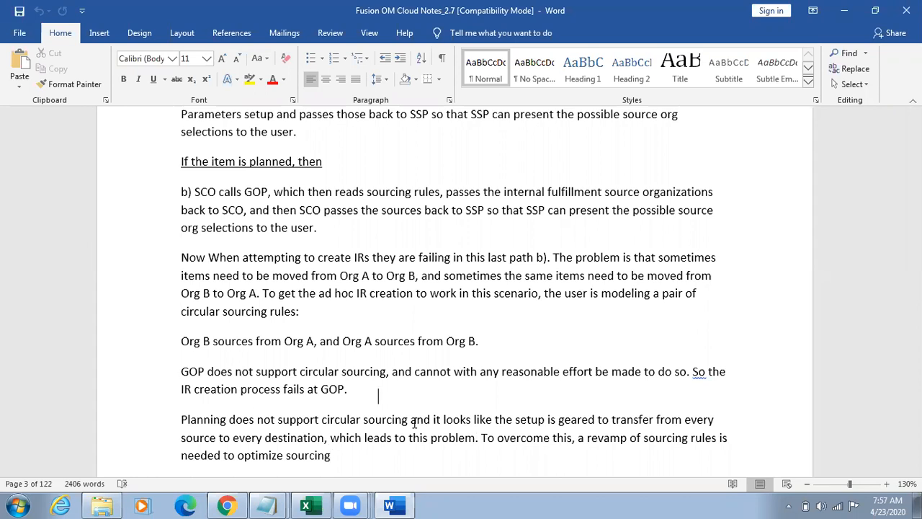
pyautogui.scroll(2, 414, 423)
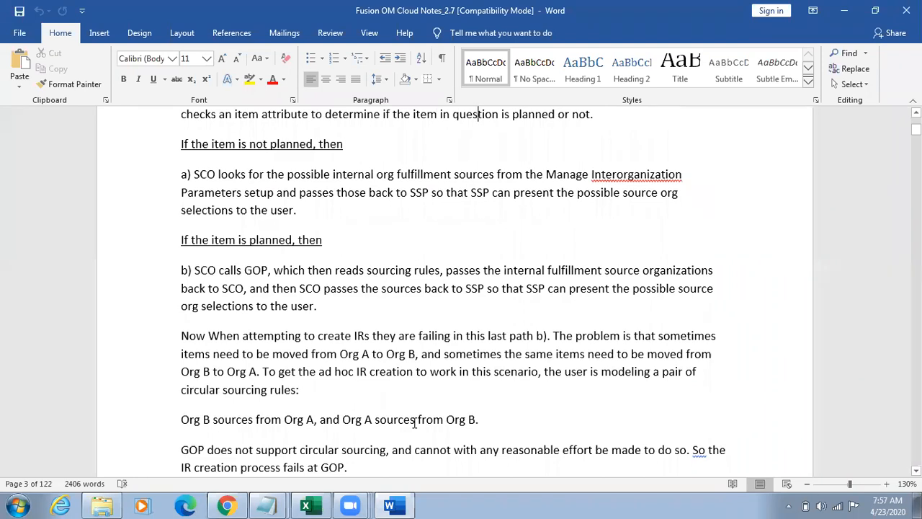
pyautogui.press('Down')
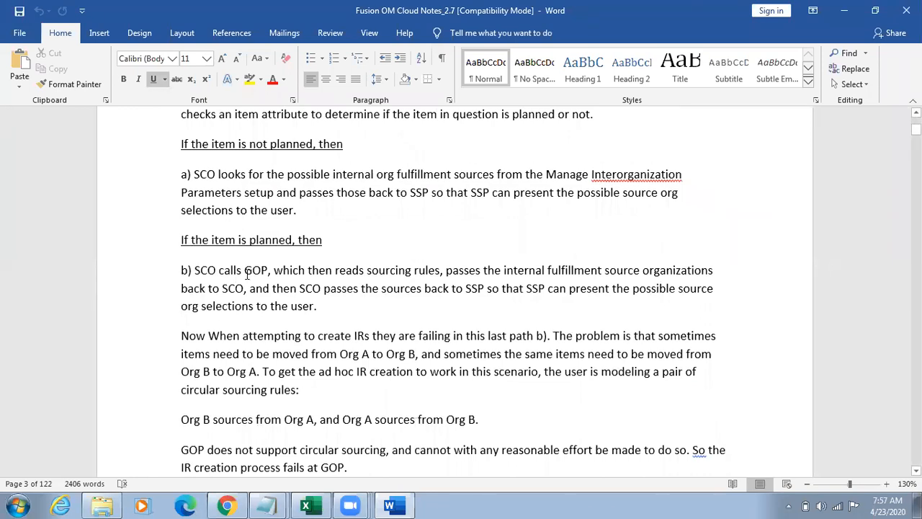
# Step: Go to the Manage Items screenshot under Step1 and enlarge the document to 150%
pyautogui.click(354, 361)
pyautogui.press('Down')
pyautogui.press('Down')
pyautogui.press('Down')
pyautogui.press('Down')
pyautogui.press('Down')
pyautogui.press('Down')
pyautogui.press('Down')
pyautogui.press('Down')
pyautogui.press('Down')
pyautogui.press('Down')
pyautogui.press('Down')
pyautogui.press('Down')
pyautogui.press('Down')
pyautogui.press('Down')
pyautogui.press('Down')
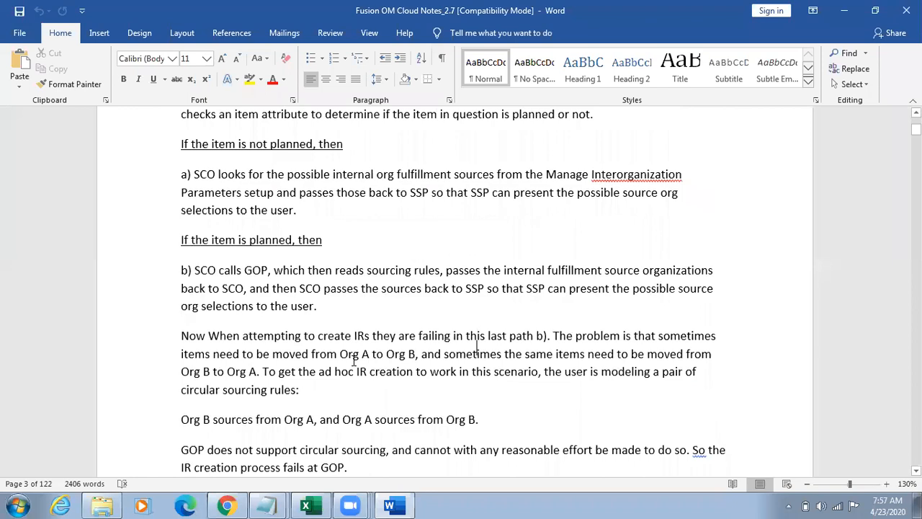
pyautogui.press('Down')
pyautogui.press('Down')
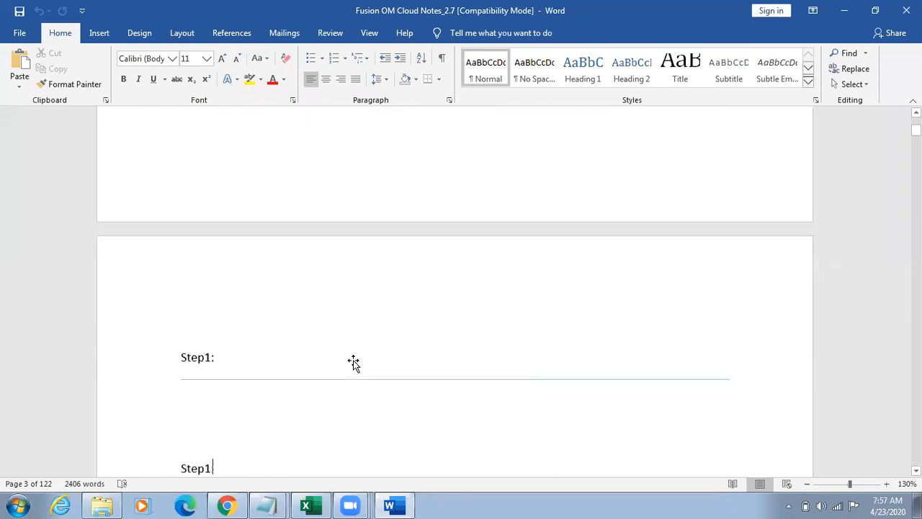
pyautogui.press('Up')
pyautogui.press('Up')
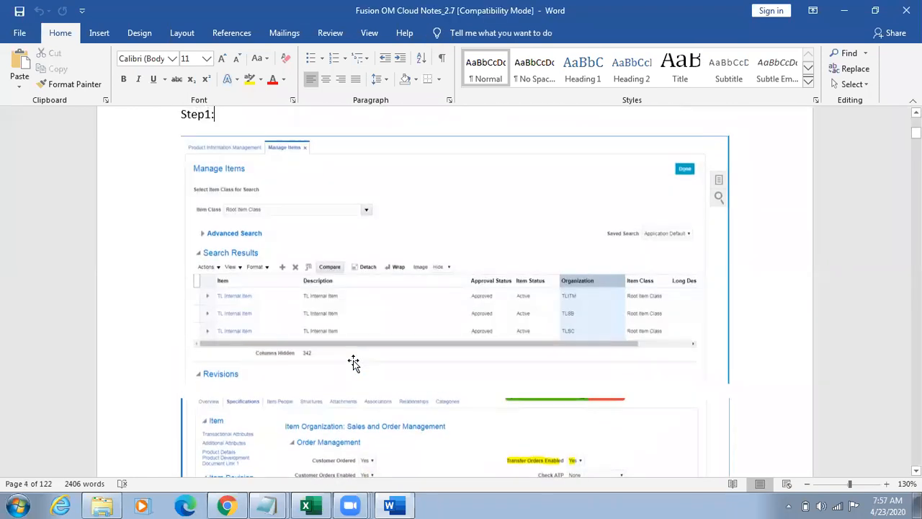
pyautogui.click(887, 483)
pyautogui.click(886, 483)
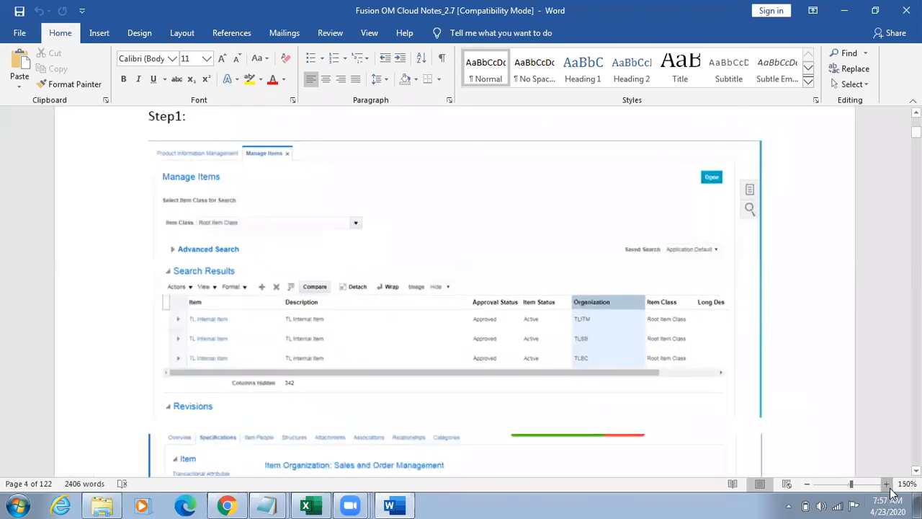
# Step: Examine the screenshots of the item's Sales and Order Management attributes and the interorganization parameters
pyautogui.click(722, 354)
pyautogui.scroll(-4, 722, 354)
pyautogui.click(722, 355)
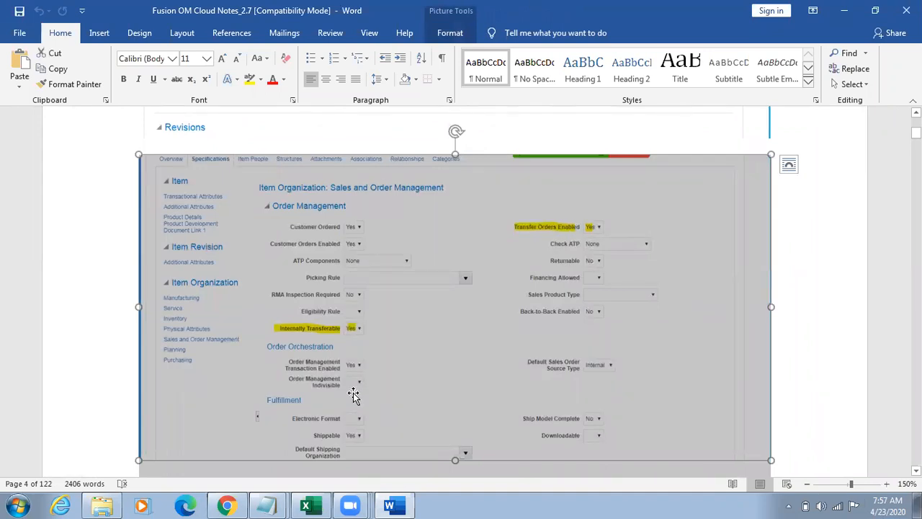
pyautogui.scroll(-10, 535, 321)
pyautogui.click(535, 321)
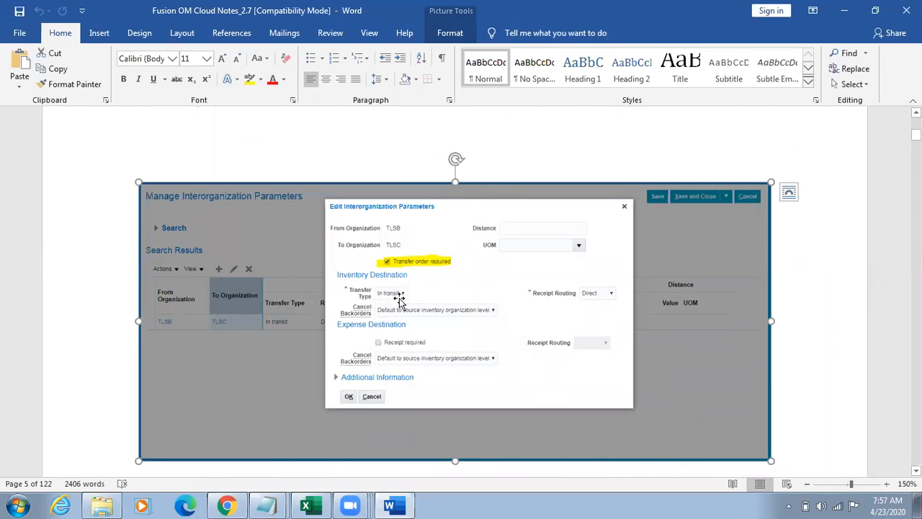
# Step: Examine the Manage Standard Costs screenshot under Step3, enlarging the document to 170%
pyautogui.scroll(-6, 400, 299)
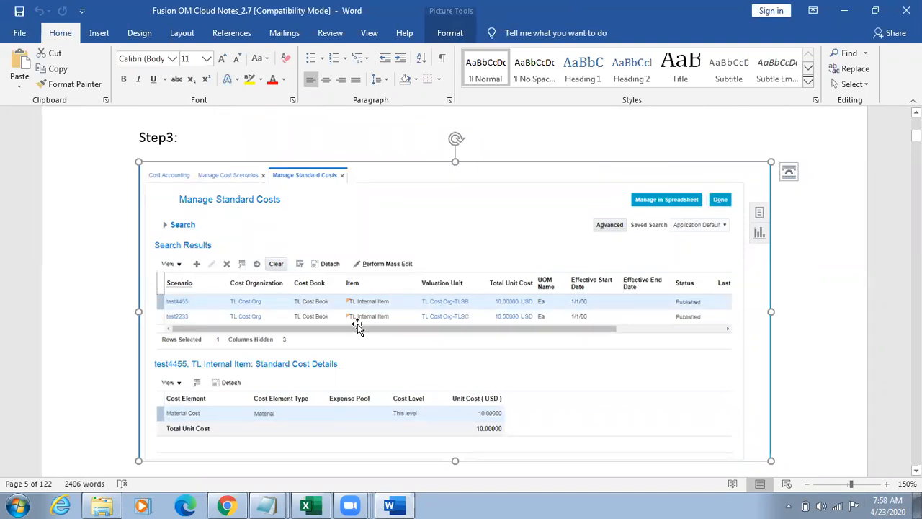
pyautogui.click(888, 486)
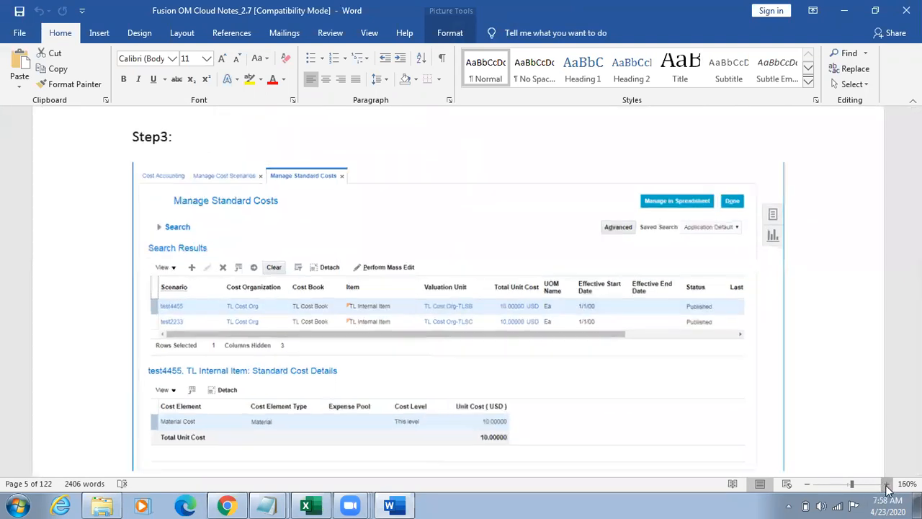
pyautogui.click(888, 486)
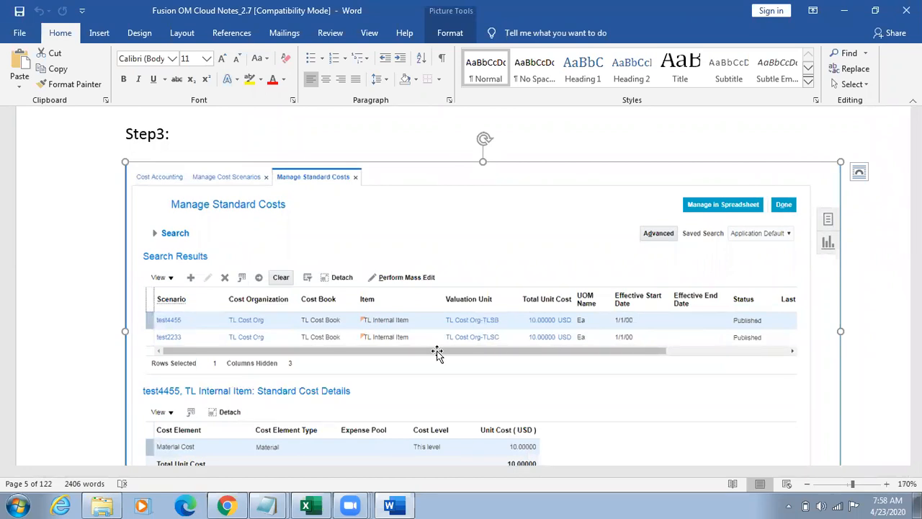
pyautogui.press('Down')
pyautogui.press('Up')
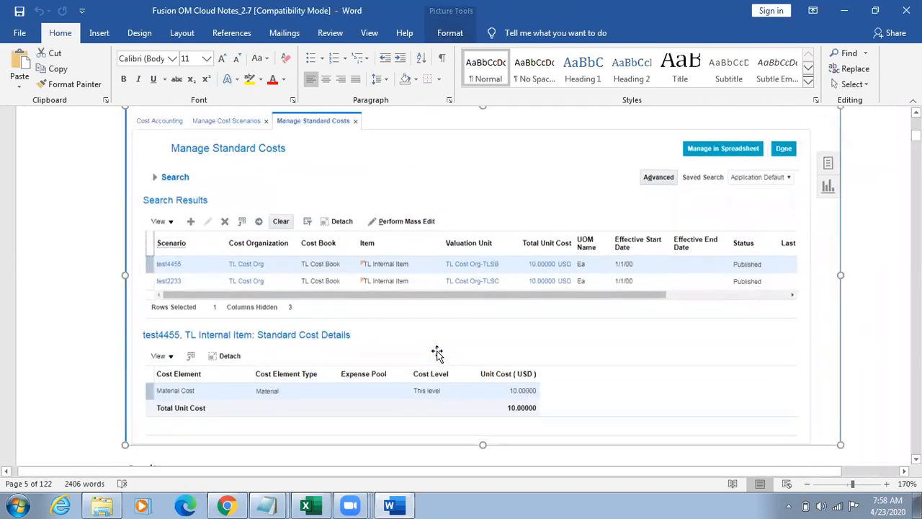
pyautogui.press('Up')
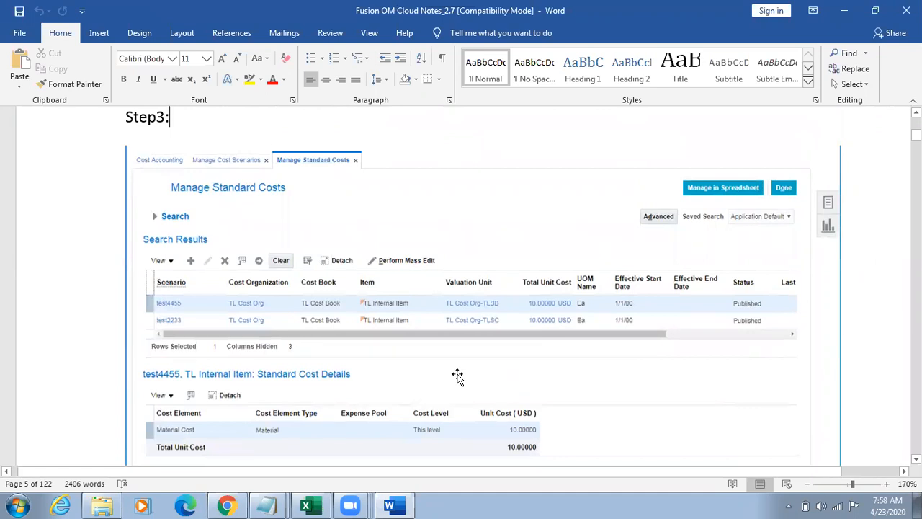
pyautogui.press('Down')
pyautogui.press('Down')
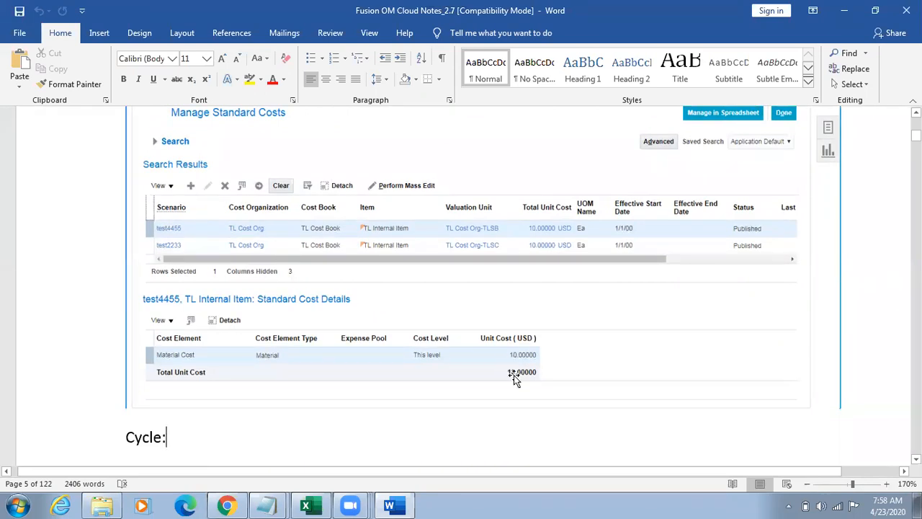
# Step: Examine the Cycle list of transfer order steps, from creating the internal requisition to receipts at the destination organization
pyautogui.press('Down')
pyautogui.press('Down')
pyautogui.press('Down')
pyautogui.press('Down')
pyautogui.press('Down')
pyautogui.press('Down')
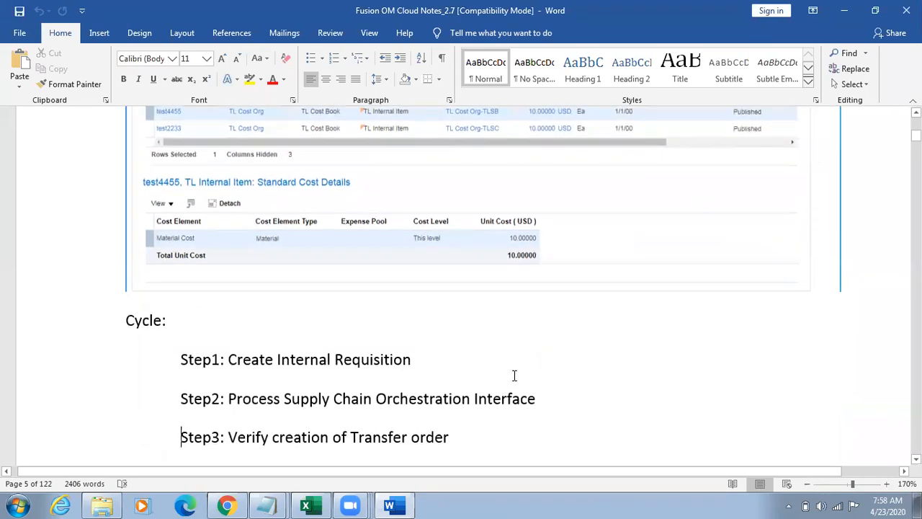
pyautogui.press('Down')
pyautogui.press('Down')
pyautogui.press('Down')
pyautogui.press('Down')
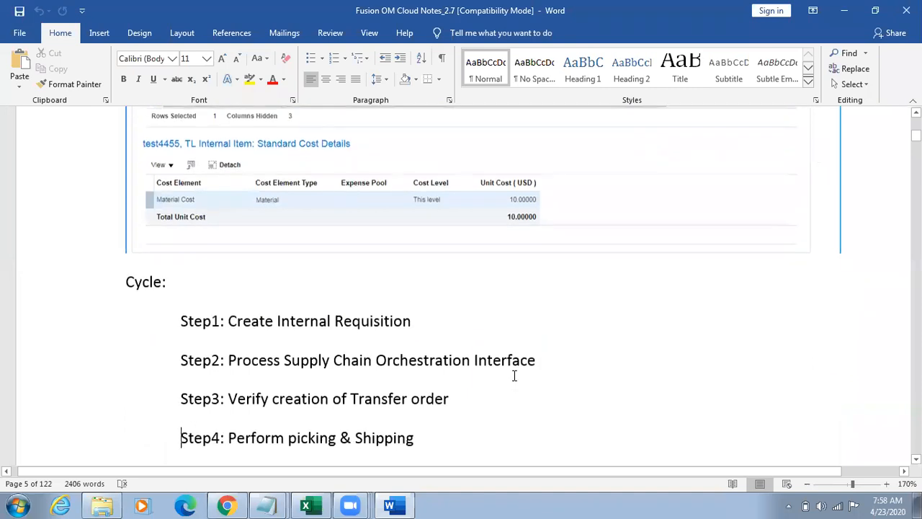
pyautogui.press('Down')
pyautogui.press('Up')
pyautogui.press('Up')
pyautogui.press('Up')
pyautogui.press('Up')
pyautogui.press('Up')
pyautogui.press('Up')
pyautogui.press('Up')
pyautogui.press('Up')
pyautogui.press('Up')
pyautogui.press('Up')
pyautogui.press('Up')
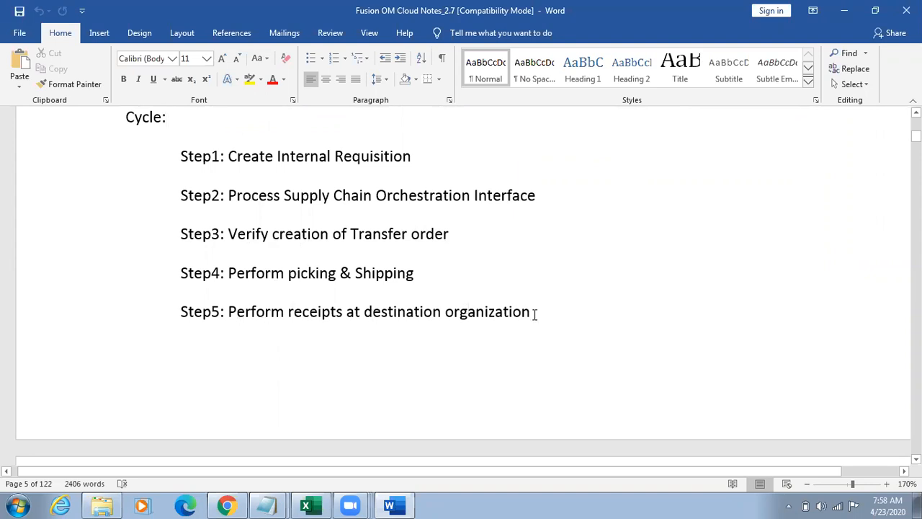
# Step: Examine the Enter Requisition Line and Manage Requisitions screenshots for the internal requisition
pyautogui.scroll(-5, 586, 376)
pyautogui.click(585, 377)
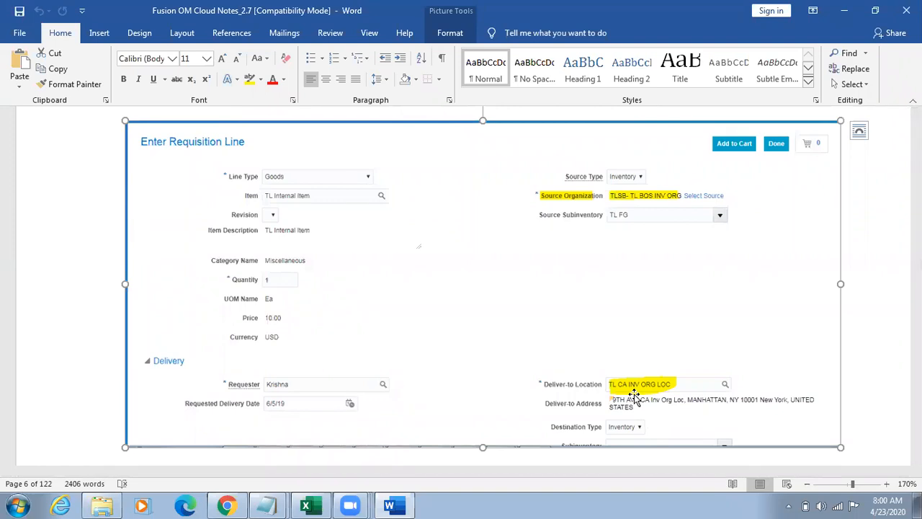
pyautogui.scroll(-5, 634, 394)
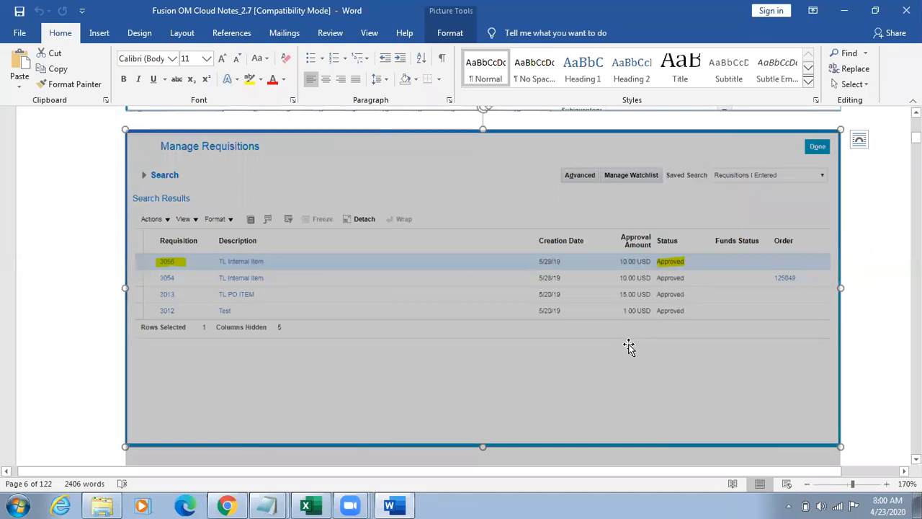
pyautogui.press('Down')
pyautogui.press('Down')
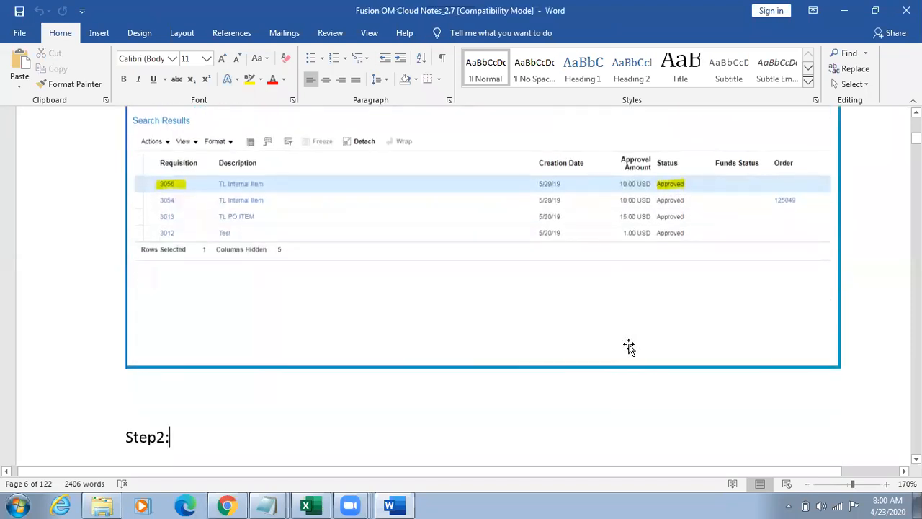
# Step: Go to the Step2 heading after the requisition screenshots and reduce the document zoom to 150%
pyautogui.press('Down')
pyautogui.press('Up')
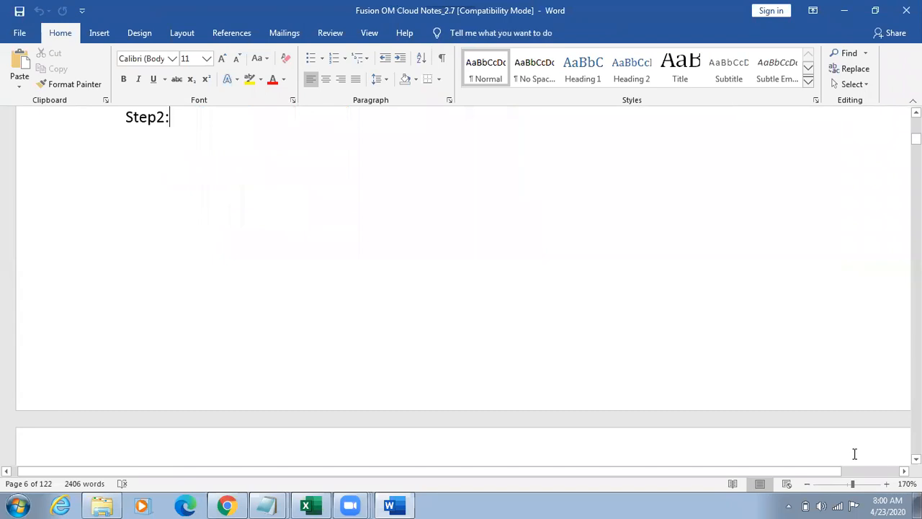
pyautogui.click(808, 484)
pyautogui.click(808, 484)
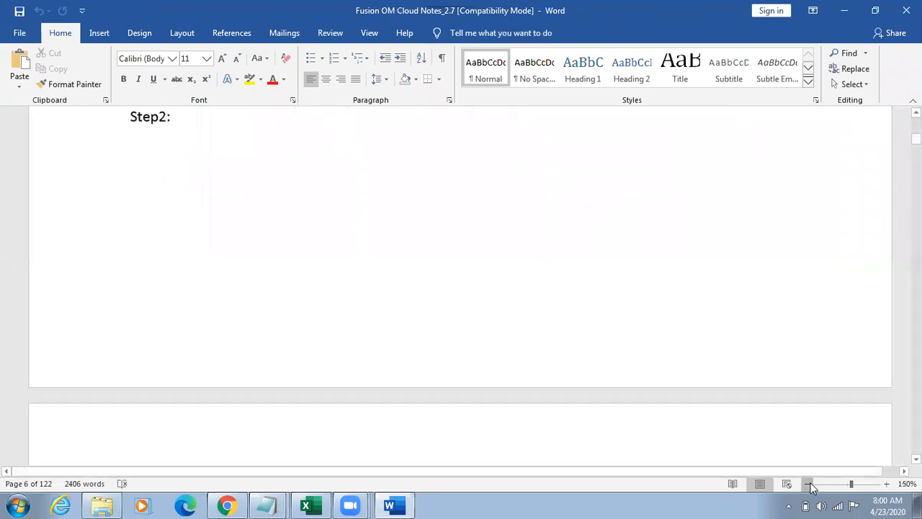
# Step: Examine the Process Details and scheduled process Overview screenshots for Process Supply Chain Orchestration Interface, reducing the document zoom to 140%
pyautogui.click(808, 484)
pyautogui.press('Down')
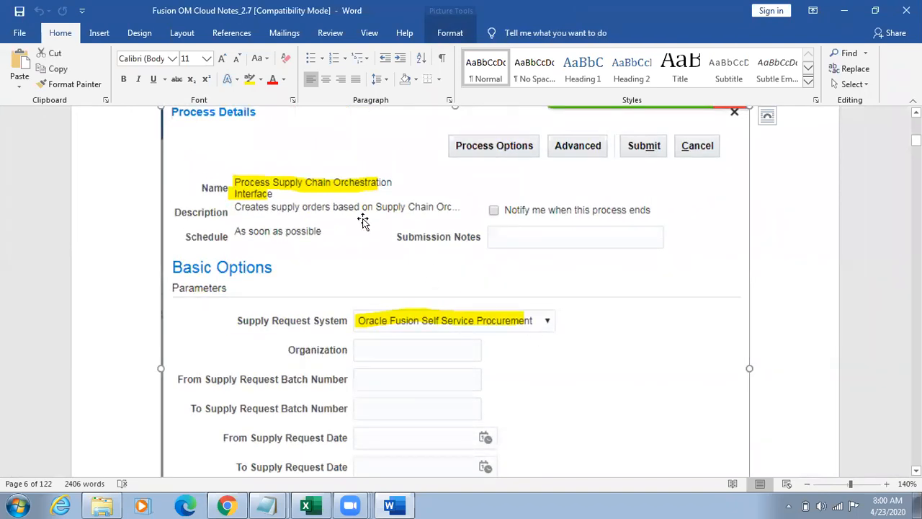
pyautogui.click(306, 194)
pyautogui.press('Down')
pyautogui.press('Down')
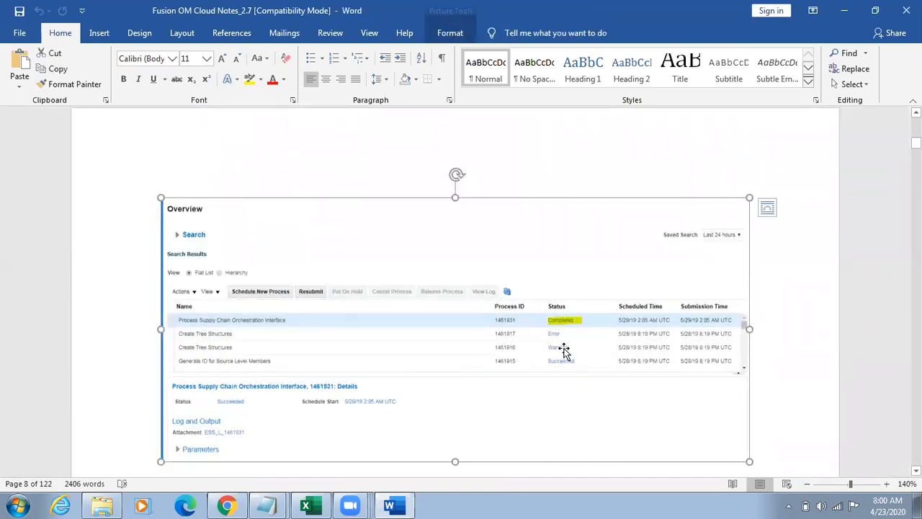
pyautogui.press('Down')
pyautogui.press('Down')
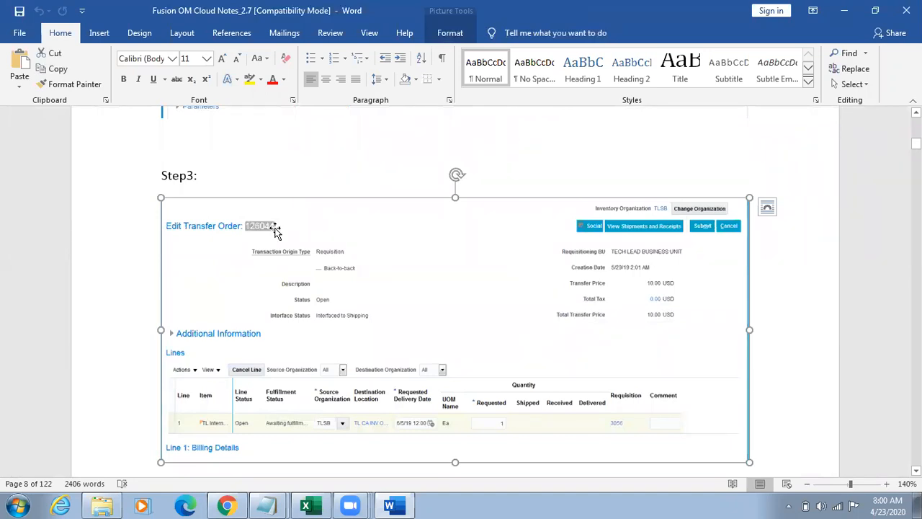
# Step: Enlarge the document to 160% and examine the Edit Transfer Order screenshot under Step3
pyautogui.click(887, 484)
pyautogui.click(888, 484)
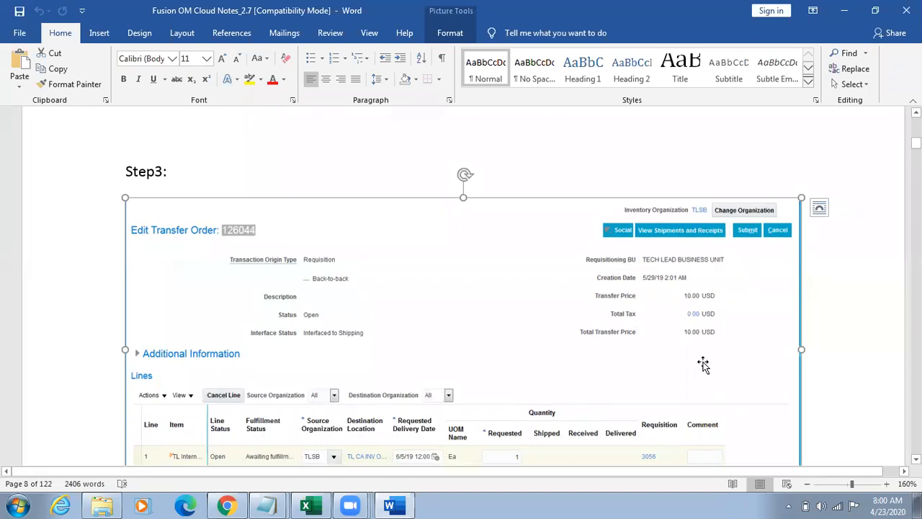
pyautogui.press('Down')
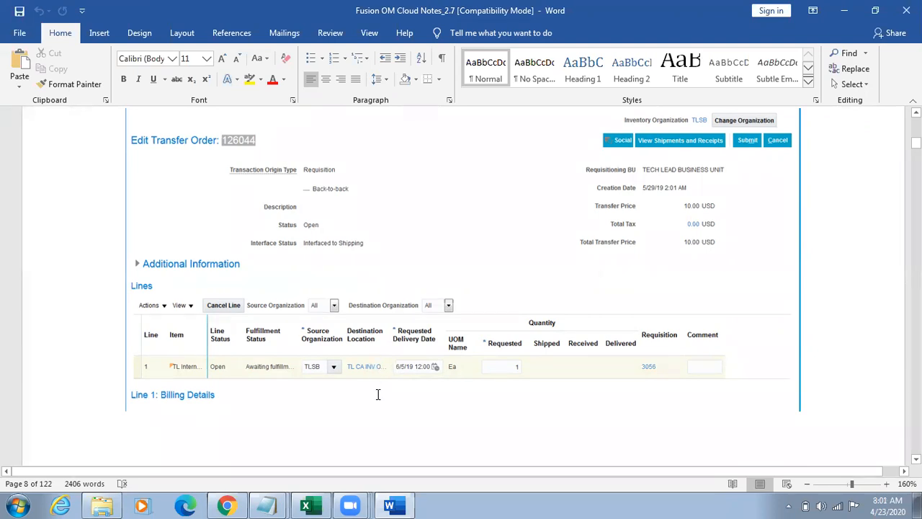
pyautogui.write('Step4: Pick & Ship')
pyautogui.hotkey('ctrl', 'v')
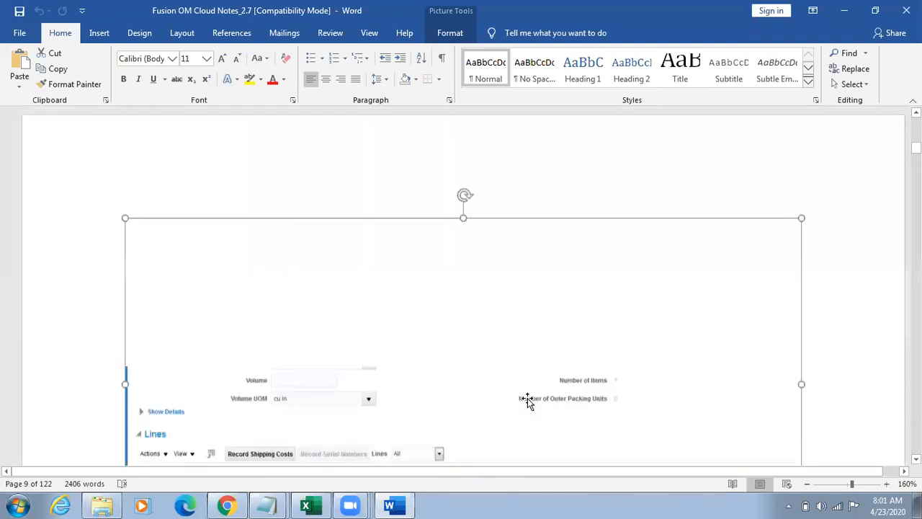
# Step: Examine the shipment lines, Step6 and Step7 notes, including the fulfillment status in the Manage Transfer Orders screenshot
pyautogui.scroll(-2, 528, 401)
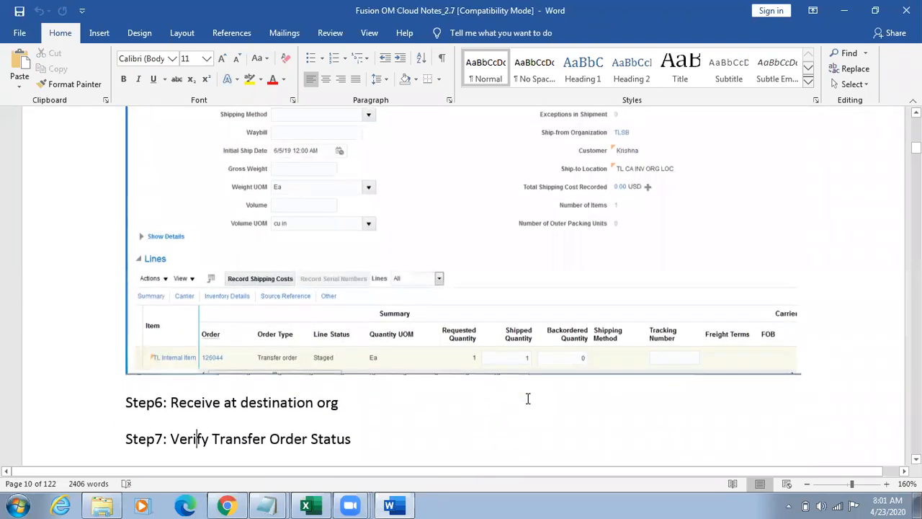
pyautogui.scroll(-3, 528, 399)
pyautogui.click(528, 401)
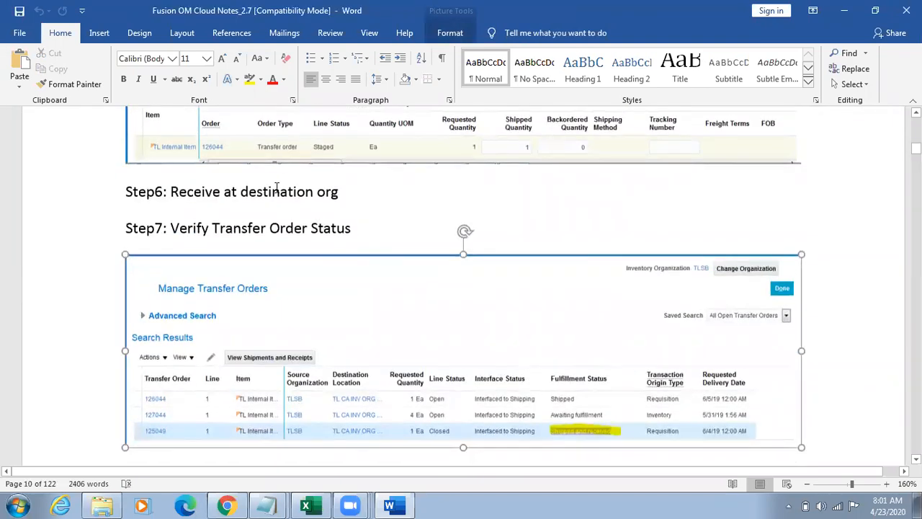
pyautogui.moveTo(235, 224); pyautogui.dragTo(352, 226)
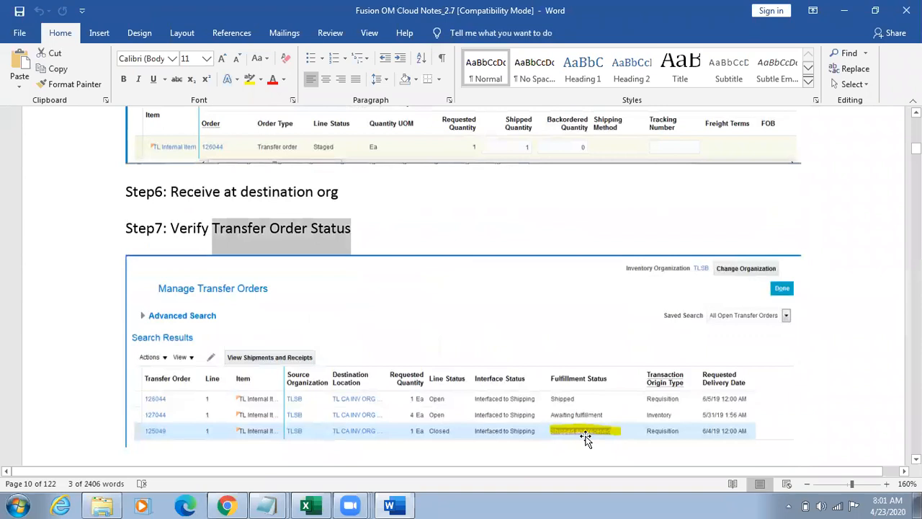
pyautogui.click(585, 439)
# Step: Examine the shipped, received and delivered quantities in the closed transfer order's screenshot
pyautogui.hotkey('ctrl', 'v')
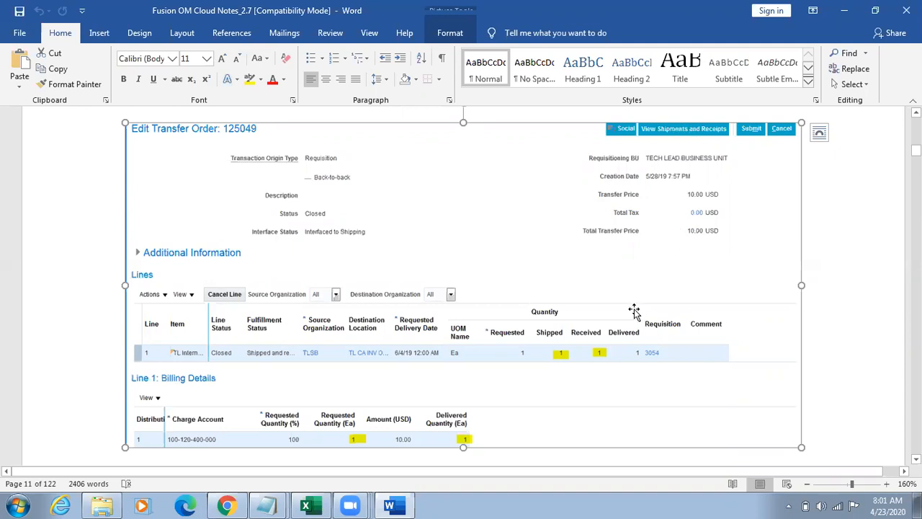
pyautogui.press('Down')
pyautogui.press('Down')
pyautogui.press('Down')
pyautogui.press('Down')
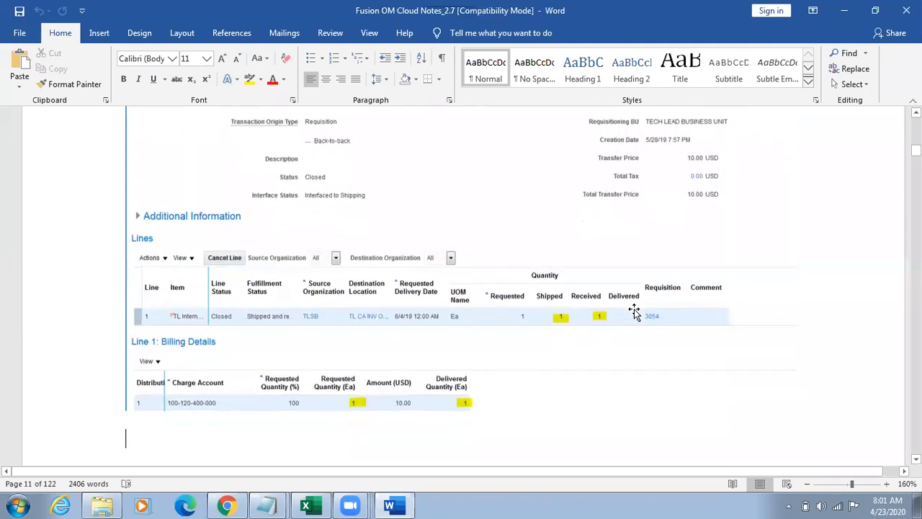
# Step: Go back through the shipment and Step3 screenshots to the Enter Requisition Line screenshot
pyautogui.press('Up')
pyautogui.press('Up')
pyautogui.press('Up')
pyautogui.press('Up')
pyautogui.press('Up')
pyautogui.press('Up')
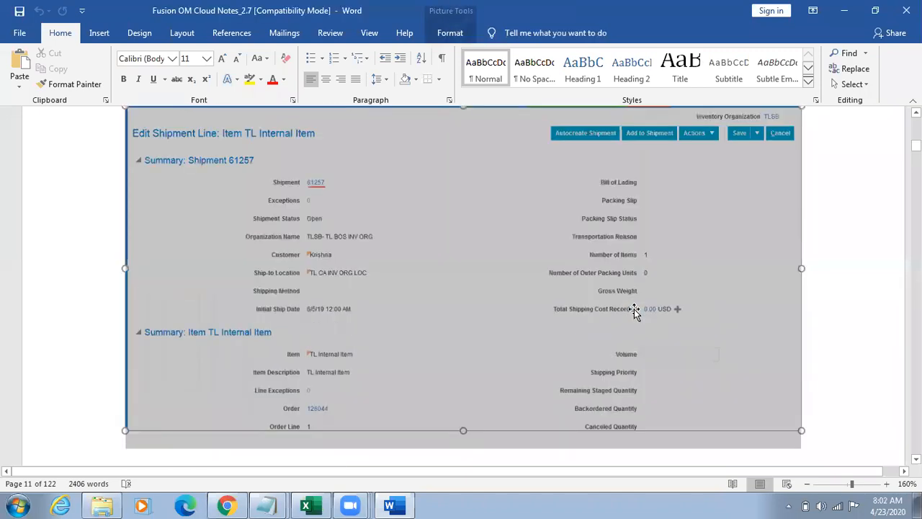
pyautogui.press('Up')
pyautogui.press('Up')
pyautogui.press('Up')
pyautogui.press('Up')
pyautogui.press('Up')
pyautogui.press('Up')
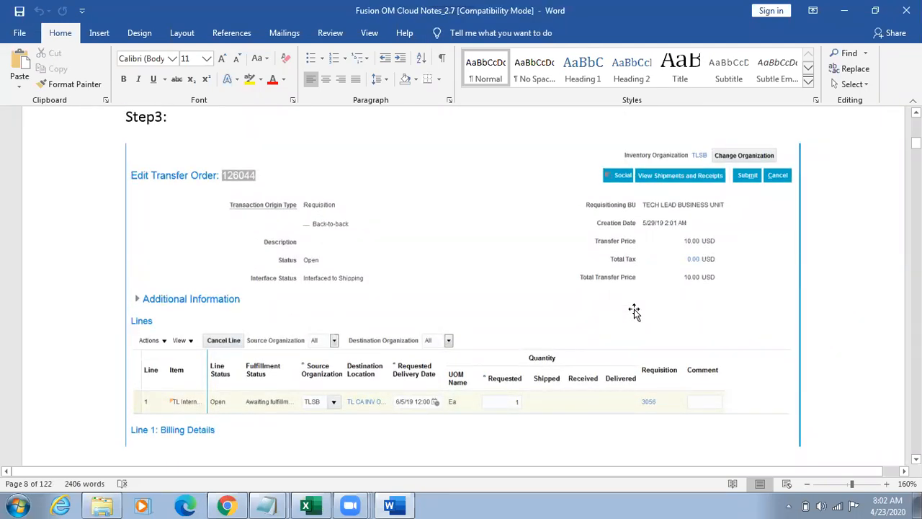
pyautogui.press('Up')
pyautogui.press('Up')
pyautogui.press('Up')
pyautogui.press('Up')
pyautogui.press('Up')
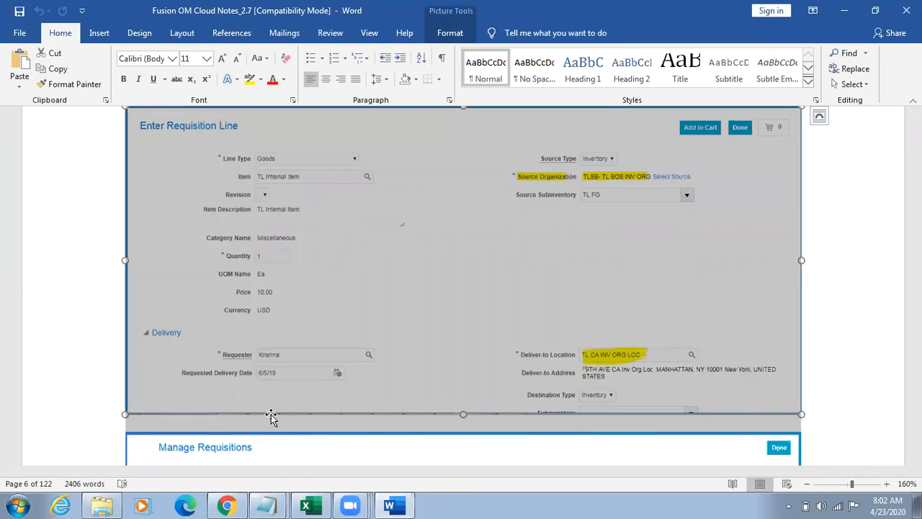
# Step: Review the notes again from the Manage Requisitions screenshot through the scheduled process Overview to the Step3 Edit Transfer Order screenshot
pyautogui.scroll(-4, 271, 416)
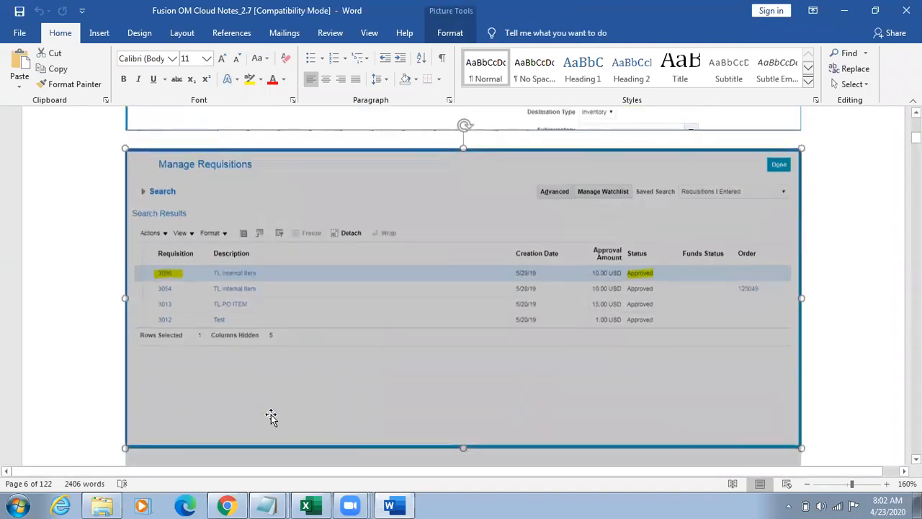
pyautogui.click(273, 414)
pyautogui.scroll(-10, 272, 414)
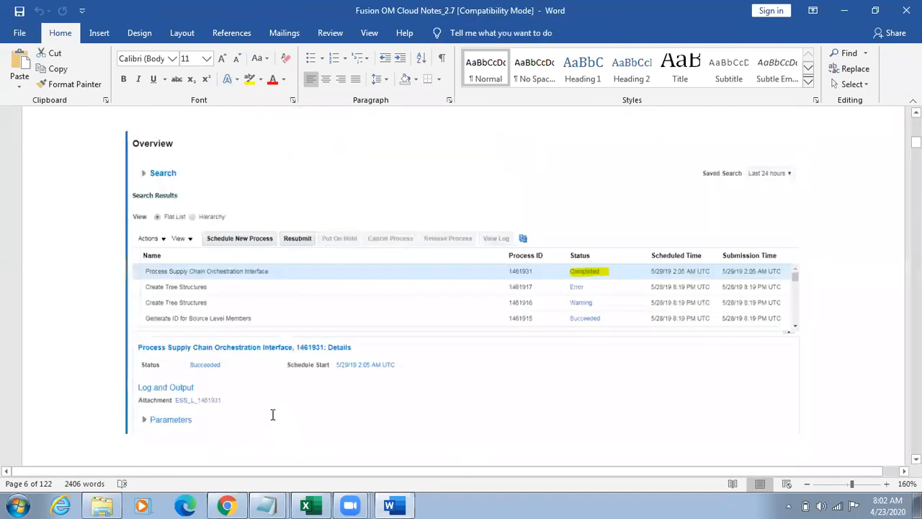
pyautogui.scroll(-4, 271, 416)
pyautogui.click(270, 416)
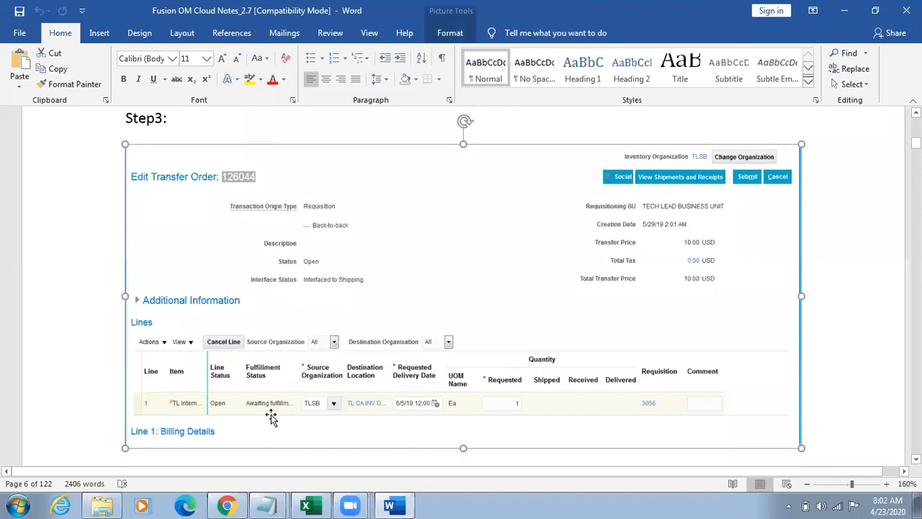
# Step: Switch to Chrome, close the Edit Interorganization Parameters dialog and return to the Manage Transfer Orders page
pyautogui.click(226, 505)
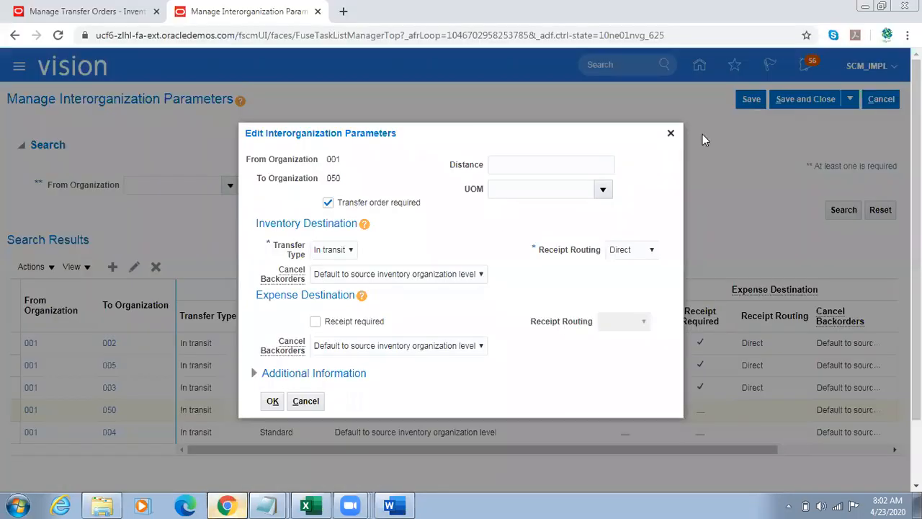
pyautogui.click(670, 133)
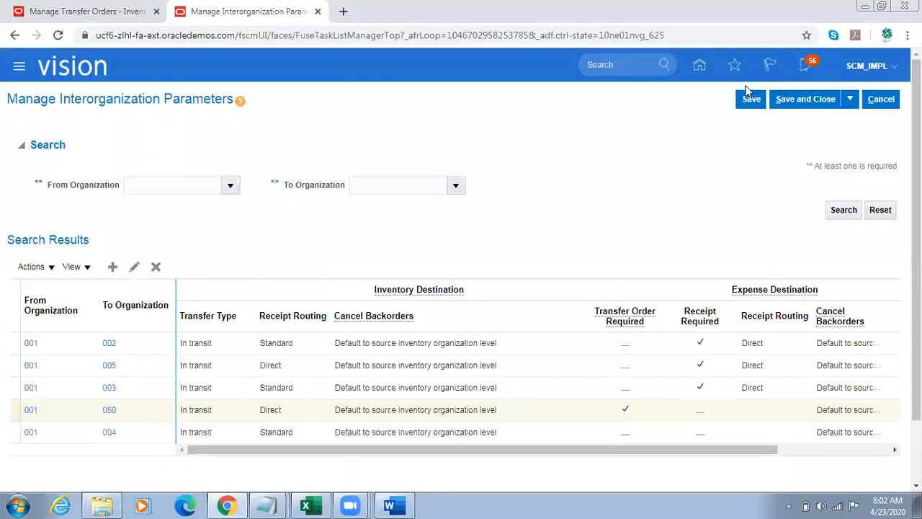
pyautogui.click(701, 70)
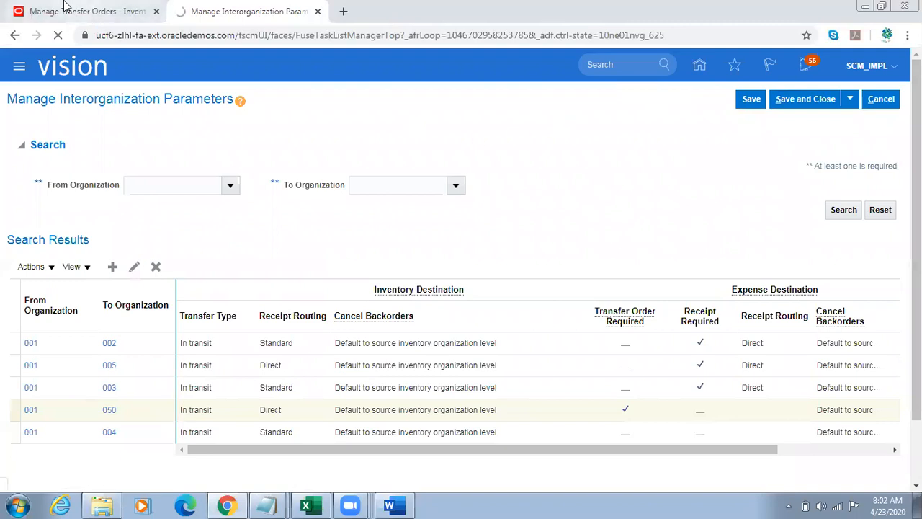
pyautogui.click(65, 9)
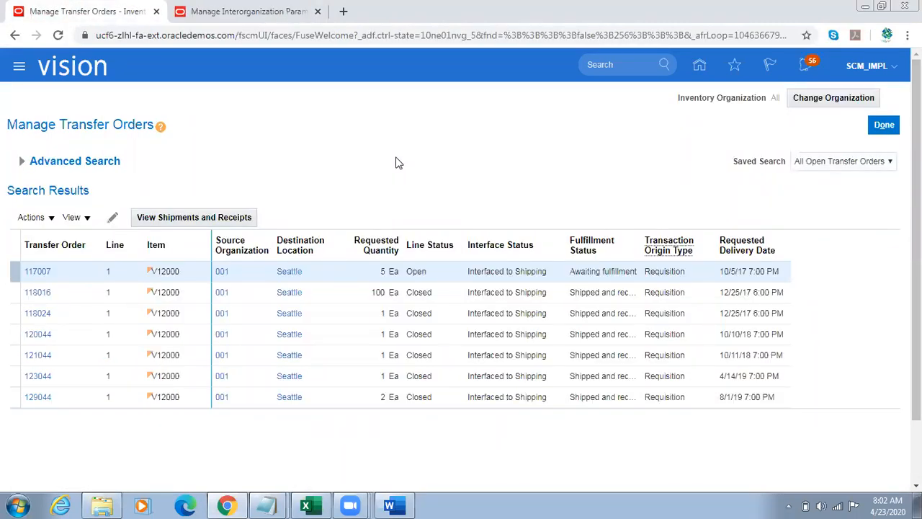
# Step: Show all available columns in the transfer order search results
pyautogui.click(91, 217)
pyautogui.moveTo(102, 268)
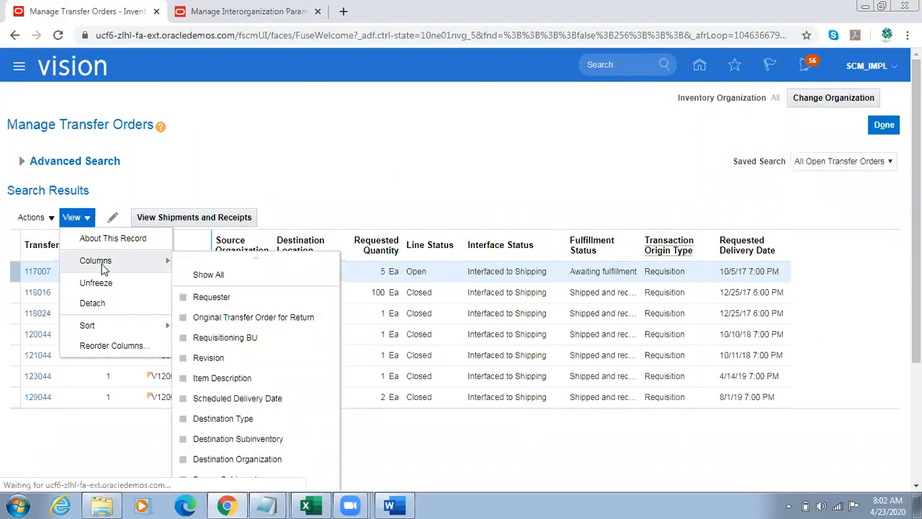
pyautogui.click(220, 274)
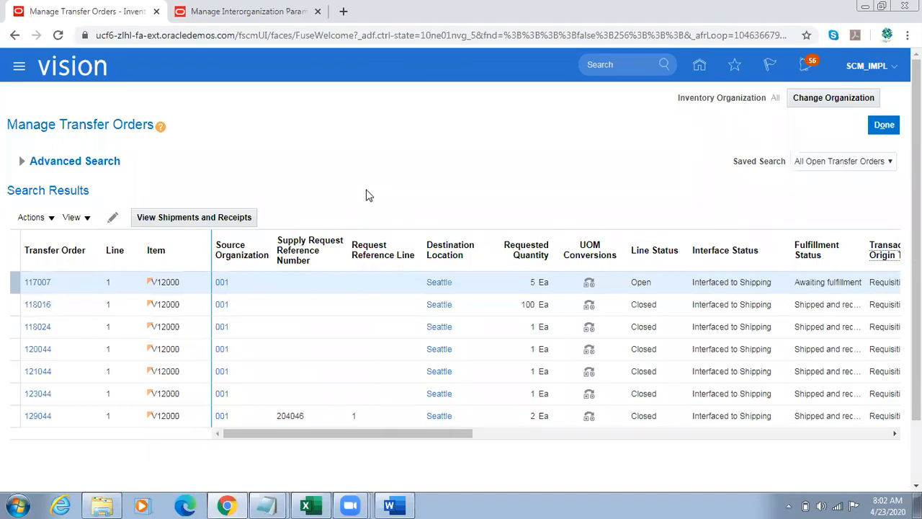
# Step: Compare the transfer order results with the Step3 notes and examine the Supply Request Reference Number, Requisition and delivery columns
pyautogui.hotkey('alt', 'Tab')
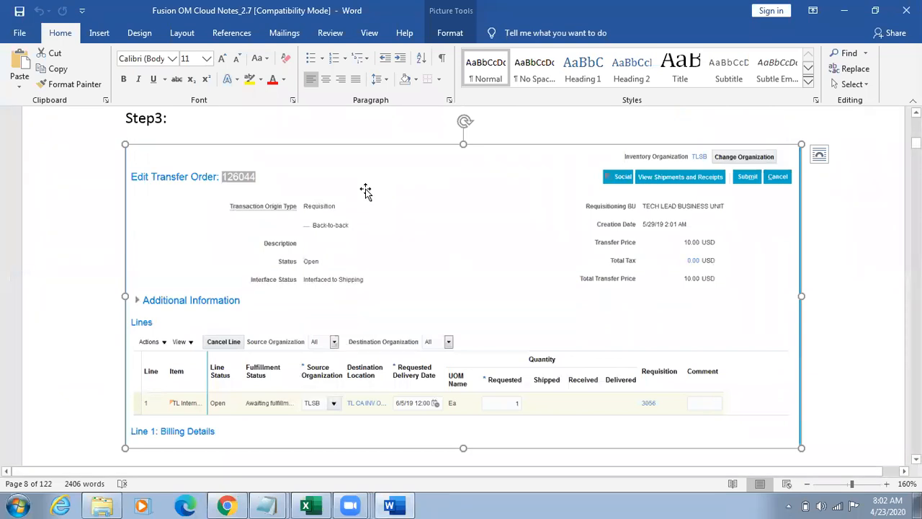
pyautogui.hotkey('alt', 'Tab')
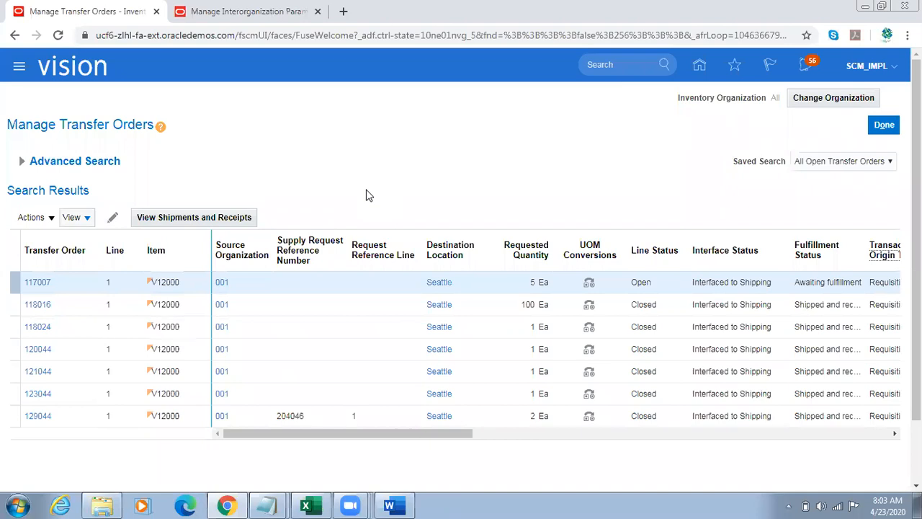
pyautogui.scroll(-2, 542, 371)
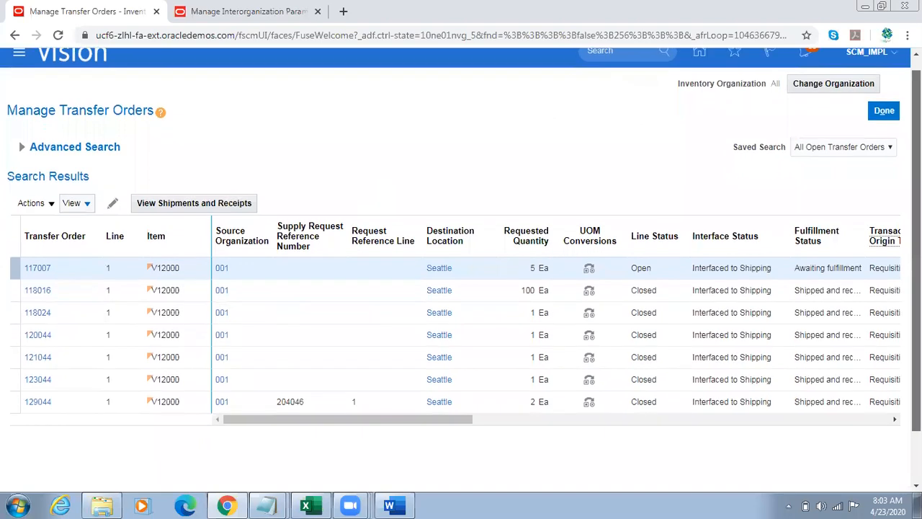
pyautogui.moveTo(377, 376); pyautogui.dragTo(337, 391)
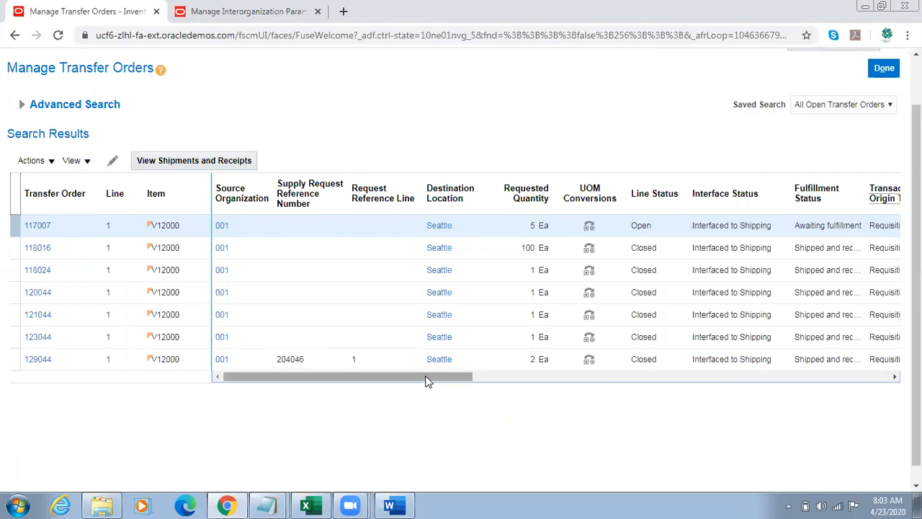
pyautogui.moveTo(425, 381); pyautogui.dragTo(656, 381)
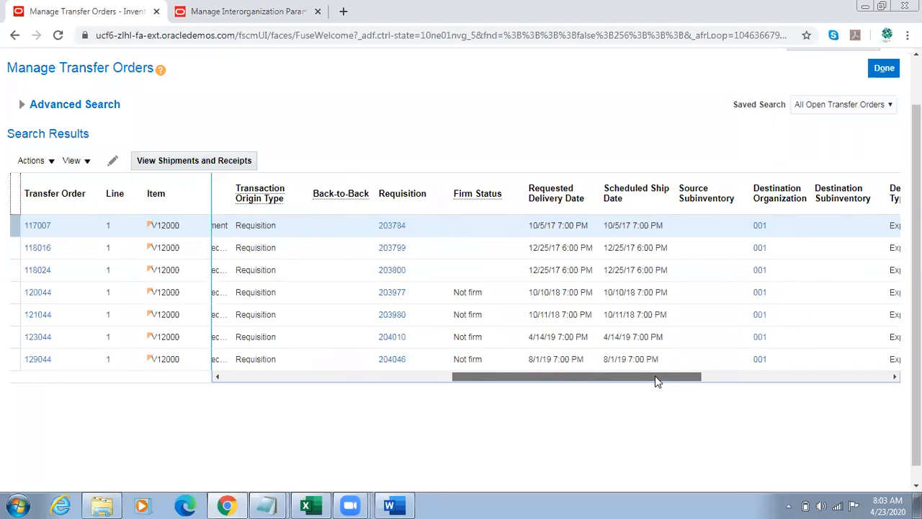
pyautogui.moveTo(655, 375); pyautogui.dragTo(408, 374)
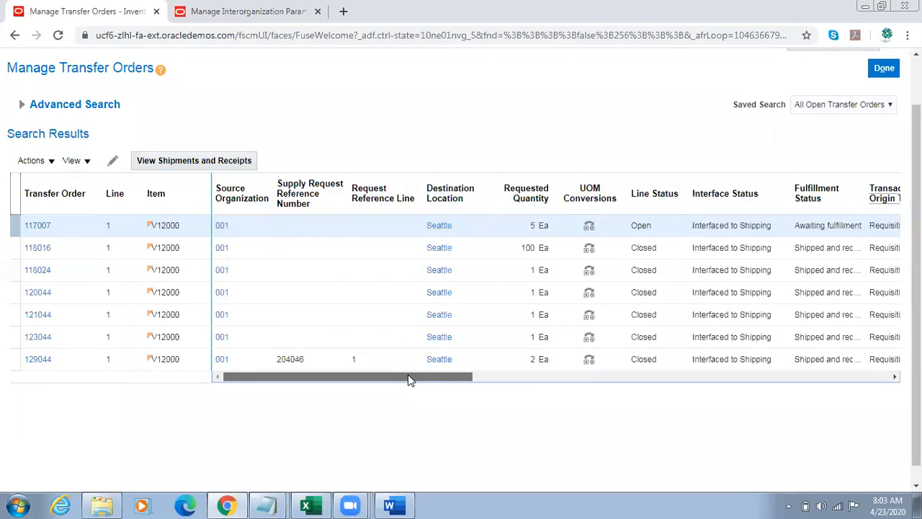
pyautogui.moveTo(408, 373); pyautogui.dragTo(613, 364)
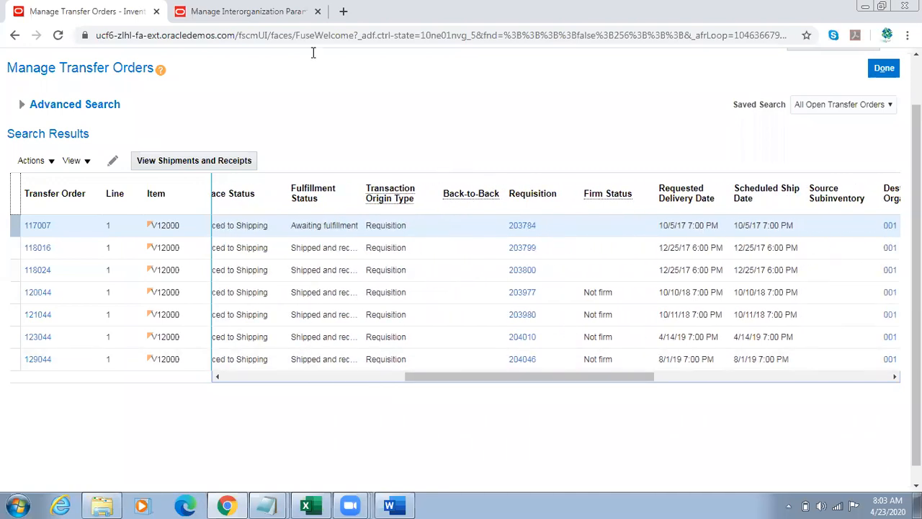
# Step: Leave the Manage Interorganization Parameters page and open the Setup and Maintenance work area from the home page
pyautogui.click(286, 26)
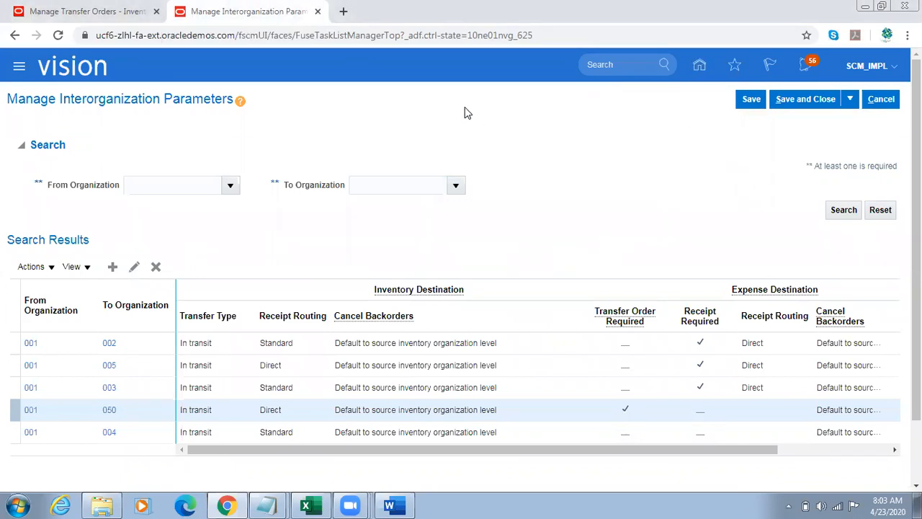
pyautogui.press('F5')
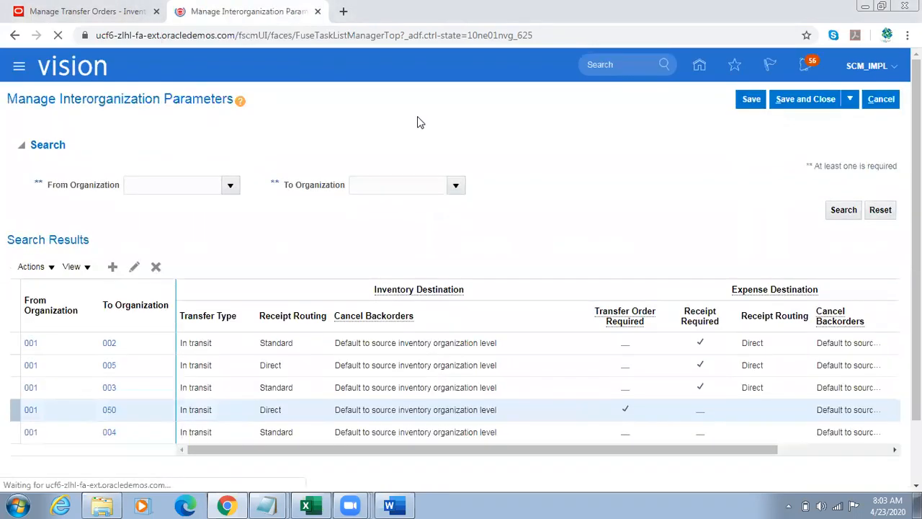
pyautogui.click(880, 99)
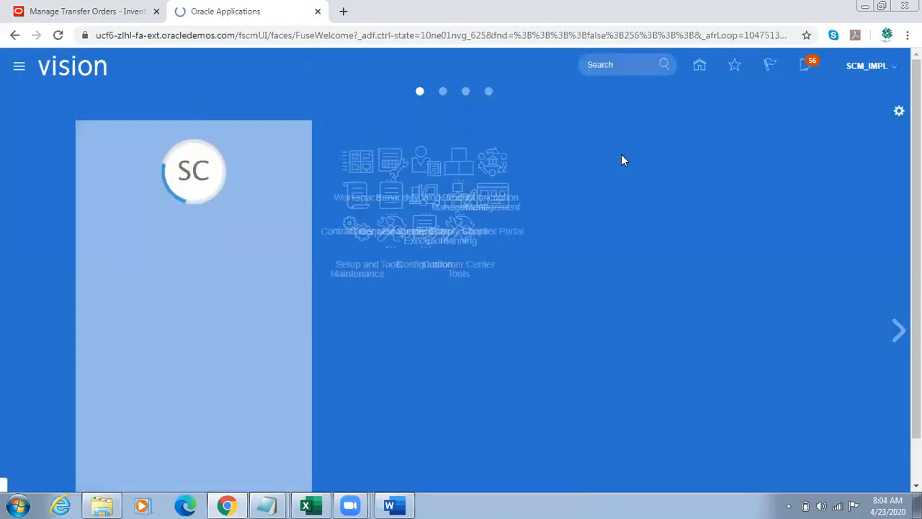
pyautogui.click(888, 75)
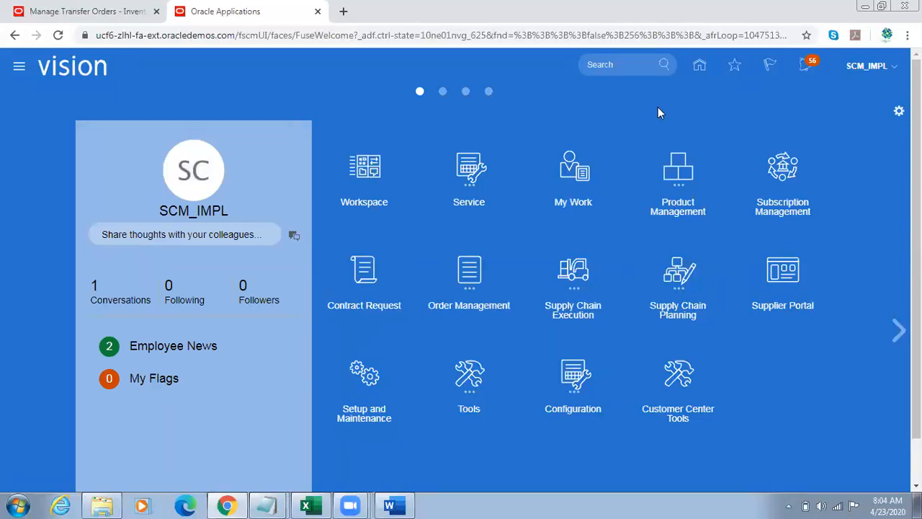
pyautogui.click(634, 269)
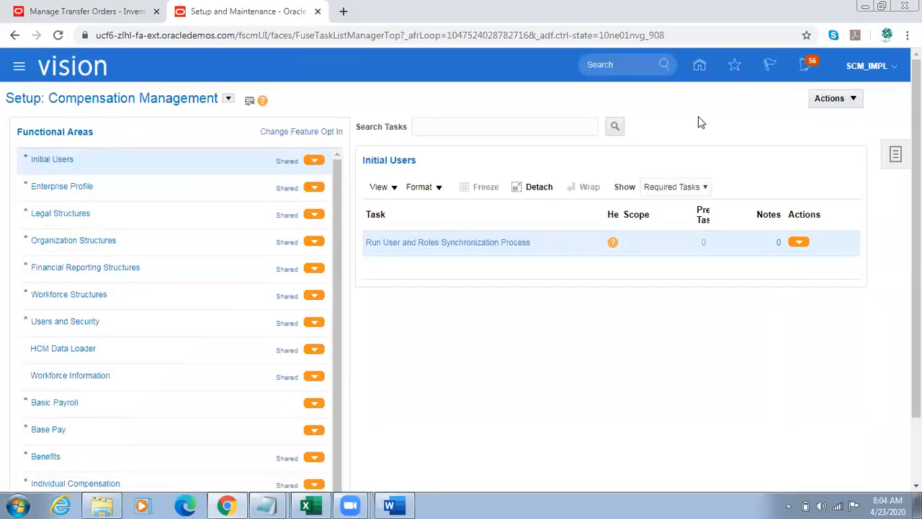
# Step: Search the setup tasks for "%Supply%Chain%Orches%"
pyautogui.click(894, 157)
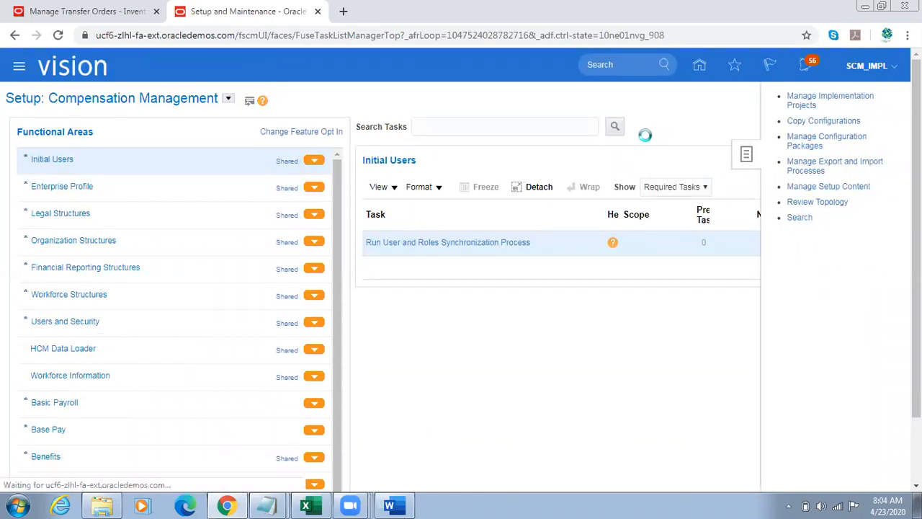
pyautogui.click(366, 127)
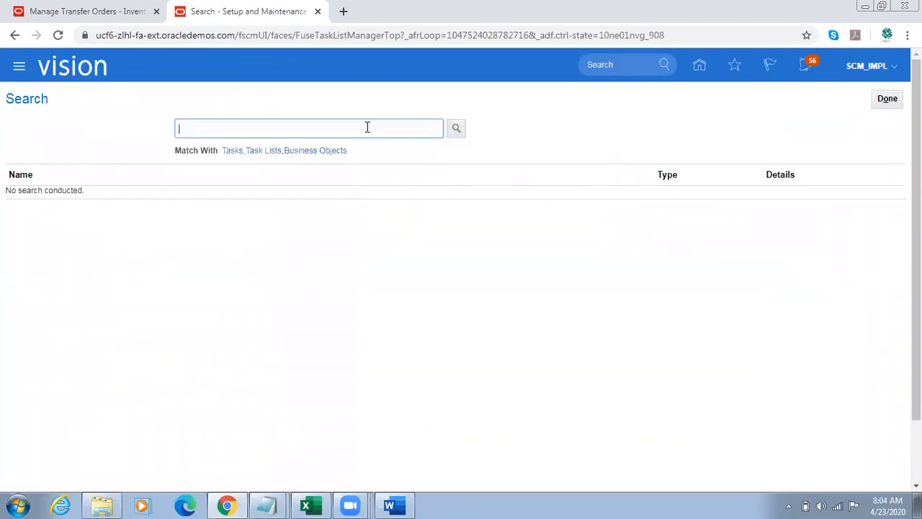
pyautogui.write('%Supply%Chain%Orches%')
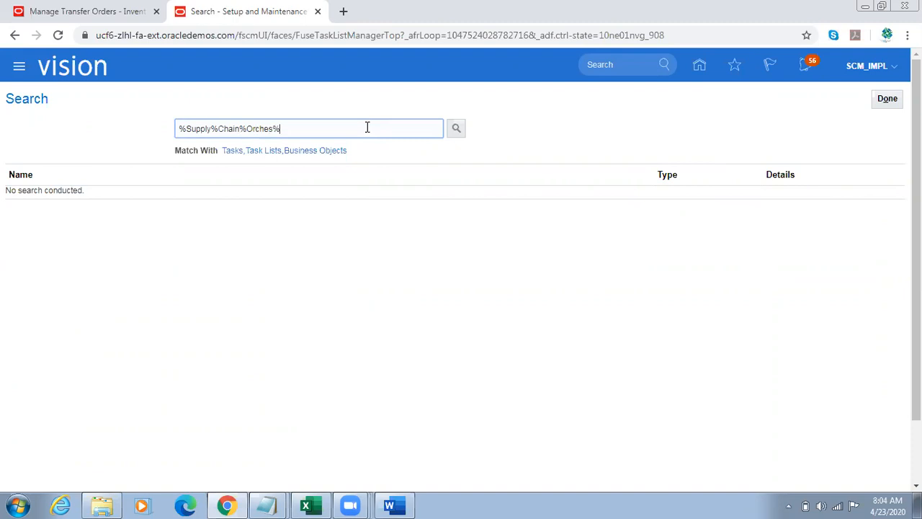
pyautogui.press('Return')
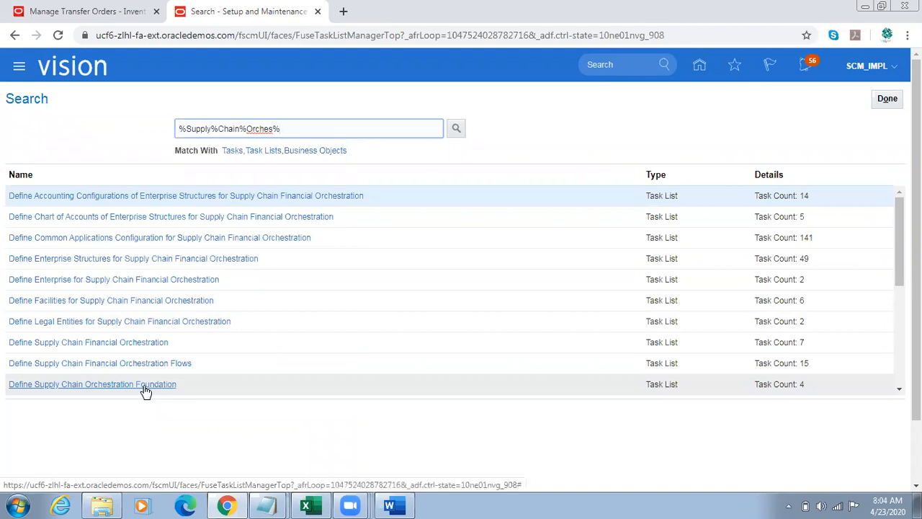
# Step: Switch to Word and go back to the setup list under Internal Material Transfer/Transfer Orders (SSP) – Non-Planned Item
pyautogui.hotkey('alt', 'Tab')
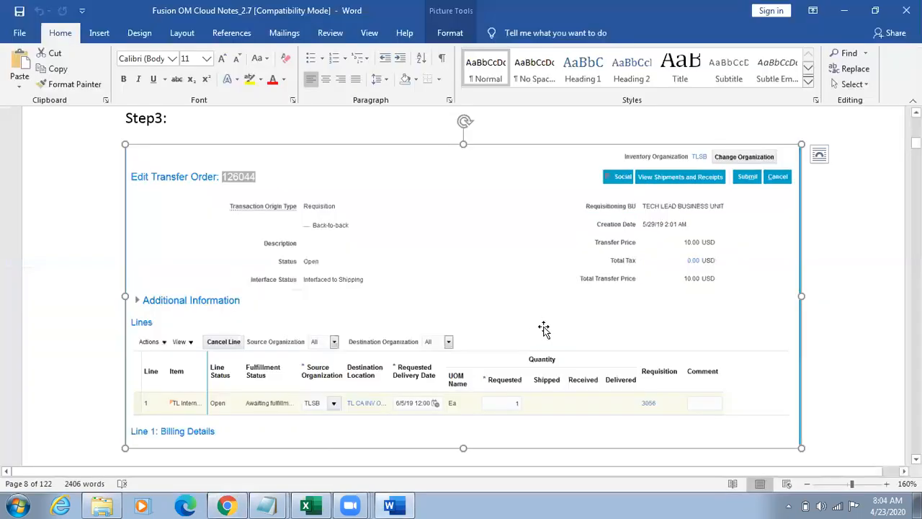
pyautogui.scroll(4, 544, 330)
pyautogui.click(544, 330)
pyautogui.scroll(4, 544, 330)
pyautogui.click(544, 329)
pyautogui.scroll(12, 544, 329)
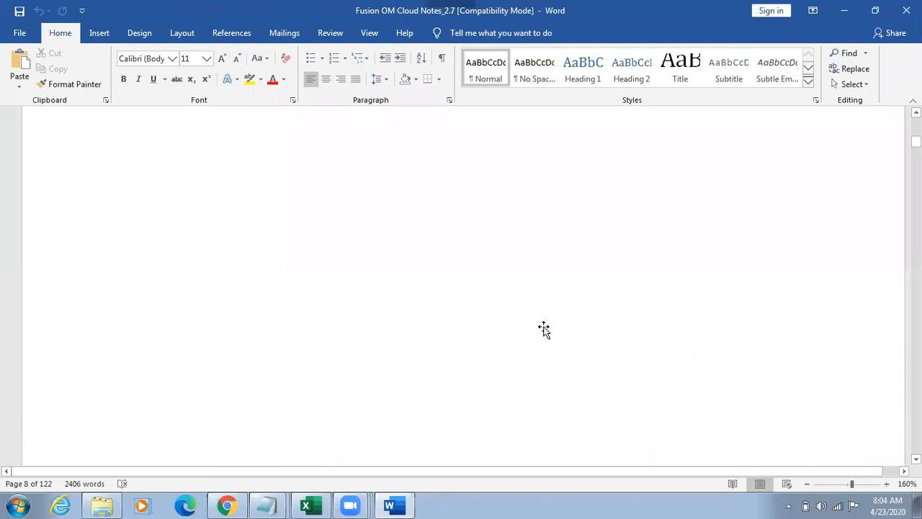
pyautogui.scroll(15, 544, 329)
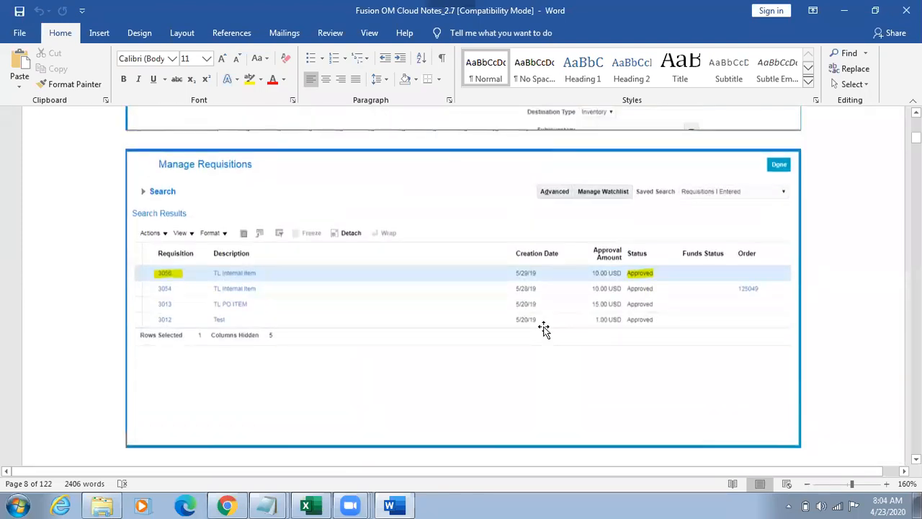
pyautogui.scroll(10, 544, 329)
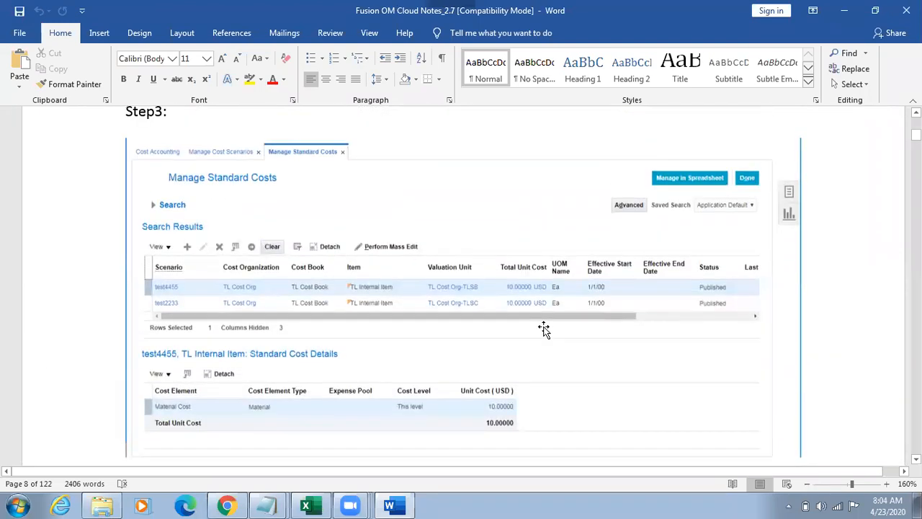
pyautogui.scroll(8, 544, 329)
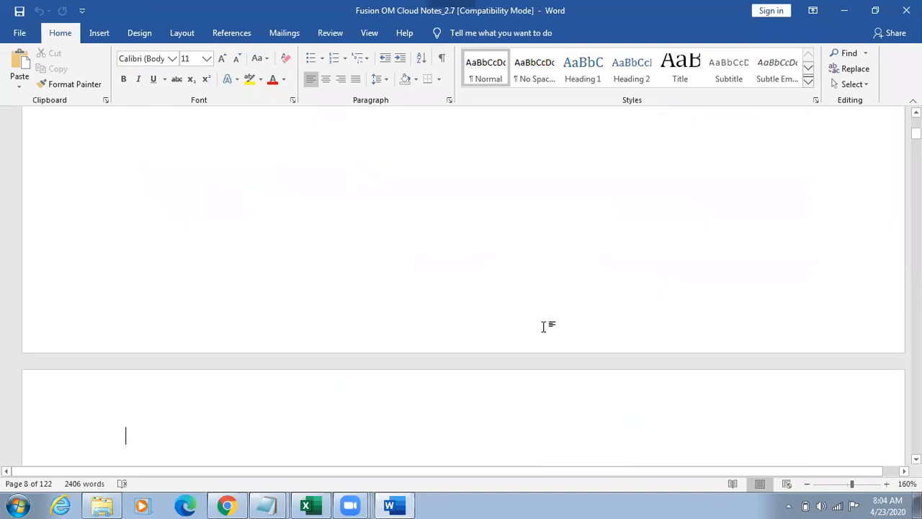
pyautogui.scroll(15, 543, 329)
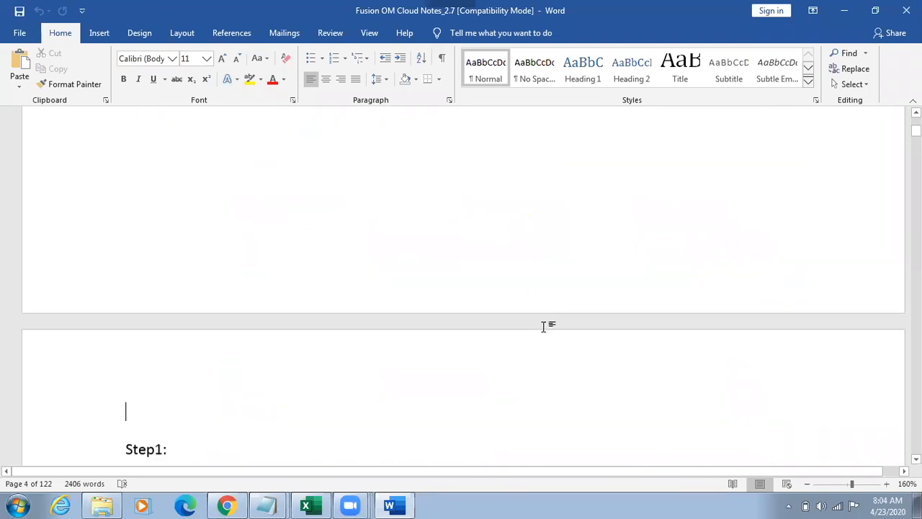
pyautogui.press('pageup')
pyautogui.press('pageup')
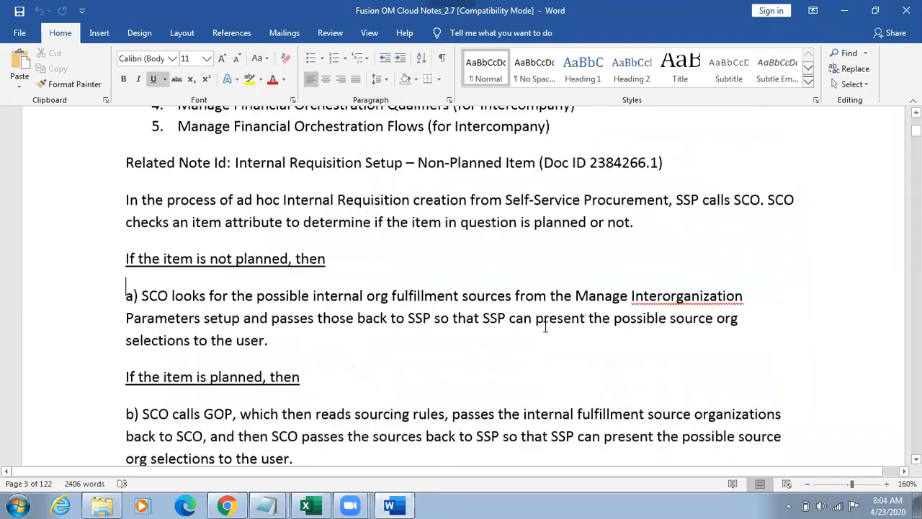
pyautogui.scroll(2, 545, 326)
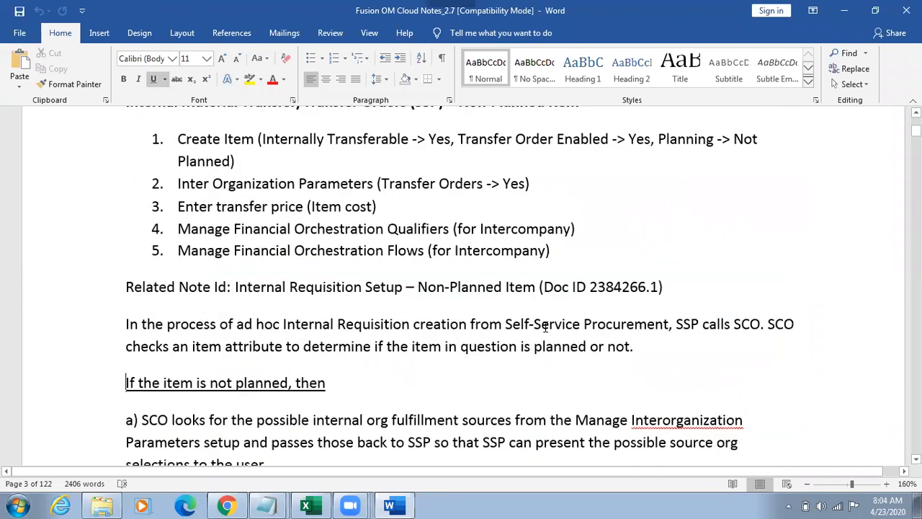
pyautogui.press('pageup')
pyautogui.press('Down')
pyautogui.press('Down')
pyautogui.press('Down')
pyautogui.press('Down')
pyautogui.press('Down')
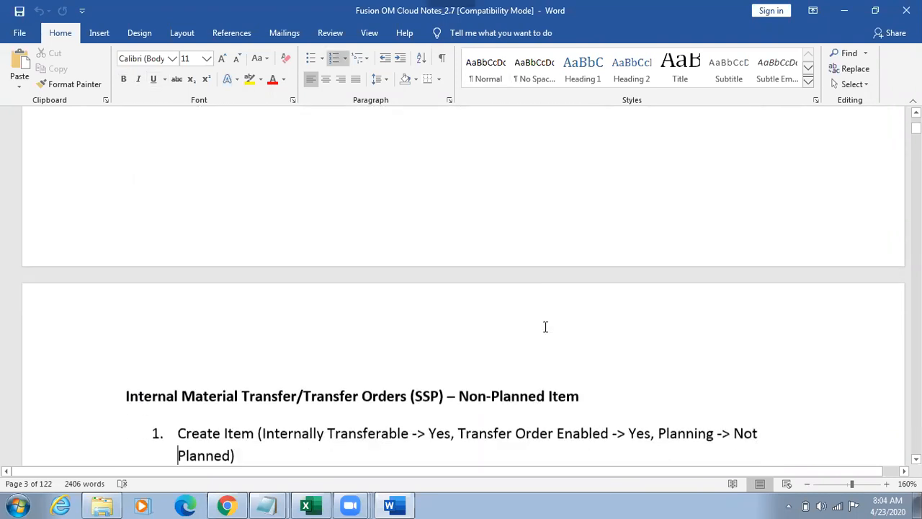
pyautogui.press('Down')
pyautogui.press('Down')
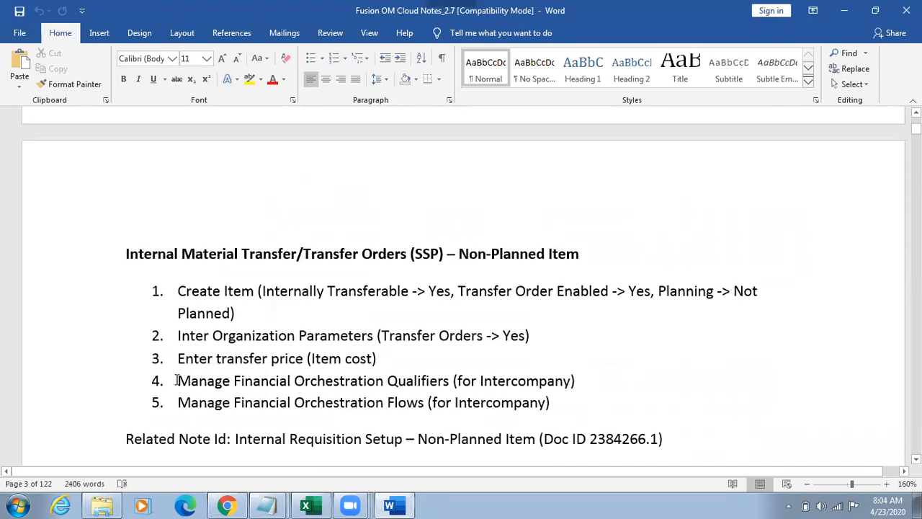
# Step: Select the Manage Financial Orchestration Qualifiers and Manage Financial Orchestration Flows items in the notes to point out the intercompany setups
pyautogui.moveTo(176, 380); pyautogui.dragTo(465, 442)
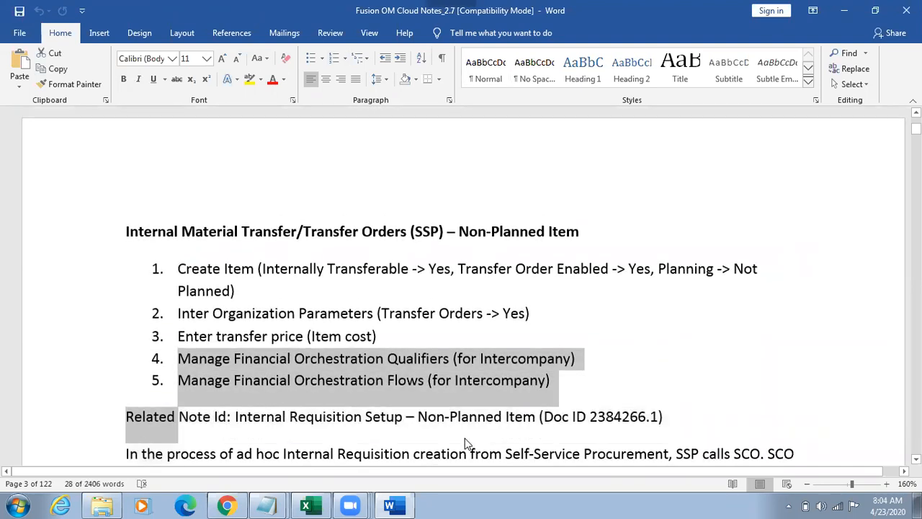
pyautogui.hotkey('shift', 'Up')
pyautogui.hotkey('shift', 'Up')
pyautogui.hotkey('shift', 'Down')
pyautogui.hotkey('shift', 'Down')
# Step: Switch to Chrome, return to the Oracle home page and launch the Firefox browser
pyautogui.hotkey('alt', 'Tab')
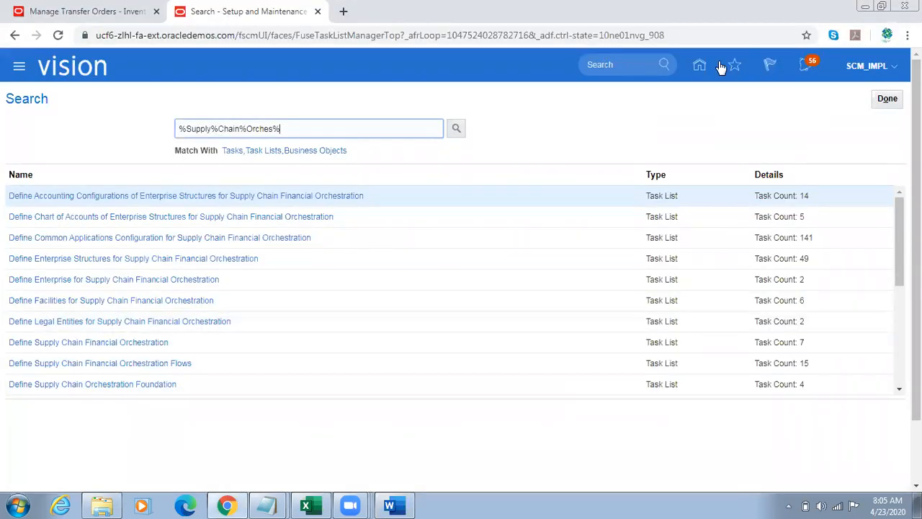
pyautogui.click(665, 121)
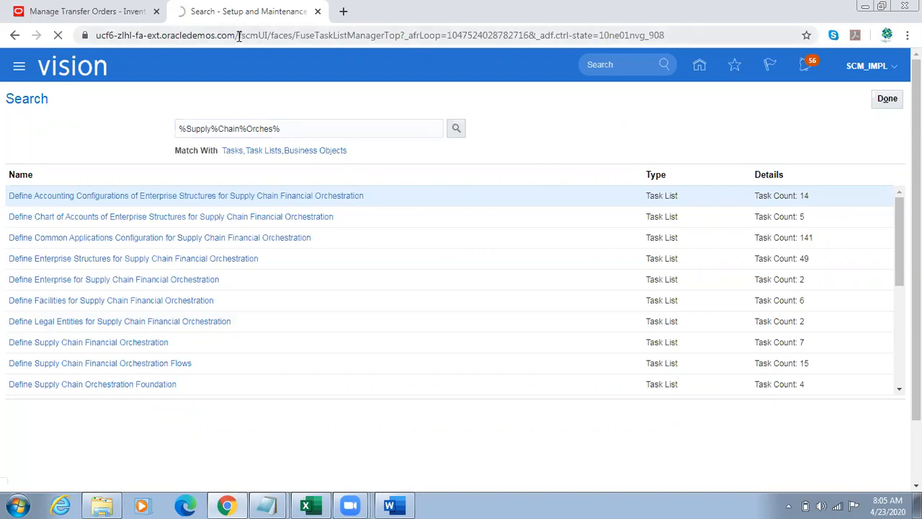
pyautogui.moveTo(239, 34); pyautogui.dragTo(104, 40)
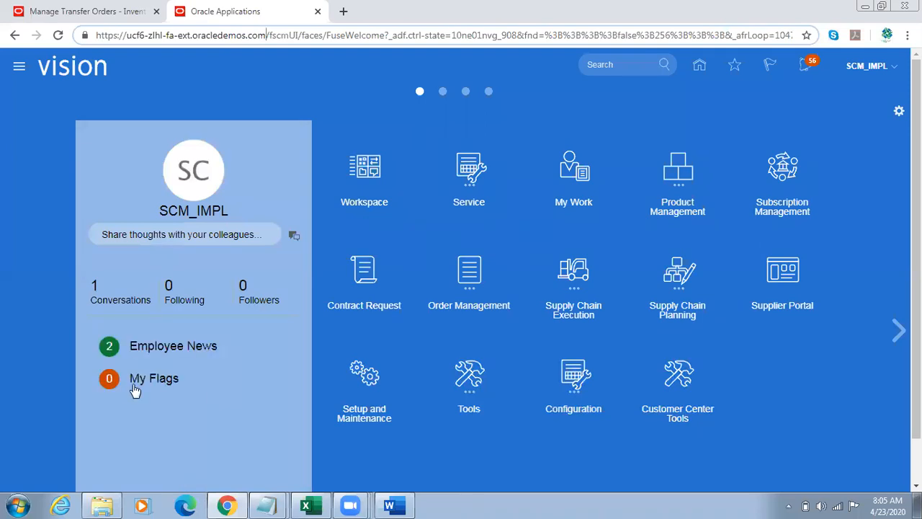
pyautogui.press('super')
pyautogui.write('fi')
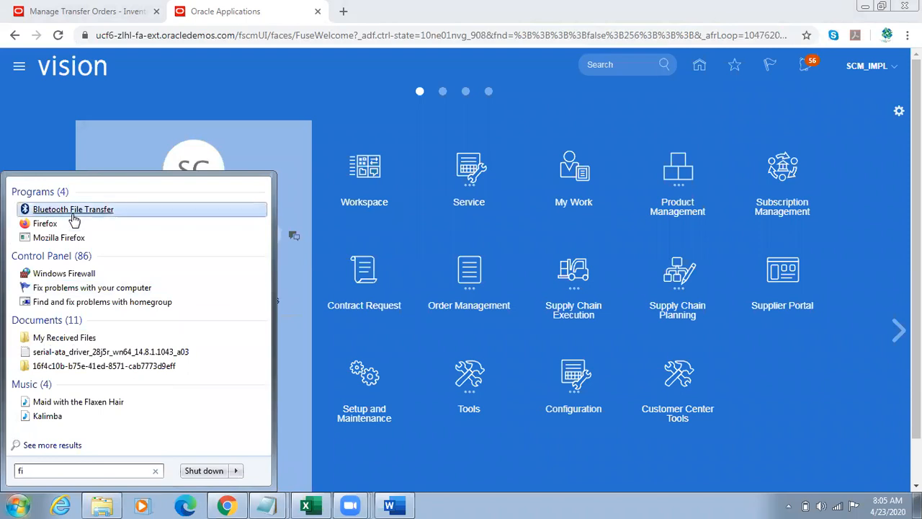
pyautogui.click(43, 224)
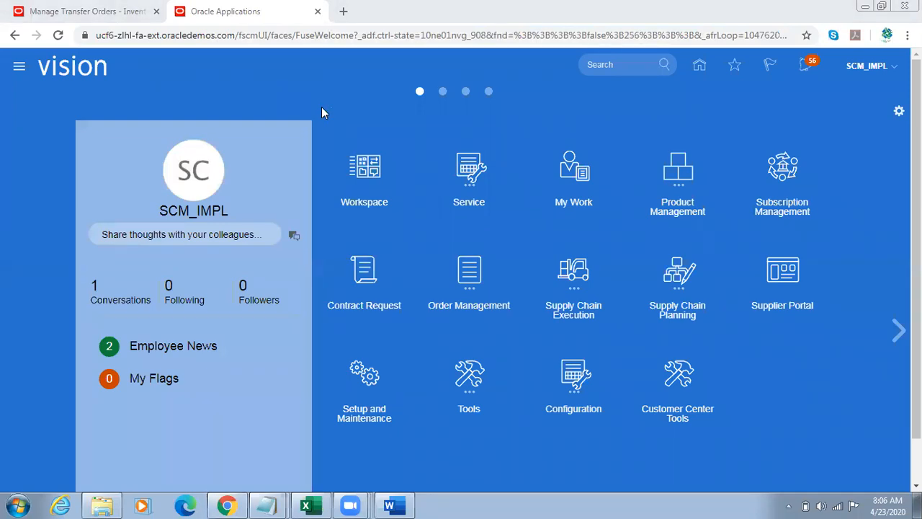
pyautogui.moveTo(235, 36); pyautogui.dragTo(88, 44)
pyautogui.hotkey('ctrl', 'c')
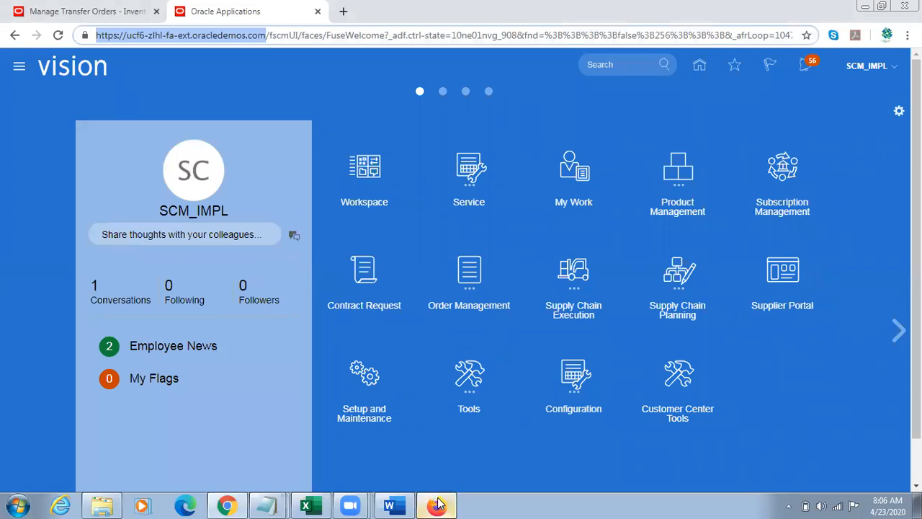
pyautogui.click(437, 501)
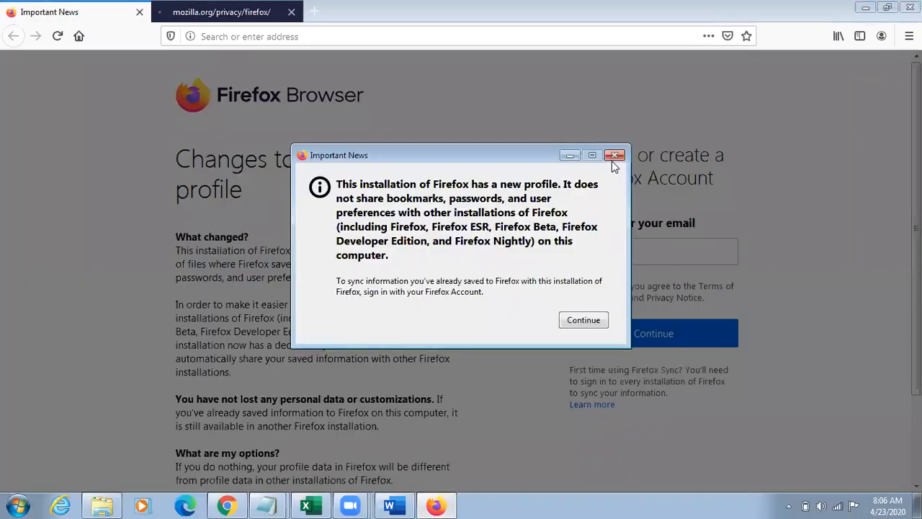
pyautogui.click(612, 159)
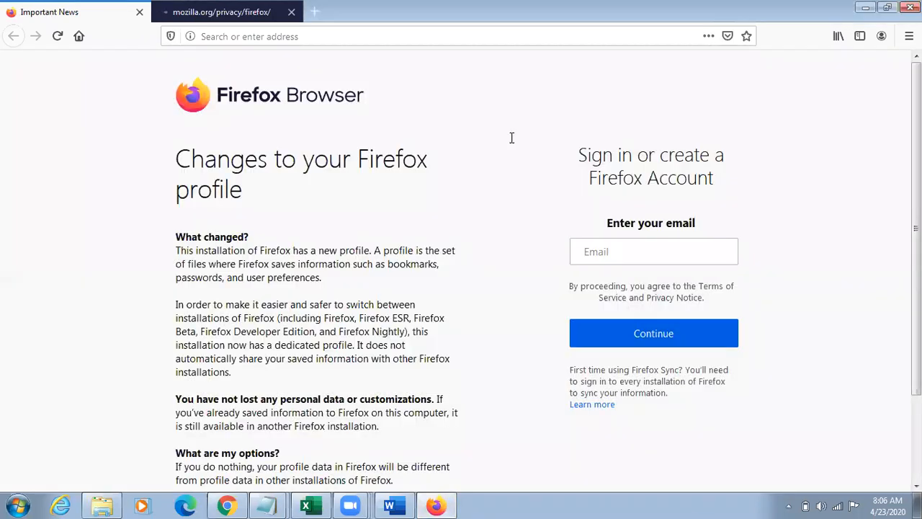
pyautogui.click(317, 44)
pyautogui.hotkey('ctrl', 'v')
pyautogui.press('Return')
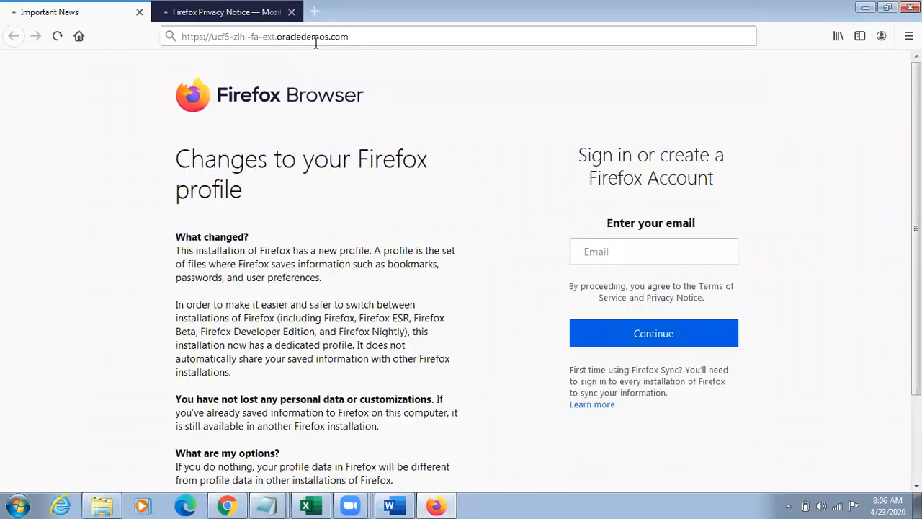
pyautogui.click(291, 12)
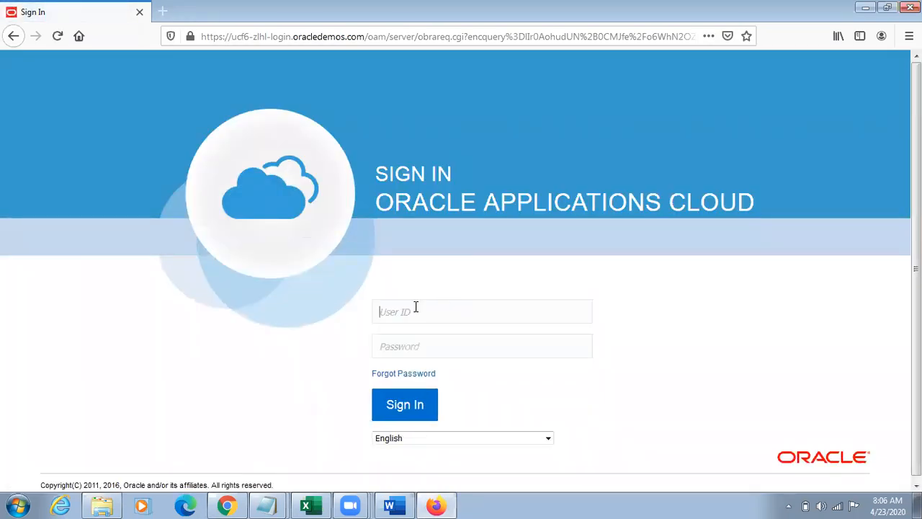
# Step: Sign in to Oracle Applications Cloud with the procurement user's ID and the account password from the Det notes, saving the login in Firefox
pyautogui.write('casey.brown')
pyautogui.click(267, 506)
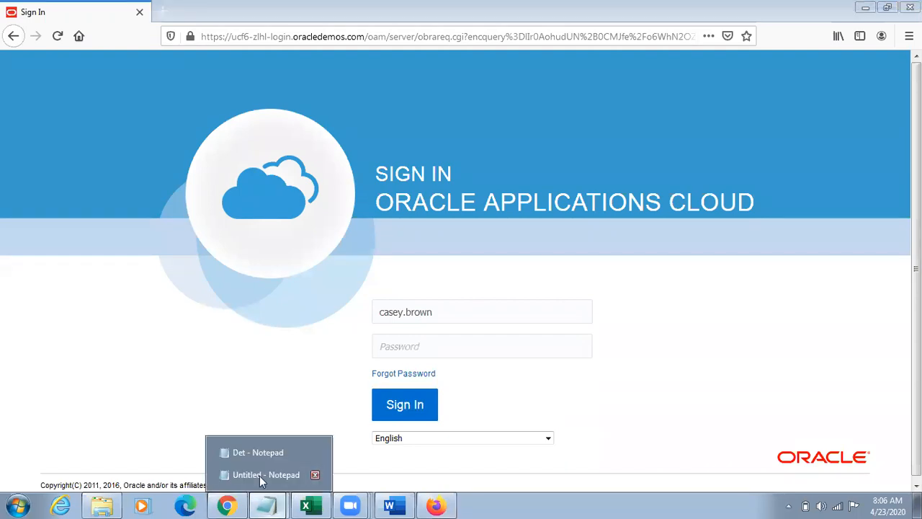
pyautogui.click(251, 453)
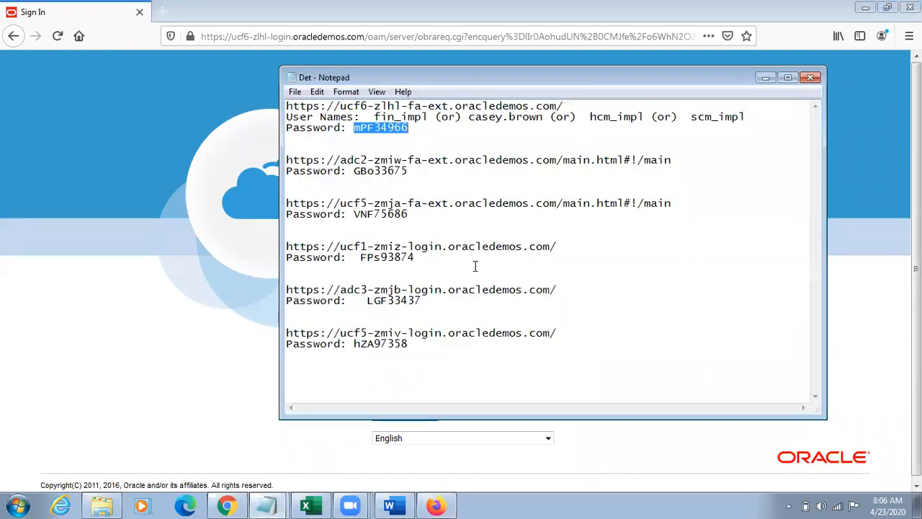
pyautogui.hotkey('alt', 'Tab')
pyautogui.hotkey('ctrl', 'v')
pyautogui.click(412, 407)
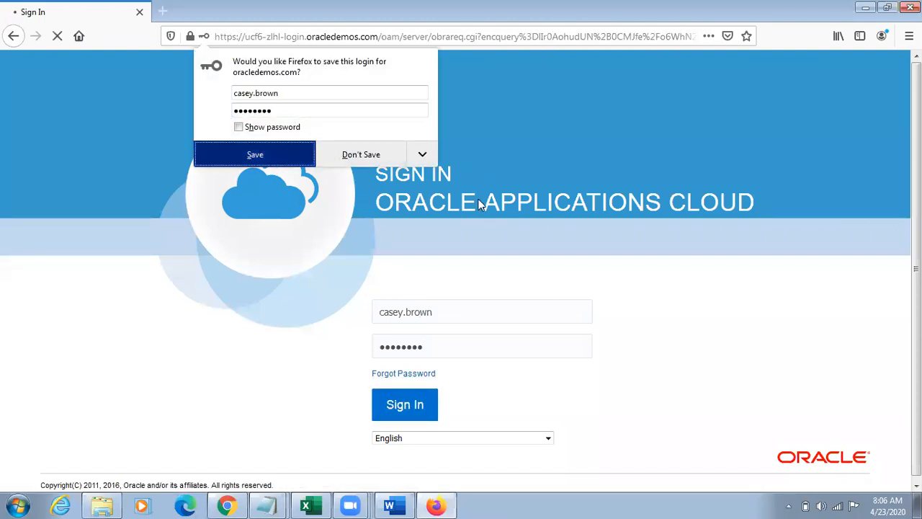
pyautogui.click(286, 159)
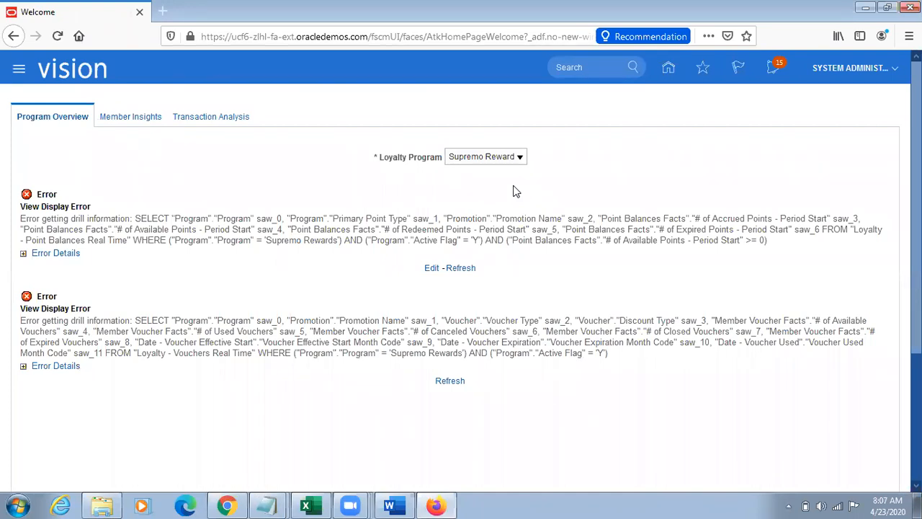
# Step: Go to the home page, open Purchase Requisitions under Procurement and start the Enter Requisition Line task
pyautogui.click(669, 68)
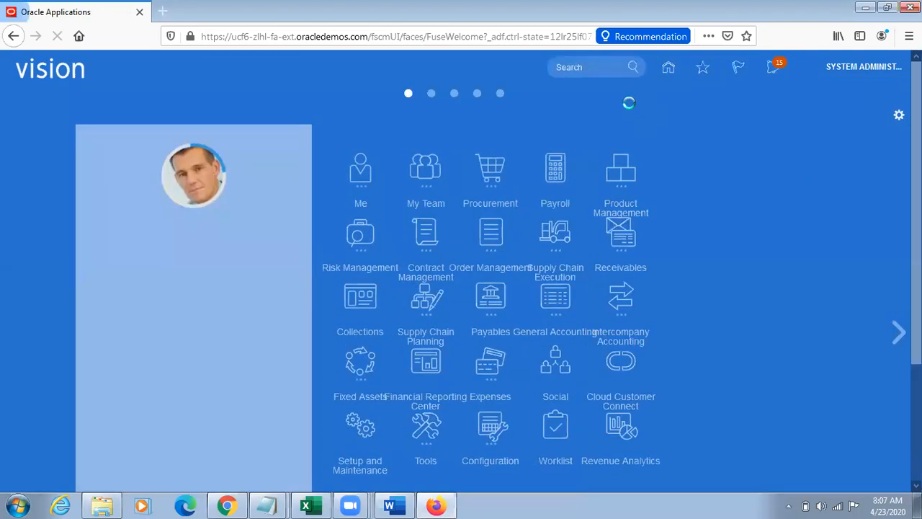
pyautogui.click(578, 166)
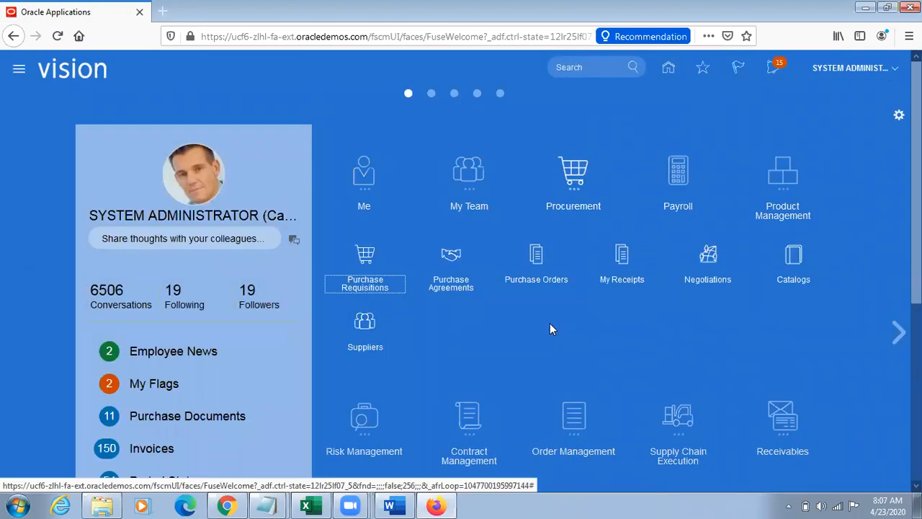
pyautogui.click(374, 262)
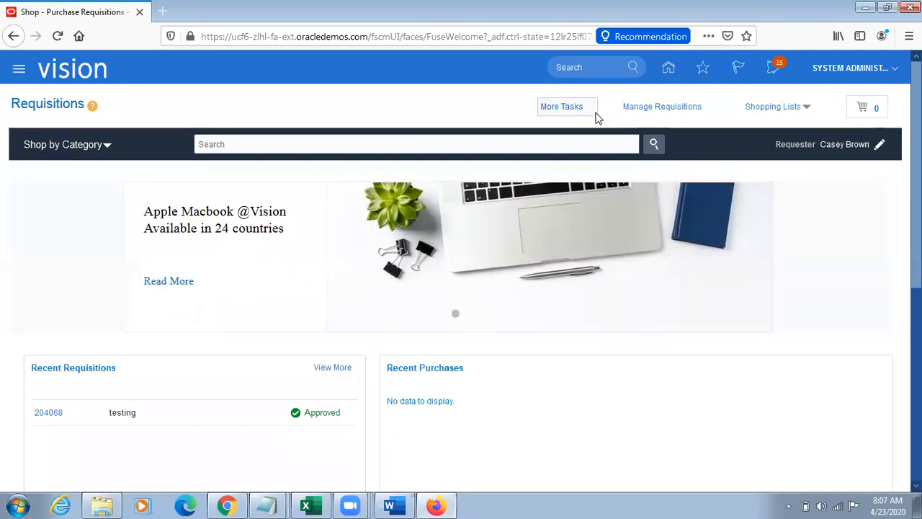
pyautogui.click(587, 110)
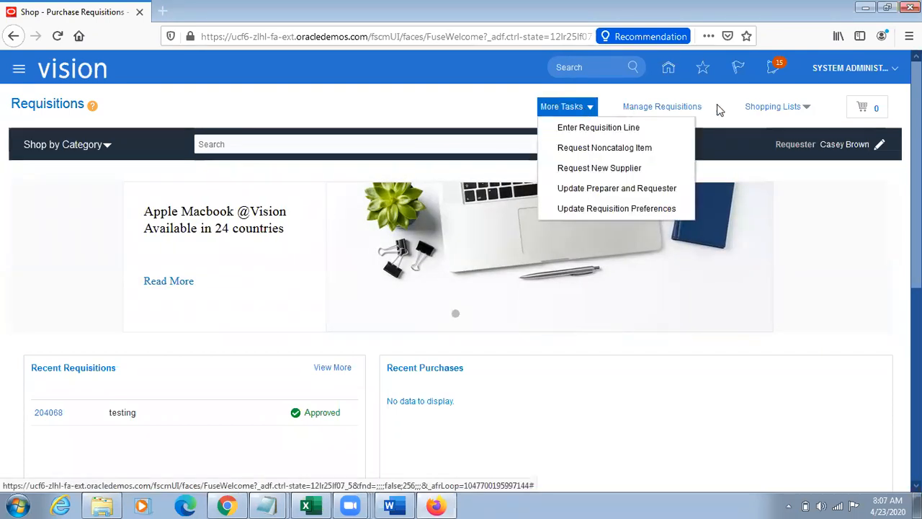
pyautogui.click(576, 127)
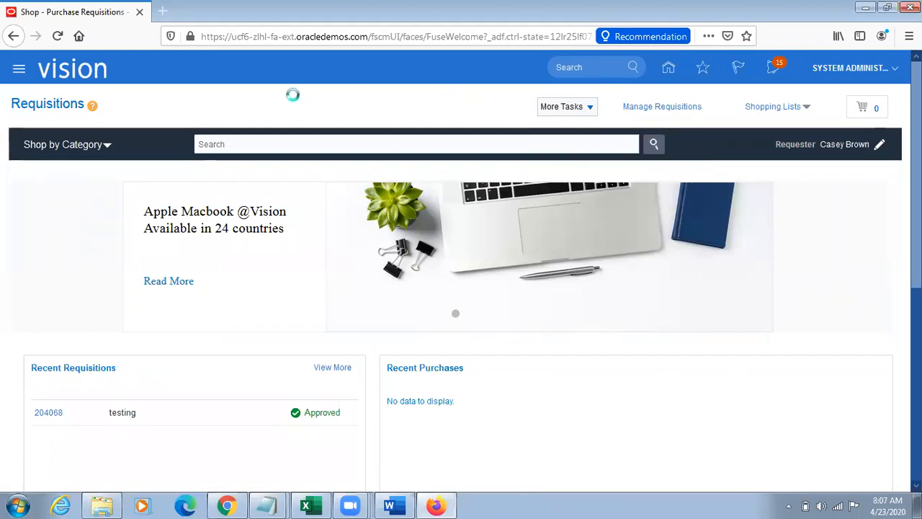
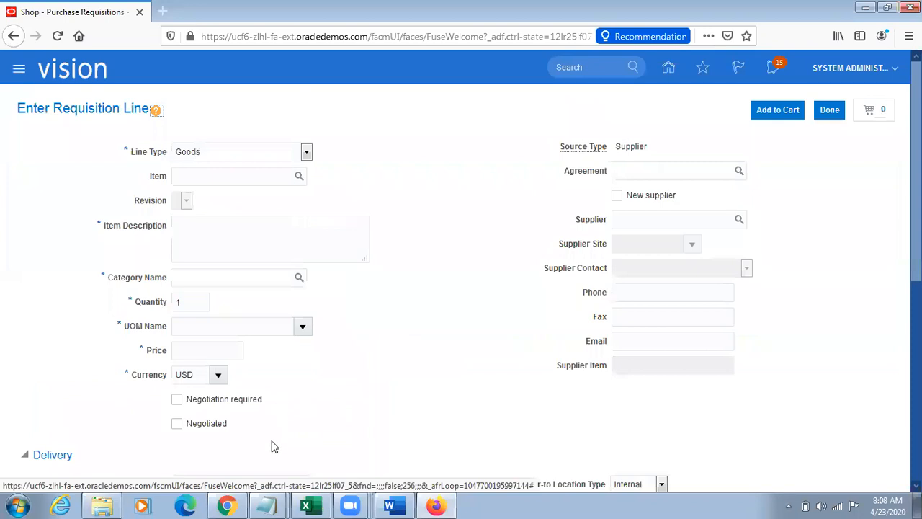
# Step: Copy the item number v12000 from the Notepad notes and enter it as the item on the requisition line in Firefox
pyautogui.moveTo(271, 502)
pyautogui.click(258, 488)
pyautogui.moveTo(55, 230); pyautogui.dragTo(3, 230)
pyautogui.hotkey('ctrl', 'c')
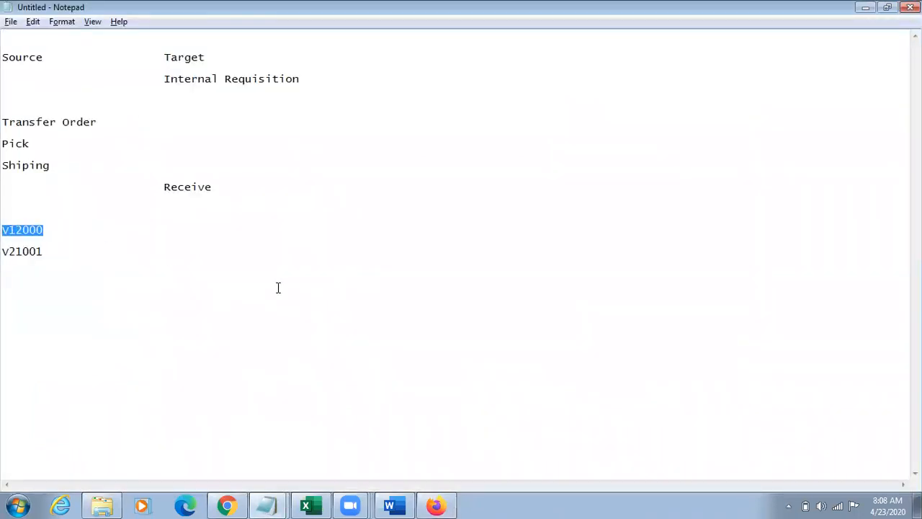
pyautogui.hotkey('alt', 'Tab')
pyautogui.click(212, 177)
pyautogui.hotkey('ctrl', 'v')
pyautogui.press('Tab')
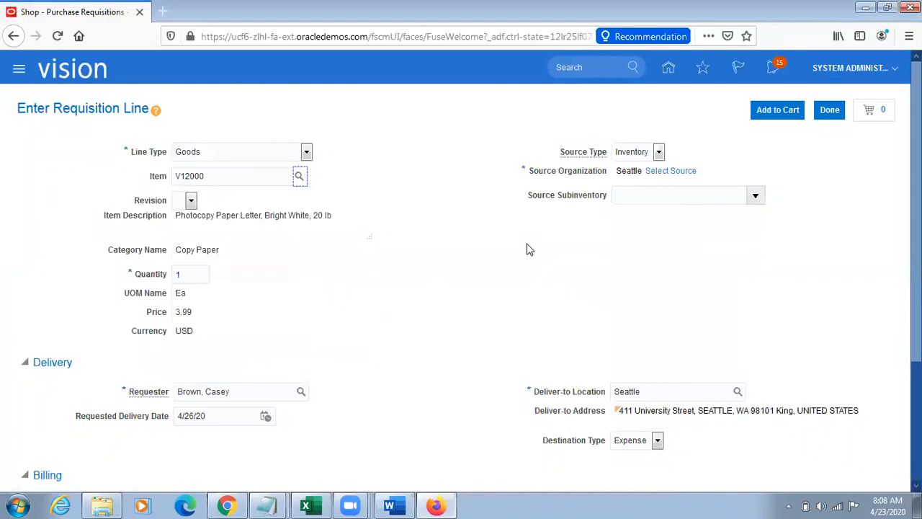
# Step: Examine the requisition line's source type, source organization, deliver-to location and the delivery and billing details
pyautogui.moveTo(561, 152); pyautogui.dragTo(611, 152)
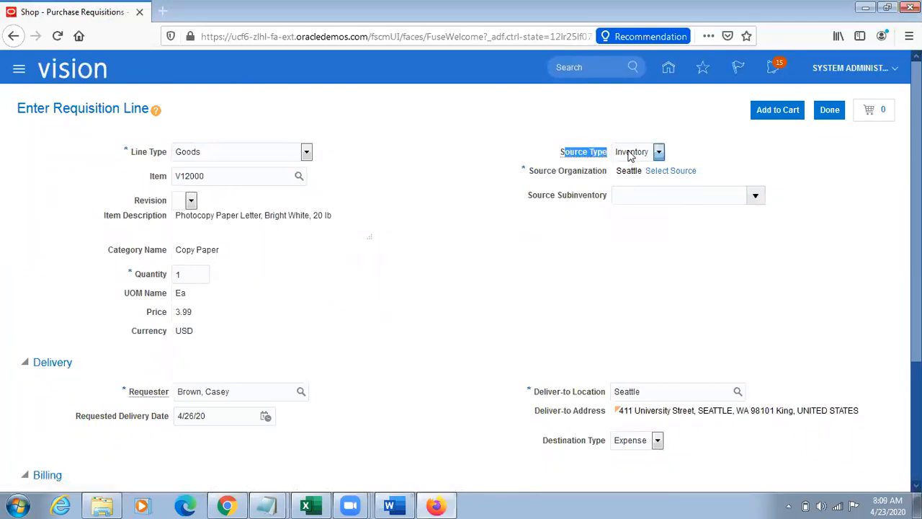
pyautogui.moveTo(548, 173); pyautogui.dragTo(621, 171)
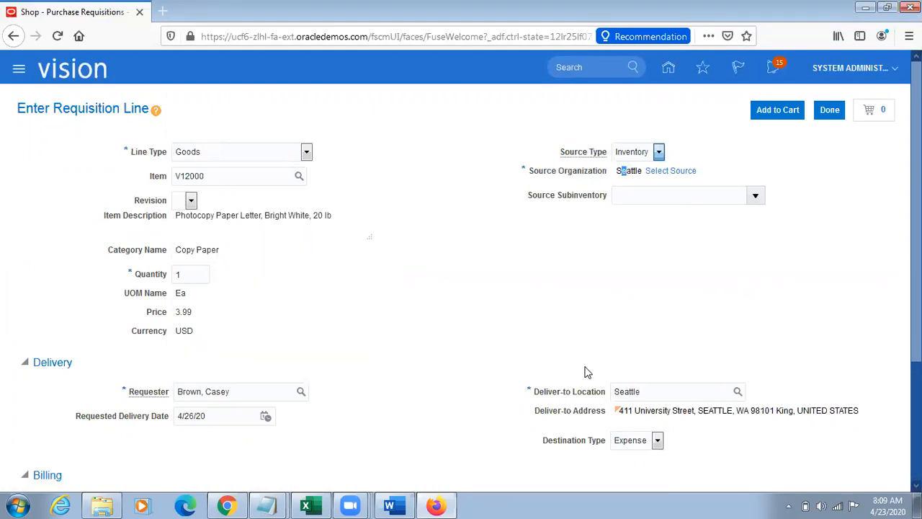
pyautogui.moveTo(529, 392); pyautogui.dragTo(614, 394)
pyautogui.click(715, 318)
pyautogui.scroll(-1, 872, 270)
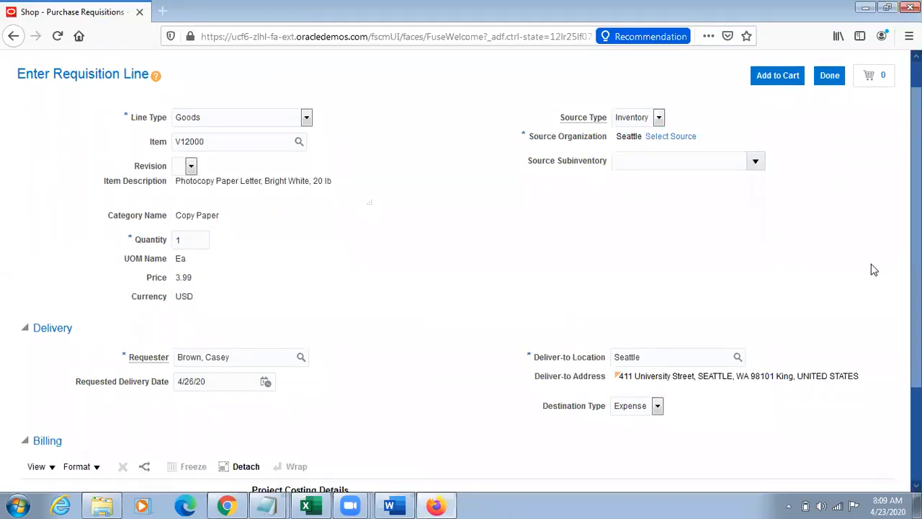
pyautogui.scroll(-1, 874, 270)
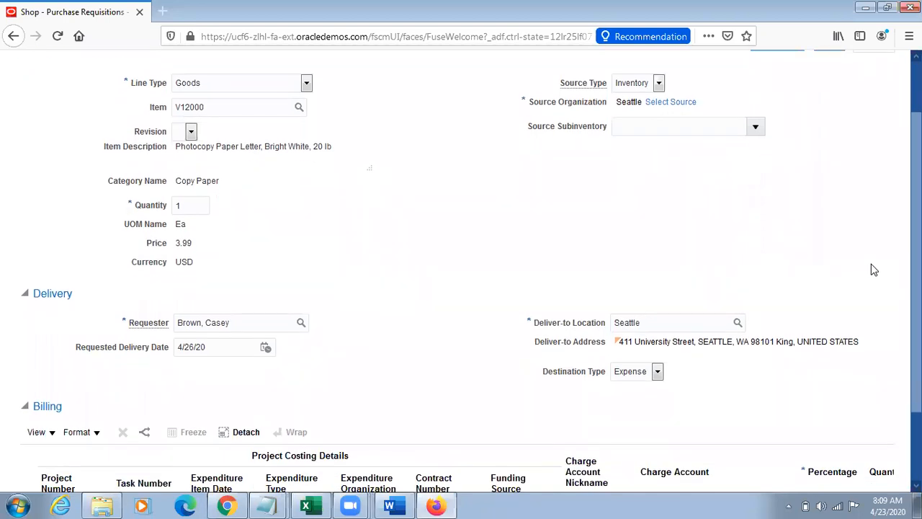
pyautogui.scroll(1, 874, 269)
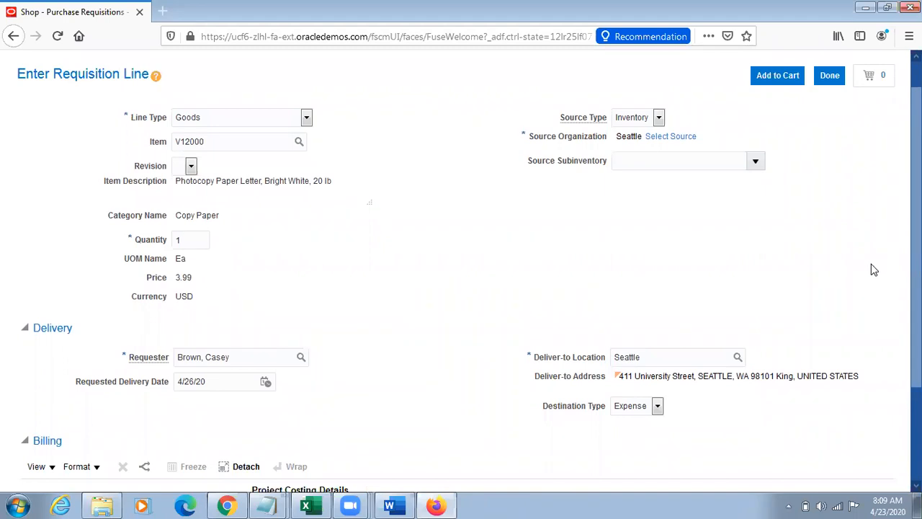
pyautogui.scroll(-1, 872, 268)
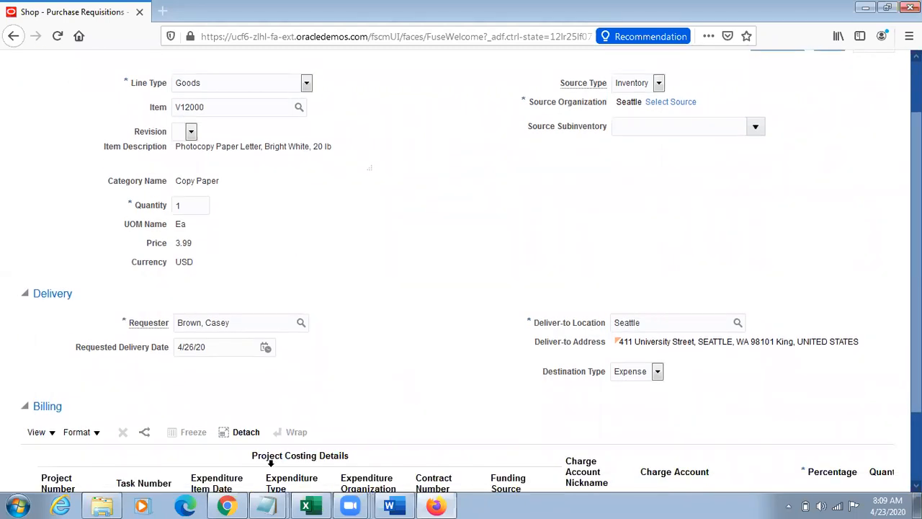
# Step: Switch to Manage Transfer Orders in Chrome and compare the source organization and destination location of the listed orders
pyautogui.click(226, 505)
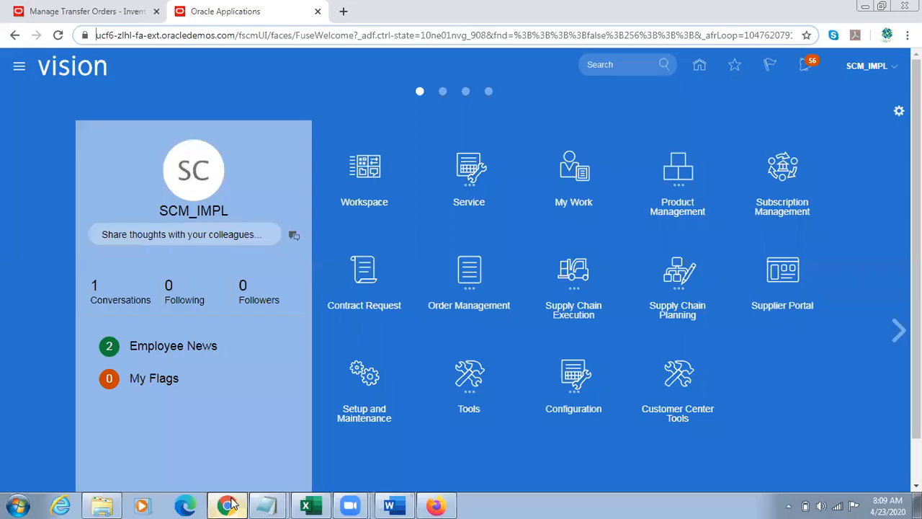
pyautogui.click(98, 7)
pyautogui.moveTo(407, 377); pyautogui.dragTo(241, 371)
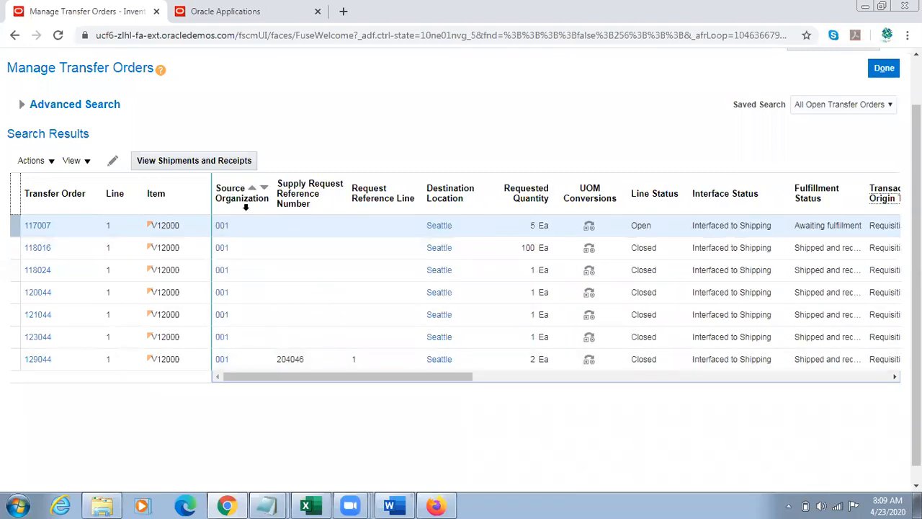
pyautogui.click(441, 182)
pyautogui.click(240, 189)
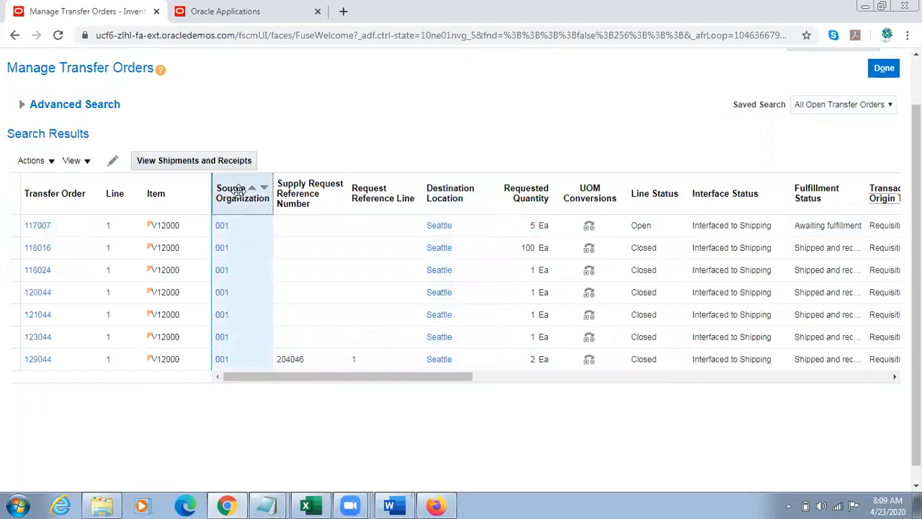
pyautogui.click(442, 188)
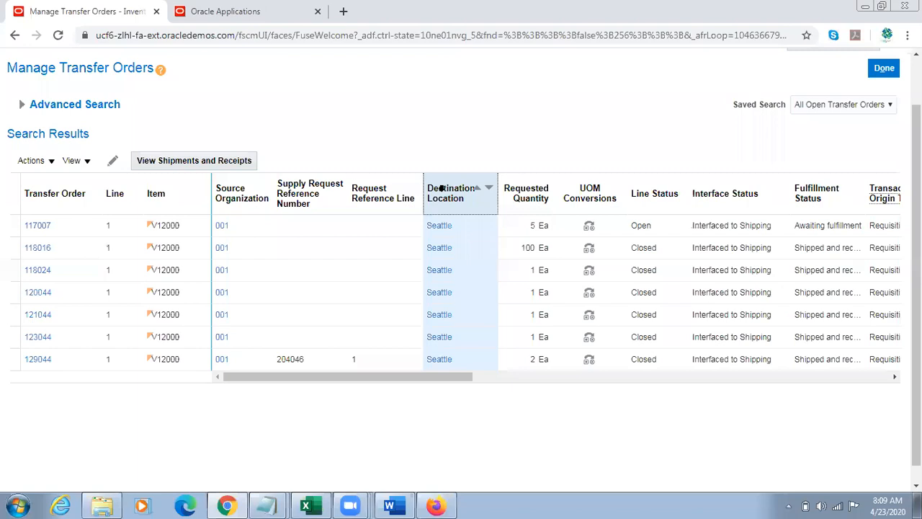
# Step: Return to the requisition line in Firefox and check its source organization against the deliver-to location
pyautogui.click(435, 505)
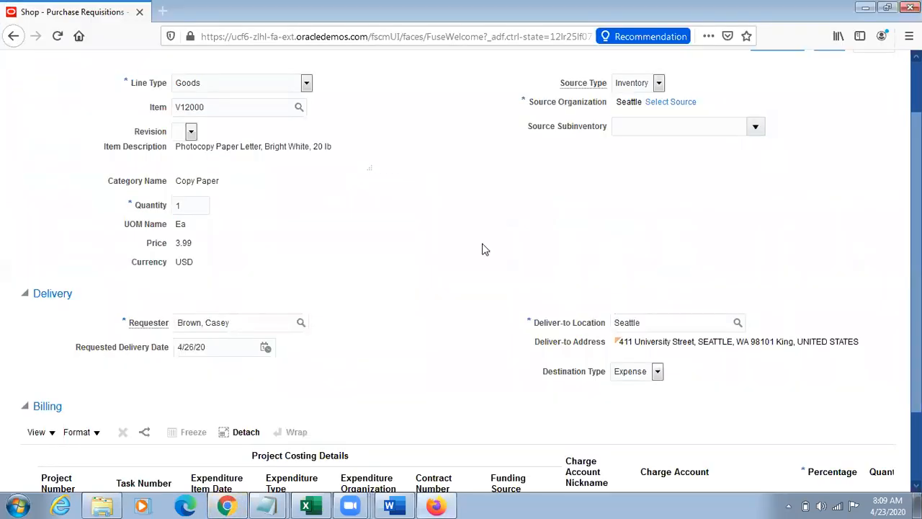
pyautogui.scroll(2, 753, 222)
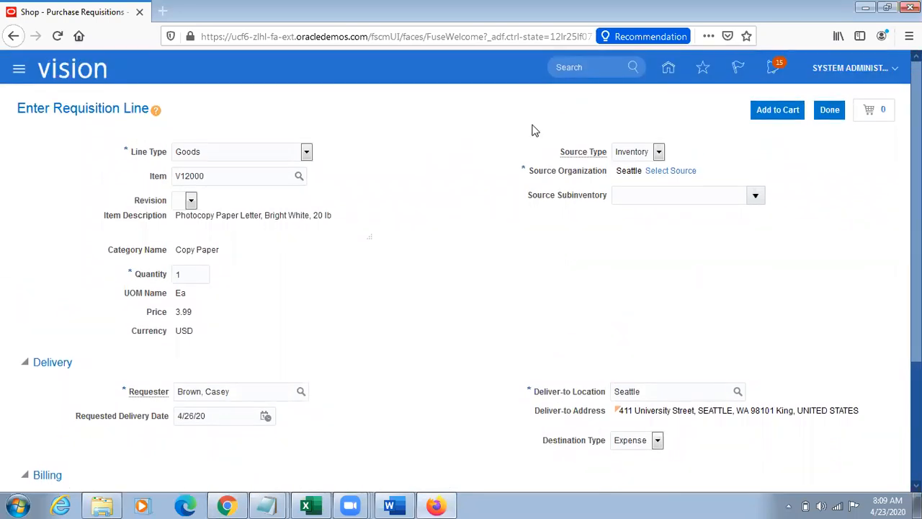
pyautogui.moveTo(529, 172); pyautogui.dragTo(572, 191)
pyautogui.moveTo(537, 392); pyautogui.dragTo(602, 394)
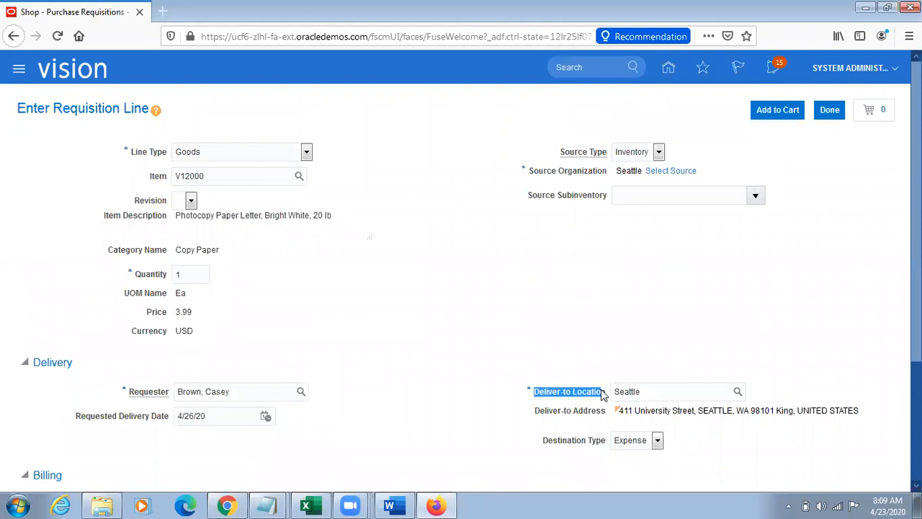
pyautogui.doubleClick(651, 391)
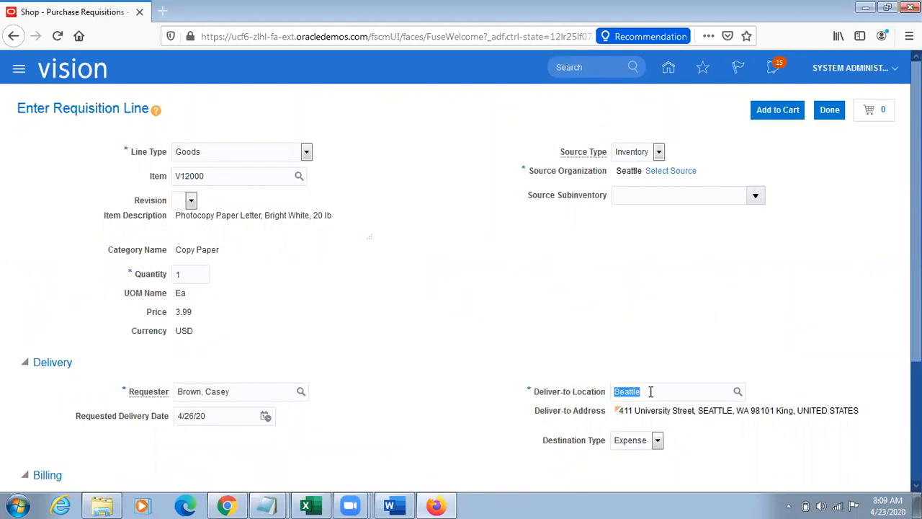
# Step: Switch to the Oracle home page in Chrome, open Setup and Maintenance and go to its task search page
pyautogui.click(228, 504)
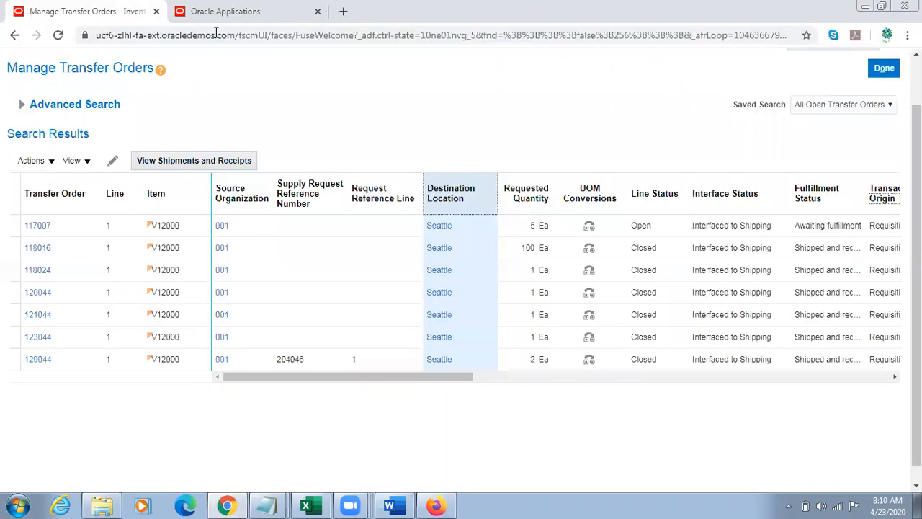
pyautogui.click(220, 11)
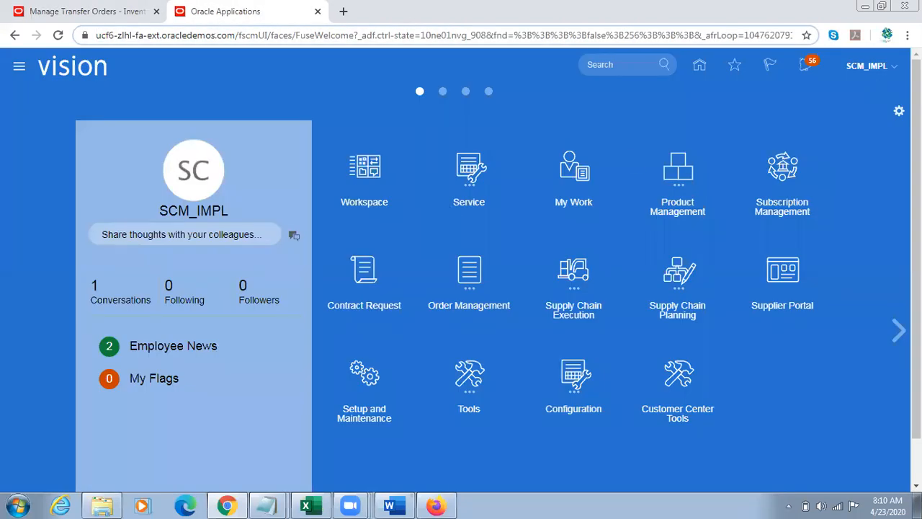
pyautogui.click(892, 66)
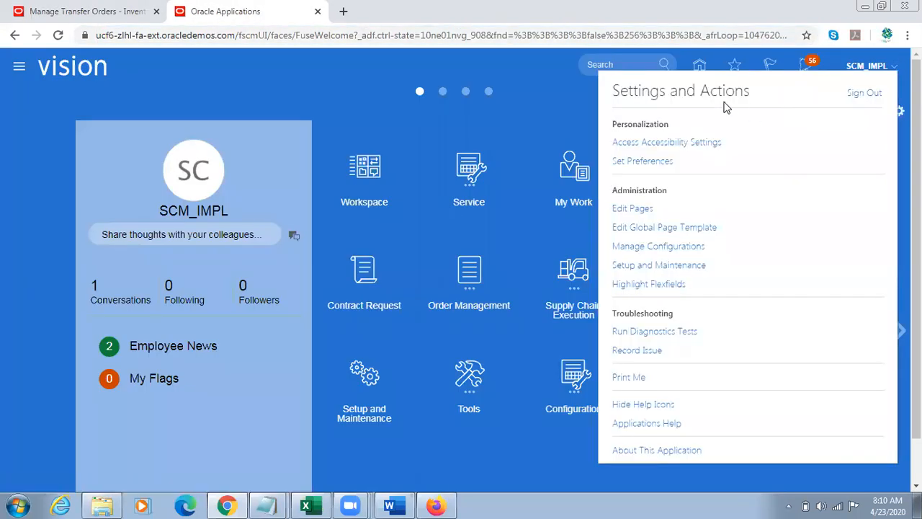
pyautogui.click(665, 266)
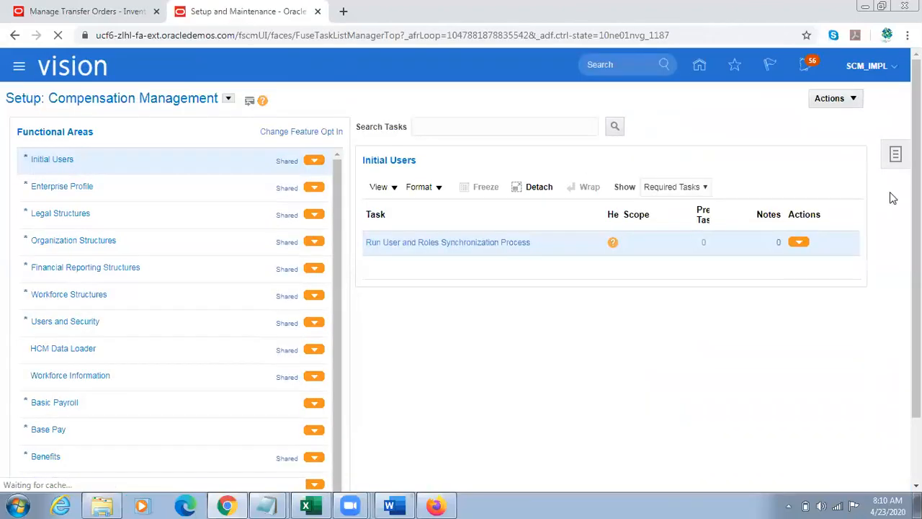
pyautogui.click(895, 153)
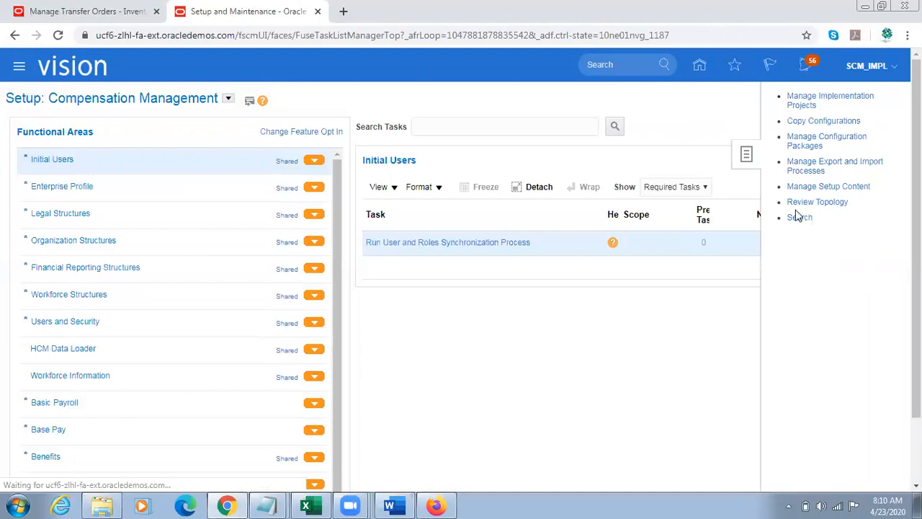
pyautogui.click(799, 217)
# Step: Search the setup tasks for Manage Locations and open that task
pyautogui.click(281, 129)
pyautogui.write('Manage Locations')
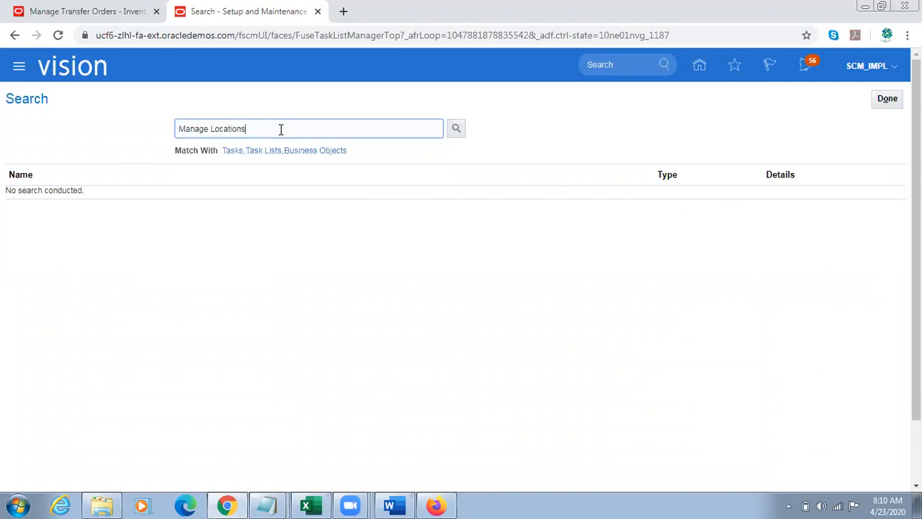
pyautogui.press('Return')
pyautogui.click(71, 196)
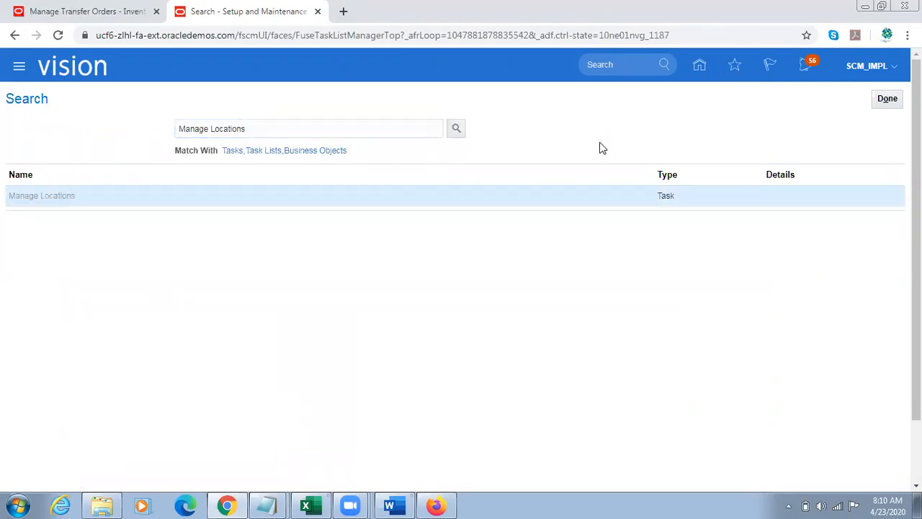
# Step: Search the active locations by the name Seattle and look over the results table
pyautogui.click(183, 203)
pyautogui.write('Seattle')
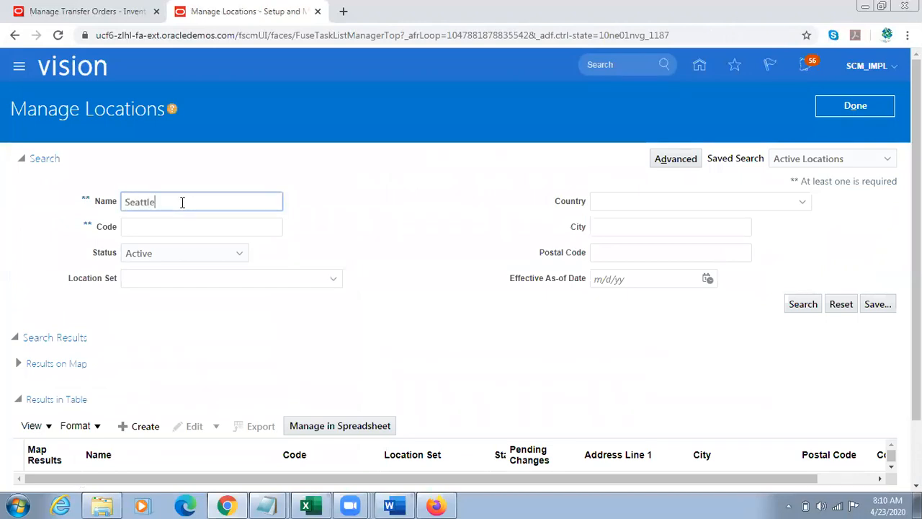
pyautogui.click(800, 303)
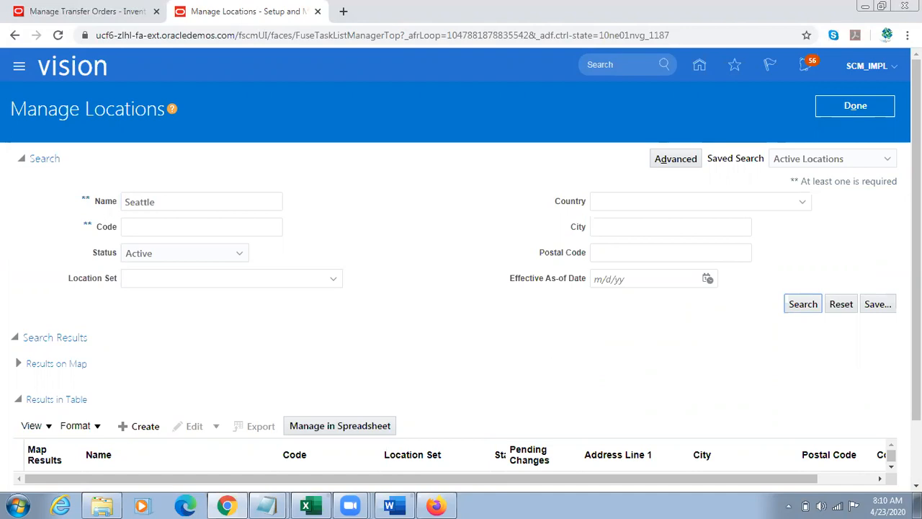
pyautogui.scroll(-1, 462, 377)
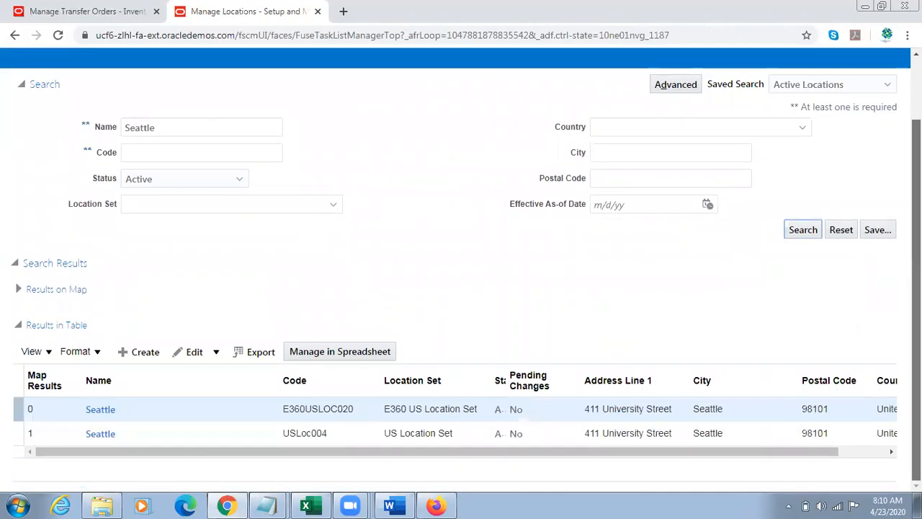
pyautogui.doubleClick(165, 127)
pyautogui.click(780, 363)
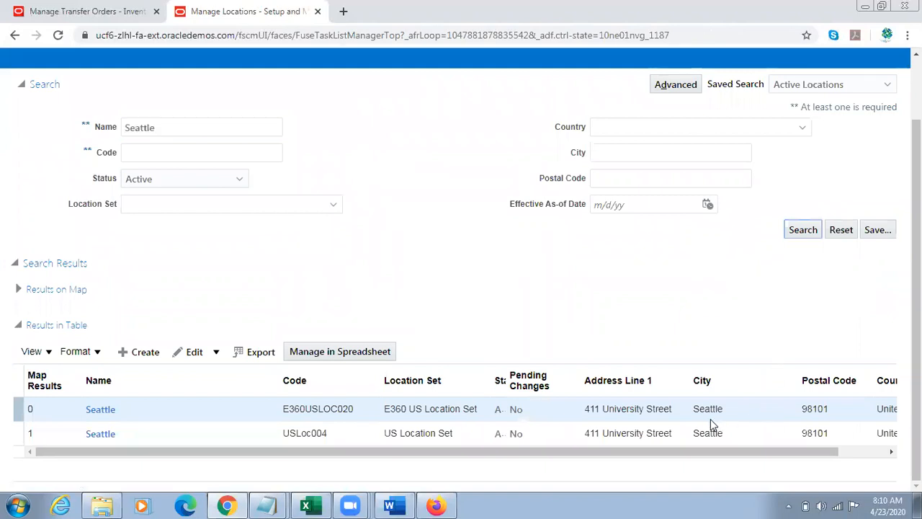
pyautogui.moveTo(540, 453); pyautogui.dragTo(438, 451)
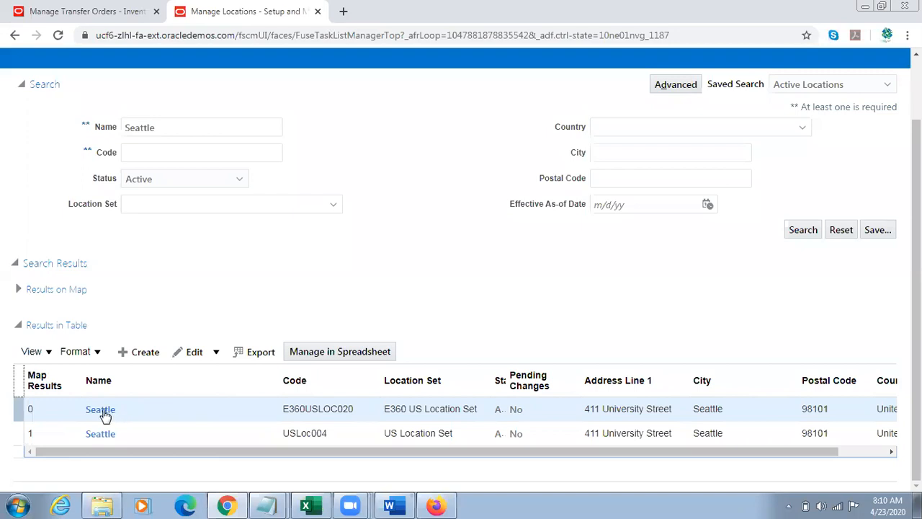
# Step: Open the Seattle location with code E360USLOC020, check its inventory organization and return to the location search
pyautogui.click(101, 409)
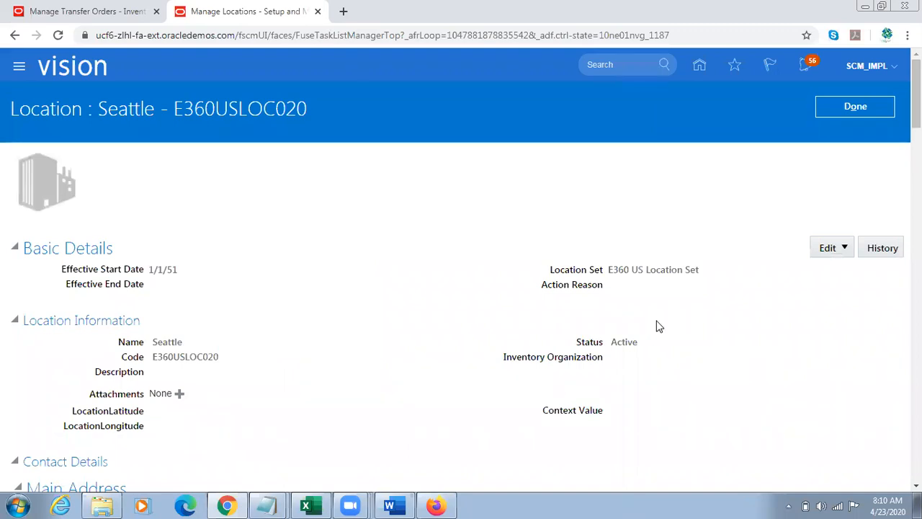
pyautogui.tripleClick(556, 357)
pyautogui.click(849, 106)
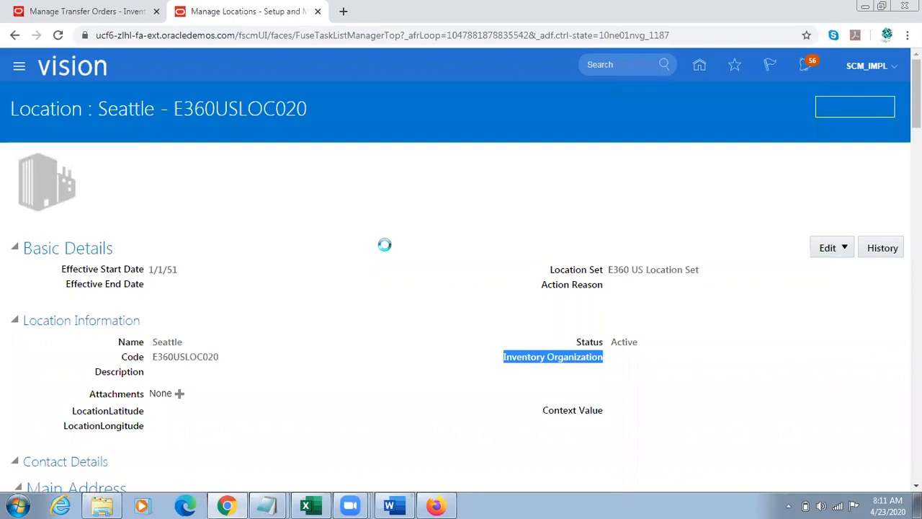
pyautogui.click(270, 370)
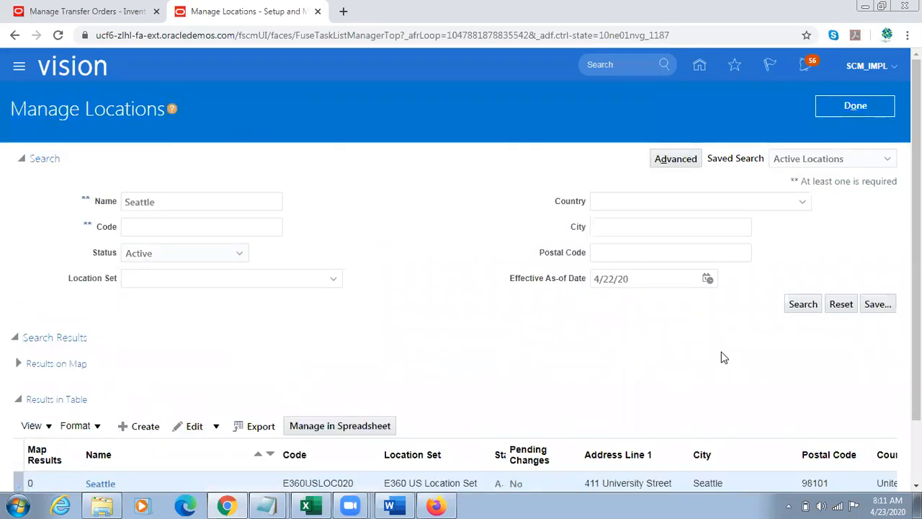
# Step: Open the Seattle location with code USLoc004 and check its inventory organization and address details
pyautogui.scroll(-1, 721, 356)
pyautogui.click(103, 434)
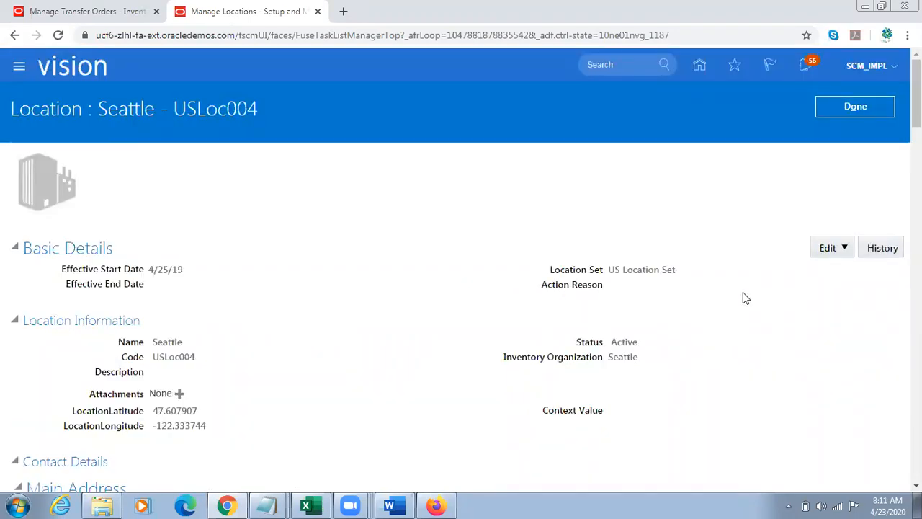
pyautogui.scroll(-2, 461, 288)
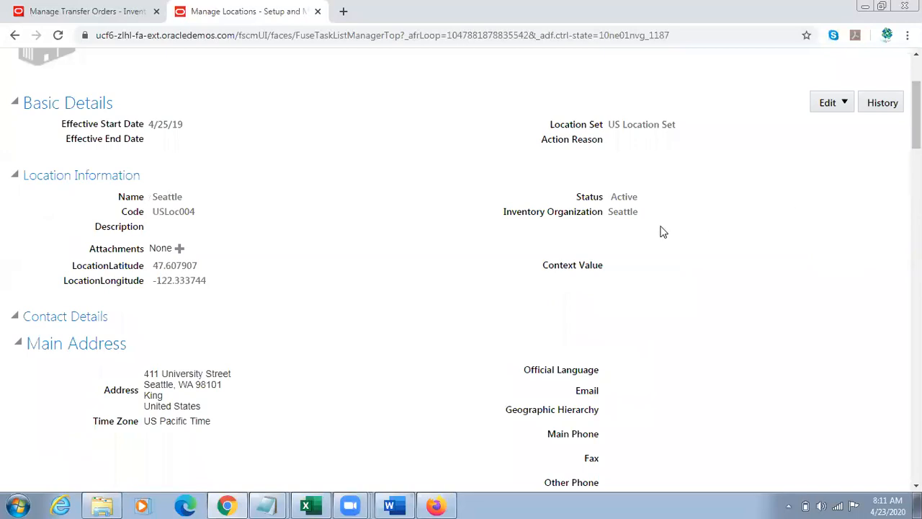
pyautogui.doubleClick(632, 219)
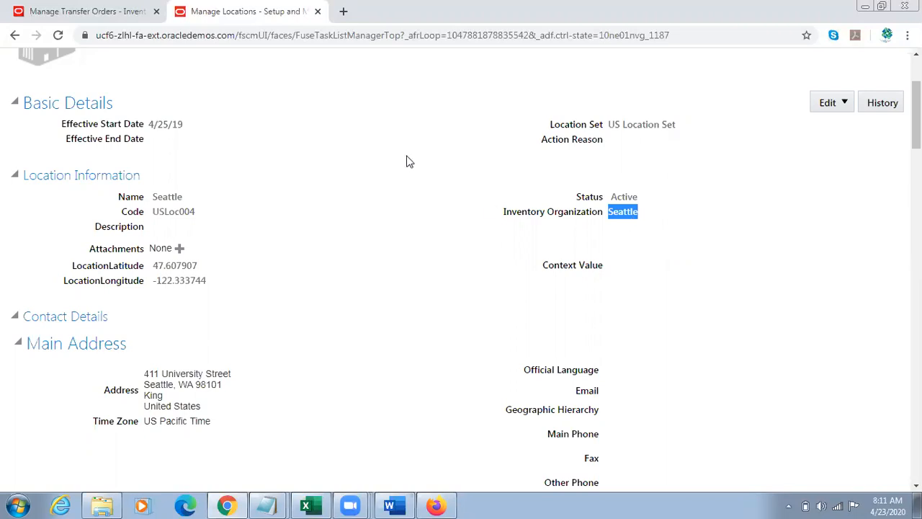
pyautogui.scroll(2, 461, 288)
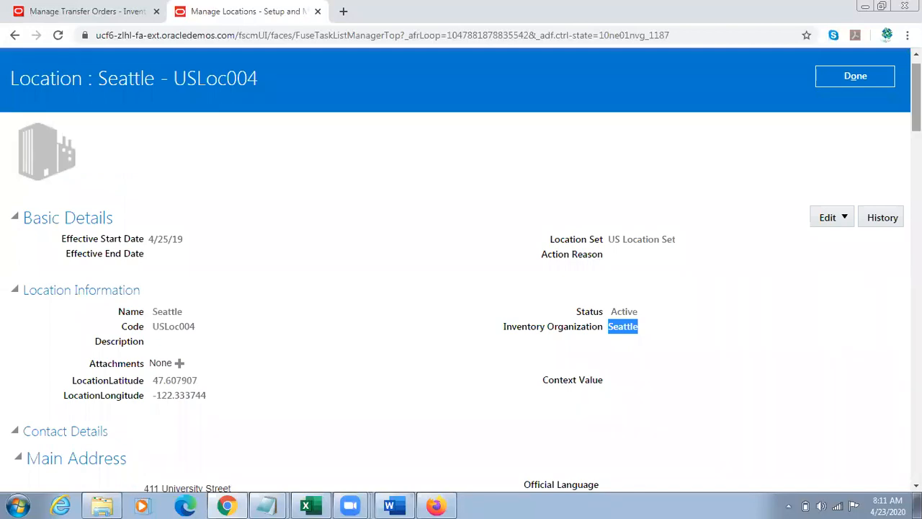
# Step: Return to the Manage Transfer Orders results and view the address of the Seattle destination location on the first transfer order
pyautogui.click(307, 115)
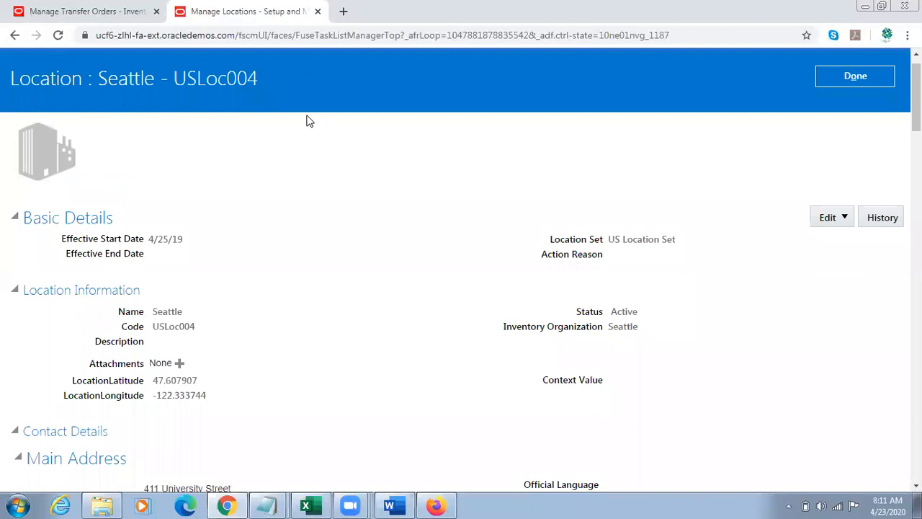
pyautogui.click(118, 12)
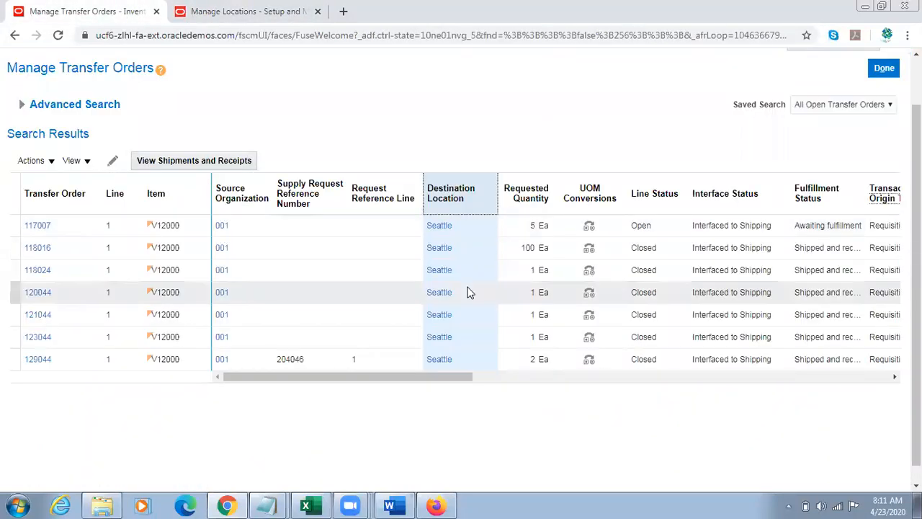
pyautogui.click(441, 226)
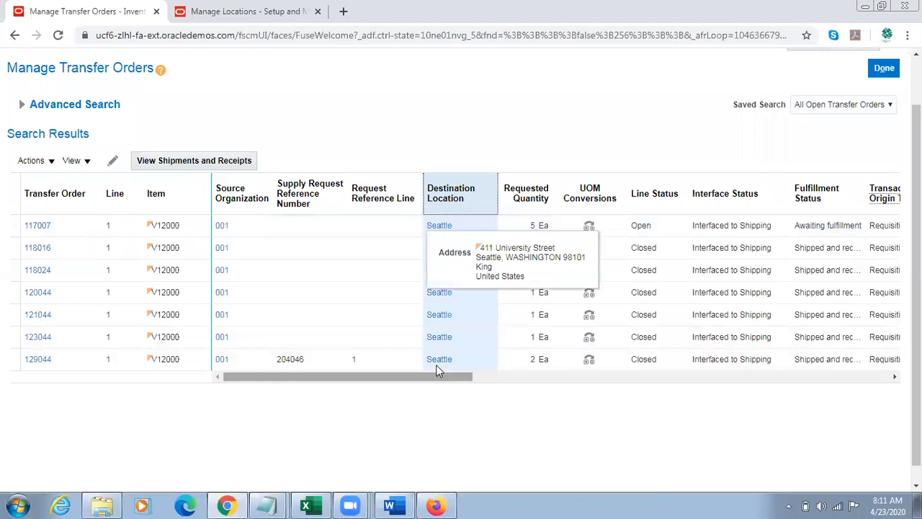
pyautogui.moveTo(366, 381)
pyautogui.mouseDown()
pyautogui.moveTo(506, 377)
pyautogui.moveTo(361, 364)
pyautogui.mouseUp()
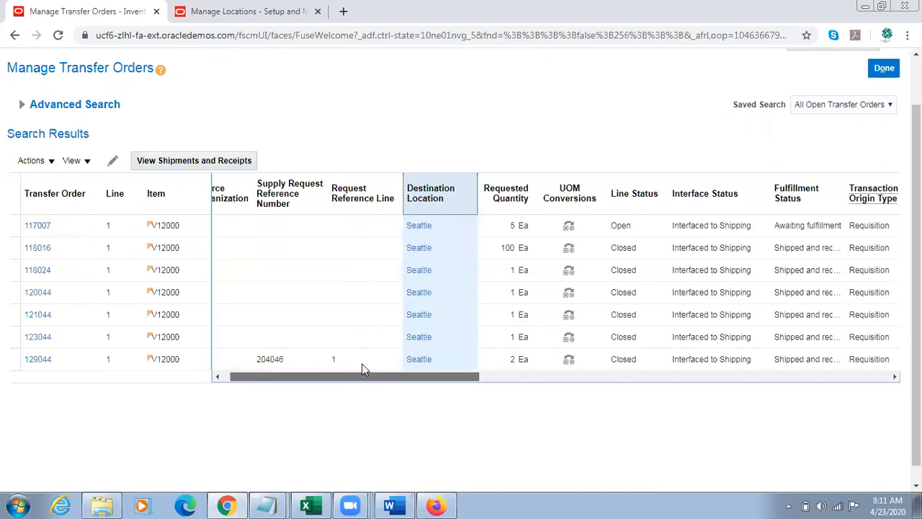
# Step: Go to Product Information Management from the home page and start creating an item
pyautogui.scroll(2, 729, 84)
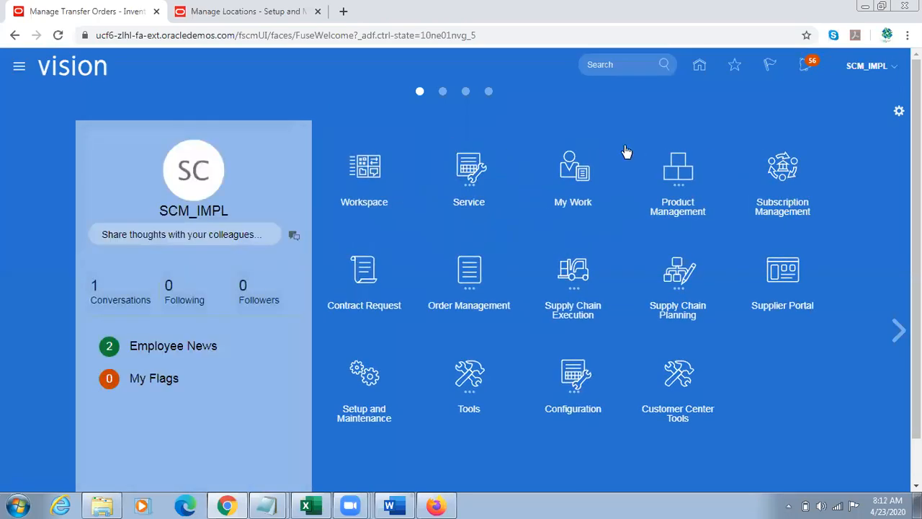
pyautogui.click(677, 172)
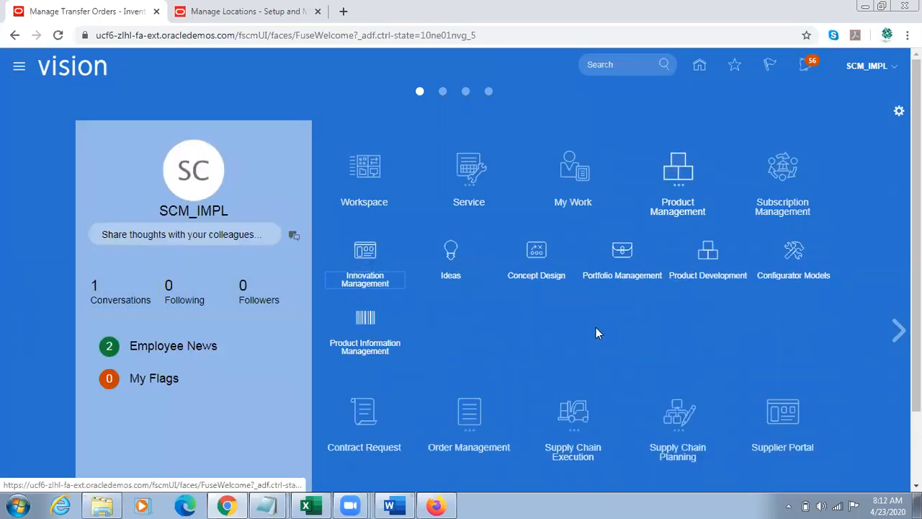
pyautogui.click(366, 317)
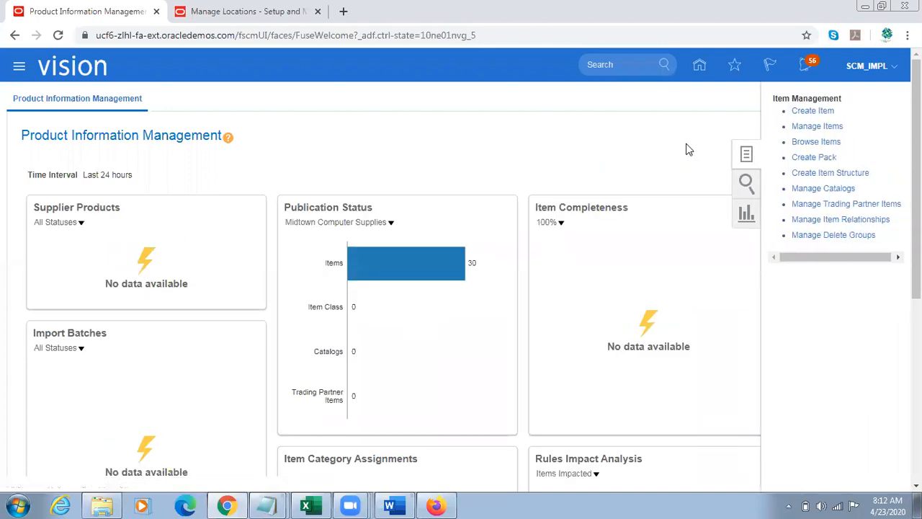
pyautogui.click(830, 113)
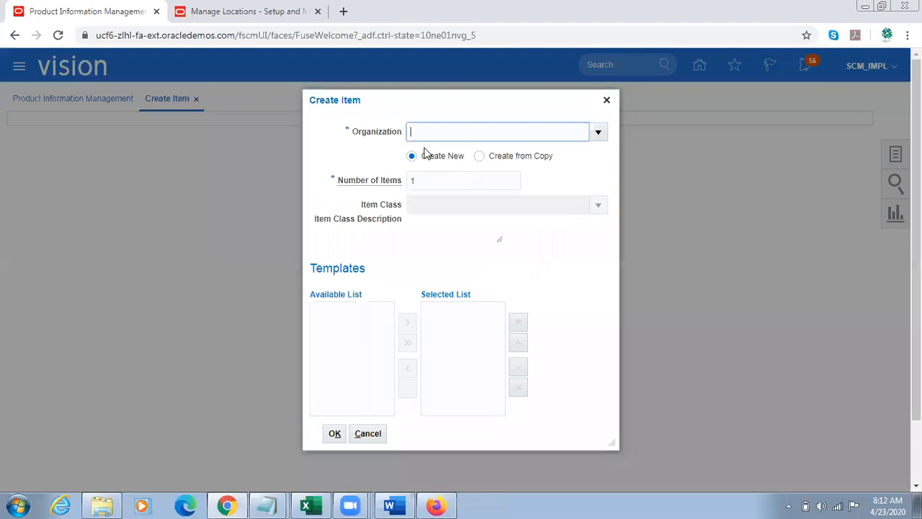
# Step: Set the new item's organization to 000 and its item class to Root Item Class
pyautogui.write('001')
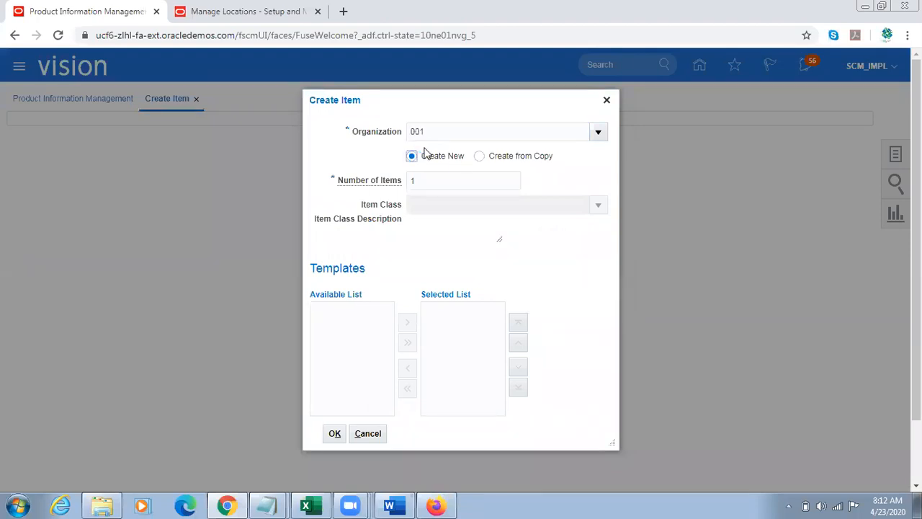
pyautogui.press('Tab')
pyautogui.click(595, 362)
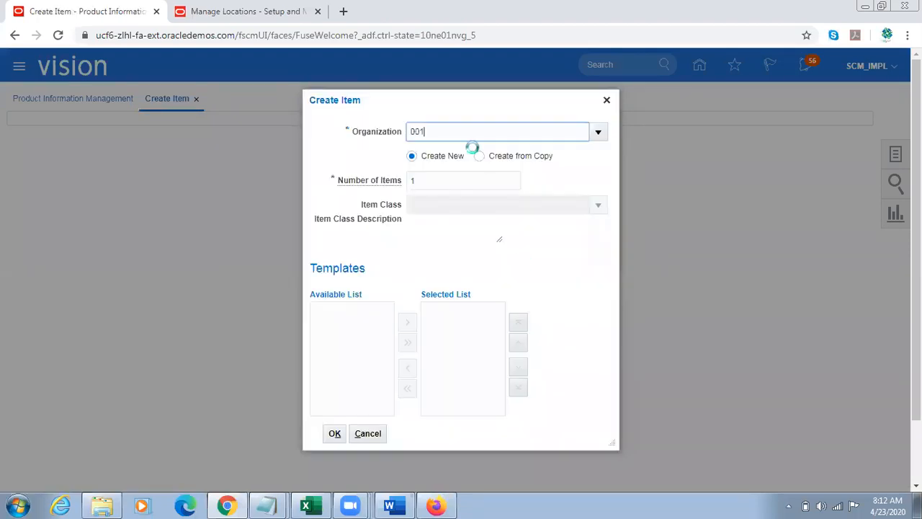
pyautogui.click(428, 204)
pyautogui.write('Root Item Class')
pyautogui.press('Tab')
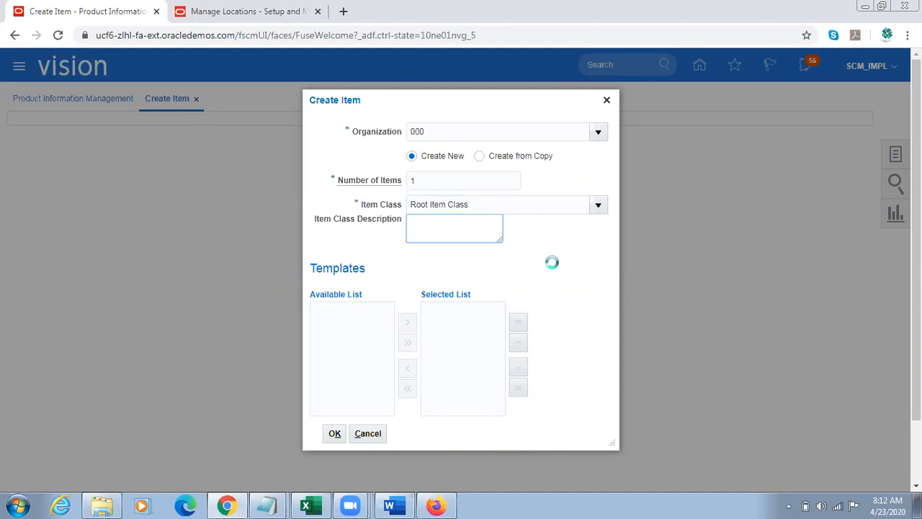
# Step: Replace the selected FG - Design Items template with the Purchased Item template and confirm the item creation options
pyautogui.click(483, 310)
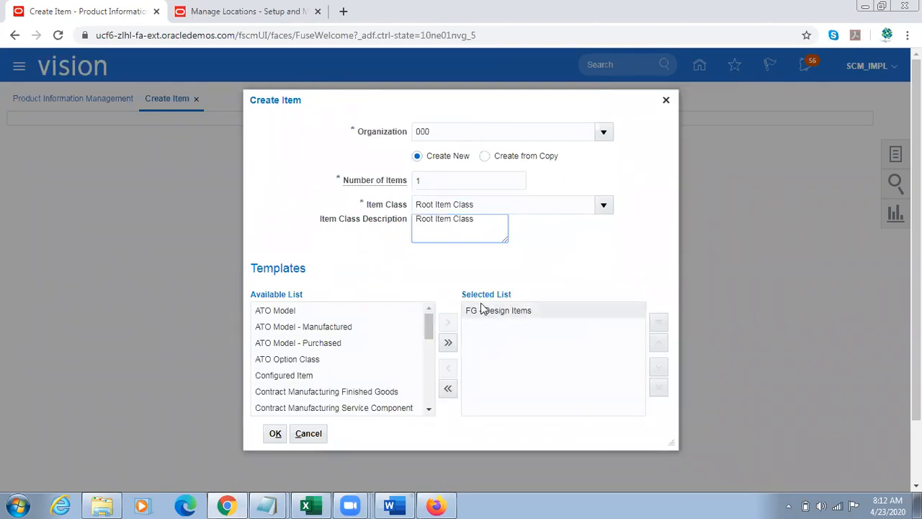
pyautogui.click(448, 370)
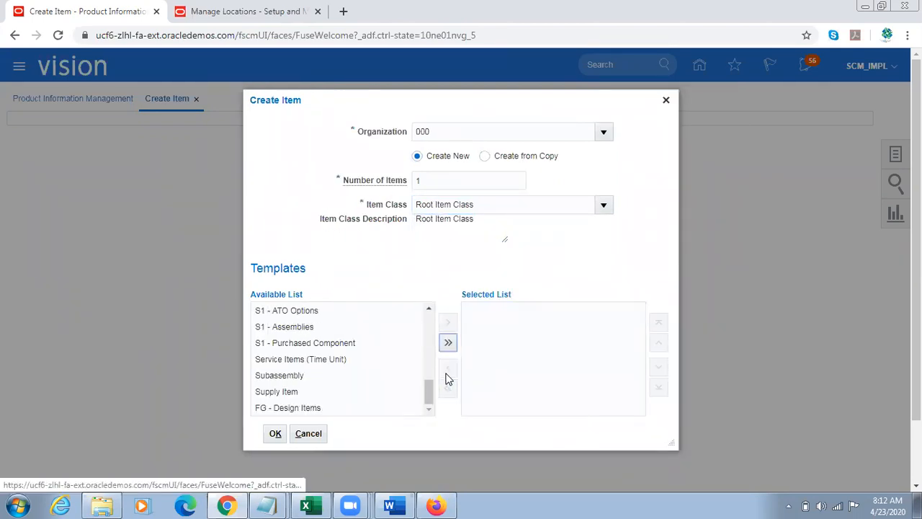
pyautogui.moveTo(428, 387); pyautogui.dragTo(427, 357)
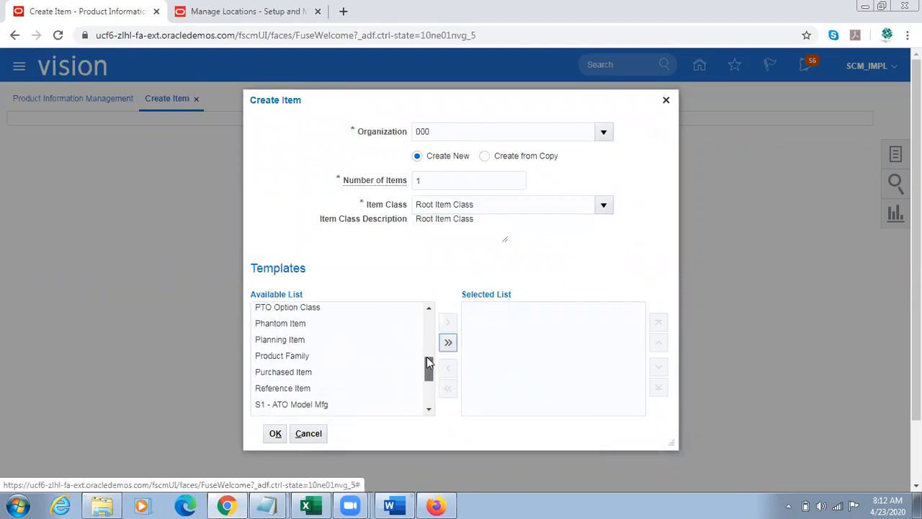
pyautogui.click(340, 373)
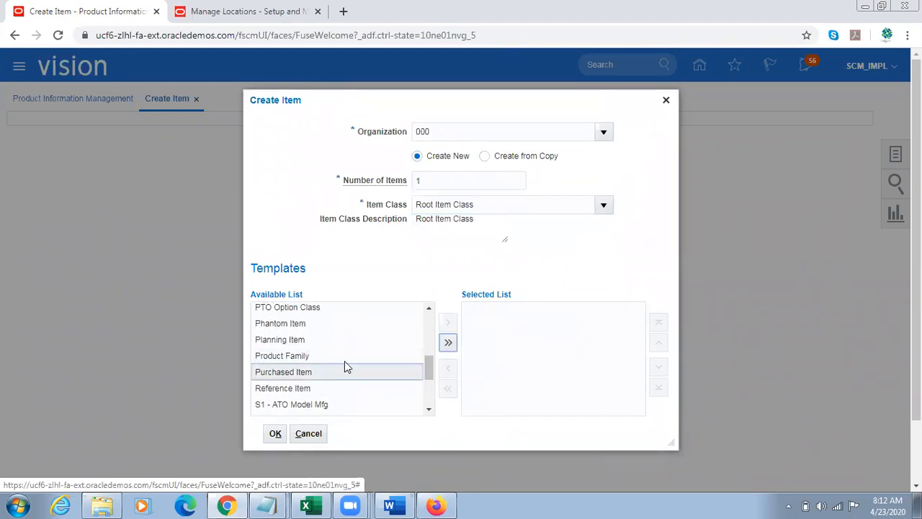
pyautogui.click(449, 322)
pyautogui.click(285, 433)
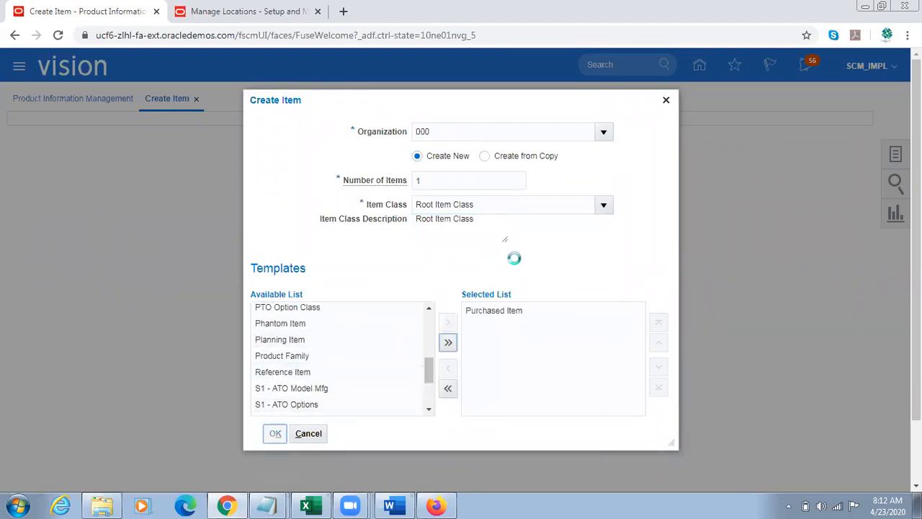
pyautogui.click(249, 301)
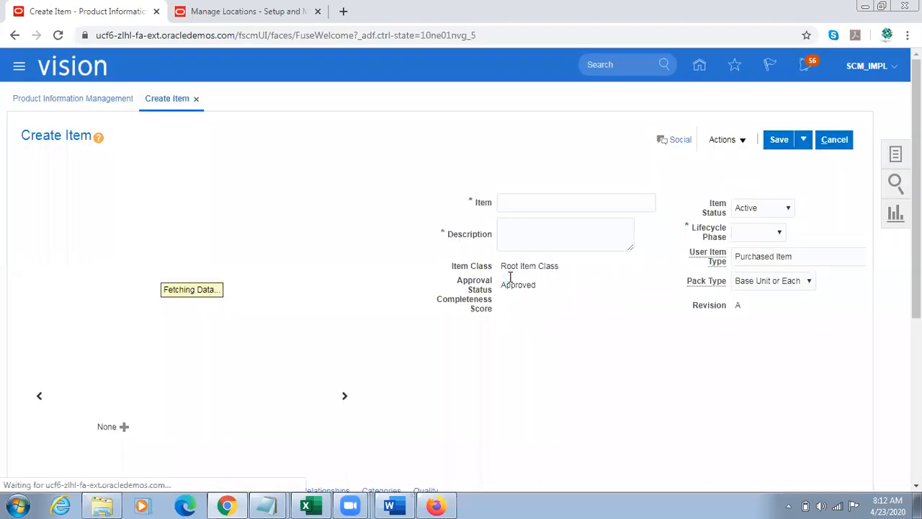
# Step: Name the item TL Sample Item, use the same text as its description, and set the lifecycle phase to Production
pyautogui.click(528, 203)
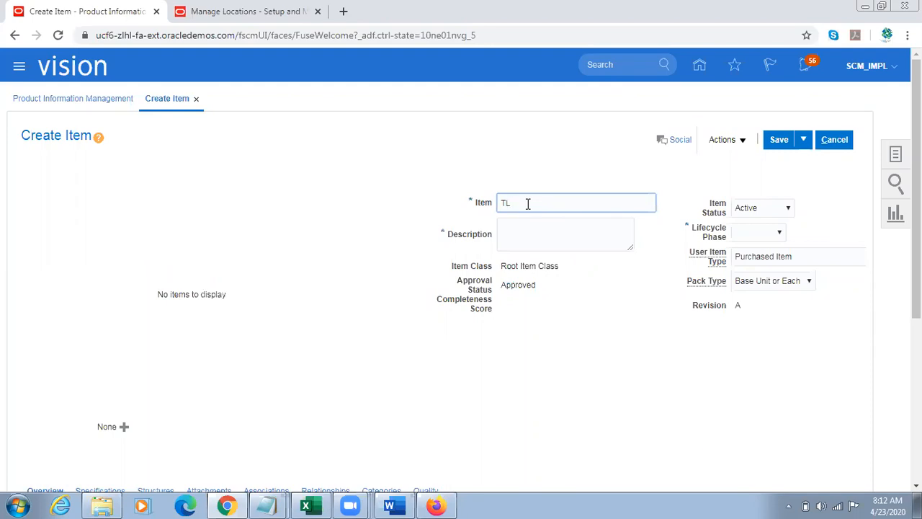
pyautogui.write('Sample Item')
pyautogui.hotkey('ctrl', 'a')
pyautogui.hotkey('ctrl', 'c')
pyautogui.press('Tab')
pyautogui.hotkey('ctrl', 'v')
pyautogui.click(771, 232)
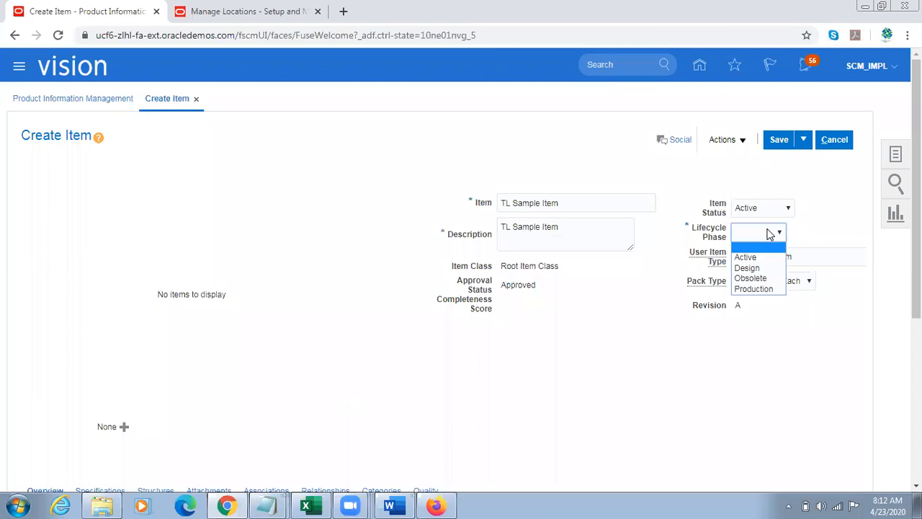
pyautogui.click(766, 289)
# Step: Set Internally Transferable to Yes in the item's Sales and Order Management specifications and check the Transfer Orders Enabled attribute
pyautogui.moveTo(917, 187); pyautogui.dragTo(916, 333)
pyautogui.click(101, 240)
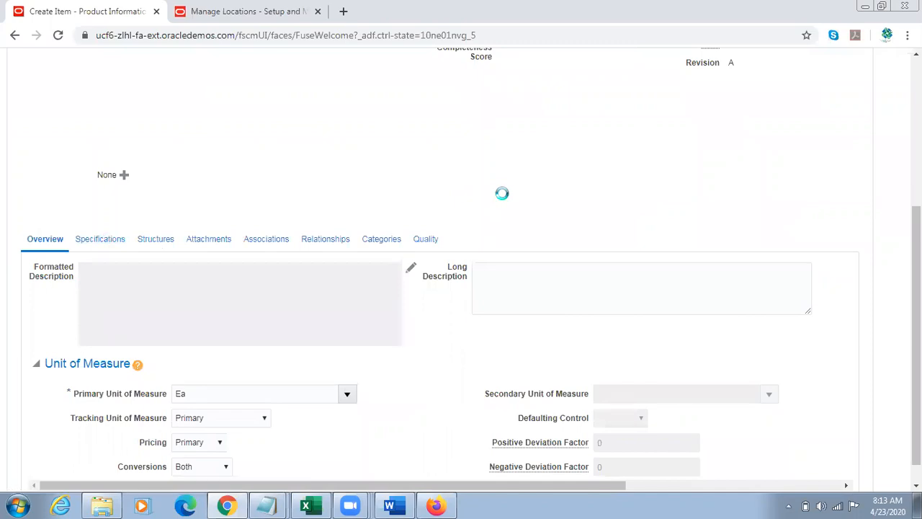
pyautogui.moveTo(916, 261); pyautogui.dragTo(916, 345)
pyautogui.click(78, 287)
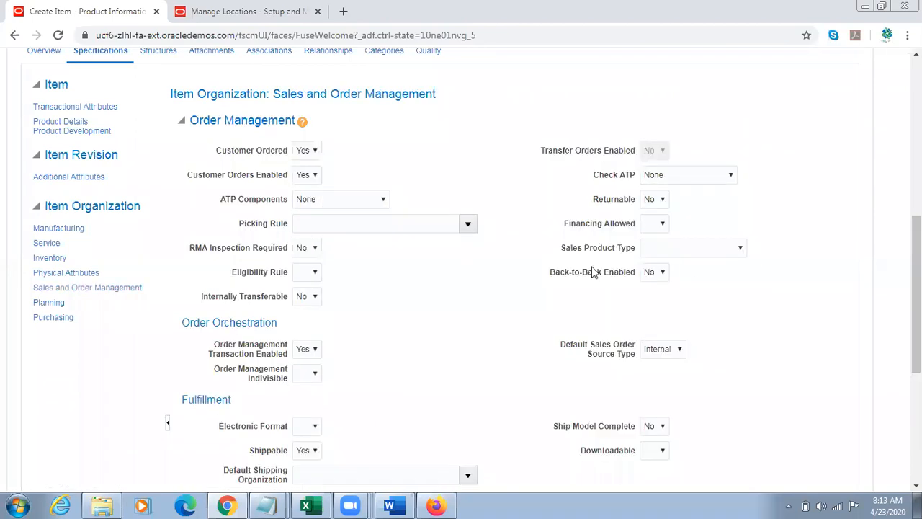
pyautogui.click(315, 296)
pyautogui.click(305, 324)
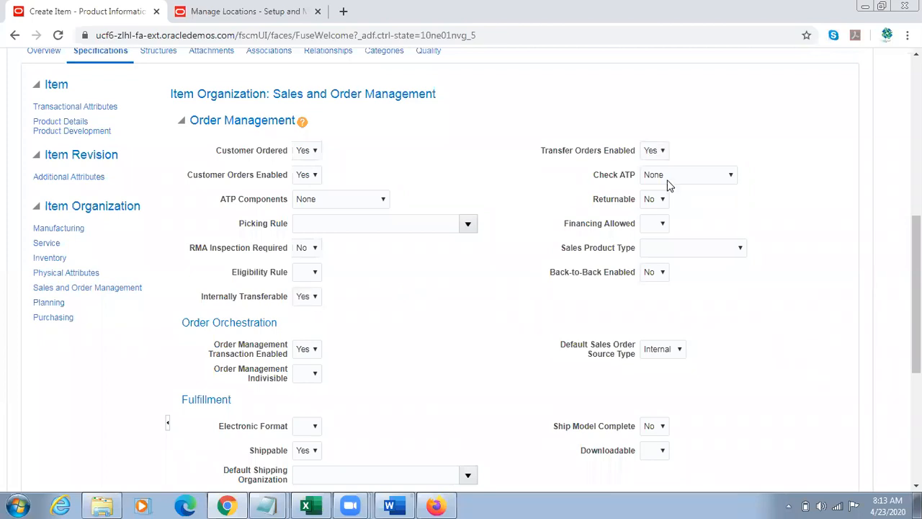
pyautogui.moveTo(564, 152); pyautogui.dragTo(616, 153)
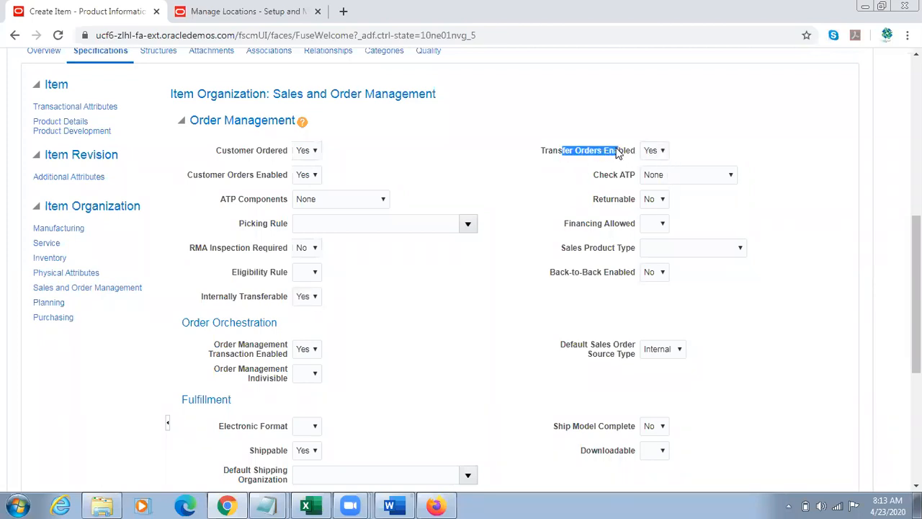
# Step: Set Internally Transferable to No, check how Transfer Orders Enabled responds, and set Internally Transferable back to Yes
pyautogui.click(304, 297)
pyautogui.click(303, 312)
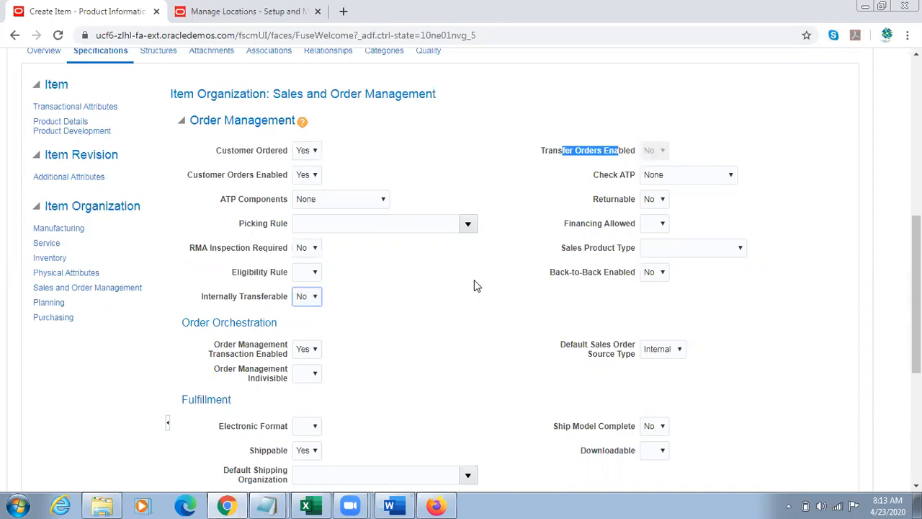
pyautogui.click(544, 254)
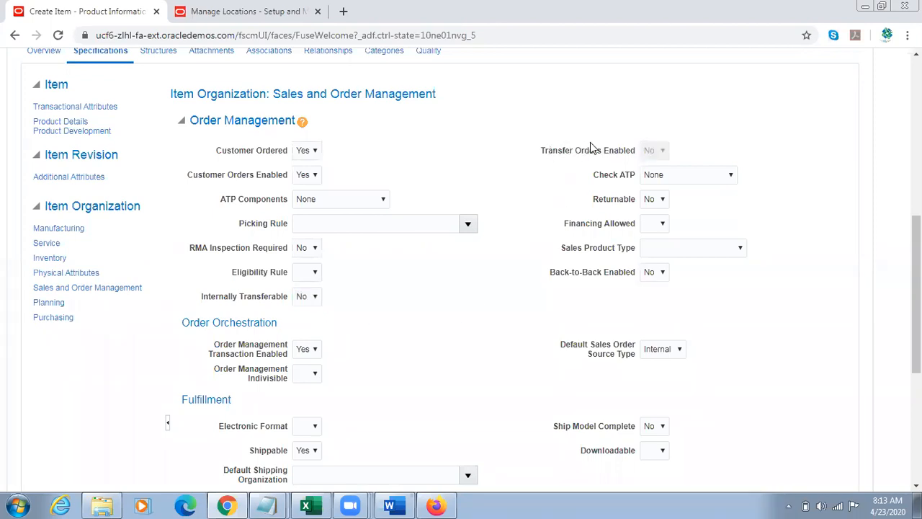
pyautogui.moveTo(636, 149); pyautogui.dragTo(549, 151)
pyautogui.click(311, 297)
pyautogui.click(304, 319)
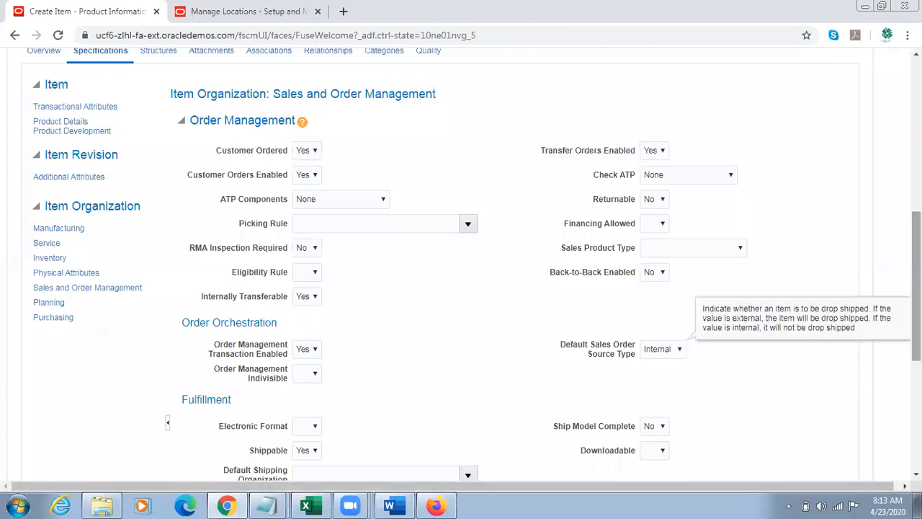
# Step: Look at the Default Sales Order Source Type options, and change the MPS MRP Planning Method in the item's Planning specifications
pyautogui.click(671, 350)
pyautogui.scroll(-1, 471, 267)
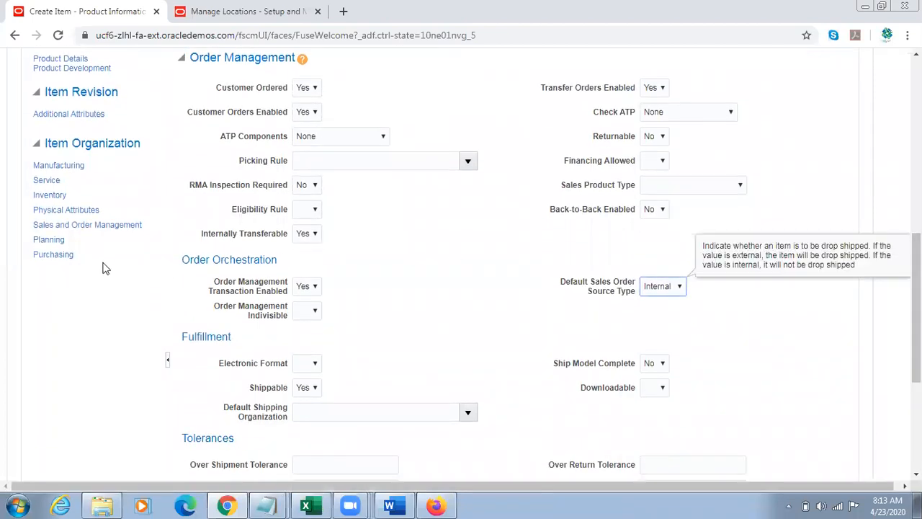
pyautogui.click(46, 241)
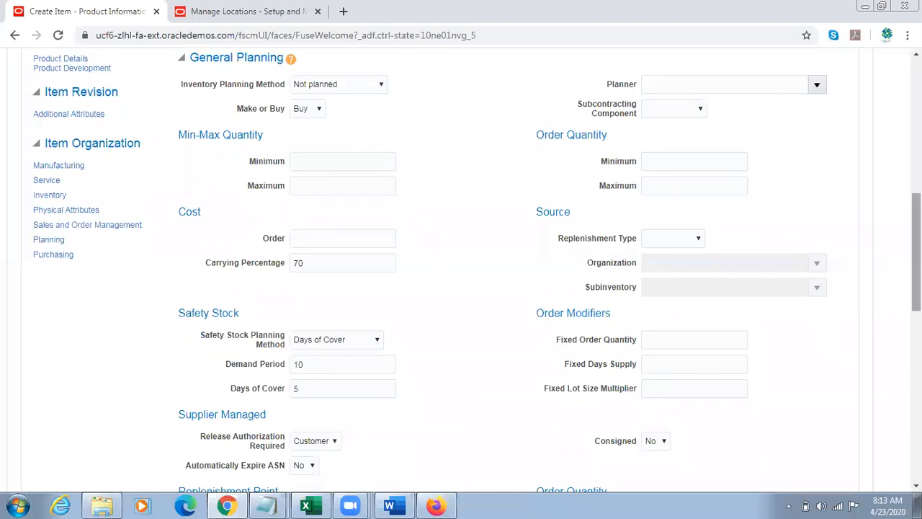
pyautogui.scroll(-5, 528, 314)
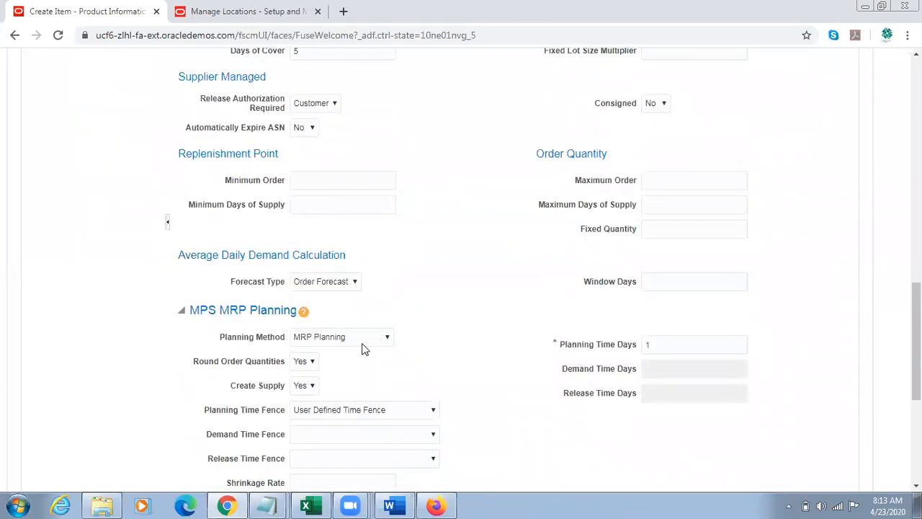
pyautogui.click(364, 343)
pyautogui.click(322, 403)
# Step: Search for organization 001 Seattle in the item's organization associations and assign it to the item
pyautogui.scroll(10, 455, 334)
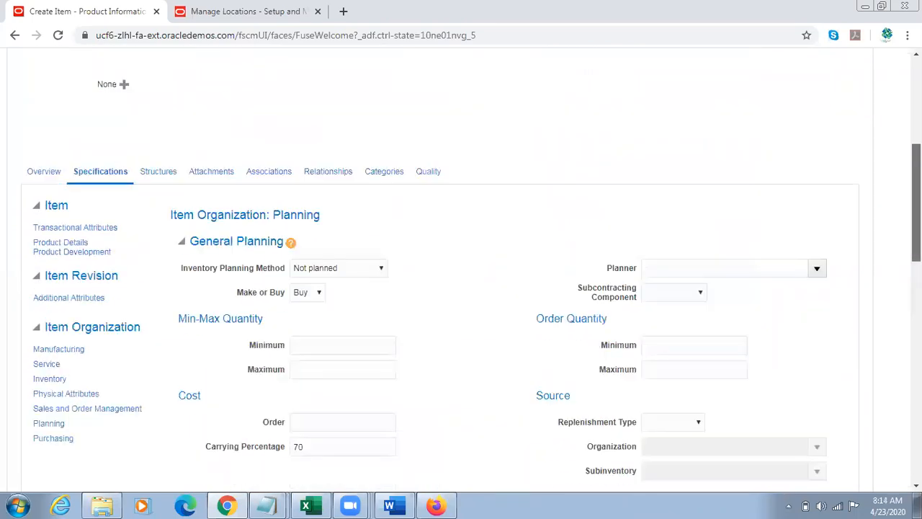
pyautogui.scroll(3, 751, 192)
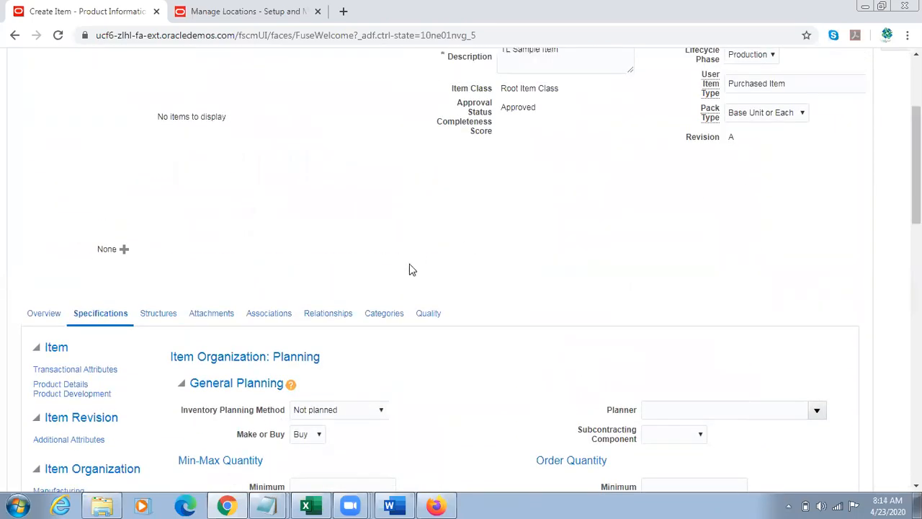
pyautogui.click(256, 313)
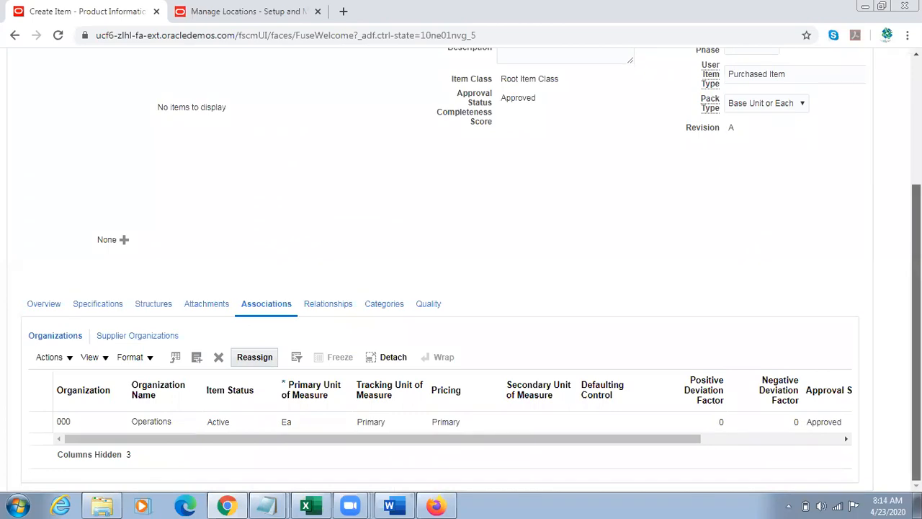
pyautogui.click(198, 358)
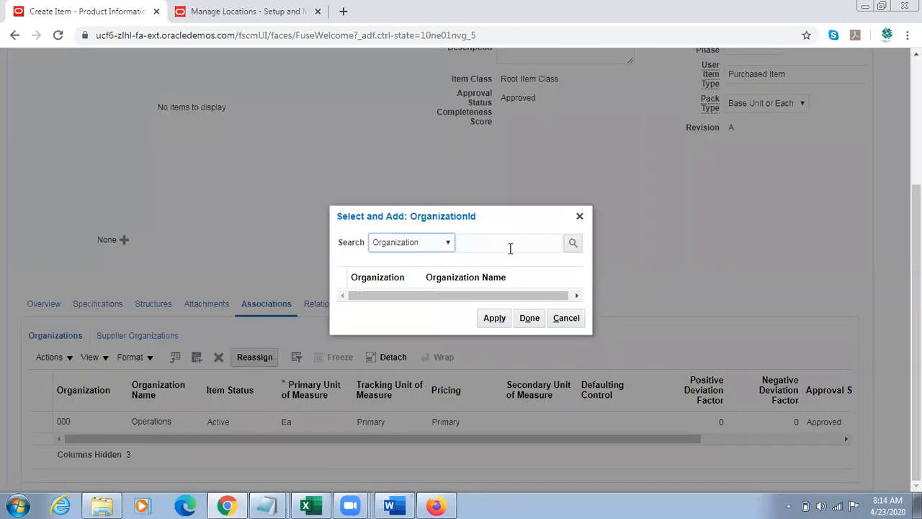
pyautogui.click(507, 246)
pyautogui.write('001')
pyautogui.press('Return')
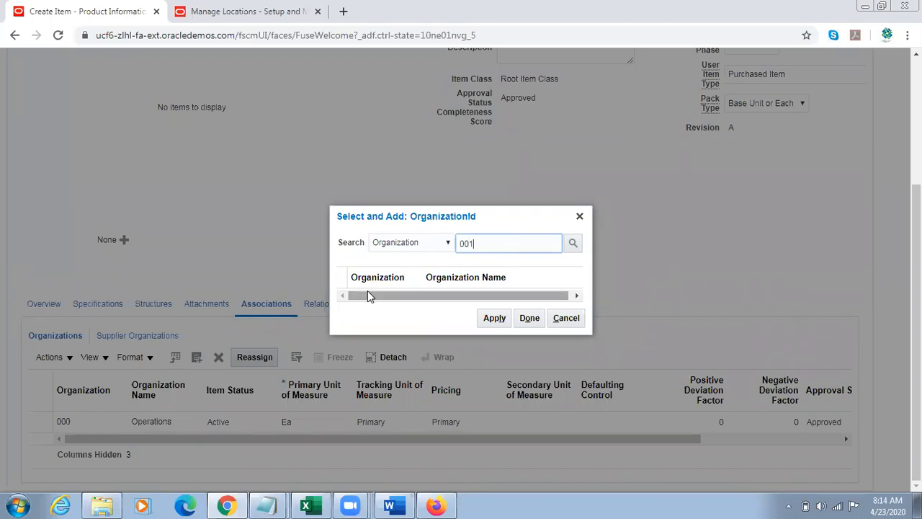
pyautogui.click(425, 287)
pyautogui.click(494, 330)
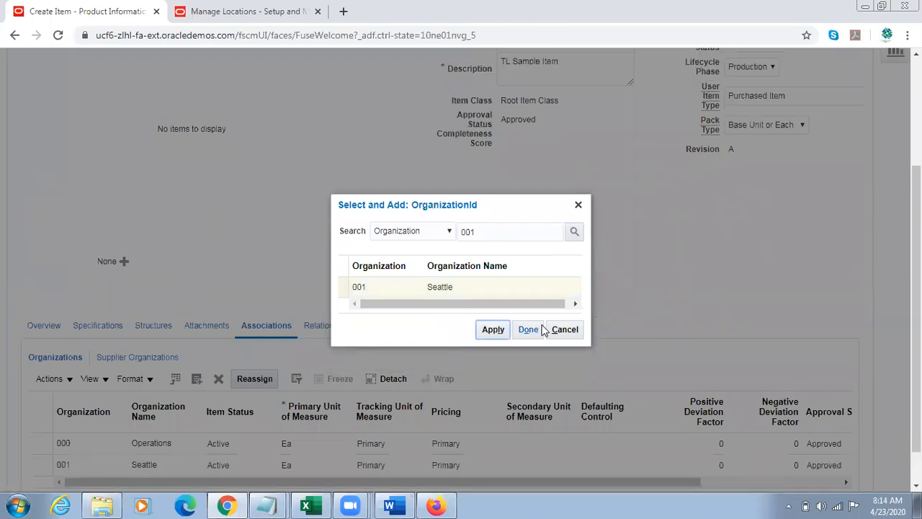
# Step: Search for organization 002 Atlanta in the item's organization associations, assign it to the item and review the assigned organizations
pyautogui.click(528, 329)
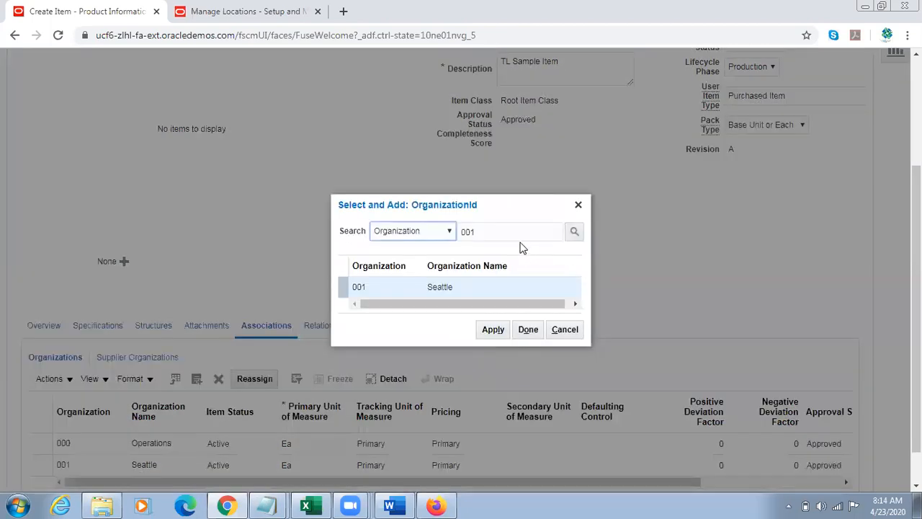
pyautogui.click(514, 237)
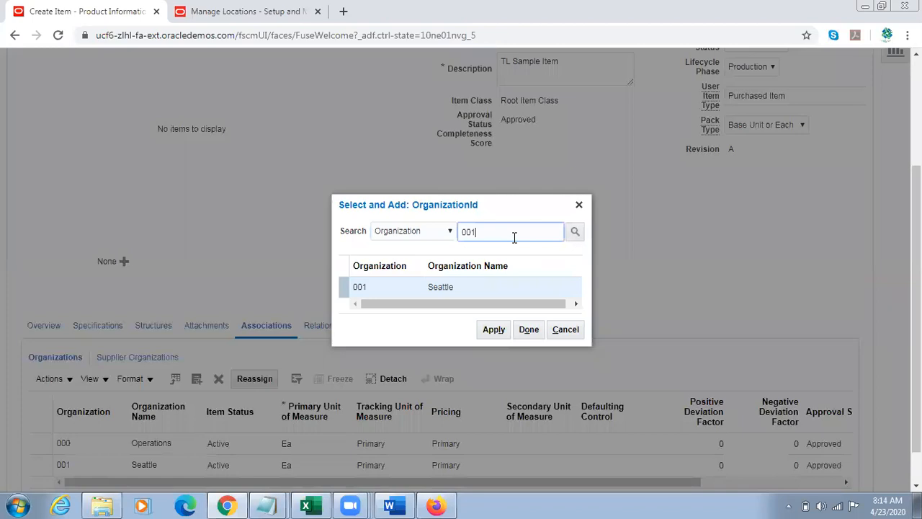
pyautogui.press('BackSpace')
pyautogui.write('2')
pyautogui.press('Return')
pyautogui.click(442, 287)
pyautogui.click(494, 329)
pyautogui.click(536, 330)
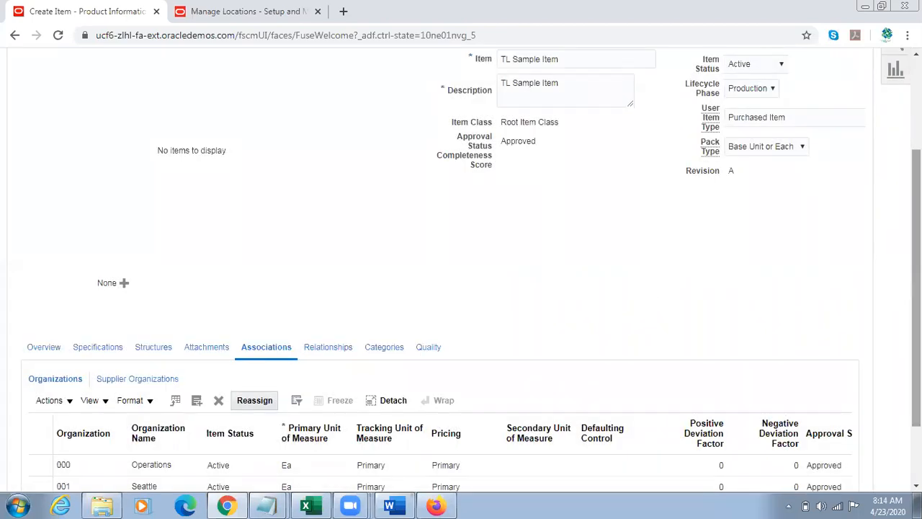
pyautogui.moveTo(916, 250); pyautogui.dragTo(917, 307)
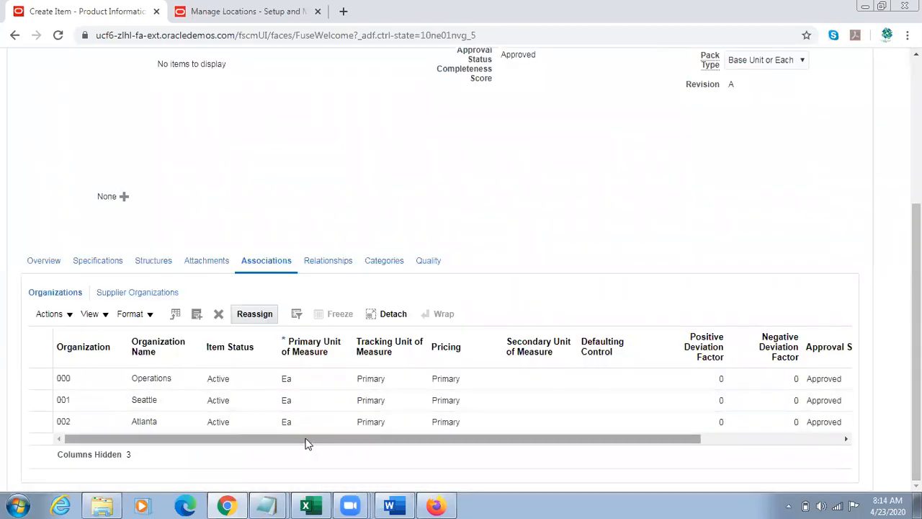
# Step: In Notepad, add a heading line with 001 Seattle above Source and 002 Atlanta above Target
pyautogui.moveTo(269, 502)
pyautogui.click(266, 475)
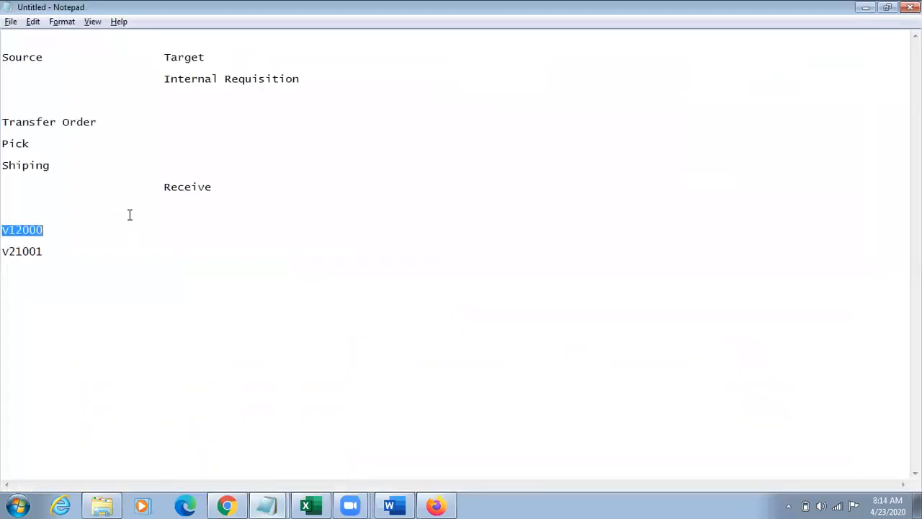
pyautogui.click(26, 39)
pyautogui.press('Return')
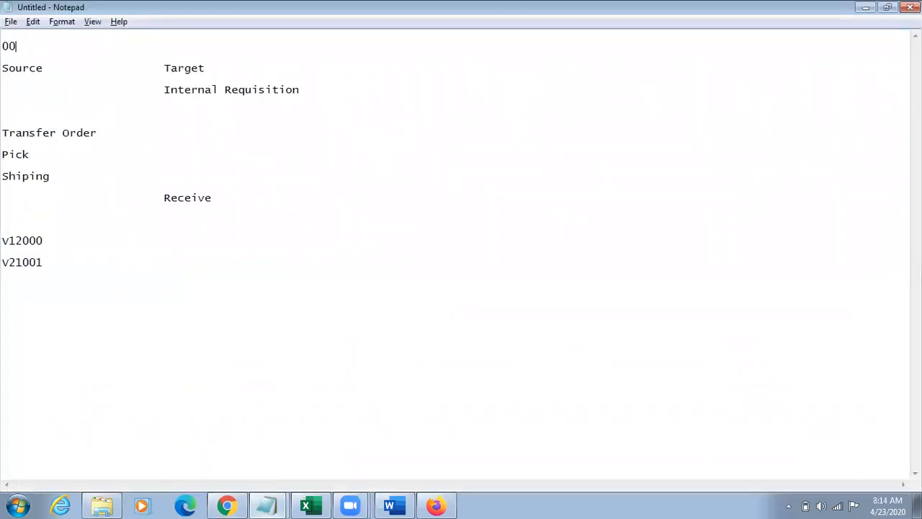
pyautogui.write('001 e')
pyautogui.write('eattle')
pyautogui.write('2')
pyautogui.write(' Alt')
pyautogui.press('BackSpace')
pyautogui.press('BackSpace')
pyautogui.write('tlanta')
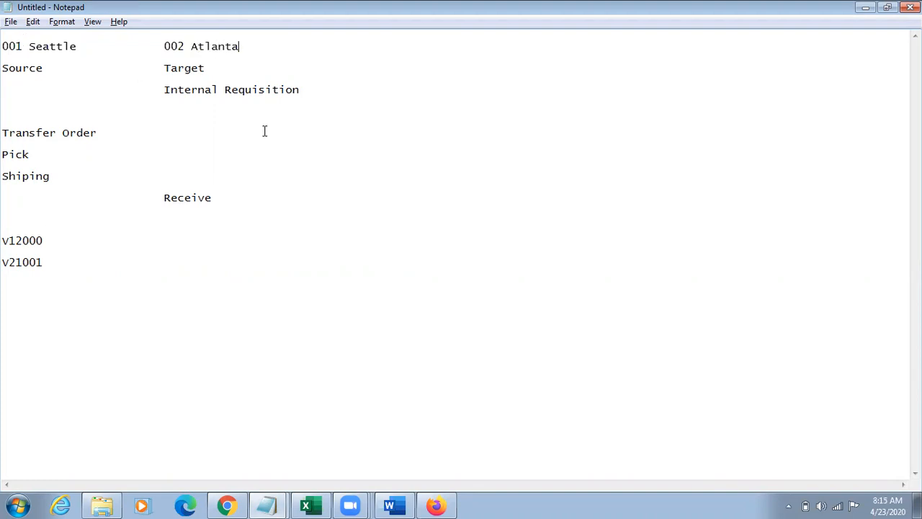
# Step: Return to the Create Item page in Chrome, then save and close TL Sample Item
pyautogui.hotkey('alt', 'Tab')
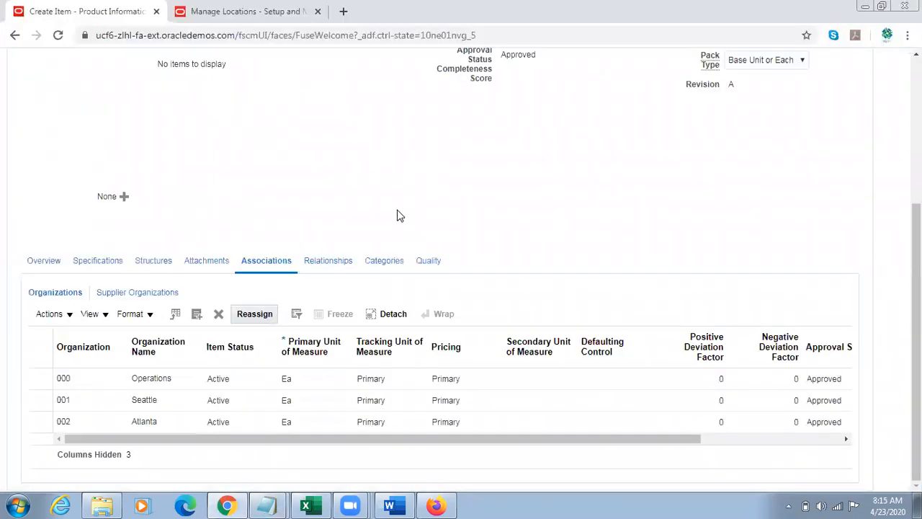
pyautogui.scroll(3, 461, 274)
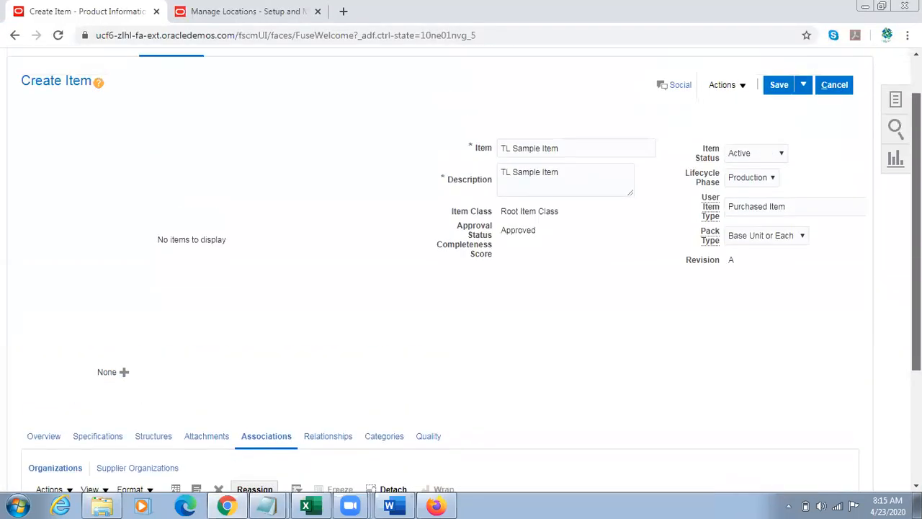
pyautogui.click(804, 106)
pyautogui.click(793, 127)
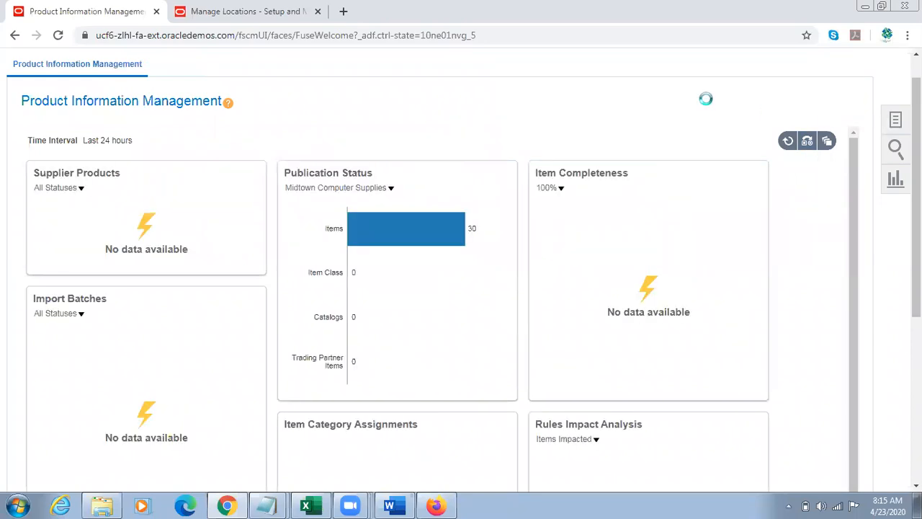
# Step: Open Manage Items and search for items whose name starts with TL Sample Item
pyautogui.click(823, 93)
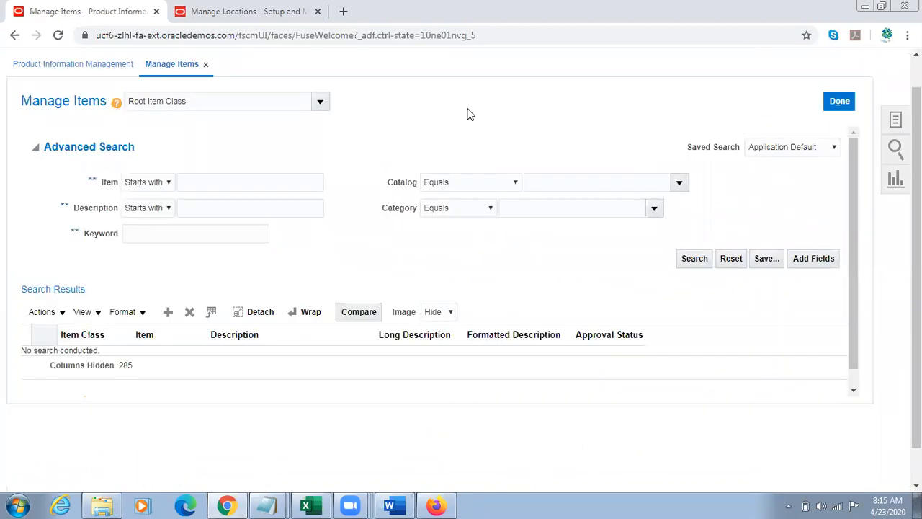
pyautogui.click(219, 184)
pyautogui.write('TL Sample  Item')
pyautogui.click(695, 262)
pyautogui.click(221, 184)
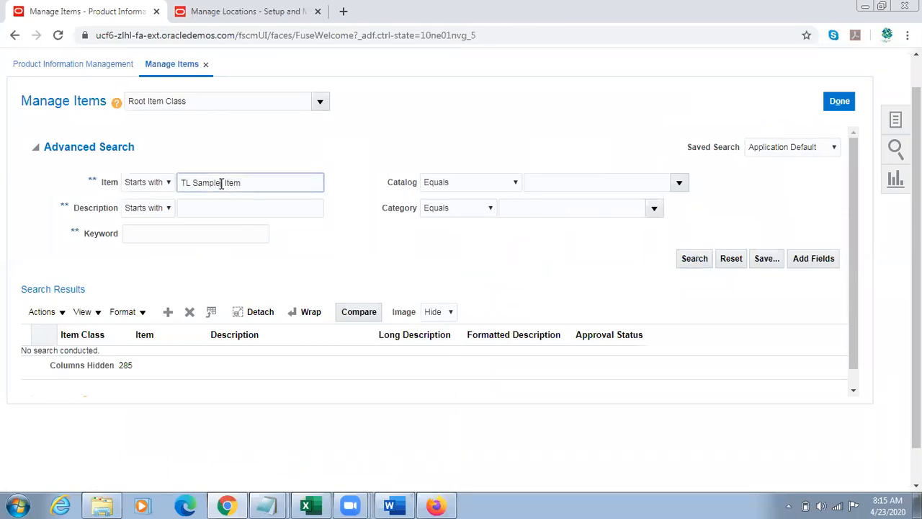
pyautogui.press('BackSpace')
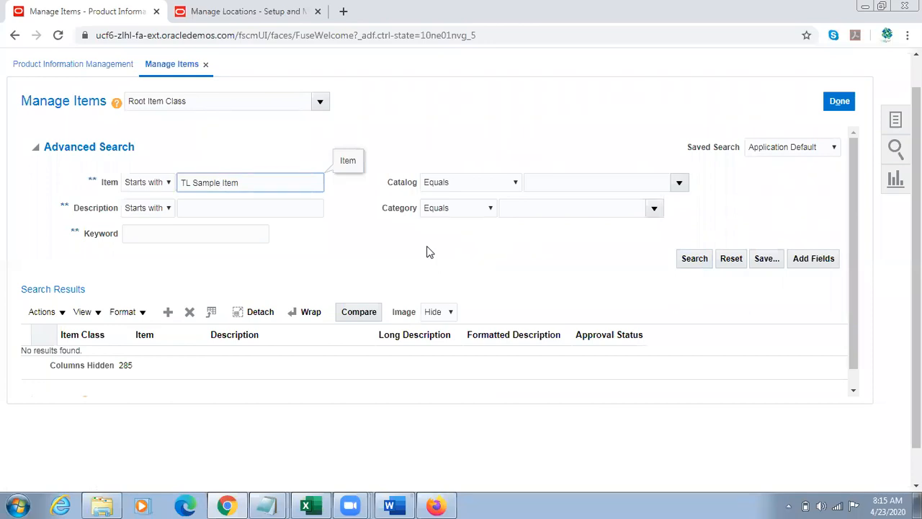
pyautogui.click(692, 260)
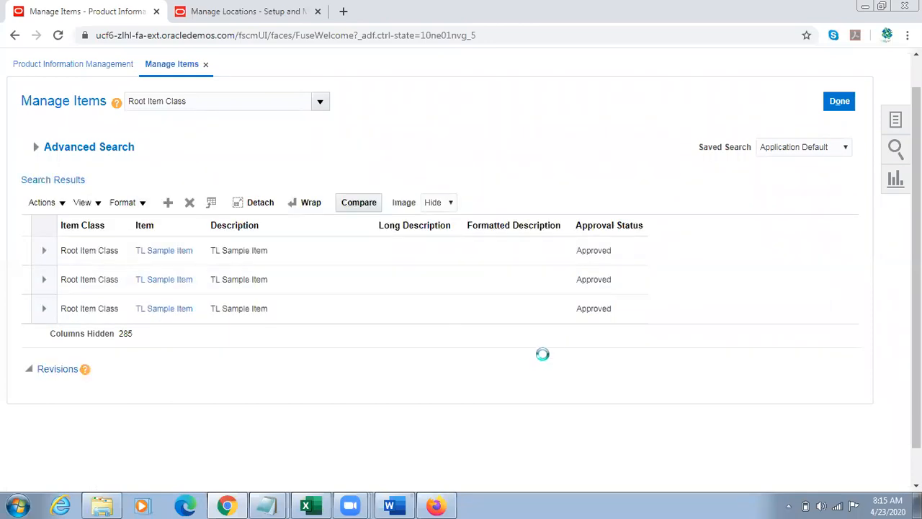
# Step: Open TL Sample Item for organization 001 and check Internally Transferable and Transfer Orders Enabled in its Sales and Order Management specifications
pyautogui.click(153, 285)
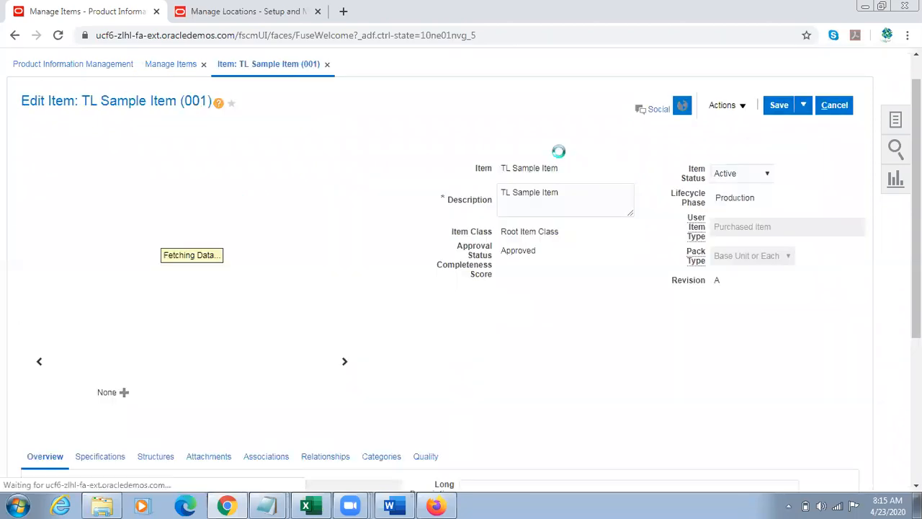
pyautogui.doubleClick(197, 103)
pyautogui.scroll(-3, 310, 247)
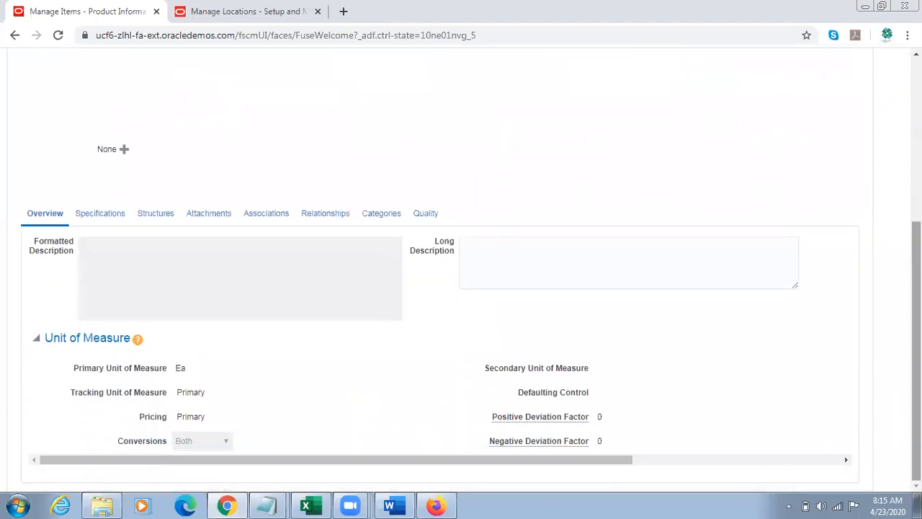
pyautogui.click(108, 212)
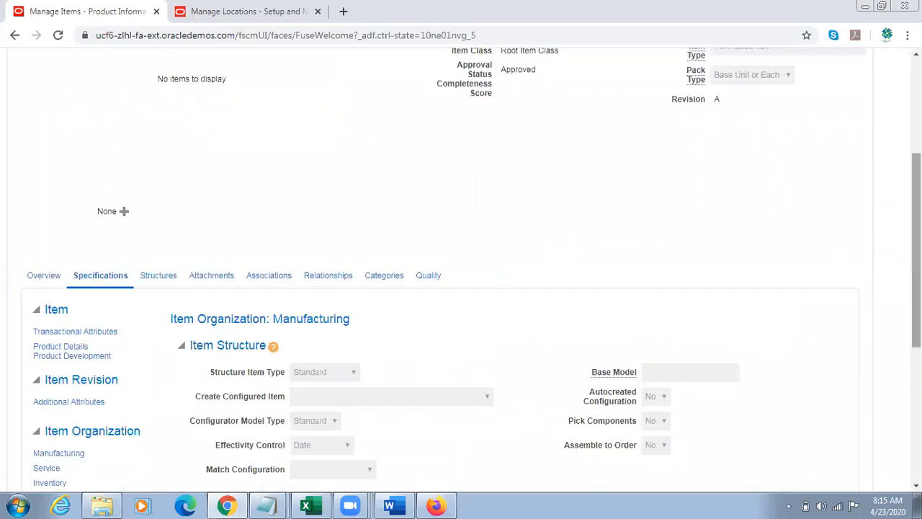
pyautogui.scroll(-3, 602, 352)
pyautogui.click(101, 315)
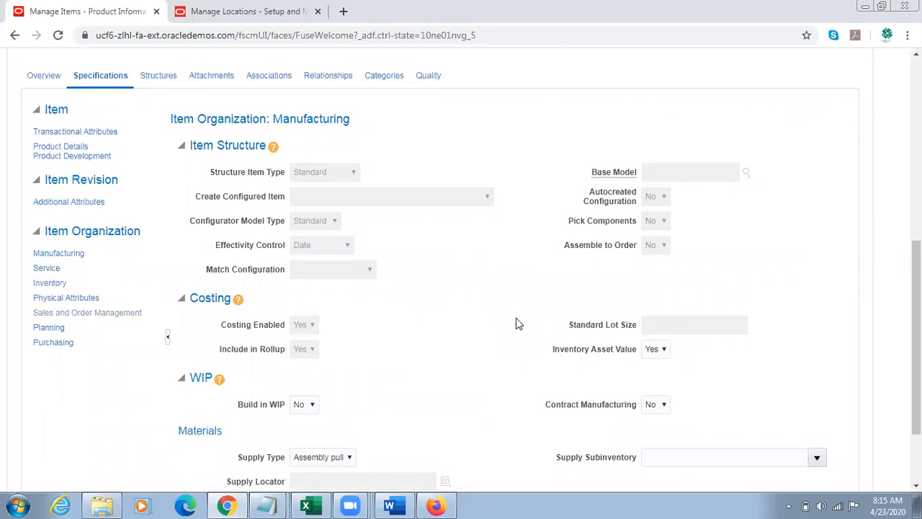
pyautogui.moveTo(220, 322); pyautogui.dragTo(276, 323)
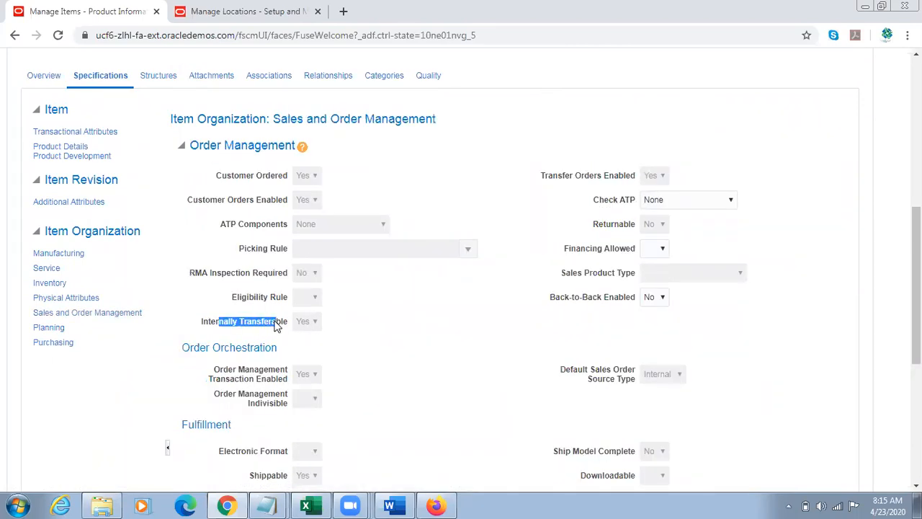
pyautogui.moveTo(552, 175); pyautogui.dragTo(703, 181)
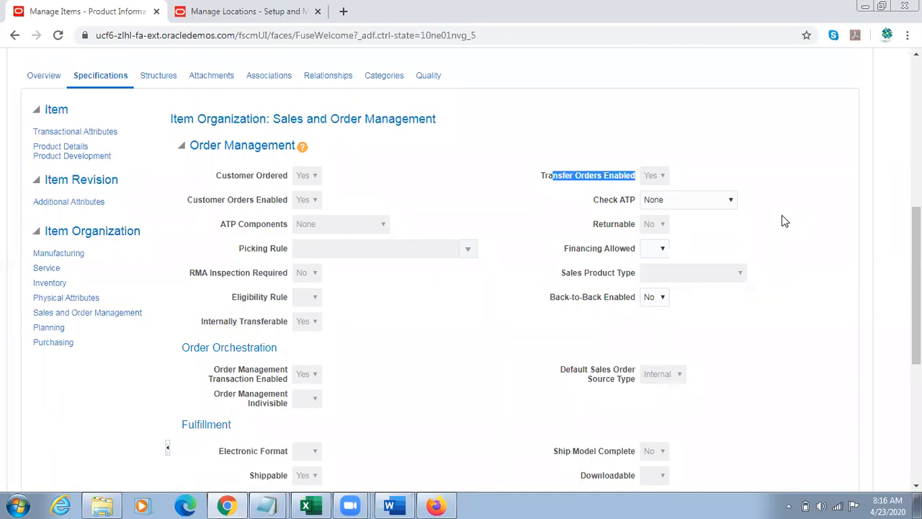
# Step: Save and close the TL Sample Item record for organization 001
pyautogui.scroll(6, 916, 281)
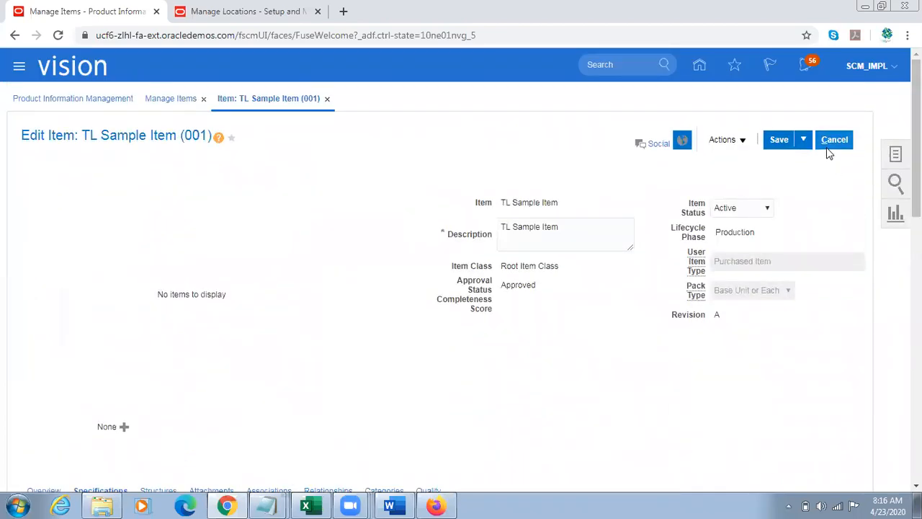
pyautogui.click(803, 139)
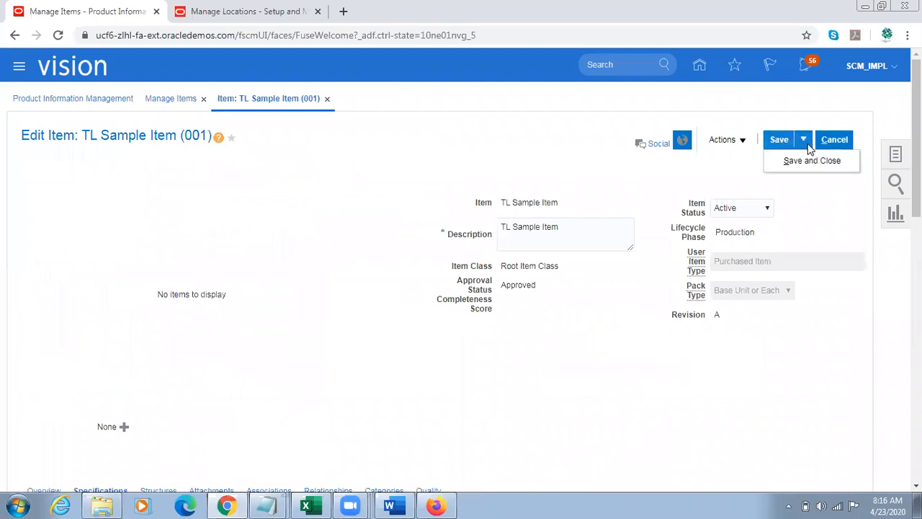
pyautogui.click(787, 158)
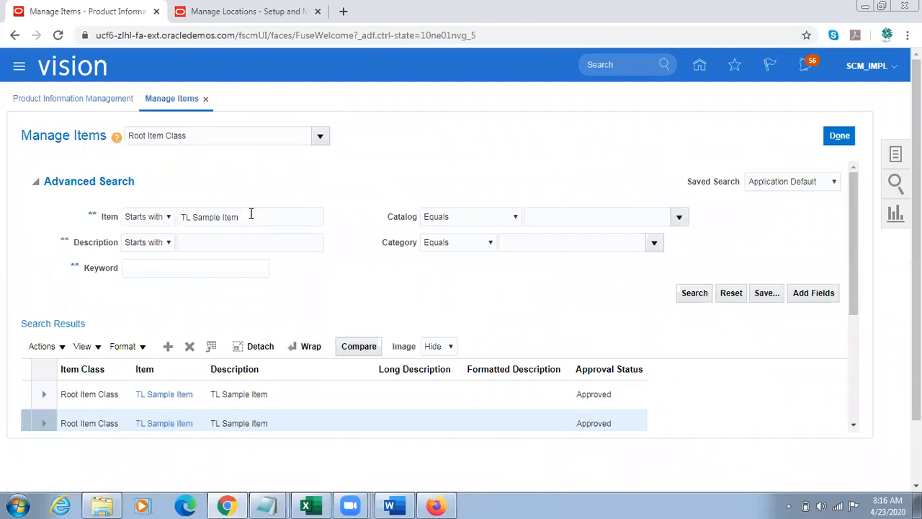
# Step: Copy the item name from the item search, switch to Firefox and enter TL Sample Item on a new requisition line
pyautogui.tripleClick(250, 216)
pyautogui.hotkey('ctrl', 'c')
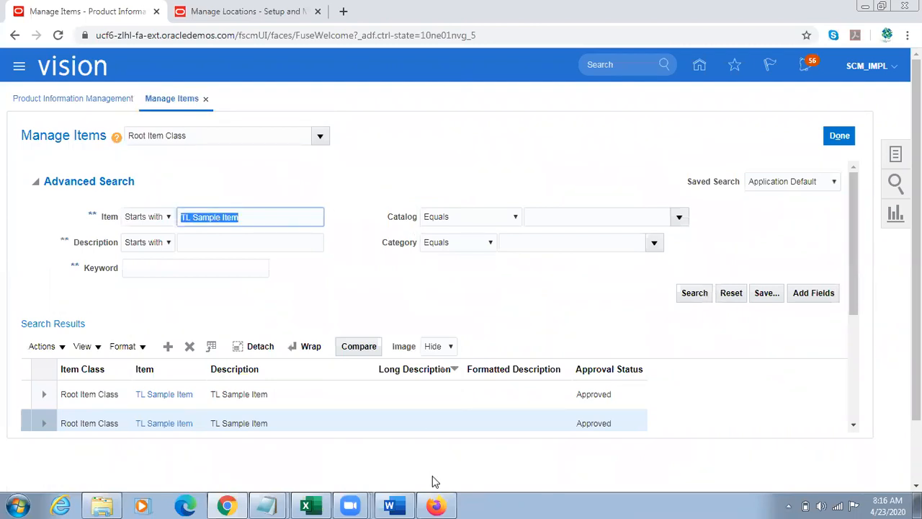
pyautogui.click(435, 504)
pyautogui.click(827, 113)
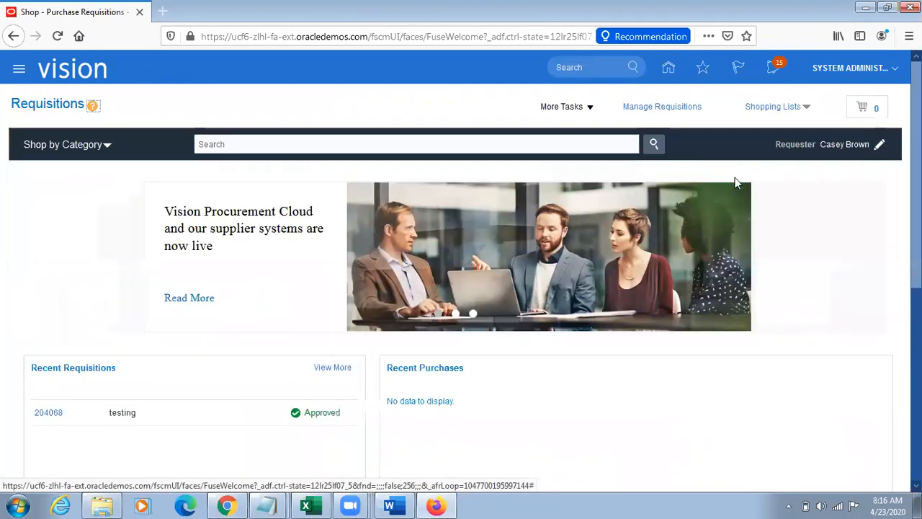
pyautogui.click(590, 112)
pyautogui.click(583, 127)
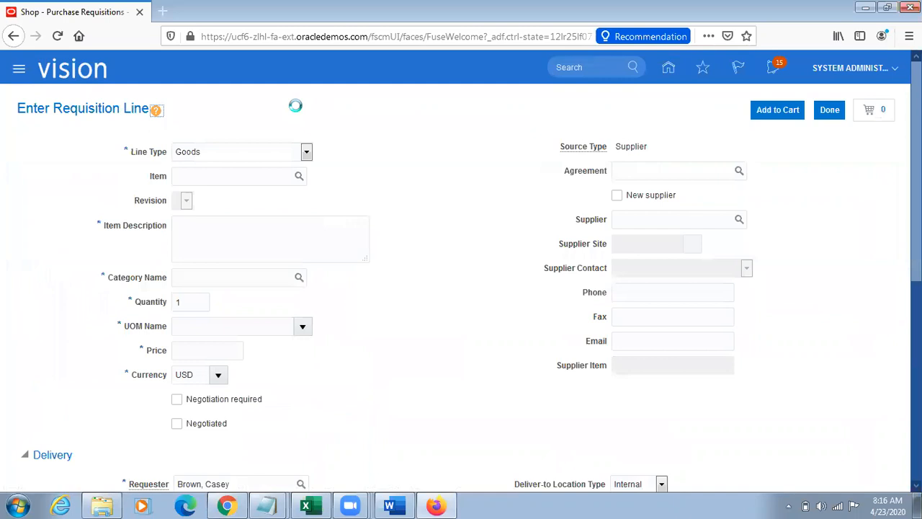
pyautogui.click(209, 179)
pyautogui.hotkey('ctrl', 'v')
pyautogui.press('Tab')
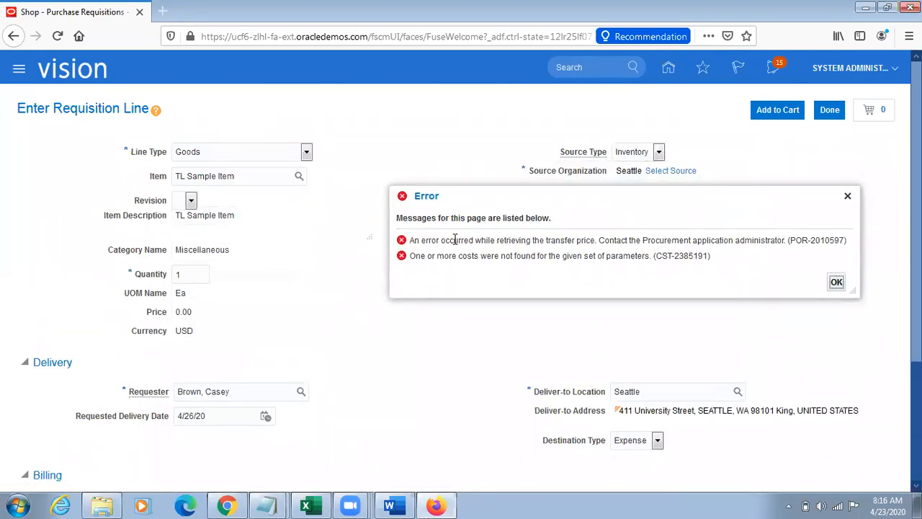
# Step: Read the transfer price and missing cost error messages on the requisition line and close the error dialog
pyautogui.moveTo(448, 256); pyautogui.dragTo(665, 266)
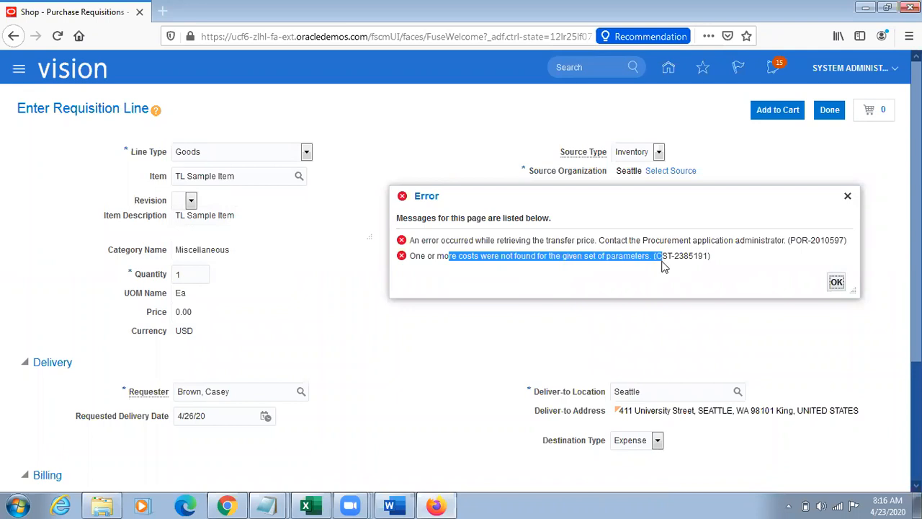
pyautogui.moveTo(487, 240); pyautogui.dragTo(569, 241)
pyautogui.moveTo(474, 256); pyautogui.dragTo(605, 256)
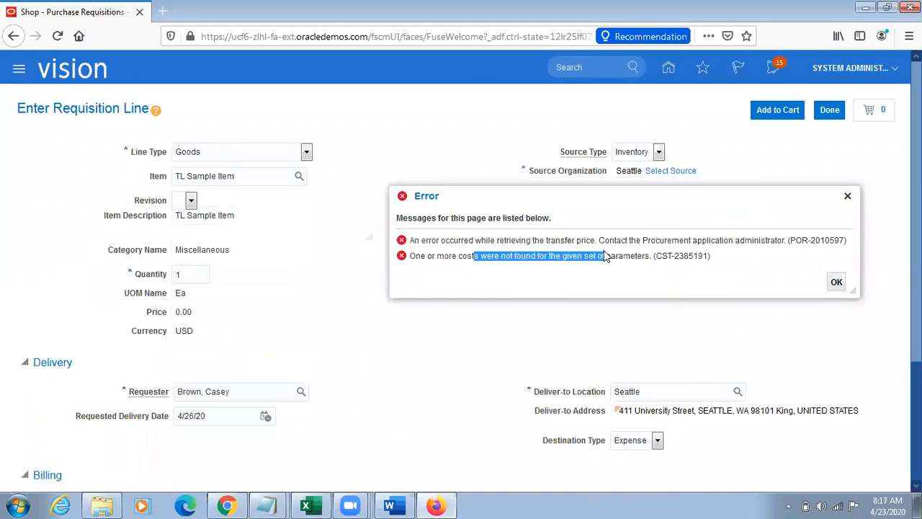
pyautogui.click(848, 196)
# Step: Examine the Source Organization and Deliver-to Location of the requisition line
pyautogui.moveTo(570, 174); pyautogui.dragTo(551, 173)
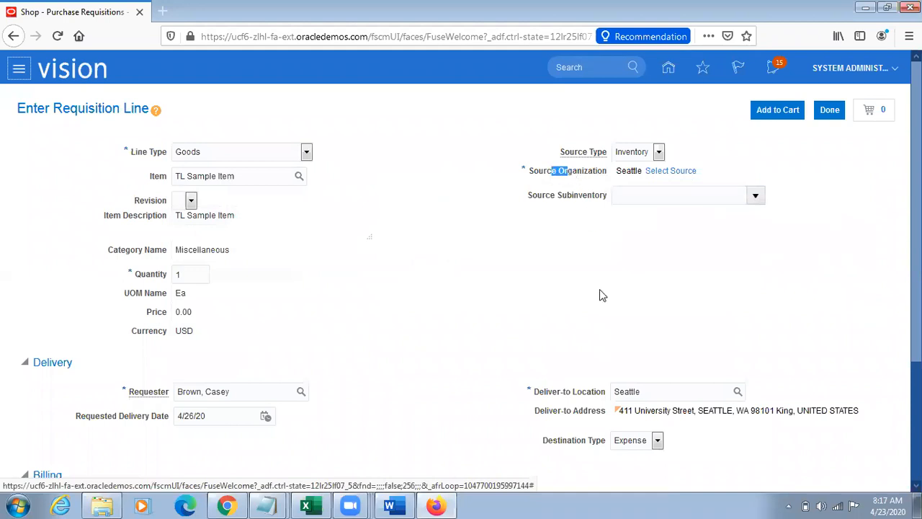
pyautogui.moveTo(534, 391); pyautogui.dragTo(600, 391)
pyautogui.click(661, 291)
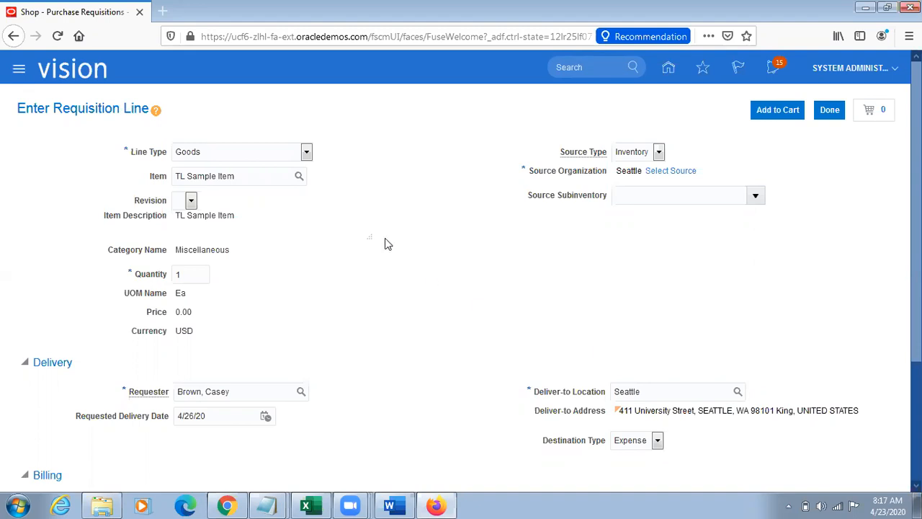
# Step: Switch to Chrome, go to the Manage Locations page and leave it to return to Setup and Maintenance
pyautogui.click(228, 506)
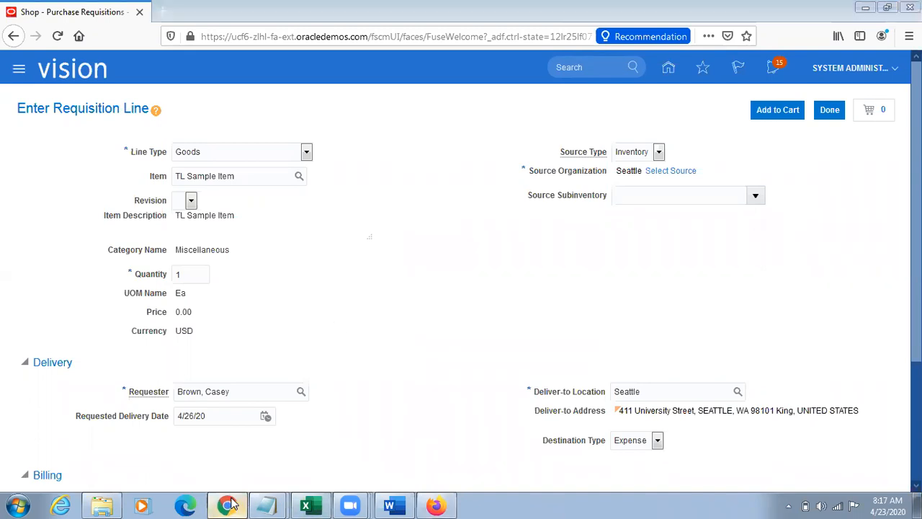
pyautogui.click(897, 153)
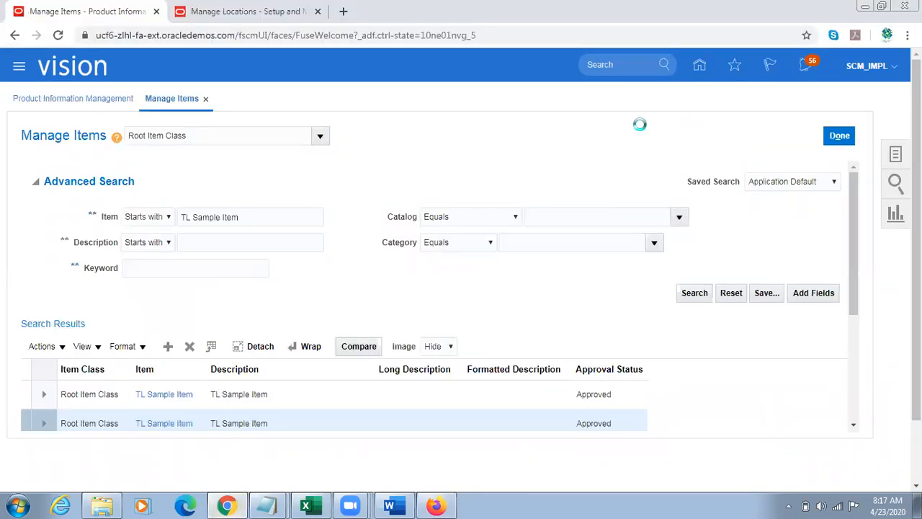
pyautogui.click(536, 139)
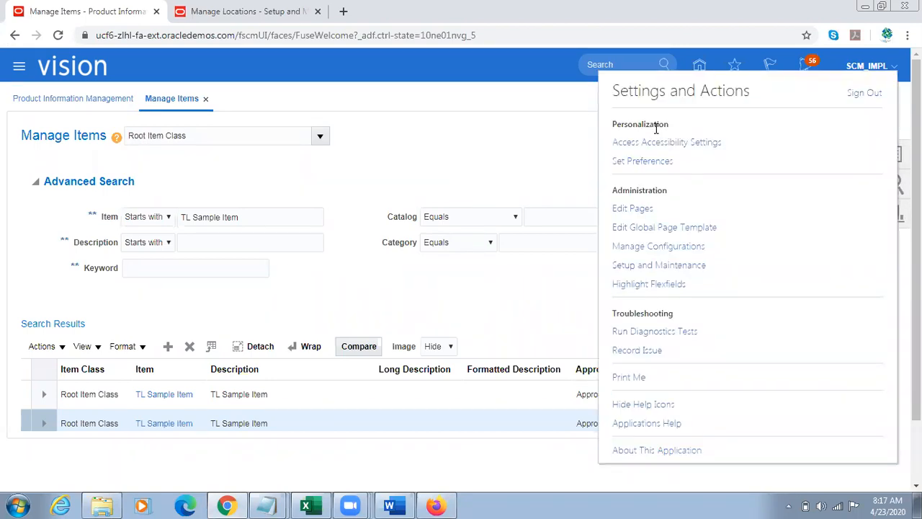
pyautogui.click(248, 11)
pyautogui.click(862, 80)
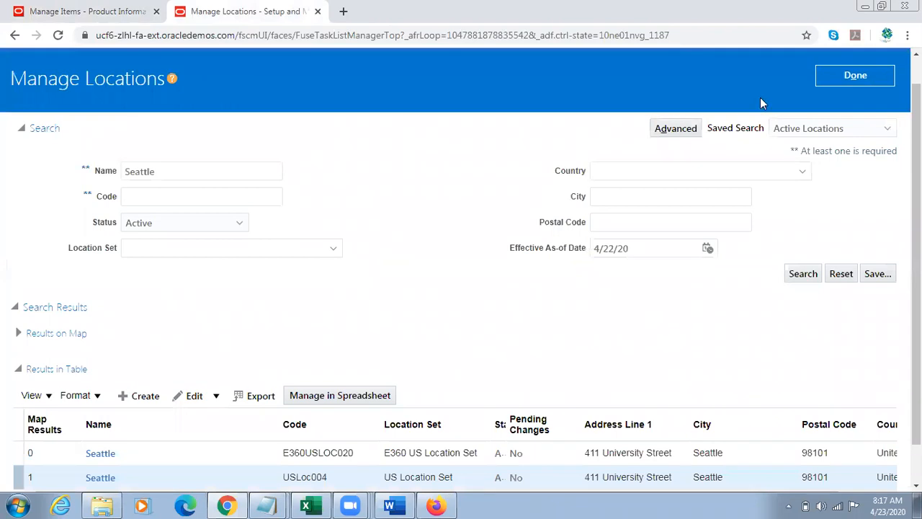
# Step: Leave Manage Locations, search the setup tasks for Inter%Org%Param% and open the Manage Interorganization Parameters task
pyautogui.click(843, 78)
pyautogui.tripleClick(267, 94)
pyautogui.write('Inter%Org%Param%')
pyautogui.press('Return')
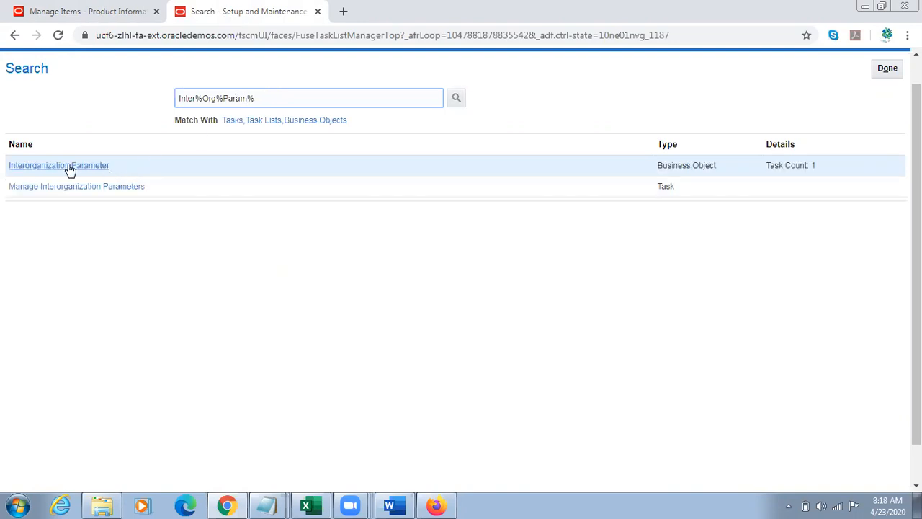
pyautogui.click(48, 187)
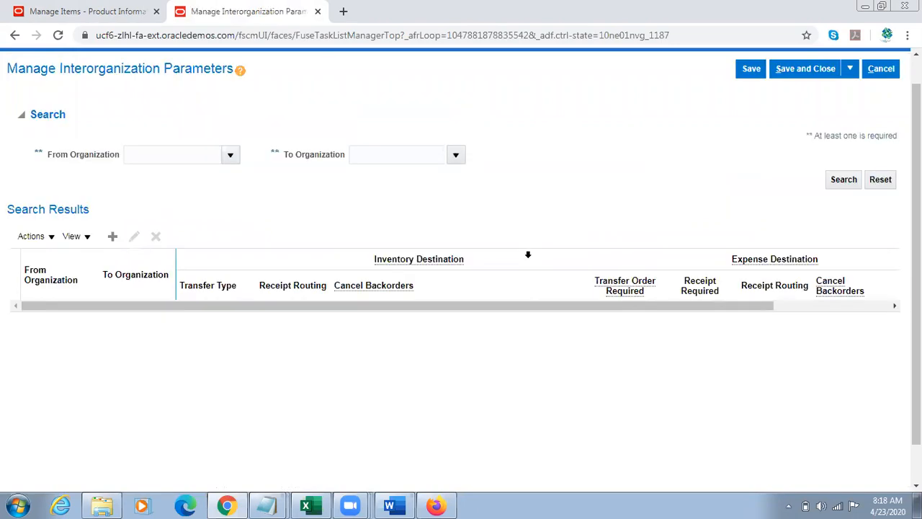
# Step: Search for the interorganization parameters from organization 001 to organization 002
pyautogui.click(177, 150)
pyautogui.write('001')
pyautogui.press('Tab')
pyautogui.write('002')
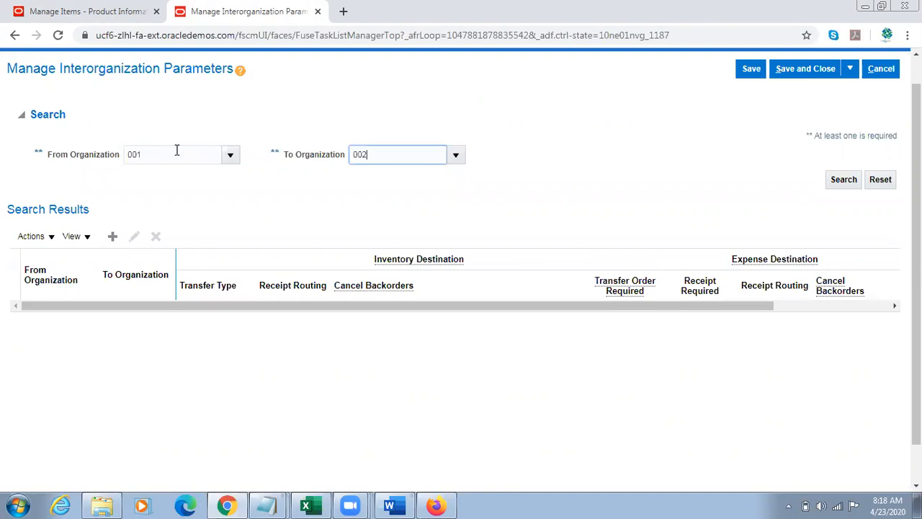
pyautogui.click(842, 185)
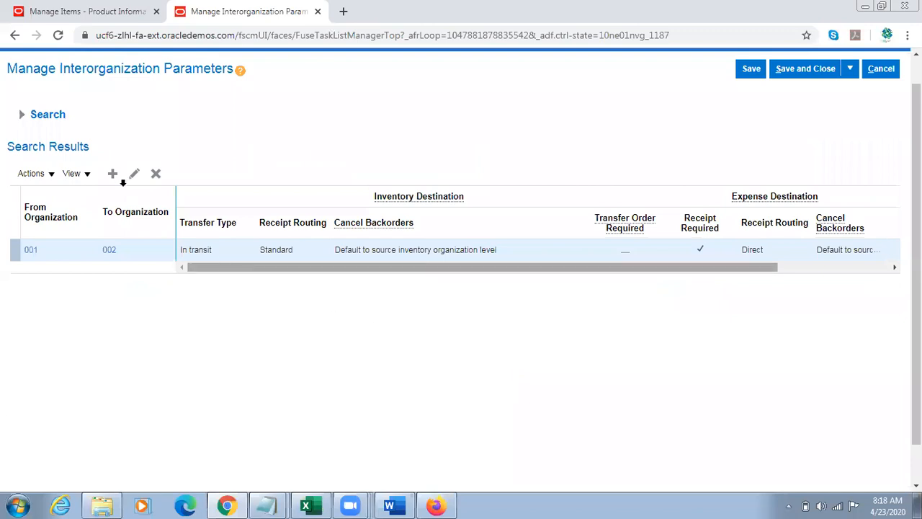
# Step: Mark transfer order as required for transfers from 001 to 002, save and close the parameters, and return to the home page
pyautogui.click(133, 175)
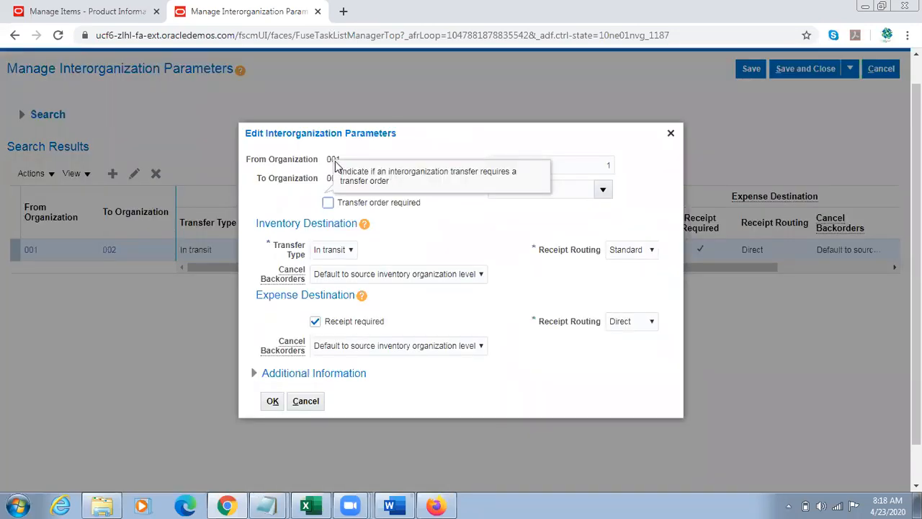
pyautogui.doubleClick(333, 179)
pyautogui.click(462, 229)
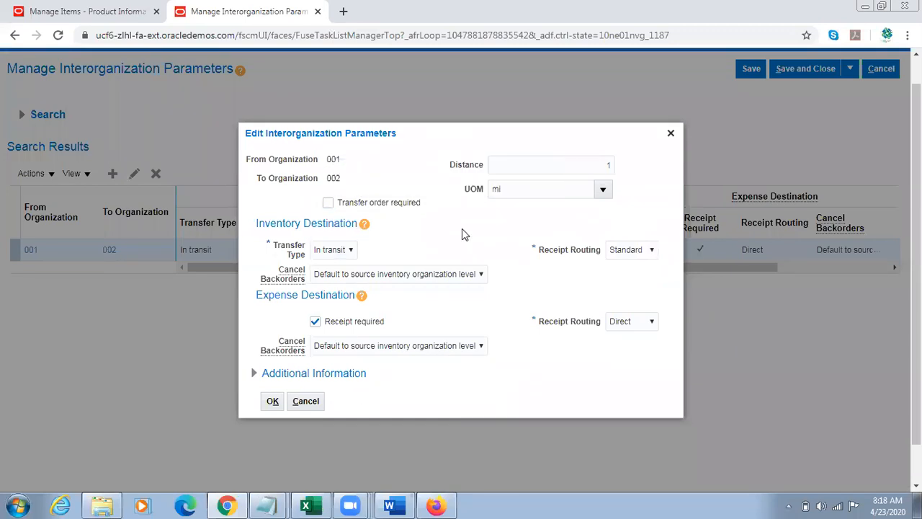
pyautogui.click(350, 203)
pyautogui.click(272, 402)
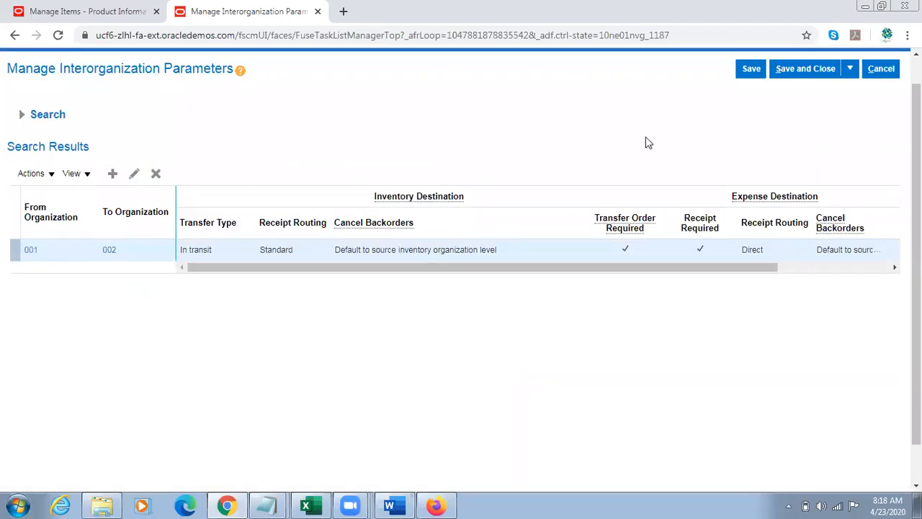
pyautogui.click(750, 69)
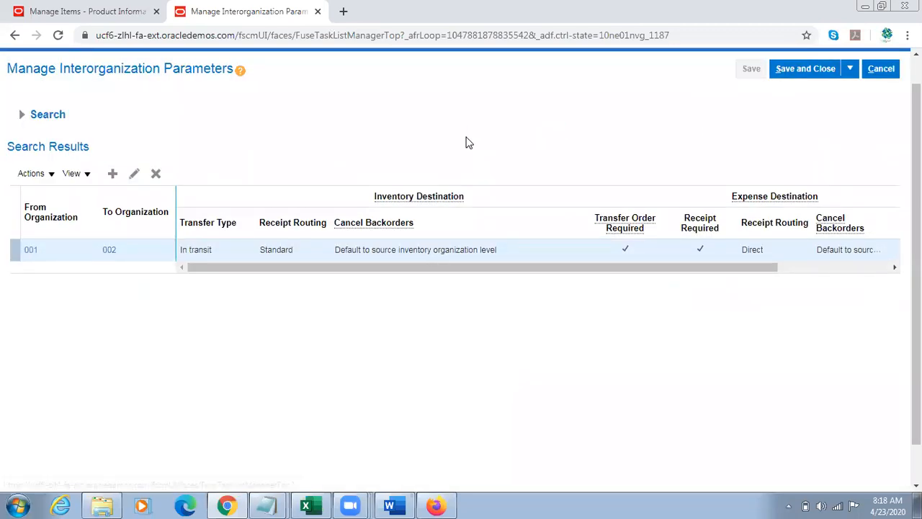
pyautogui.moveTo(916, 189); pyautogui.dragTo(916, 160)
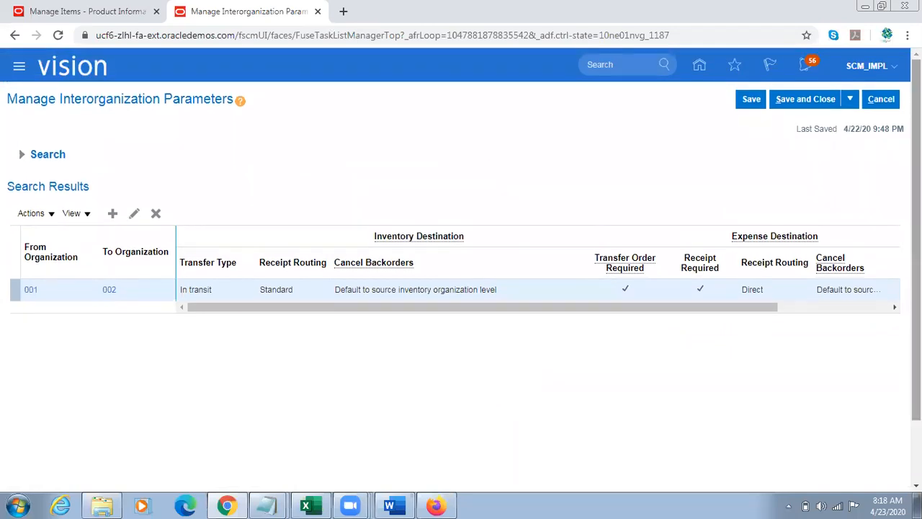
pyautogui.click(788, 105)
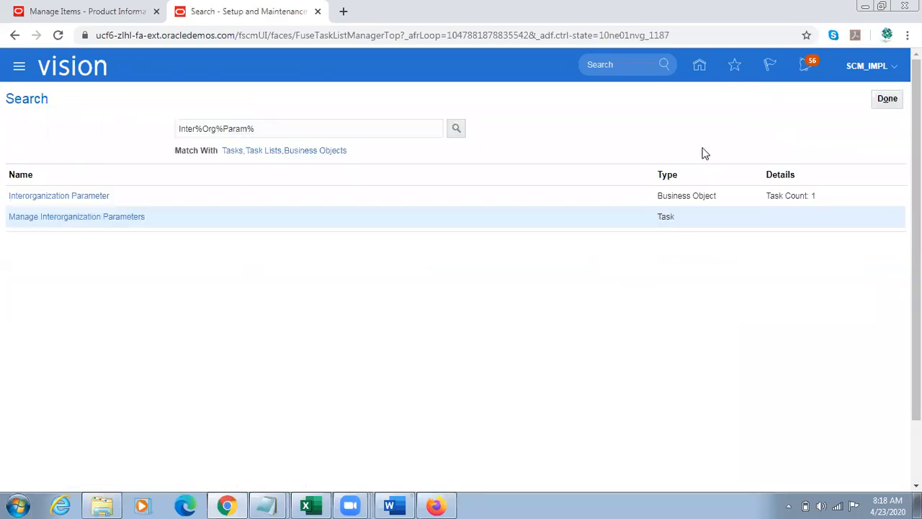
pyautogui.click(696, 70)
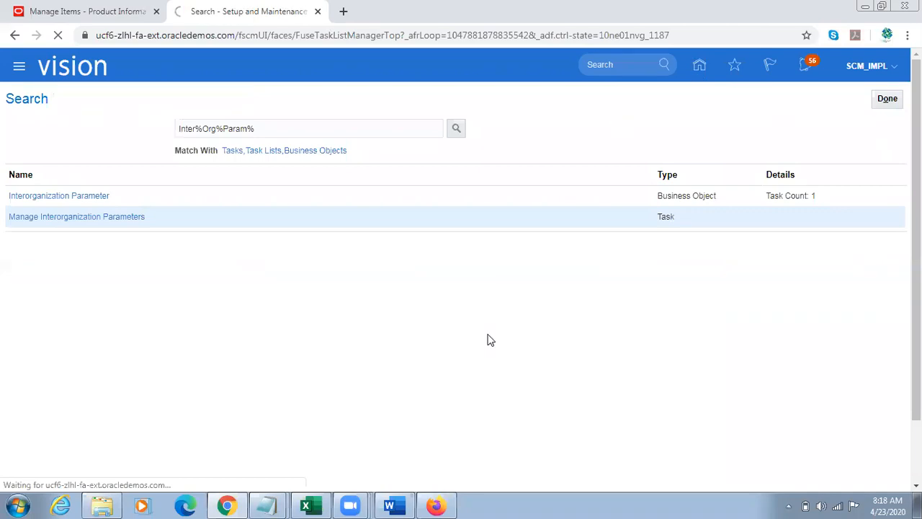
# Step: Switch to Word and read the internal requisition setup notes through to the Manage Standard Costs illustration
pyautogui.click(394, 505)
pyautogui.click(407, 336)
pyautogui.press('Down')
pyautogui.press('Down')
pyautogui.press('Down')
pyautogui.press('Down')
pyautogui.press('Down')
pyautogui.press('Down')
pyautogui.press('Down')
pyautogui.press('Down')
pyautogui.press('Down')
pyautogui.press('Down')
pyautogui.press('Down')
pyautogui.press('Down')
pyautogui.press('Down')
pyautogui.press('Down')
pyautogui.press('Down')
pyautogui.press('Down')
pyautogui.press('Down')
pyautogui.press('Down')
pyautogui.press('Down')
pyautogui.press('Down')
pyautogui.press('Down')
pyautogui.press('Down')
pyautogui.press('Down')
pyautogui.press('Down')
pyautogui.press('Down')
pyautogui.press('Down')
pyautogui.press('Down')
pyautogui.press('Down')
pyautogui.press('Down')
pyautogui.press('Down')
pyautogui.press('Down')
pyautogui.press('Down')
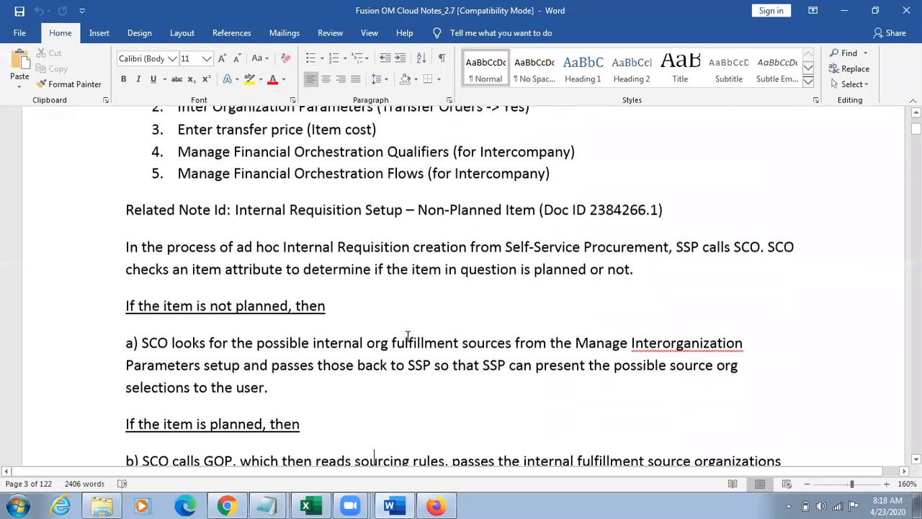
pyautogui.press('Down')
pyautogui.press('Down')
pyautogui.press('Down')
pyautogui.press('Down')
pyautogui.press('Down')
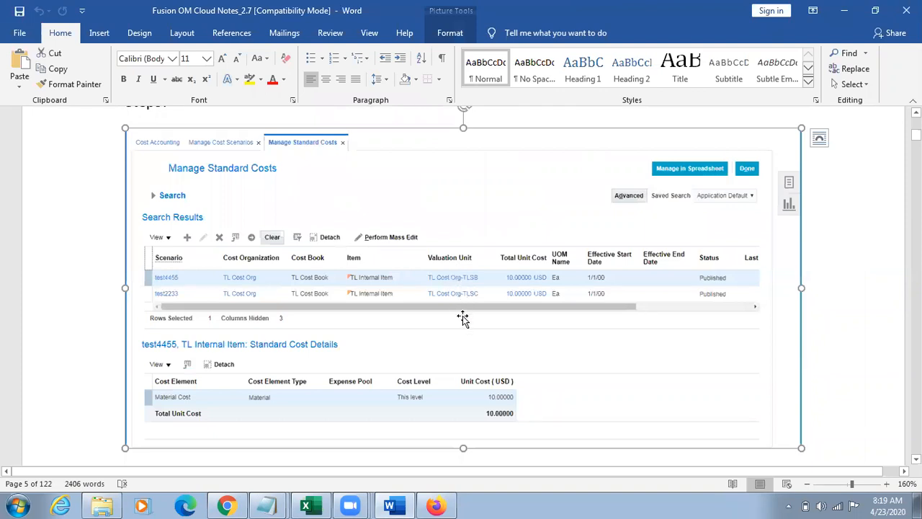
# Step: Switch back to Chrome and open the Cost Accounting work area under Supply Chain Execution
pyautogui.hotkey('alt', 'Tab')
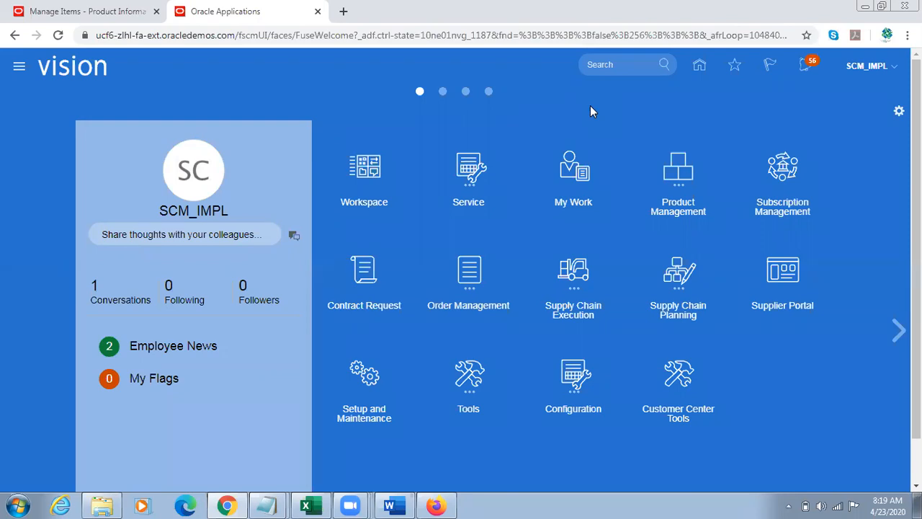
pyautogui.click(577, 281)
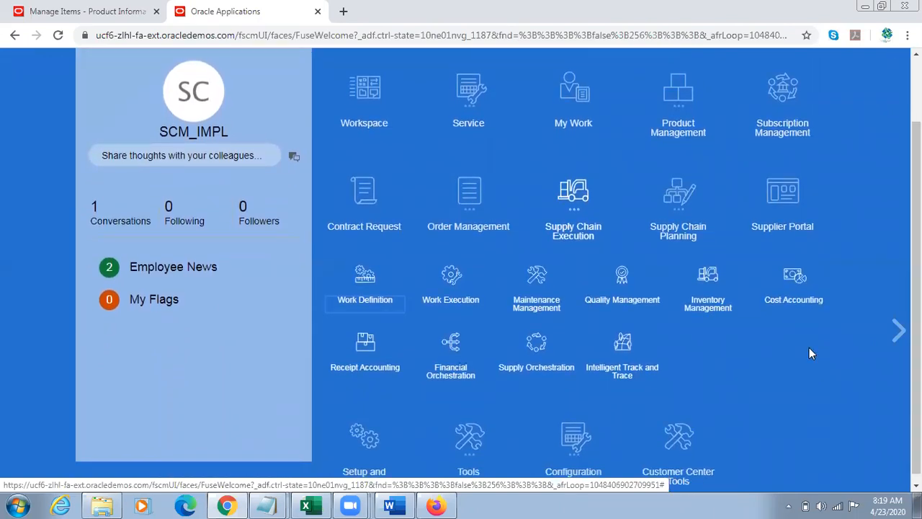
pyautogui.click(802, 288)
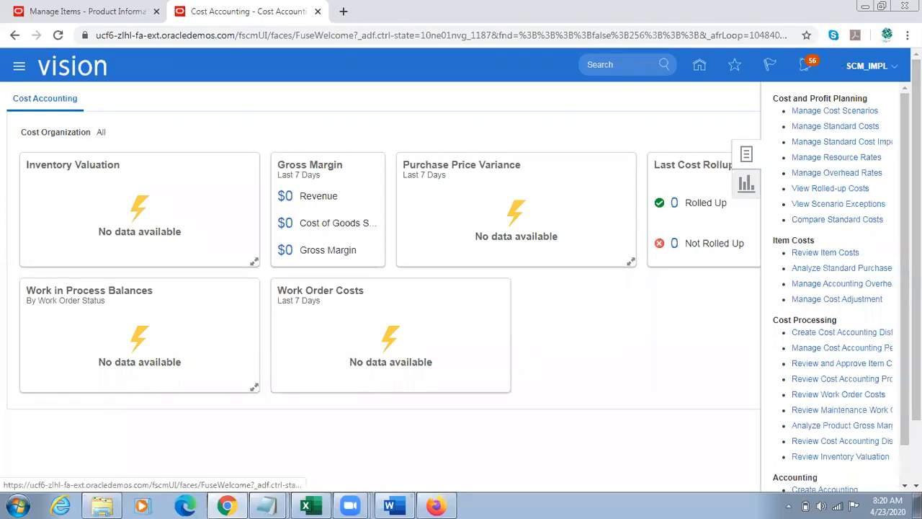
# Step: In Setup and Maintenance, open Manage Cost Organization Relationships from the Cost Accounting area of Manufacturing and Supply Chain Materials Management
pyautogui.click(893, 66)
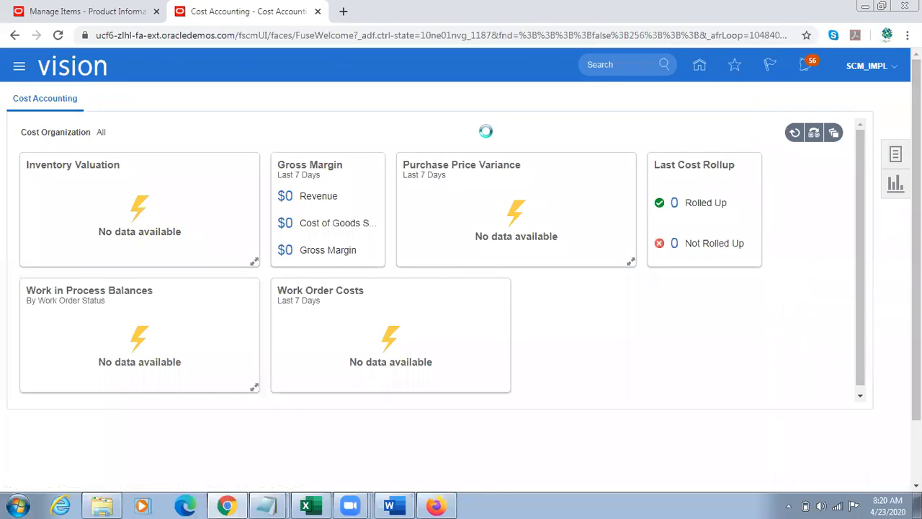
pyautogui.click(652, 265)
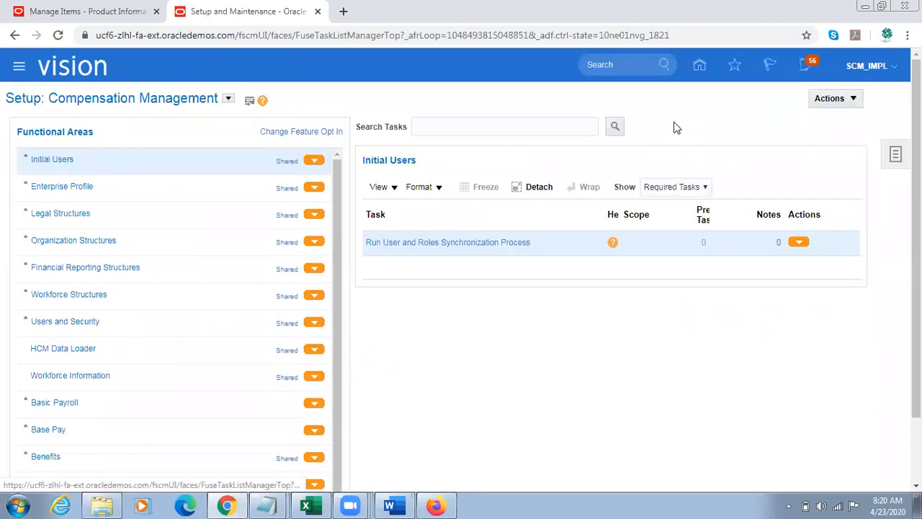
pyautogui.click(228, 98)
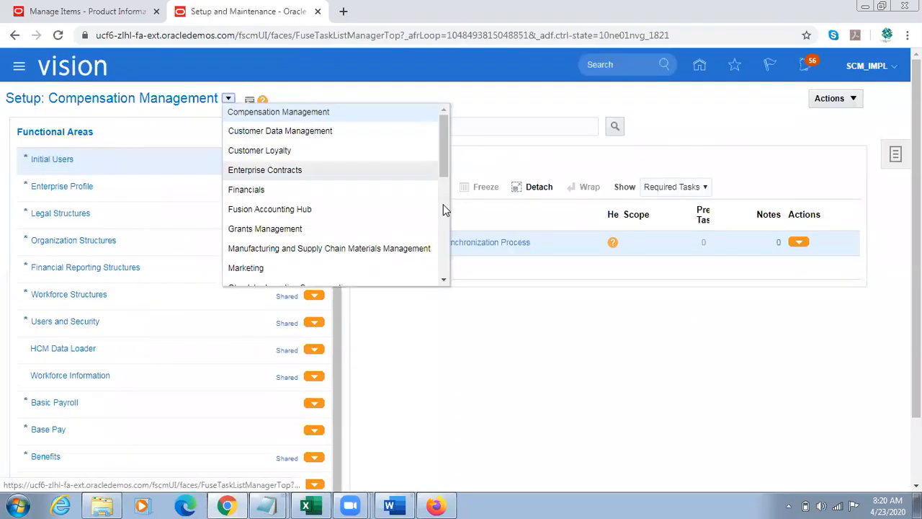
pyautogui.click(282, 250)
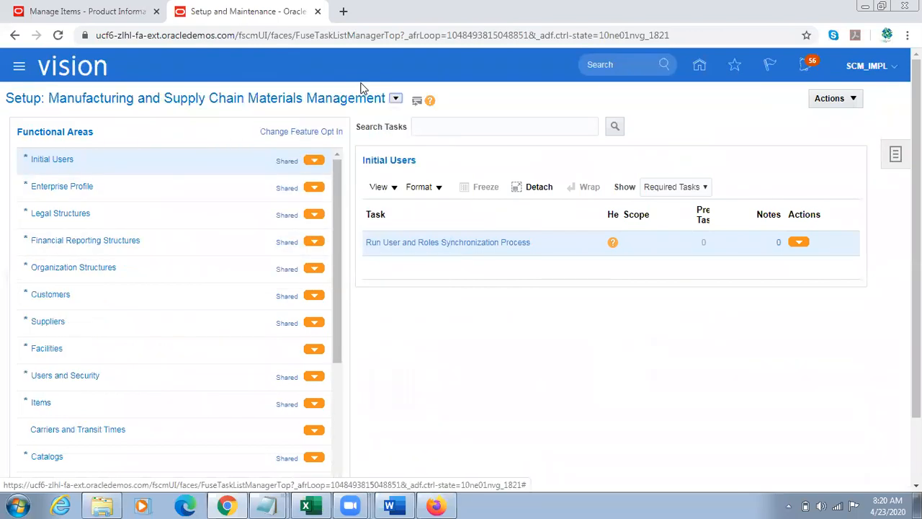
pyautogui.moveTo(343, 240); pyautogui.dragTo(343, 322)
pyautogui.click(111, 434)
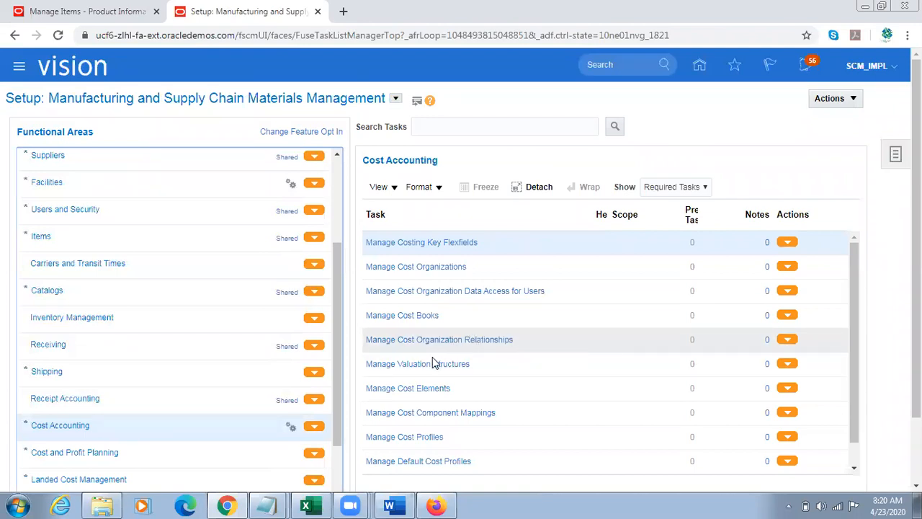
pyautogui.click(459, 344)
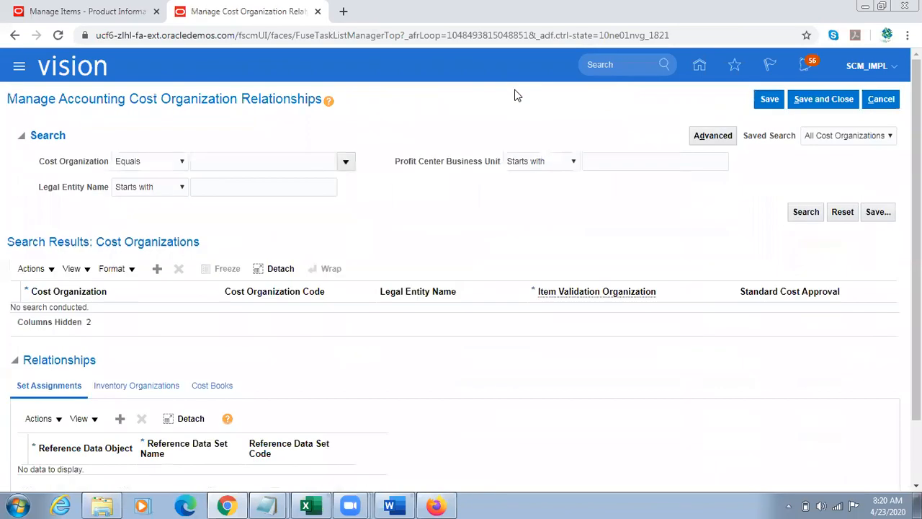
# Step: Look up the US Operations cost organization and search for its relationships
pyautogui.click(251, 160)
pyautogui.click(346, 161)
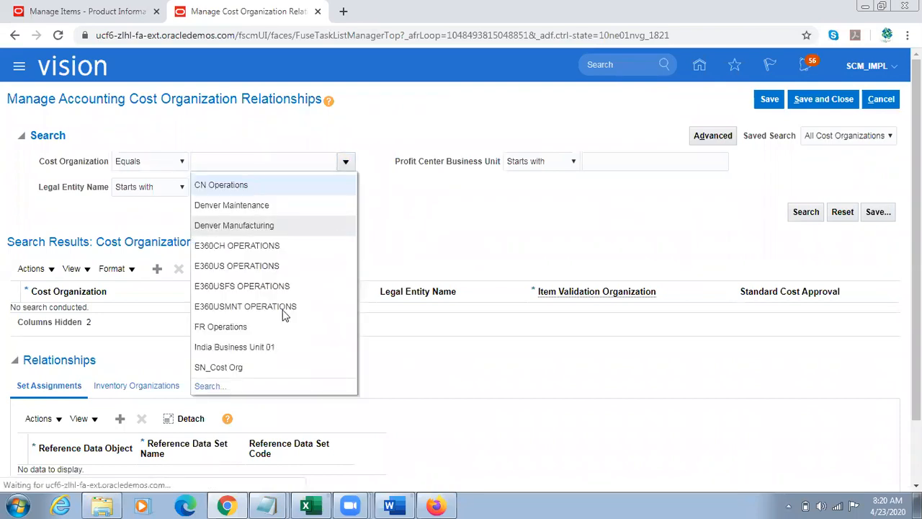
pyautogui.click(207, 386)
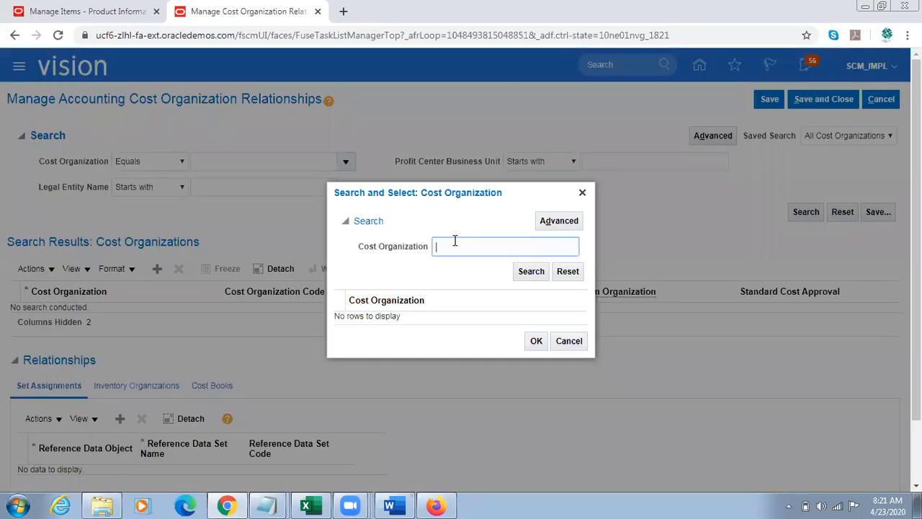
pyautogui.write('US Operation')
pyautogui.click(531, 271)
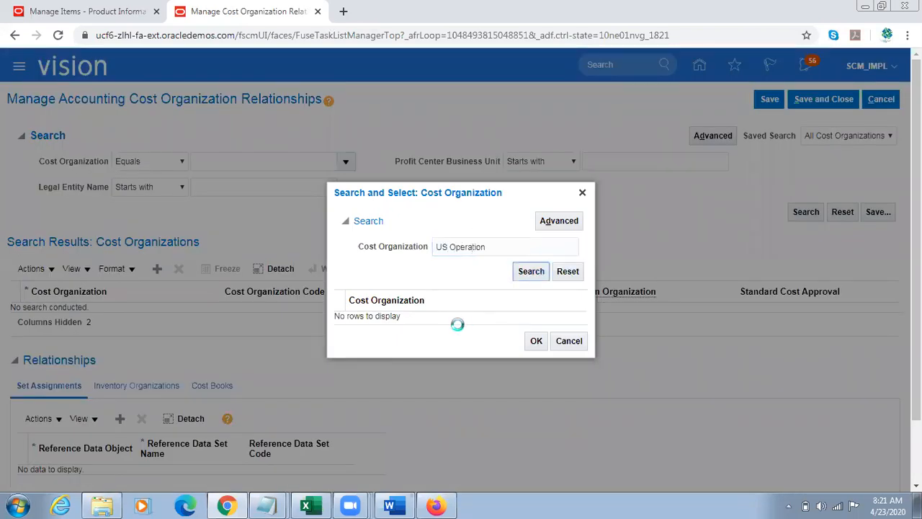
pyautogui.click(418, 318)
pyautogui.click(536, 349)
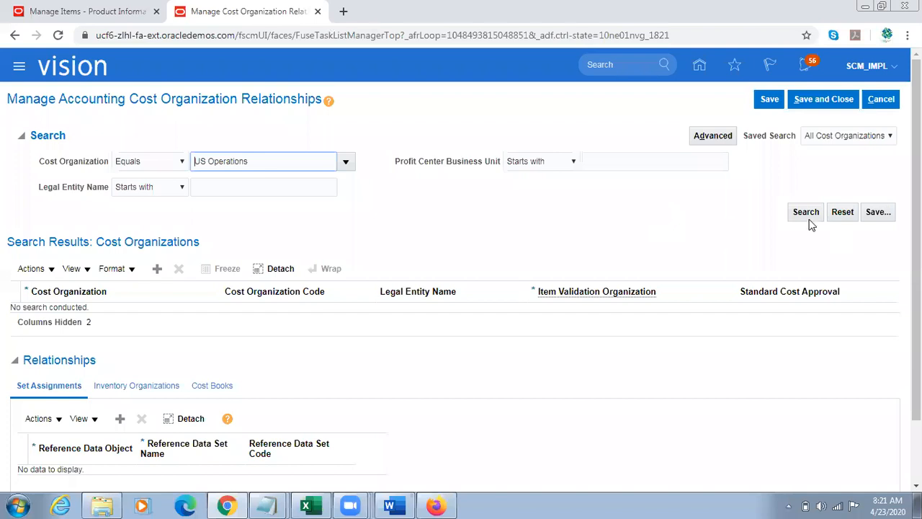
pyautogui.click(806, 216)
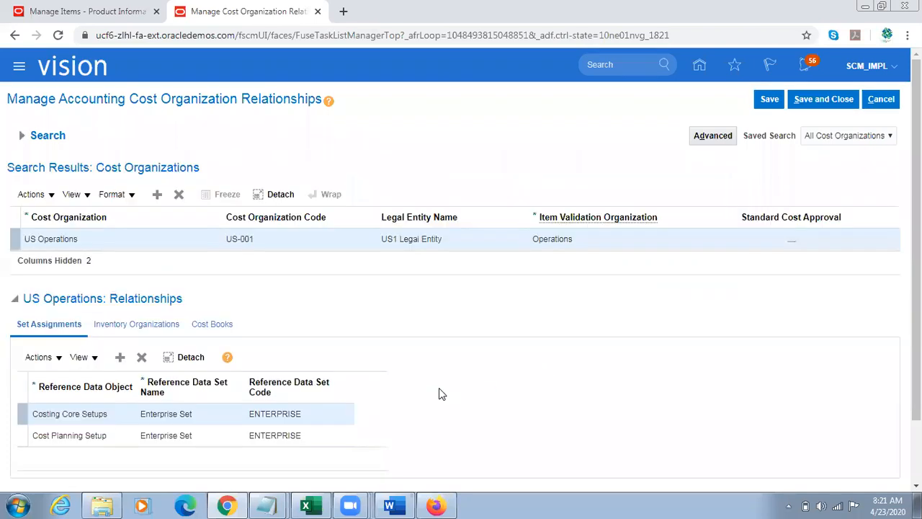
# Step: Examine the inventory organizations assigned to the US Operations cost organization, including Atlanta and Seattle, and cancel out of the page
pyautogui.click(136, 325)
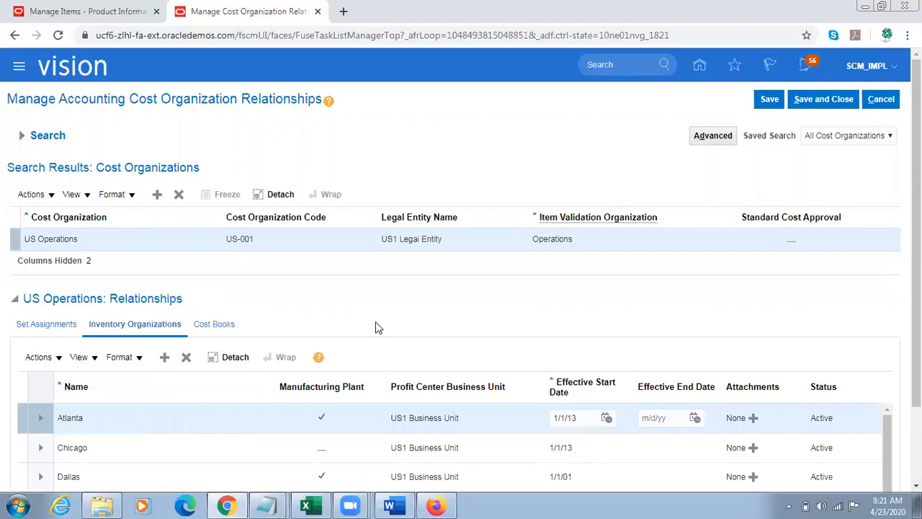
pyautogui.moveTo(916, 349); pyautogui.dragTo(917, 391)
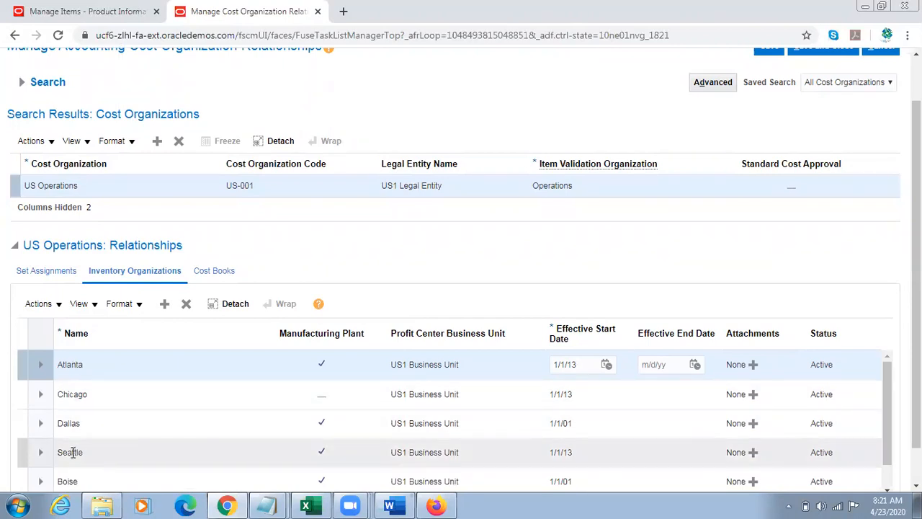
pyautogui.tripleClick(48, 185)
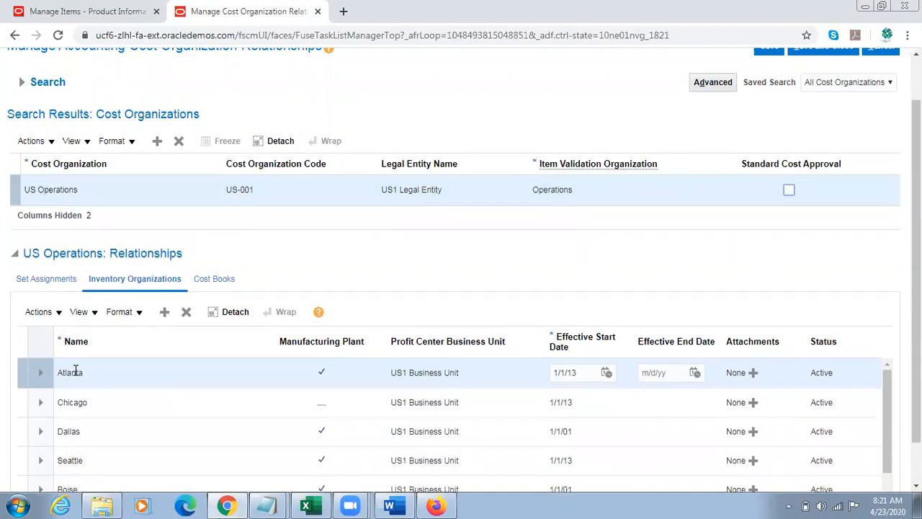
pyautogui.click(55, 192)
pyautogui.scroll(1, 915, 216)
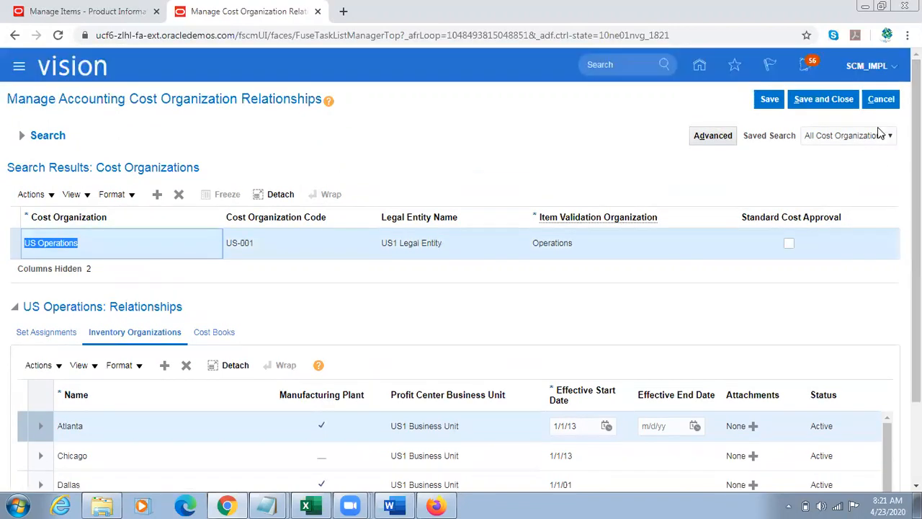
pyautogui.click(880, 99)
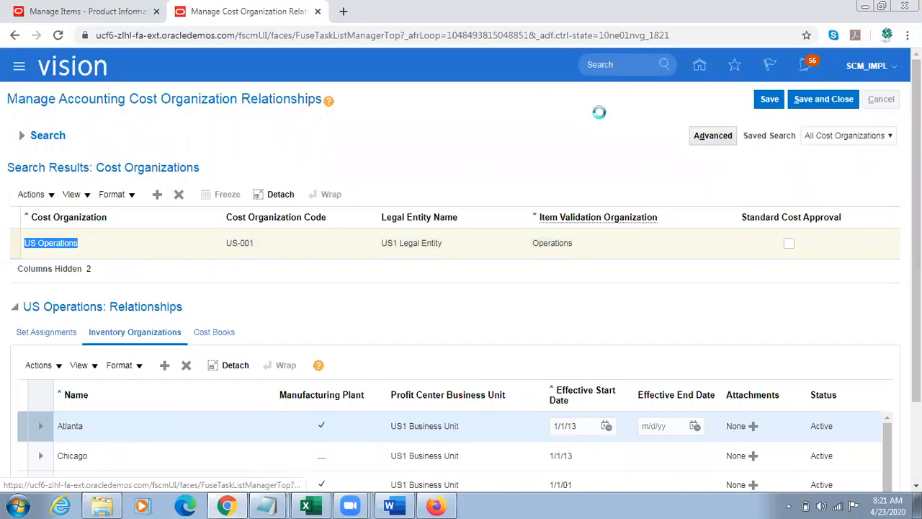
# Step: Return to the home page and reopen the Cost Accounting work area
pyautogui.click(697, 68)
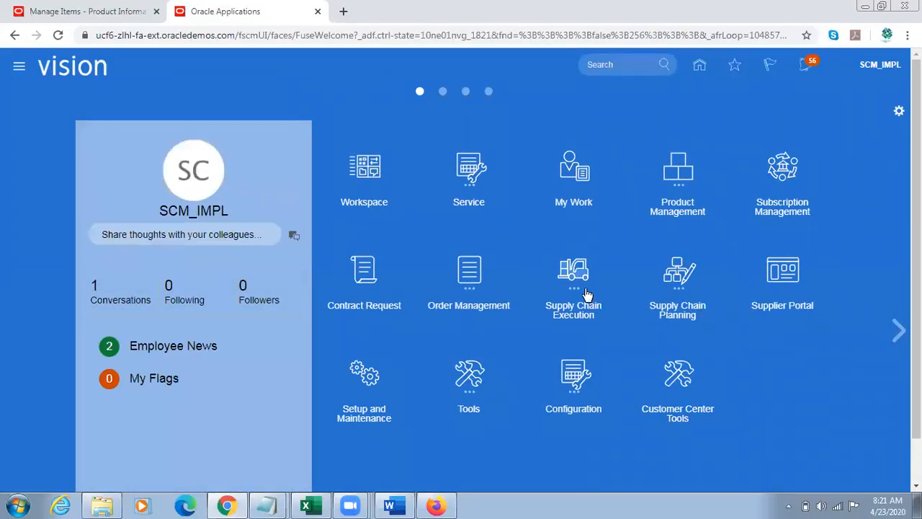
pyautogui.click(587, 294)
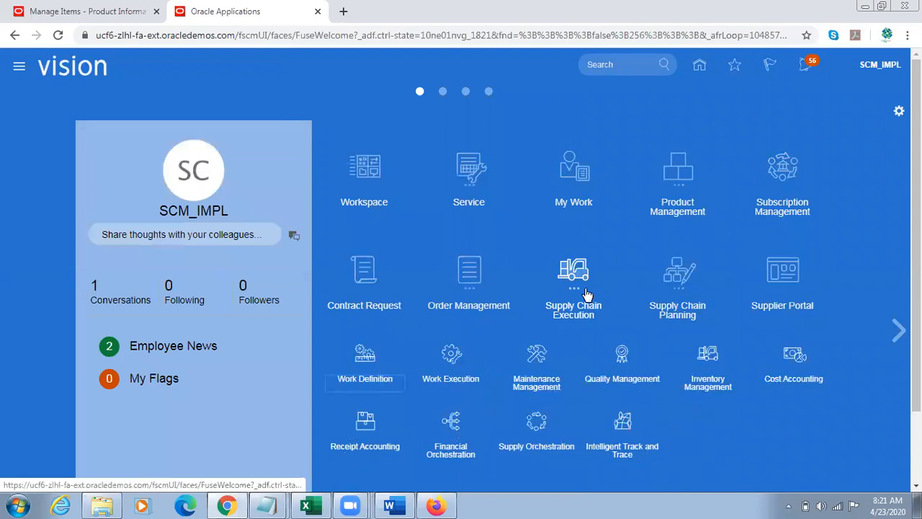
pyautogui.click(787, 363)
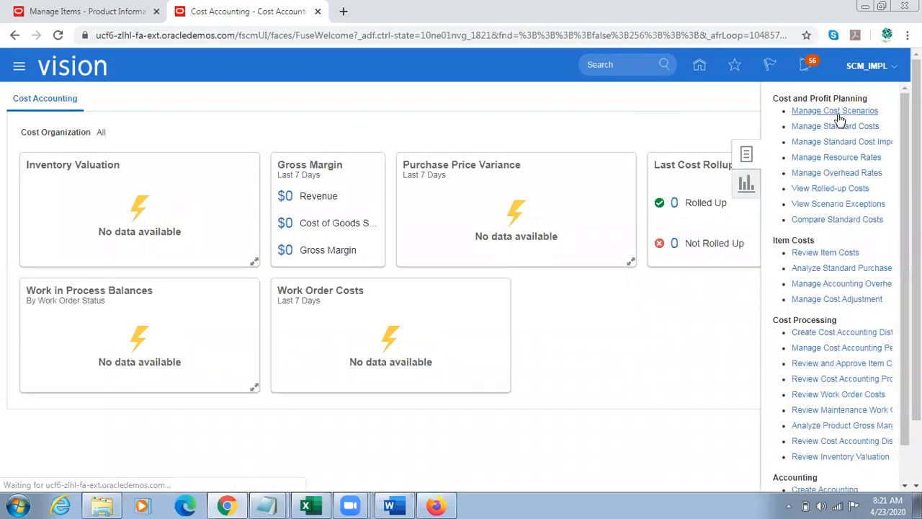
# Step: Open Manage Cost Scenarios and start a new cost scenario named TL23/4
pyautogui.click(837, 114)
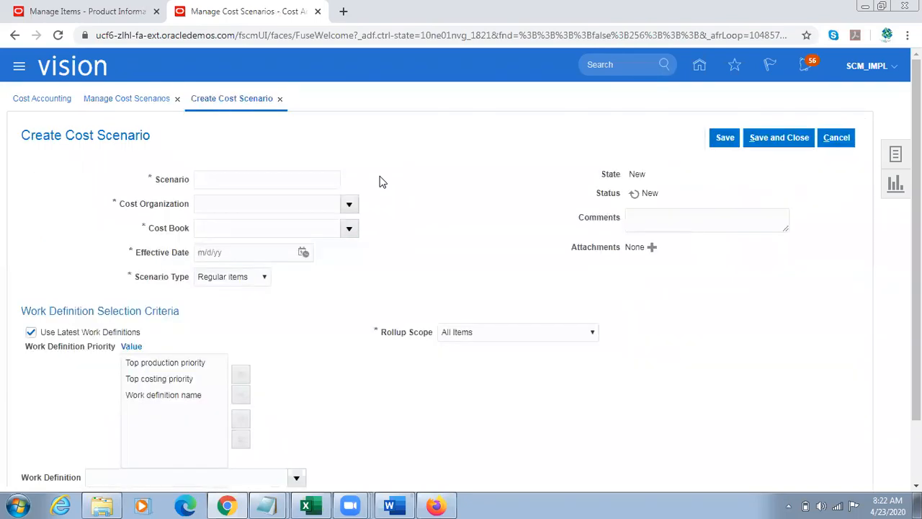
pyautogui.click(263, 181)
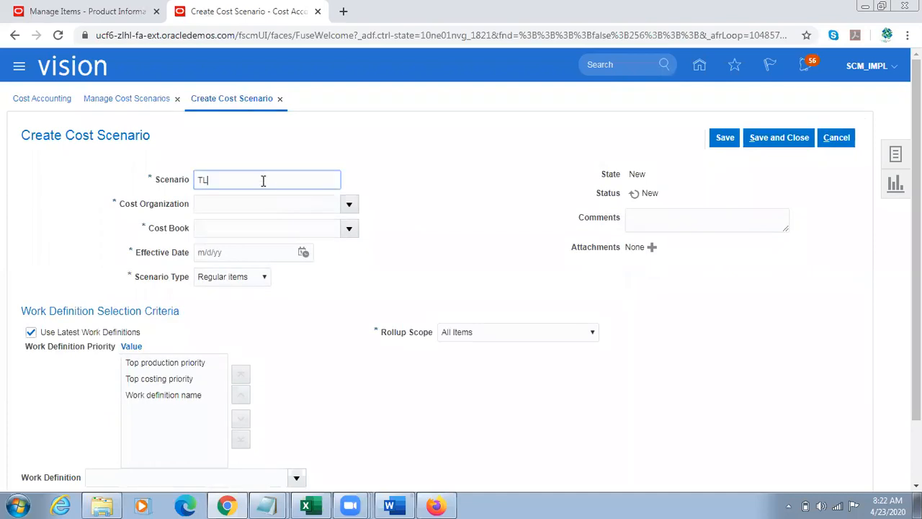
pyautogui.write('TL23/4')
# Step: Search the cost organizations for US and assign US Operations to the scenario
pyautogui.click(349, 204)
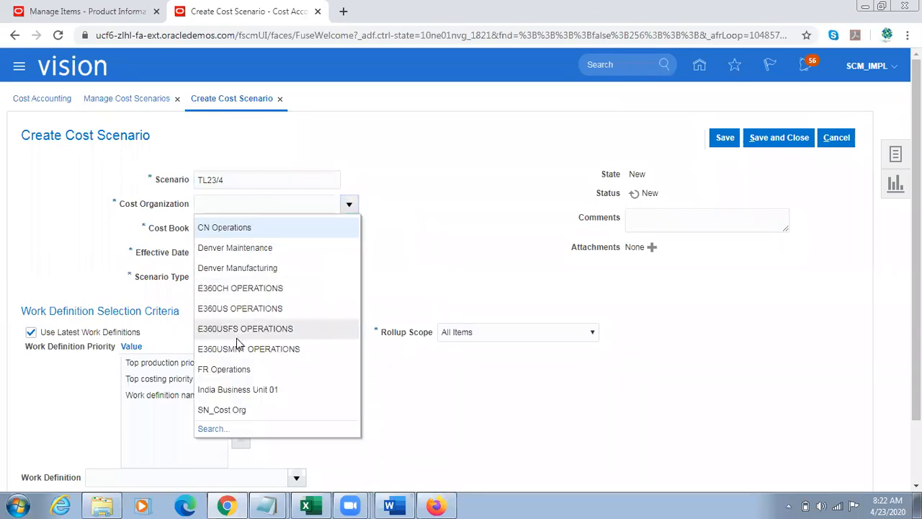
pyautogui.click(214, 430)
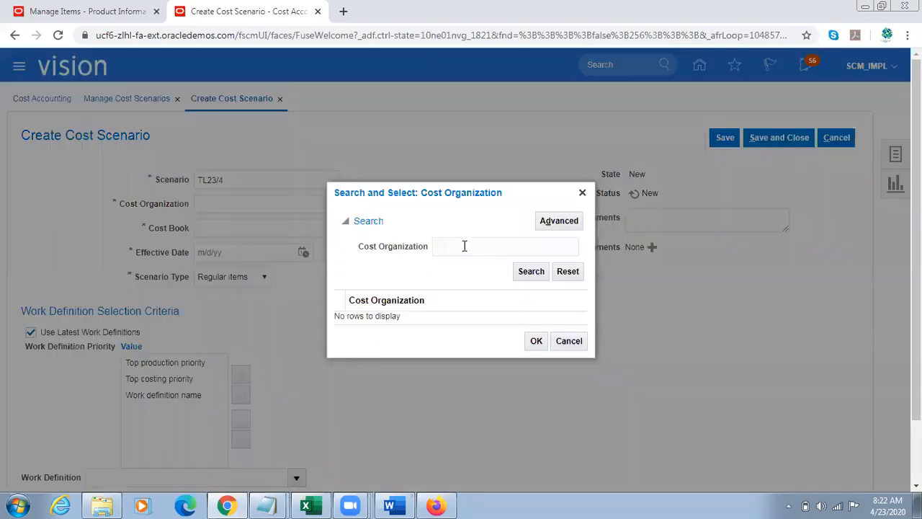
pyautogui.click(459, 246)
pyautogui.write('US')
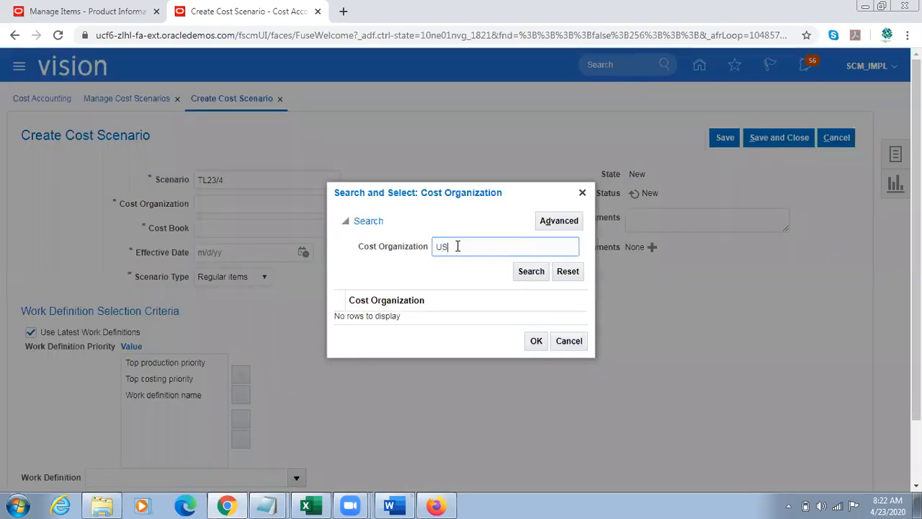
pyautogui.press('Return')
pyautogui.click(401, 305)
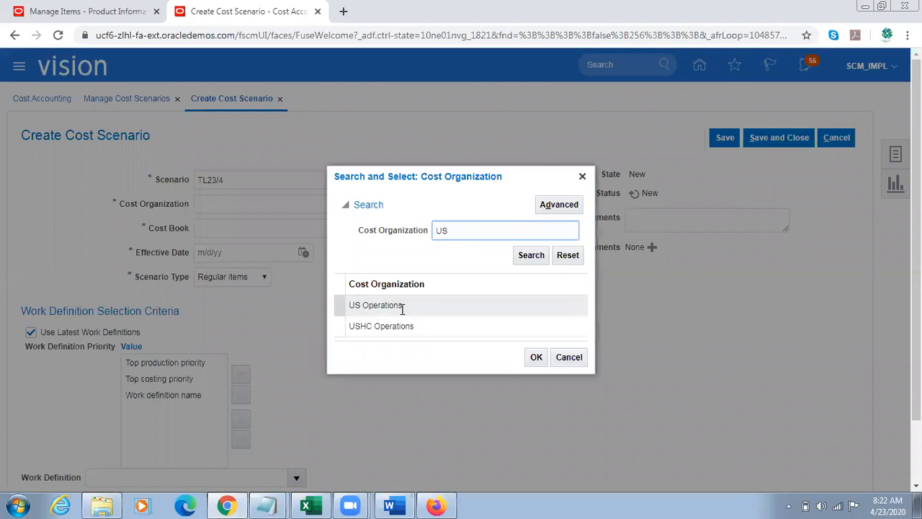
pyautogui.click(535, 356)
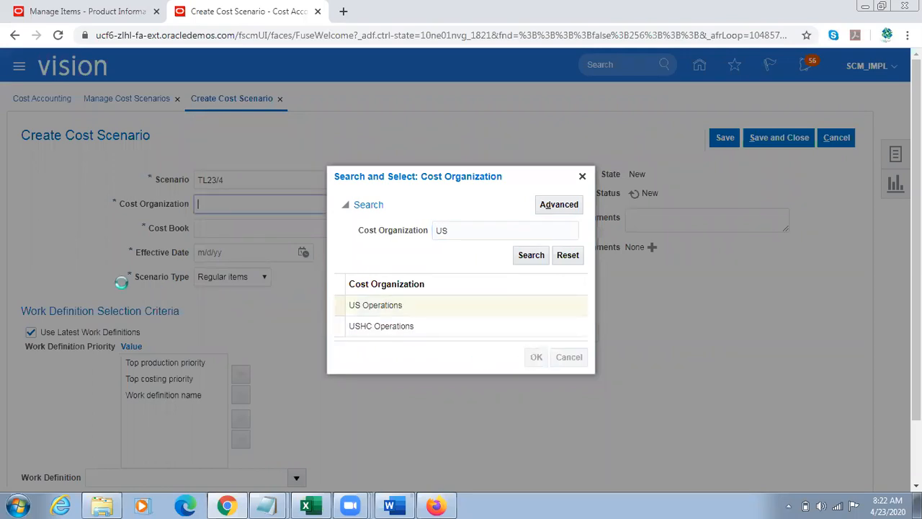
pyautogui.tripleClick(271, 203)
# Step: Set the scenario's cost book to 001-Seattle and effective date to 4/23/20, and save it
pyautogui.click(350, 229)
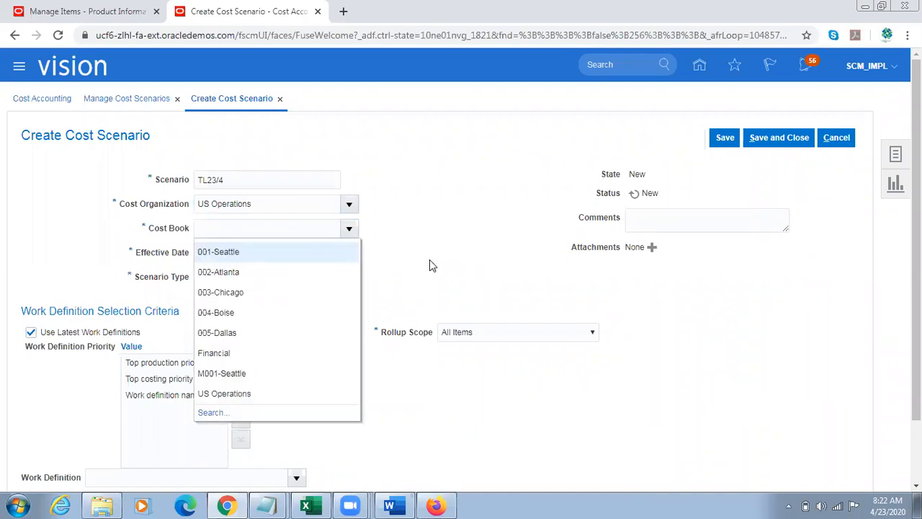
pyautogui.click(269, 252)
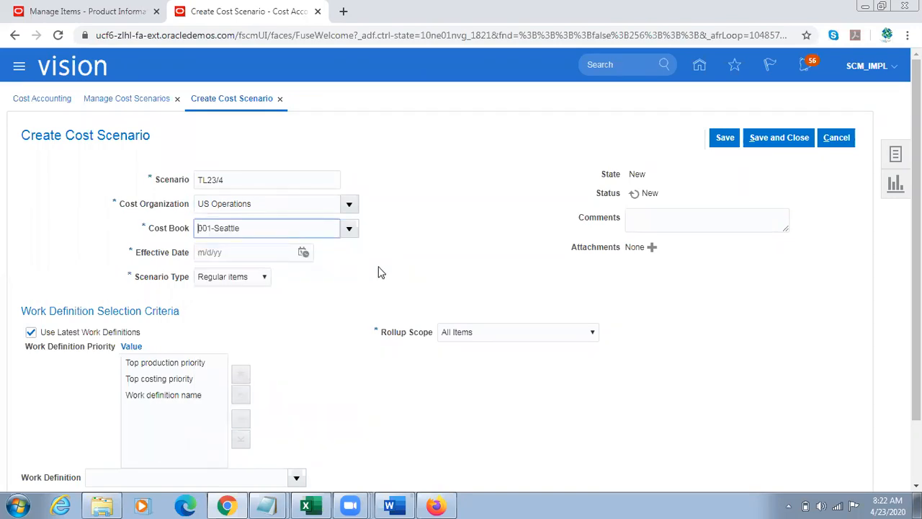
pyautogui.click(304, 253)
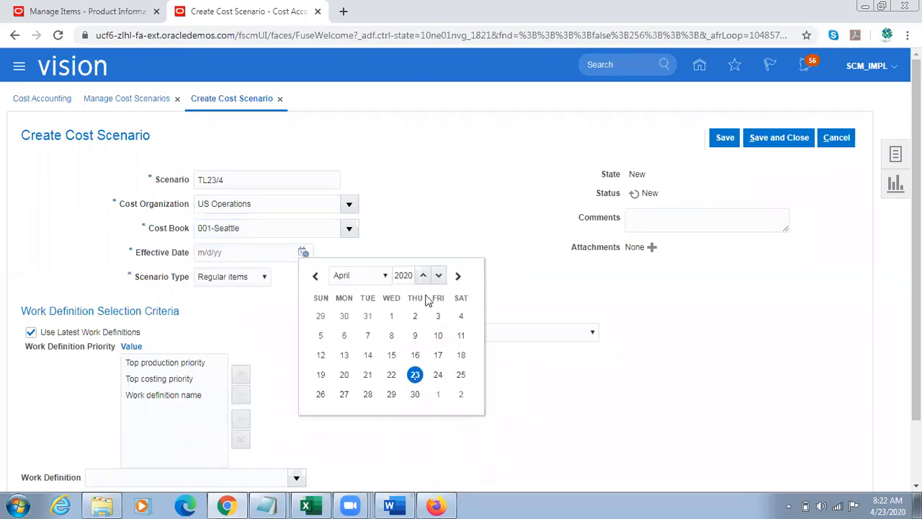
pyautogui.click(415, 376)
pyautogui.click(241, 254)
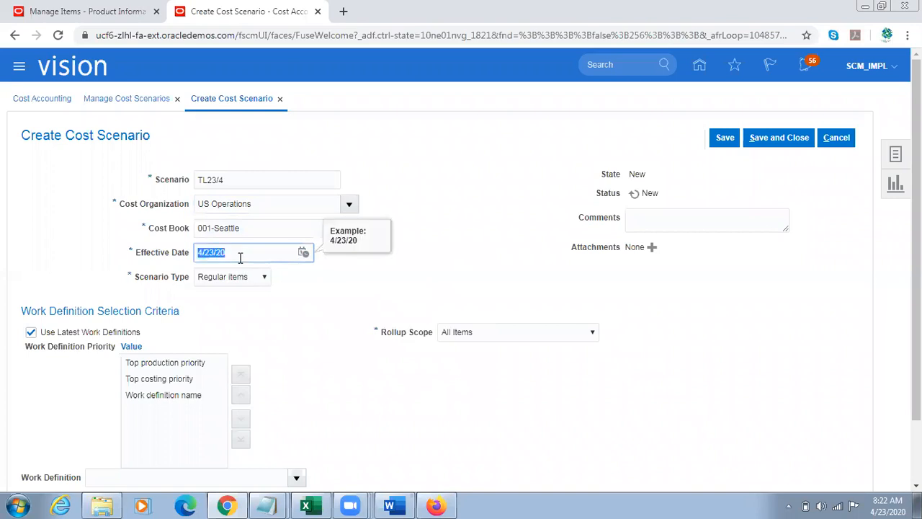
pyautogui.click(722, 138)
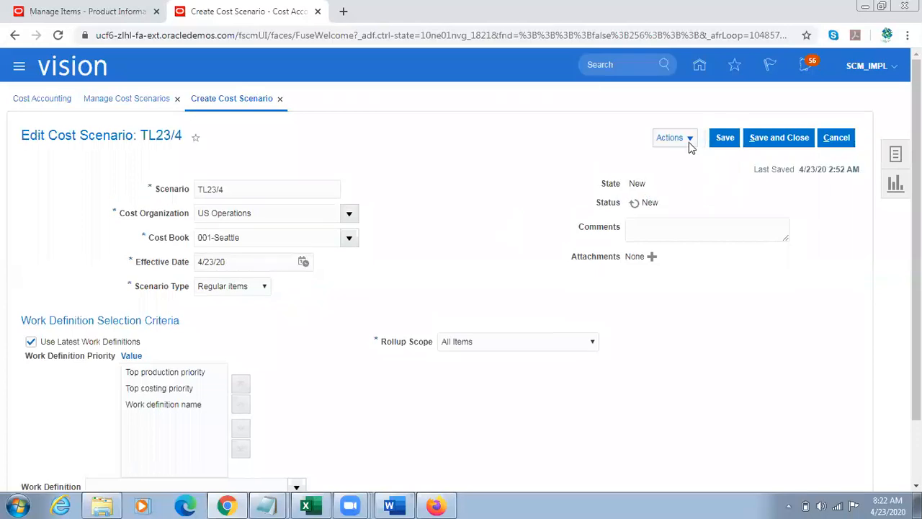
# Step: Create a standard cost under the scenario for TL Sample Item with valuation unit US\-001-001
pyautogui.click(688, 141)
pyautogui.click(706, 157)
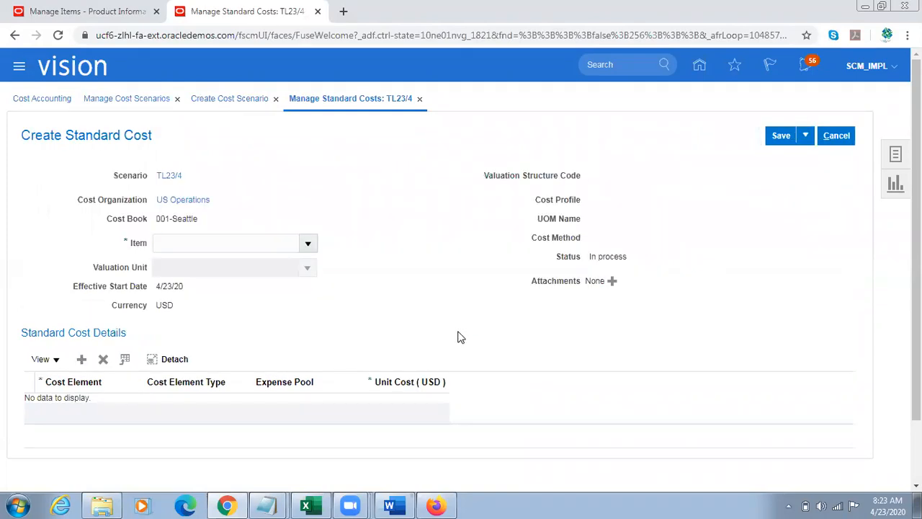
pyautogui.click(259, 245)
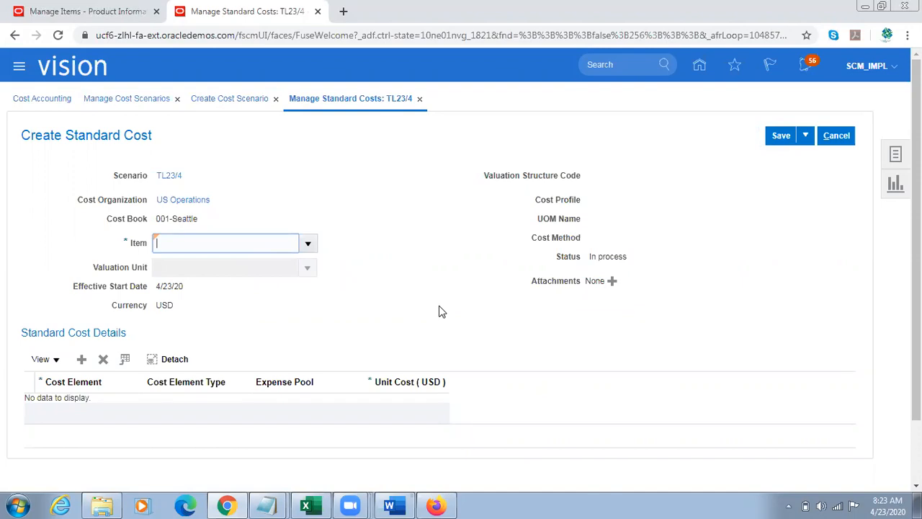
pyautogui.write('TL Sample Item')
pyautogui.press('Tab')
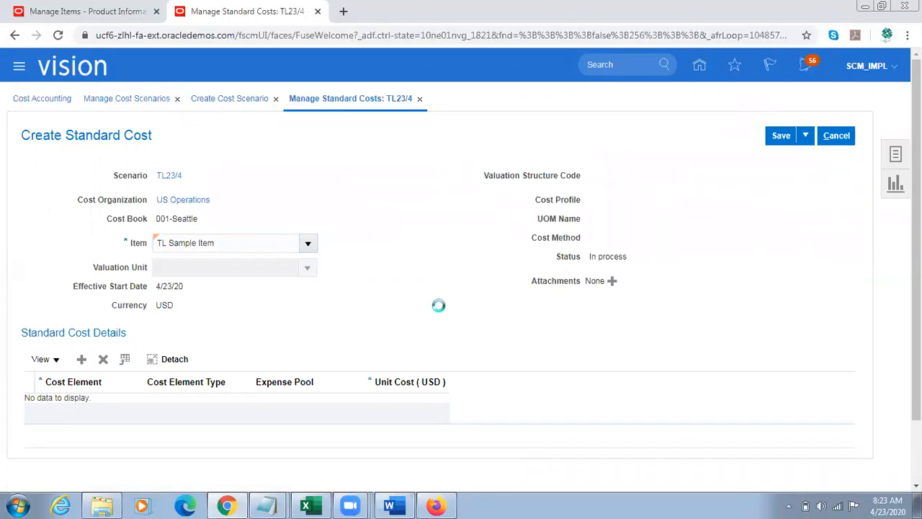
pyautogui.click(308, 269)
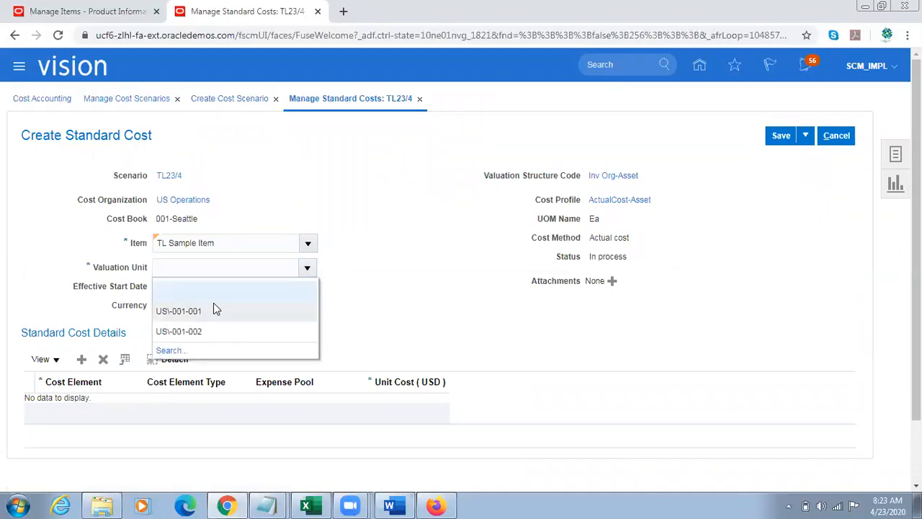
pyautogui.click(213, 306)
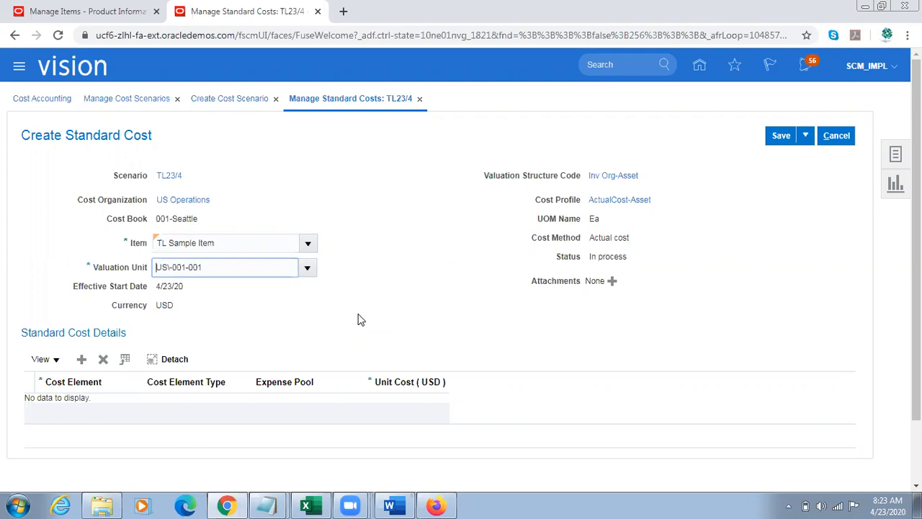
# Step: Add a Direct Material cost element with a unit cost of 100 USD to the standard cost details
pyautogui.click(81, 358)
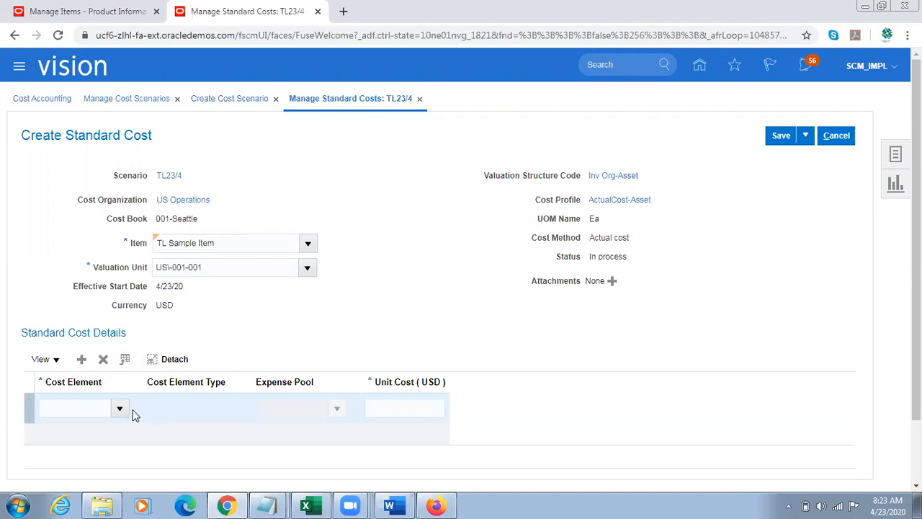
pyautogui.click(116, 409)
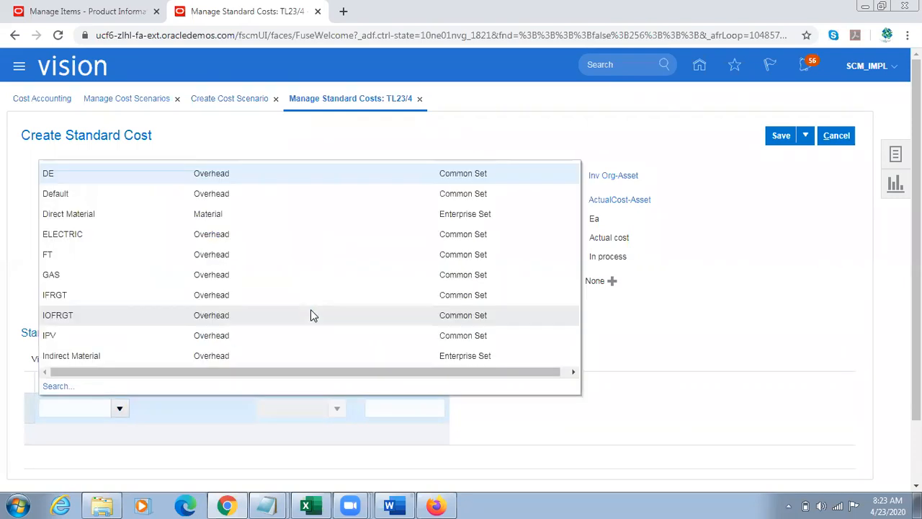
pyautogui.click(124, 232)
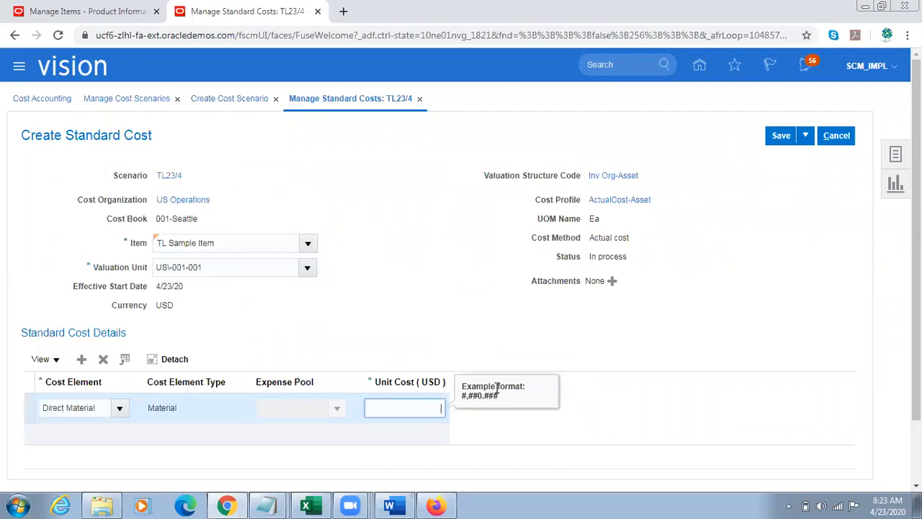
pyautogui.write('100')
pyautogui.click(686, 255)
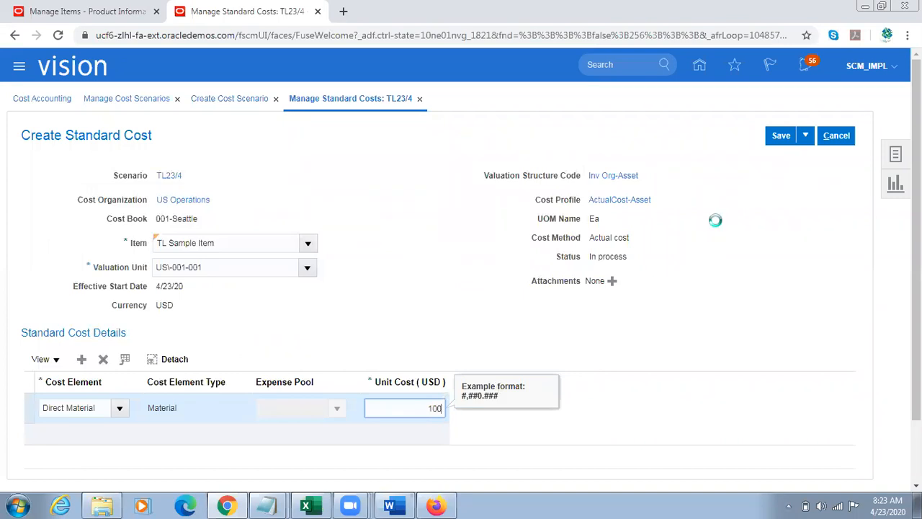
# Step: Save the standard cost for TL Sample Item and return to the cost scenario
pyautogui.click(785, 138)
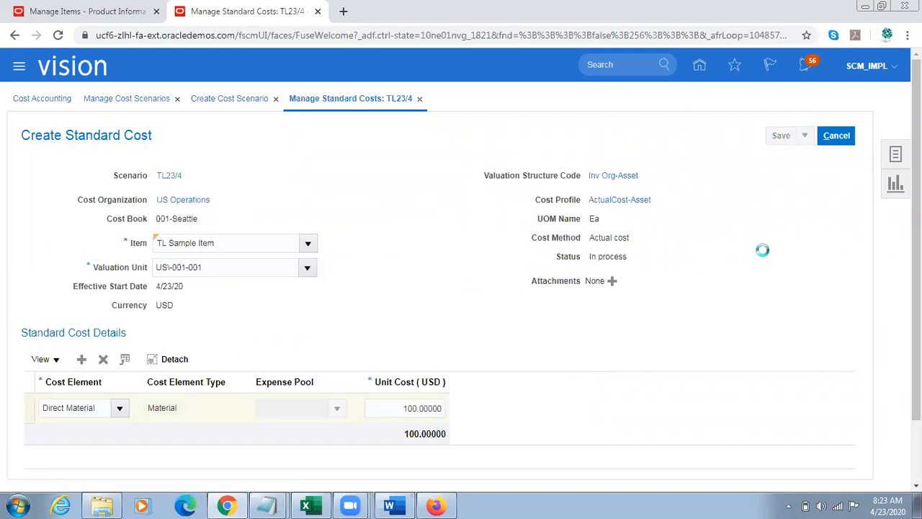
pyautogui.click(803, 140)
pyautogui.click(794, 174)
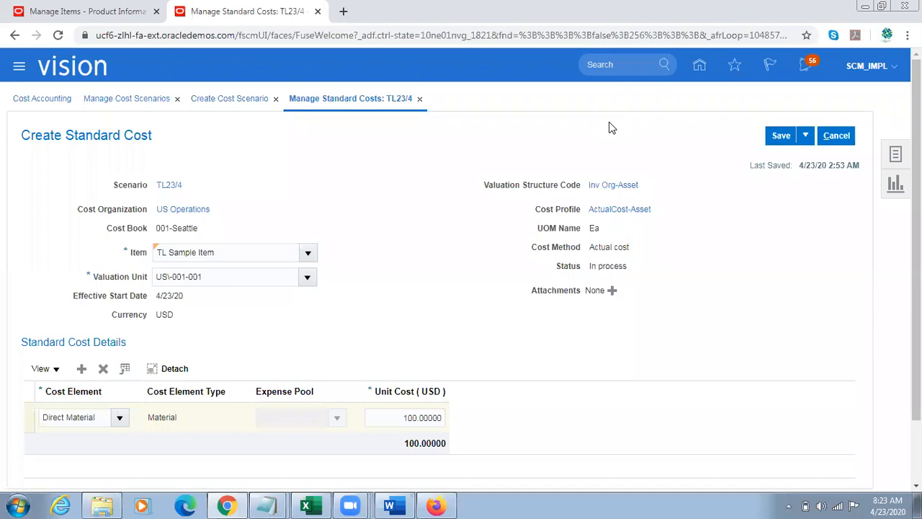
pyautogui.click(836, 136)
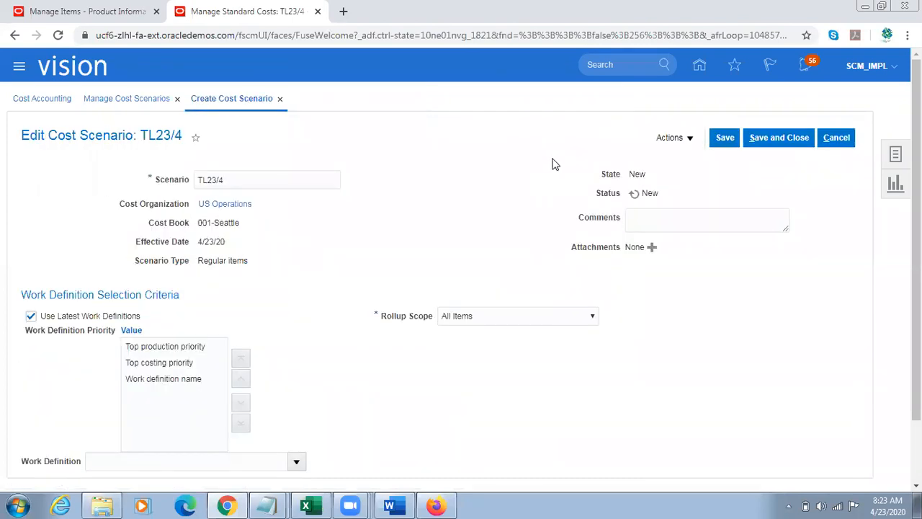
# Step: Submit the Update Standard Costs process for scenario TL23/4, acknowledge the confirmation, and save and close the scenario
pyautogui.click(694, 139)
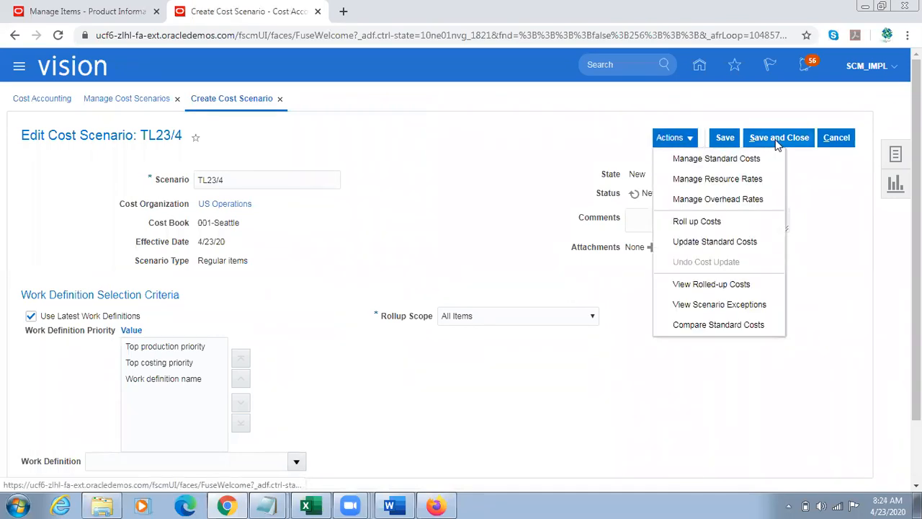
pyautogui.click(713, 245)
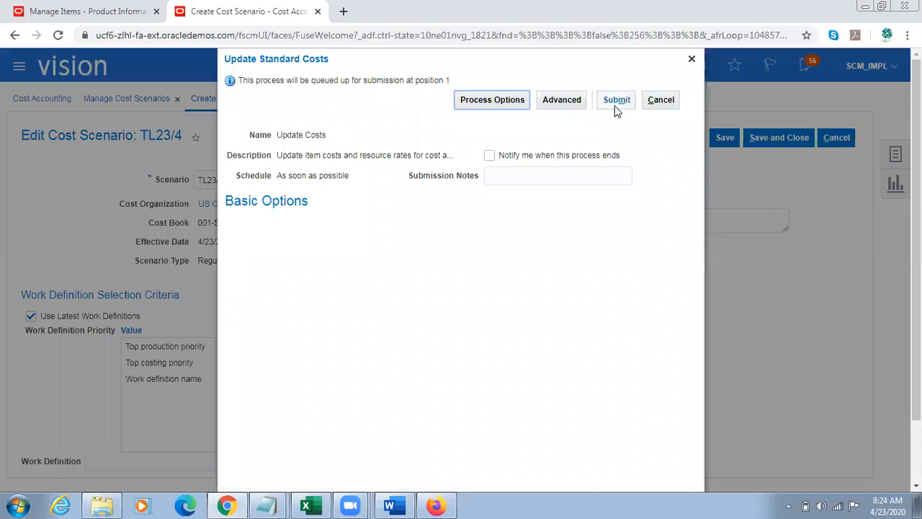
pyautogui.click(617, 101)
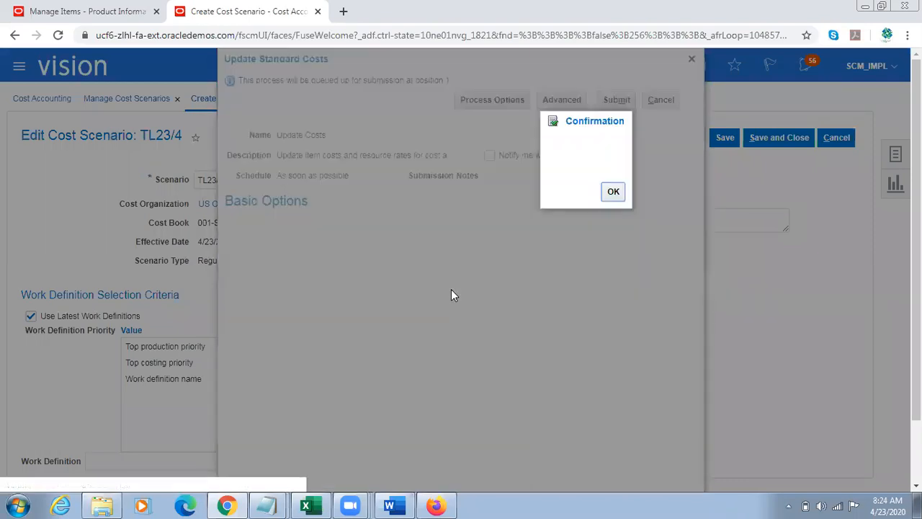
pyautogui.click(613, 192)
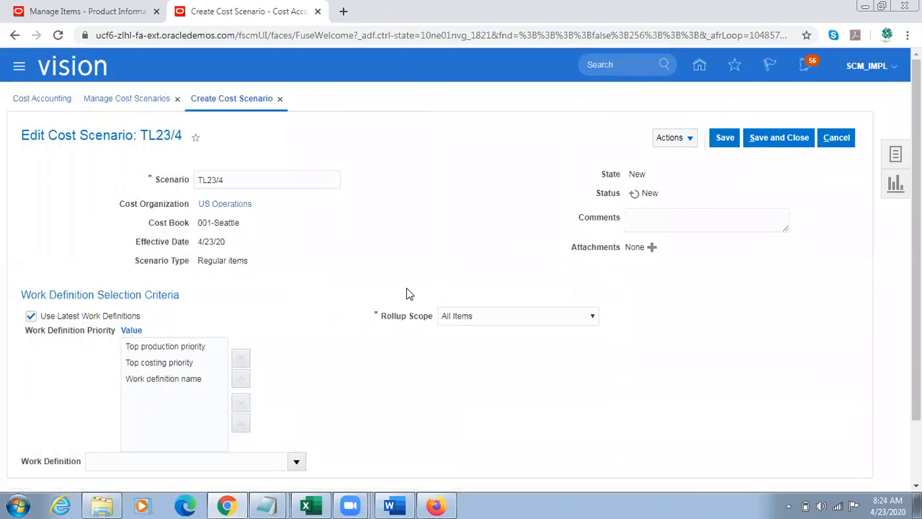
pyautogui.click(787, 137)
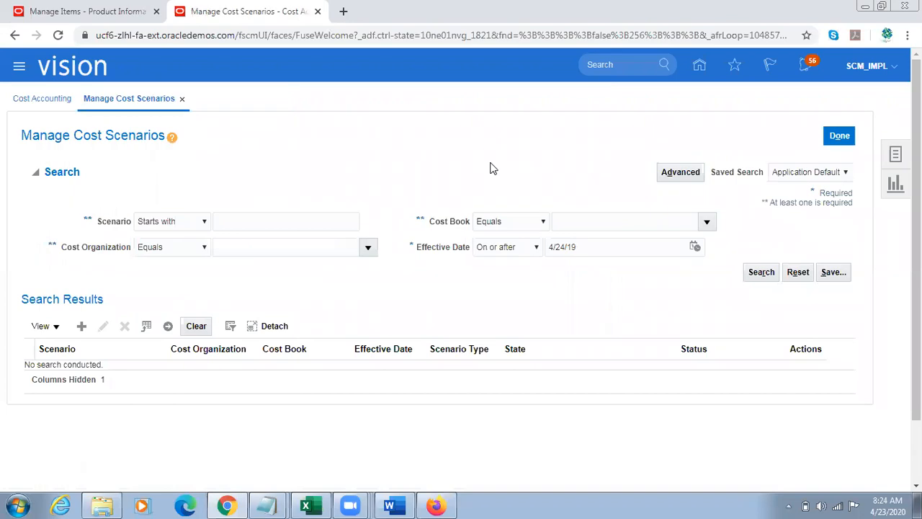
# Step: Search for cost scenario TL23/4 and rerun the search to check whether its costs have been published
pyautogui.click(236, 220)
pyautogui.write('TL23/4')
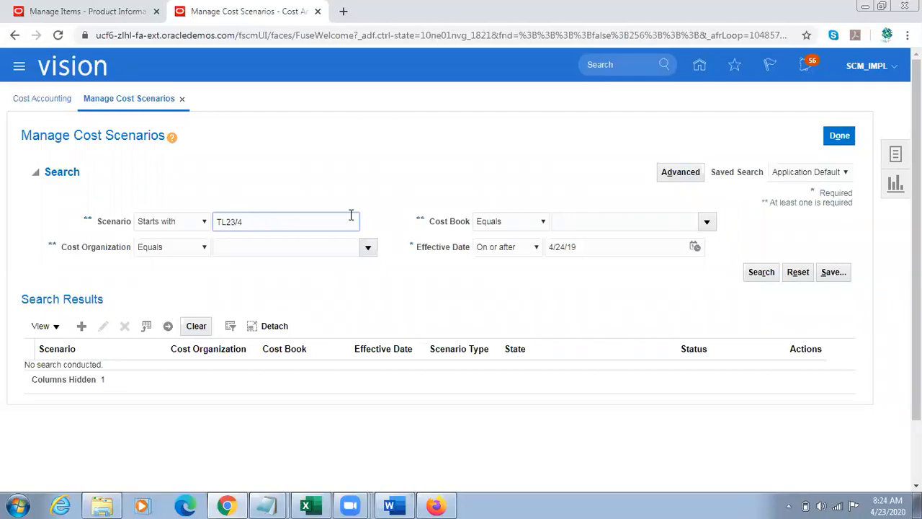
pyautogui.click(762, 272)
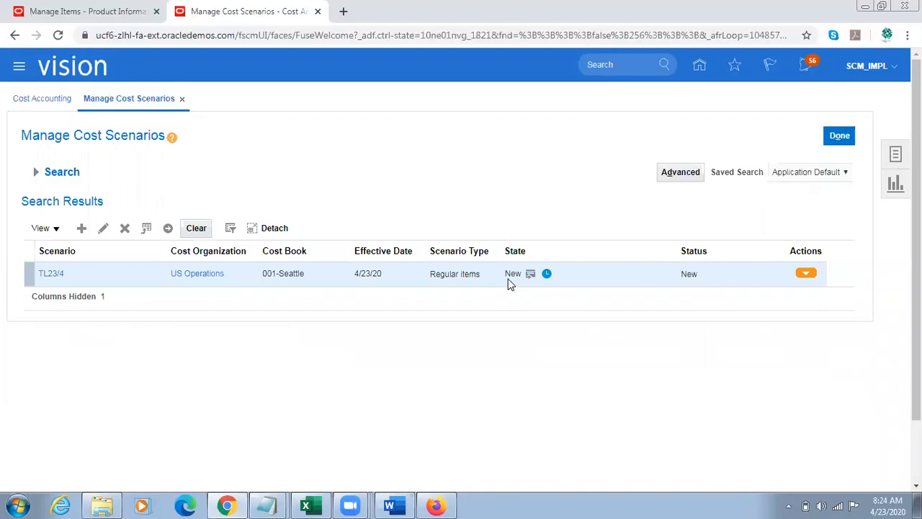
pyautogui.click(36, 172)
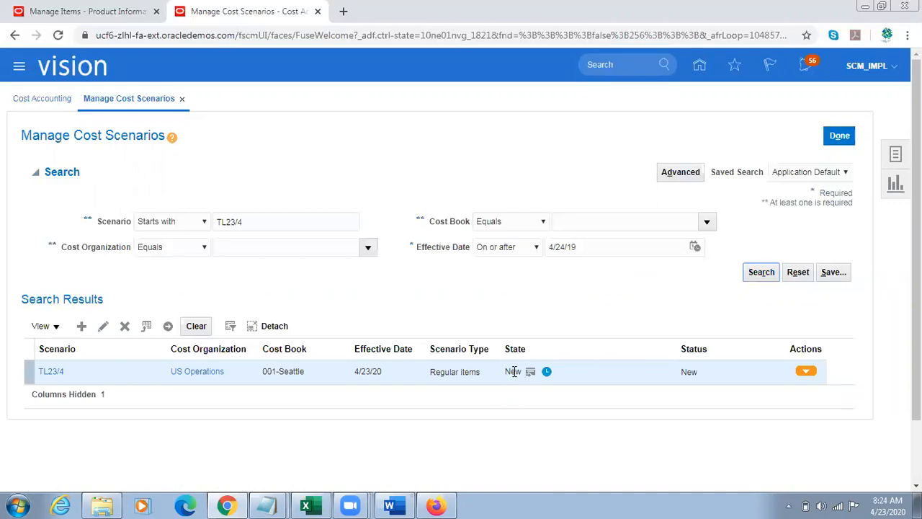
pyautogui.click(760, 272)
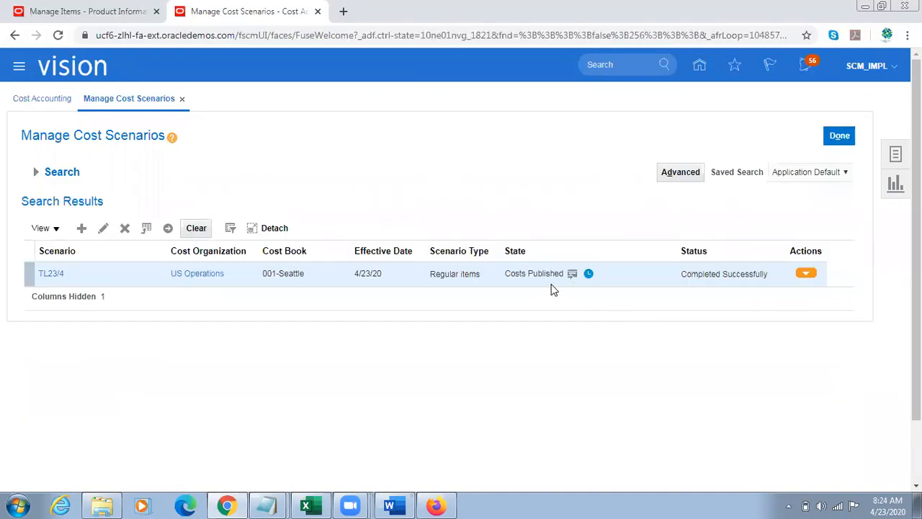
pyautogui.tripleClick(527, 273)
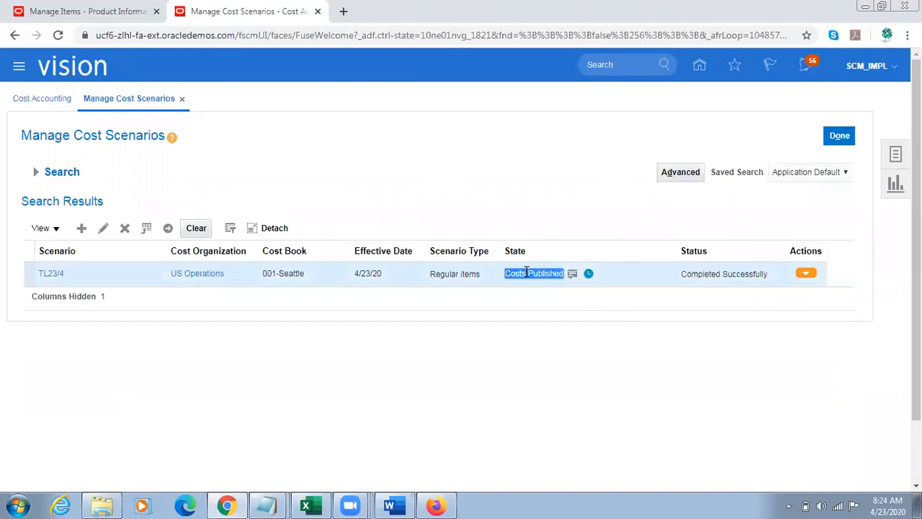
# Step: Switch to the requisition in Firefox, start a fresh requisition line, and enter TL Sample Item as its item
pyautogui.click(436, 506)
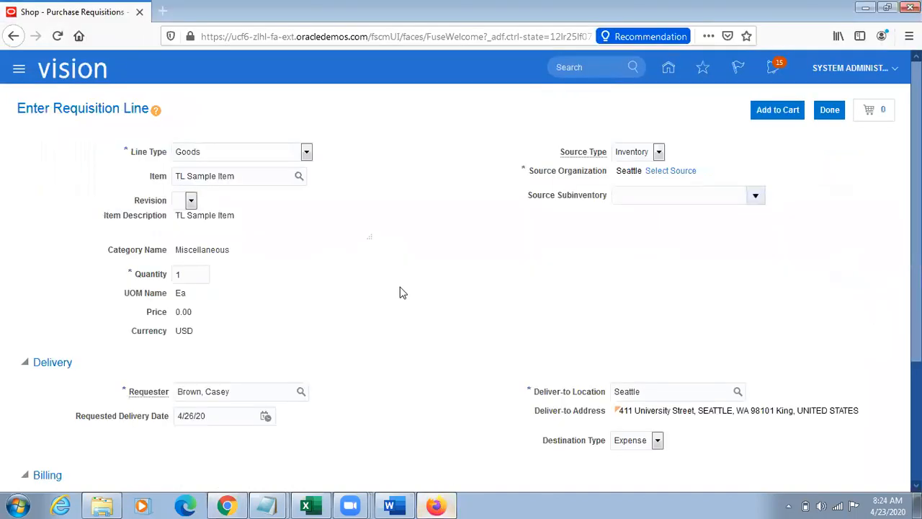
pyautogui.click(828, 111)
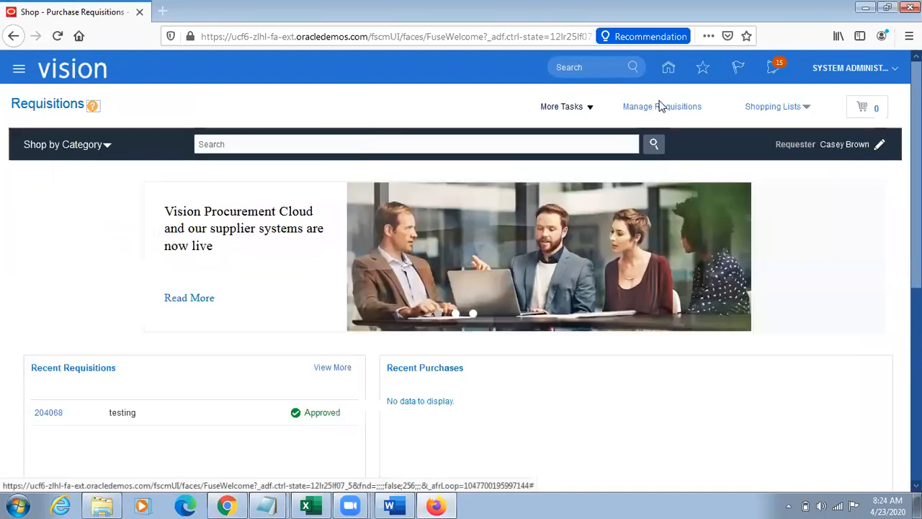
pyautogui.click(567, 108)
pyautogui.click(602, 127)
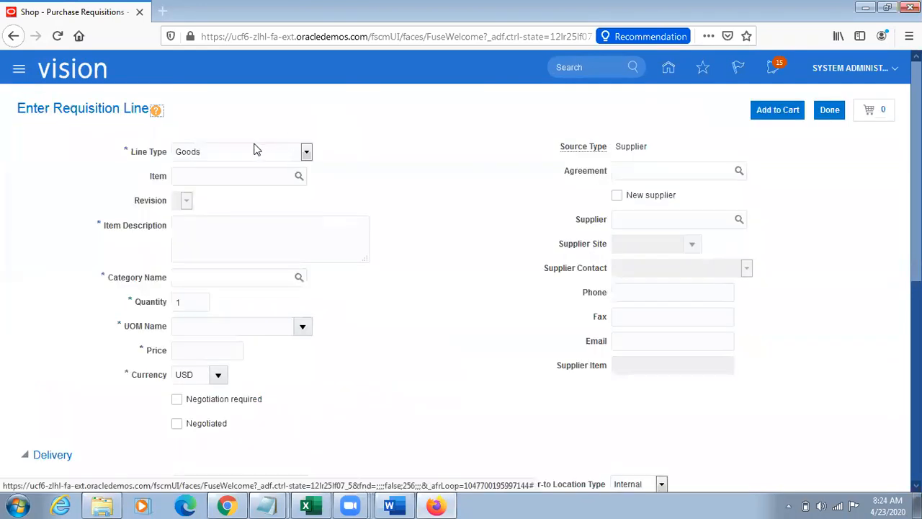
pyautogui.click(213, 167)
pyautogui.write('TL Sample Item')
pyautogui.press('Tab')
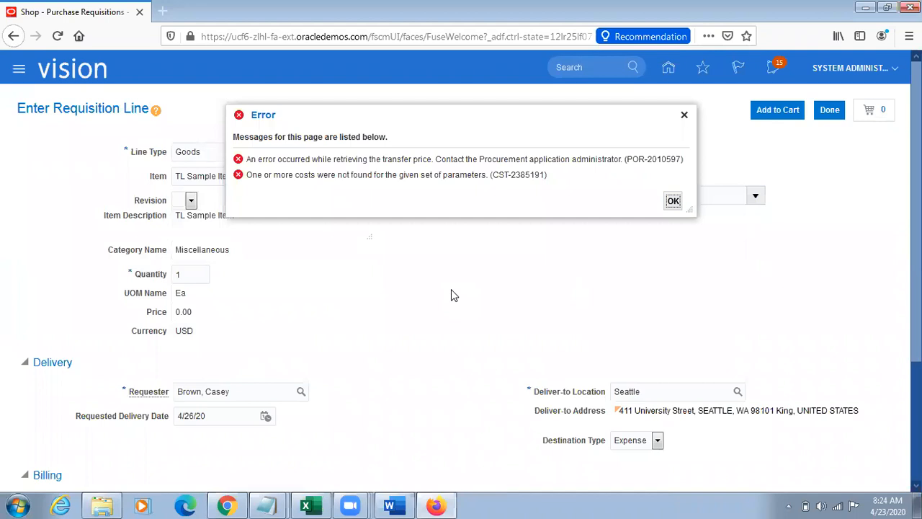
pyautogui.click(684, 114)
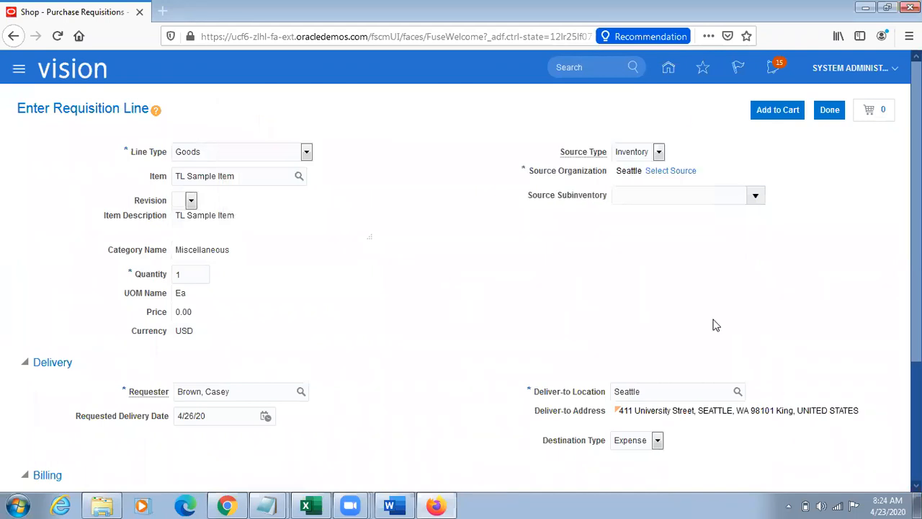
# Step: Clear the requisition line's deliver-to location and open the location search
pyautogui.doubleClick(669, 391)
pyautogui.write('Atl')
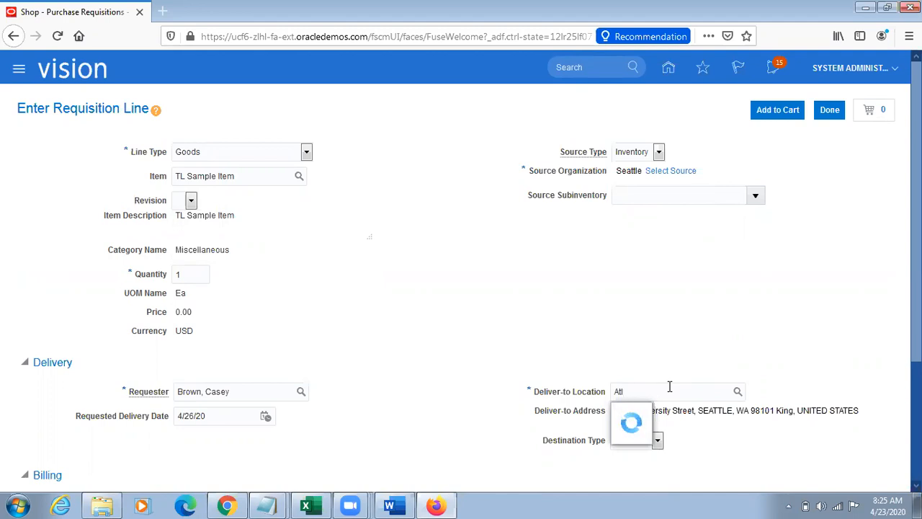
pyautogui.press('BackSpace')
pyautogui.press('BackSpace')
pyautogui.press('BackSpace')
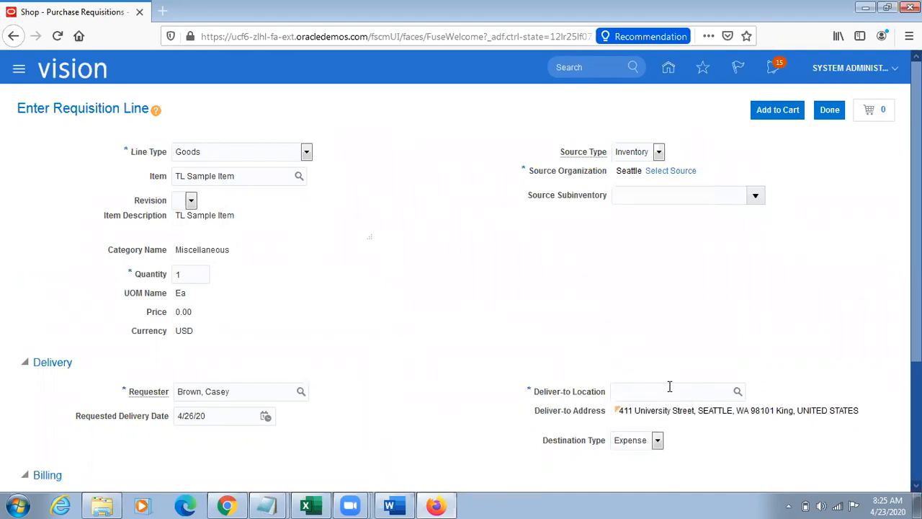
pyautogui.click(741, 393)
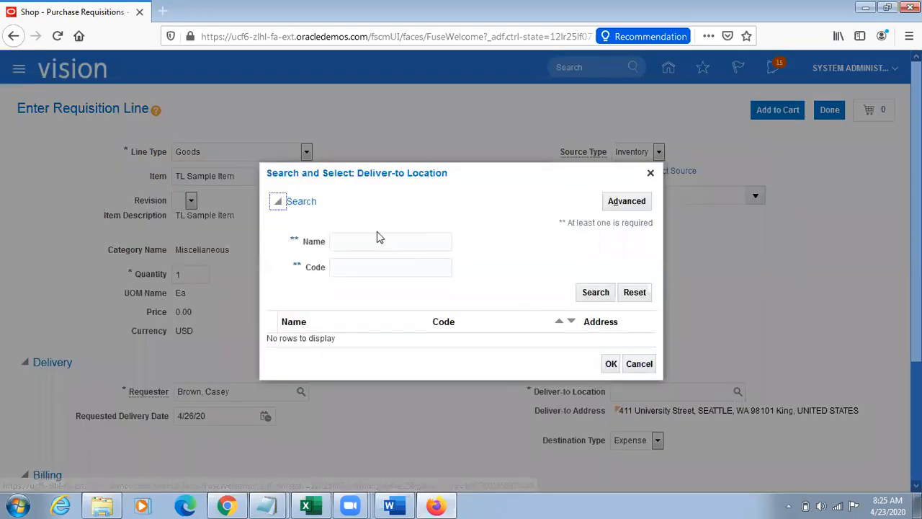
pyautogui.click(371, 240)
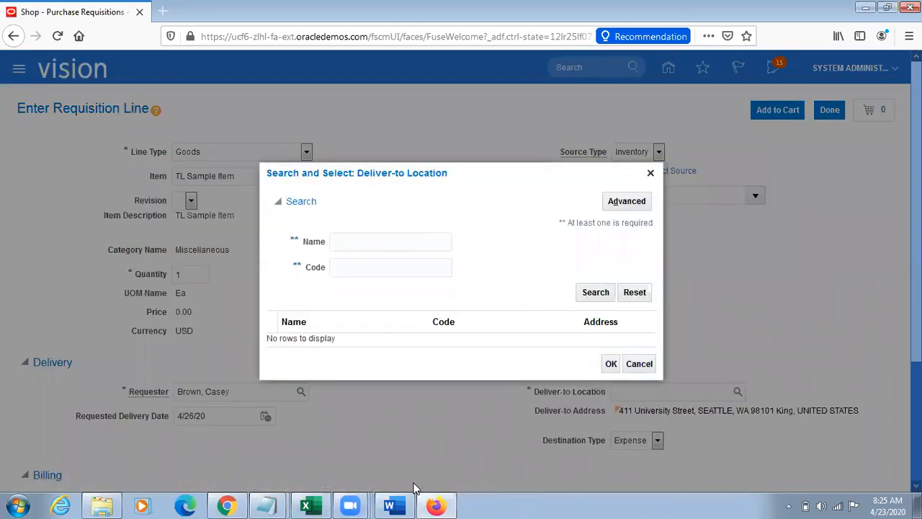
# Step: Switch to Setup and Maintenance in Chrome and open Manage Inventory Organizations under the Procurement organization structures
pyautogui.click(228, 504)
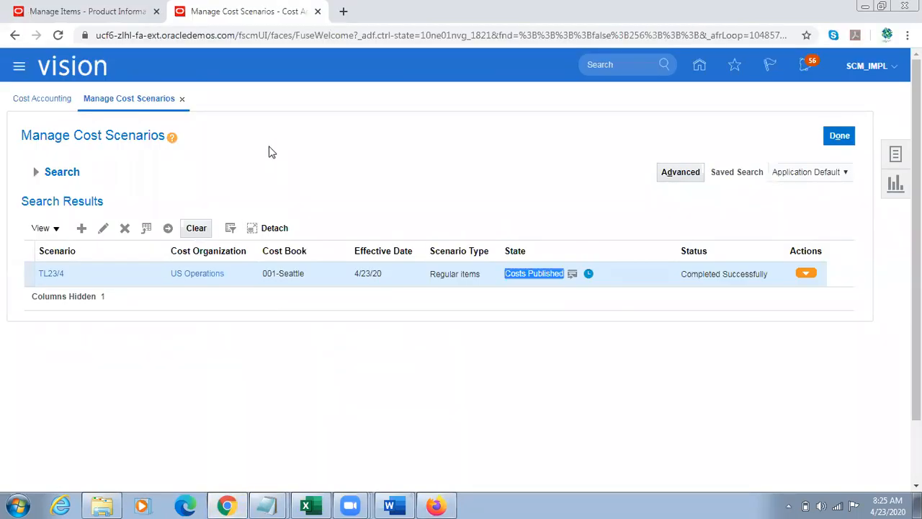
pyautogui.click(51, 9)
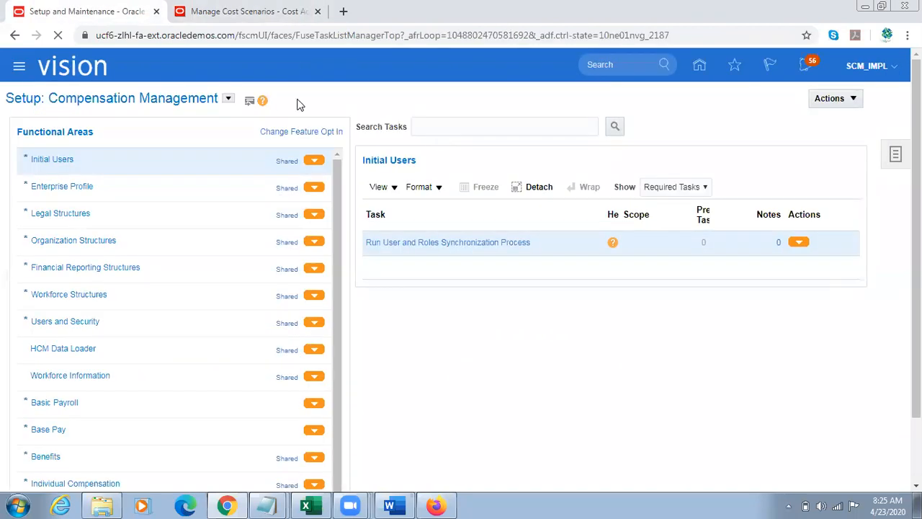
pyautogui.click(229, 98)
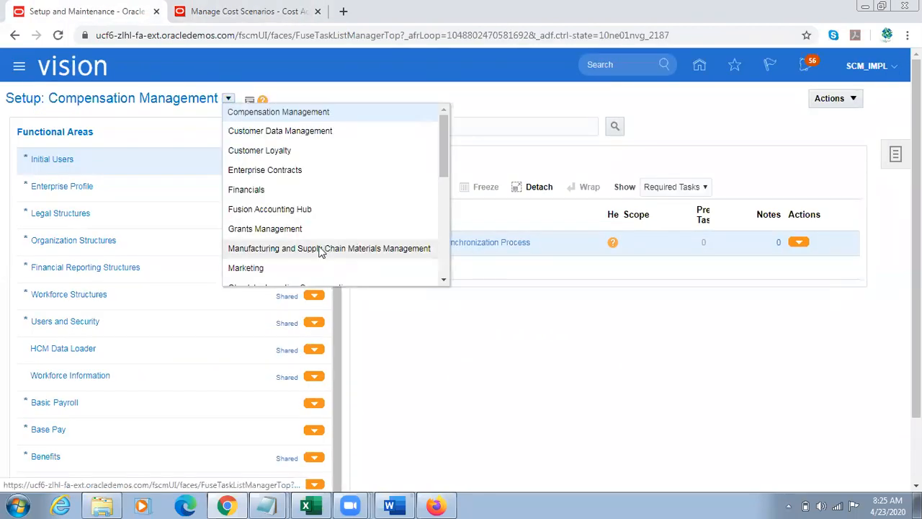
pyautogui.click(407, 247)
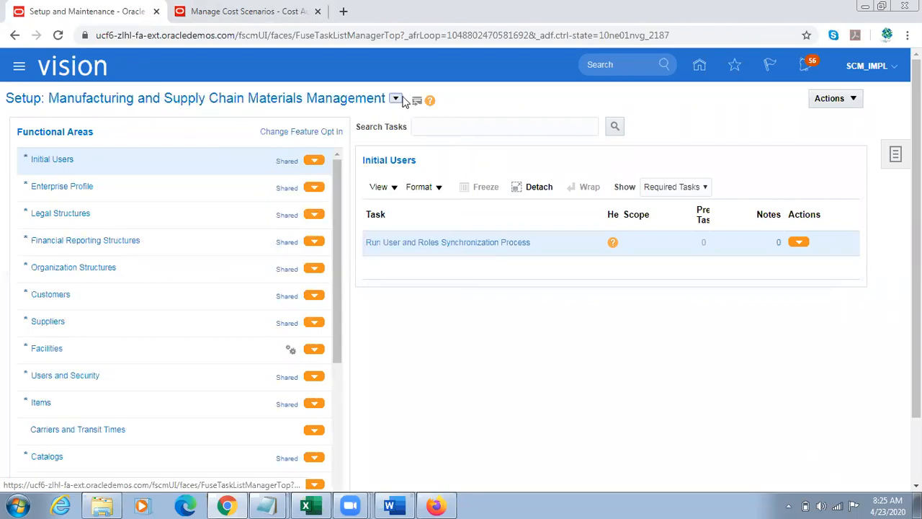
pyautogui.click(396, 98)
pyautogui.moveTo(610, 173); pyautogui.dragTo(609, 202)
pyautogui.click(441, 242)
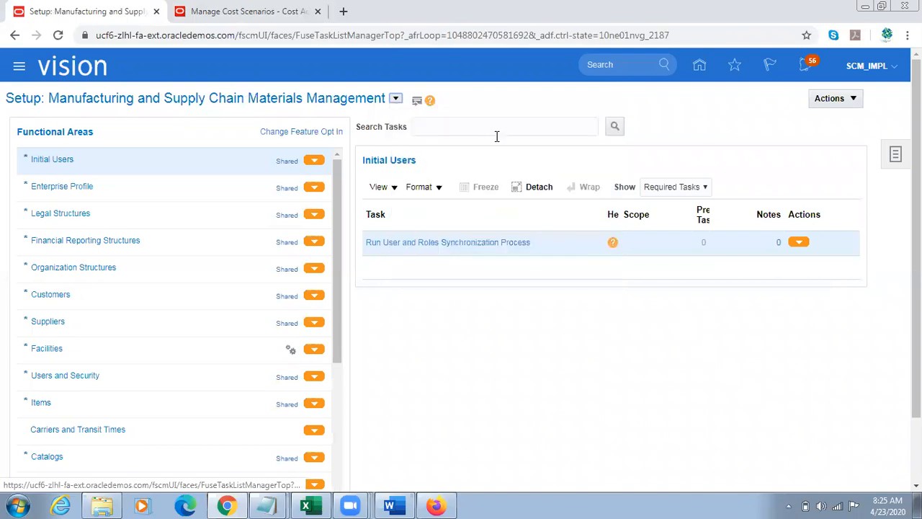
pyautogui.click(123, 274)
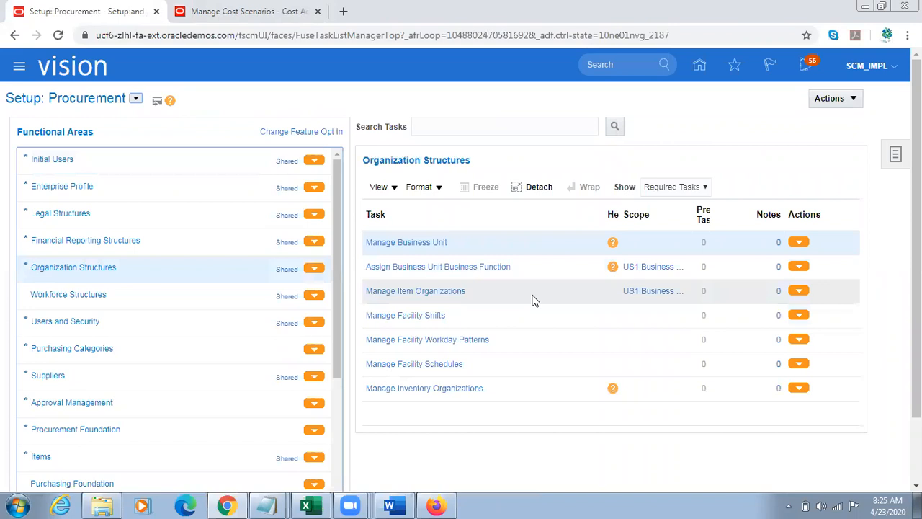
pyautogui.click(402, 388)
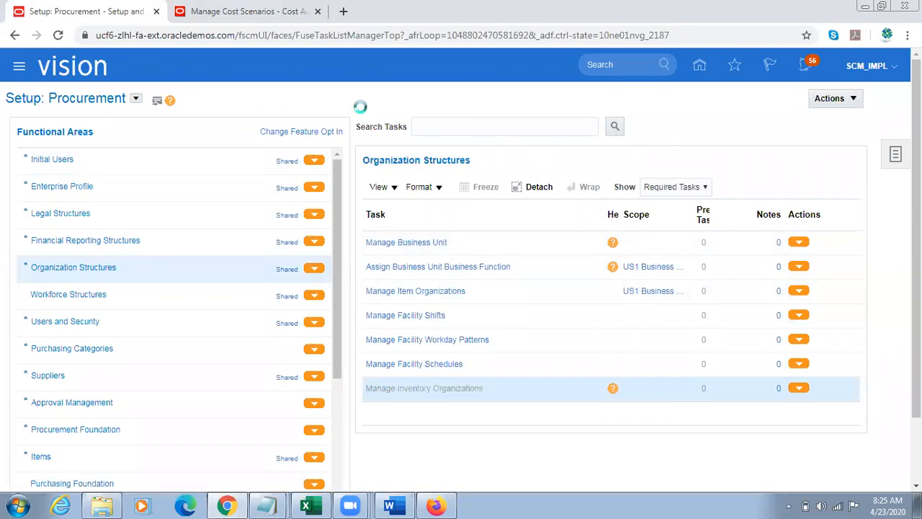
# Step: Search for inventory organization 002 and open it to examine its location address name
pyautogui.click(194, 168)
pyautogui.write('002')
pyautogui.press('Tab')
pyautogui.press('Return')
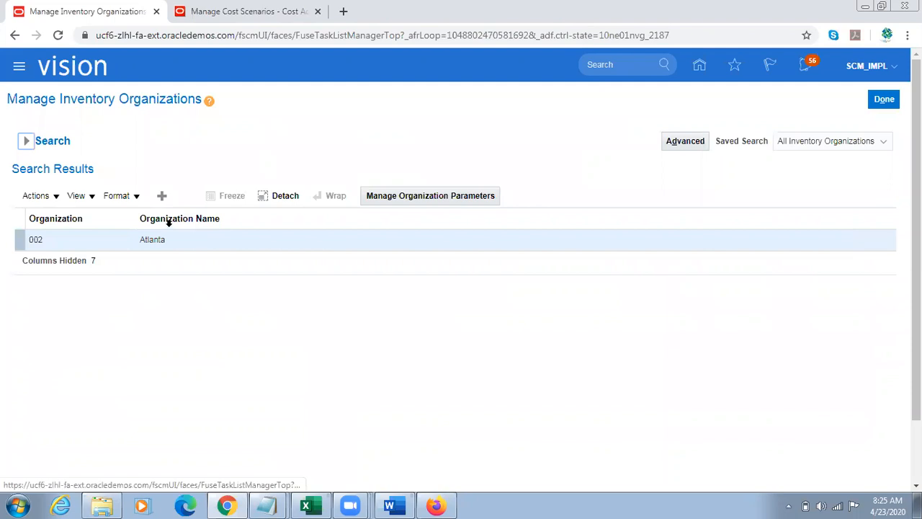
pyautogui.click(185, 197)
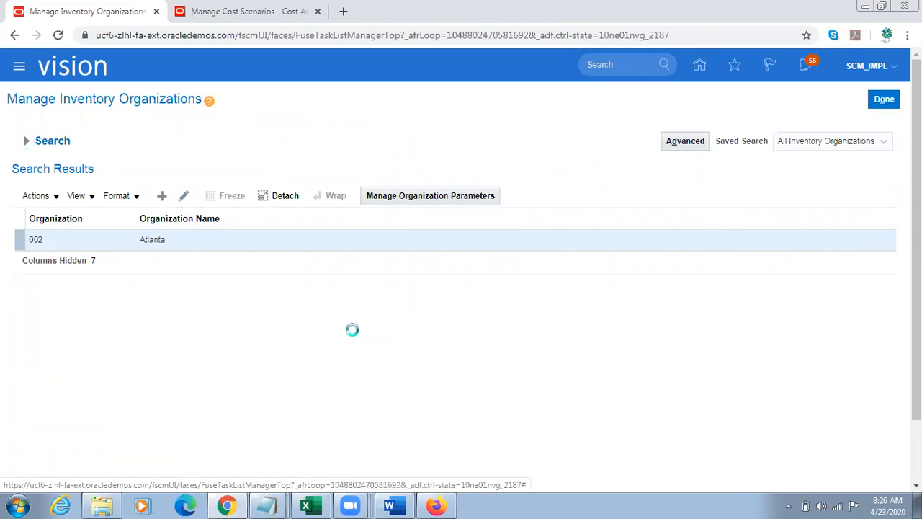
pyautogui.doubleClick(141, 292)
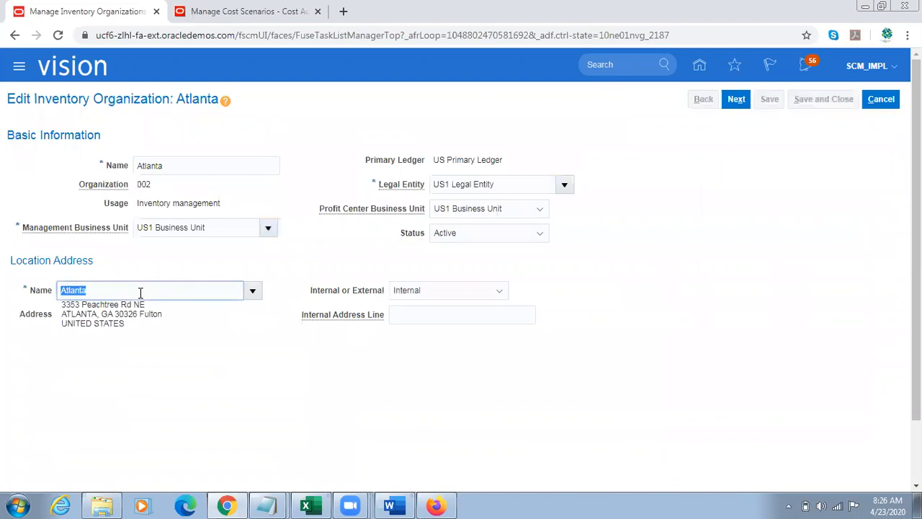
pyautogui.click(242, 40)
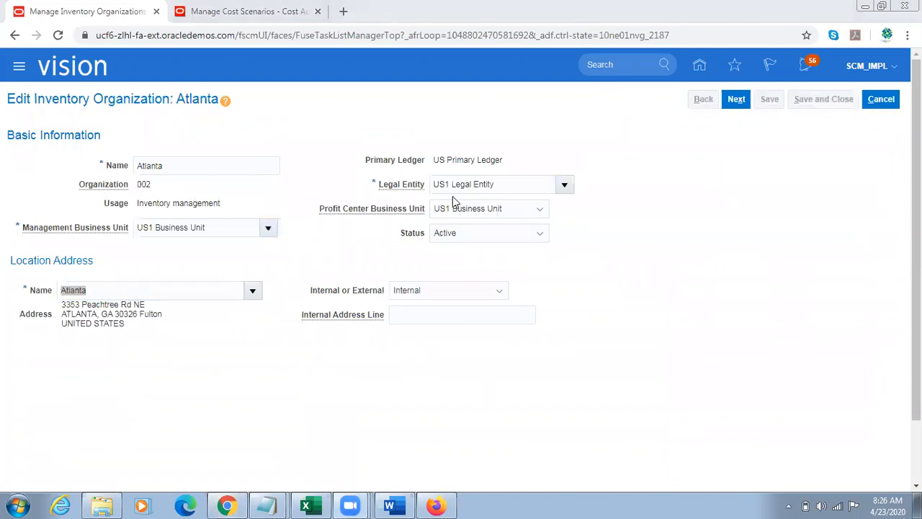
pyautogui.hotkey('ctrl', 'Tab')
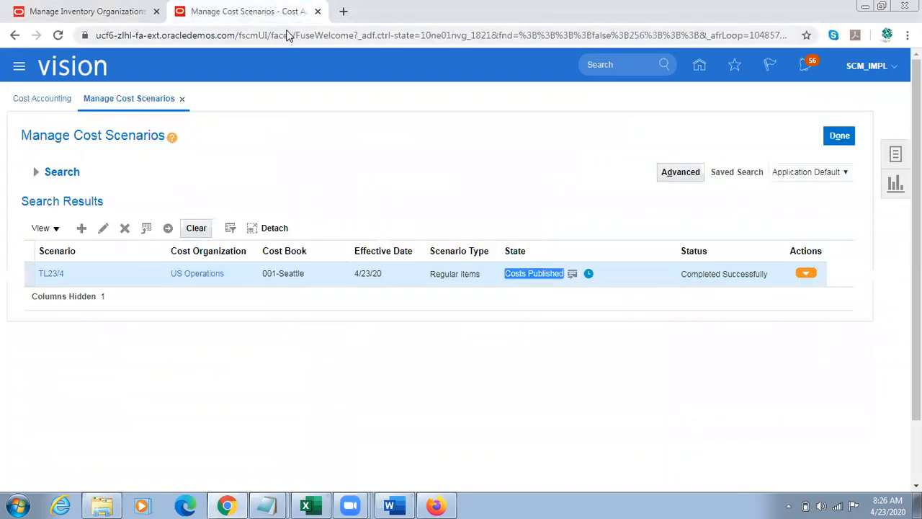
pyautogui.click(160, 12)
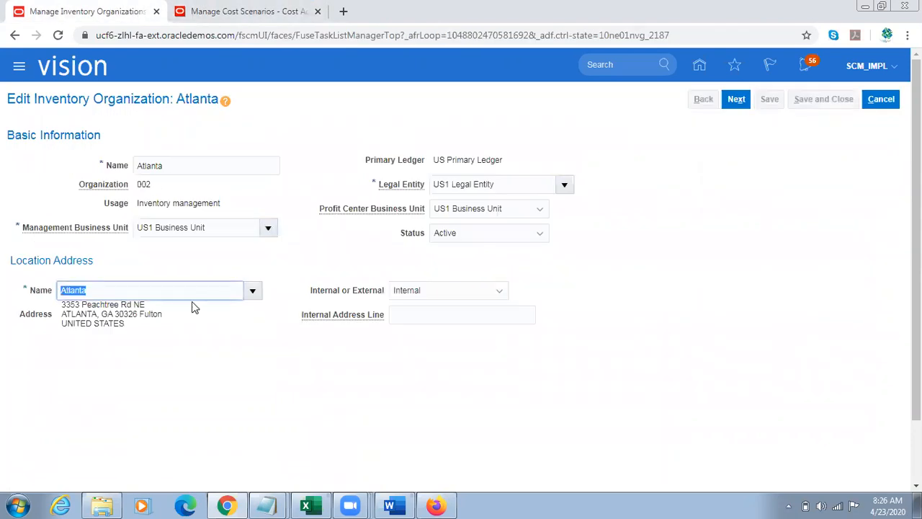
# Step: Return to the requisition in Firefox, search the deliver-to locations for Atlanta, and close the search
pyautogui.click(450, 503)
pyautogui.write('Atlanta')
pyautogui.click(596, 292)
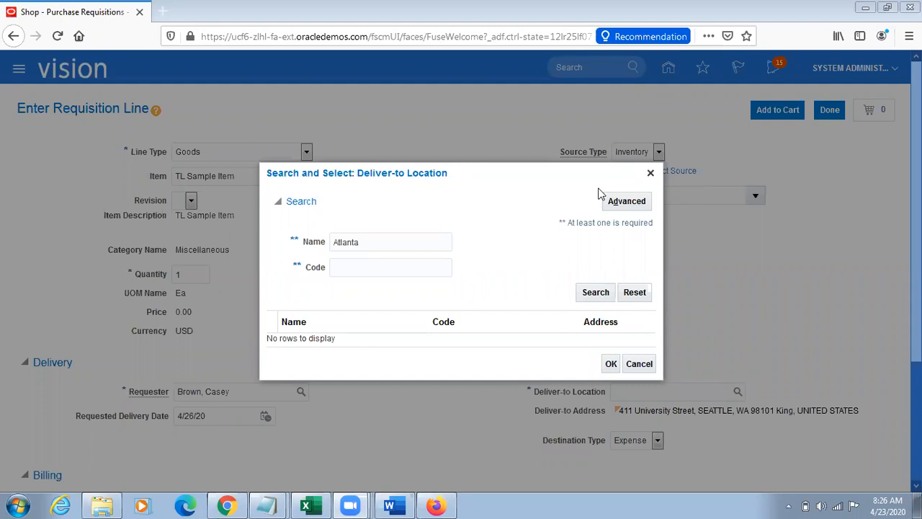
pyautogui.click(595, 292)
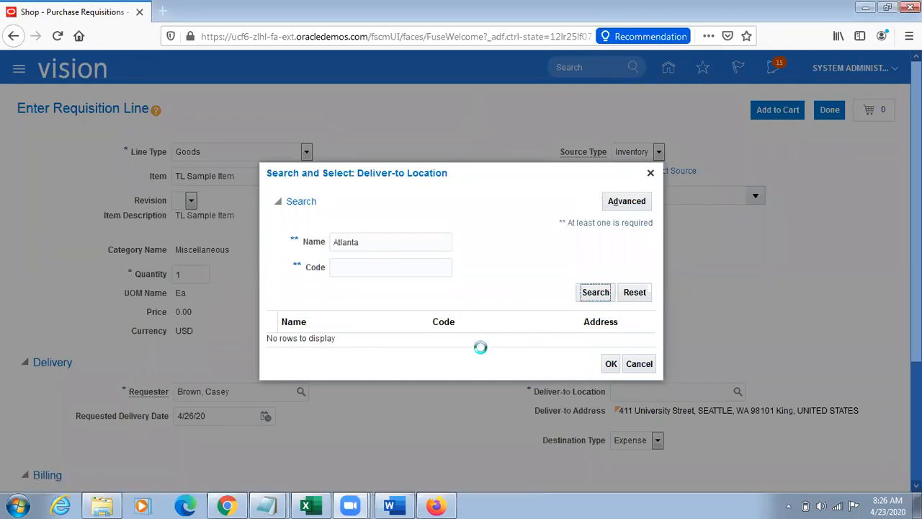
pyautogui.click(650, 173)
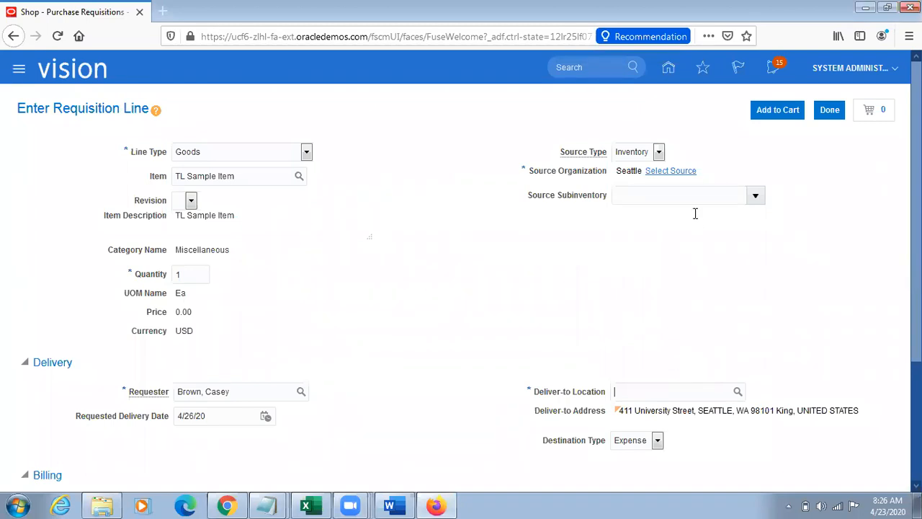
# Step: Select Atlanta as the supply source for the requisition line
pyautogui.click(671, 171)
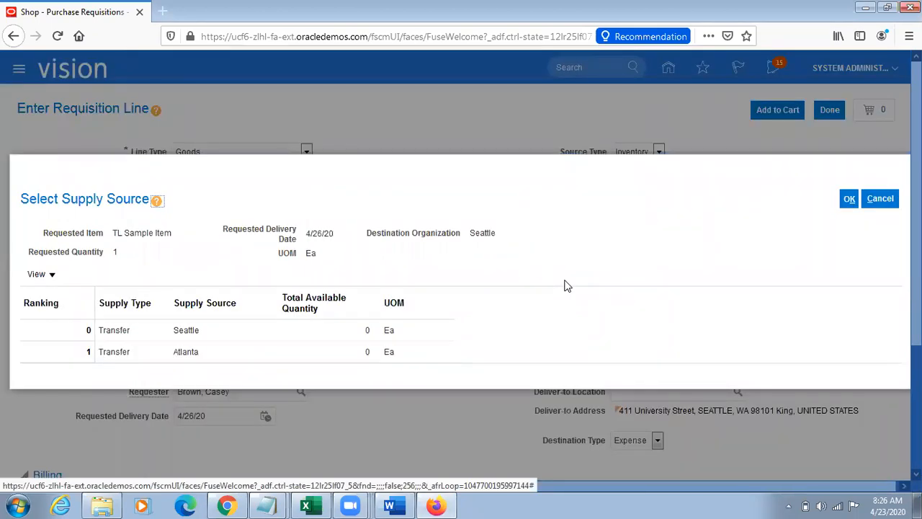
pyautogui.click(206, 351)
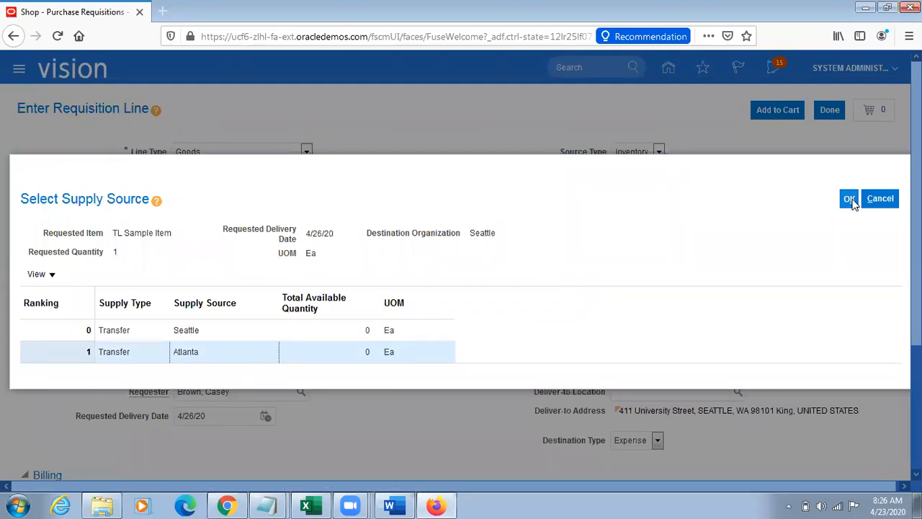
pyautogui.click(850, 202)
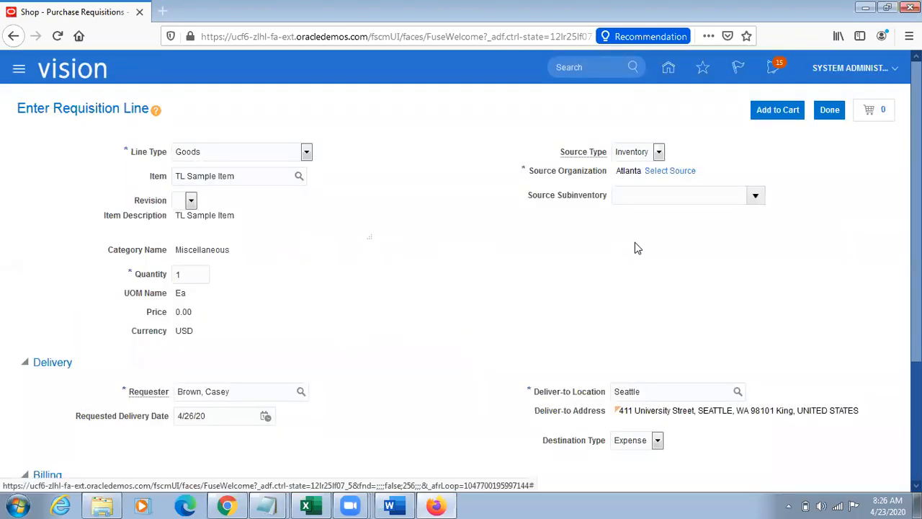
# Step: Set the requisition line's supply source back to Seattle
pyautogui.click(672, 173)
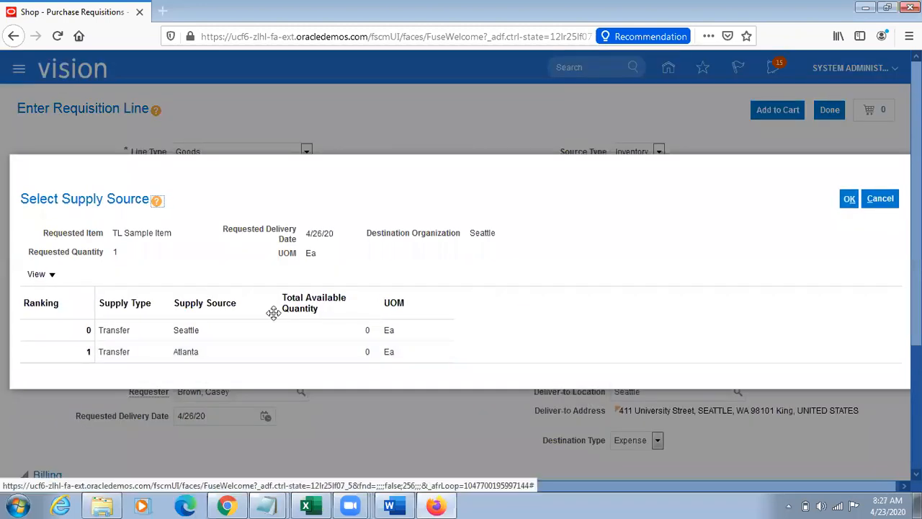
pyautogui.click(189, 329)
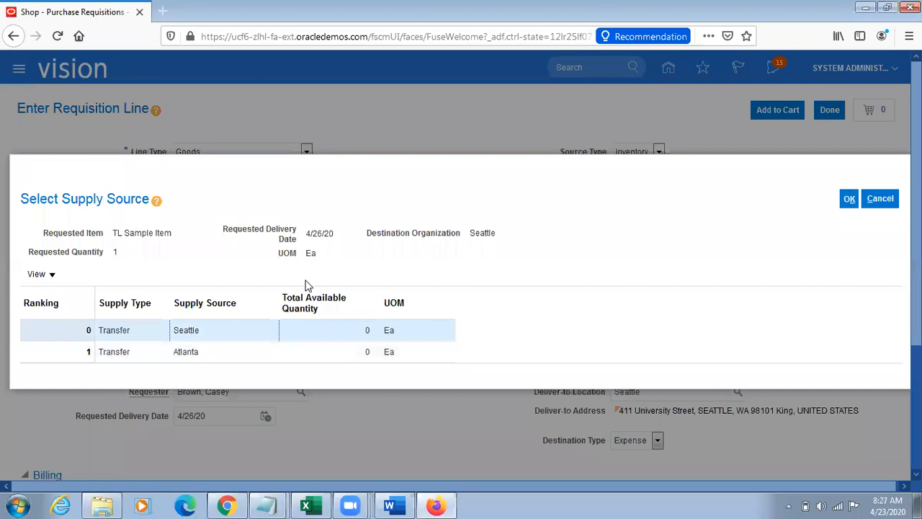
pyautogui.click(850, 200)
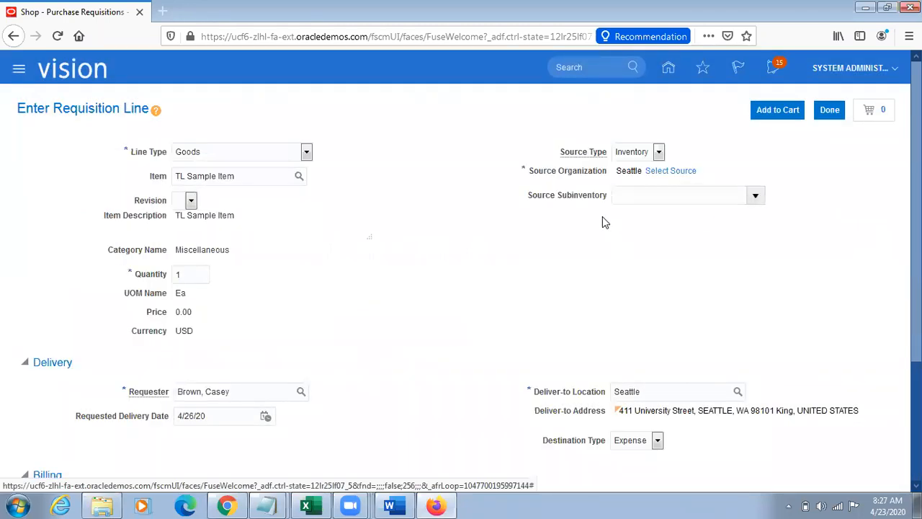
# Step: Repeat the deliver-to location search for Atlanta and leave the requisition line without adding it to the cart
pyautogui.doubleClick(658, 389)
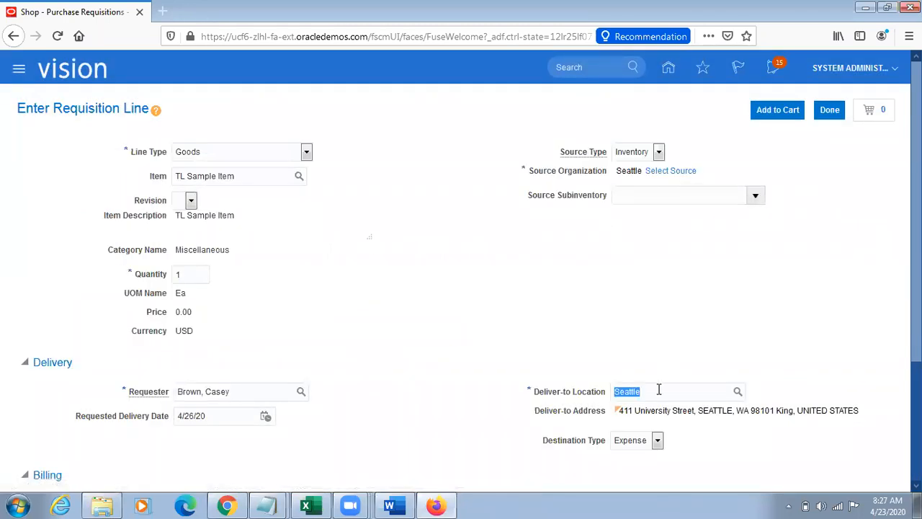
pyautogui.press('BackSpace')
pyautogui.click(866, 317)
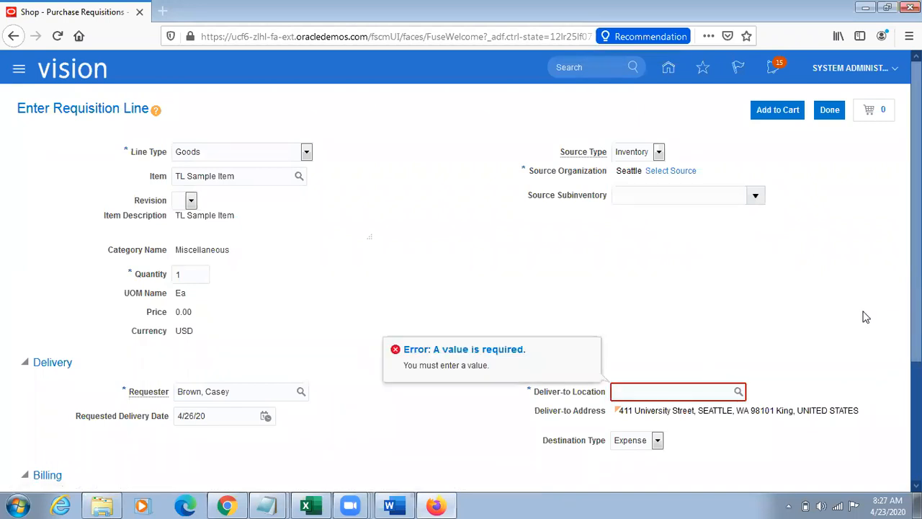
pyautogui.click(739, 392)
pyautogui.click(375, 245)
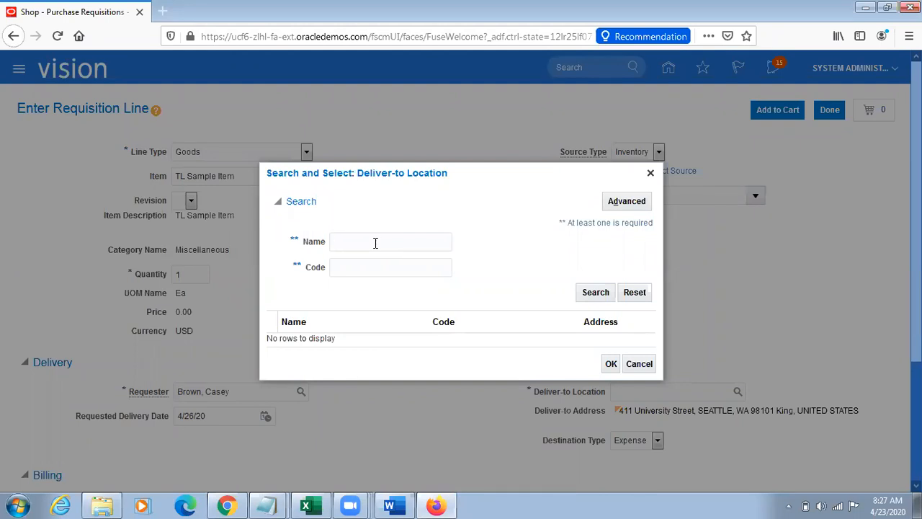
pyautogui.write('Atlanta')
pyautogui.click(474, 253)
pyautogui.click(589, 290)
pyautogui.click(650, 173)
pyautogui.click(829, 110)
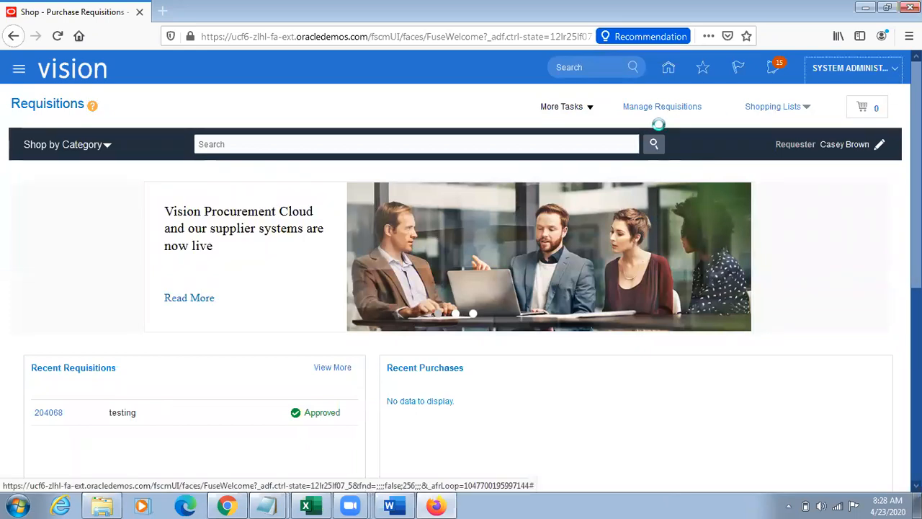
# Step: Sign out of the application, confirm the single sign-off, and sign back in
pyautogui.click(865, 95)
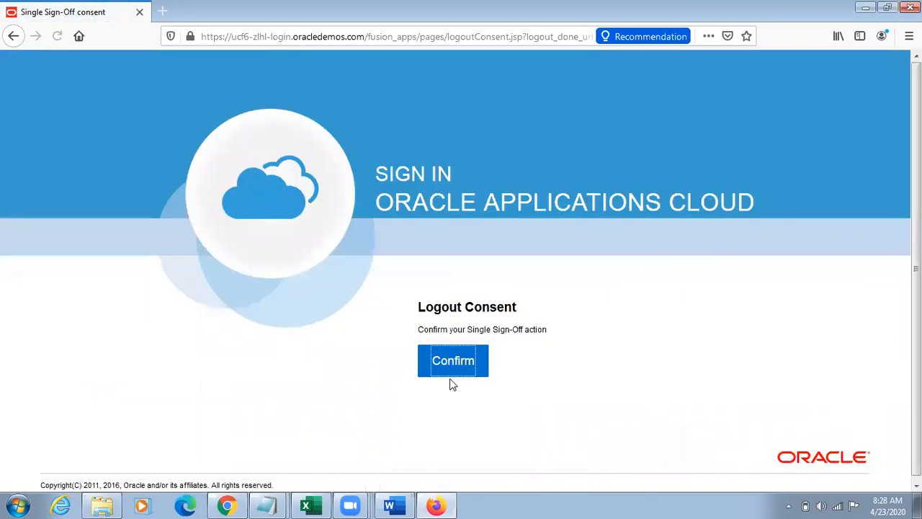
pyautogui.click(445, 368)
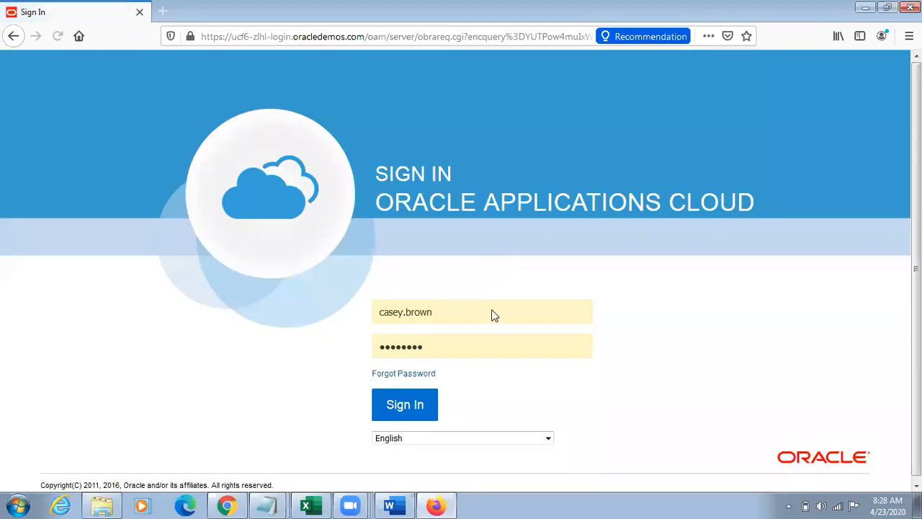
pyautogui.click(406, 405)
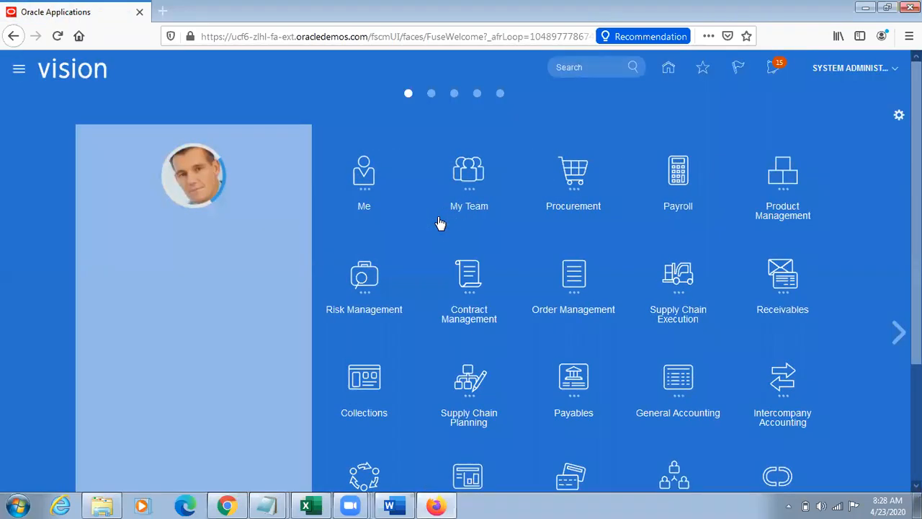
# Step: Go to Purchase Requisitions under Procurement and start entering a new requisition line
pyautogui.click(681, 281)
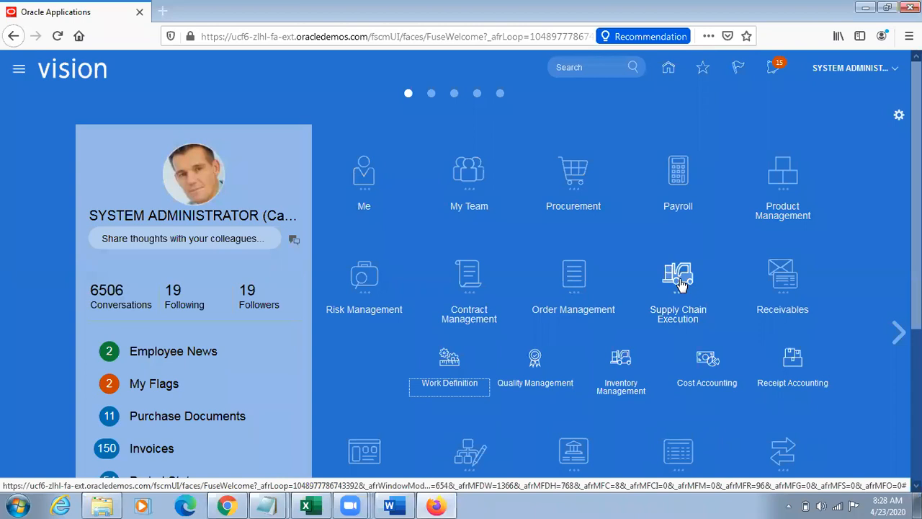
pyautogui.click(680, 283)
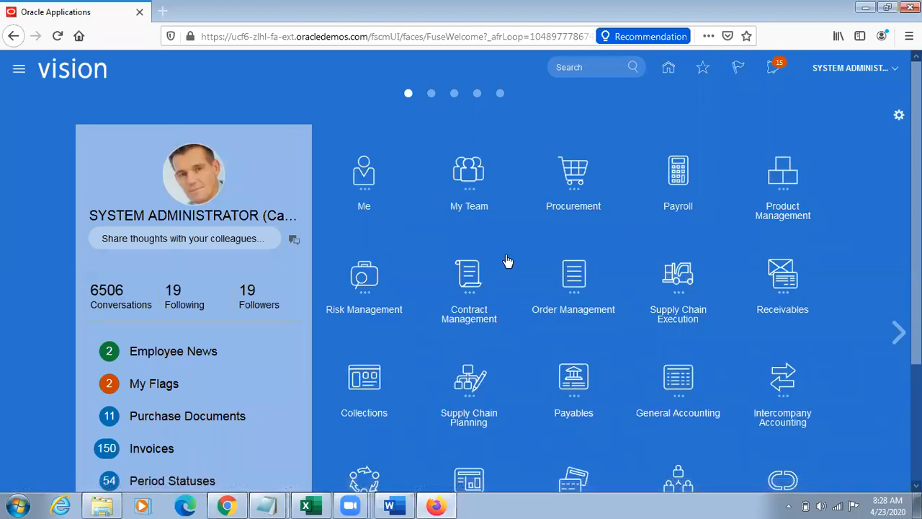
pyautogui.click(569, 186)
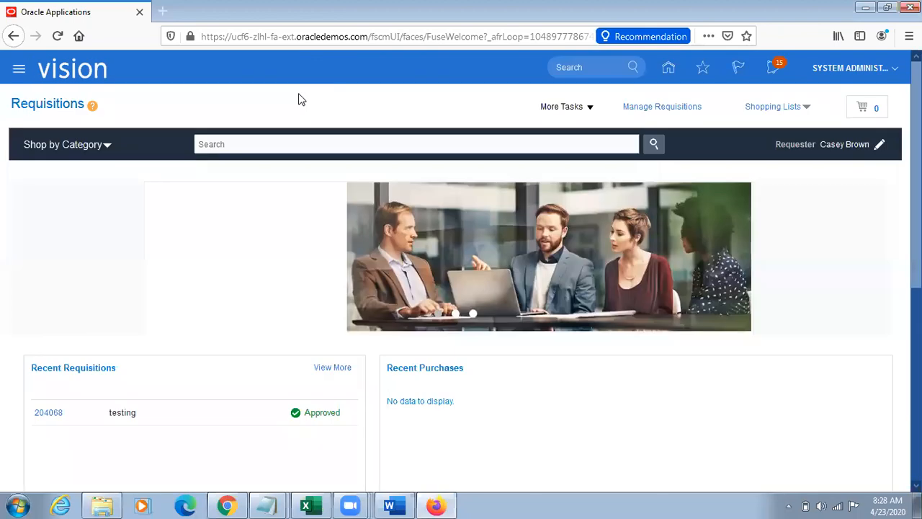
pyautogui.click(589, 106)
pyautogui.click(583, 128)
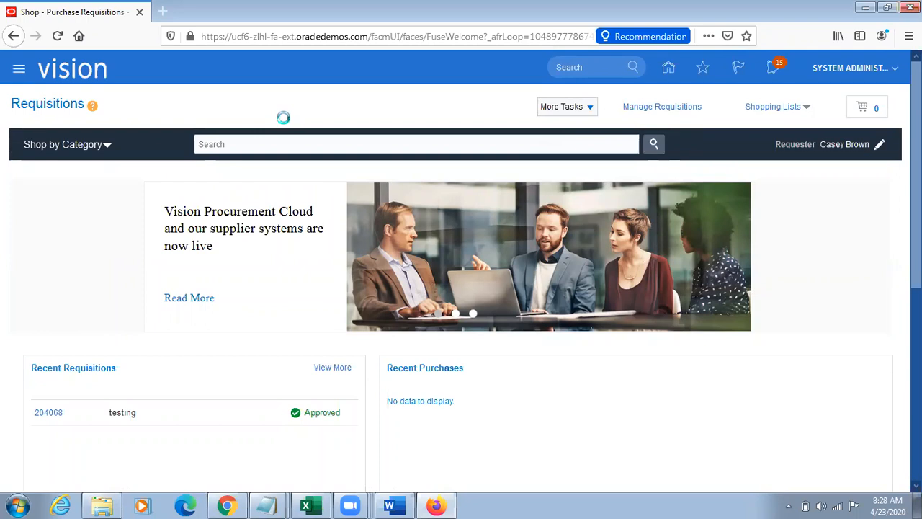
# Step: Enter TL Sample Item as the requisition line's item, highlight the transfer price error text, and dismiss the message
pyautogui.click(206, 176)
pyautogui.write('TL Sample Item')
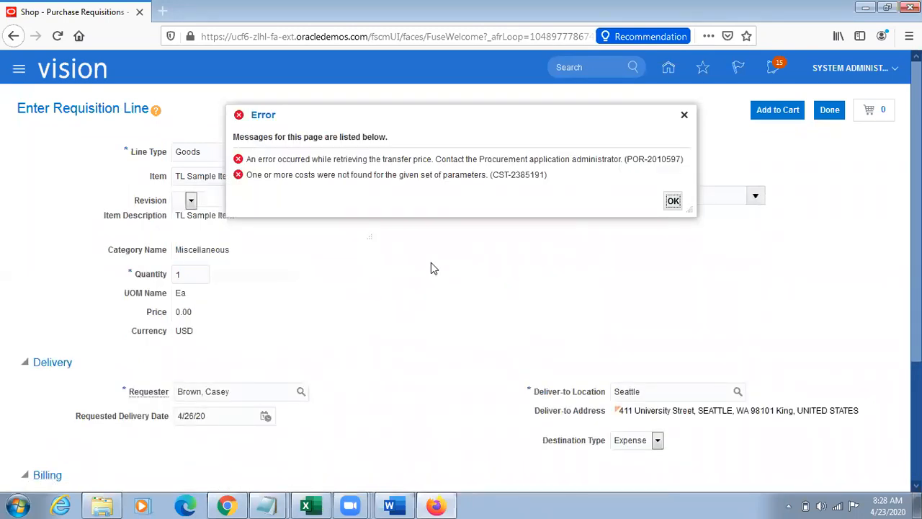
pyautogui.moveTo(245, 158); pyautogui.dragTo(490, 176)
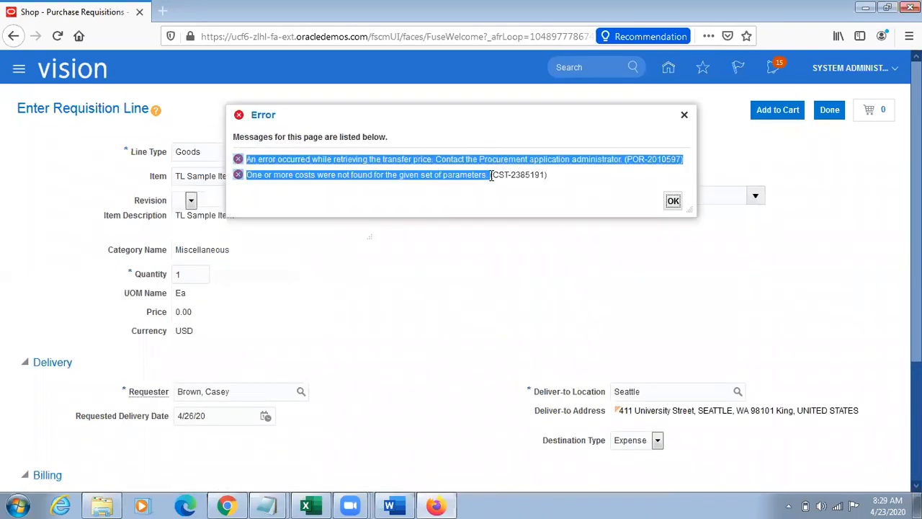
pyautogui.doubleClick(517, 158)
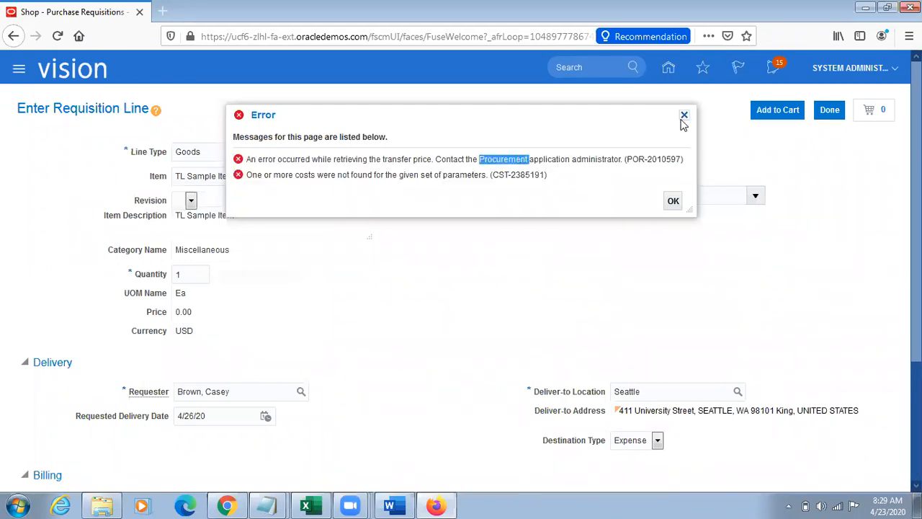
pyautogui.click(683, 116)
# Step: Select Atlanta as the supply source for the TL Sample Item requisition line
pyautogui.doubleClick(671, 391)
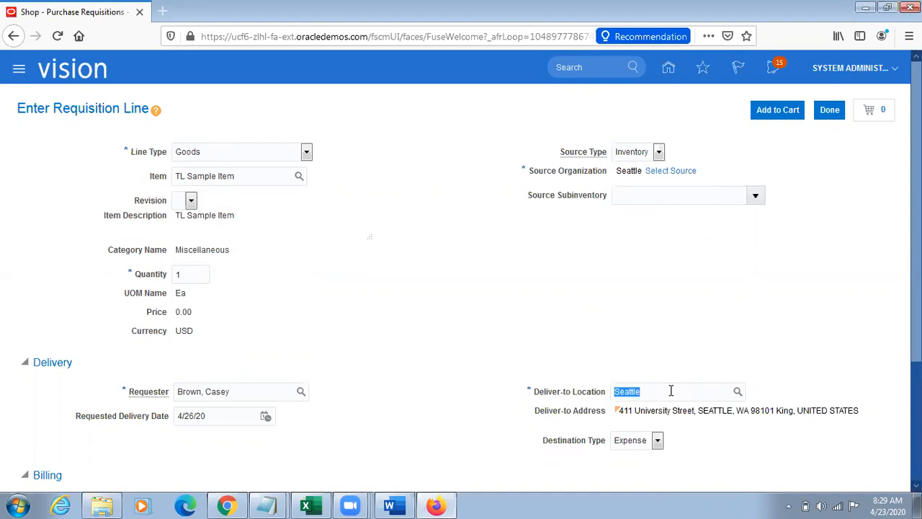
pyautogui.click(669, 171)
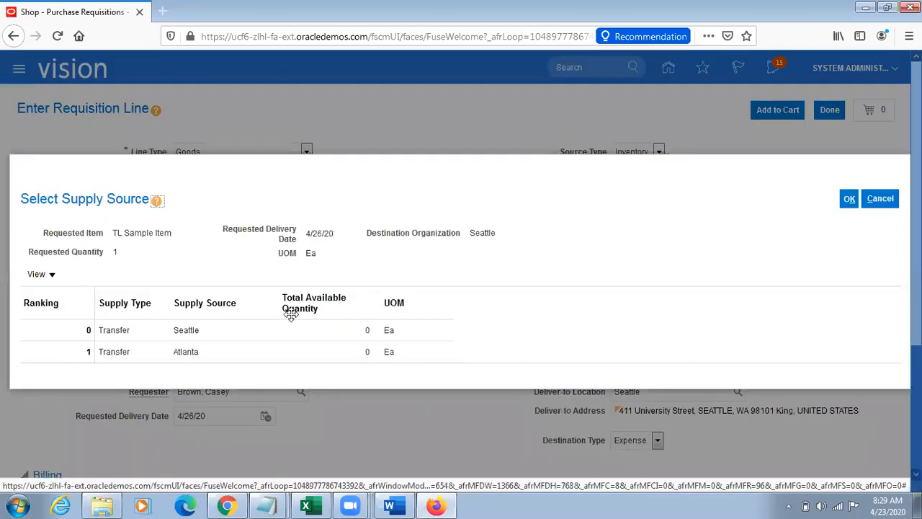
pyautogui.click(151, 351)
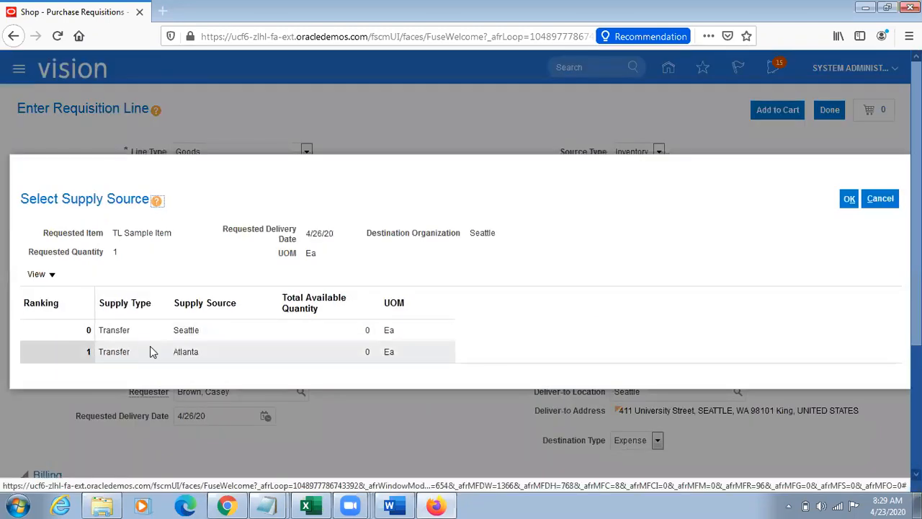
pyautogui.click(849, 198)
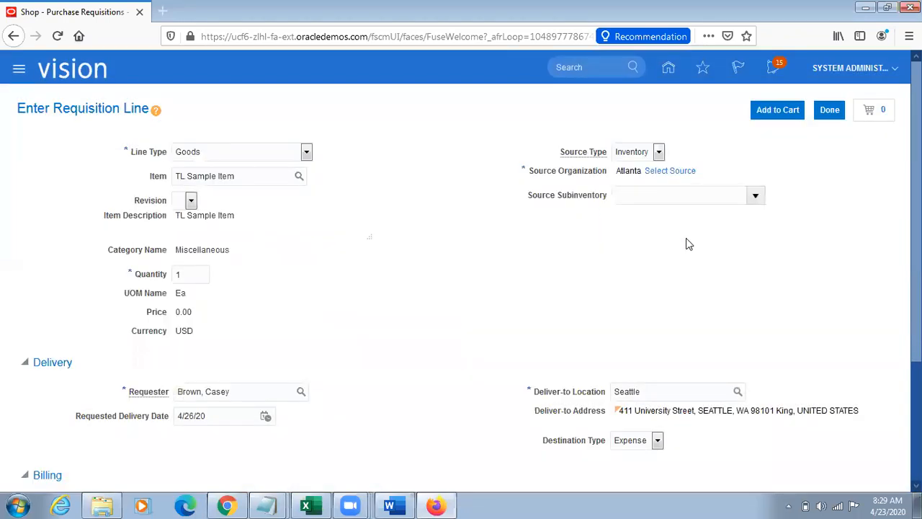
# Step: Search the deliver-to locations by the name Atlanta and cancel the search without choosing a location
pyautogui.doubleClick(667, 388)
pyautogui.click(716, 305)
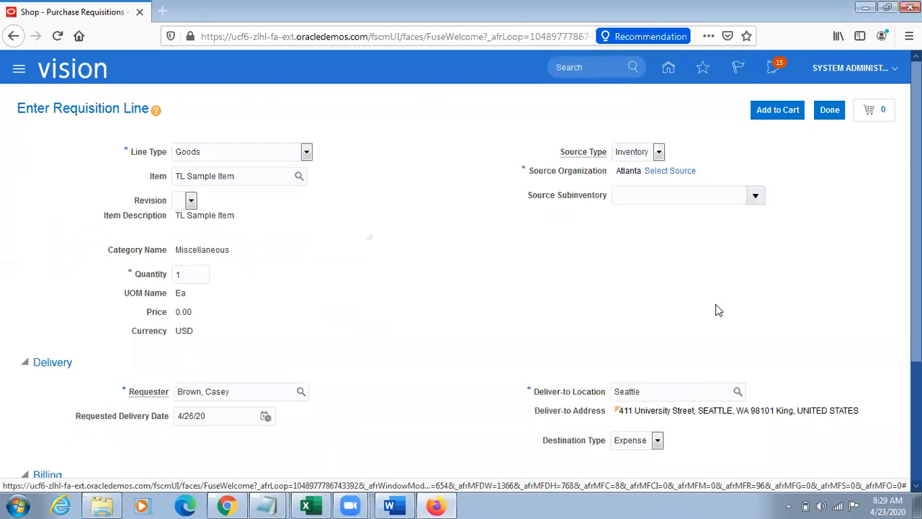
pyautogui.doubleClick(677, 388)
pyautogui.click(738, 392)
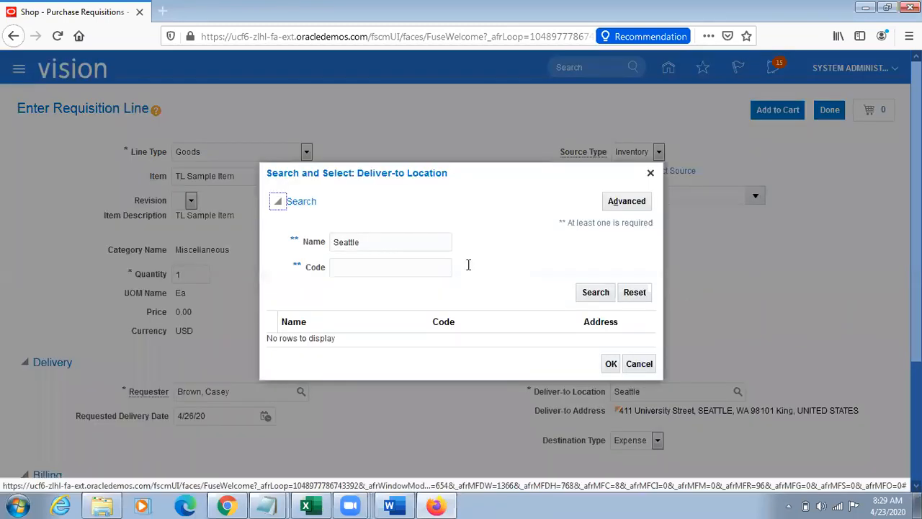
pyautogui.doubleClick(397, 245)
pyautogui.write('Atlanta')
pyautogui.click(595, 294)
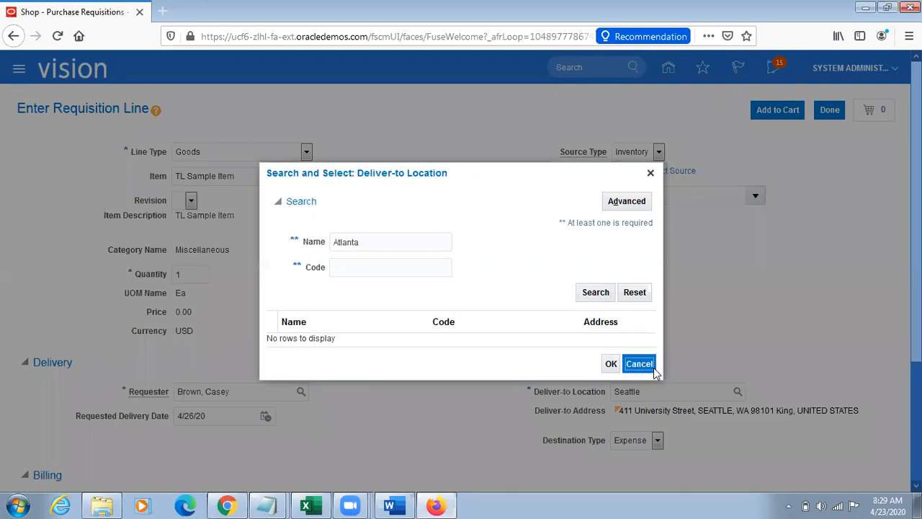
pyautogui.click(637, 363)
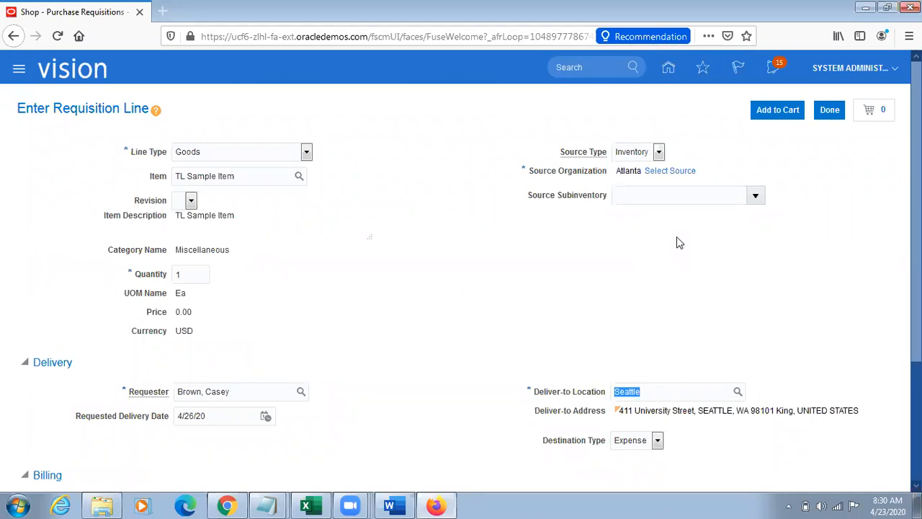
# Step: Leave the requisition line, try to set the requisition preferences' deliver-to location to Atlanta, and cancel the preference changes
pyautogui.click(830, 115)
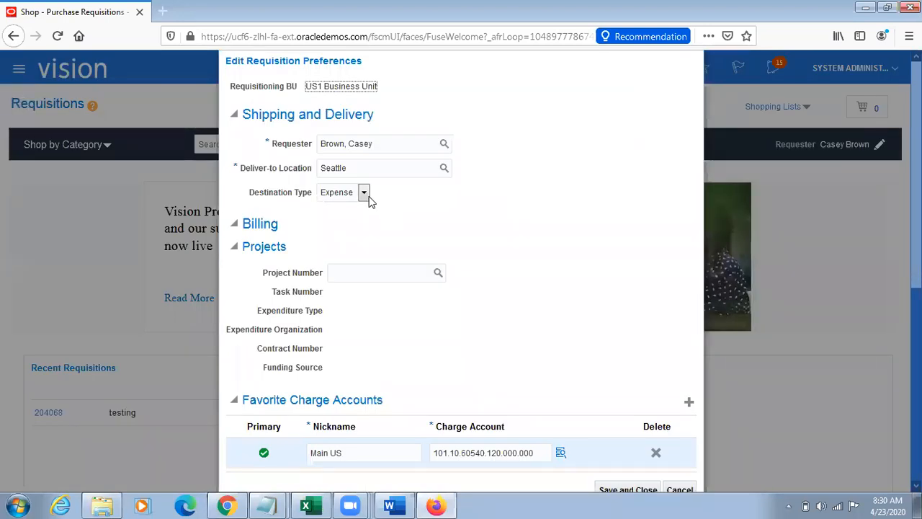
pyautogui.doubleClick(360, 161)
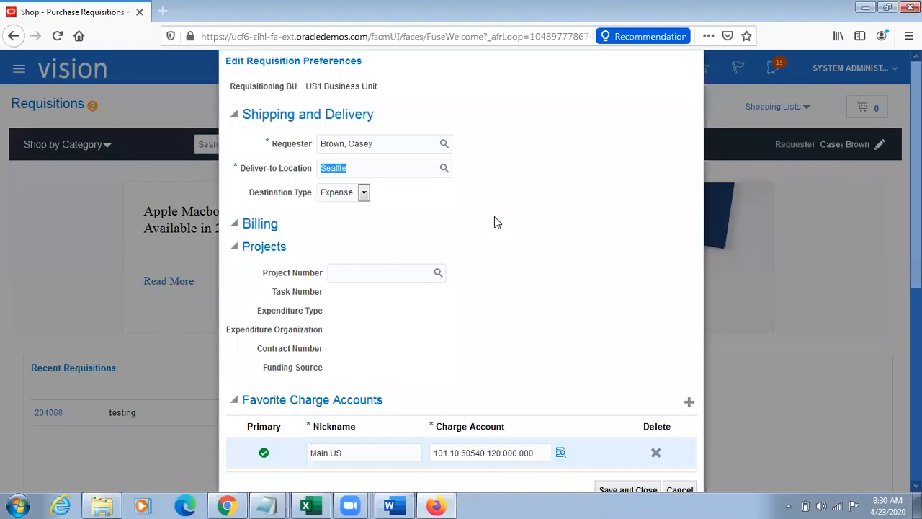
pyautogui.write('Atl')
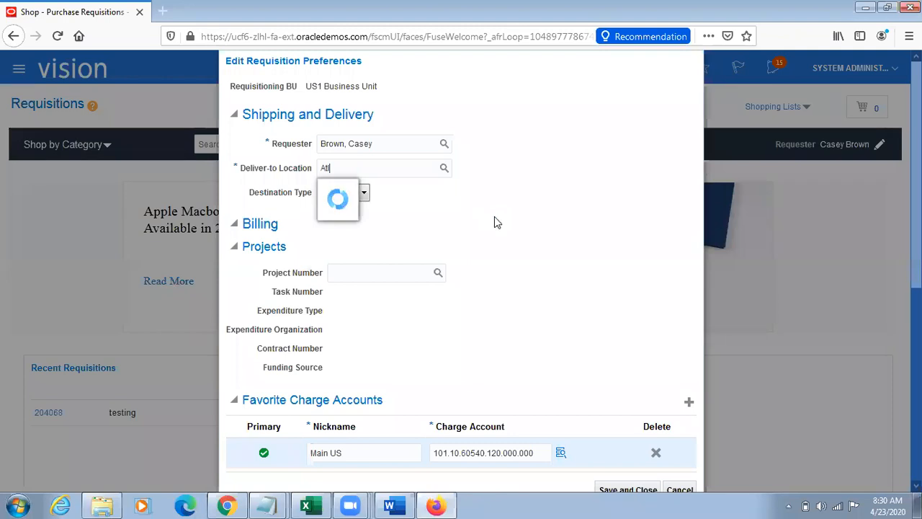
pyautogui.press('BackSpace')
pyautogui.press('BackSpace')
pyautogui.press('BackSpace')
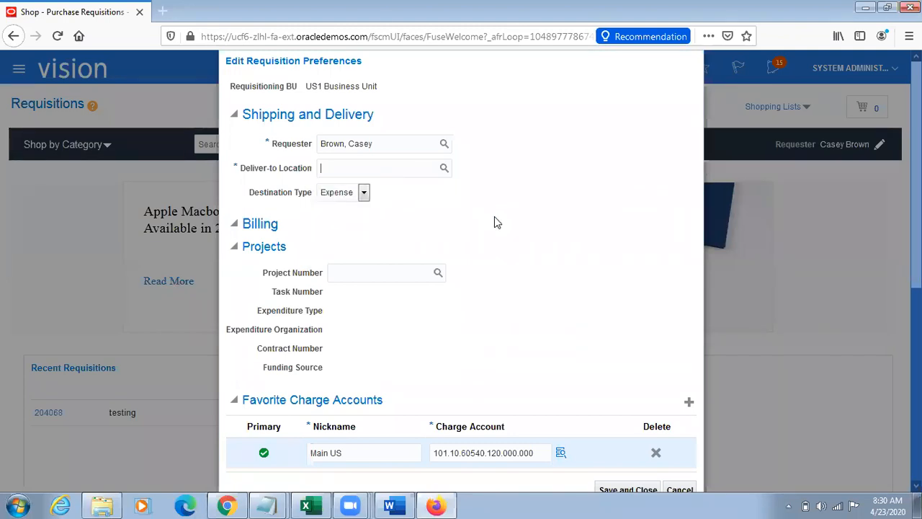
pyautogui.write('Atlanta')
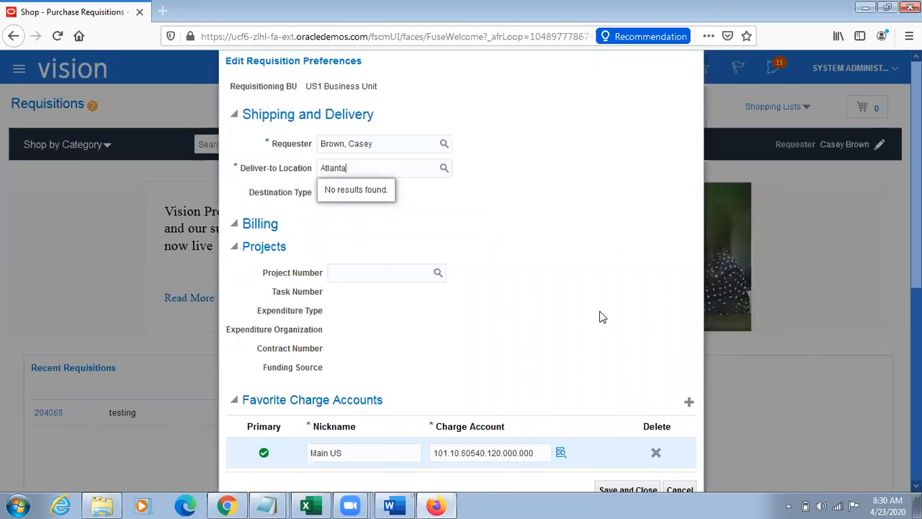
pyautogui.click(680, 490)
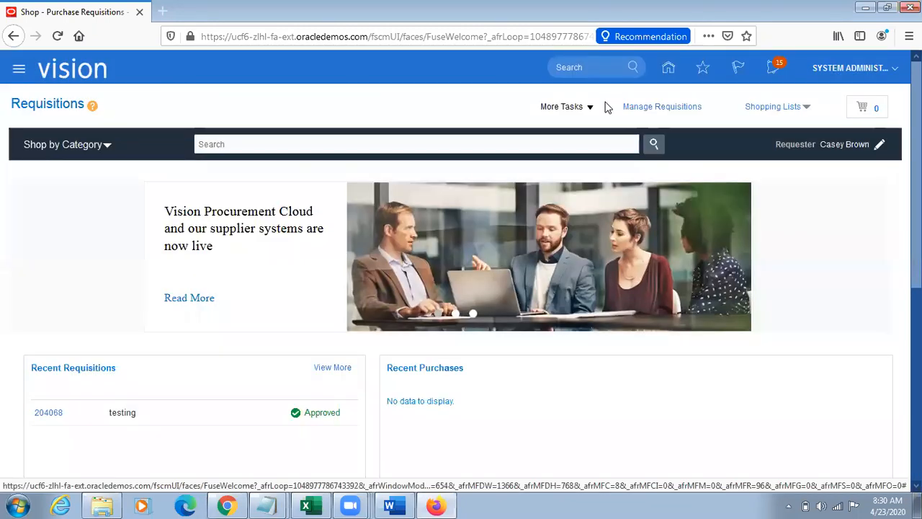
# Step: Open a blank requisition line, examine its item and deliver-to location fields, and return to the Requisitions page
pyautogui.click(589, 108)
pyautogui.click(572, 127)
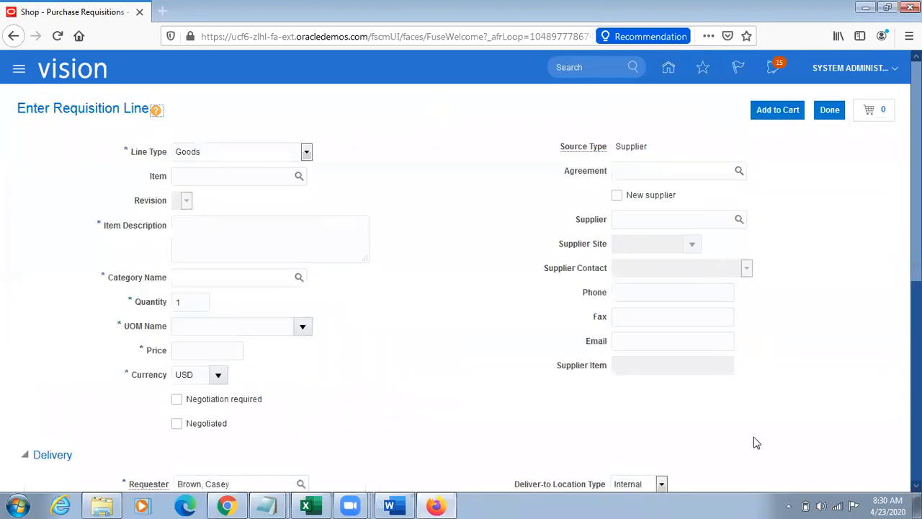
pyautogui.scroll(-1, 759, 438)
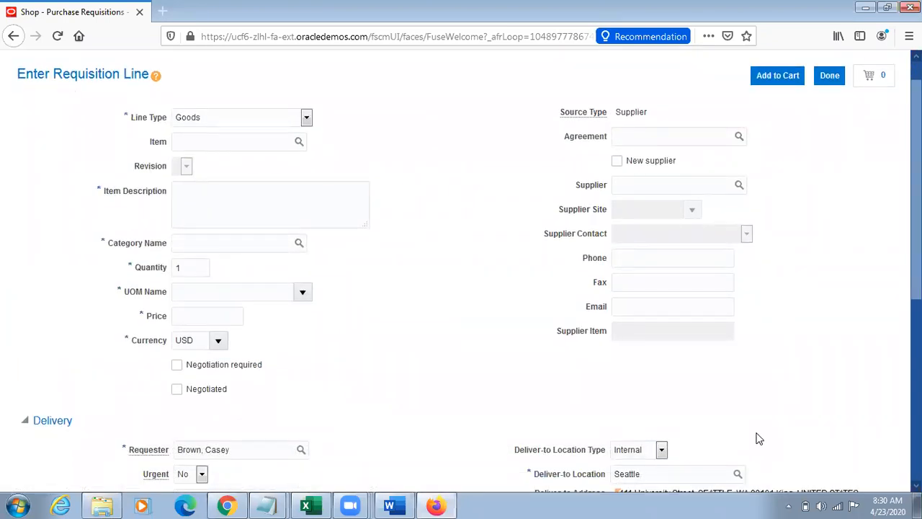
pyautogui.scroll(-2, 758, 437)
pyautogui.doubleClick(666, 402)
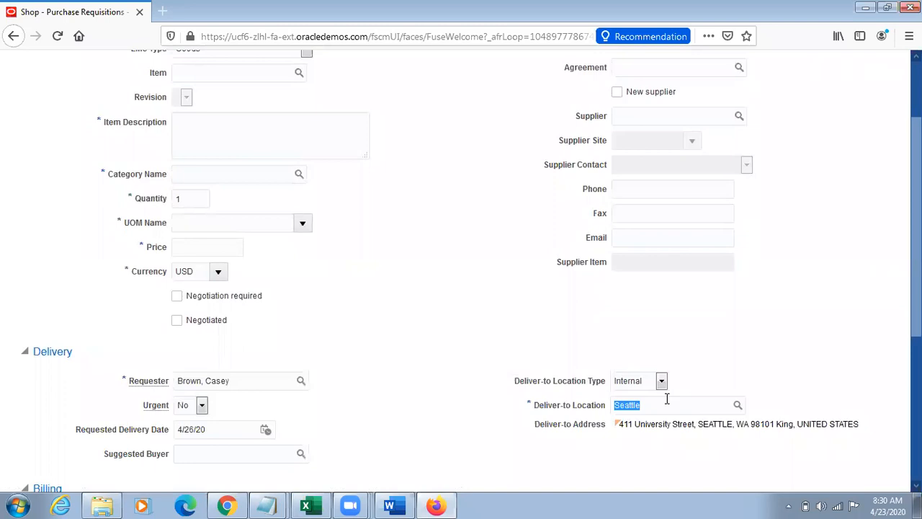
pyautogui.moveTo(147, 72); pyautogui.dragTo(175, 73)
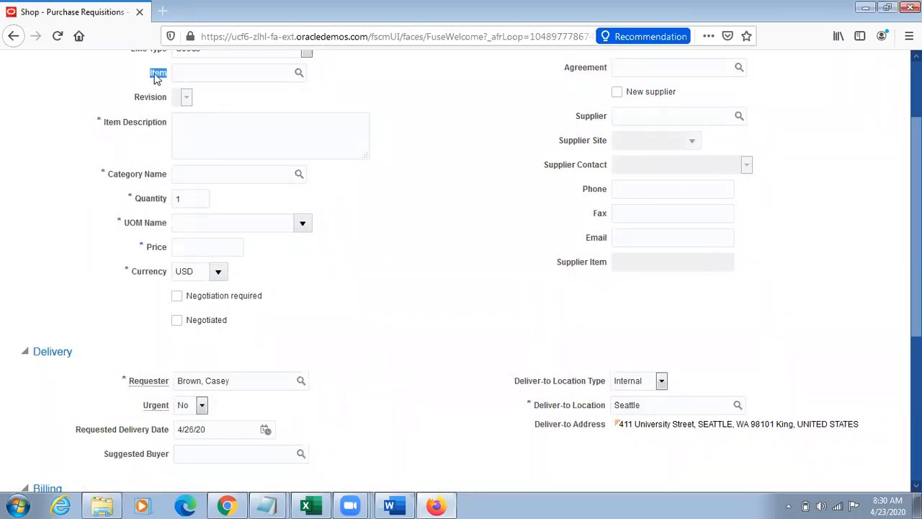
pyautogui.moveTo(536, 405); pyautogui.dragTo(644, 404)
pyautogui.doubleClick(644, 404)
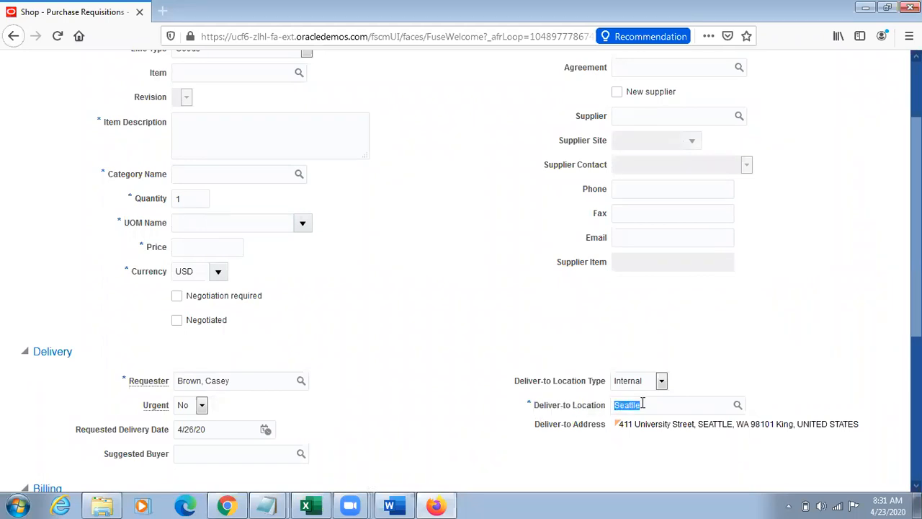
pyautogui.click(757, 325)
pyautogui.scroll(1, 757, 325)
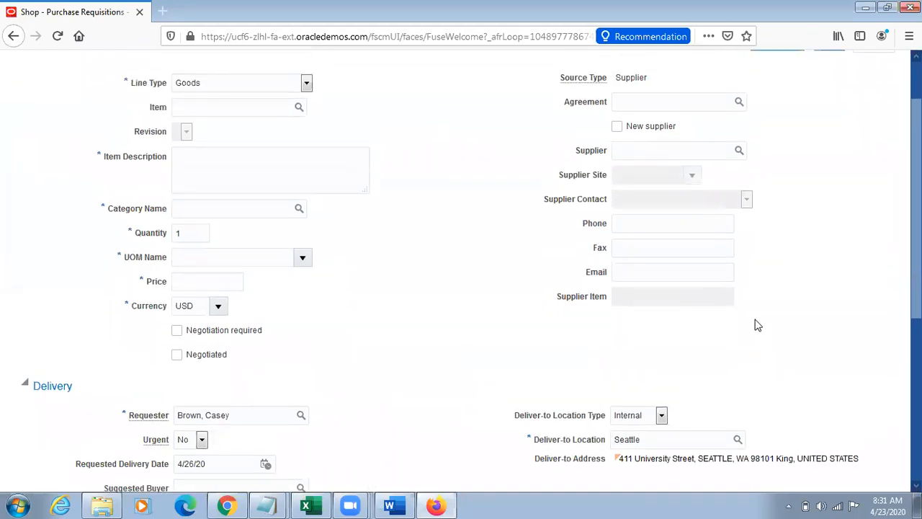
pyautogui.scroll(2, 757, 325)
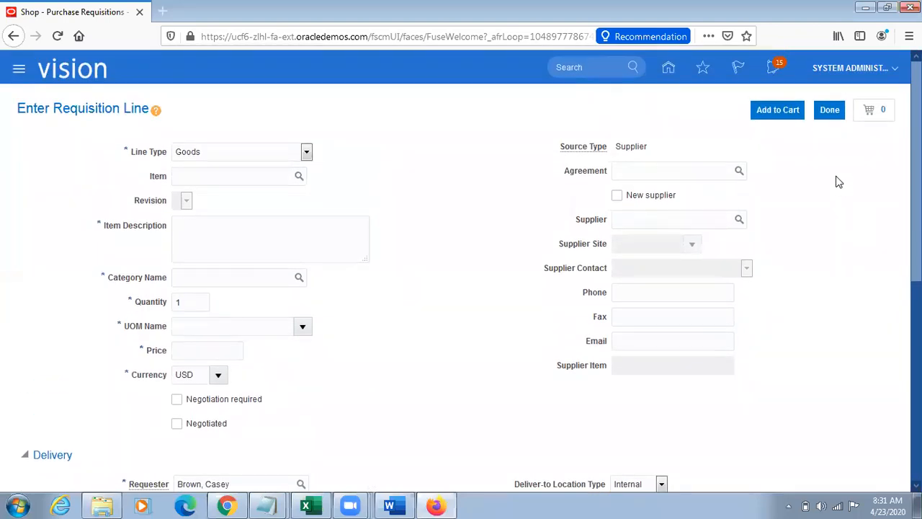
pyautogui.click(830, 112)
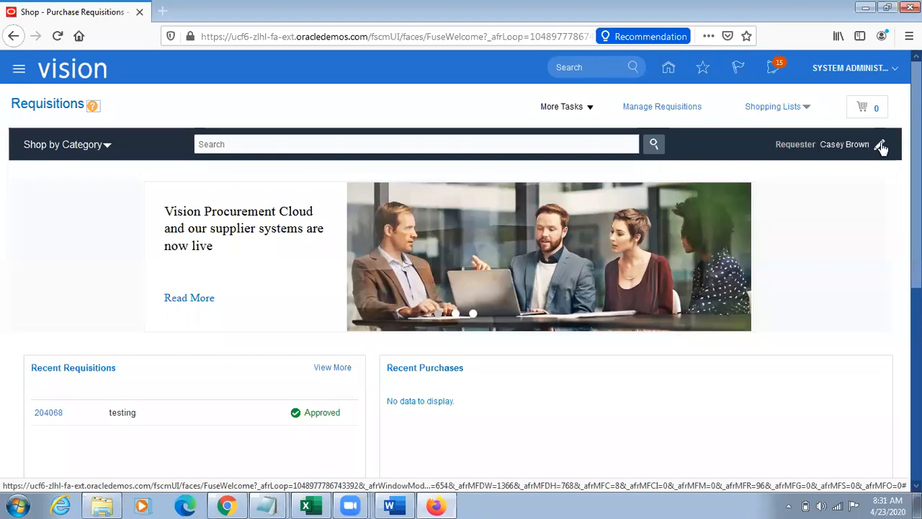
# Step: Reopen the requisition preferences, try Atlanta as the deliver-to location, and clear the entry
pyautogui.click(880, 143)
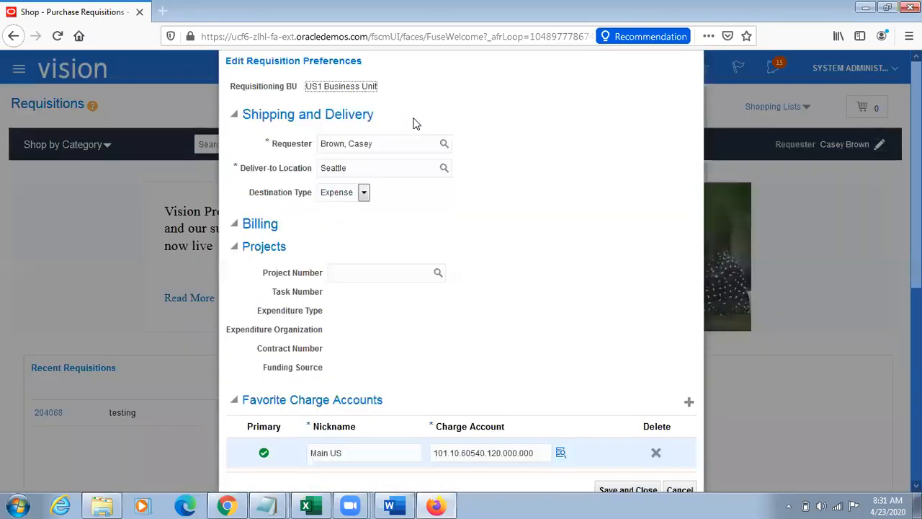
pyautogui.doubleClick(359, 168)
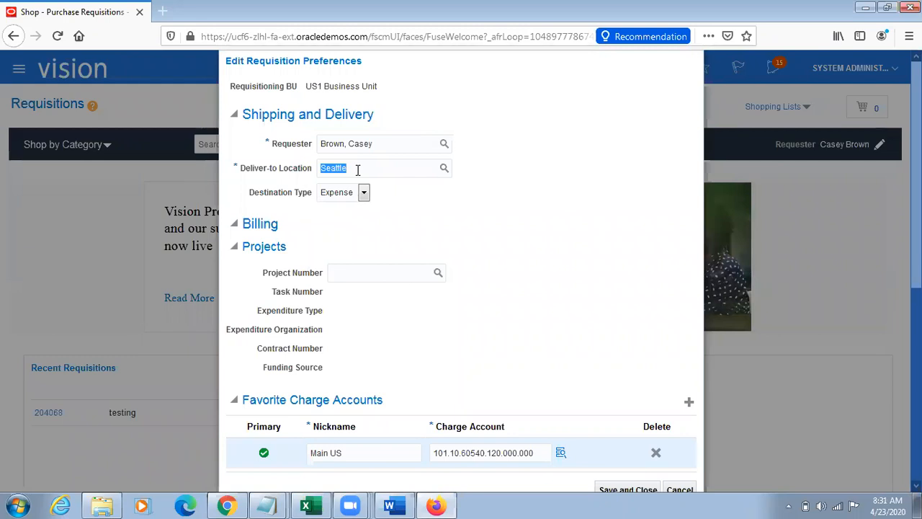
pyautogui.write('Atlanta')
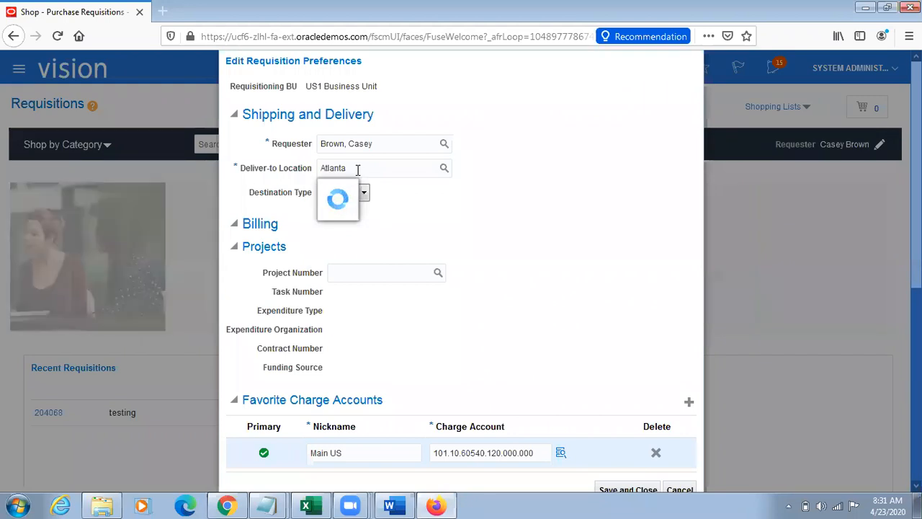
pyautogui.press('BackSpace')
pyautogui.press('BackSpace')
pyautogui.press('BackSpace')
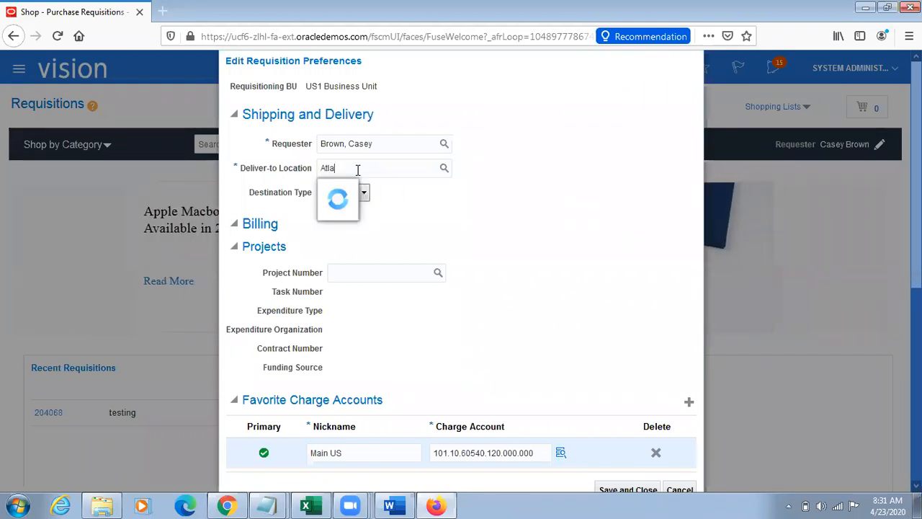
pyautogui.press('BackSpace')
pyautogui.press('BackSpace')
pyautogui.press('BackSpace')
pyautogui.press('BackSpace')
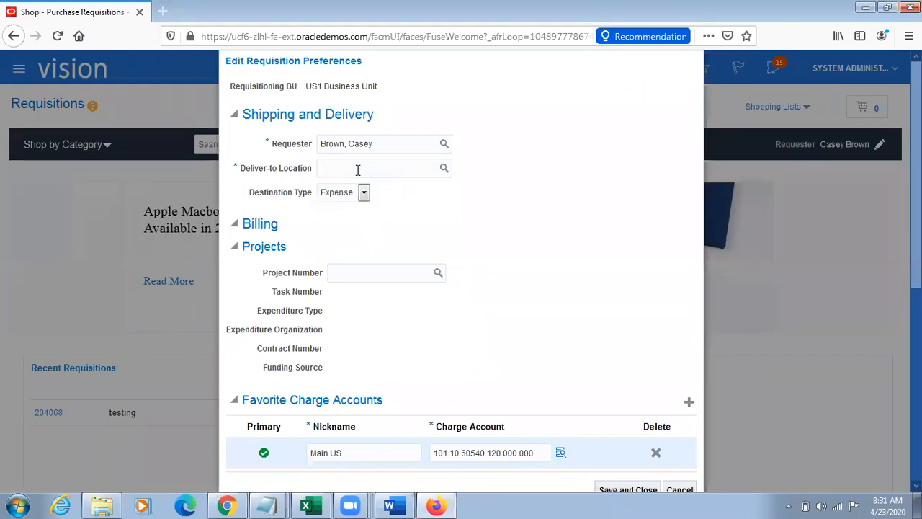
# Step: Copy the street address line from the Atlanta inventory organization's location in Chrome and return to the requisition preferences in Firefox
pyautogui.hotkey('alt', 'Tab')
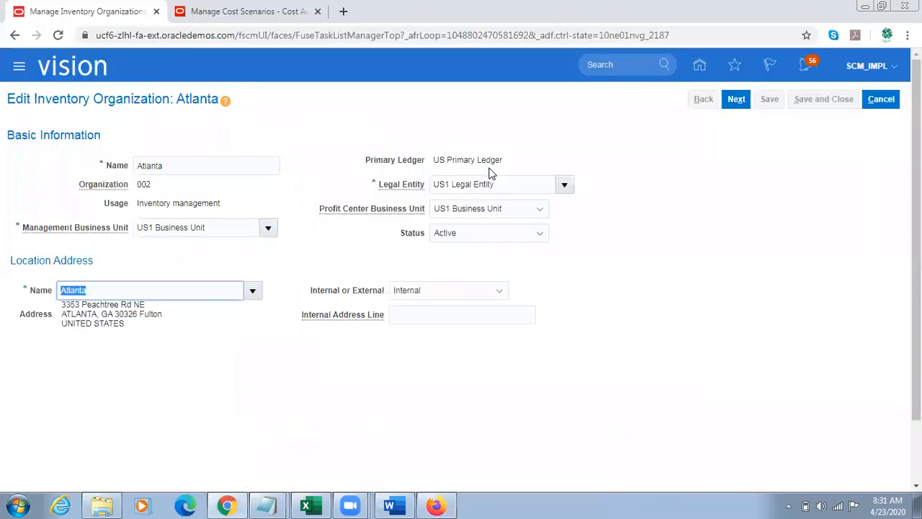
pyautogui.doubleClick(74, 306)
pyautogui.click(98, 306)
pyautogui.moveTo(121, 303); pyautogui.dragTo(64, 308)
pyautogui.hotkey('ctrl', 'c')
pyautogui.hotkey('alt', 'Tab')
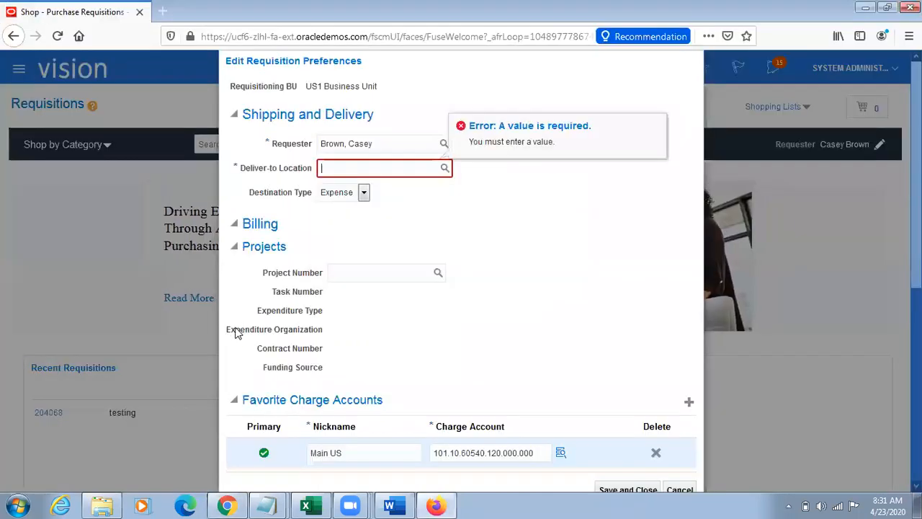
# Step: Try the copied street address, shortened to its street number, as deliver-to location with Inventory as destination type, and cancel the preferences
pyautogui.hotkey('ctrl', 'v')
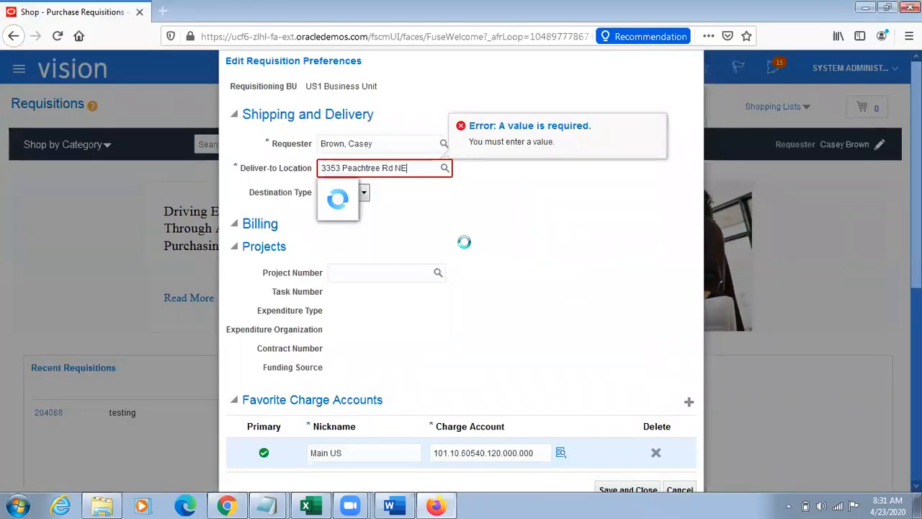
pyautogui.press('BackSpace')
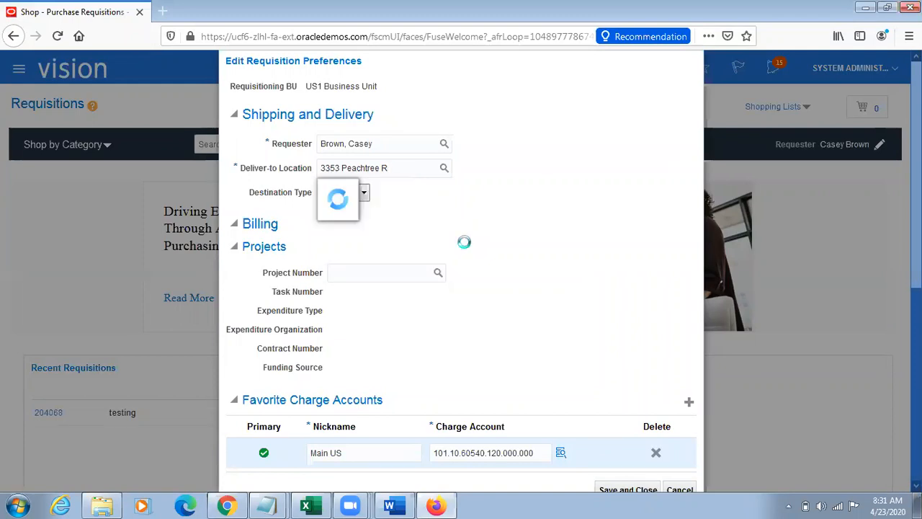
pyautogui.press('BackSpace')
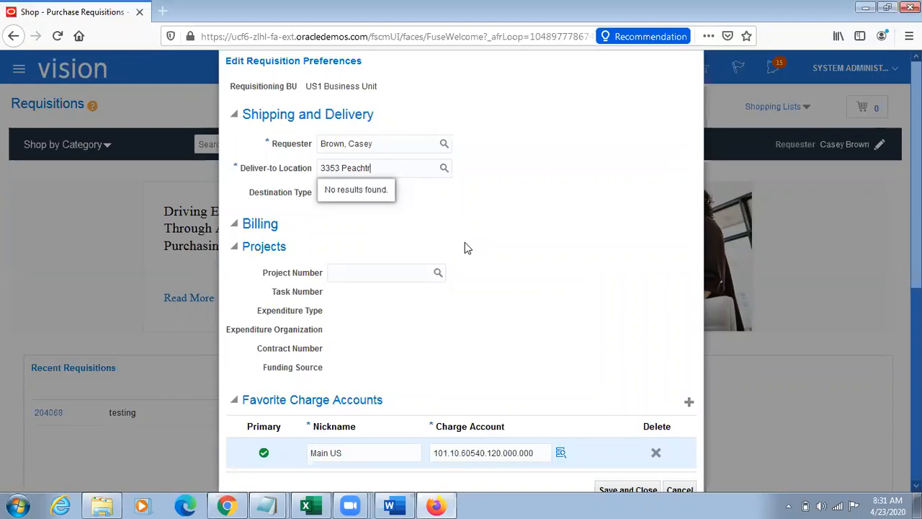
pyautogui.press('BackSpace')
pyautogui.press('BackSpace')
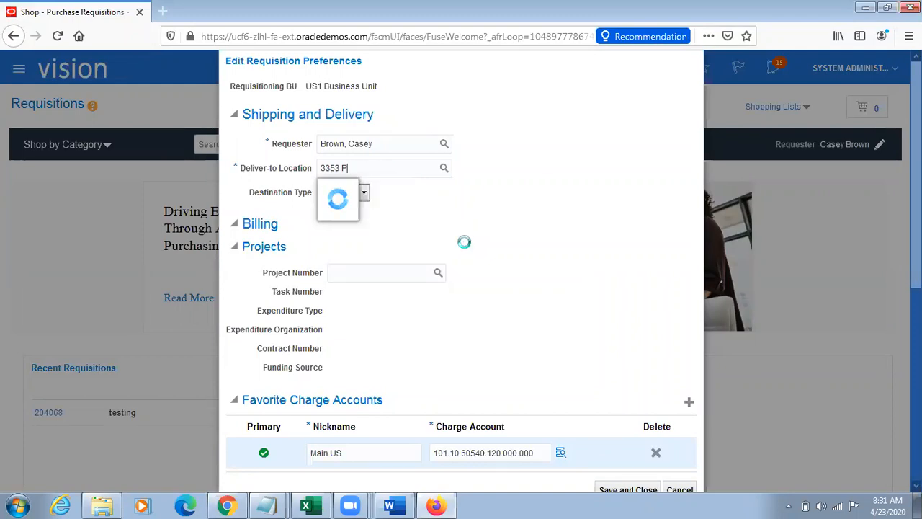
pyautogui.press('BackSpace')
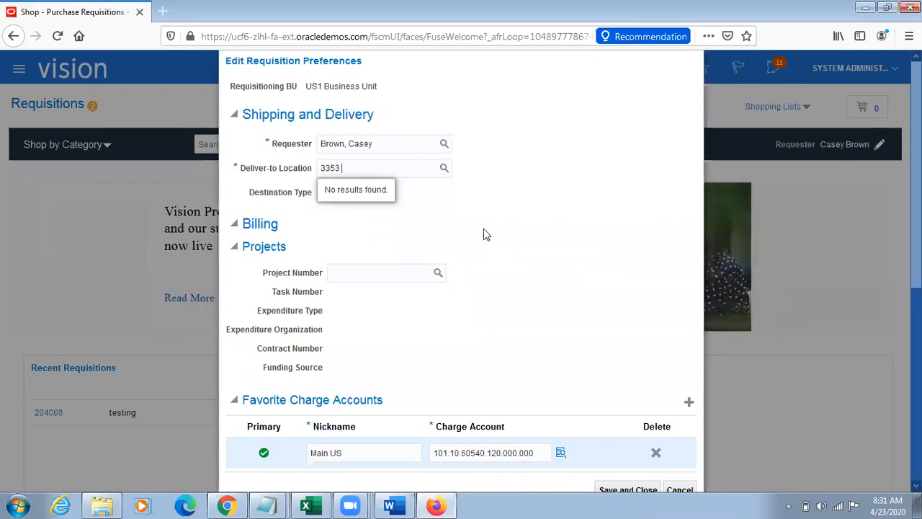
pyautogui.click(400, 188)
pyautogui.click(365, 193)
pyautogui.click(344, 224)
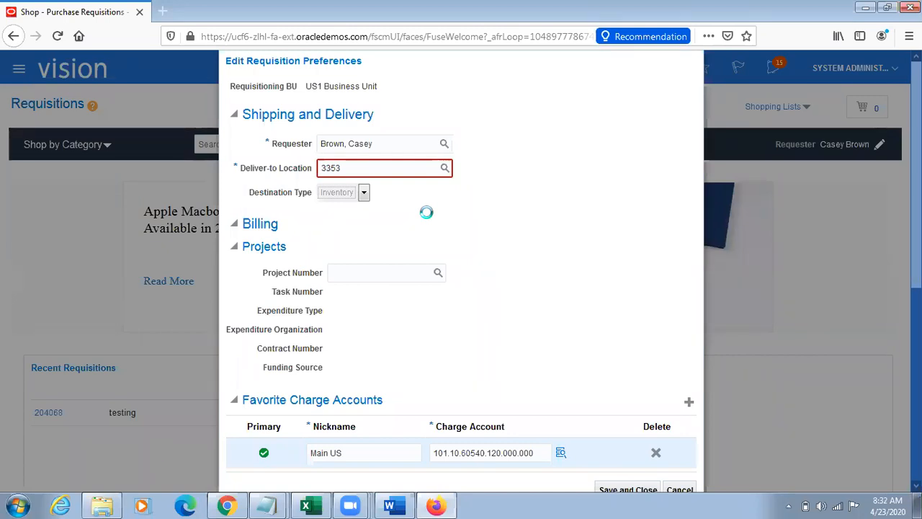
pyautogui.click(680, 490)
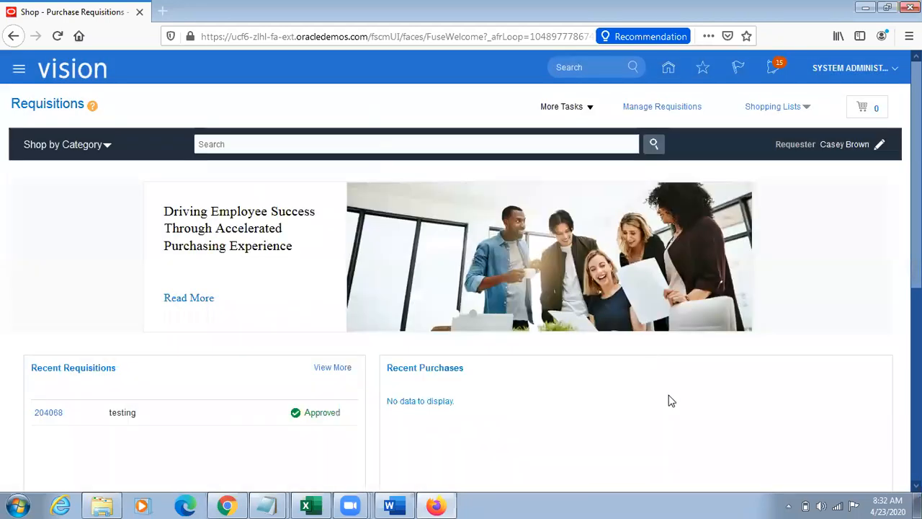
# Step: Reopen the requisition preferences and set the destination type to Inventory
pyautogui.click(880, 146)
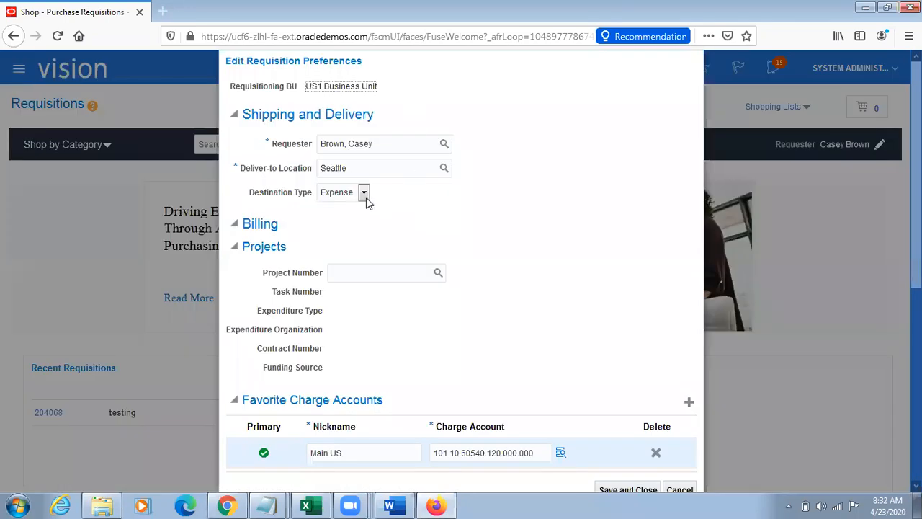
pyautogui.click(364, 193)
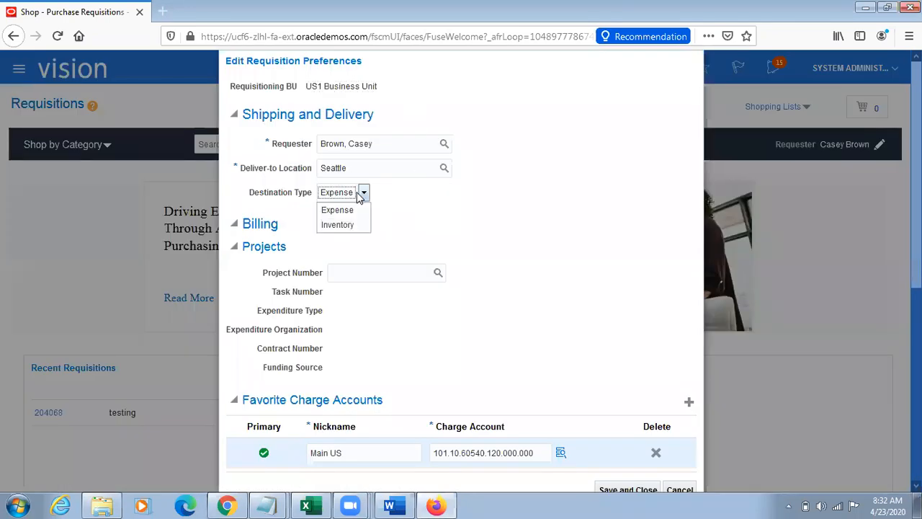
pyautogui.click(336, 224)
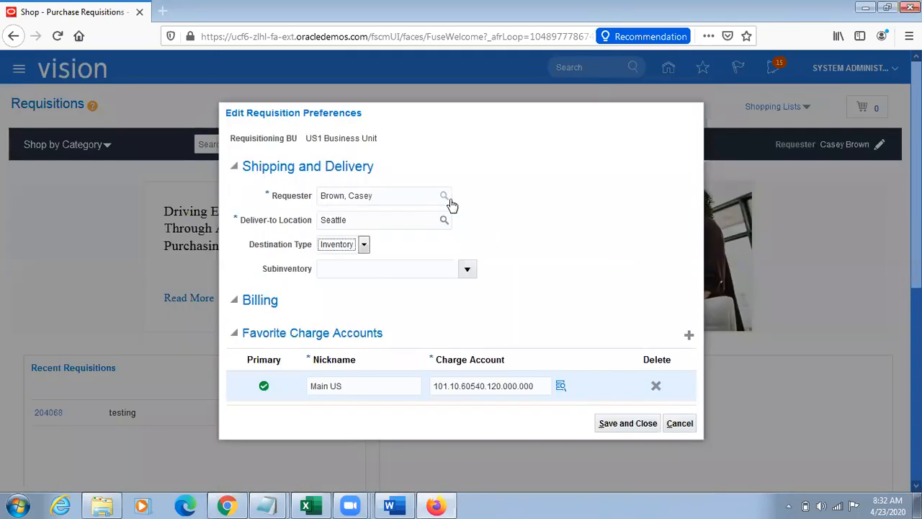
# Step: Replace the deliver-to location Seattle with the copied street address and shorten it to the street number to find a match
pyautogui.click(380, 220)
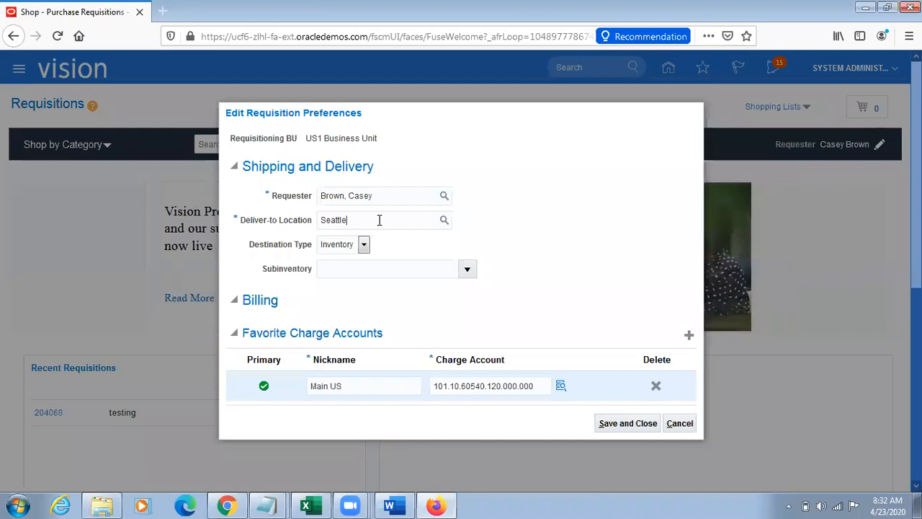
pyautogui.press('BackSpace')
pyautogui.write('3353 Peachtree Rd N')
pyautogui.press('BackSpace')
pyautogui.press('BackSpace')
pyautogui.press('BackSpace')
pyautogui.press('BackSpace')
pyautogui.press('BackSpace')
pyautogui.press('BackSpace')
pyautogui.press('BackSpace')
pyautogui.press('BackSpace')
pyautogui.press('BackSpace')
pyautogui.press('BackSpace')
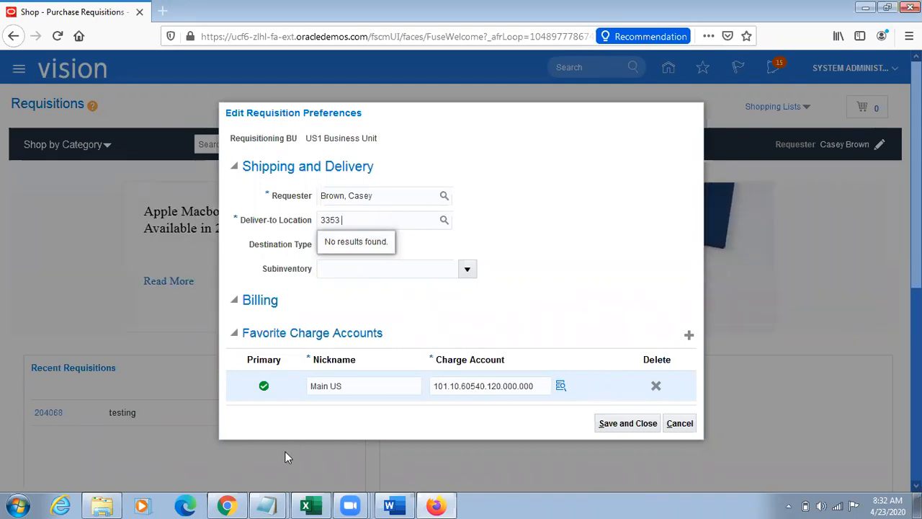
# Step: Switch to Chrome and check the Atlanta organization's location name and the cost book of cost scenario TL23/4
pyautogui.click(228, 505)
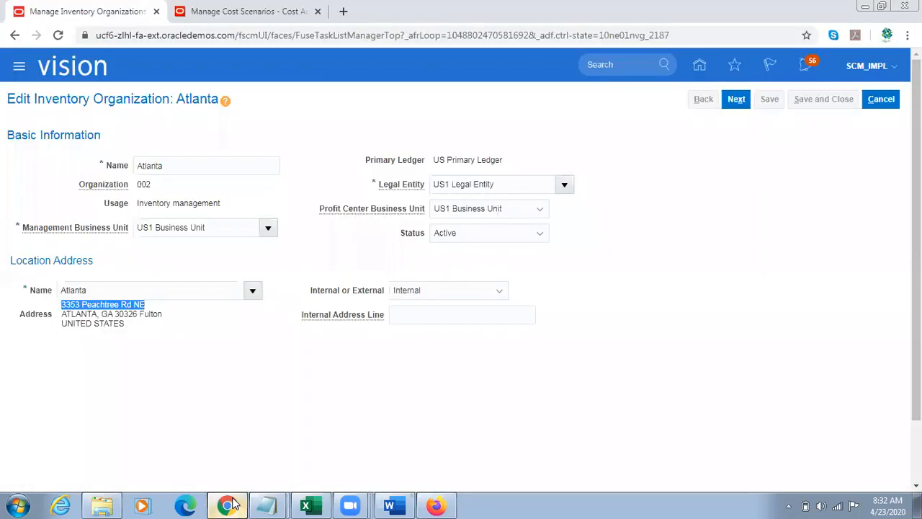
pyautogui.doubleClick(115, 289)
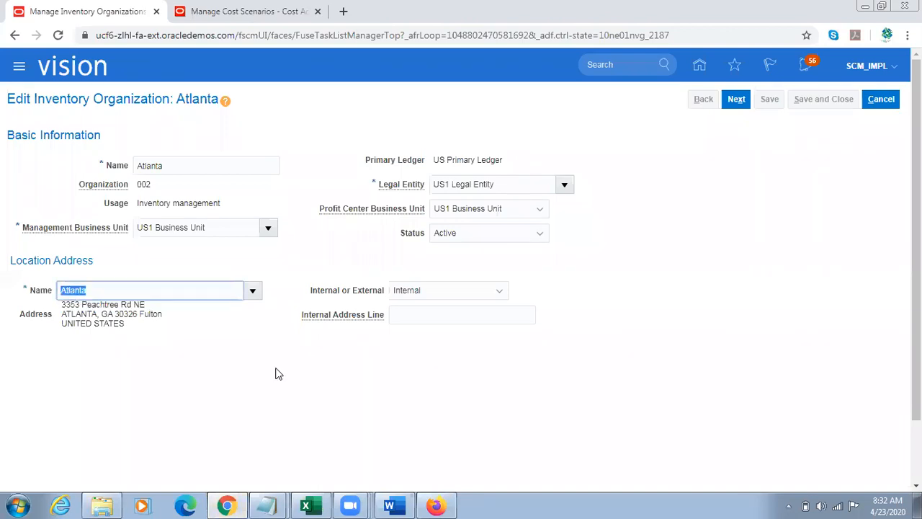
pyautogui.click(249, 10)
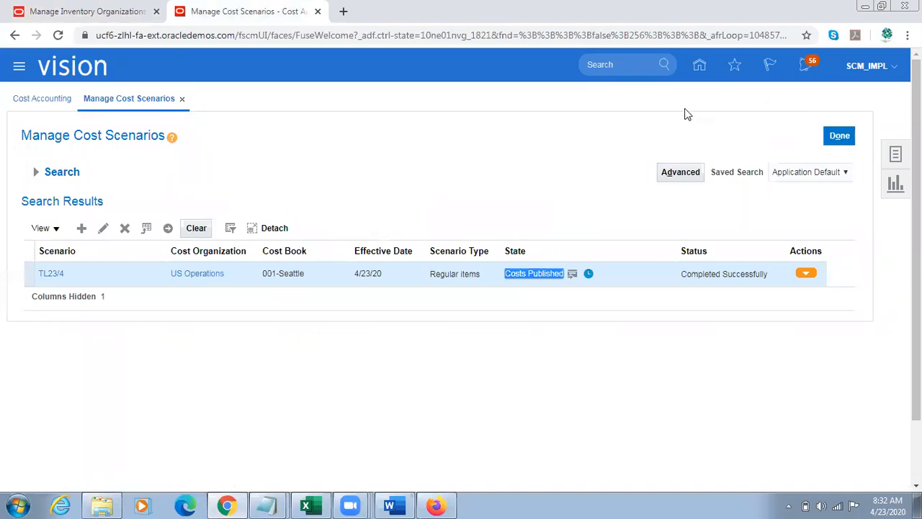
pyautogui.click(308, 275)
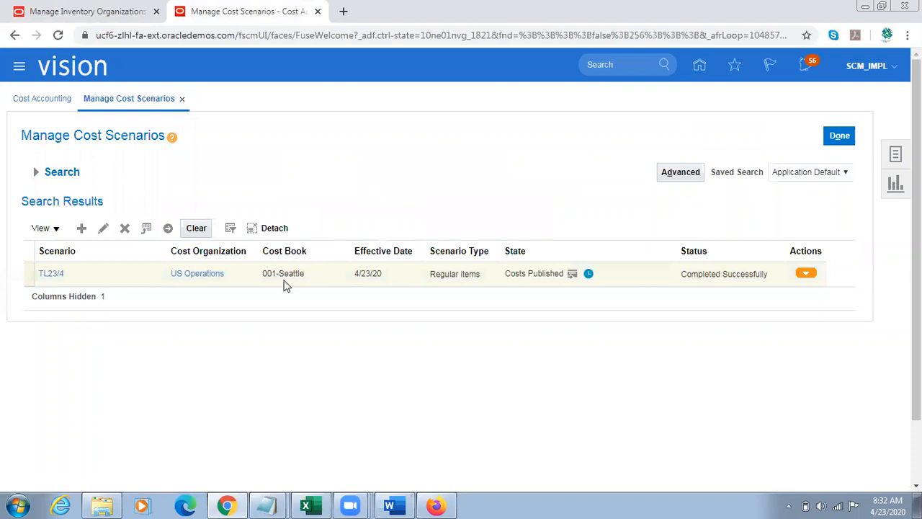
pyautogui.click(283, 274)
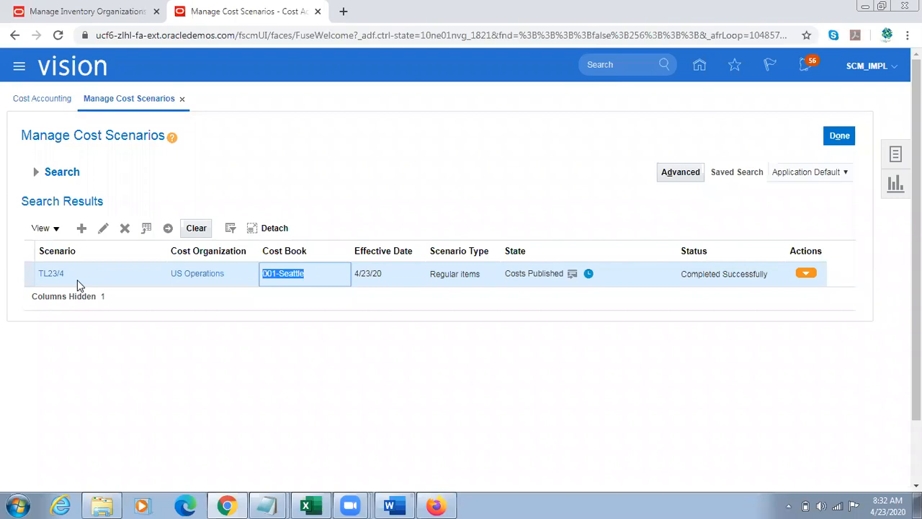
# Step: Start a new cost scenario named TL23/4A
pyautogui.click(79, 228)
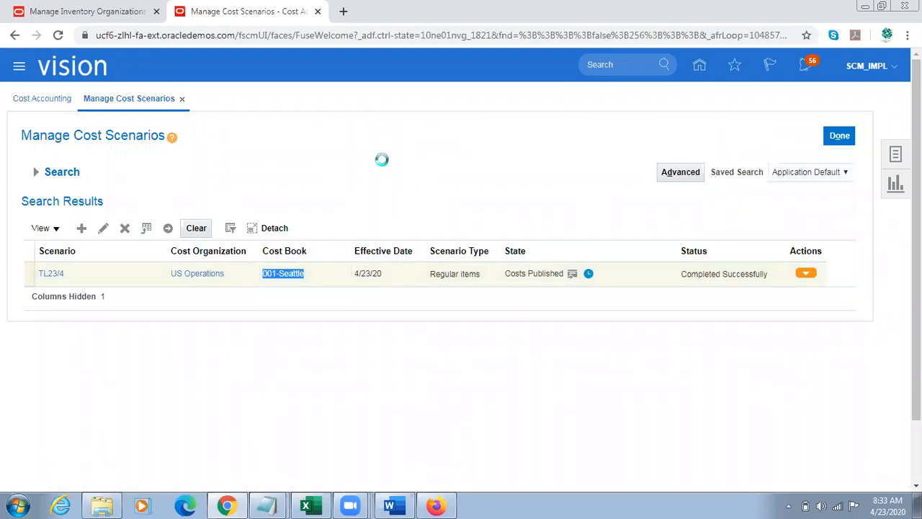
pyautogui.click(270, 179)
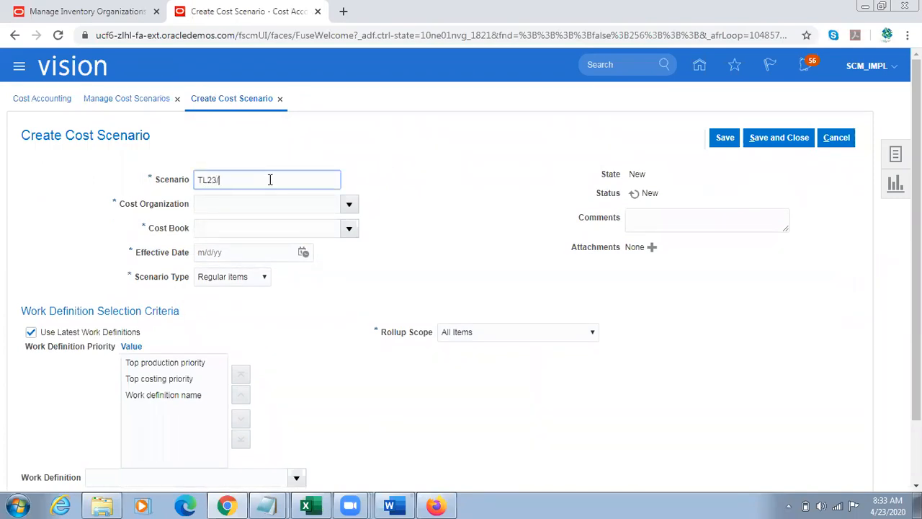
pyautogui.write('TL23/4A')
# Step: Search the cost organizations for US and assign US Operations to the new scenario
pyautogui.click(349, 204)
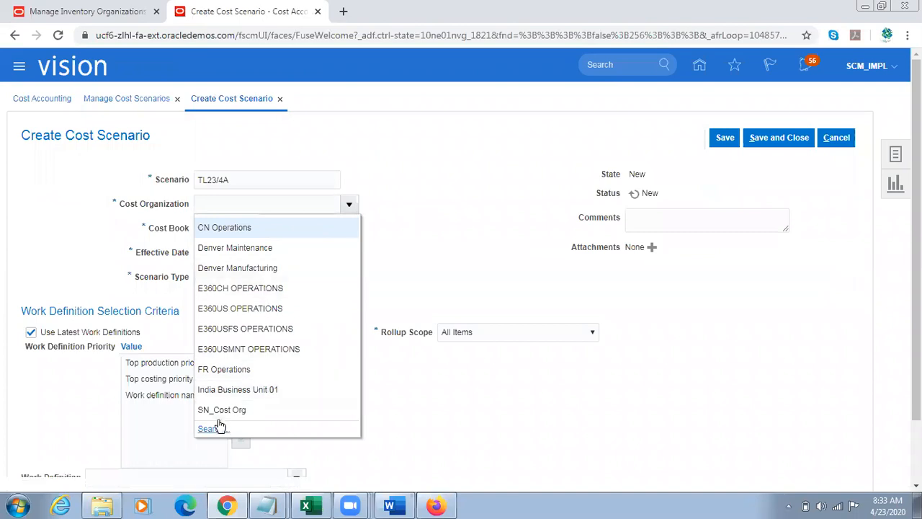
pyautogui.click(209, 429)
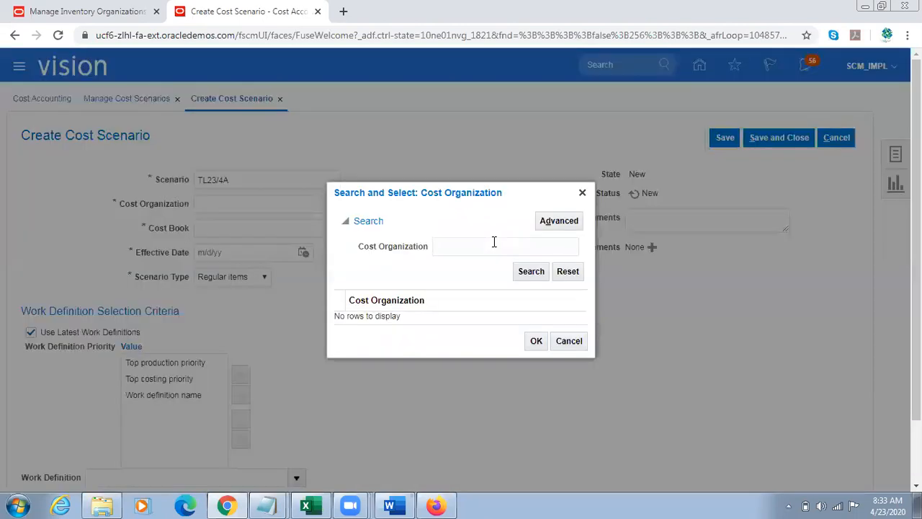
pyautogui.click(459, 245)
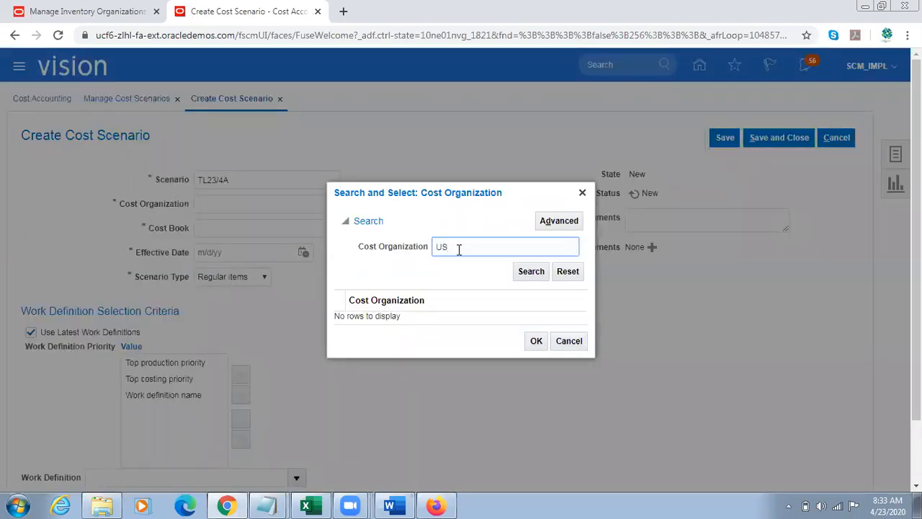
pyautogui.write('US')
pyautogui.press('Return')
pyautogui.click(380, 308)
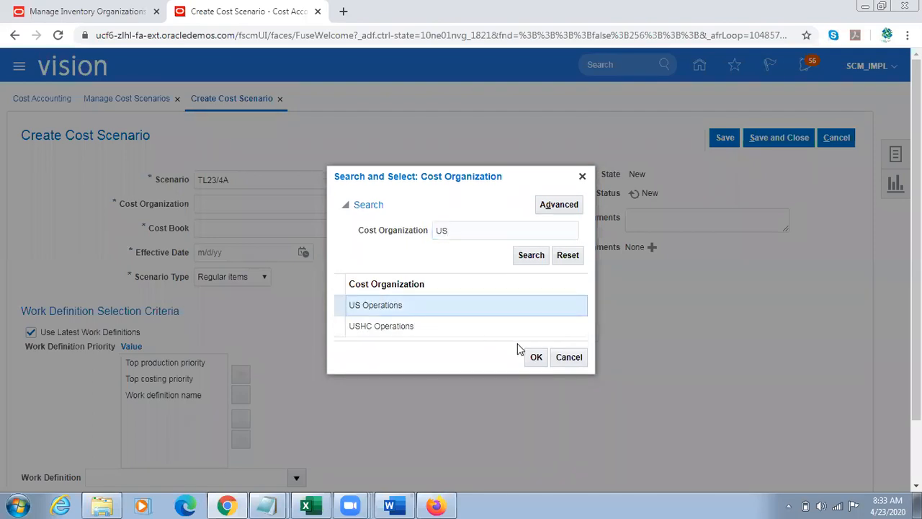
pyautogui.click(534, 356)
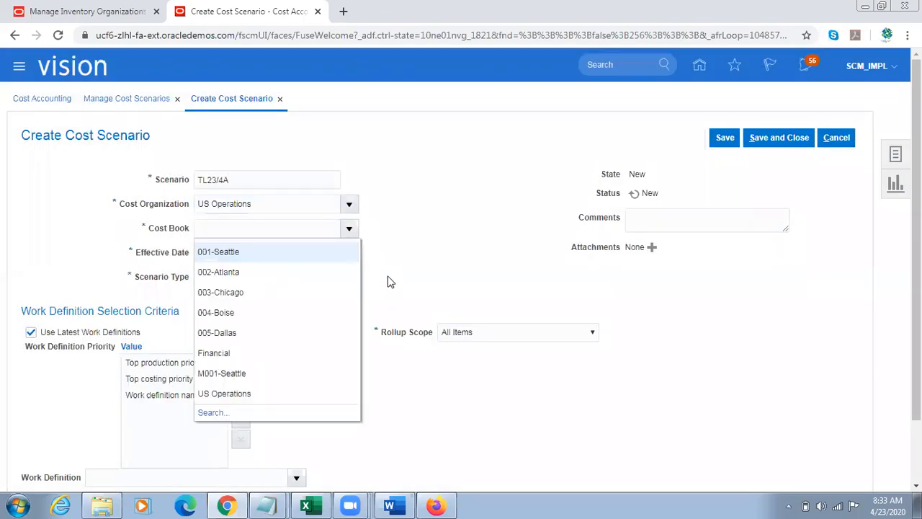
# Step: Set the scenario's cost book to 002-Atlanta and its effective date to 4/23/20, and save it
pyautogui.click(260, 265)
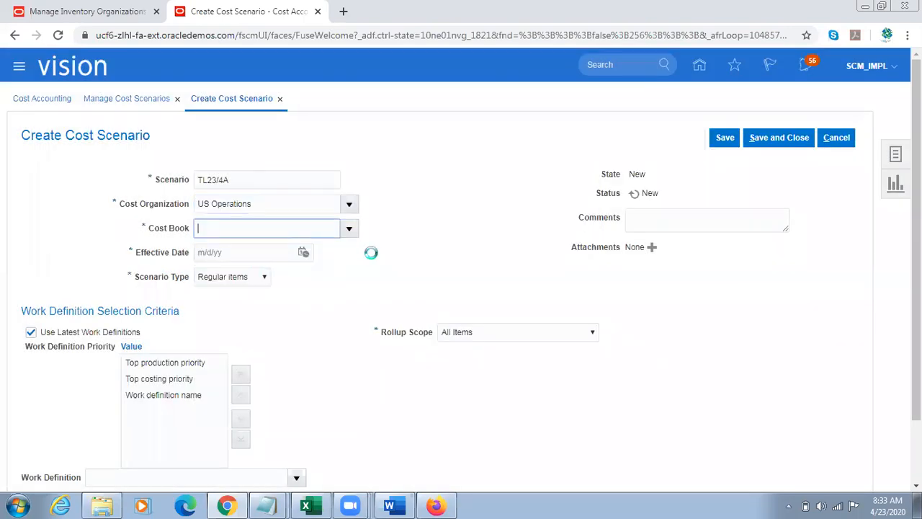
pyautogui.click(303, 252)
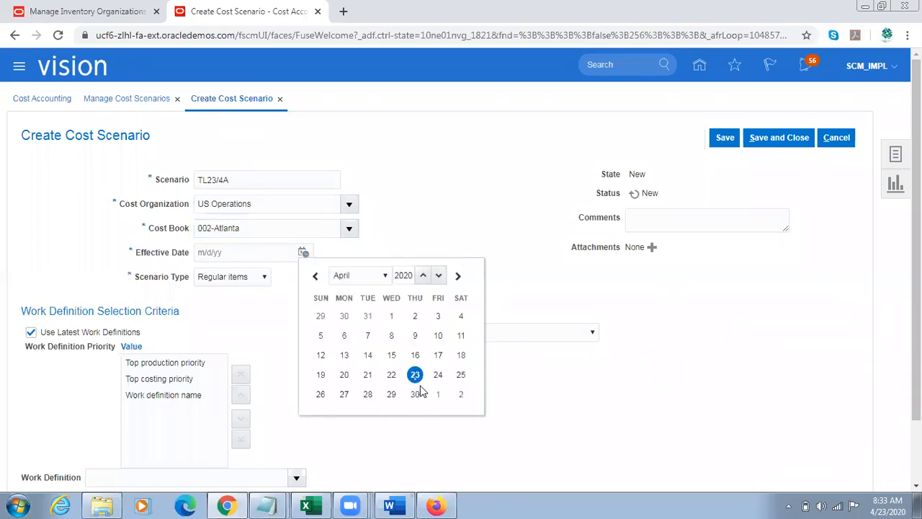
pyautogui.click(415, 375)
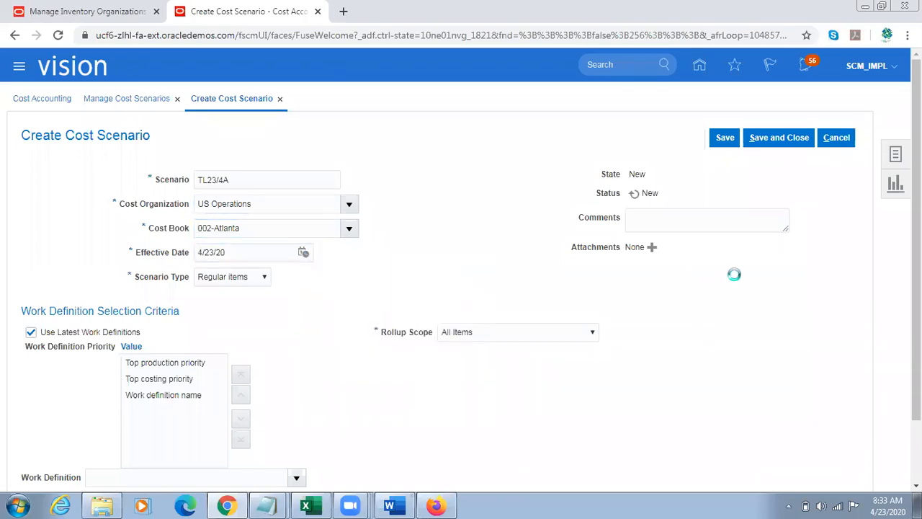
pyautogui.click(725, 138)
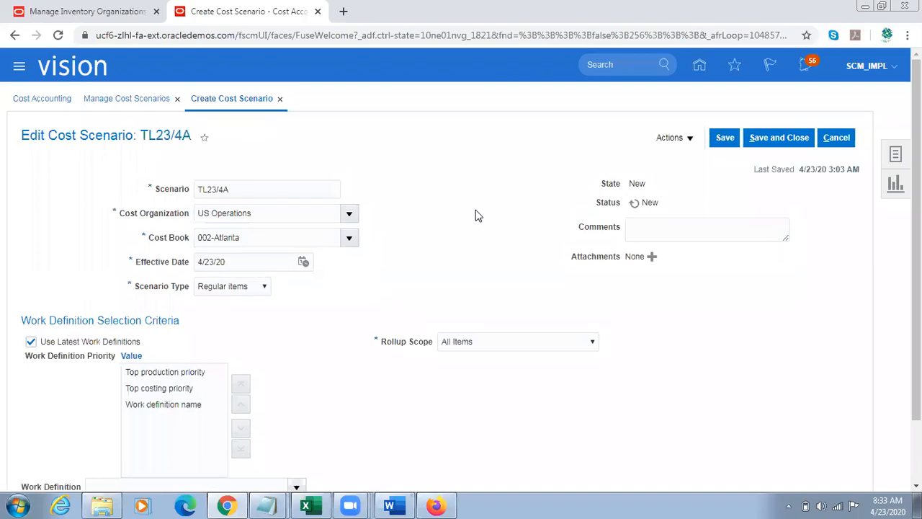
# Step: Start a standard cost in scenario TL23/4A for TL Sample Item with valuation unit US\-001-002
pyautogui.click(683, 140)
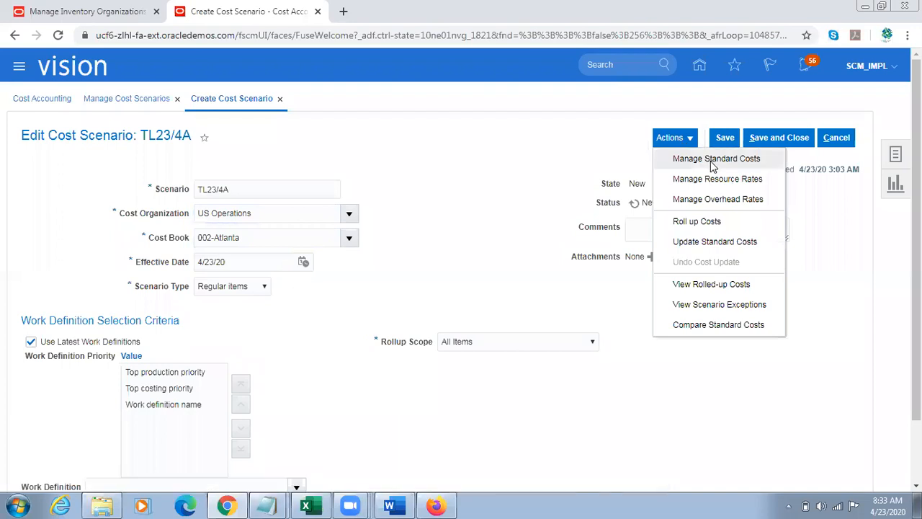
pyautogui.click(761, 164)
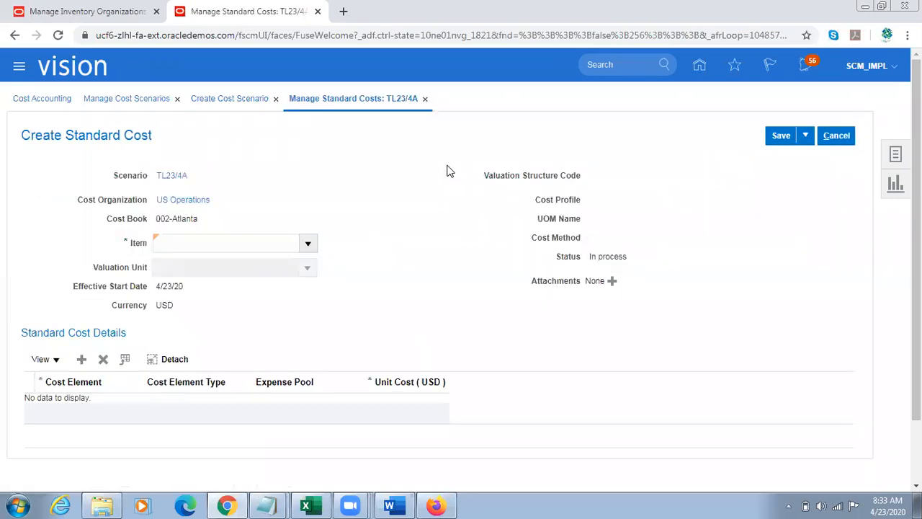
pyautogui.click(228, 246)
pyautogui.write('TL Sample  Item')
pyautogui.press('Tab')
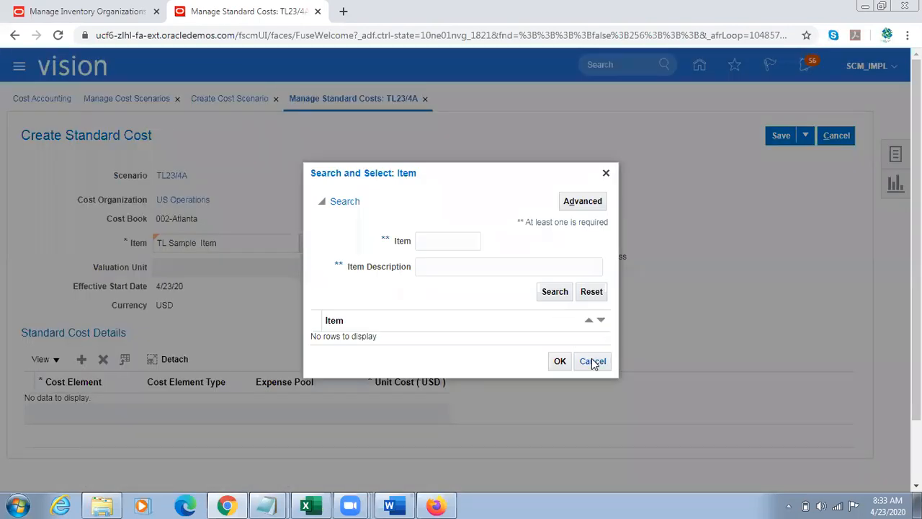
pyautogui.click(592, 360)
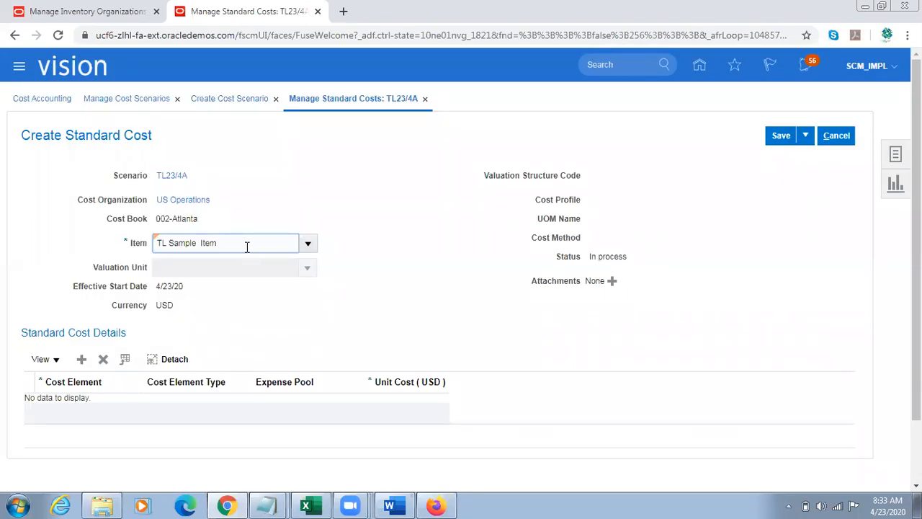
pyautogui.write('Item')
pyautogui.press('Tab')
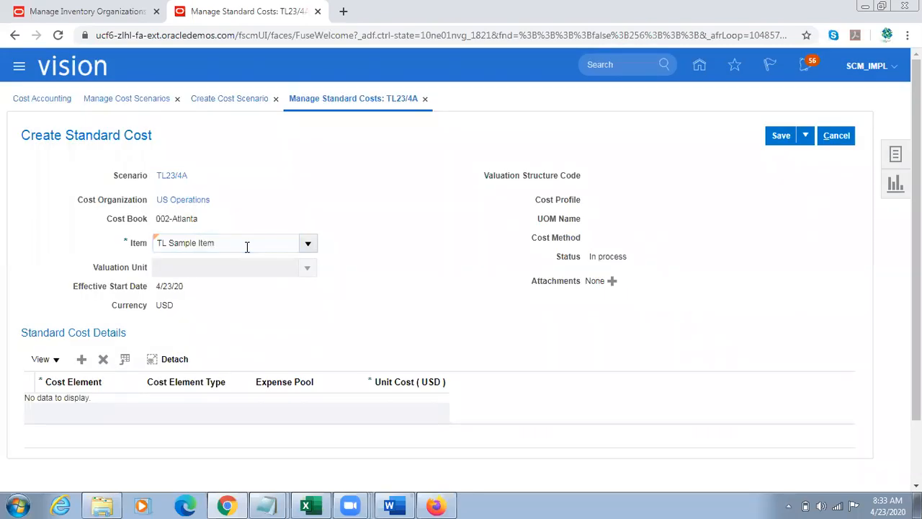
pyautogui.click(308, 268)
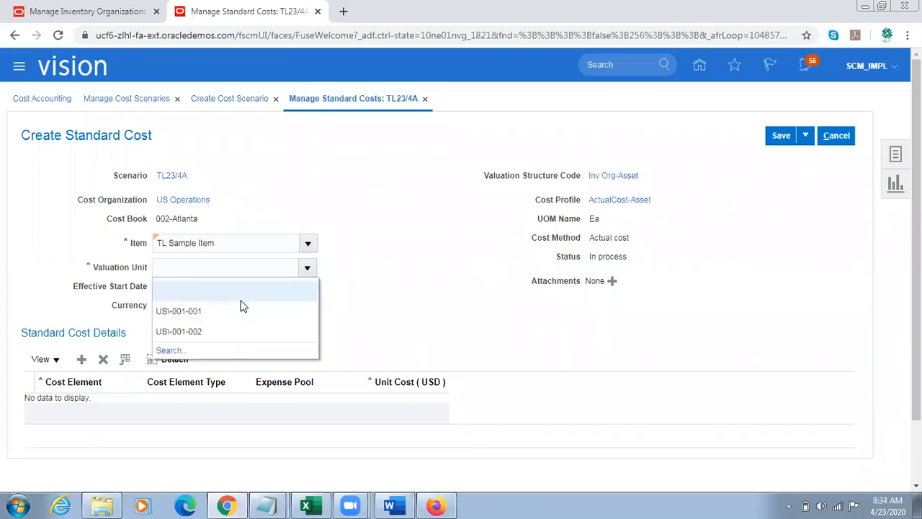
pyautogui.click(217, 287)
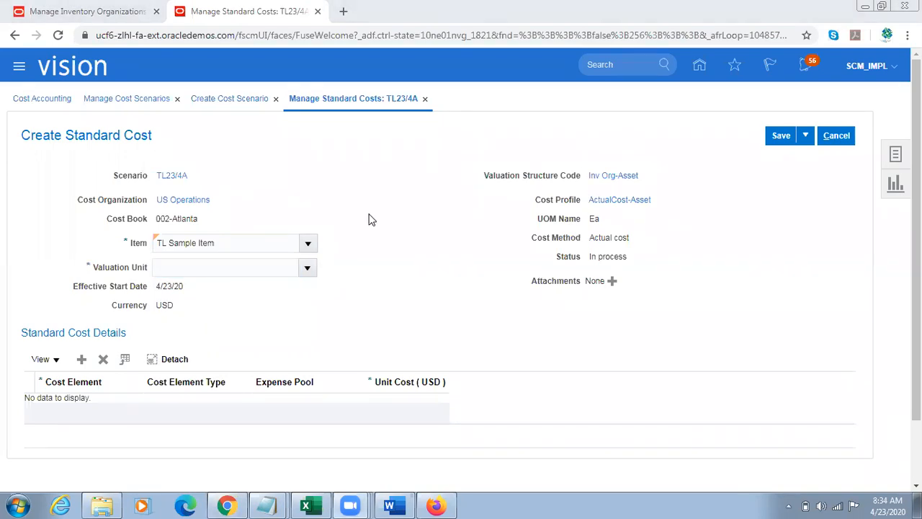
# Step: Add a Direct Material cost element with a unit cost of 100 USD, save the standard cost and return to the scenario
pyautogui.click(81, 358)
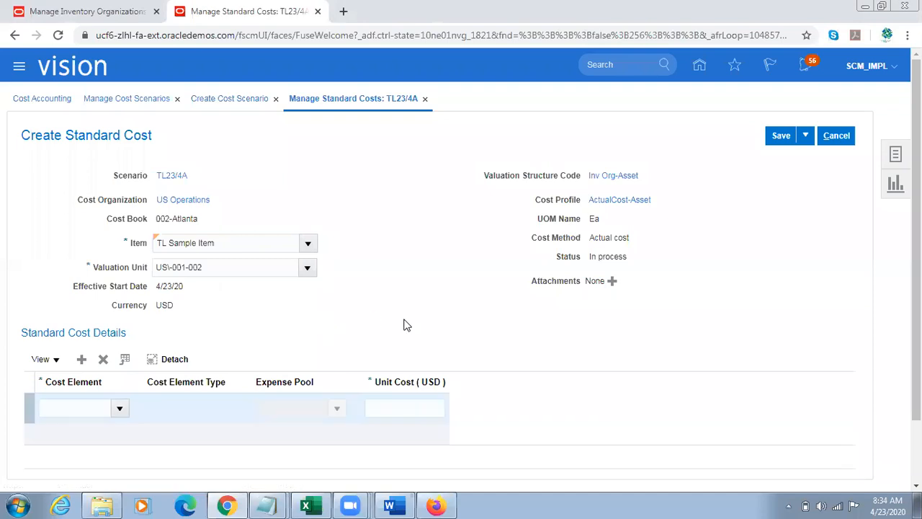
pyautogui.click(119, 408)
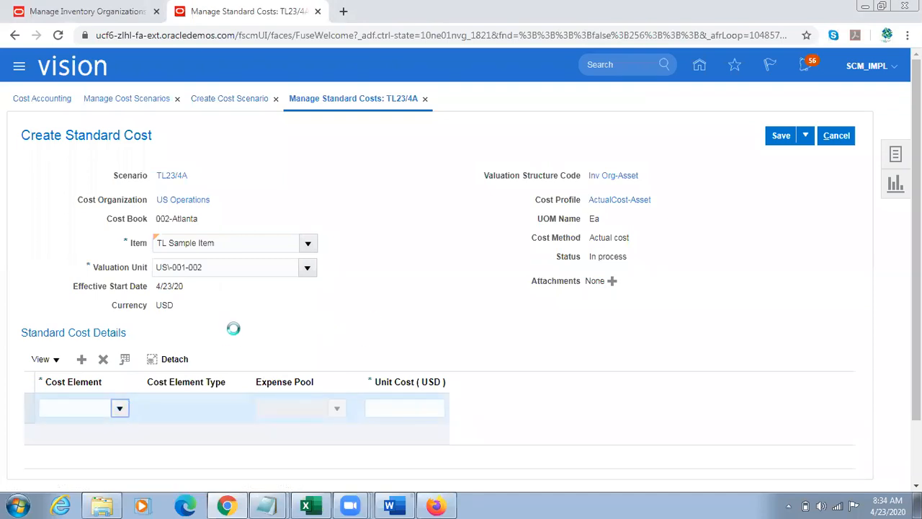
pyautogui.click(94, 220)
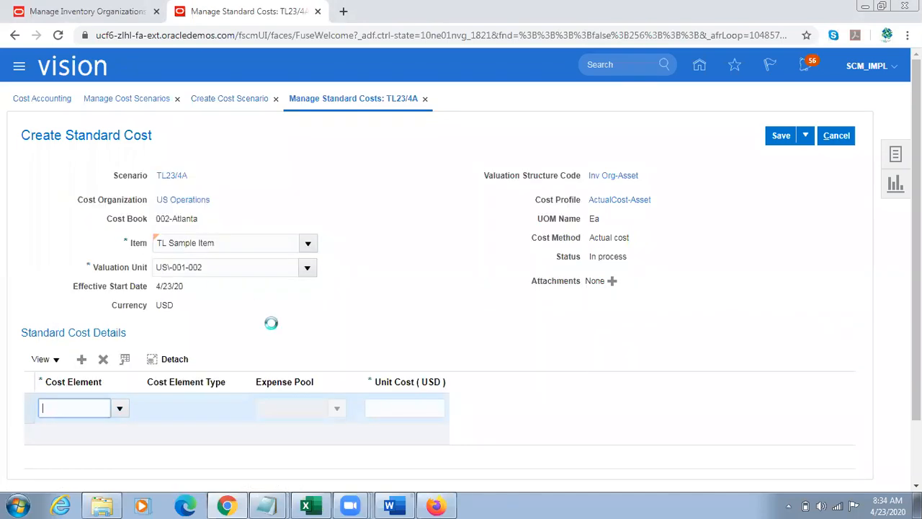
pyautogui.click(424, 407)
pyautogui.write('1')
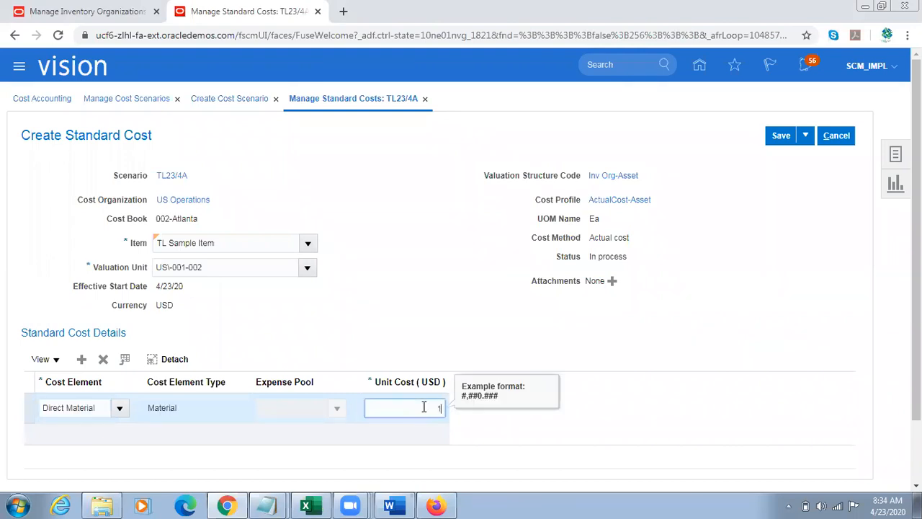
pyautogui.write('00')
pyautogui.press('Tab')
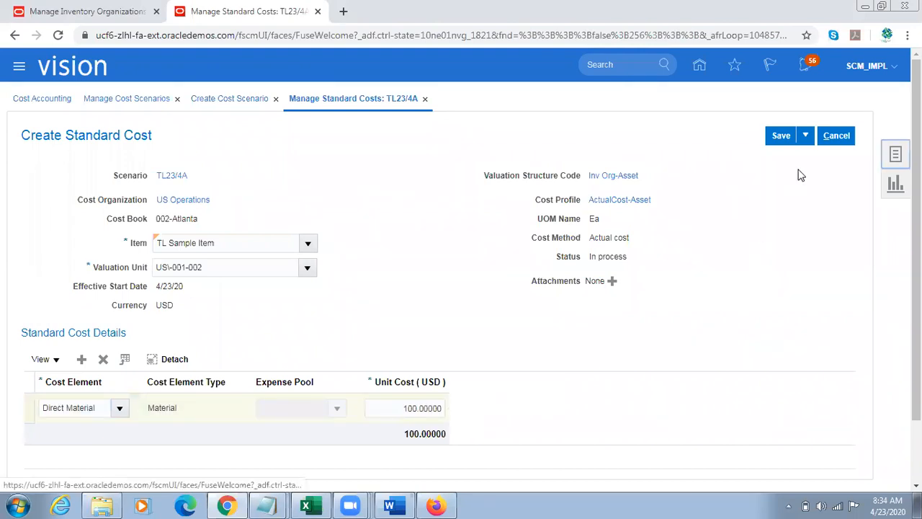
pyautogui.click(806, 136)
pyautogui.click(795, 155)
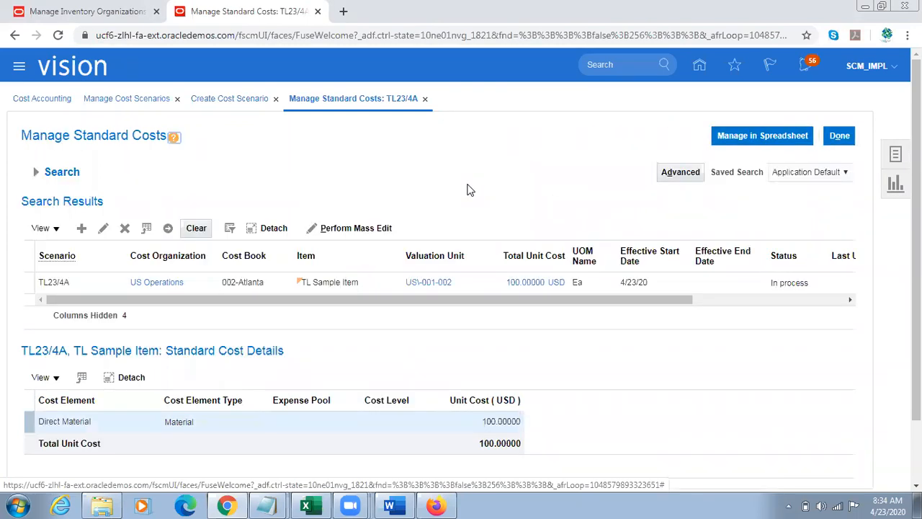
pyautogui.click(839, 135)
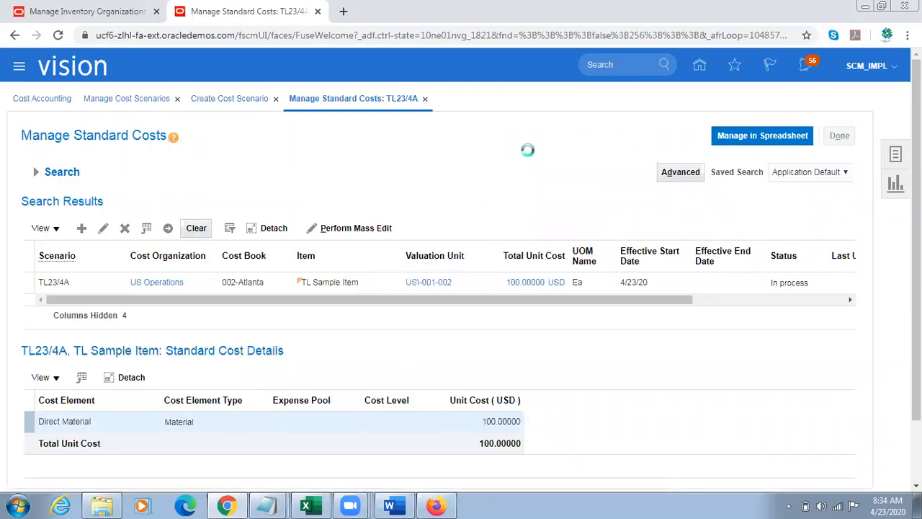
# Step: Submit the Update Standard Costs process for scenario TL23/4A, and save and close the scenario
pyautogui.click(685, 142)
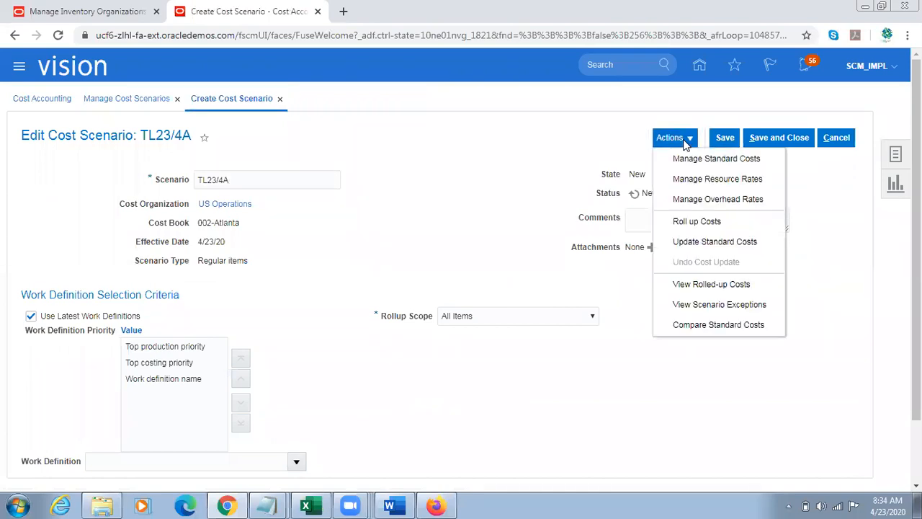
pyautogui.click(704, 245)
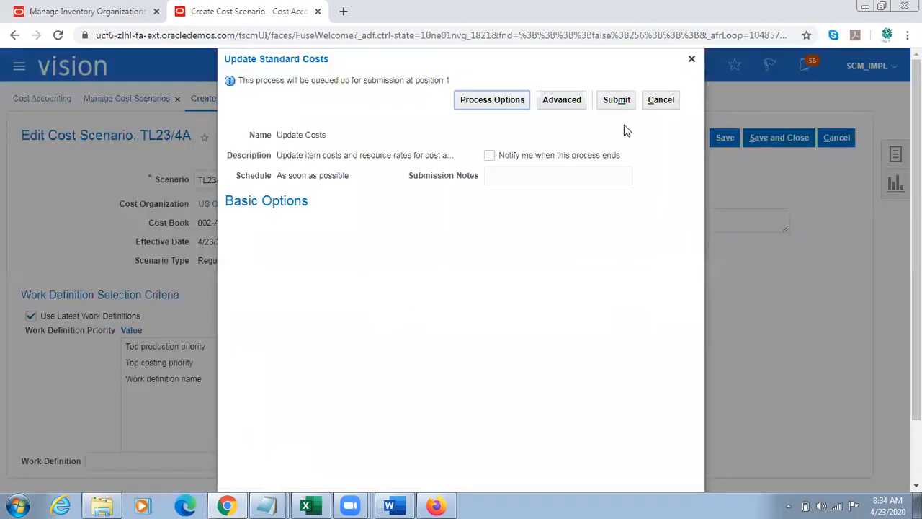
pyautogui.click(617, 99)
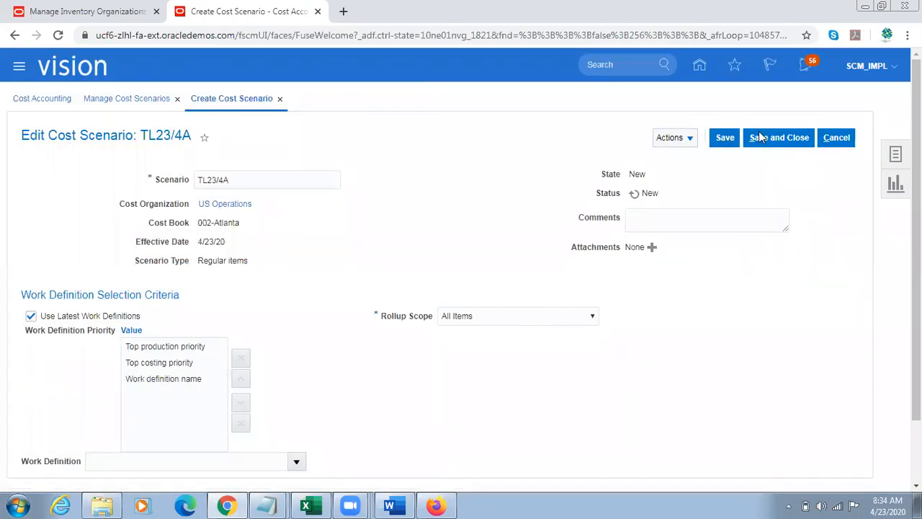
pyautogui.click(783, 137)
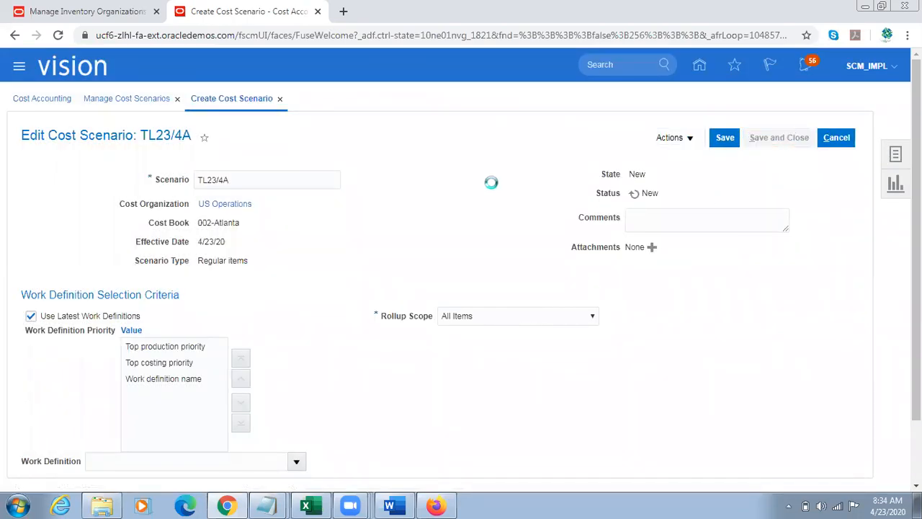
# Step: Search the cost scenarios for TL23/4A to check its processing state
pyautogui.click(321, 220)
pyautogui.write('A')
pyautogui.press('Return')
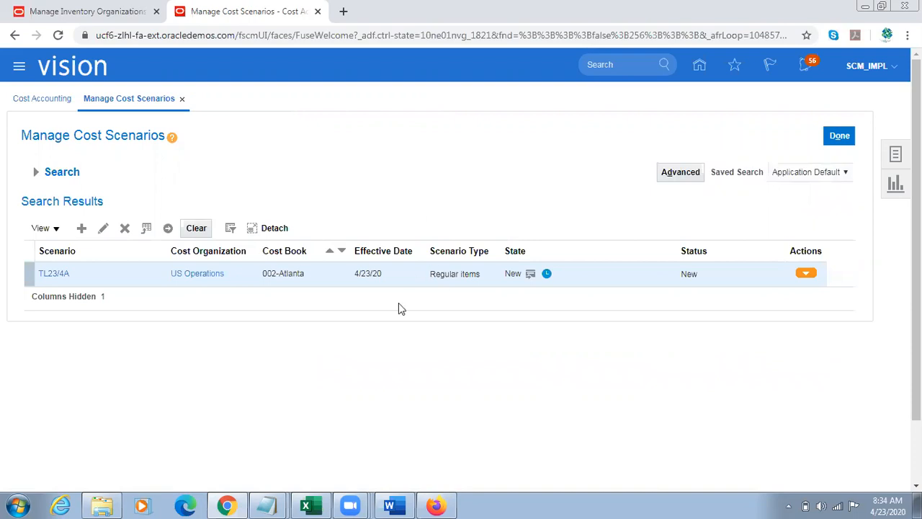
# Step: Check the state of scenario TL23/4A, cancel the requisition preferences edit in Firefox and return to Chrome
pyautogui.doubleClick(505, 276)
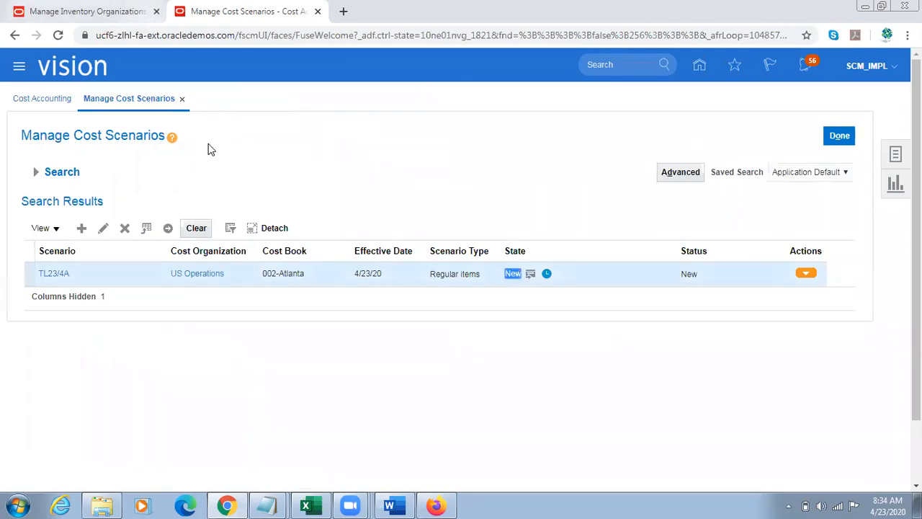
pyautogui.click(447, 498)
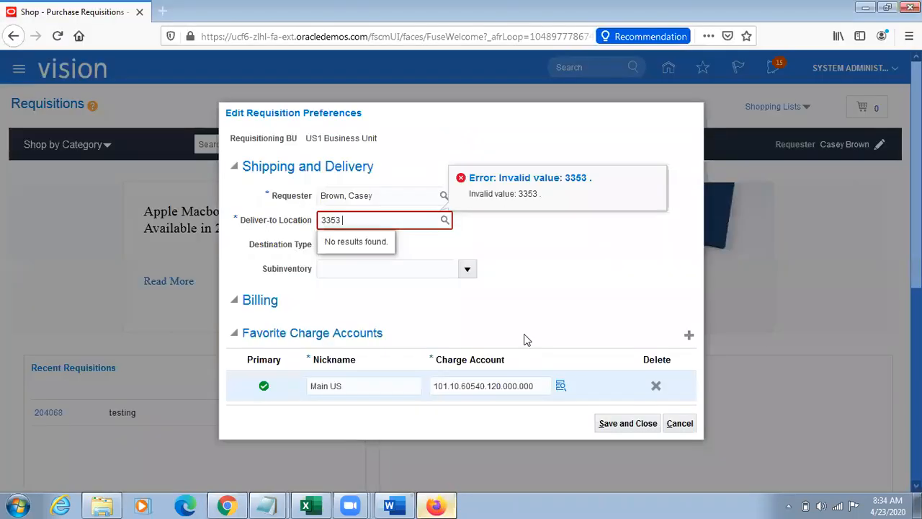
pyautogui.click(680, 423)
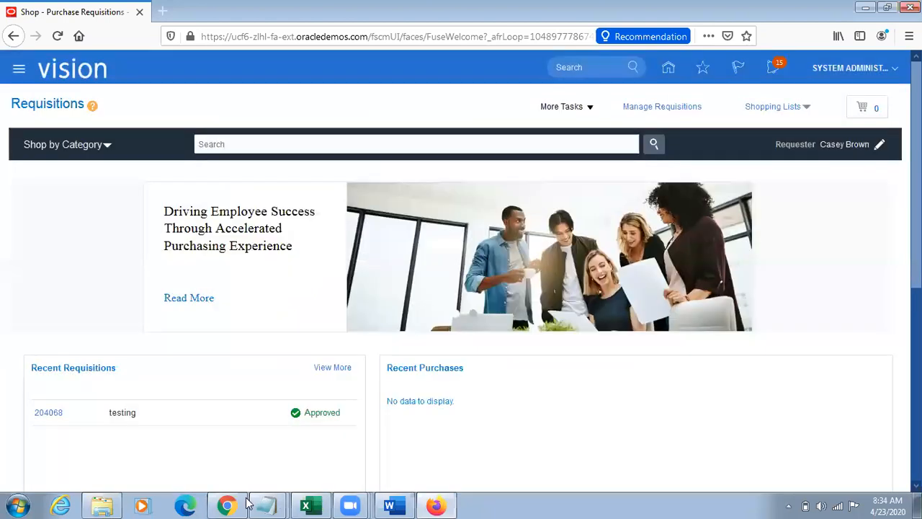
pyautogui.click(227, 505)
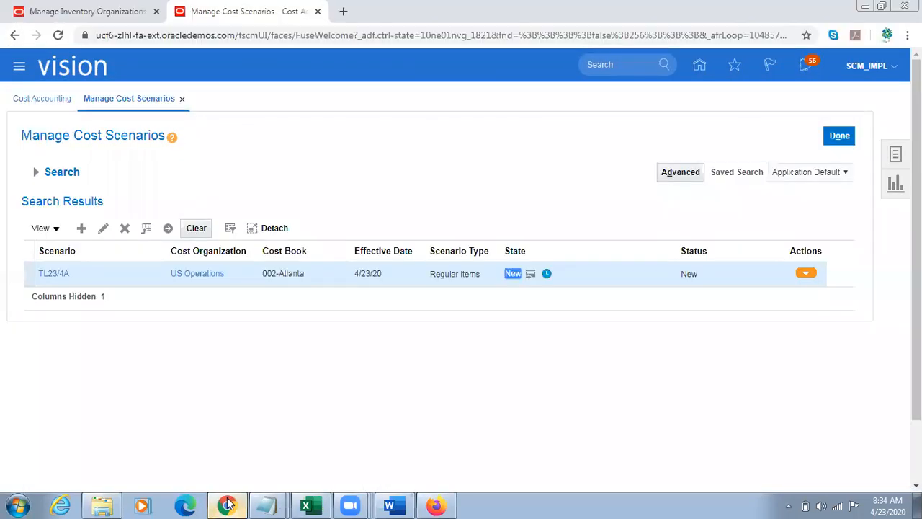
# Step: Copy the location name Atlanta from the inventory organization into the Notepad notes, below v21001
pyautogui.click(112, 10)
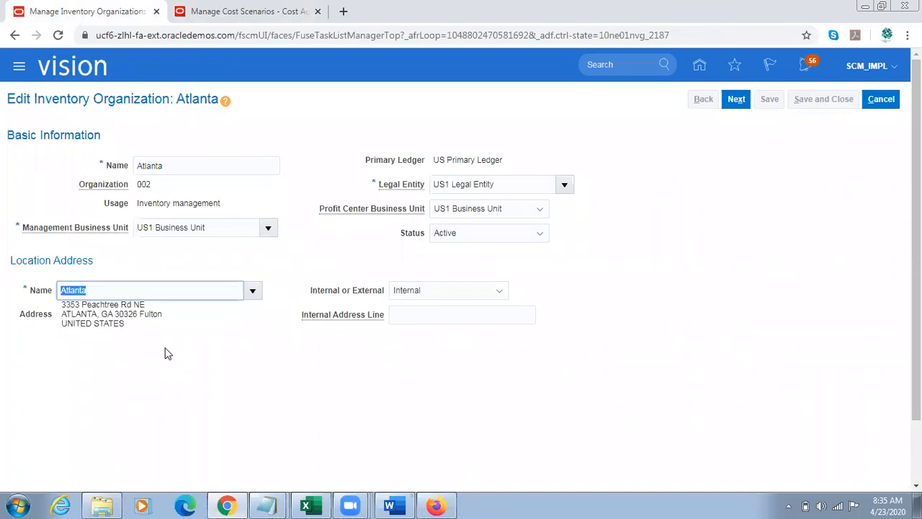
pyautogui.click(278, 501)
pyautogui.click(246, 487)
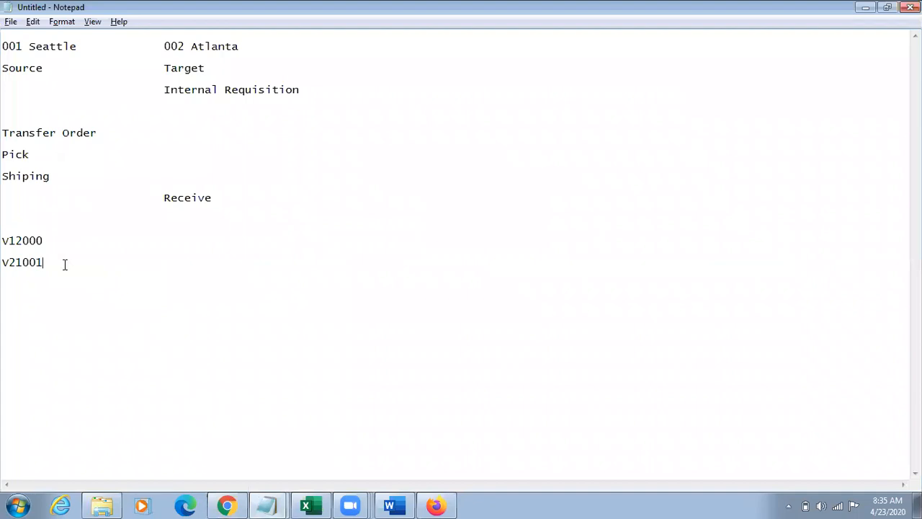
pyautogui.write('Atlanta')
pyautogui.press('Return')
# Step: Copy the Atlanta organization's full location address into the Notepad notes below the location name
pyautogui.hotkey('alt', 'Tab')
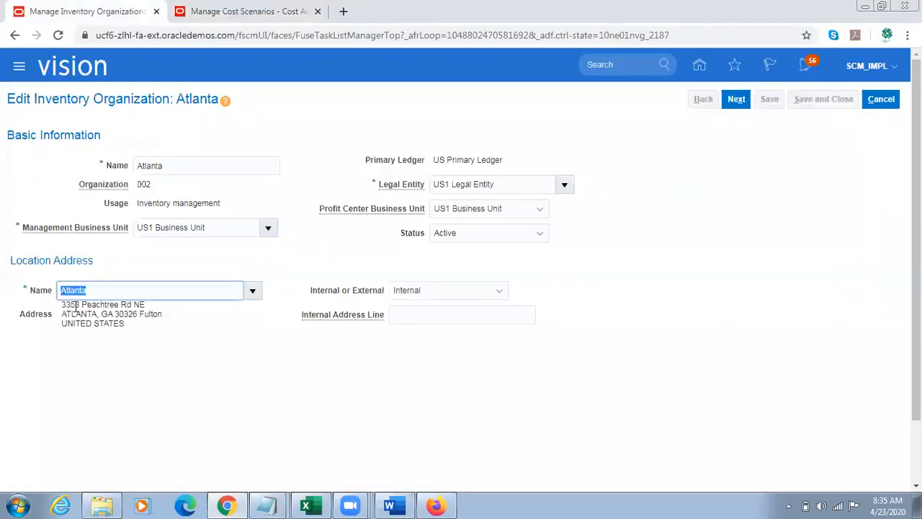
pyautogui.moveTo(64, 304)
pyautogui.mouseDown()
pyautogui.moveTo(148, 317)
pyautogui.moveTo(140, 325)
pyautogui.moveTo(63, 308)
pyautogui.mouseUp()
pyautogui.hotkey('ctrl', 'c')
pyautogui.hotkey('alt', 'Tab')
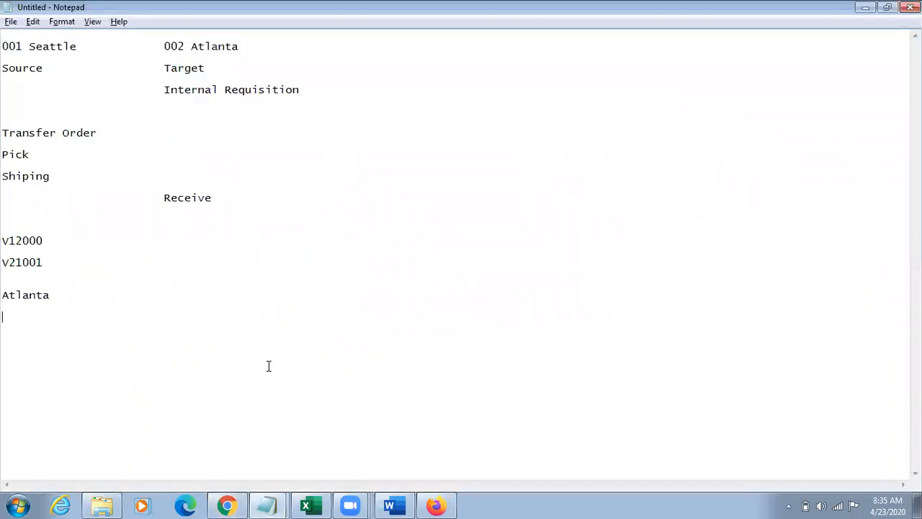
pyautogui.hotkey('ctrl', 'v')
# Step: Leave the Atlanta inventory organization without changes and open the Manage Locations task of the Enterprise Profile area in Chrome
pyautogui.hotkey('alt', 'Tab')
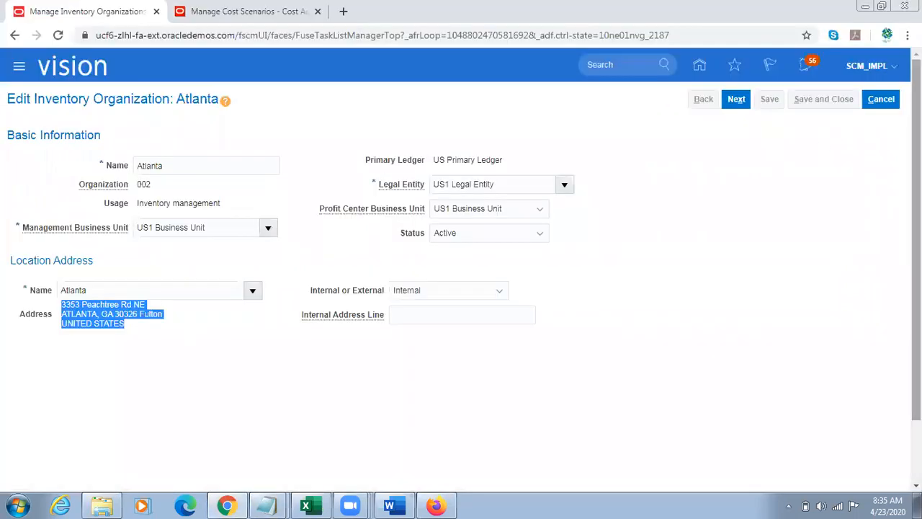
pyautogui.click(882, 99)
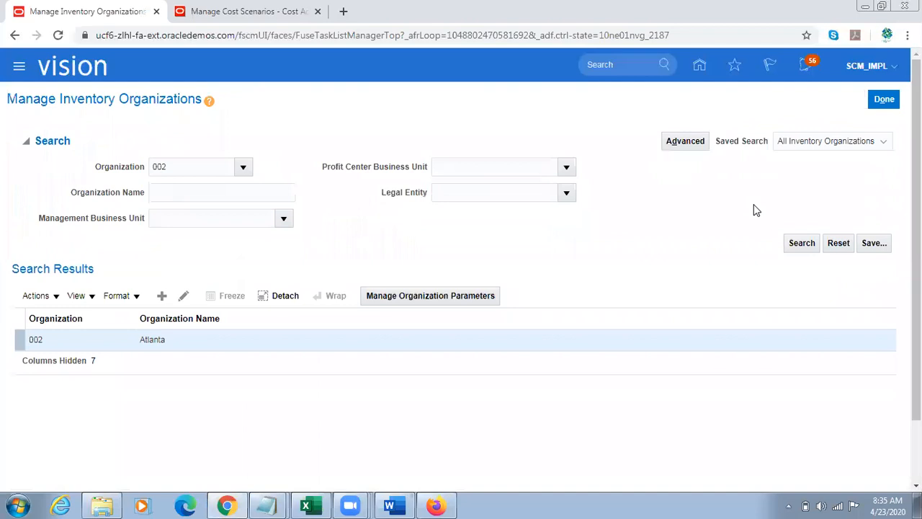
pyautogui.click(883, 99)
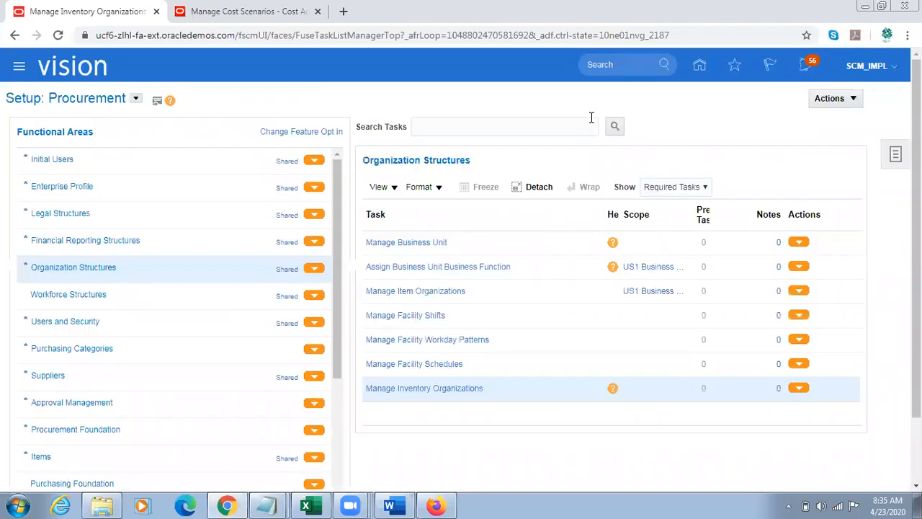
pyautogui.click(125, 189)
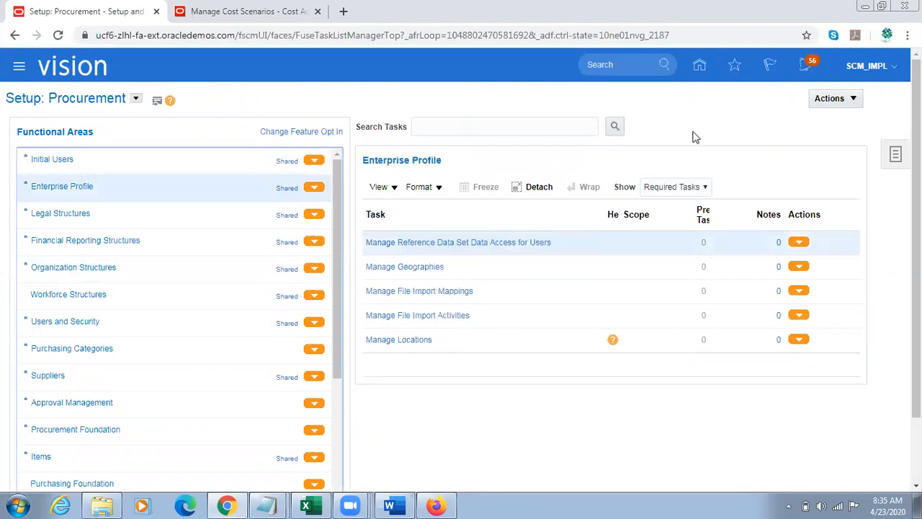
pyautogui.click(405, 339)
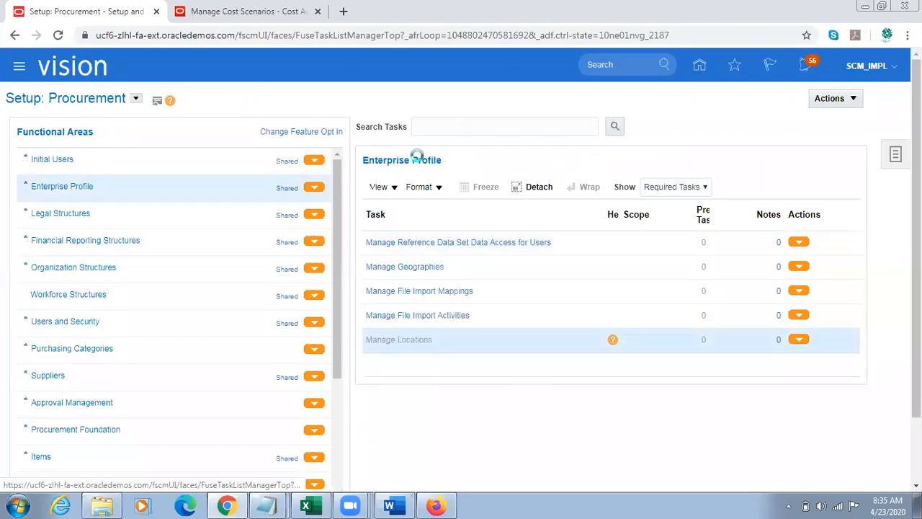
# Step: Copy the name Atlanta from the Notepad notes and search the active locations by that name
pyautogui.hotkey('alt', 'Tab')
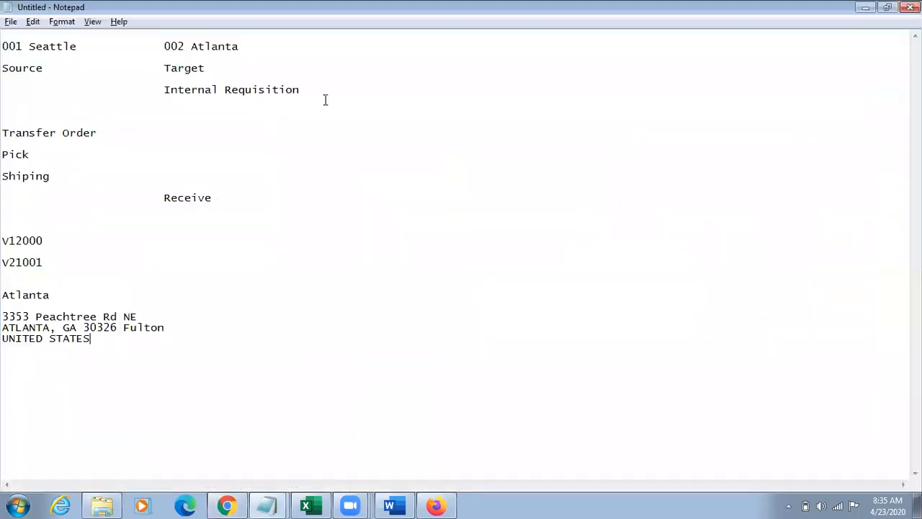
pyautogui.moveTo(50, 297); pyautogui.dragTo(2, 302)
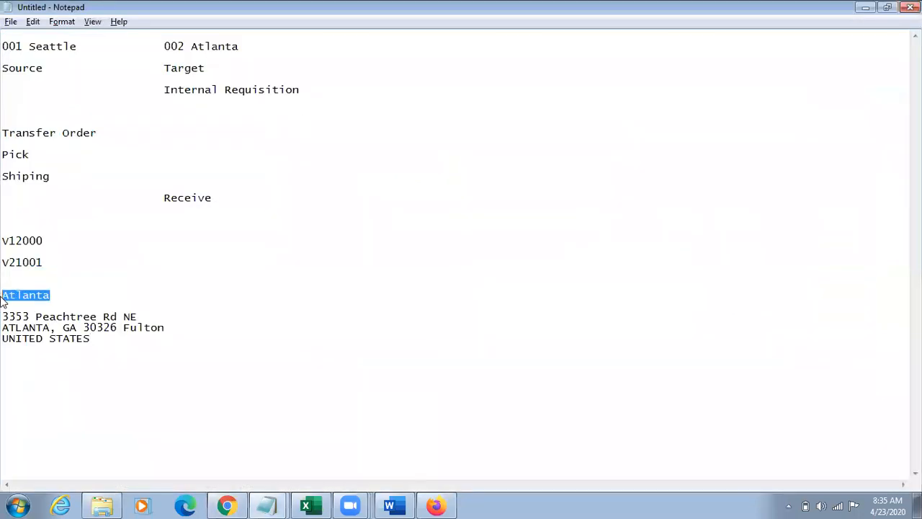
pyautogui.hotkey('alt', 'Tab')
pyautogui.click(144, 208)
pyautogui.hotkey('ctrl', 'v')
pyautogui.click(804, 306)
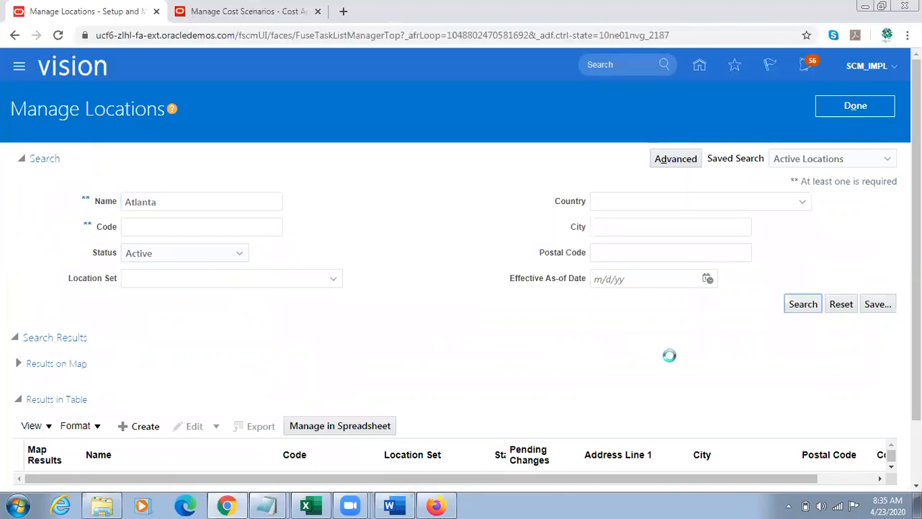
pyautogui.scroll(-1, 669, 355)
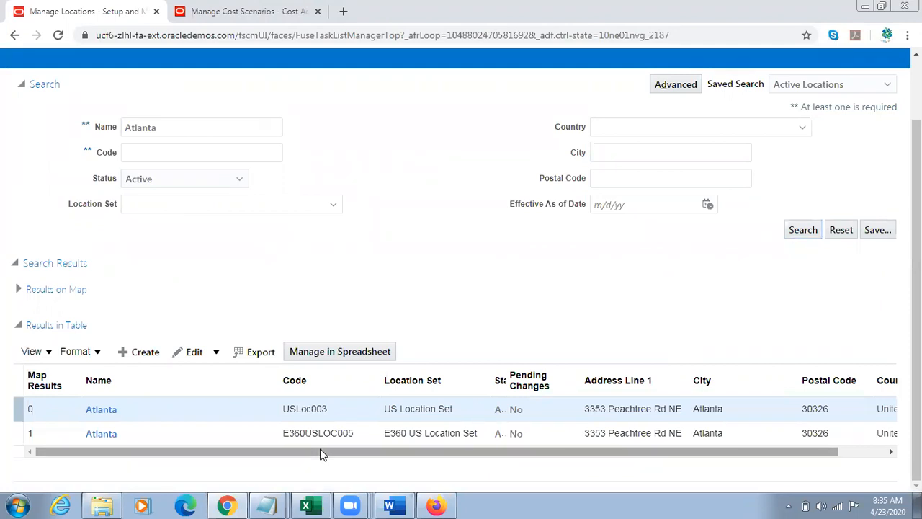
# Step: Open Atlanta location E360USLOC005, check its inventory organization and status, and return to the location search
pyautogui.click(102, 436)
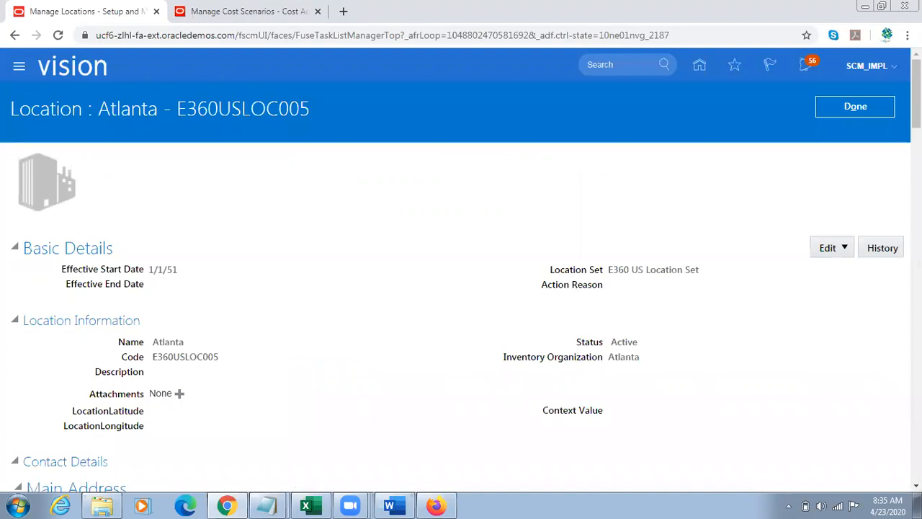
pyautogui.scroll(-2, 646, 195)
pyautogui.doubleClick(622, 198)
pyautogui.tripleClick(560, 206)
pyautogui.doubleClick(622, 197)
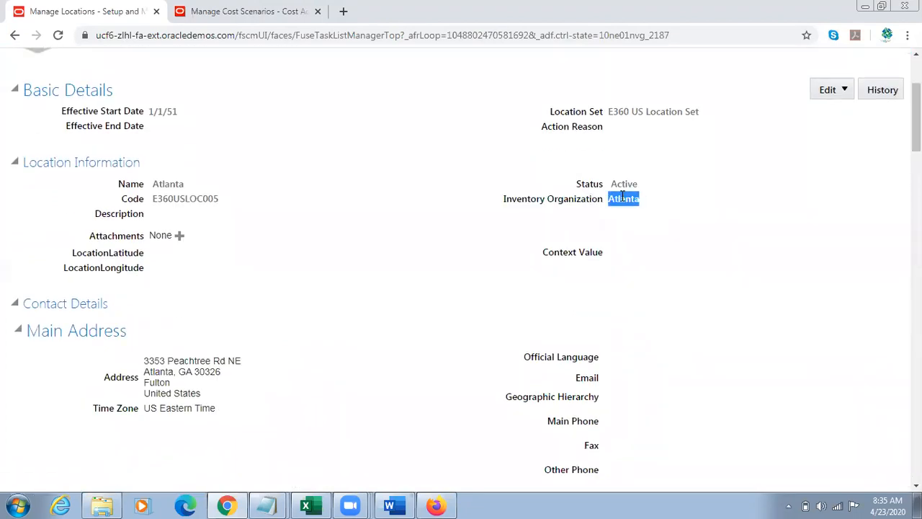
pyautogui.doubleClick(623, 184)
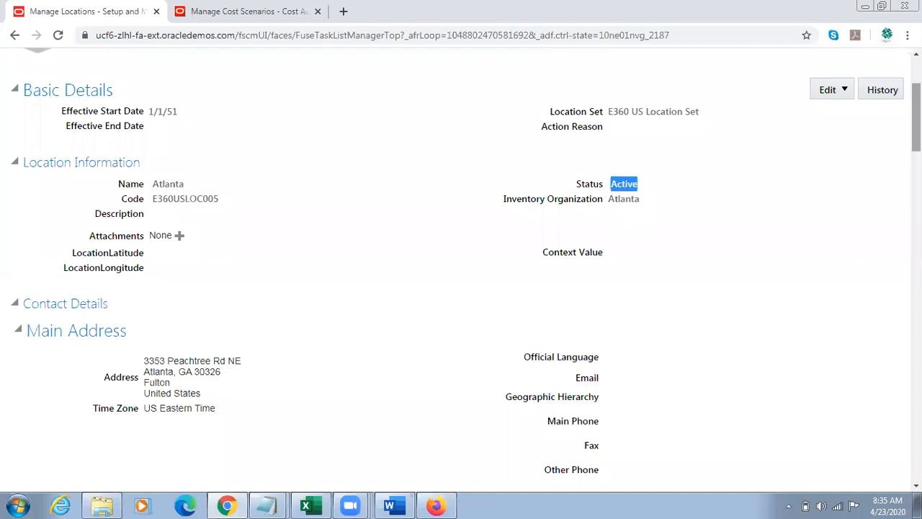
pyautogui.scroll(2, 869, 168)
pyautogui.click(859, 106)
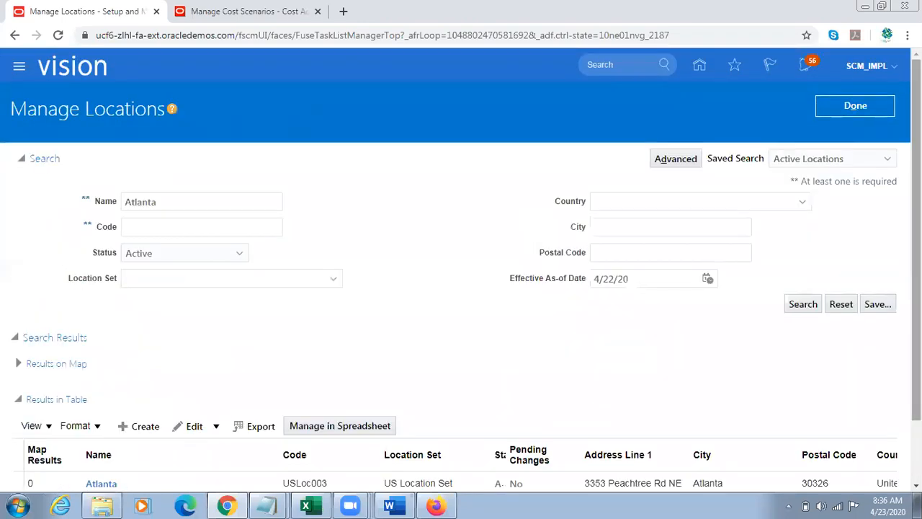
# Step: Open Atlanta location USLoc003, check its status and inventory organization, and return to the location search
pyautogui.moveTo(916, 216); pyautogui.dragTo(916, 288)
pyautogui.moveTo(261, 450); pyautogui.dragTo(180, 455)
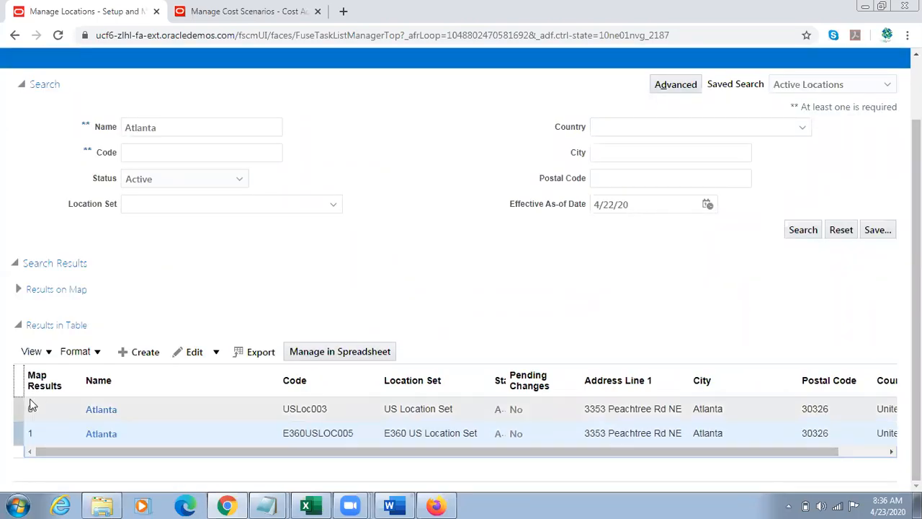
pyautogui.click(101, 409)
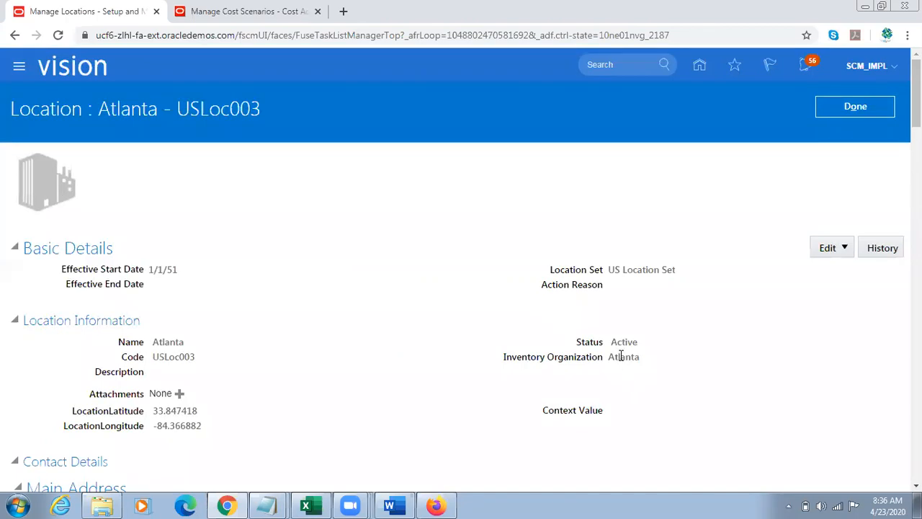
pyautogui.doubleClick(621, 355)
pyautogui.click(387, 327)
pyautogui.doubleClick(624, 341)
pyautogui.click(855, 107)
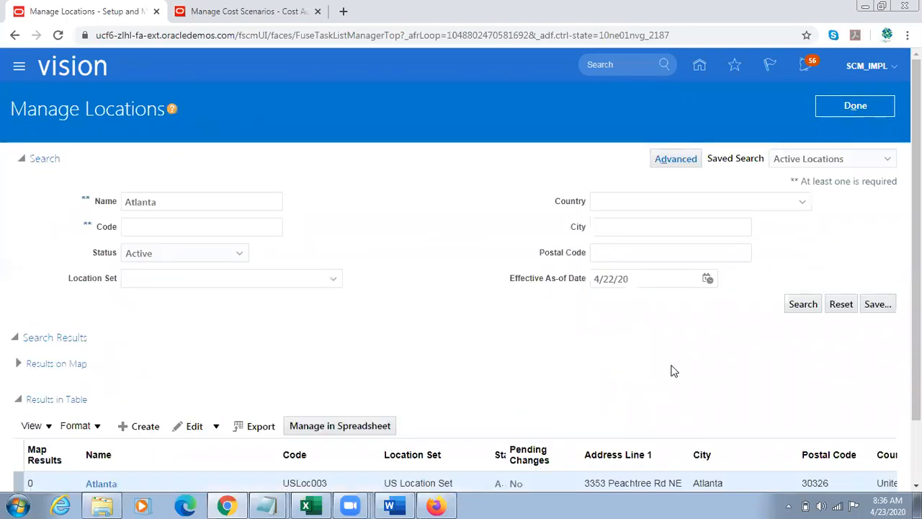
# Step: Compare the location sets and codes of the two Atlanta locations in the results table
pyautogui.moveTo(916, 270); pyautogui.dragTo(916, 331)
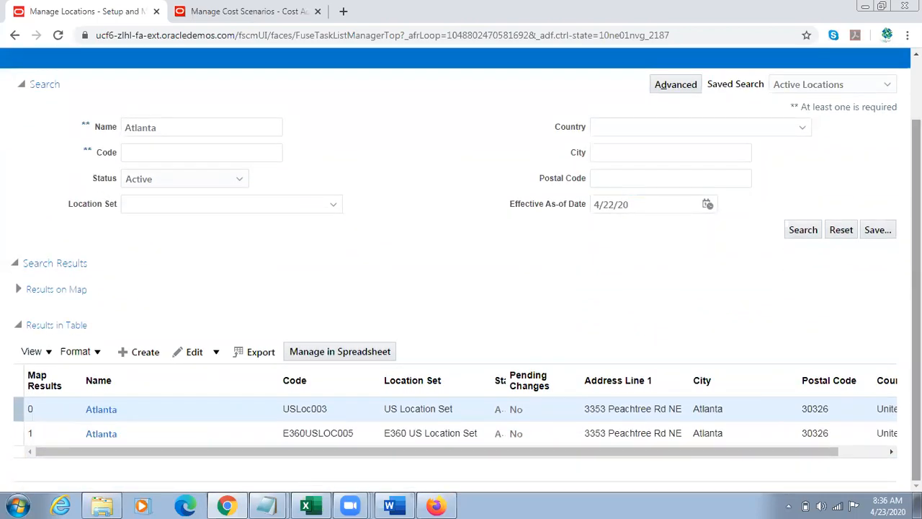
pyautogui.click(415, 382)
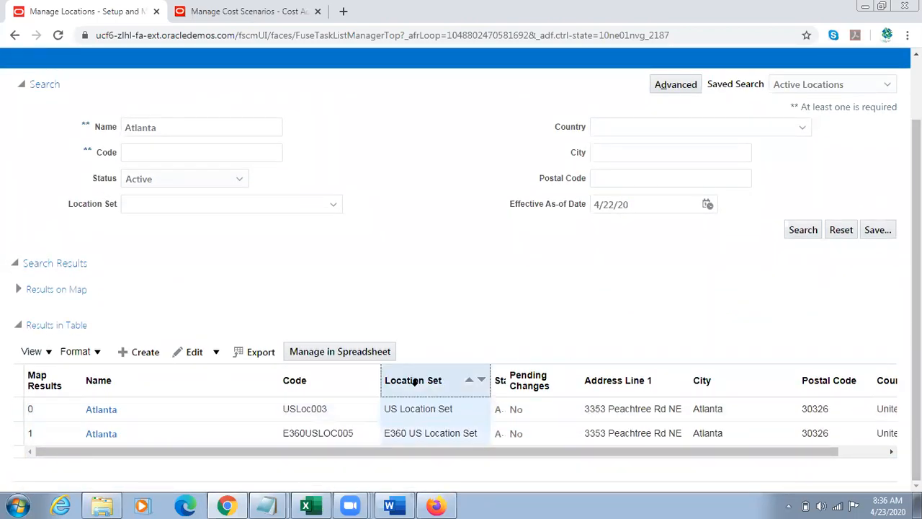
pyautogui.click(422, 408)
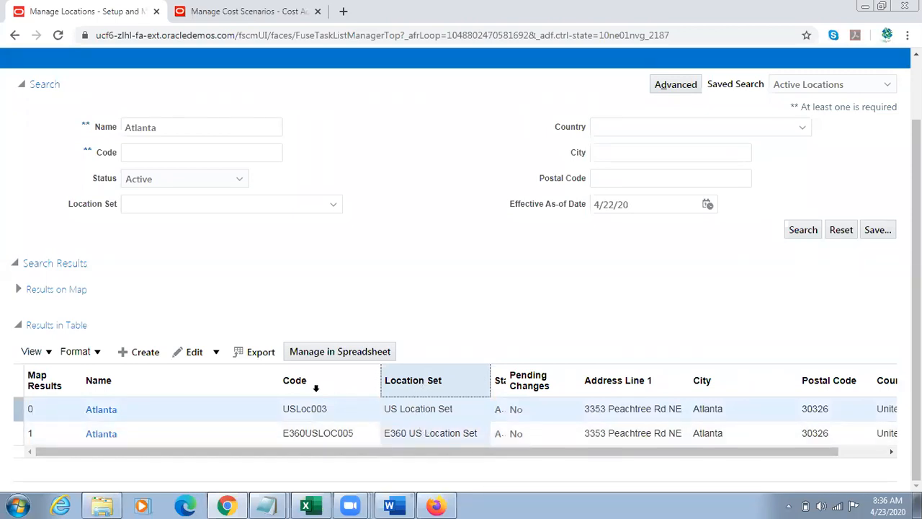
pyautogui.click(316, 388)
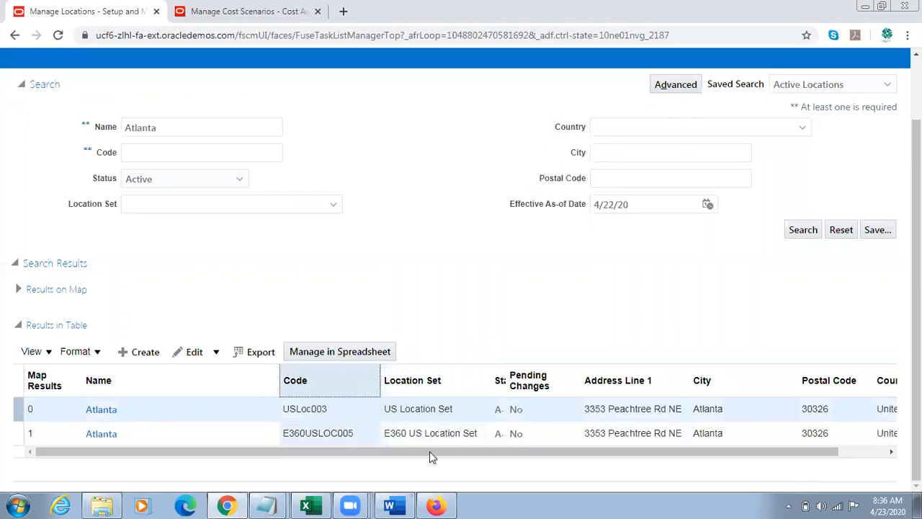
# Step: Switch to Firefox, sign out of the current requisition account and confirm the single sign-off
pyautogui.click(437, 504)
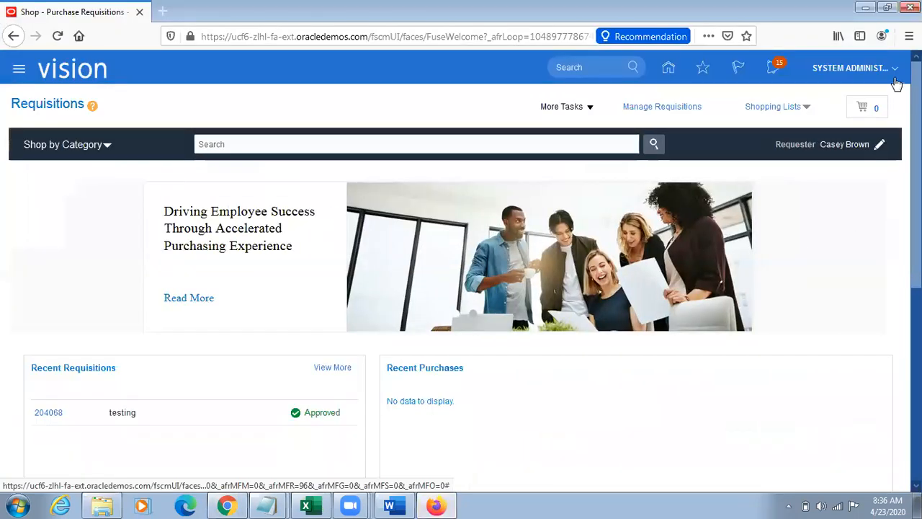
pyautogui.click(850, 67)
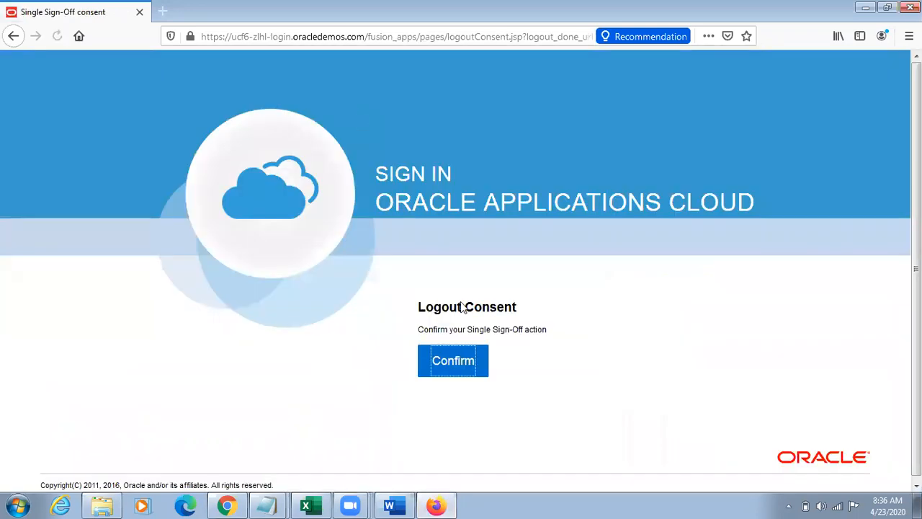
pyautogui.click(451, 362)
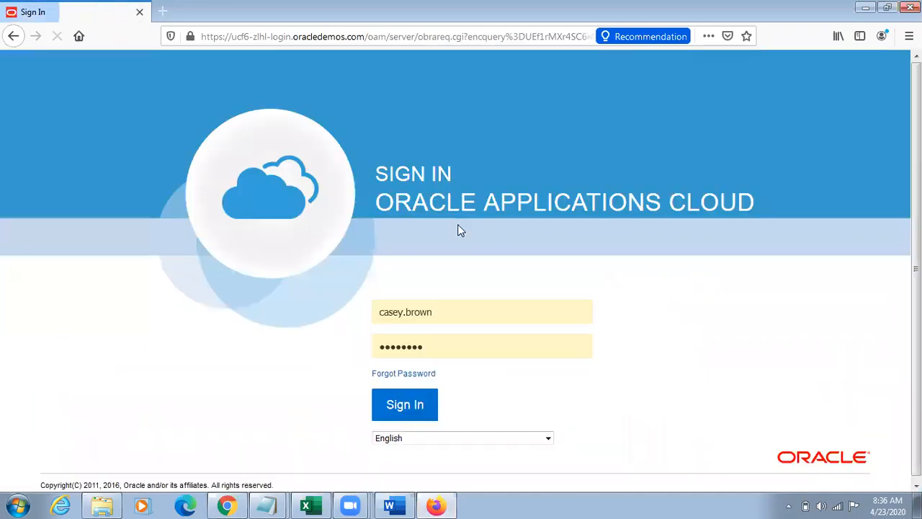
# Step: Replace the user name with the procurement manager's user name and sign in with the prefilled password
pyautogui.moveTo(457, 304); pyautogui.dragTo(360, 314)
pyautogui.write('va')
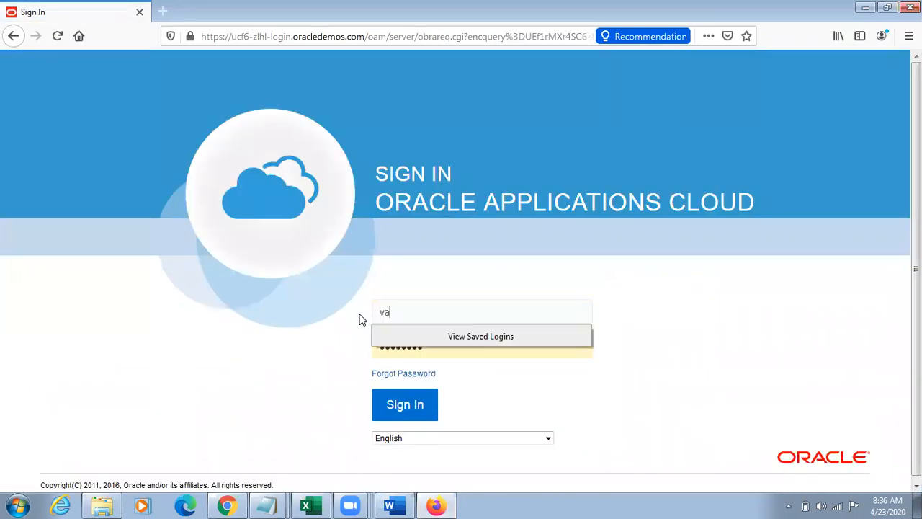
pyautogui.press('BackSpace')
pyautogui.write('ca')
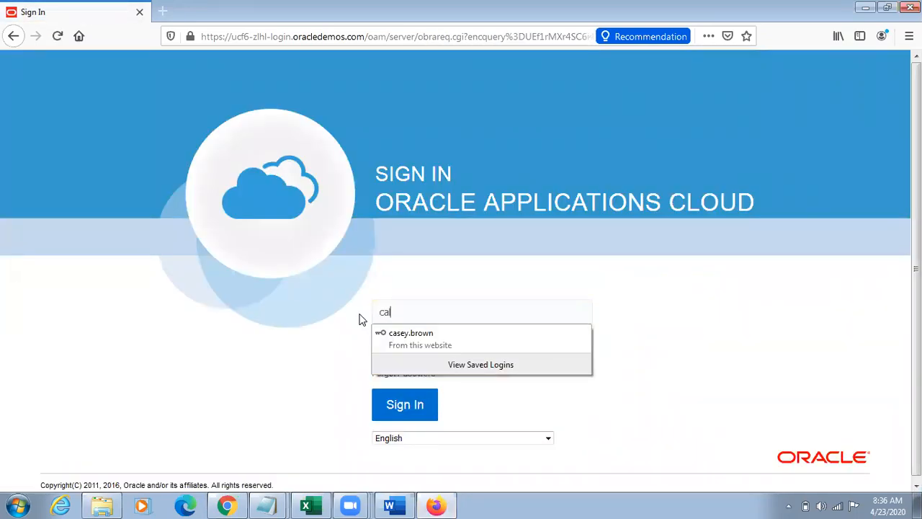
pyautogui.write('lvin.roth')
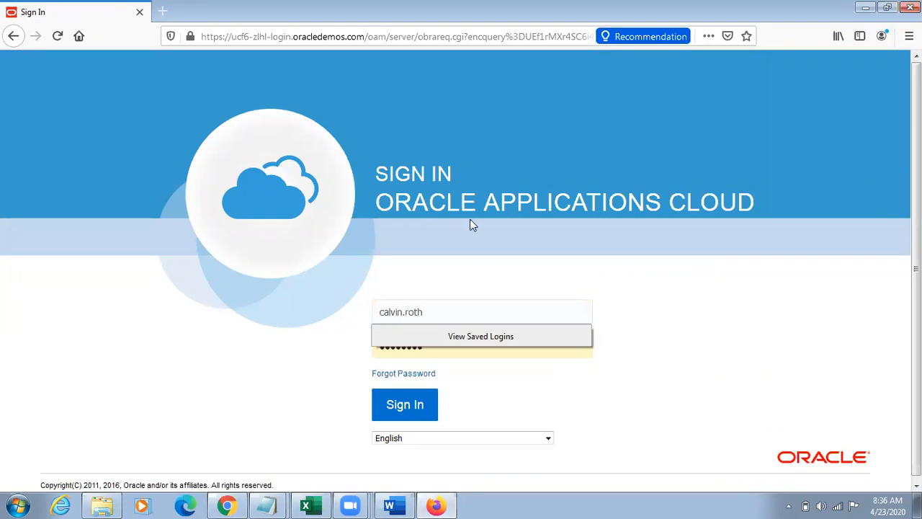
pyautogui.click(436, 418)
pyautogui.click(254, 155)
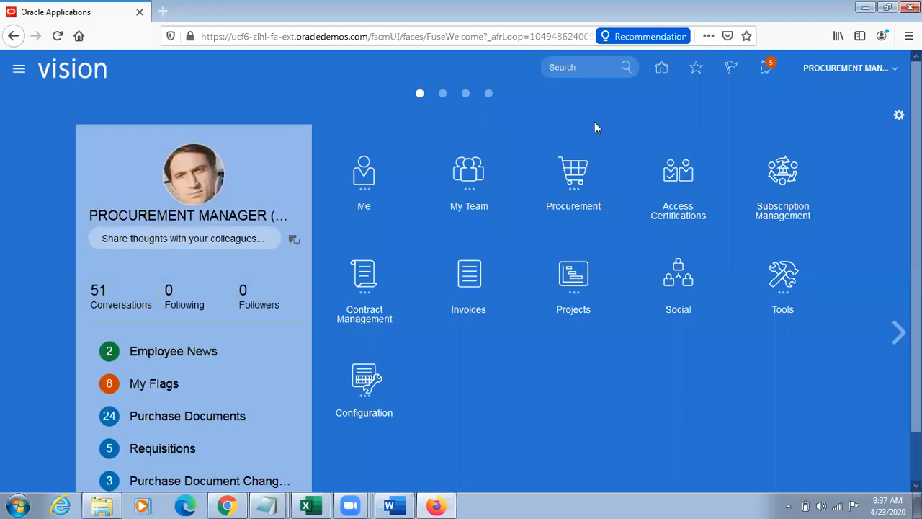
# Step: Open the Purchase Requisitions work area from the Procurement group
pyautogui.click(574, 171)
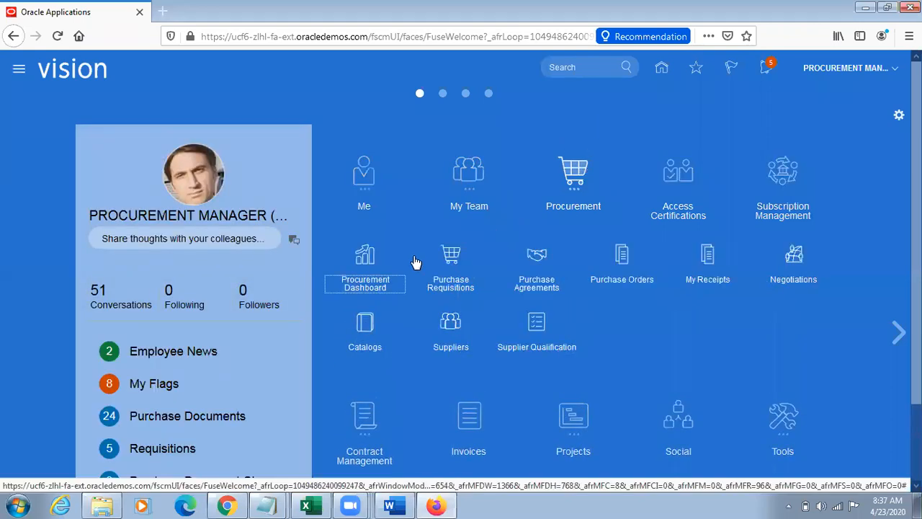
pyautogui.click(453, 258)
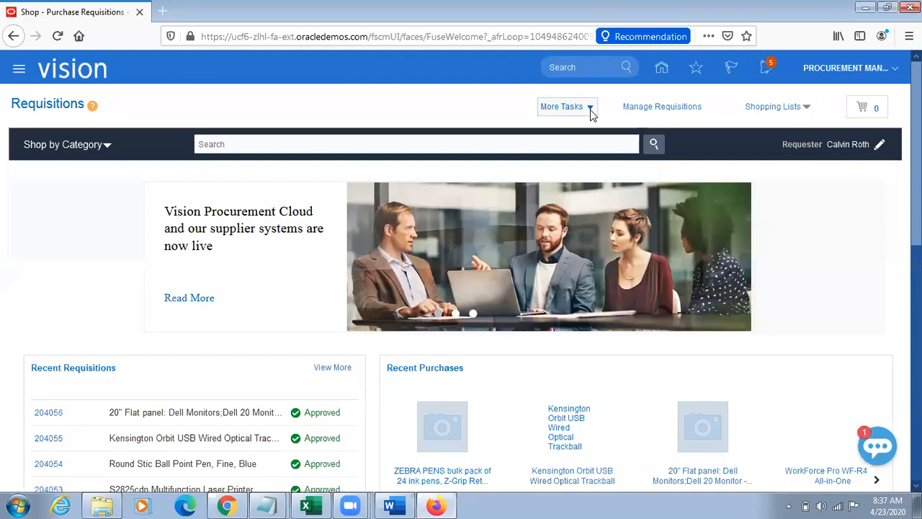
pyautogui.click(590, 110)
pyautogui.click(854, 204)
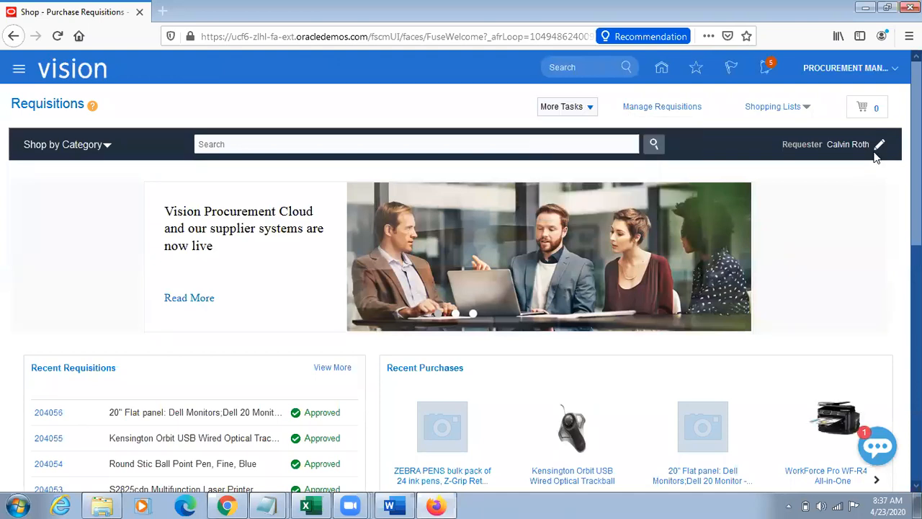
# Step: Open the requisition preferences and try to find Atlanta as the deliver-to location by entering "Atl"
pyautogui.click(879, 147)
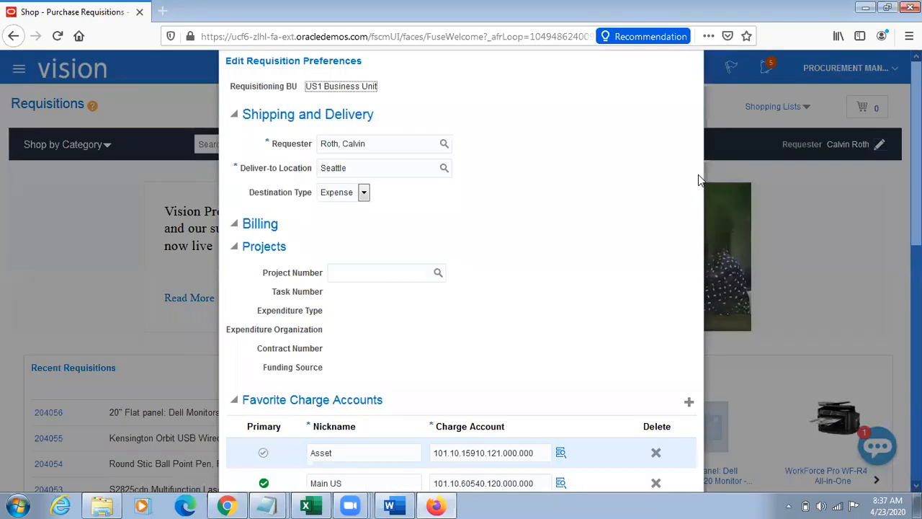
pyautogui.doubleClick(381, 171)
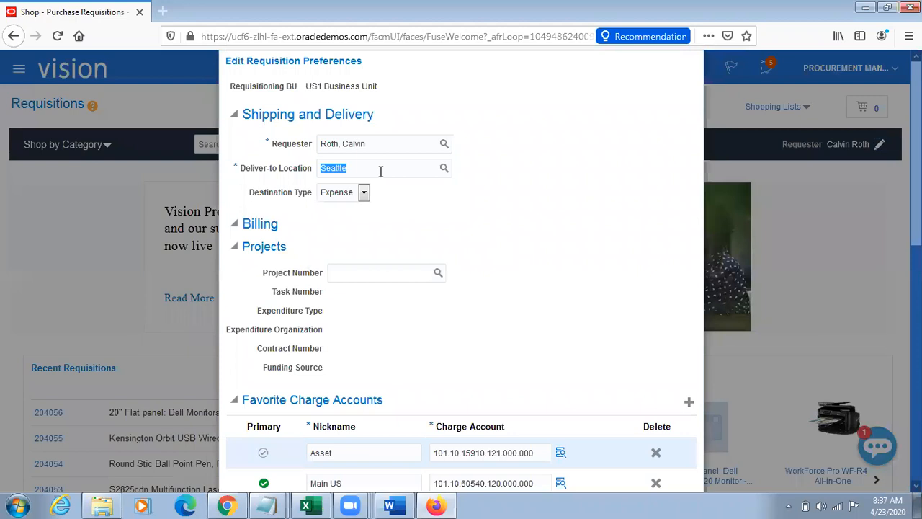
pyautogui.write('Atl')
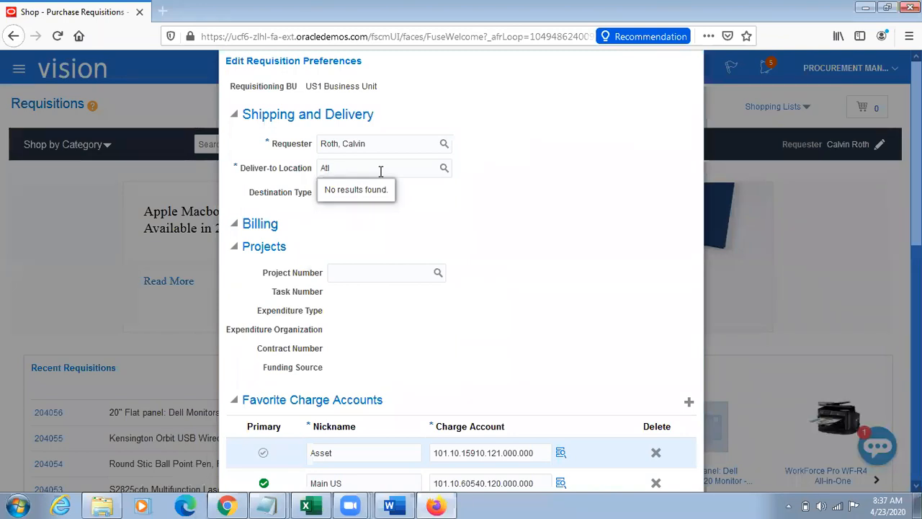
pyautogui.press('BackSpace')
pyautogui.press('BackSpace')
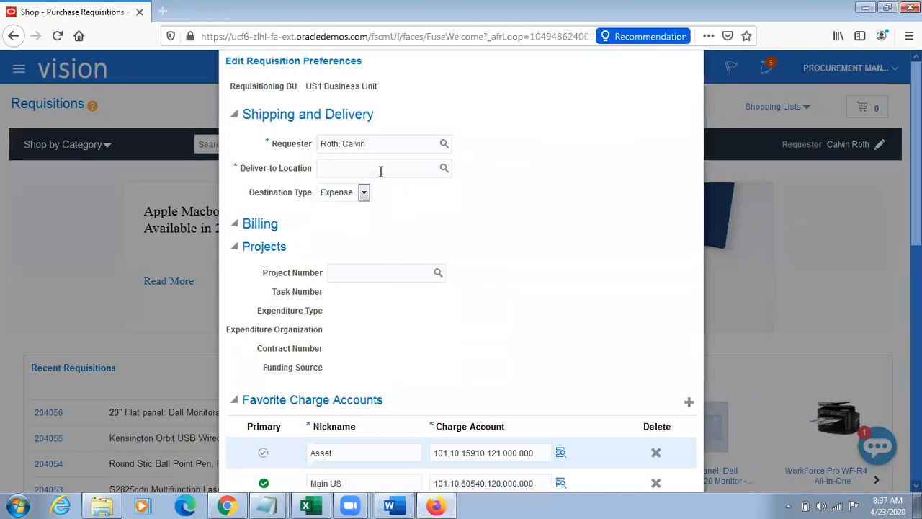
pyautogui.write('Asse')
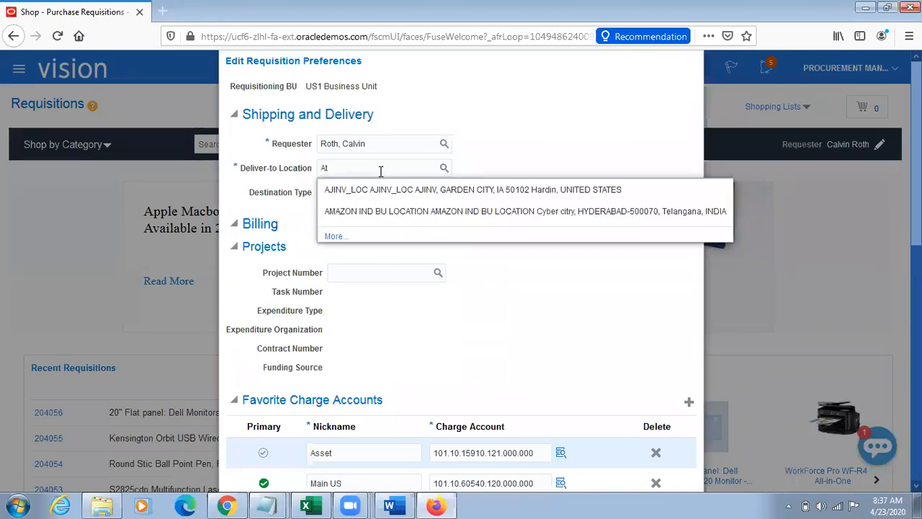
pyautogui.write('t')
pyautogui.press('BackSpace')
pyautogui.press('BackSpace')
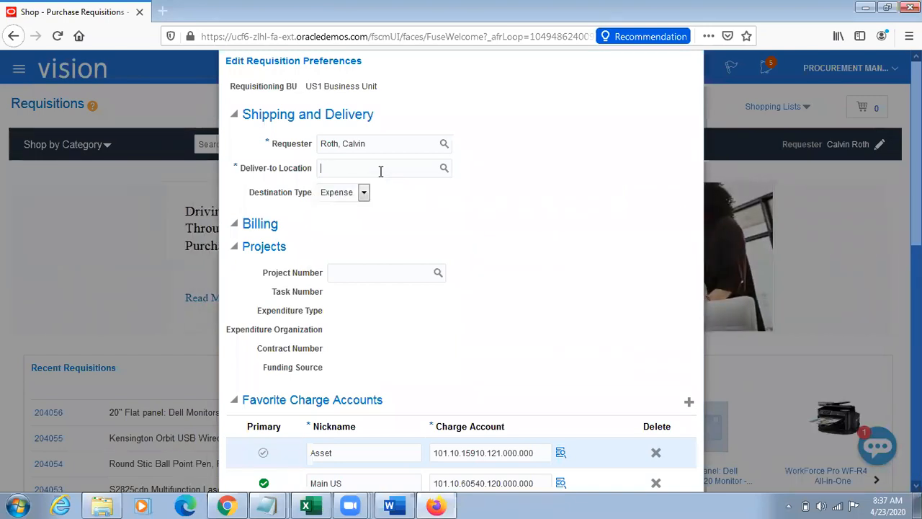
# Step: Try the Atlanta street address from the Notepad notes as the deliver-to location, and cancel the preference changes
pyautogui.hotkey('alt', 'Tab')
pyautogui.hotkey('alt', 'Tab')
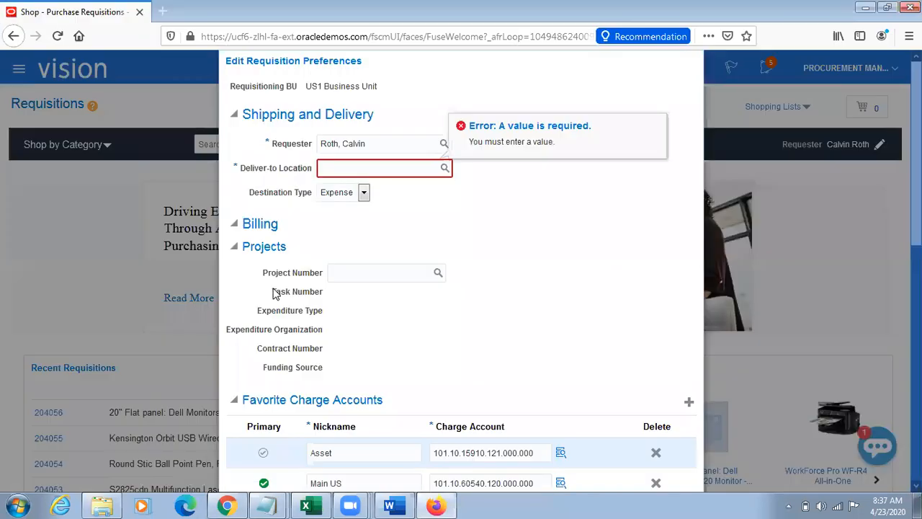
pyautogui.moveTo(265, 504)
pyautogui.click(252, 472)
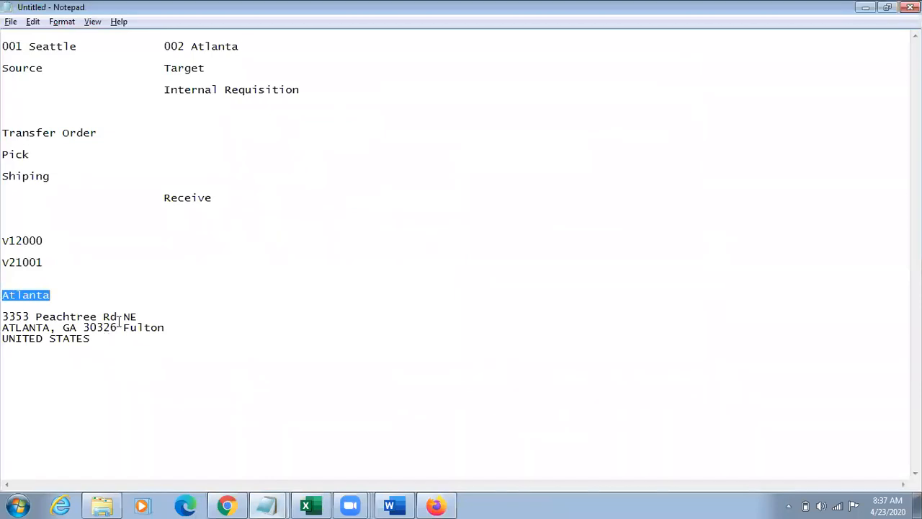
pyautogui.moveTo(143, 316); pyautogui.dragTo(6, 315)
pyautogui.hotkey('ctrl', 'c')
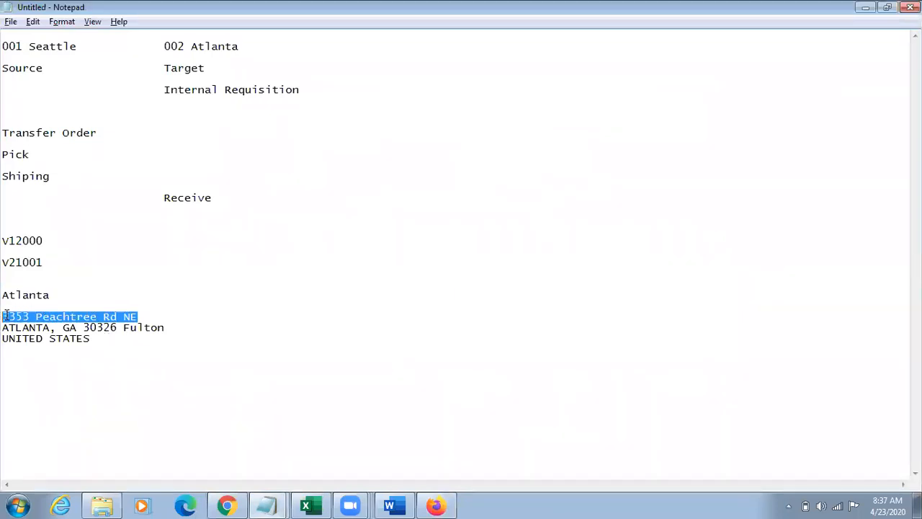
pyautogui.hotkey('alt', 'Tab')
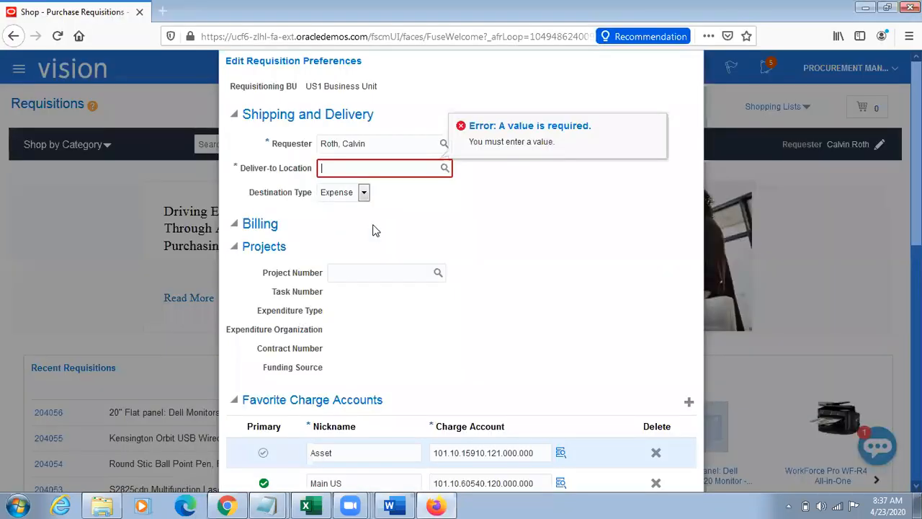
pyautogui.hotkey('ctrl', 'v')
pyautogui.press('BackSpace')
pyautogui.press('BackSpace')
pyautogui.press('BackSpace')
pyautogui.press('BackSpace')
pyautogui.press('BackSpace')
pyautogui.press('BackSpace')
pyautogui.press('BackSpace')
pyautogui.press('BackSpace')
pyautogui.press('BackSpace')
pyautogui.press('BackSpace')
pyautogui.press('BackSpace')
pyautogui.press('BackSpace')
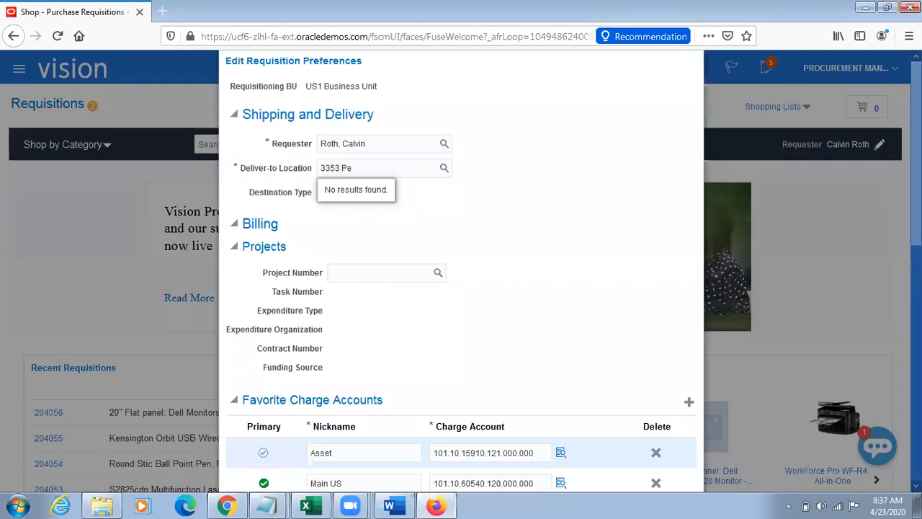
pyautogui.moveTo(916, 203); pyautogui.dragTo(916, 275)
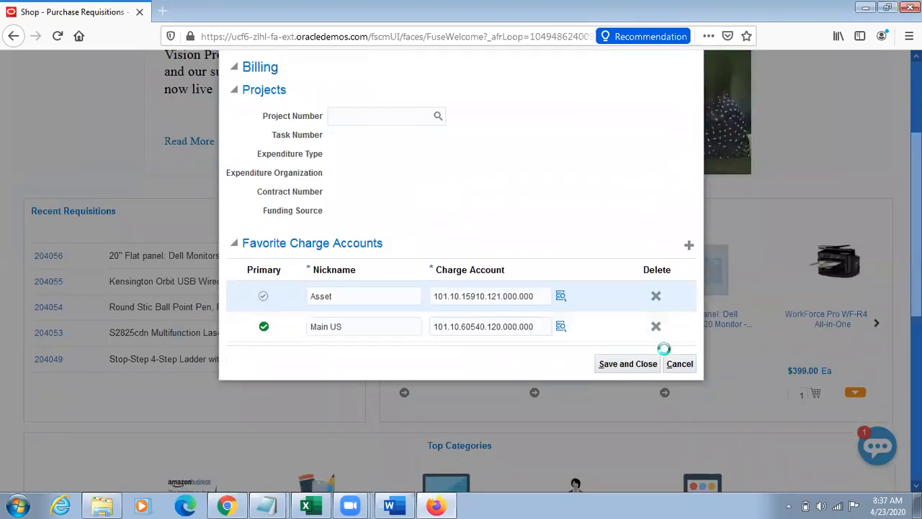
pyautogui.click(673, 364)
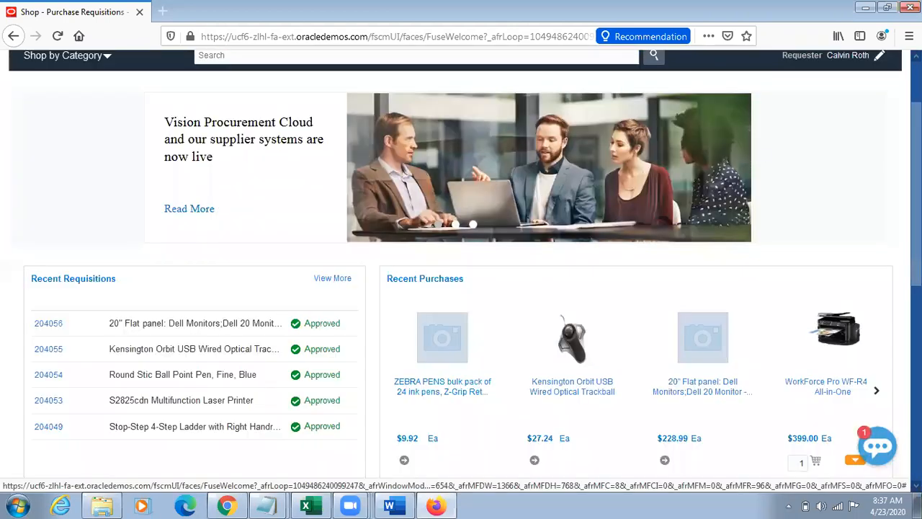
# Step: Start entering a new requisition line from the Requisitions page
pyautogui.scroll(2, 872, 226)
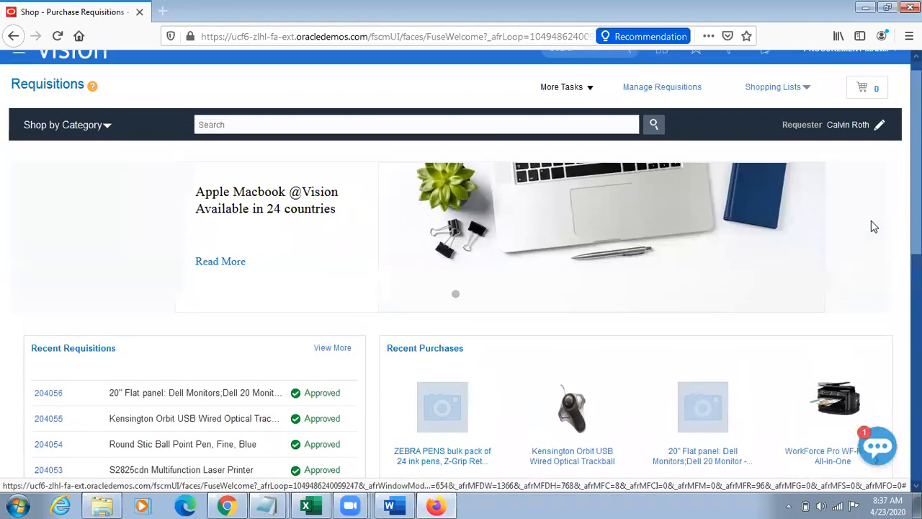
pyautogui.click(577, 107)
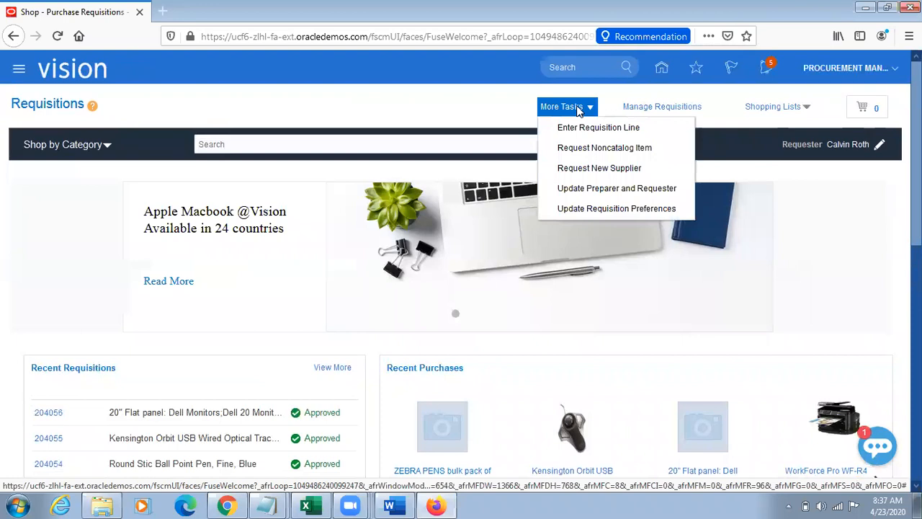
pyautogui.click(569, 127)
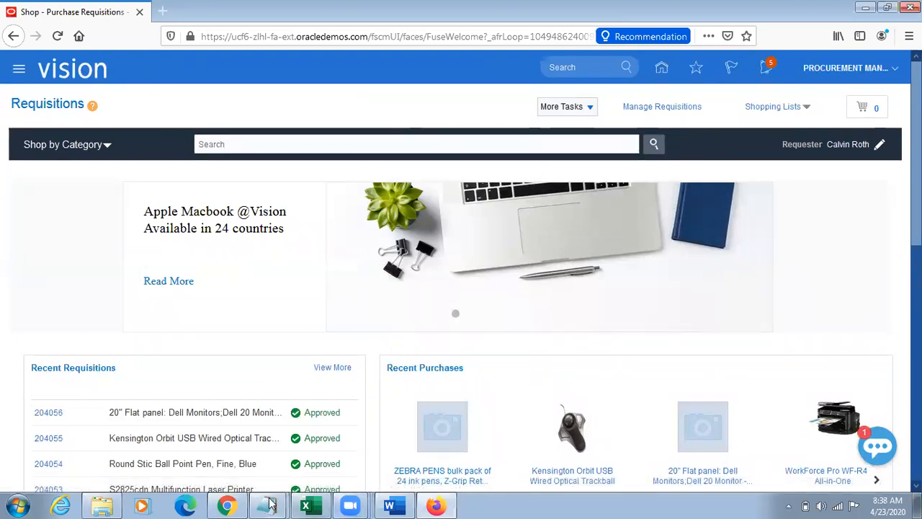
# Step: Swap the organizations in the Notepad notes to source 002 Atlant and target 001 Seattle, and return to Firefox
pyautogui.moveTo(270, 504)
pyautogui.click(253, 479)
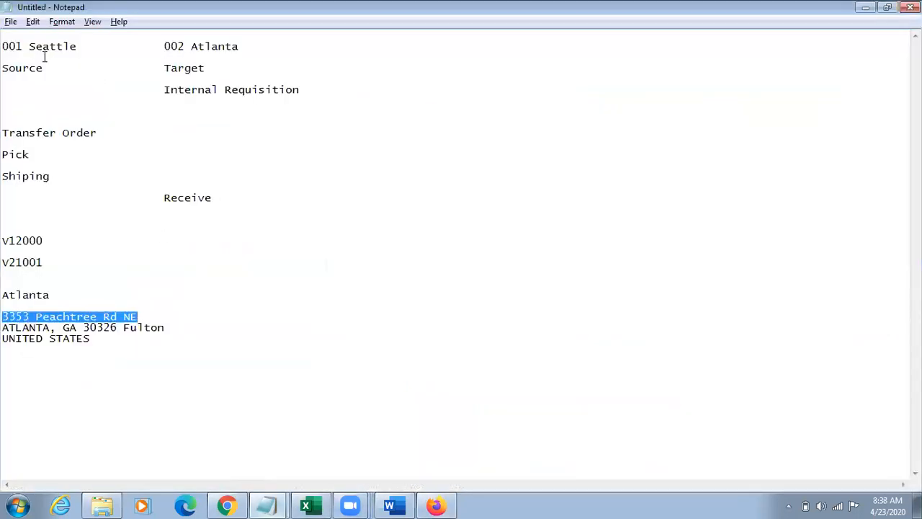
pyautogui.click(23, 46)
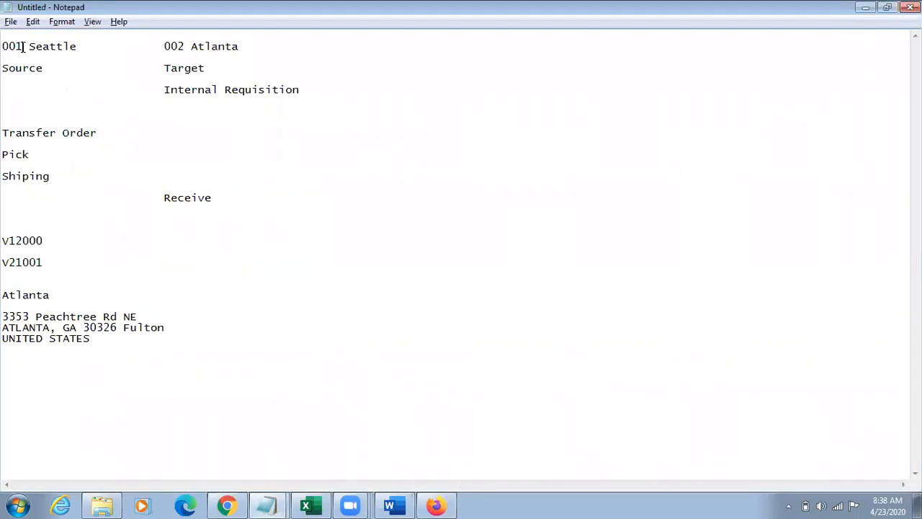
pyautogui.moveTo(30, 47); pyautogui.dragTo(69, 46)
pyautogui.write('Atlant')
pyautogui.moveTo(192, 46); pyautogui.dragTo(245, 46)
pyautogui.write('at')
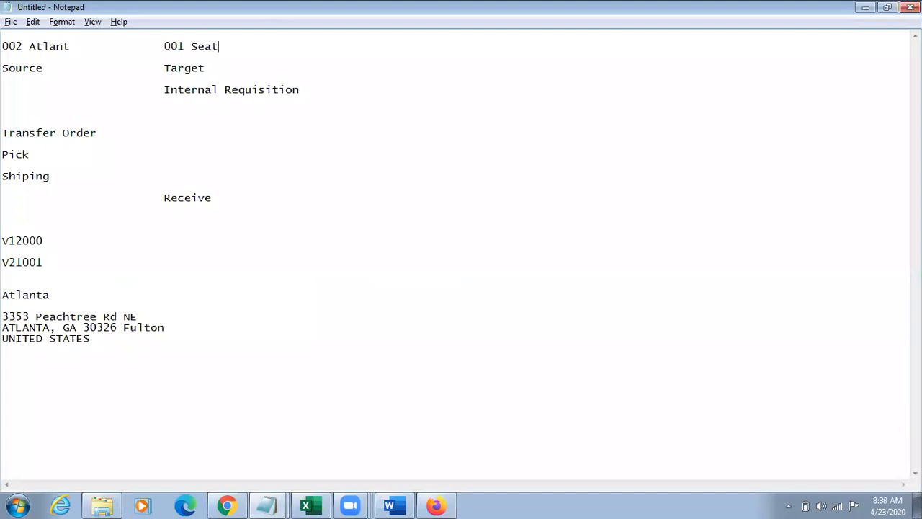
pyautogui.press('BackSpace')
pyautogui.press('BackSpace')
pyautogui.write('attle')
pyautogui.hotkey('alt', 'Tab')
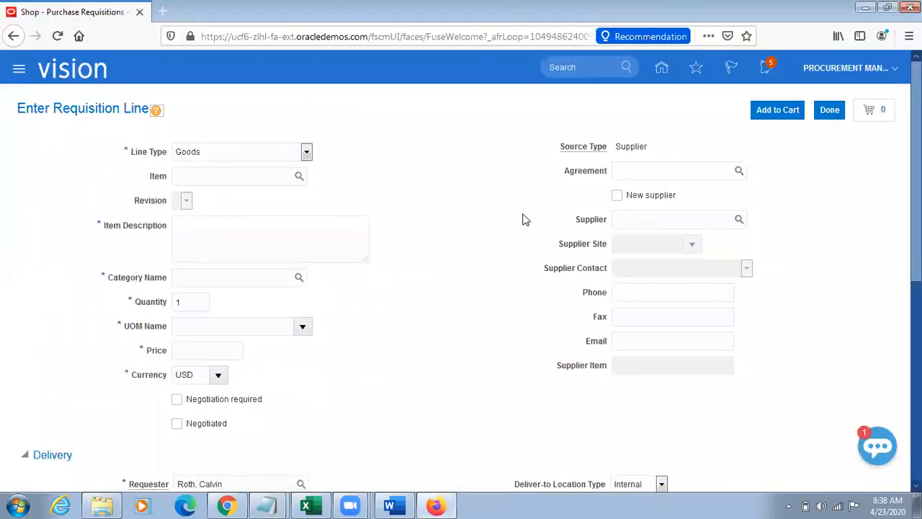
# Step: Enter TL Sample Item as the item of the requisition line and dismiss the error dialog
pyautogui.click(248, 182)
pyautogui.write('TL Sample Item')
pyautogui.press('Tab')
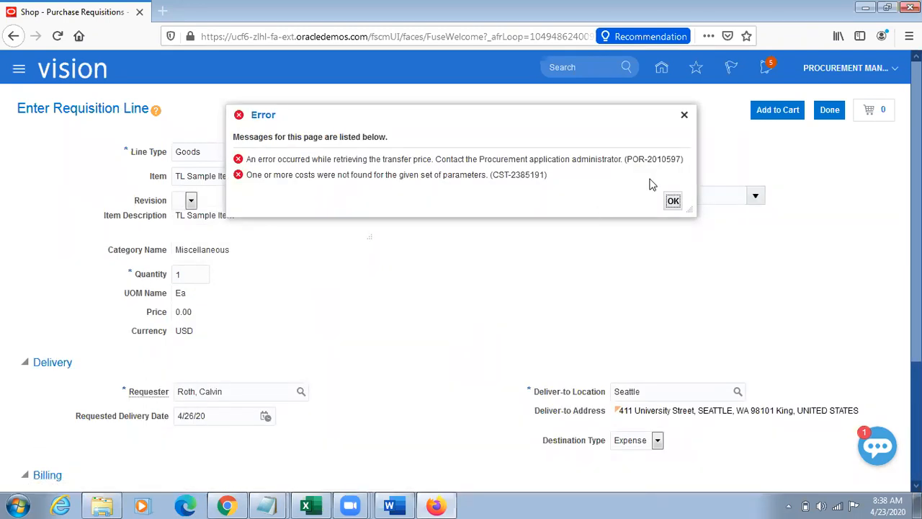
pyautogui.click(684, 116)
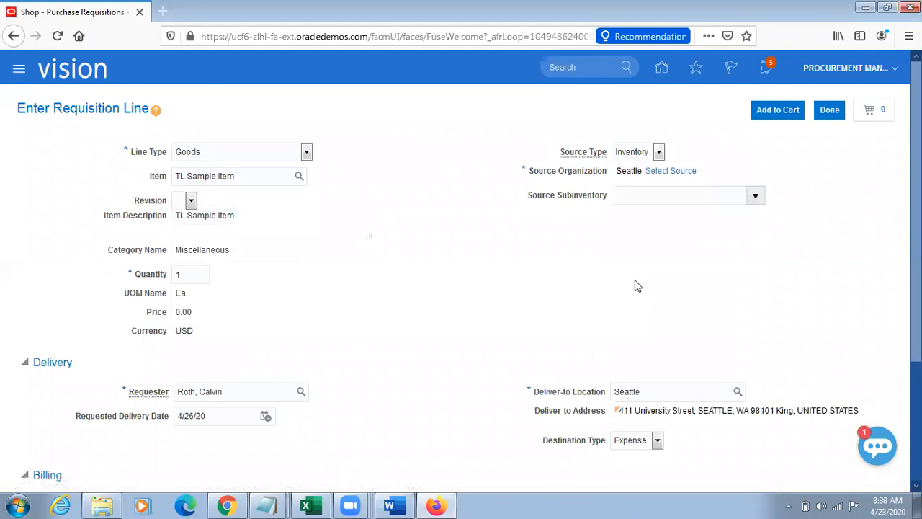
# Step: Select Atlanta as the supply source for the requisition line
pyautogui.click(677, 173)
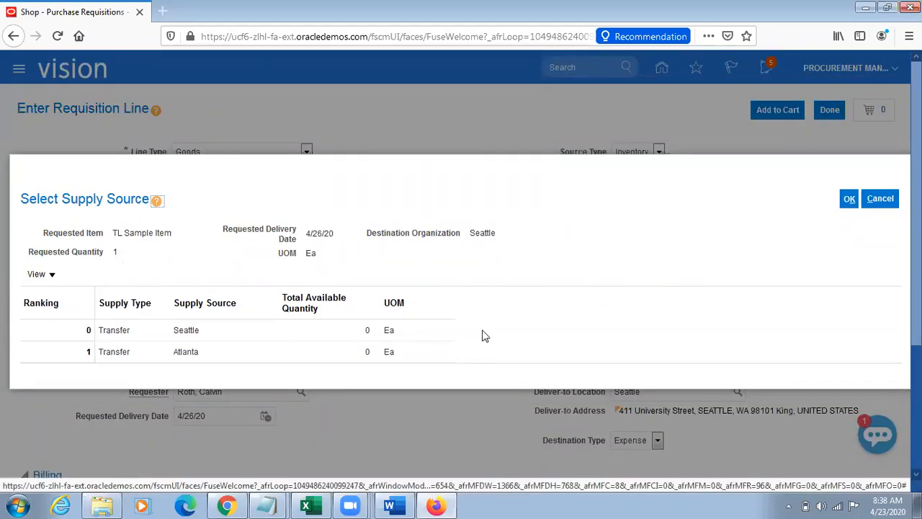
pyautogui.click(226, 351)
pyautogui.click(847, 199)
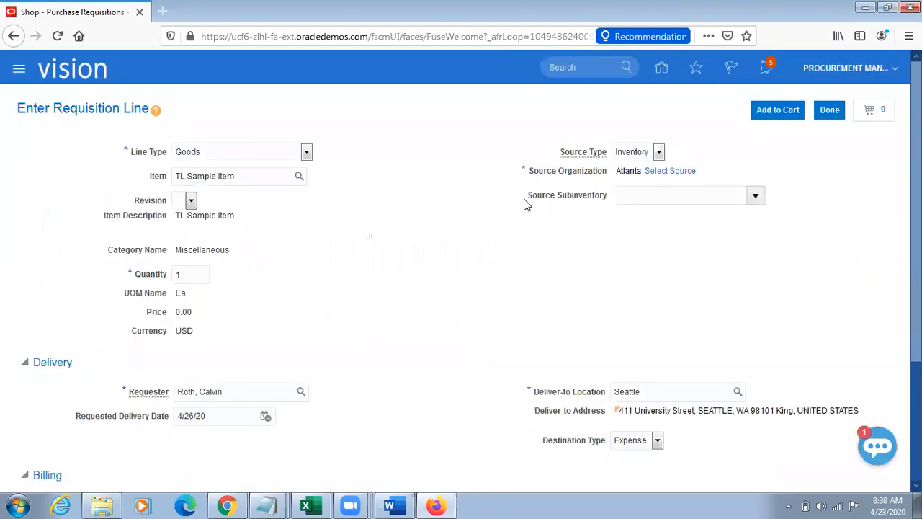
# Step: Compare the source organization with the deliver-to location on the requisition line
pyautogui.tripleClick(637, 173)
pyautogui.click(667, 268)
pyautogui.doubleClick(653, 395)
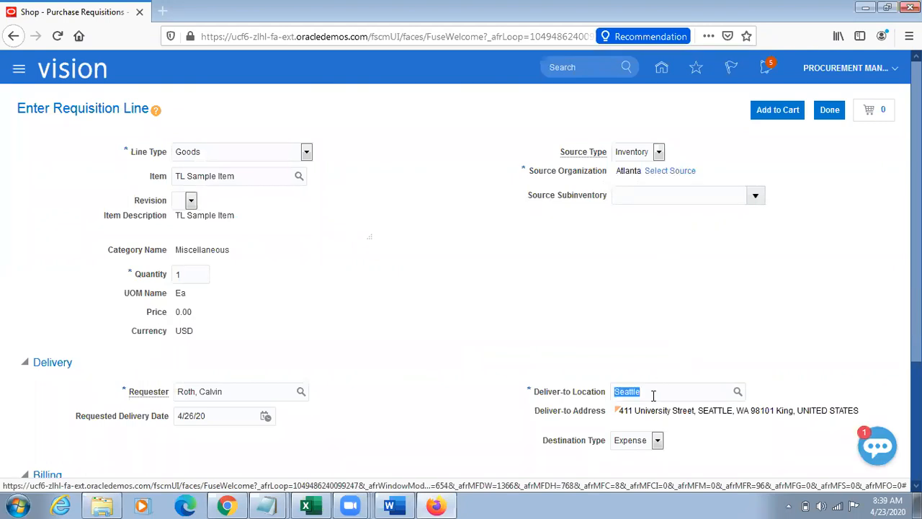
pyautogui.doubleClick(631, 172)
pyautogui.doubleClick(662, 394)
pyautogui.doubleClick(634, 173)
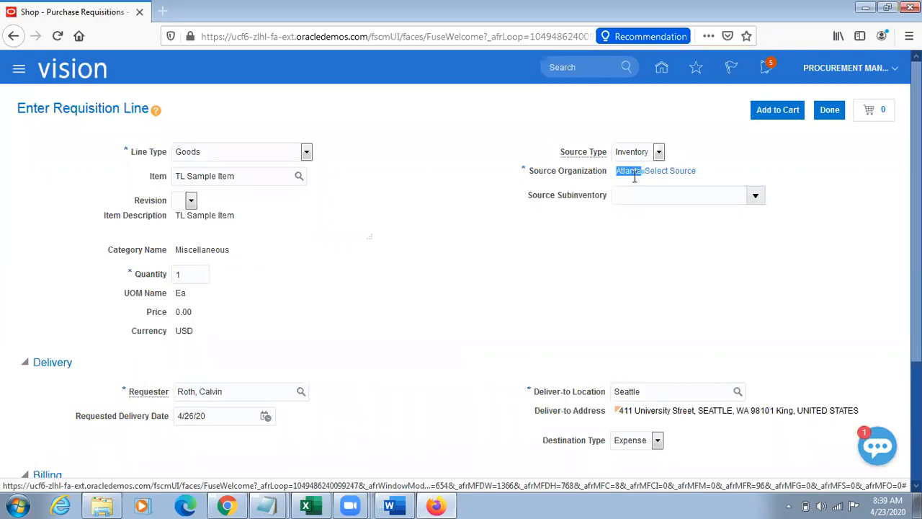
pyautogui.doubleClick(652, 393)
pyautogui.click(559, 336)
# Step: Set the destination type of the requisition line to Inventory
pyautogui.scroll(-4, 557, 335)
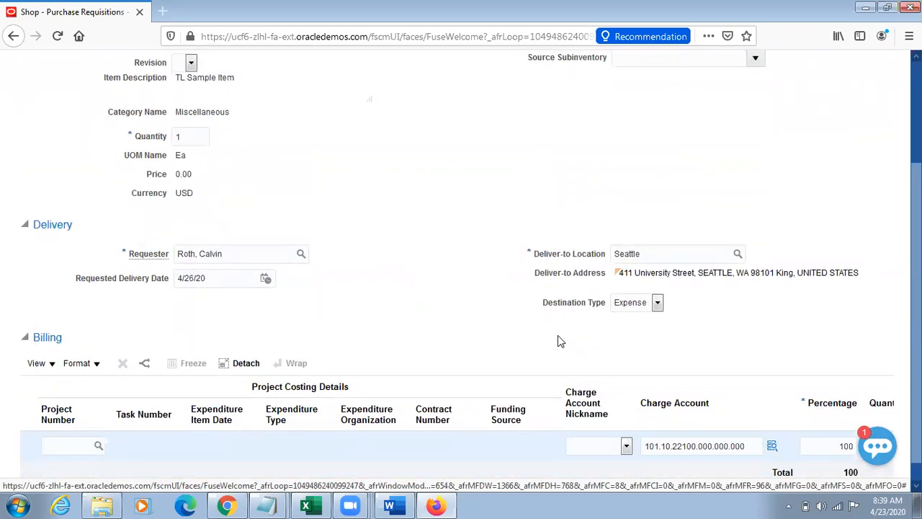
pyautogui.click(657, 303)
pyautogui.click(631, 334)
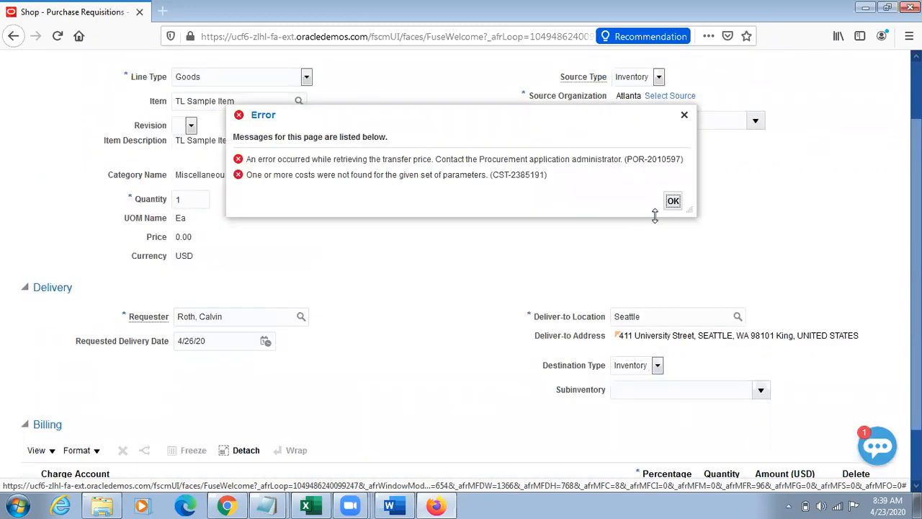
# Step: Dismiss the transfer price error and try to add the requisition line to the cart
pyautogui.click(671, 200)
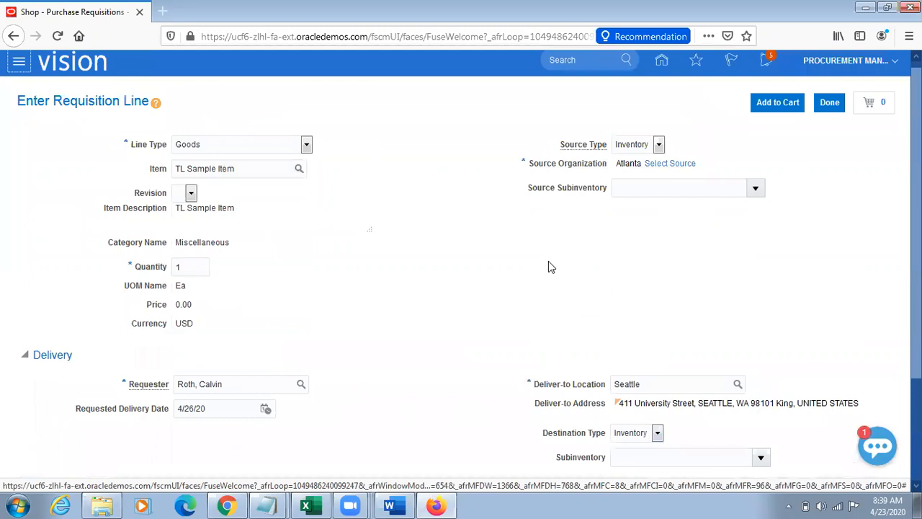
pyautogui.click(775, 108)
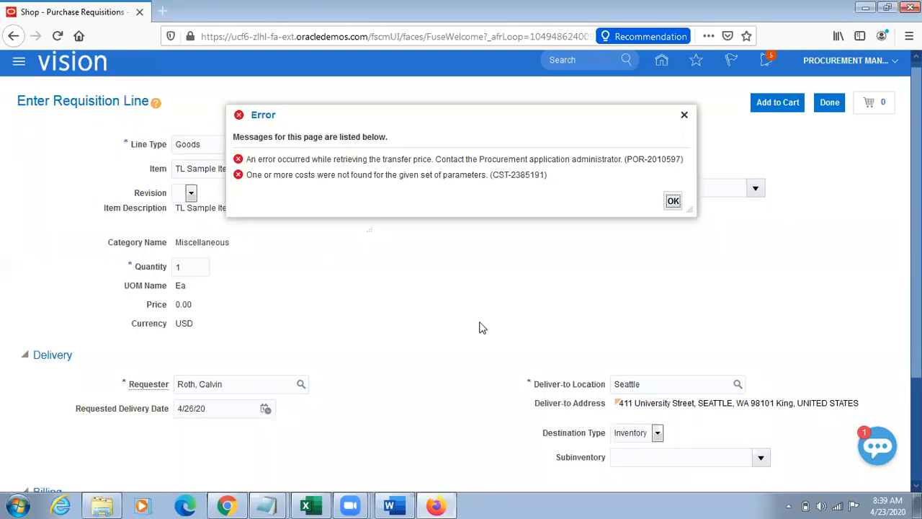
# Step: Pick up the item number v12000 from the Notepad notes and switch to Chrome
pyautogui.click(272, 505)
pyautogui.click(252, 474)
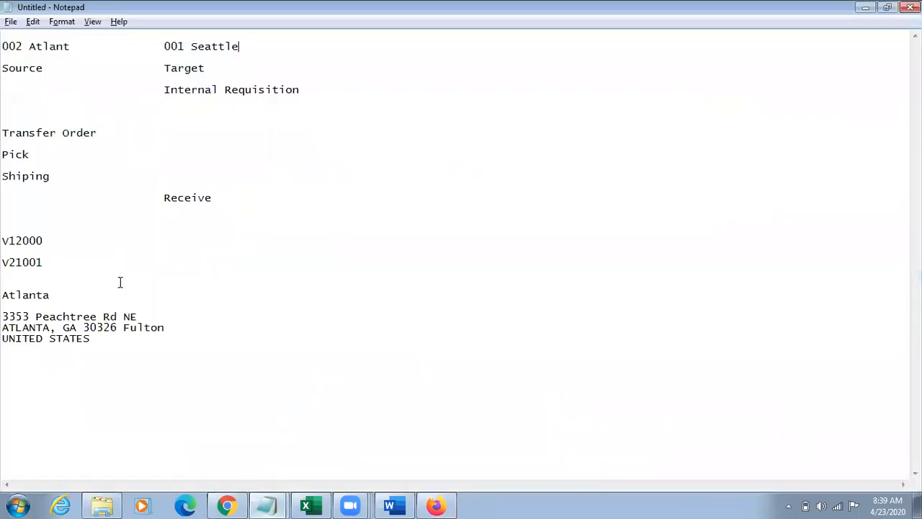
pyautogui.doubleClick(6, 242)
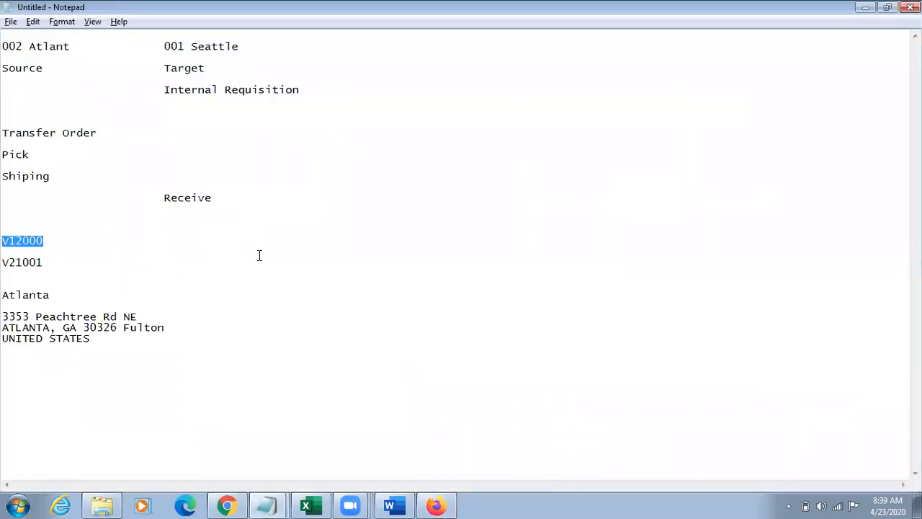
pyautogui.hotkey('alt', 'Tab')
pyautogui.click(227, 505)
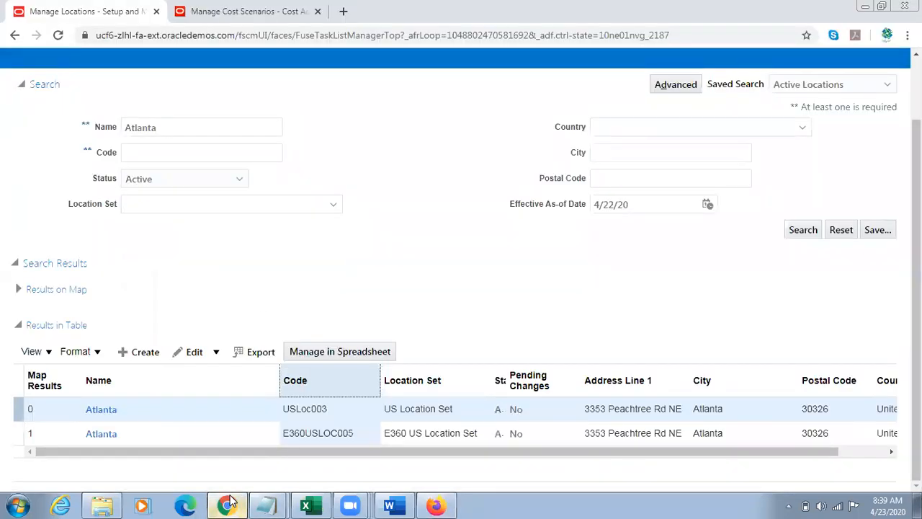
# Step: Open Manage Standard Costs in Cost Accounting and search for standard costs of item V12000
pyautogui.click(242, 12)
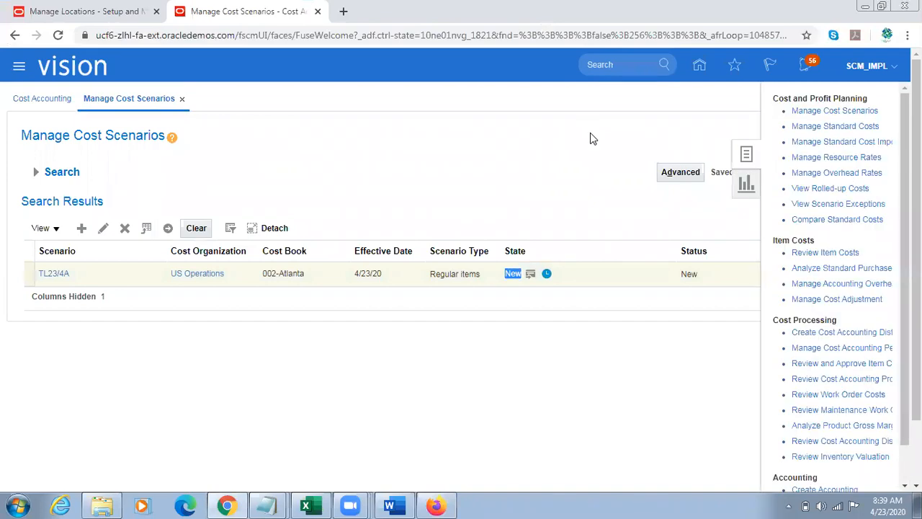
pyautogui.click(832, 127)
pyautogui.click(242, 284)
pyautogui.write('V12000')
pyautogui.click(758, 310)
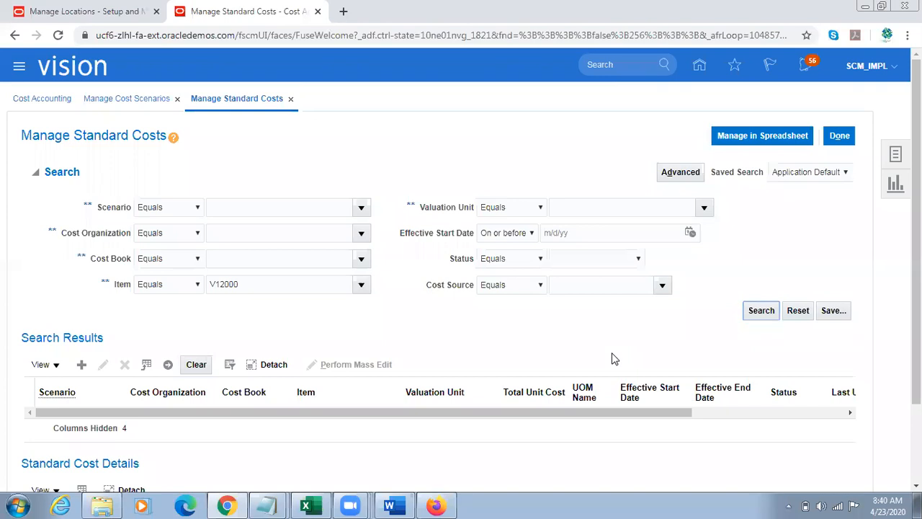
pyautogui.click(761, 312)
# Step: Clear the item criterion from the standard cost search and close Manage Standard Costs
pyautogui.click(279, 290)
pyautogui.doubleClick(279, 290)
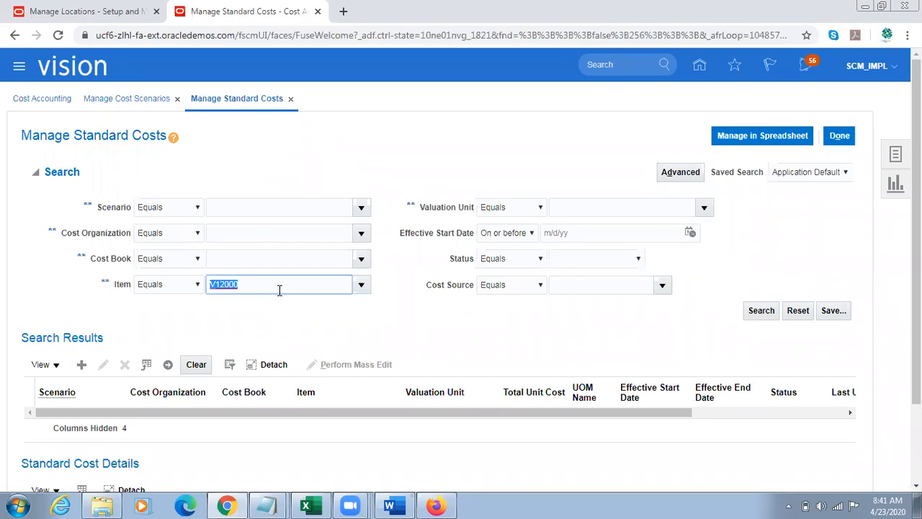
pyautogui.press('BackSpace')
pyautogui.click(839, 136)
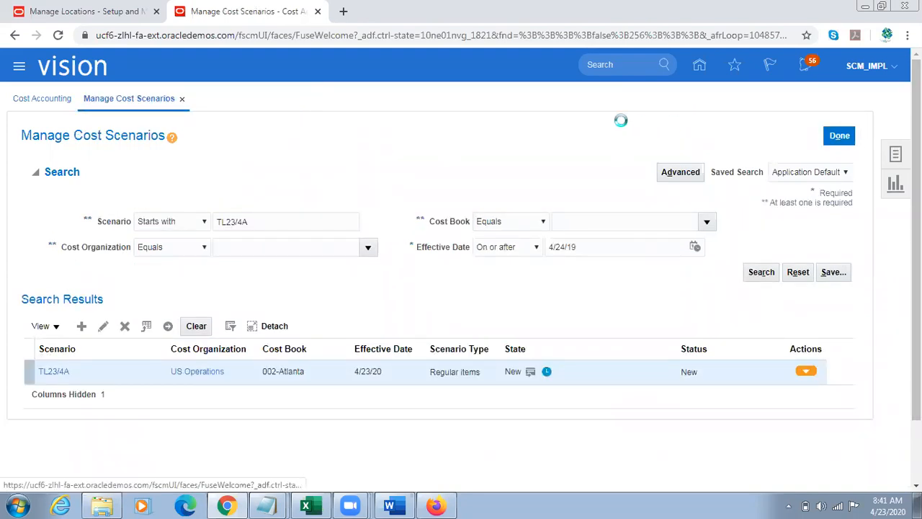
pyautogui.click(555, 133)
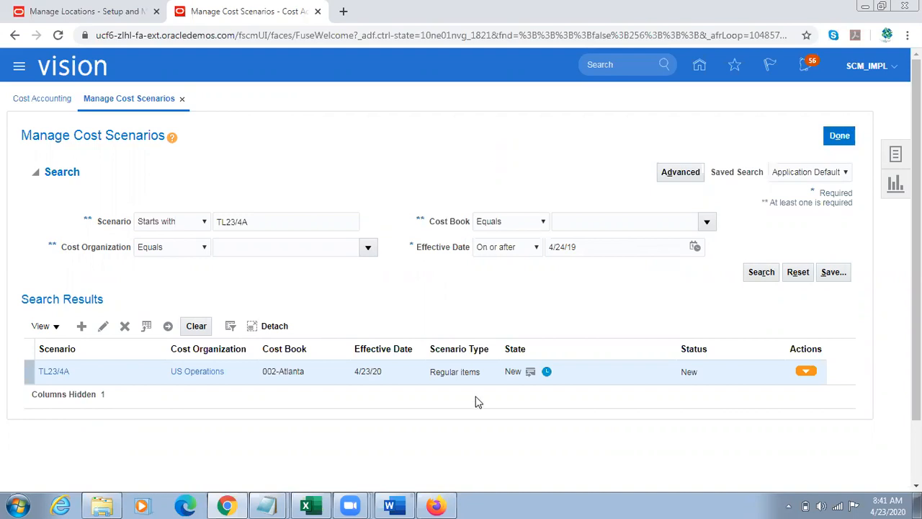
# Step: Switch to the requisition line in Firefox and dismiss its error dialog
pyautogui.click(436, 506)
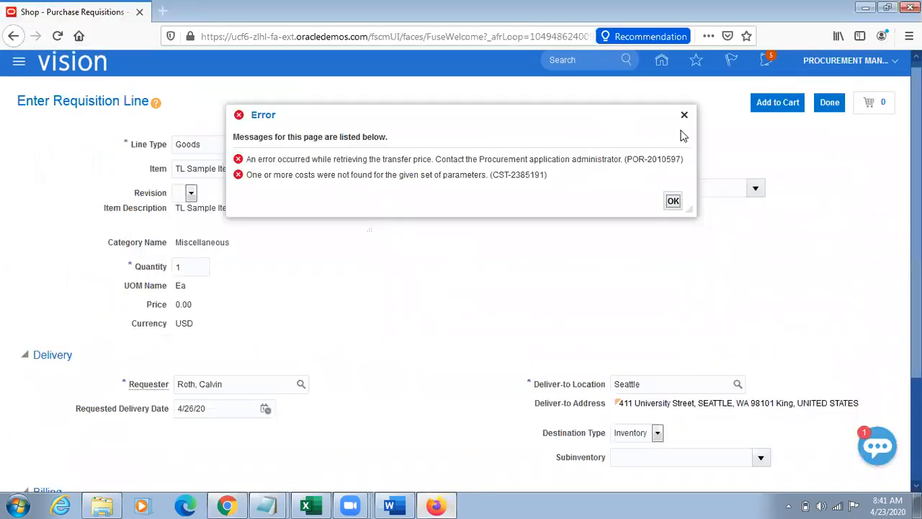
pyautogui.click(684, 114)
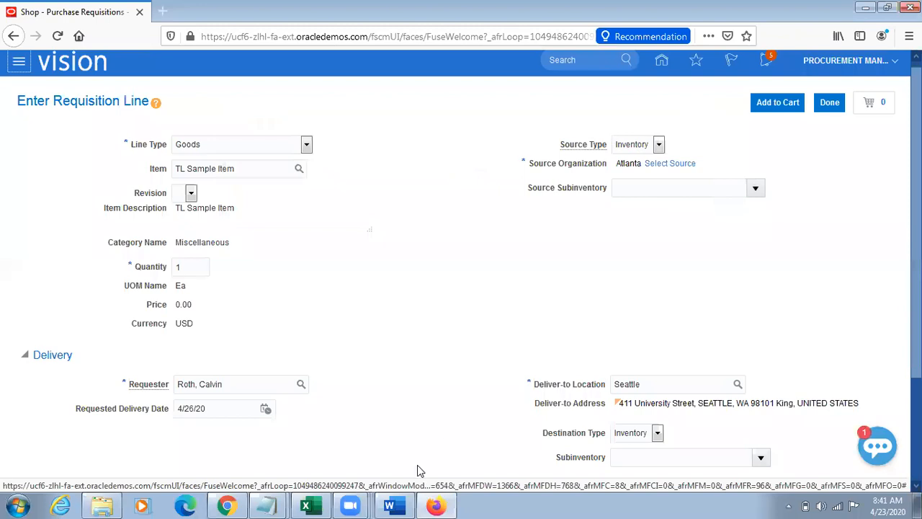
# Step: Switch to Chrome and start creating a miscellaneous transaction in Inventory Management under Supply Chain Execution
pyautogui.click(228, 505)
pyautogui.click(700, 66)
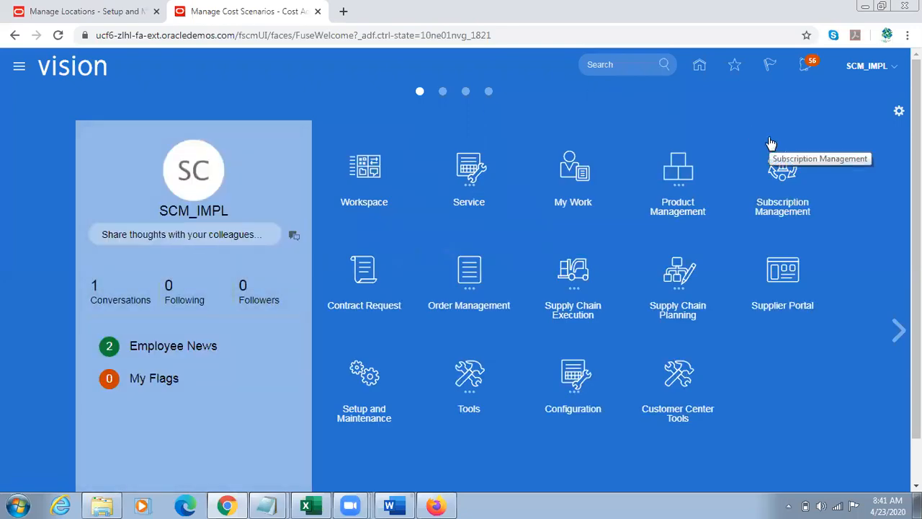
pyautogui.click(569, 286)
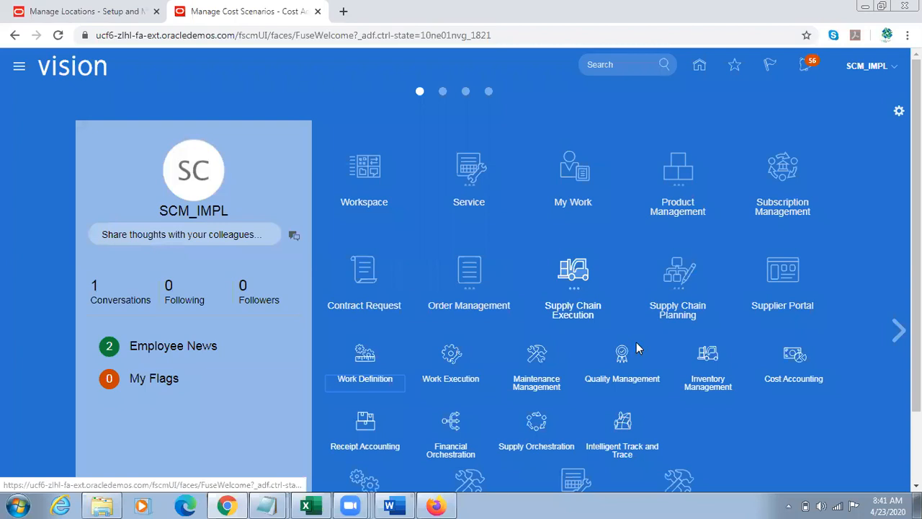
pyautogui.click(706, 368)
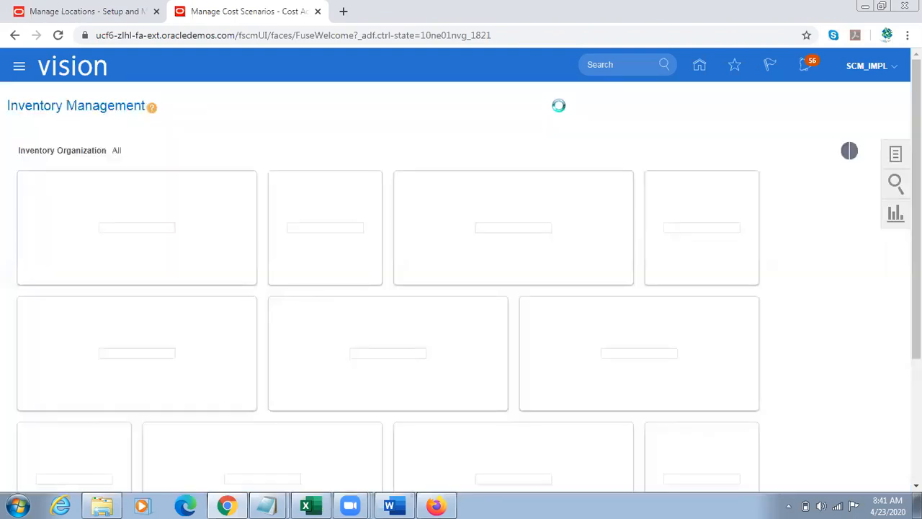
pyautogui.click(895, 156)
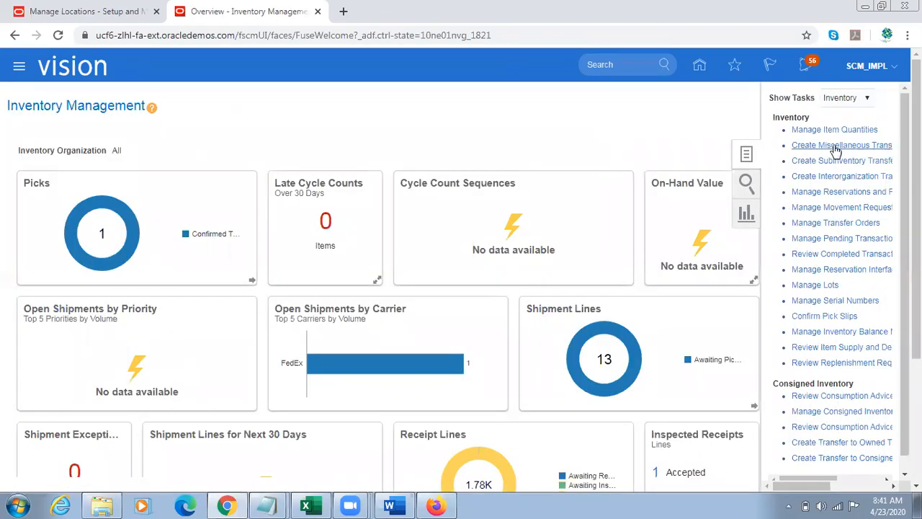
pyautogui.click(808, 145)
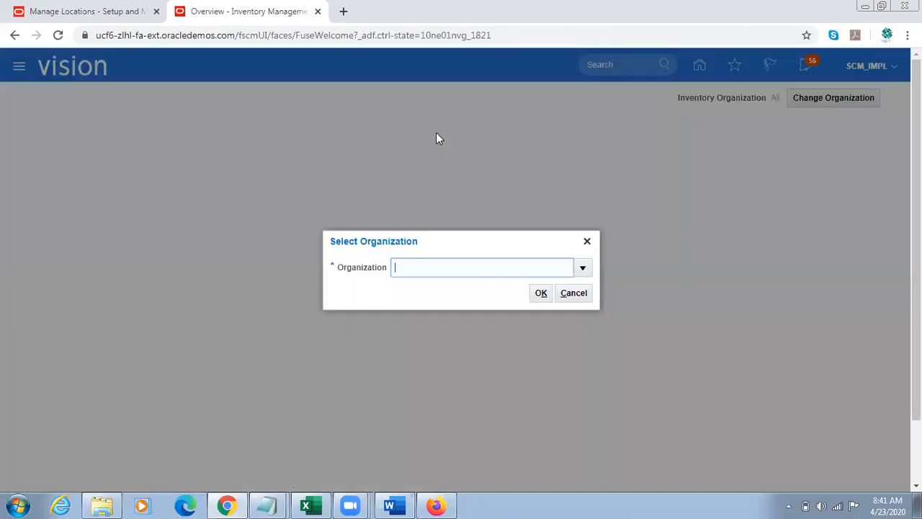
# Step: Select 002 as the inventory organization for the miscellaneous transaction
pyautogui.write('001')
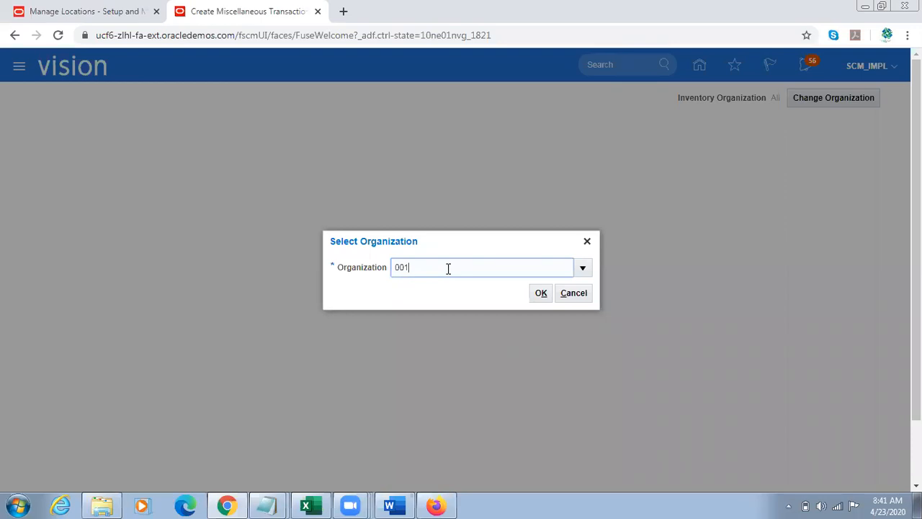
pyautogui.press('BackSpace')
pyautogui.write('2')
pyautogui.click(541, 292)
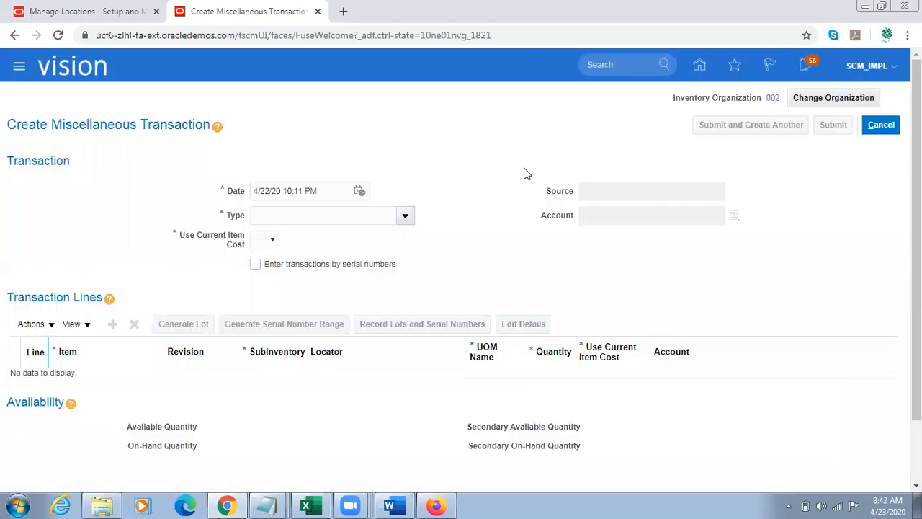
# Step: Set the transaction type to Miscellaneous Receipt and Use Current Item Cost to No
pyautogui.click(405, 216)
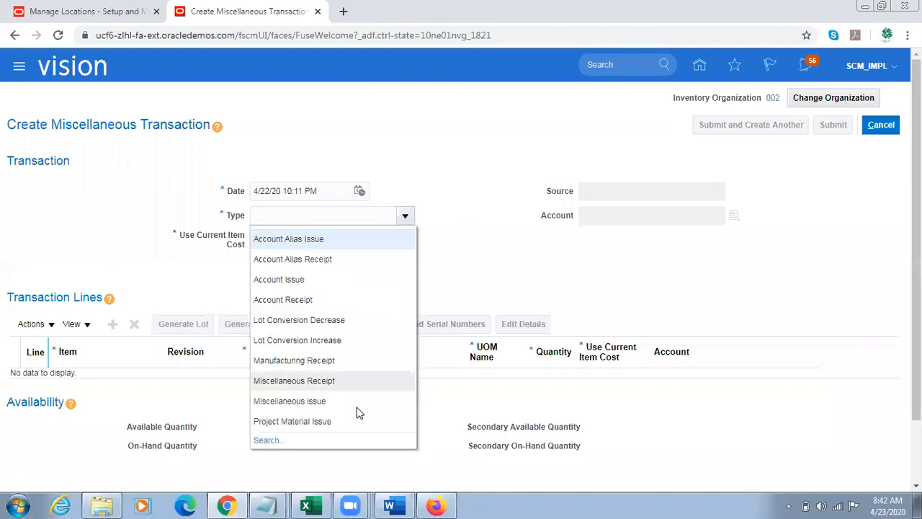
pyautogui.click(319, 381)
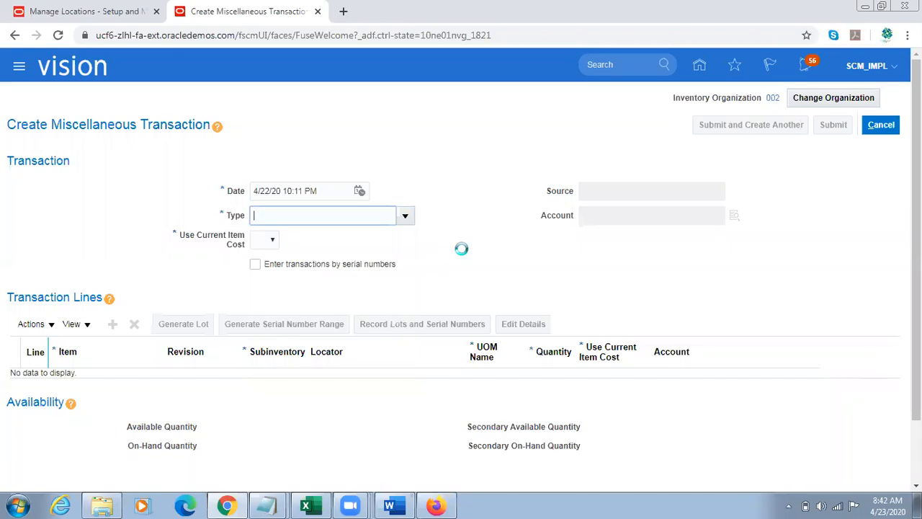
pyautogui.click(273, 239)
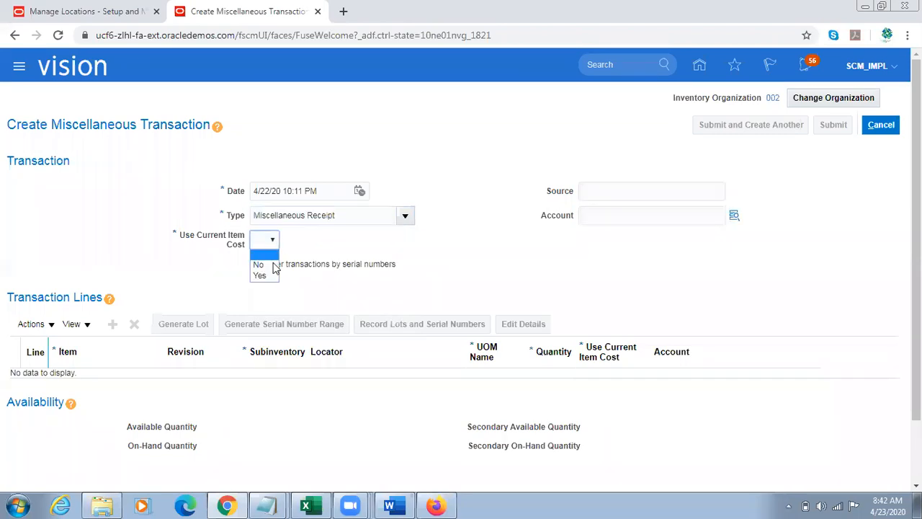
pyautogui.click(263, 265)
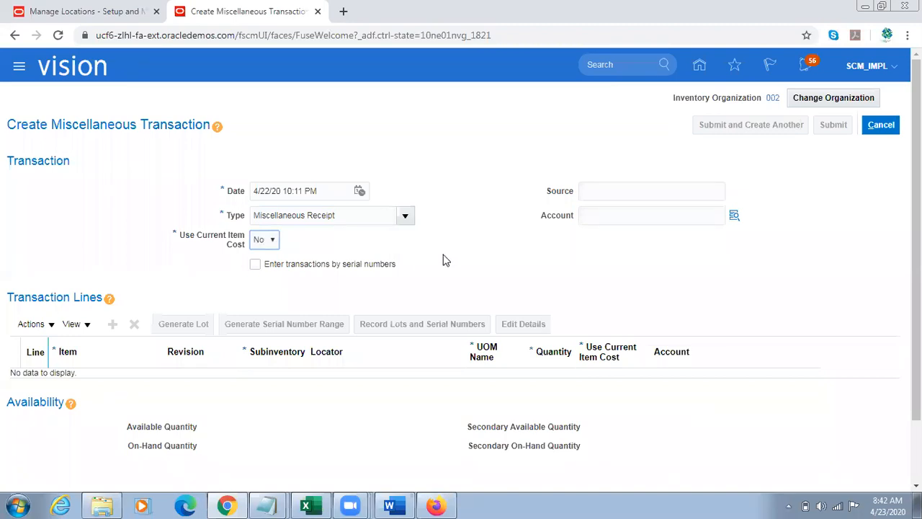
# Step: Add a transaction line for the item TL Sample Item
pyautogui.click(114, 325)
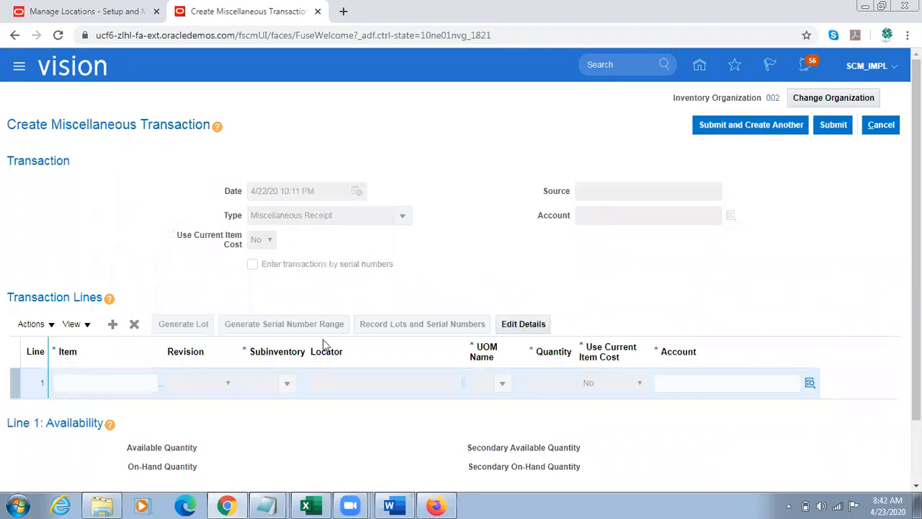
pyautogui.click(93, 388)
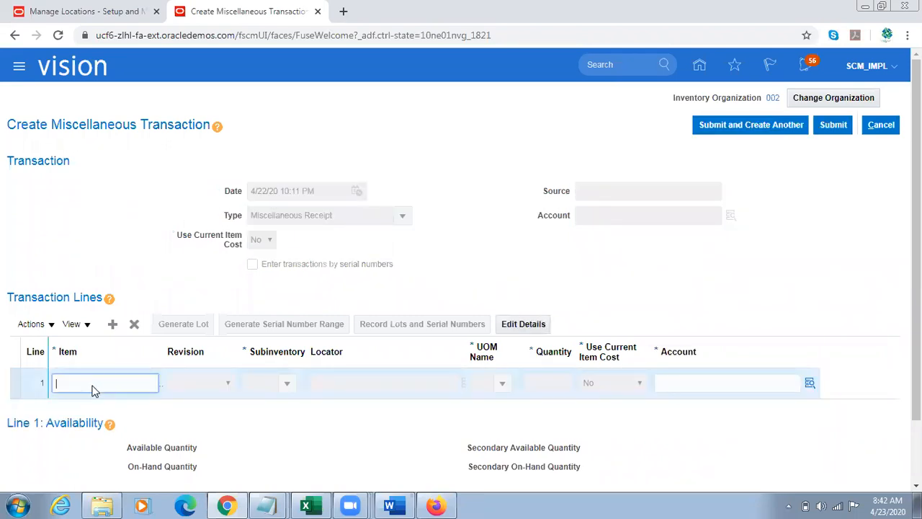
pyautogui.write('TL Sample Item')
pyautogui.press('Tab')
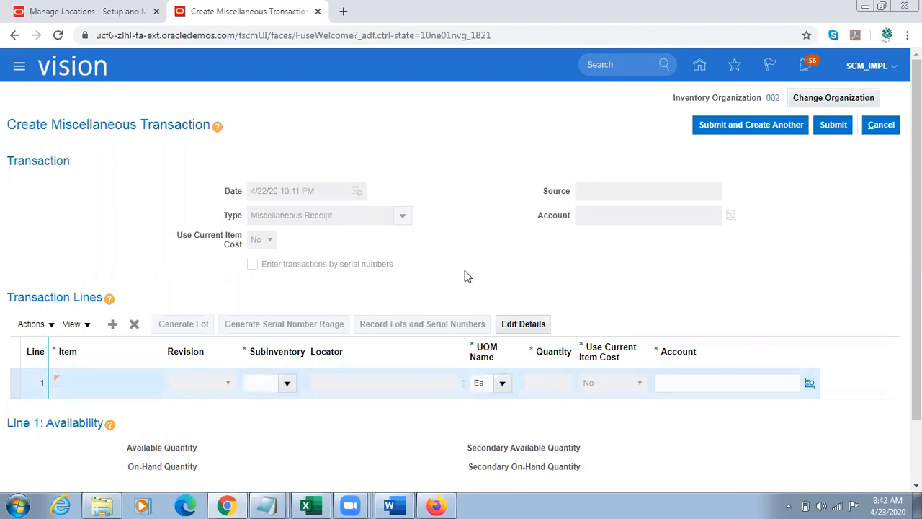
# Step: Set the transaction line's subinventory to Stores and its quantity to 500
pyautogui.click(265, 384)
pyautogui.write('Stores')
pyautogui.press('Tab')
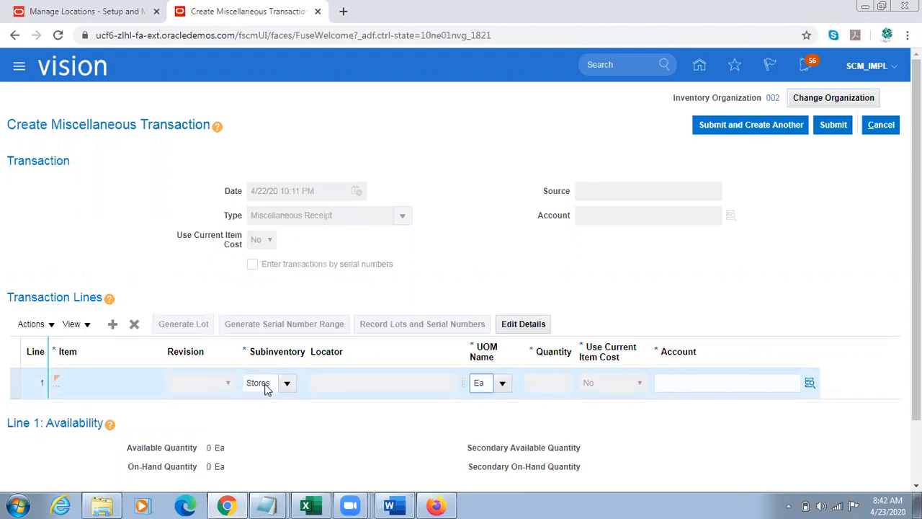
pyautogui.press('Tab')
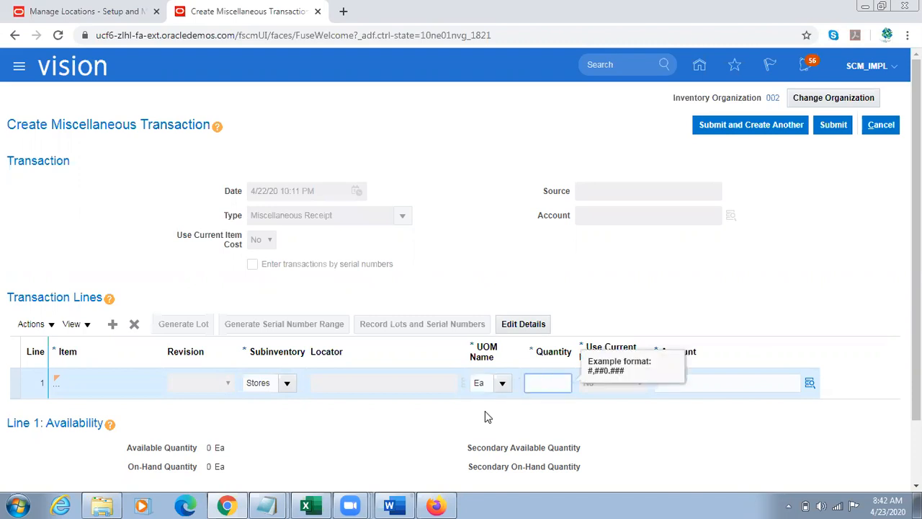
pyautogui.write('500')
pyautogui.press('Tab')
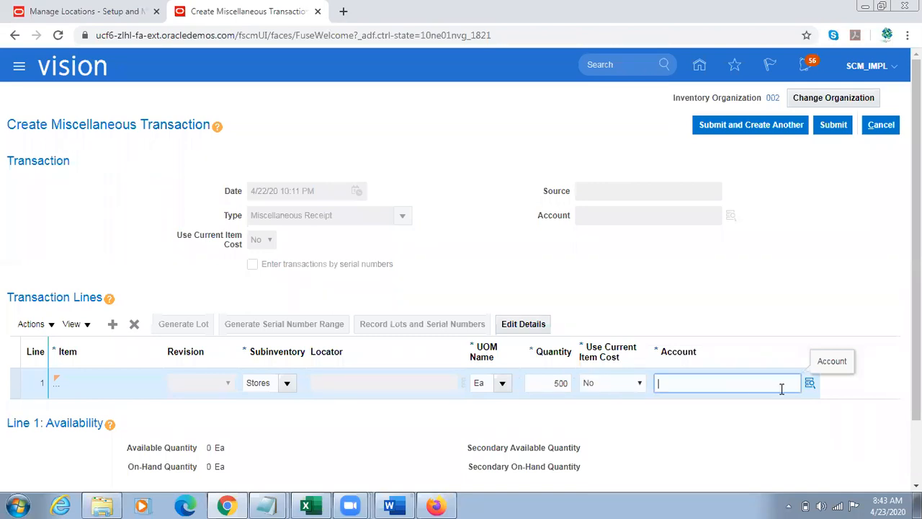
# Step: Look up the account combinations and assign 101.10.11501.000.000.000 to the transaction line
pyautogui.click(808, 383)
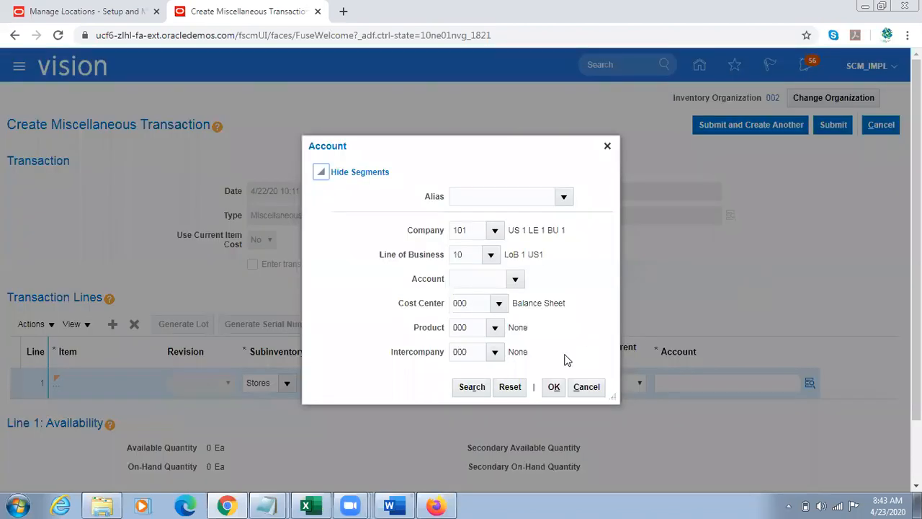
pyautogui.click(472, 387)
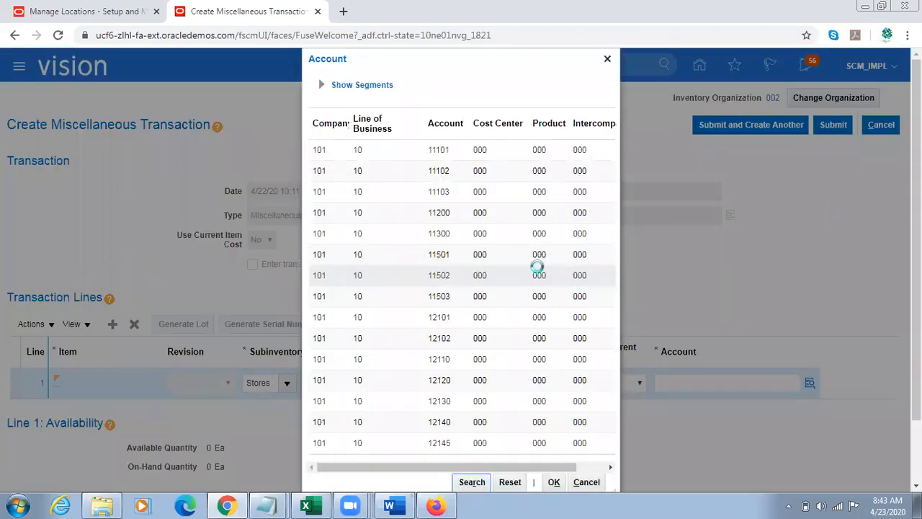
pyautogui.click(514, 256)
pyautogui.click(554, 482)
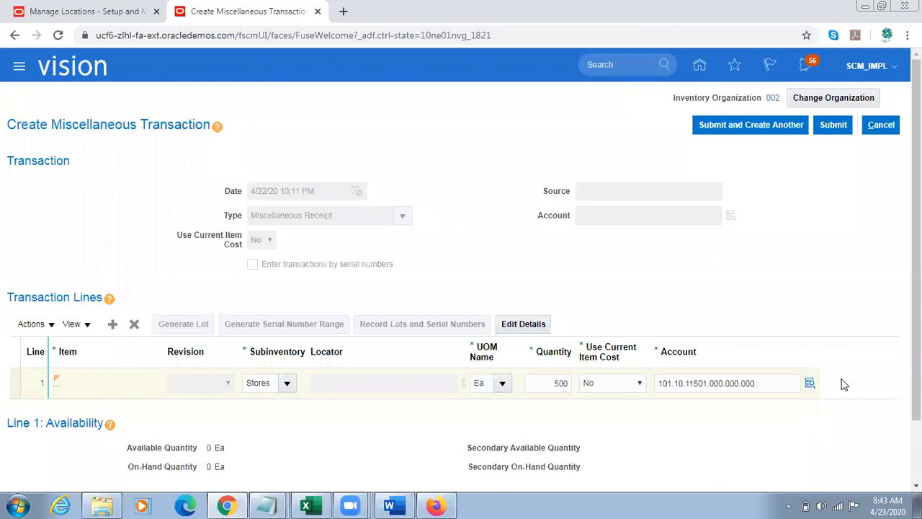
# Step: Show the Unit Cost(USD) column in the transaction lines table and open the cost details of line 1
pyautogui.scroll(-1, 461, 259)
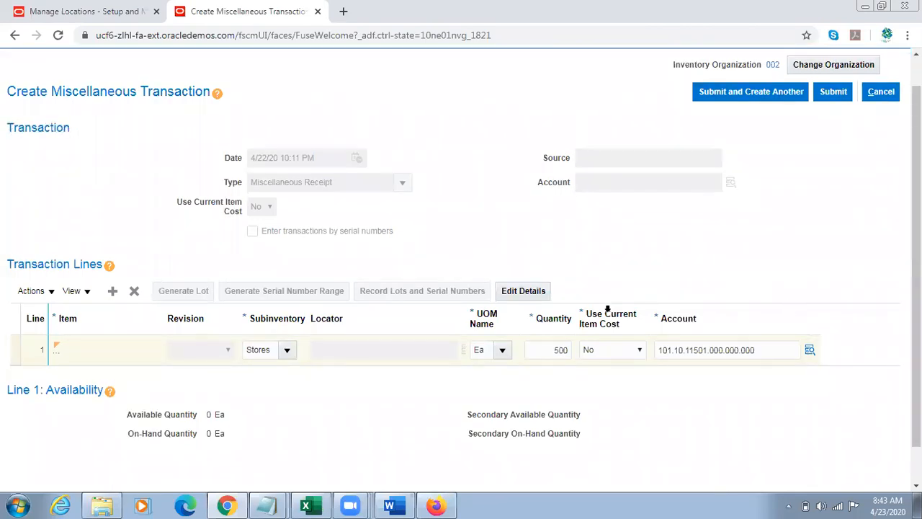
pyautogui.click(79, 291)
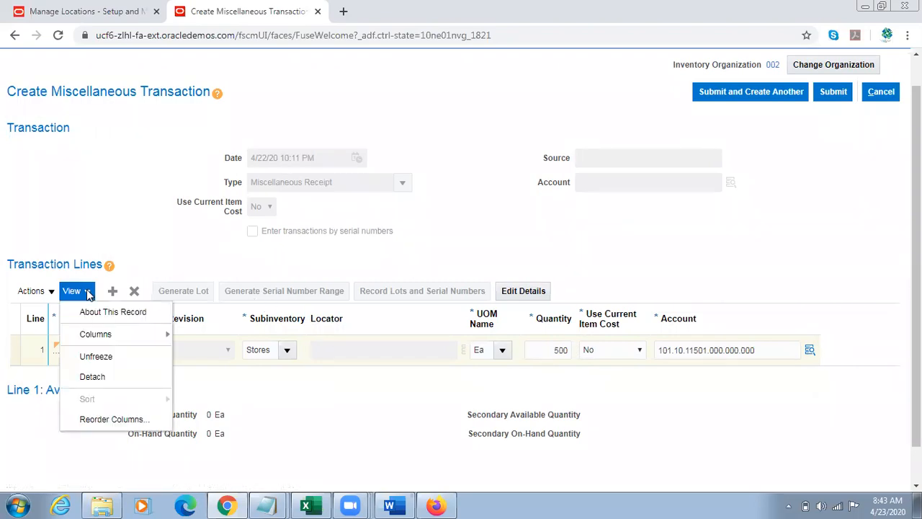
pyautogui.moveTo(122, 341)
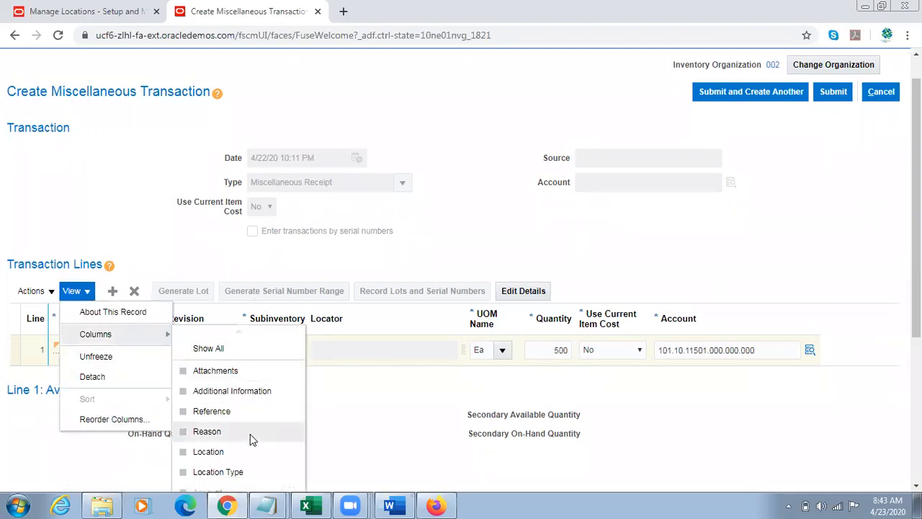
pyautogui.scroll(-3, 250, 434)
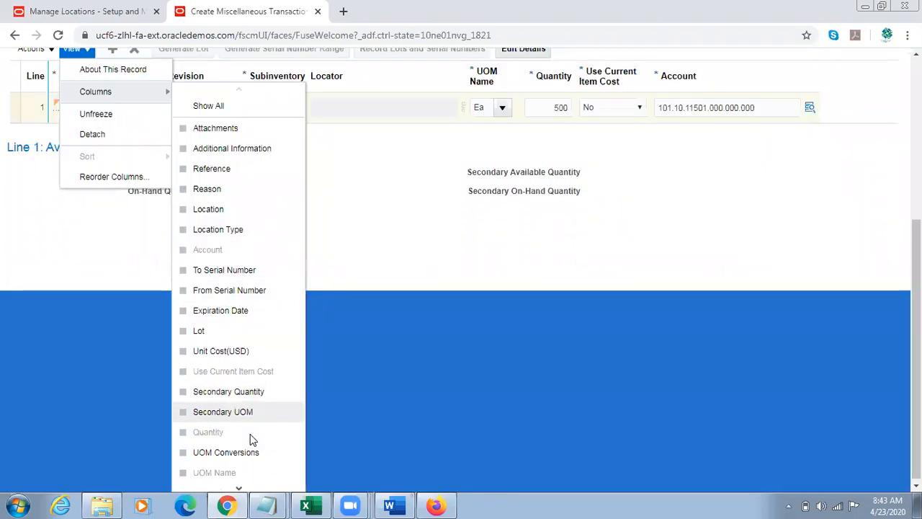
pyautogui.scroll(-3, 250, 433)
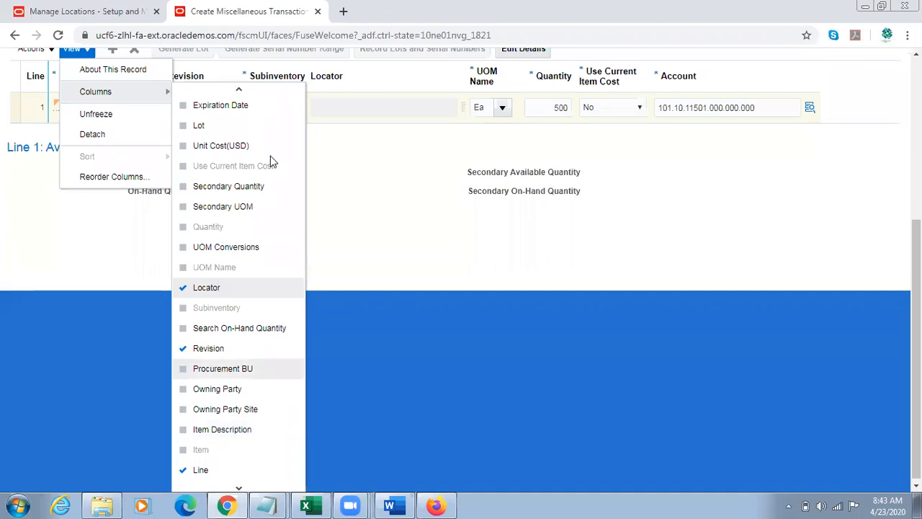
pyautogui.scroll(3, 542, 397)
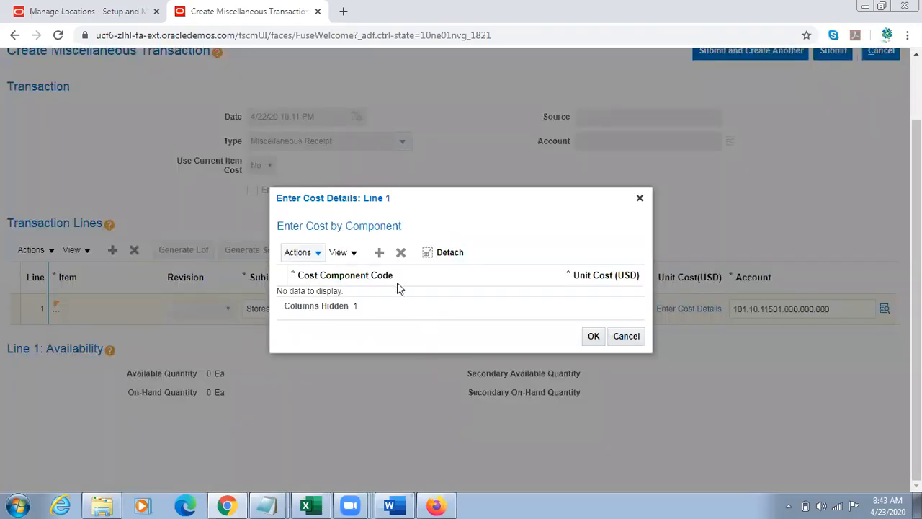
# Step: Add an Item price cost component with a unit cost of 100 USD to line 1
pyautogui.click(379, 252)
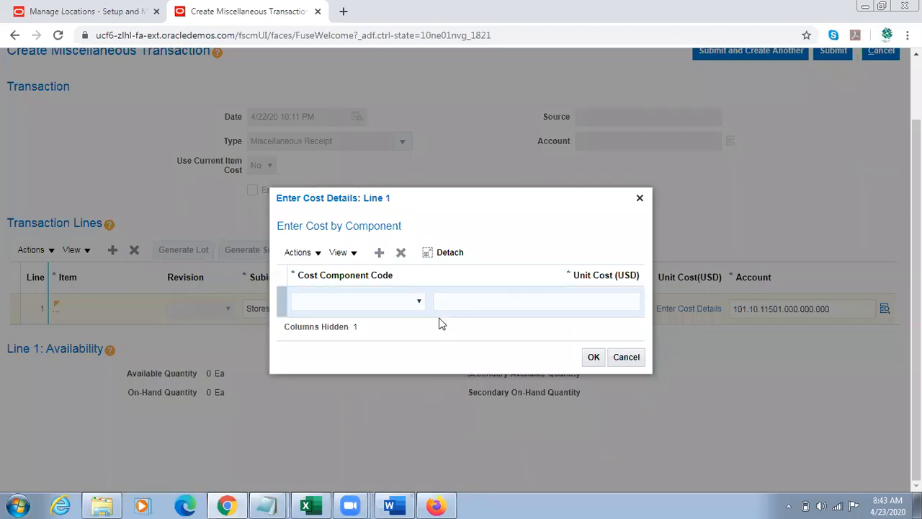
pyautogui.click(406, 294)
pyautogui.click(373, 311)
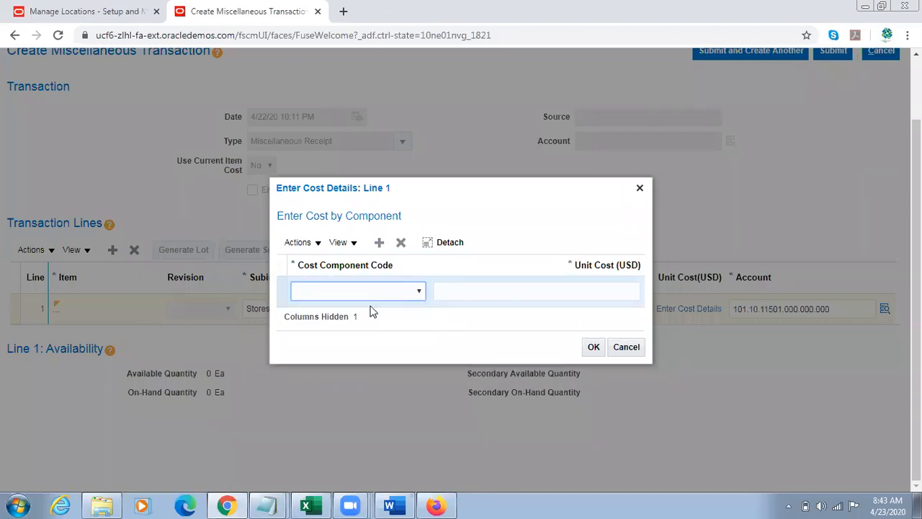
pyautogui.click(366, 310)
pyautogui.click(485, 291)
pyautogui.write('100')
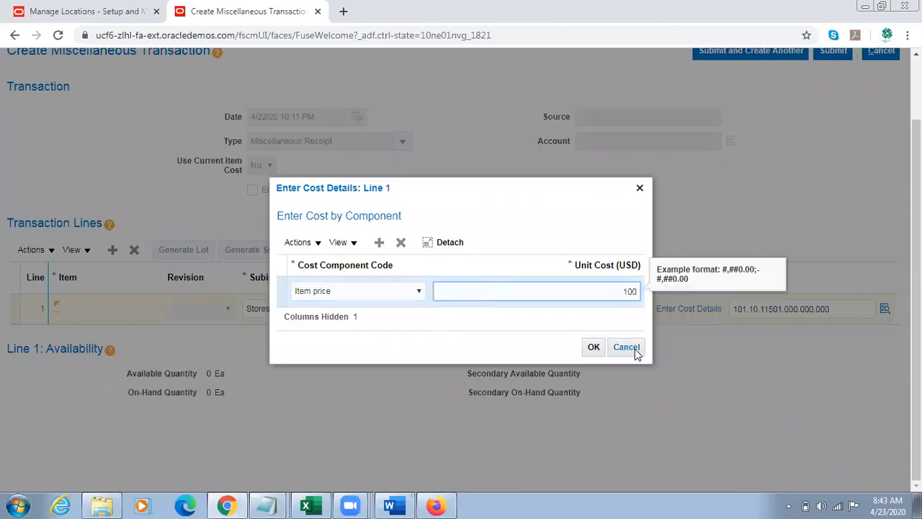
pyautogui.click(593, 348)
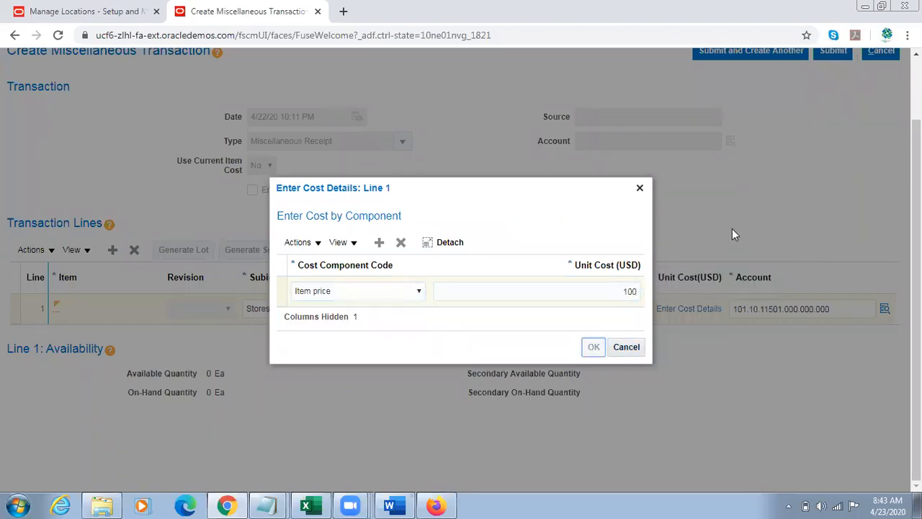
# Step: Submit the miscellaneous receipt transaction and acknowledge the confirmation
pyautogui.scroll(1, 864, 194)
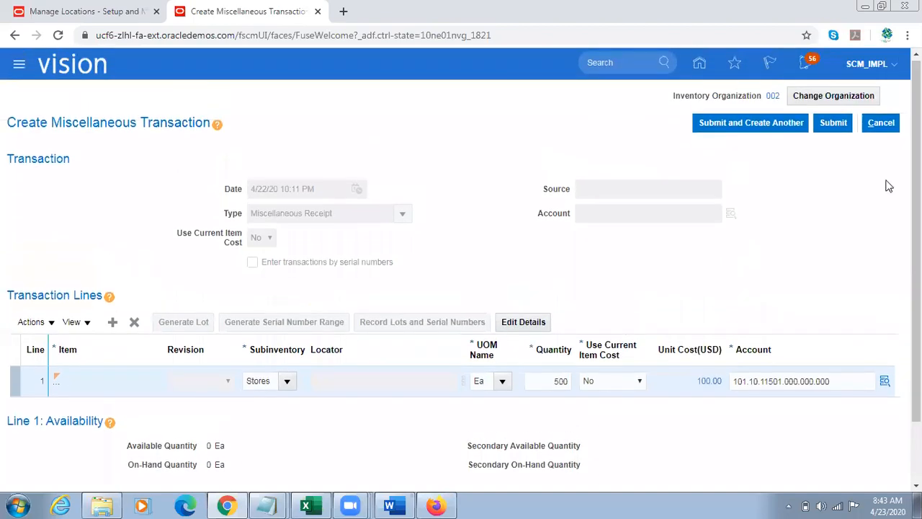
pyautogui.click(833, 124)
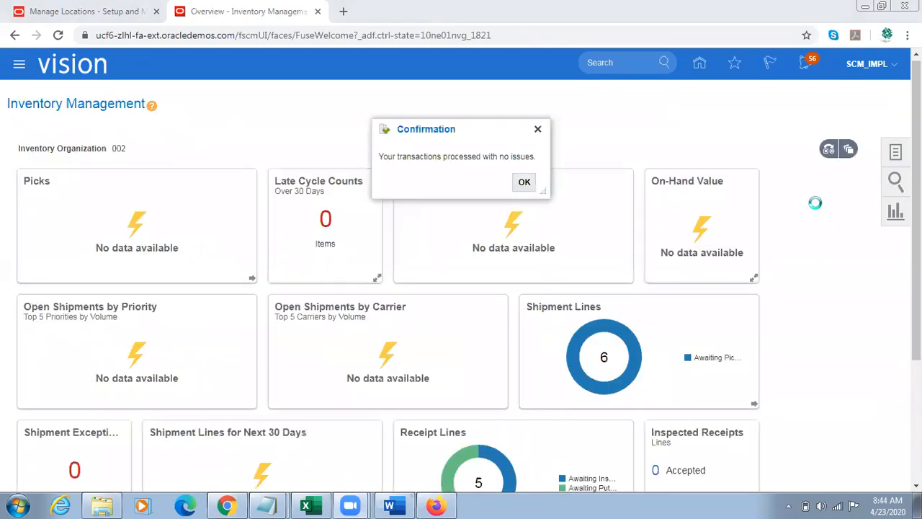
pyautogui.click(524, 182)
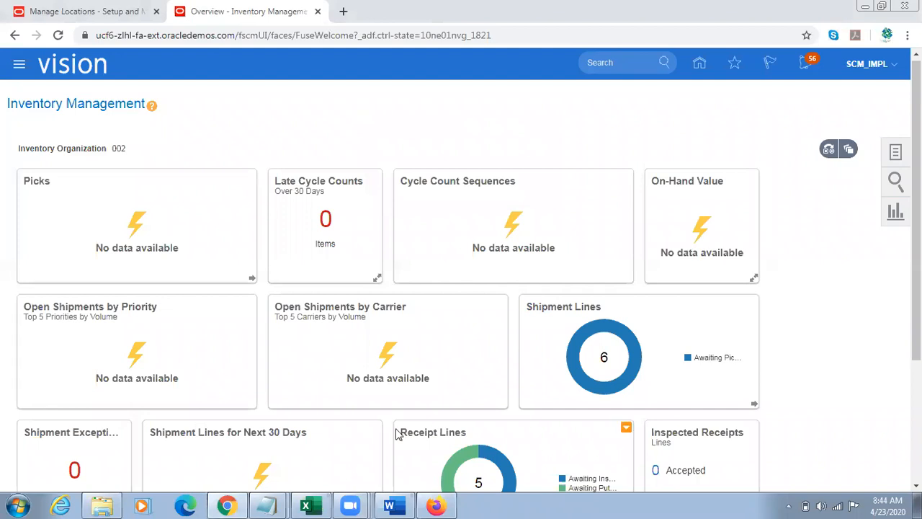
# Step: Switch to Firefox, leave the open requisition line and start entering a new requisition line
pyautogui.click(436, 506)
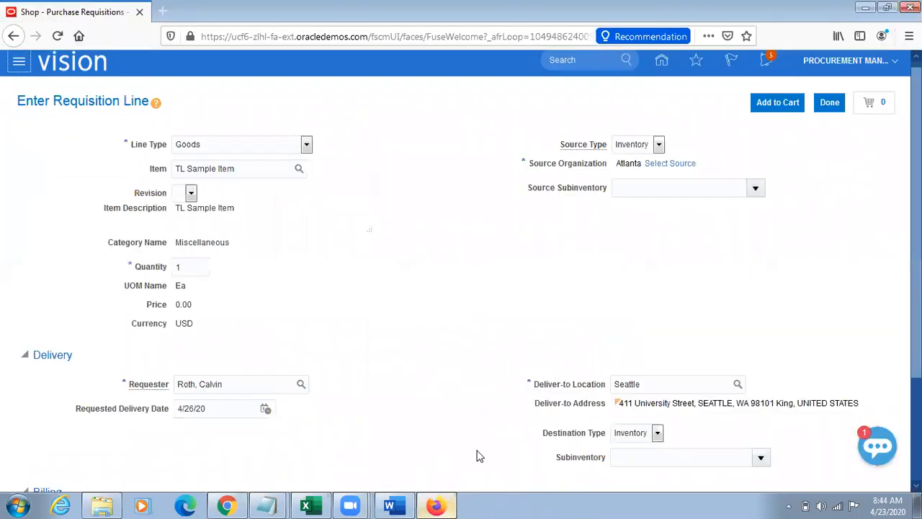
pyautogui.click(829, 101)
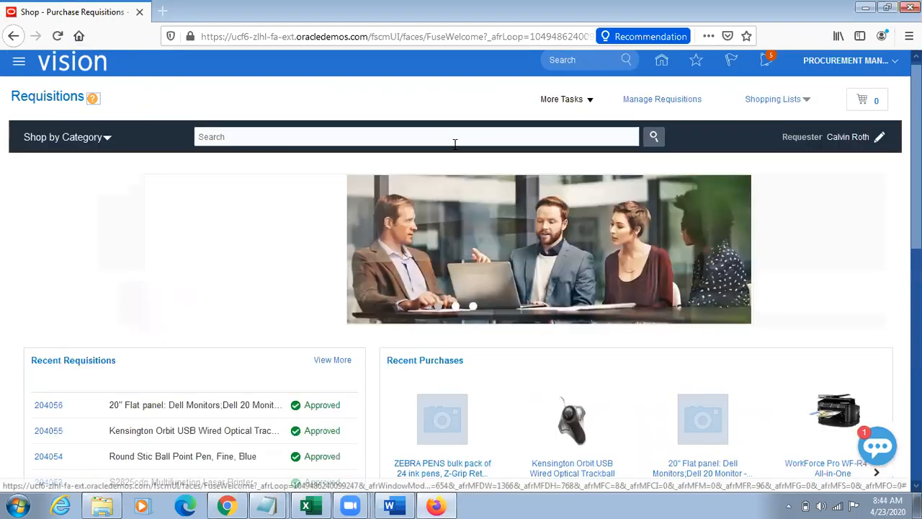
pyautogui.click(587, 99)
pyautogui.click(582, 122)
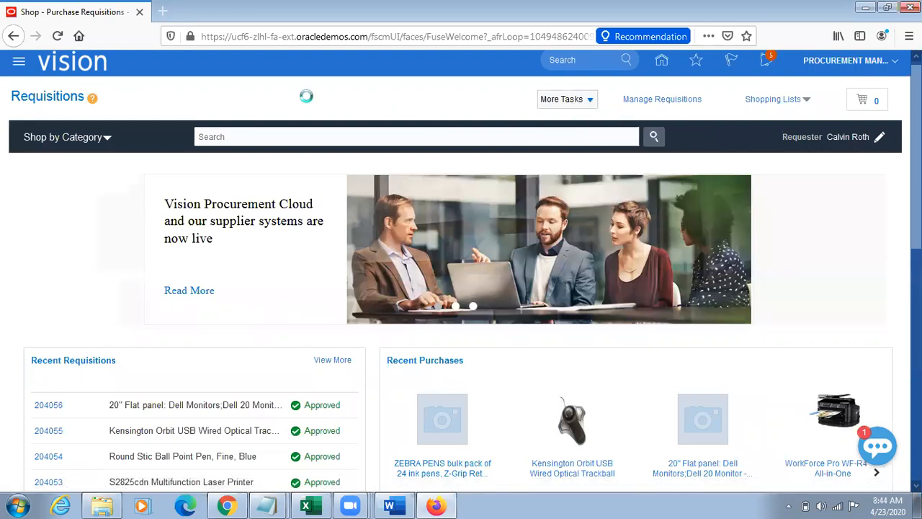
# Step: Set the new requisition line's item to TL Sample Item and dismiss the error message
pyautogui.click(224, 164)
pyautogui.write('TL Sample Item')
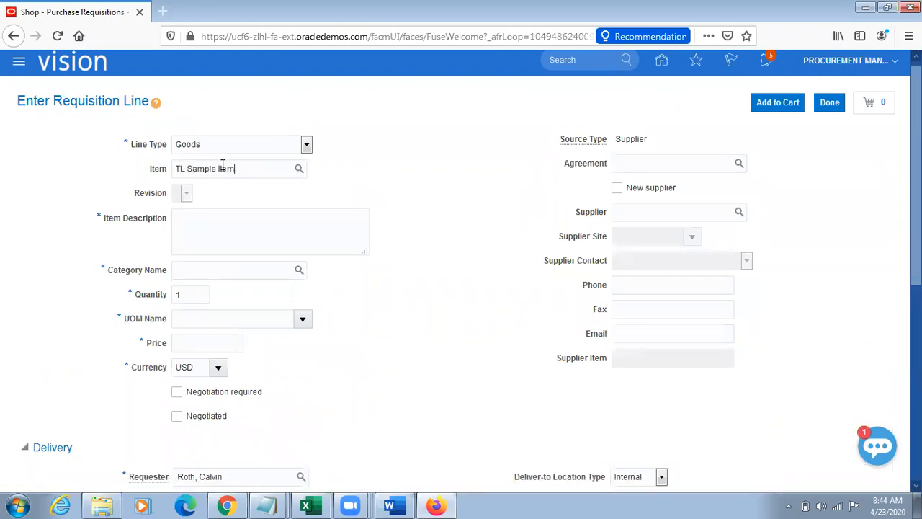
pyautogui.press('Tab')
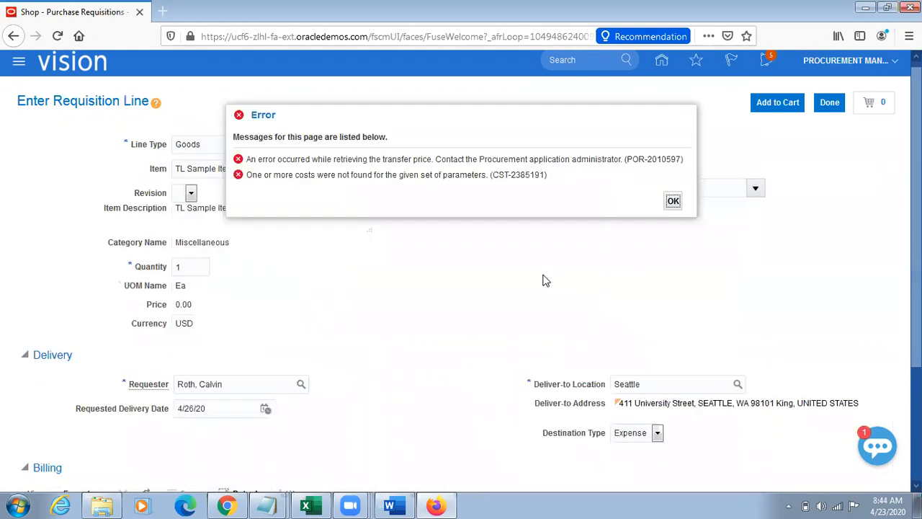
pyautogui.click(674, 201)
# Step: Select Atlanta as the supply source for the requisition line
pyautogui.click(671, 164)
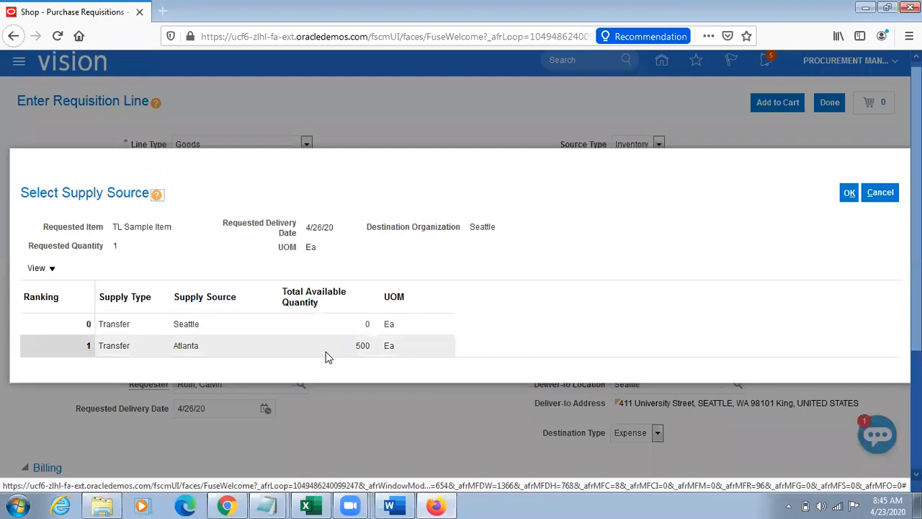
pyautogui.click(328, 348)
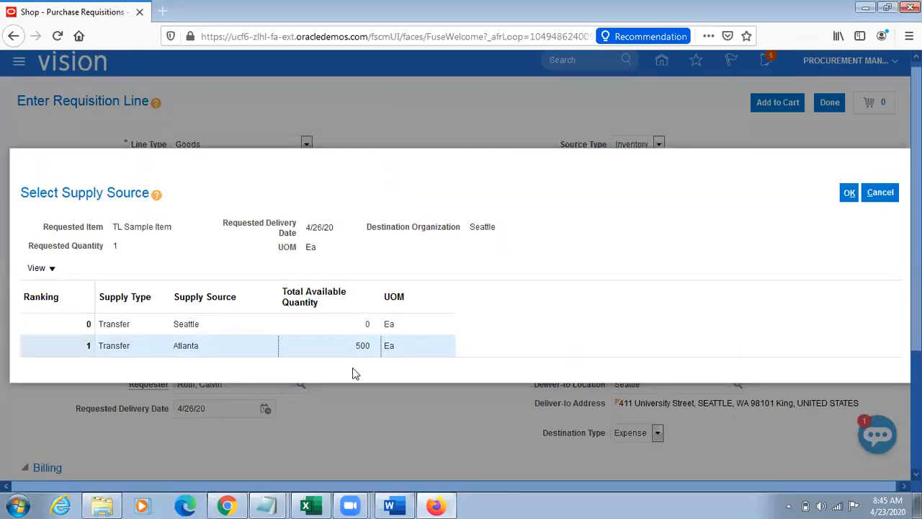
pyautogui.click(850, 193)
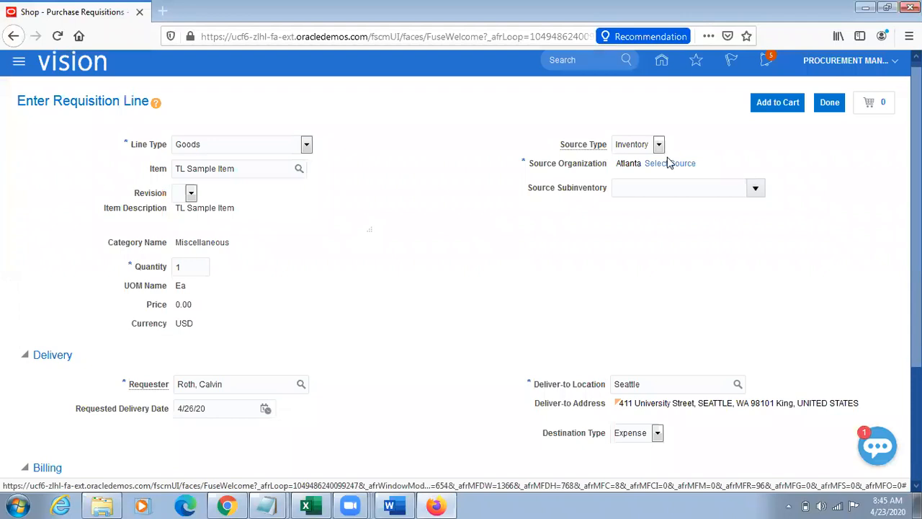
# Step: Reapply Atlanta as the supply source and try to add the requisition line to the cart
pyautogui.click(670, 163)
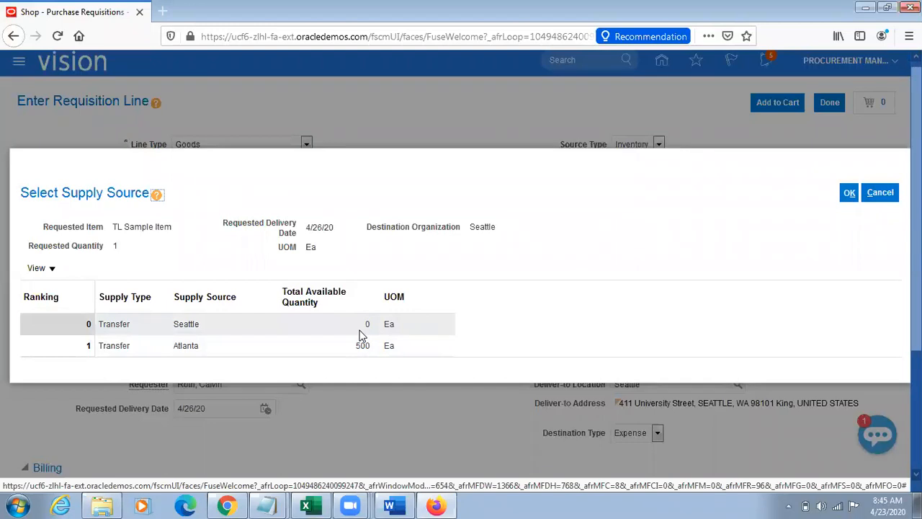
pyautogui.click(256, 349)
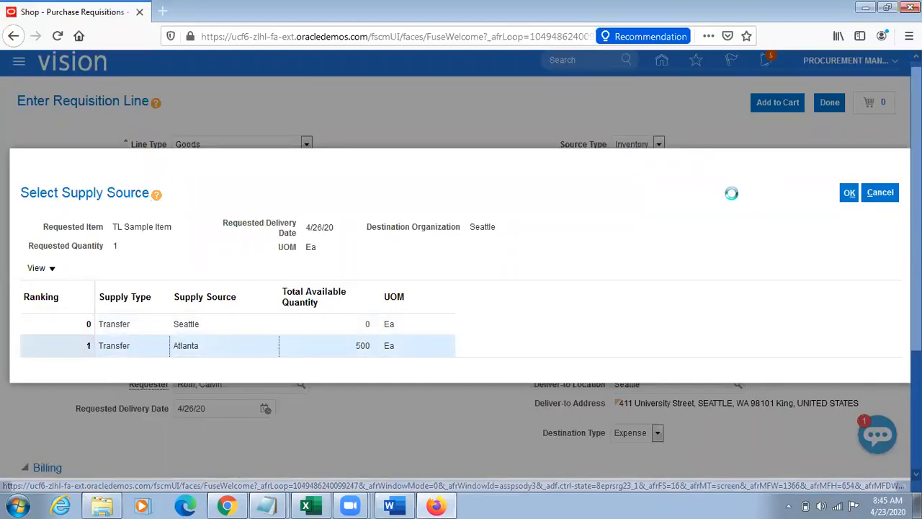
pyautogui.click(851, 199)
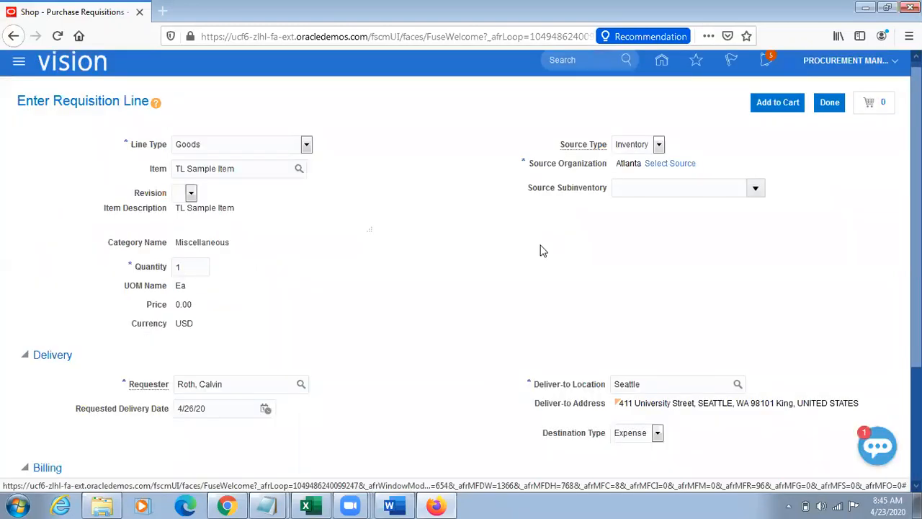
pyautogui.click(800, 109)
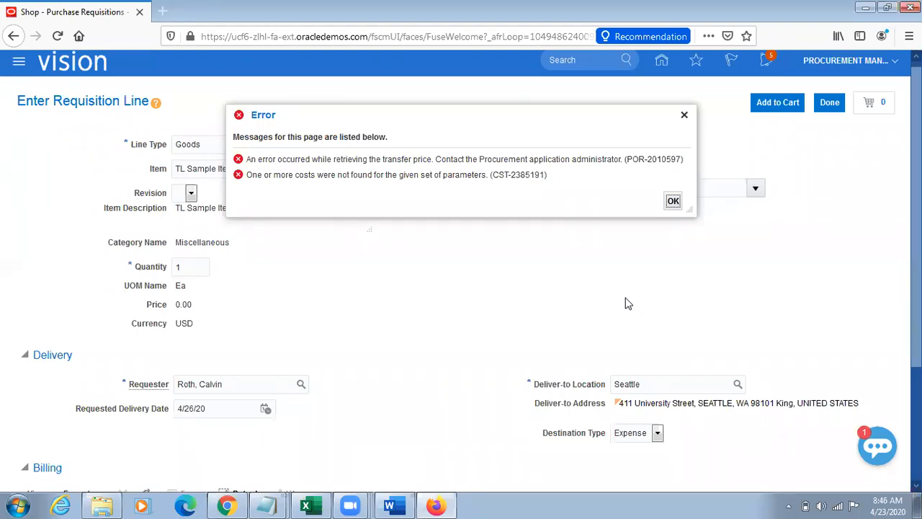
pyautogui.click(685, 114)
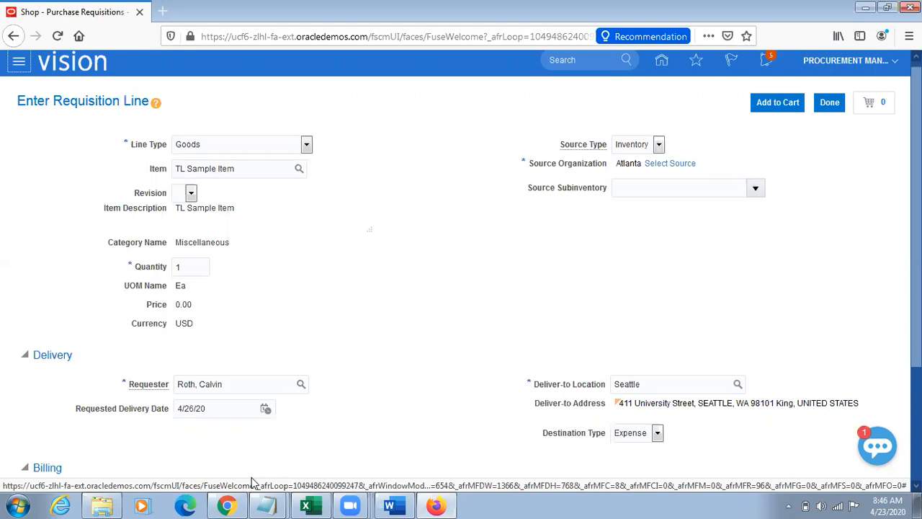
# Step: Switch to Chrome and open the Review Item Costs page in Cost Accounting under Supply Chain Execution
pyautogui.click(226, 506)
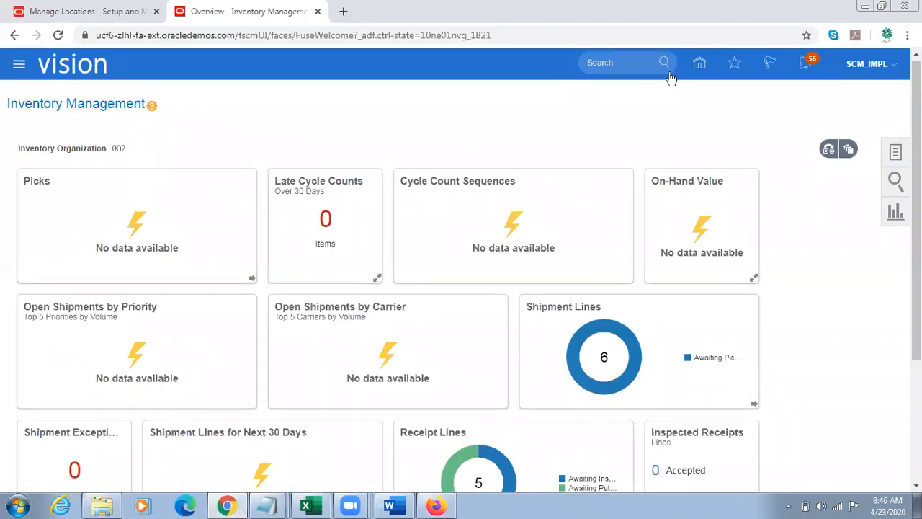
pyautogui.click(700, 65)
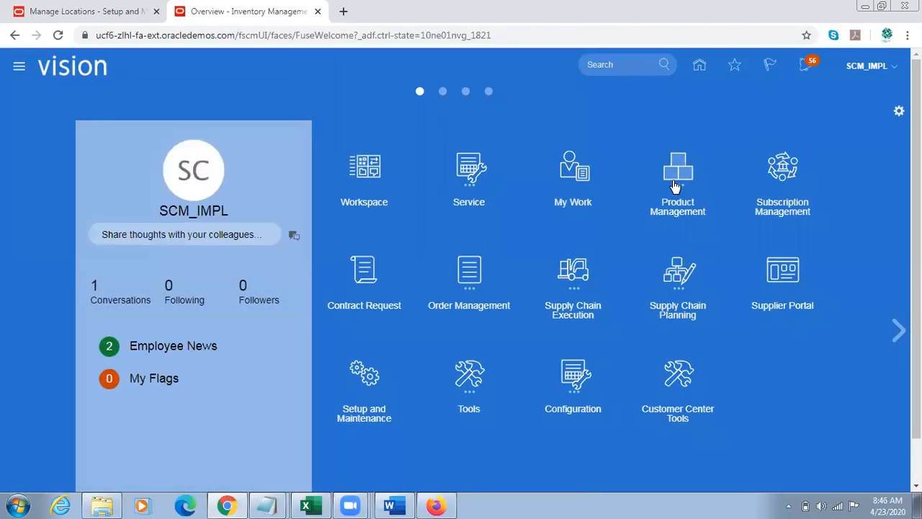
pyautogui.click(588, 278)
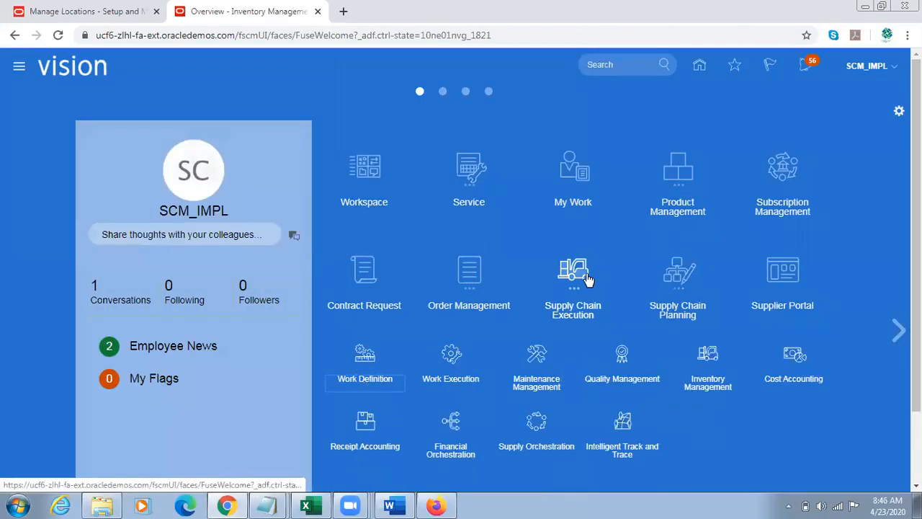
pyautogui.click(794, 354)
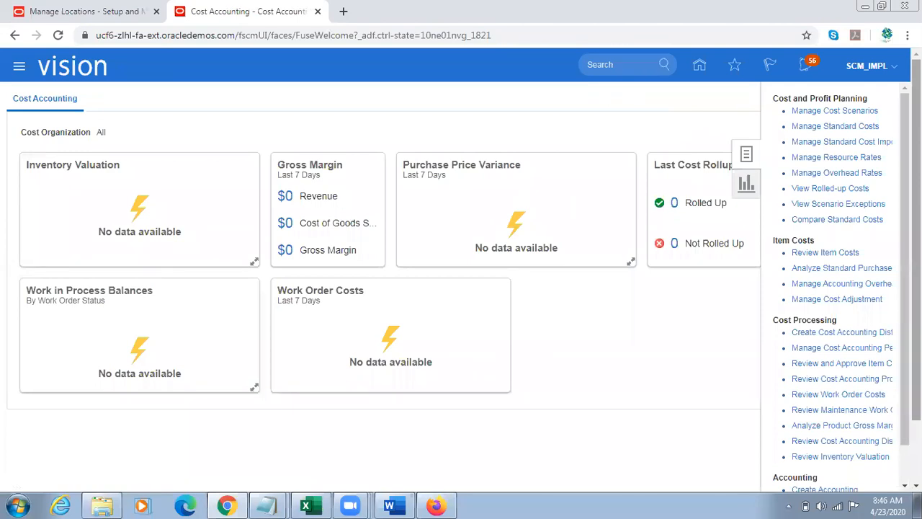
pyautogui.click(849, 267)
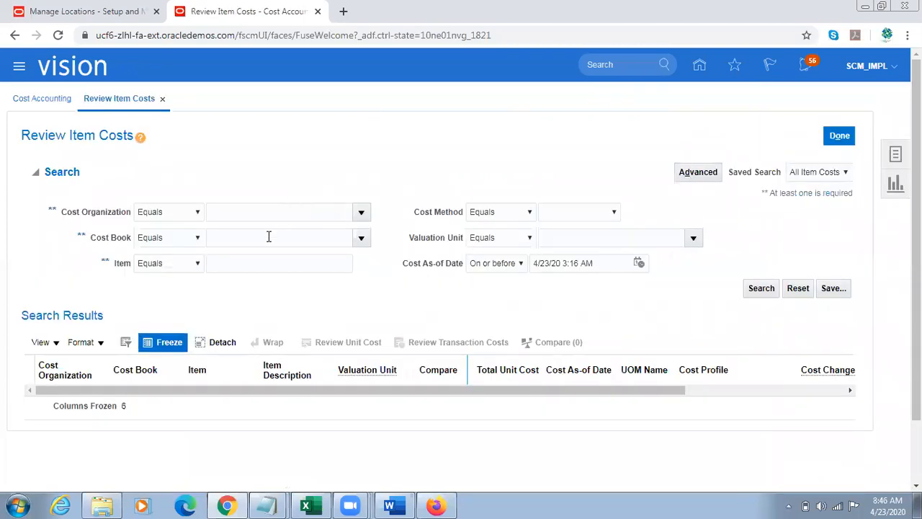
# Step: Search the item costs for item V12000 and examine the cost records, starting with the first 001-Seattle row
pyautogui.click(233, 264)
pyautogui.write('V12000')
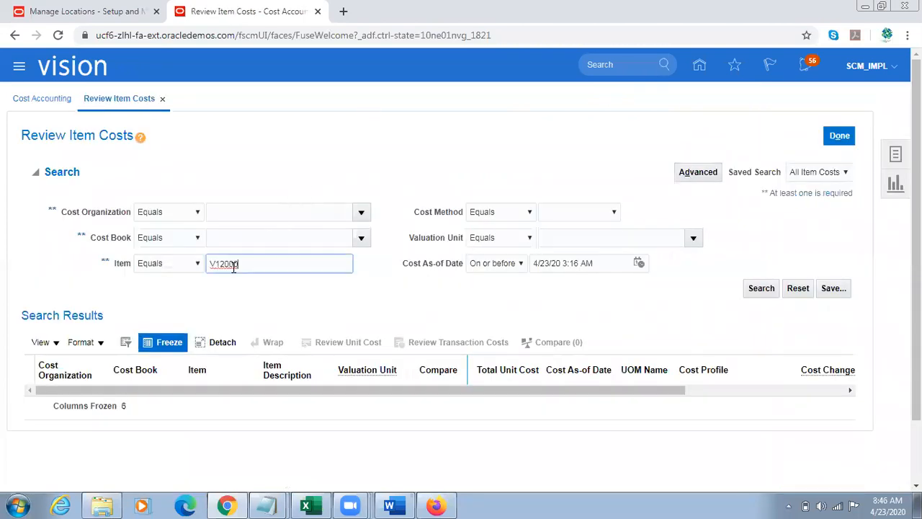
pyautogui.click(766, 292)
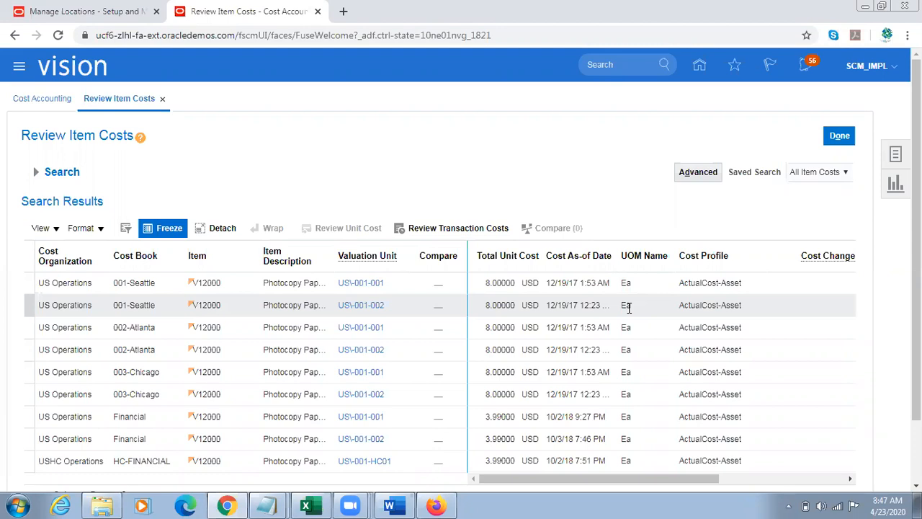
pyautogui.click(360, 288)
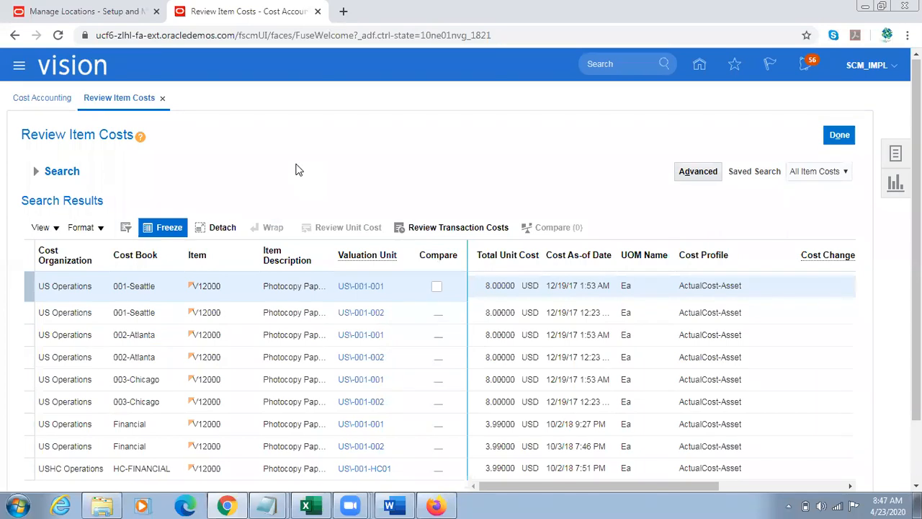
pyautogui.scroll(-1, 582, 403)
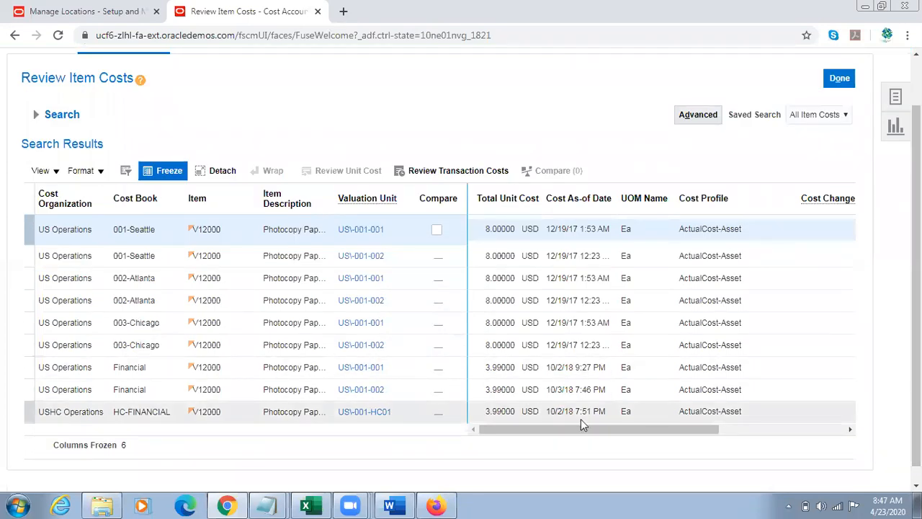
# Step: Examine the remaining cost columns through Valuation Structure Code in the V12000 item cost results
pyautogui.moveTo(544, 430); pyautogui.dragTo(514, 386)
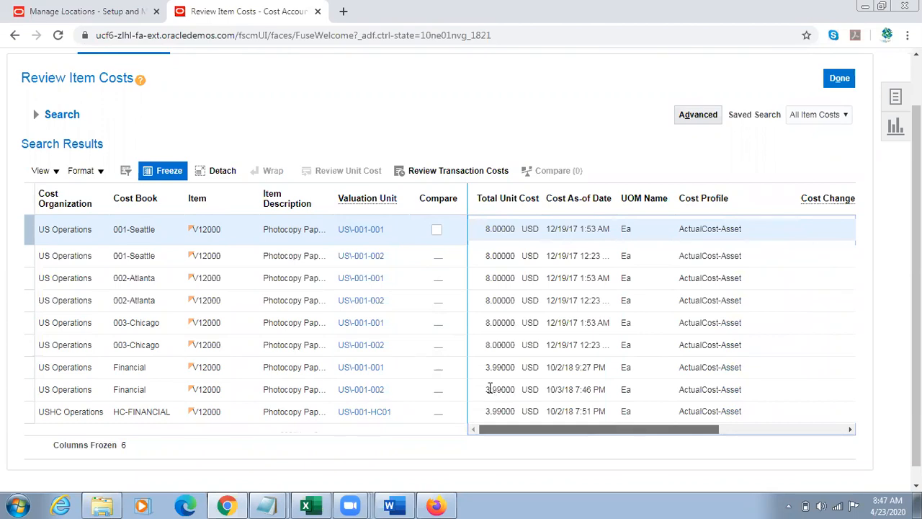
pyautogui.click(581, 422)
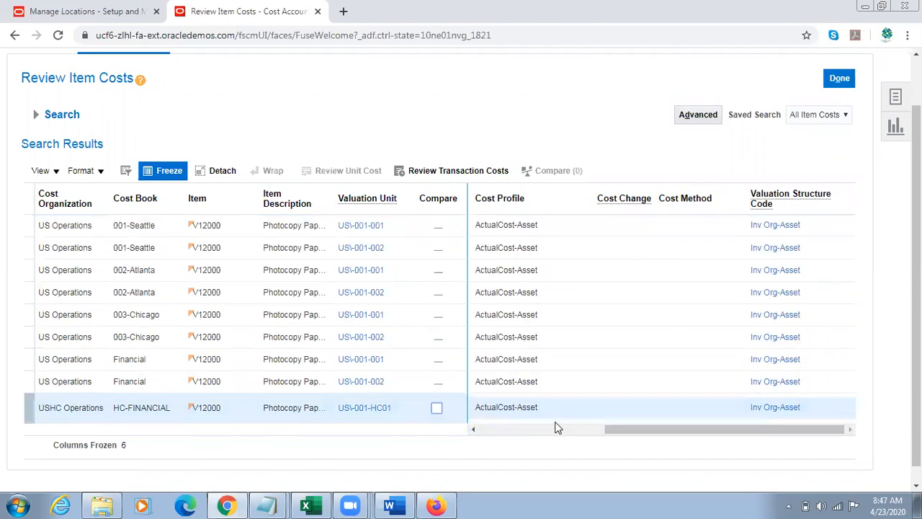
# Step: Copy item number V21001 from the untitled Notepad file and search the item costs in Chrome for it
pyautogui.click(32, 113)
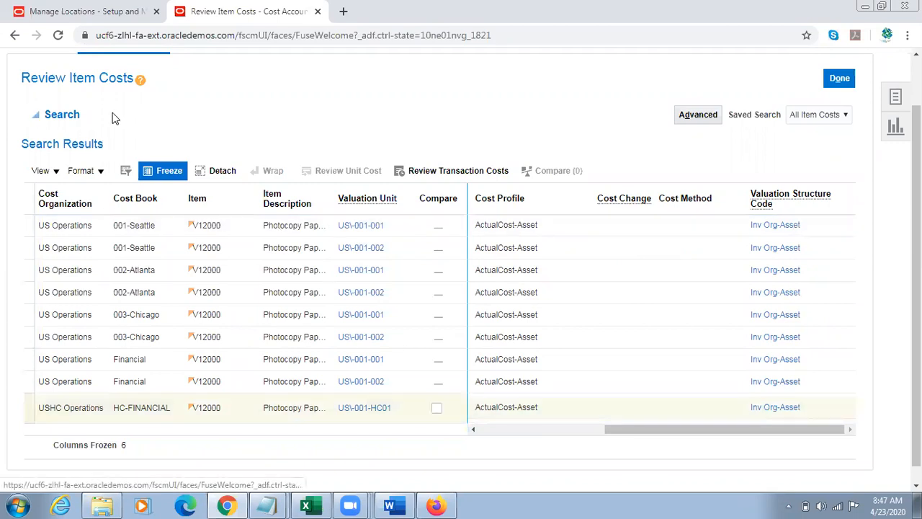
pyautogui.hotkey('alt', 'Tab')
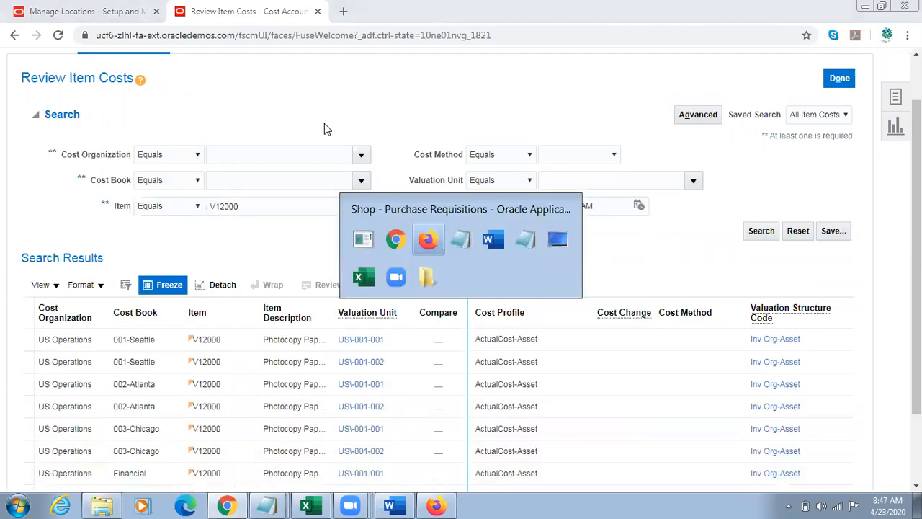
pyautogui.hotkey('alt', 'Tab')
pyautogui.moveTo(273, 504)
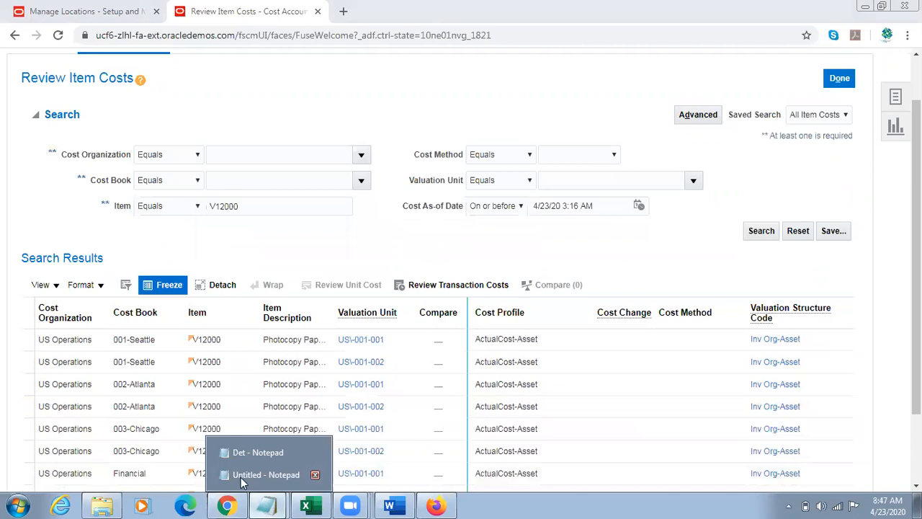
pyautogui.click(291, 475)
pyautogui.moveTo(66, 267); pyautogui.dragTo(1, 263)
pyautogui.hotkey('ctrl', 'c')
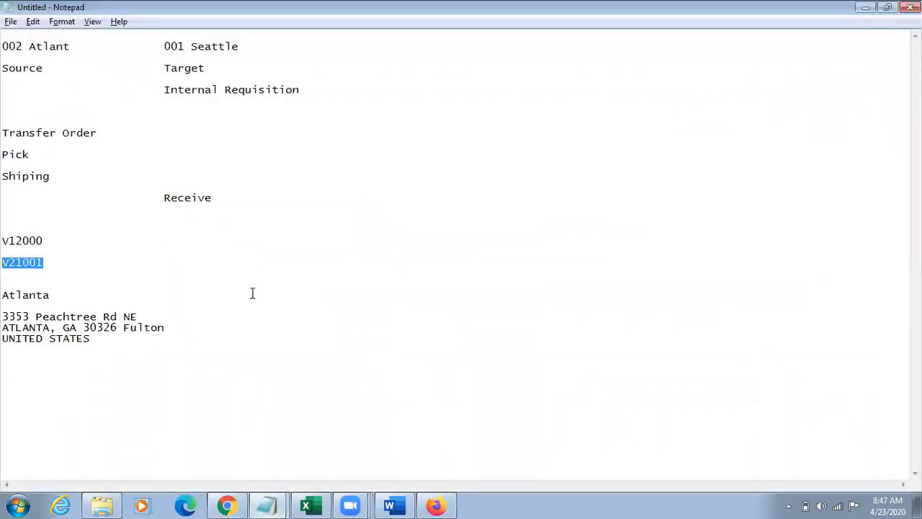
pyautogui.click(226, 504)
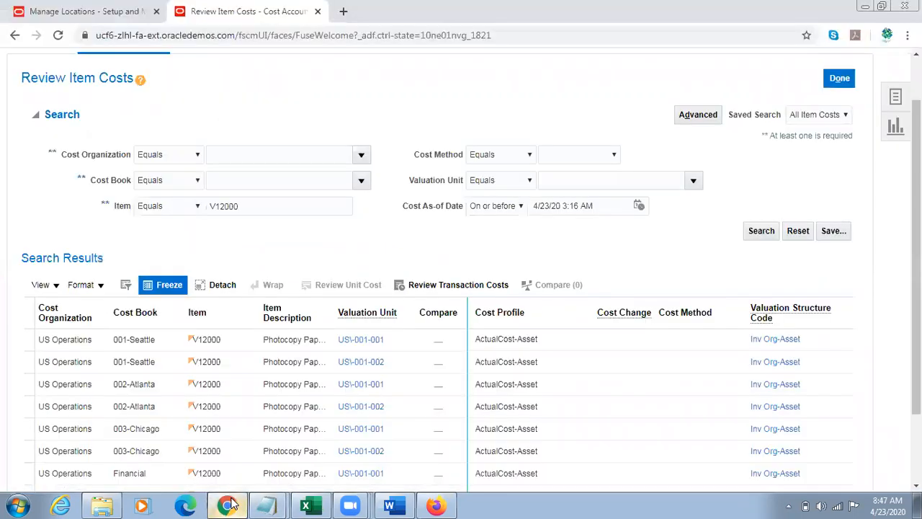
pyautogui.doubleClick(266, 207)
pyautogui.hotkey('ctrl', 'v')
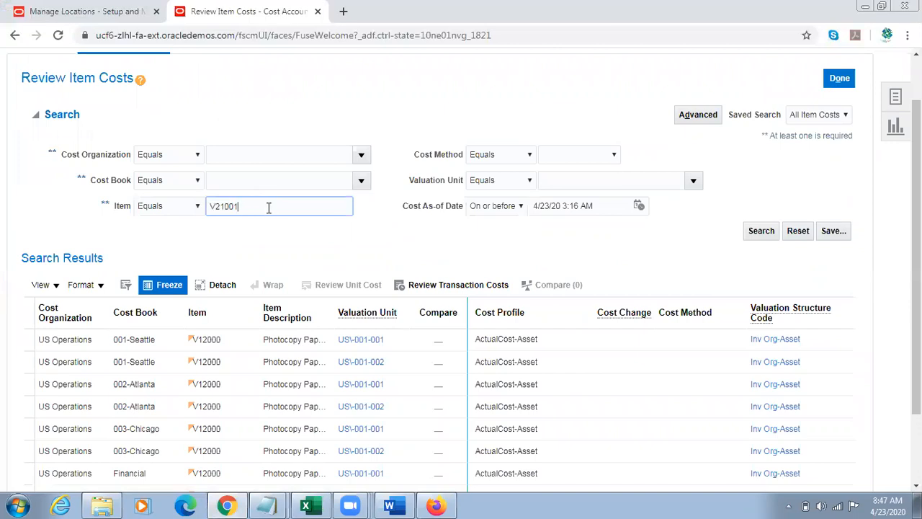
pyautogui.click(753, 231)
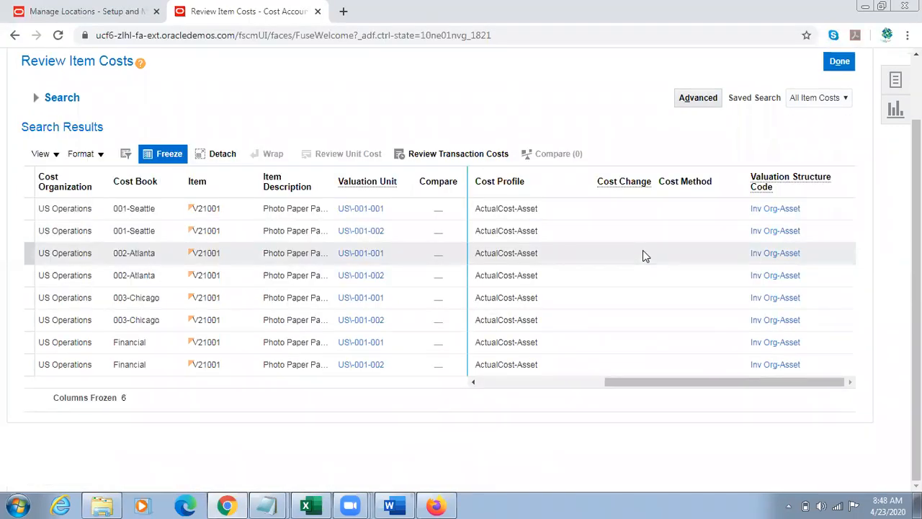
# Step: Examine the Cost Profile column and the total unit costs of the V21001 records
pyautogui.click(509, 186)
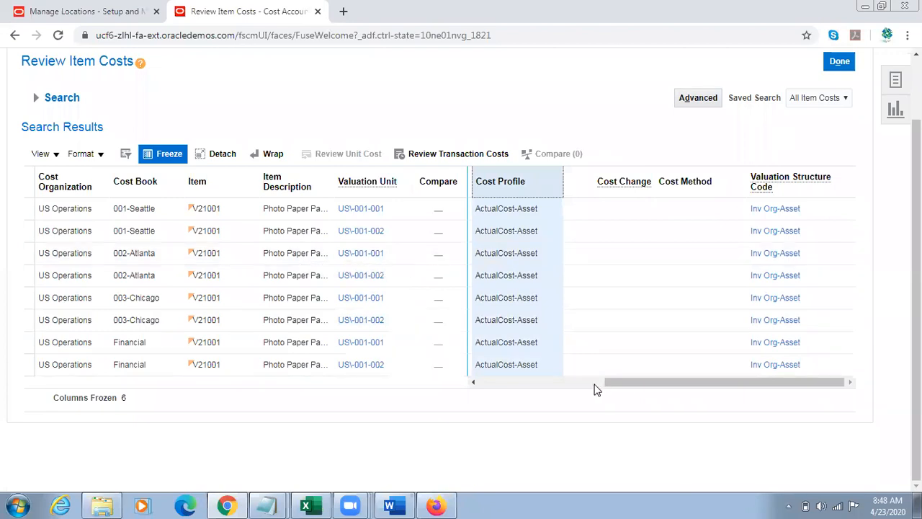
pyautogui.moveTo(629, 387); pyautogui.dragTo(502, 385)
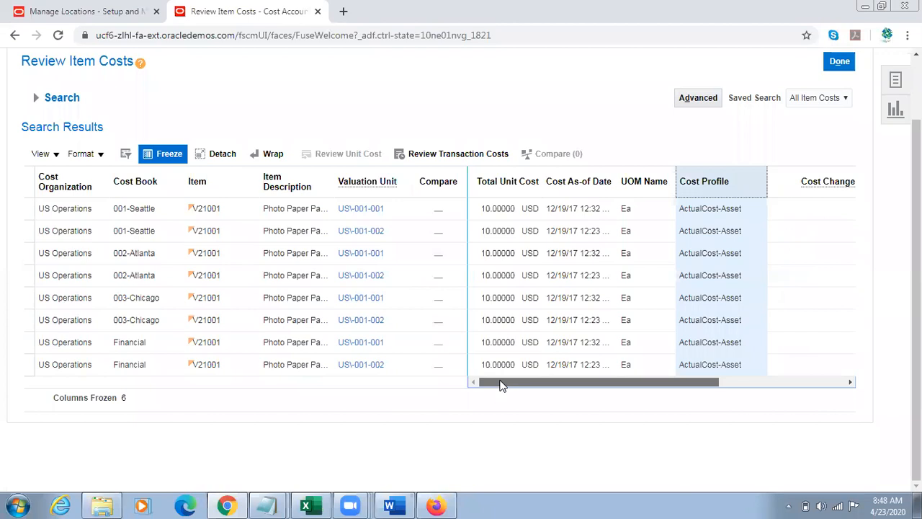
pyautogui.moveTo(502, 385); pyautogui.dragTo(585, 387)
pyautogui.moveTo(916, 277); pyautogui.dragTo(916, 206)
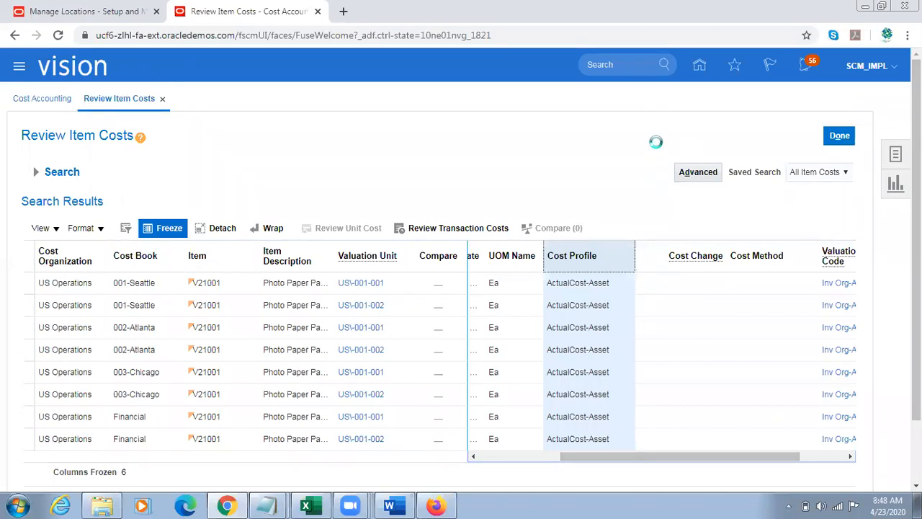
pyautogui.click(548, 149)
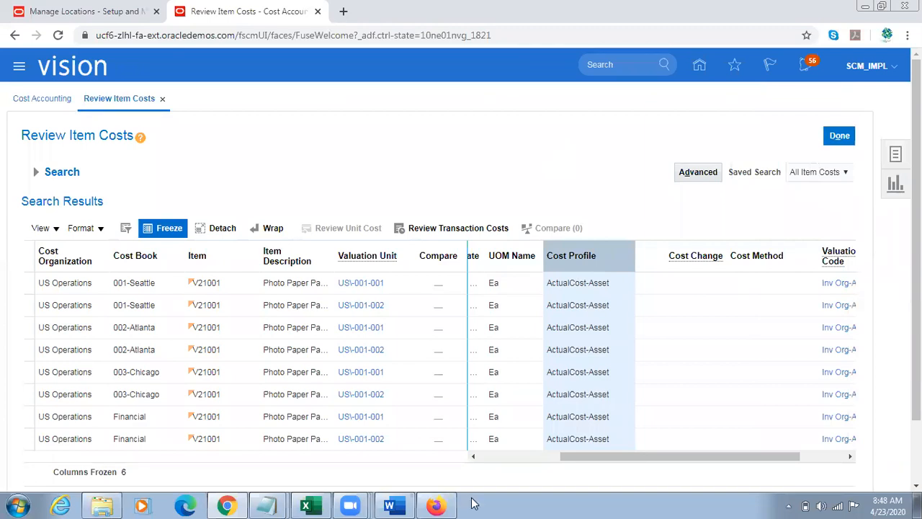
# Step: Switch to Firefox, sign out, and sign back in with the second saved login's user ID and password
pyautogui.click(445, 500)
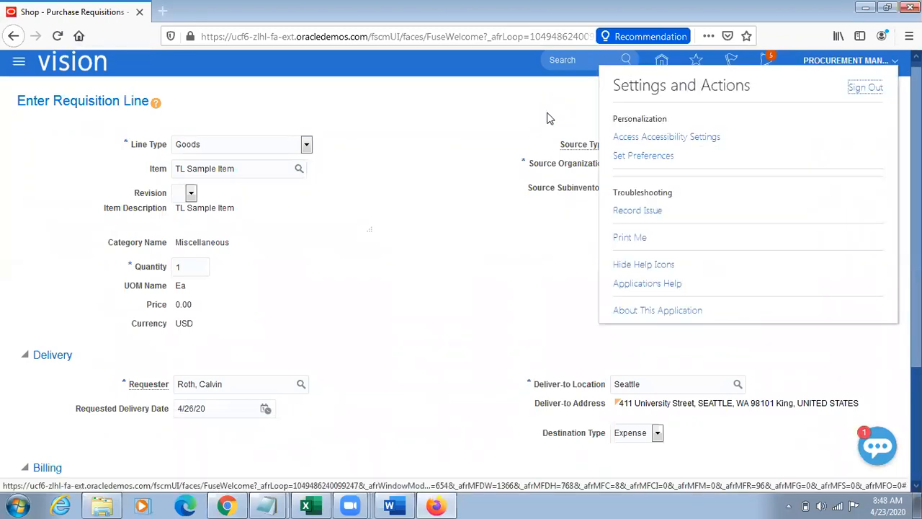
pyautogui.click(869, 88)
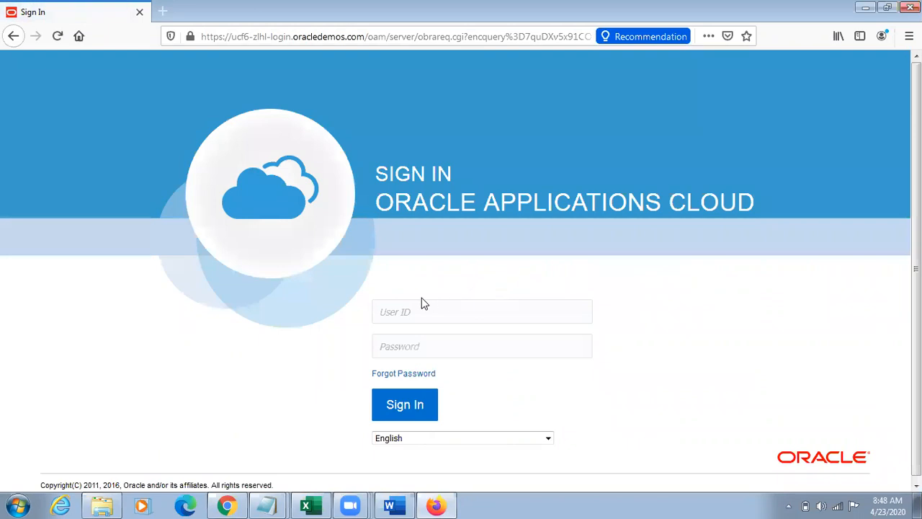
pyautogui.click(402, 308)
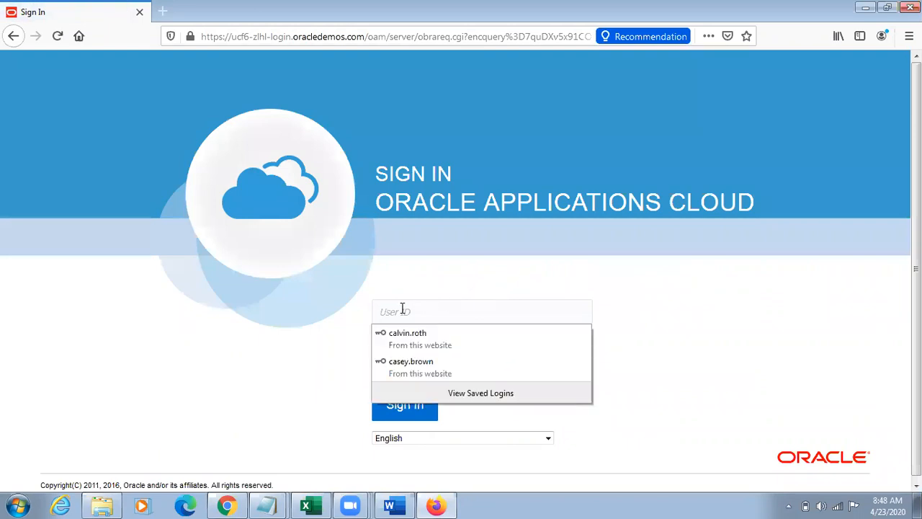
pyautogui.click(425, 379)
pyautogui.click(402, 393)
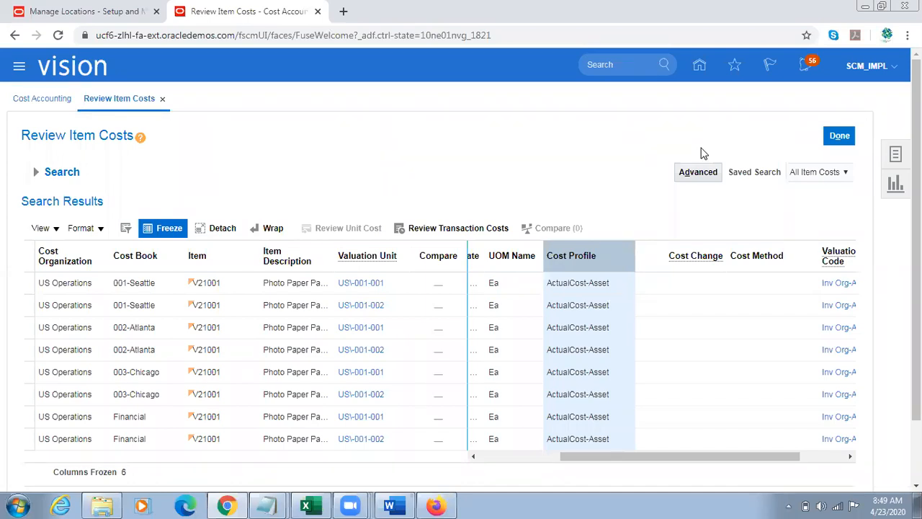
# Step: Switch to Chrome, open Review Cost Accounting Distributions, and search the cost transactions for item V21001
pyautogui.click(897, 156)
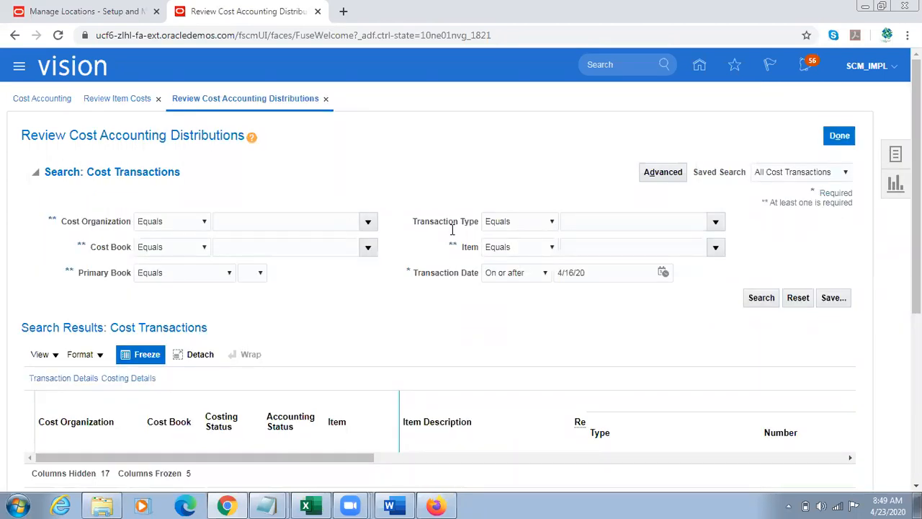
pyautogui.click(601, 247)
pyautogui.write('V21001')
pyautogui.click(762, 298)
# Step: Set the transaction date filter to on or after 4/16/95 and search the V21001 cost transactions again
pyautogui.click(663, 272)
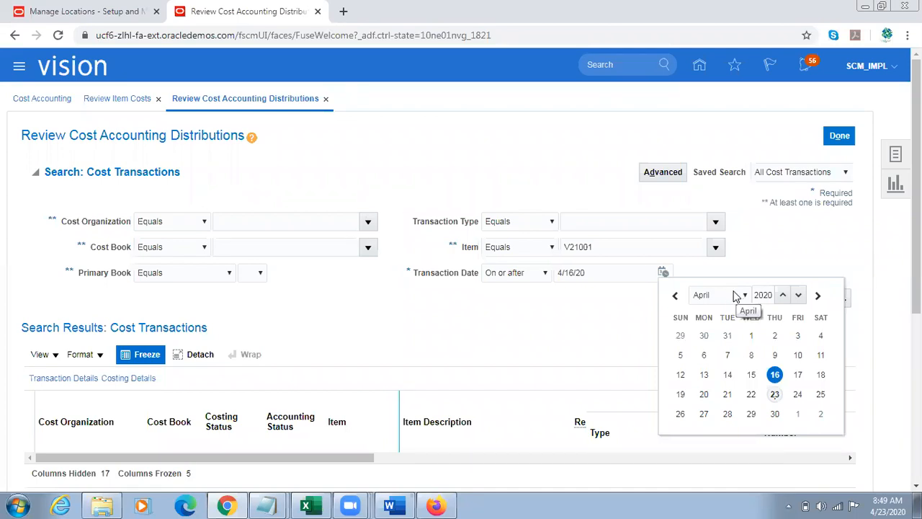
pyautogui.click(782, 294)
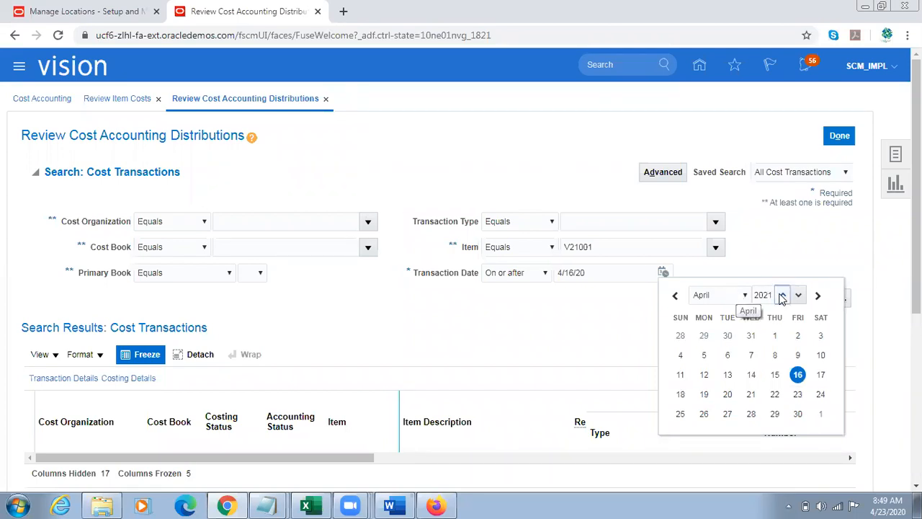
pyautogui.click(802, 294)
pyautogui.click(802, 294)
pyautogui.click(802, 294)
pyautogui.click(801, 294)
pyautogui.click(801, 294)
pyautogui.click(802, 294)
pyautogui.click(801, 294)
pyautogui.doubleClick(802, 294)
pyautogui.click(800, 295)
pyautogui.click(800, 294)
pyautogui.click(800, 295)
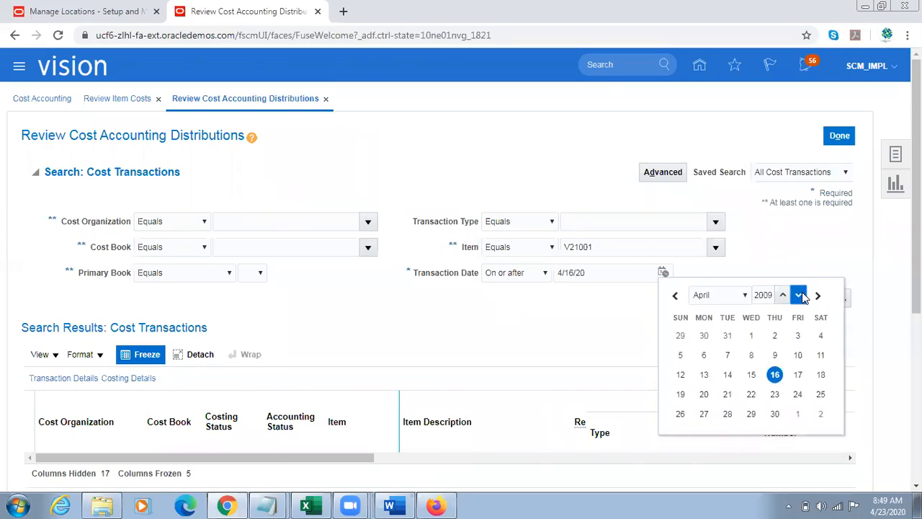
pyautogui.doubleClick(800, 294)
pyautogui.click(800, 294)
pyautogui.doubleClick(800, 295)
pyautogui.click(800, 295)
pyautogui.doubleClick(800, 294)
pyautogui.click(800, 294)
pyautogui.doubleClick(800, 294)
pyautogui.click(799, 294)
pyautogui.click(799, 294)
pyautogui.click(800, 294)
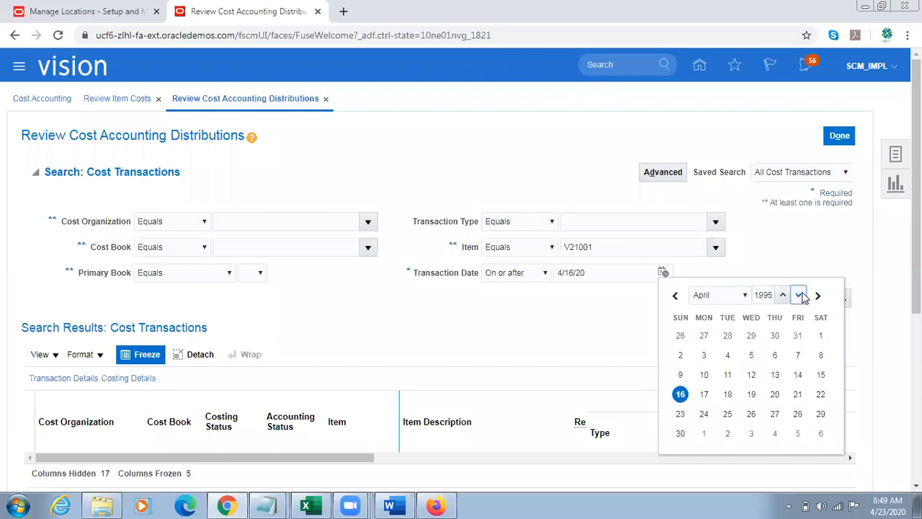
pyautogui.click(680, 394)
pyautogui.click(754, 301)
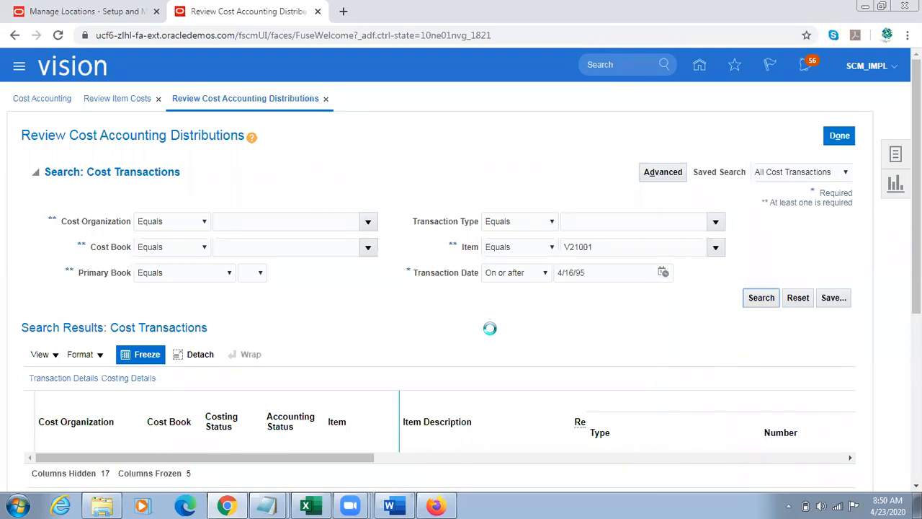
# Step: Examine the unit cost and cost source of Receipt Layer 1 for the first Financial cost transaction
pyautogui.click(809, 340)
pyautogui.scroll(-3, 809, 340)
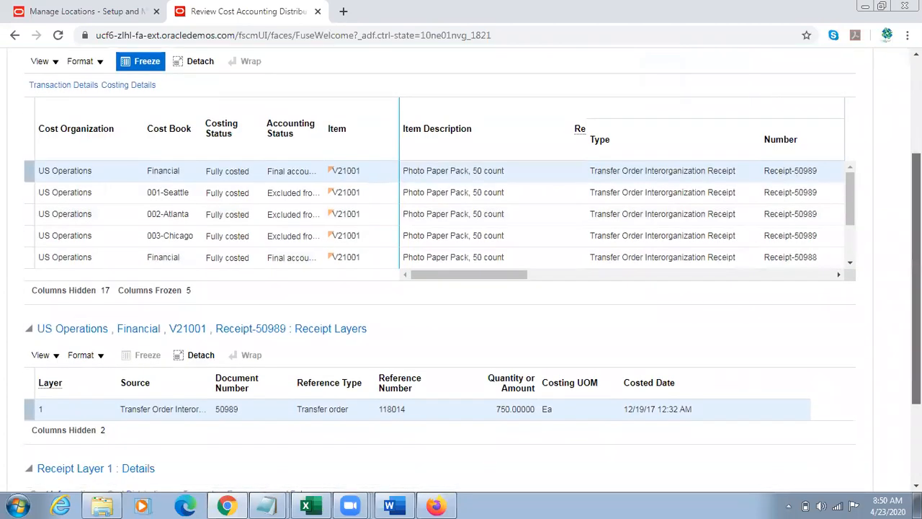
pyautogui.scroll(-2, 519, 389)
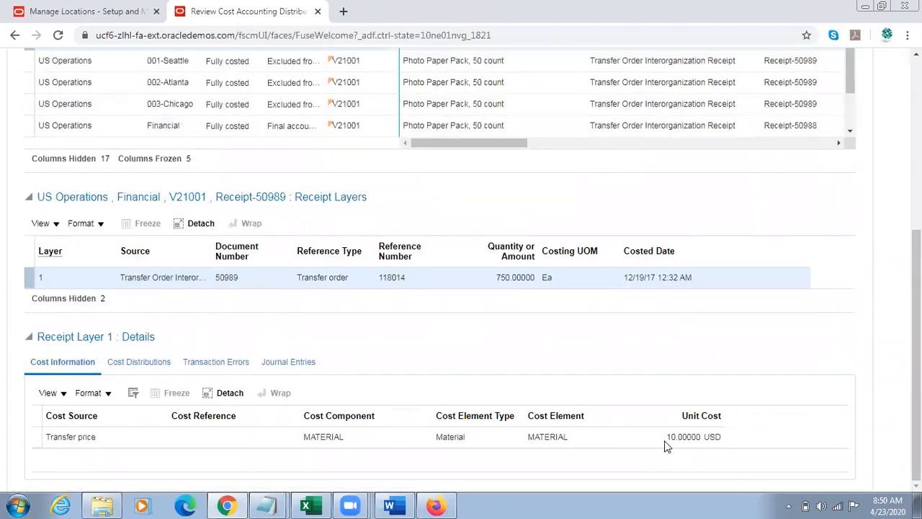
pyautogui.moveTo(669, 437); pyautogui.dragTo(722, 438)
pyautogui.tripleClick(82, 437)
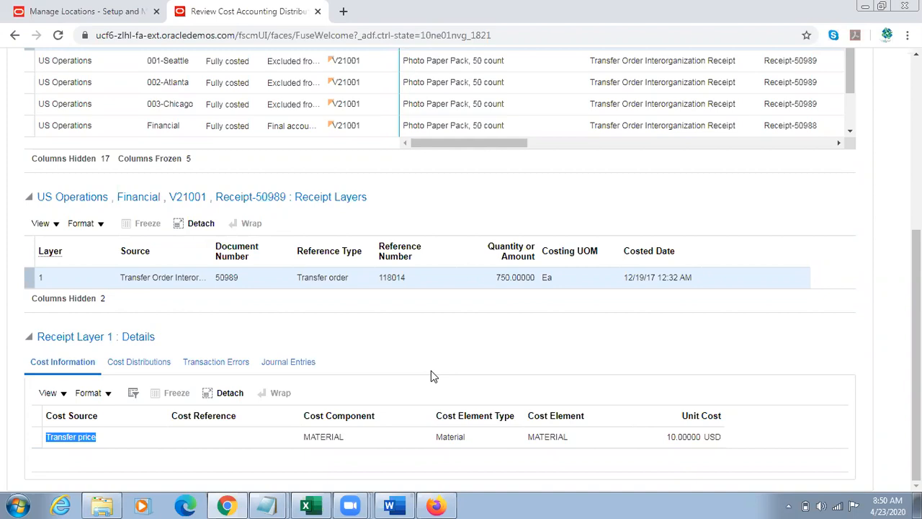
pyautogui.click(144, 366)
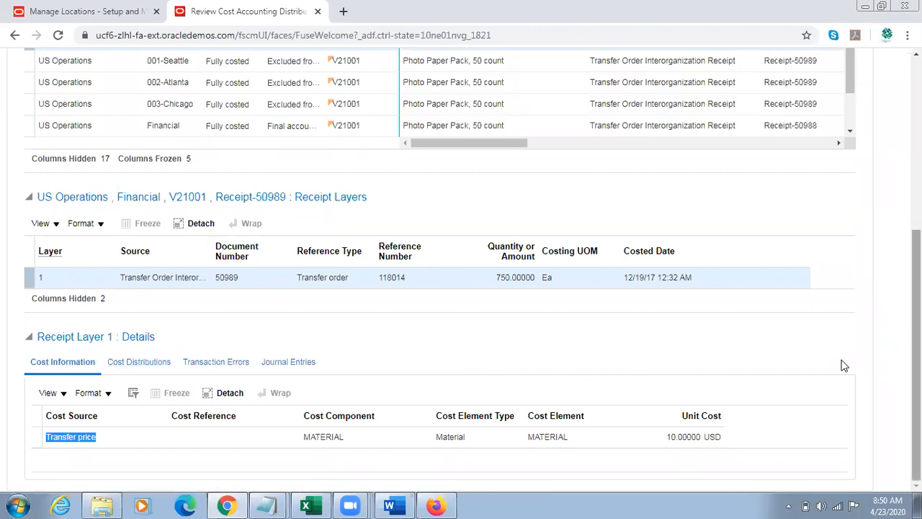
# Step: Examine the date, quantity and reference columns in the transaction details of the V21001 cost transactions
pyautogui.moveTo(916, 415); pyautogui.dragTo(916, 352)
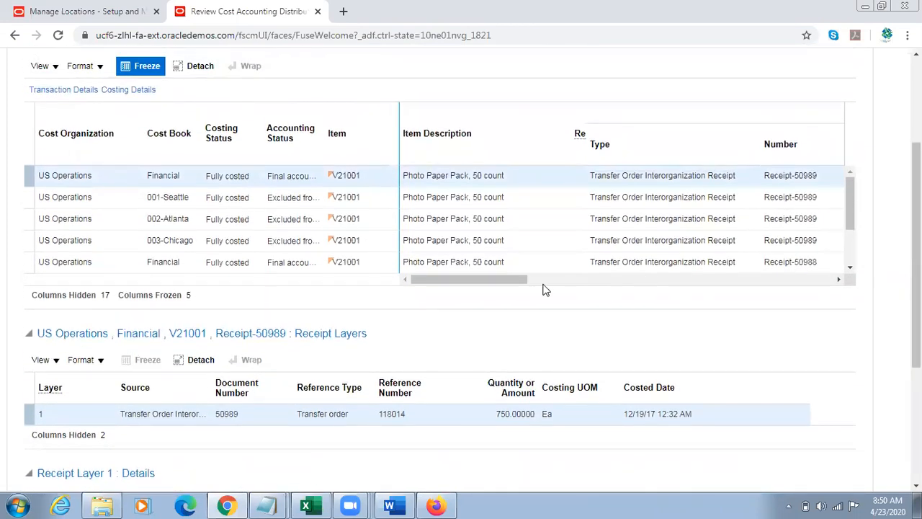
pyautogui.moveTo(484, 280); pyautogui.dragTo(605, 286)
pyautogui.moveTo(916, 288); pyautogui.dragTo(917, 214)
# Step: Return to the Review Item Costs page and look through the V21001 cost rows and columns
pyautogui.click(896, 125)
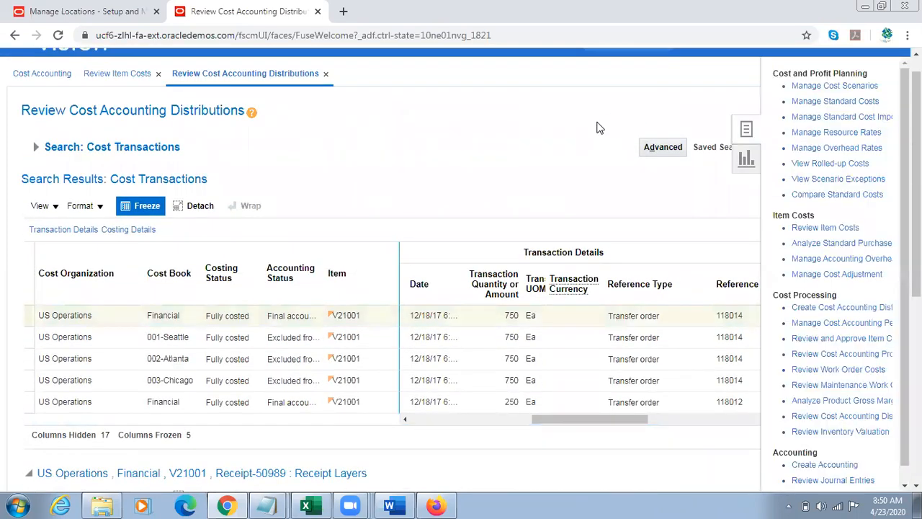
pyautogui.click(830, 228)
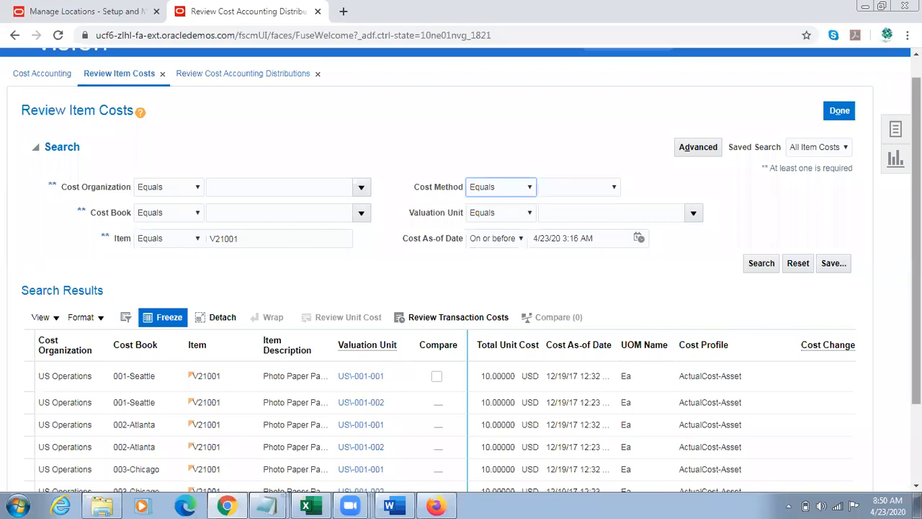
pyautogui.scroll(-3, 461, 269)
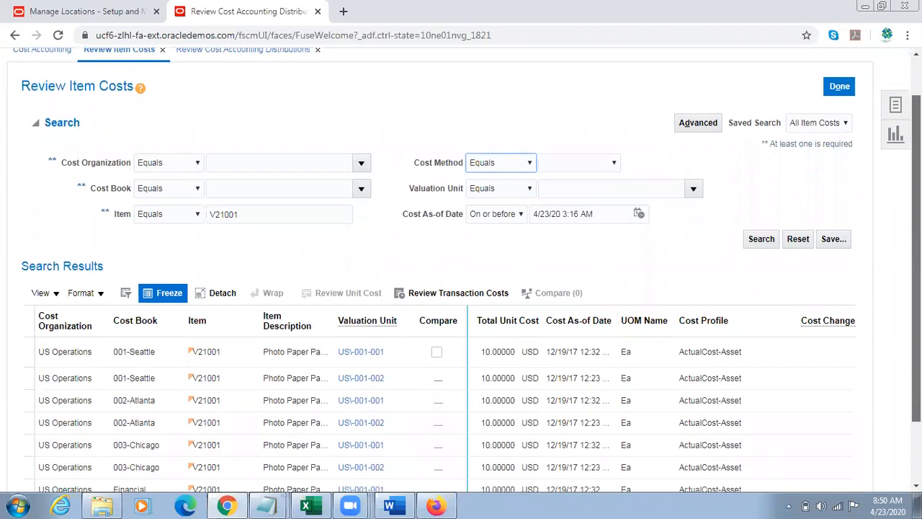
pyautogui.moveTo(916, 310); pyautogui.dragTo(917, 318)
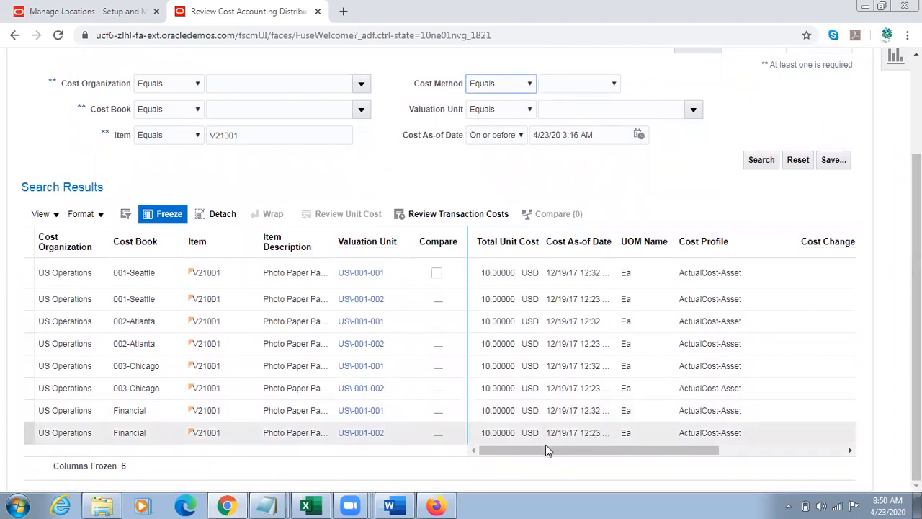
pyautogui.moveTo(536, 452)
pyautogui.mouseDown()
pyautogui.moveTo(585, 451)
pyautogui.moveTo(539, 454)
pyautogui.mouseUp()
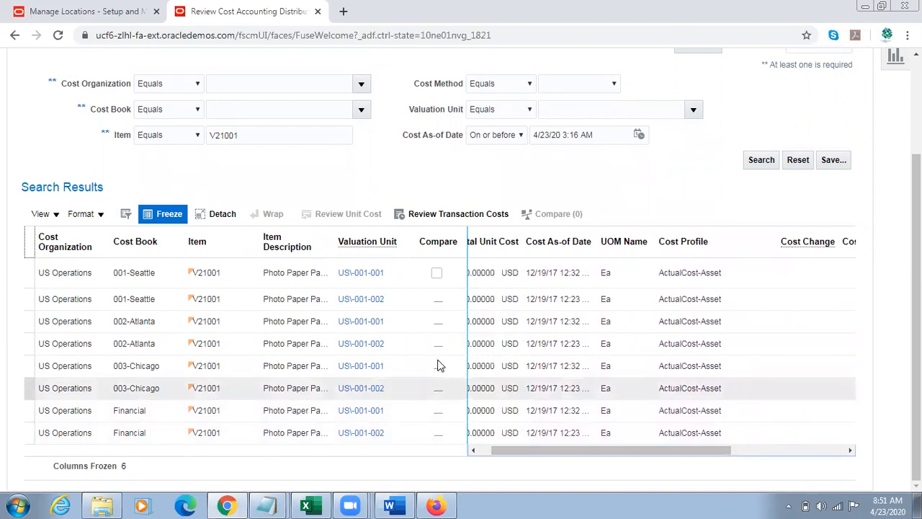
# Step: Try to view the valuation unit details of the first 001-Seattle V21001 cost row, and dismiss the dialogs
pyautogui.click(347, 274)
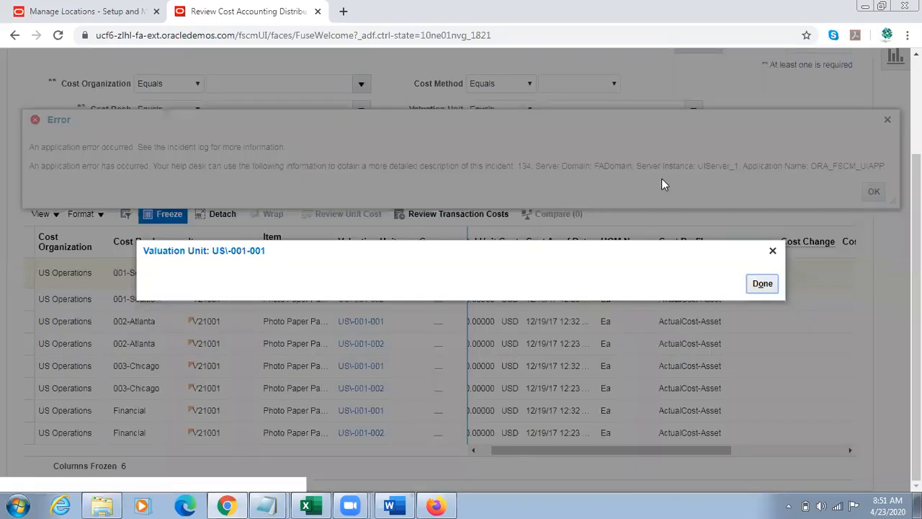
pyautogui.click(763, 283)
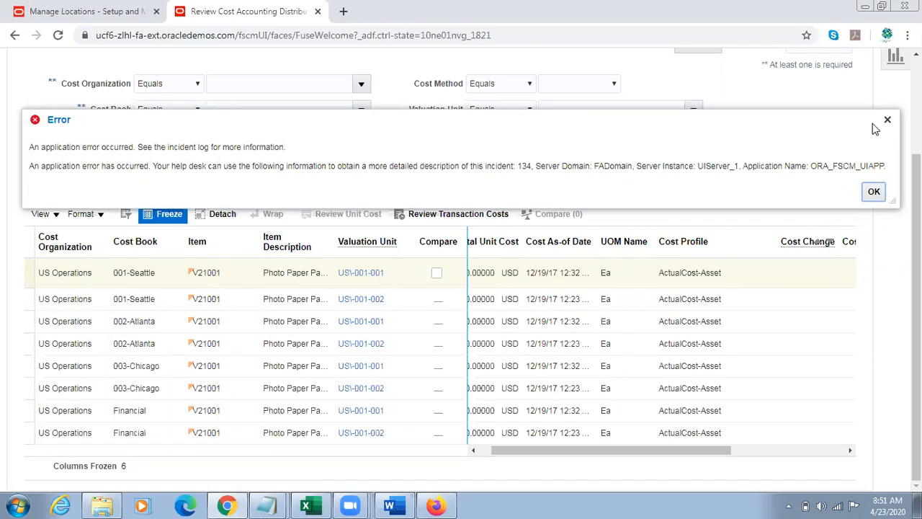
pyautogui.click(874, 191)
# Step: Show all columns in the V21001 item cost search results
pyautogui.moveTo(700, 452); pyautogui.dragTo(581, 461)
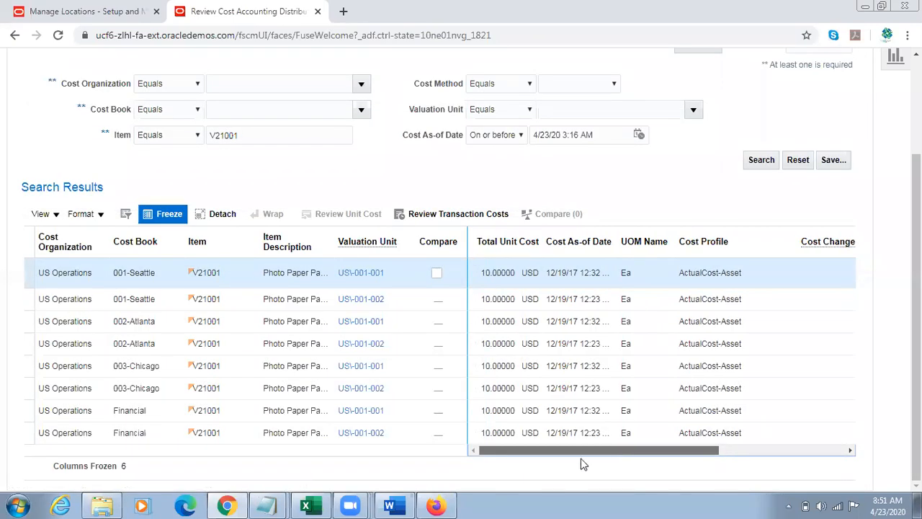
pyautogui.click(56, 215)
pyautogui.moveTo(94, 302)
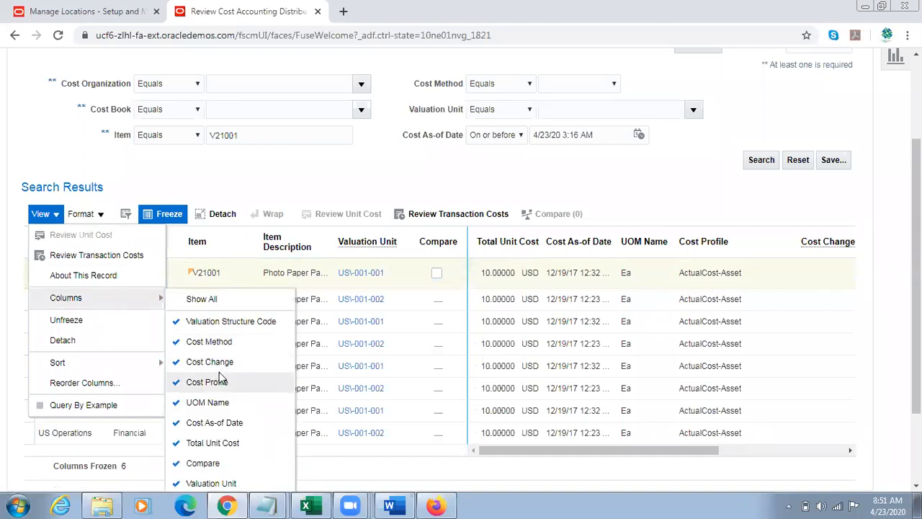
pyautogui.press('Up')
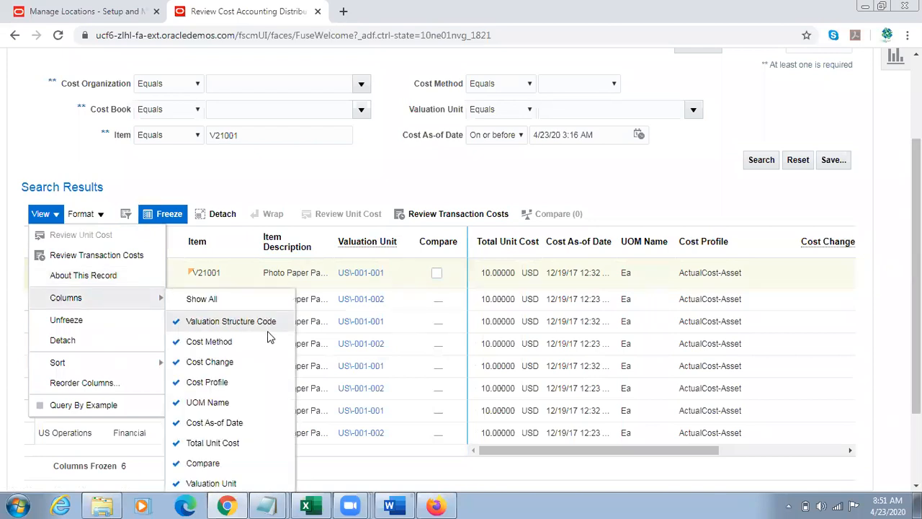
pyautogui.click(238, 301)
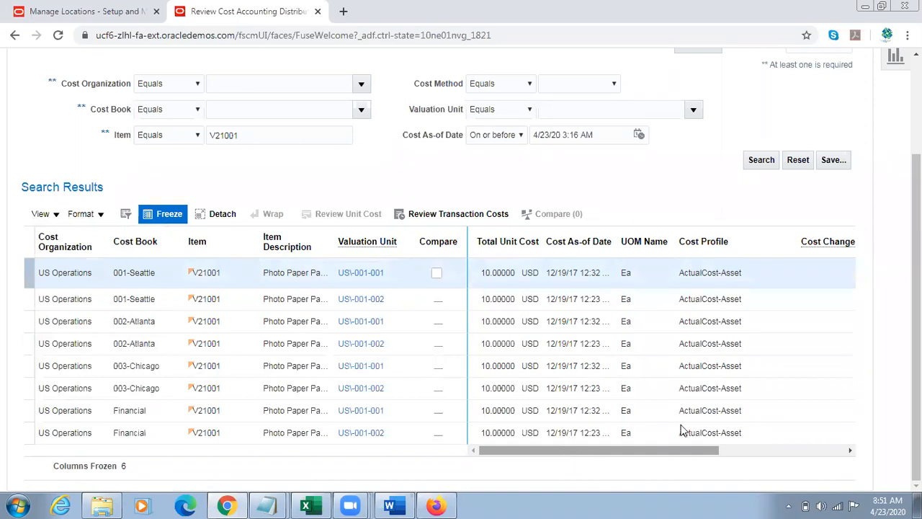
pyautogui.scroll(2, 681, 428)
pyautogui.click(896, 154)
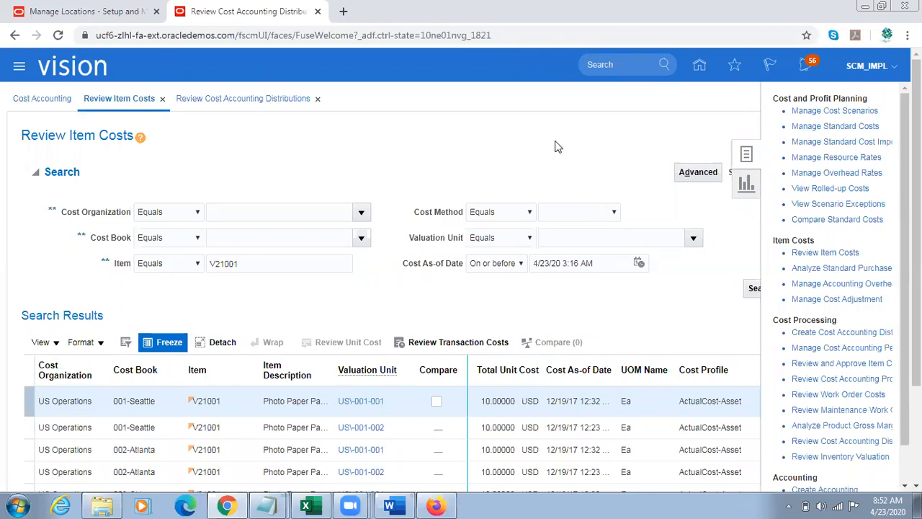
pyautogui.click(534, 147)
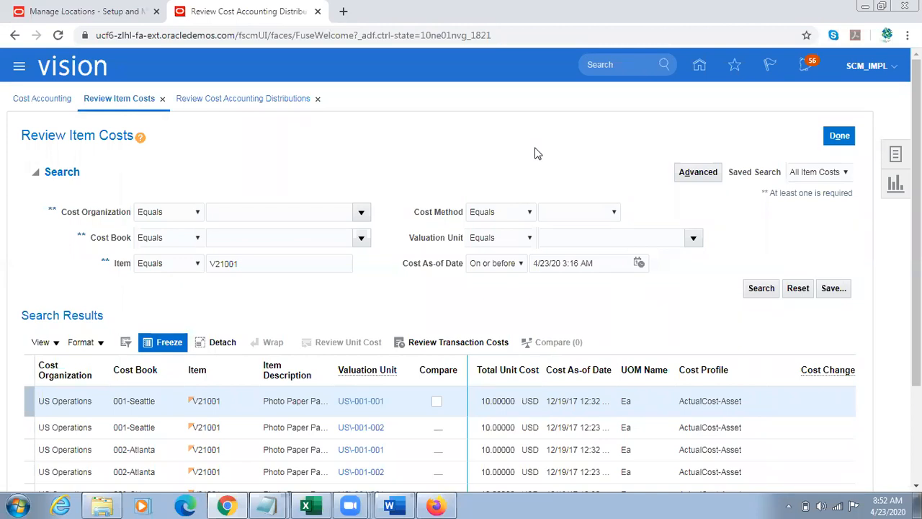
# Step: Review the transaction costs of the first 001-Seattle V21001 row, examining the transfer order cost details and the cost element breakdown
pyautogui.click(440, 342)
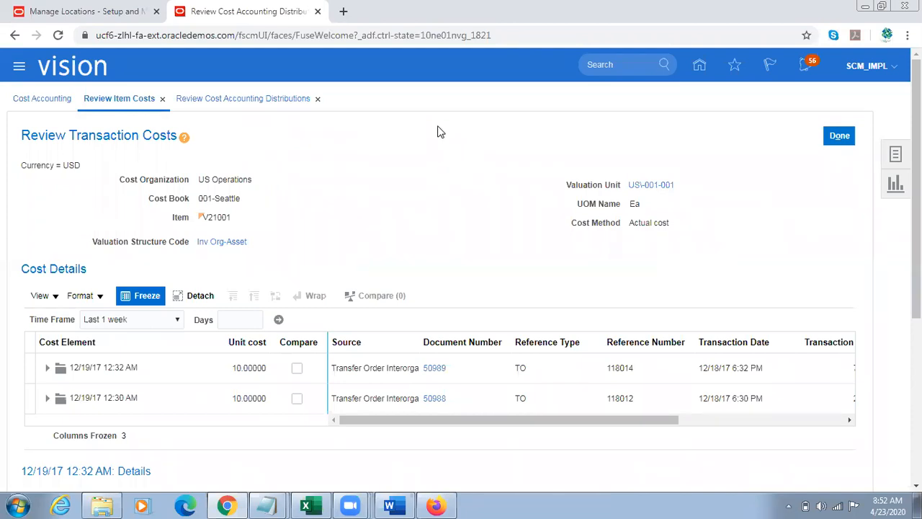
pyautogui.scroll(-2, 440, 132)
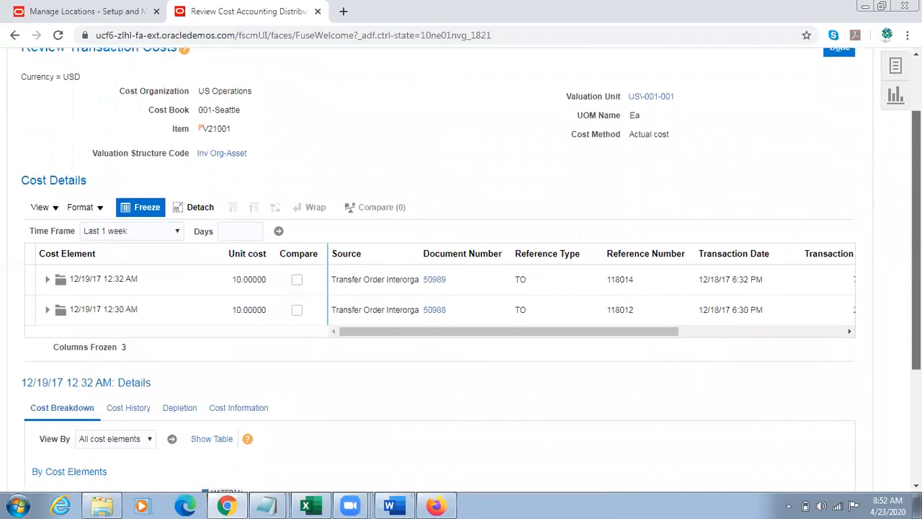
pyautogui.scroll(1, 440, 259)
pyautogui.scroll(-1, 672, 324)
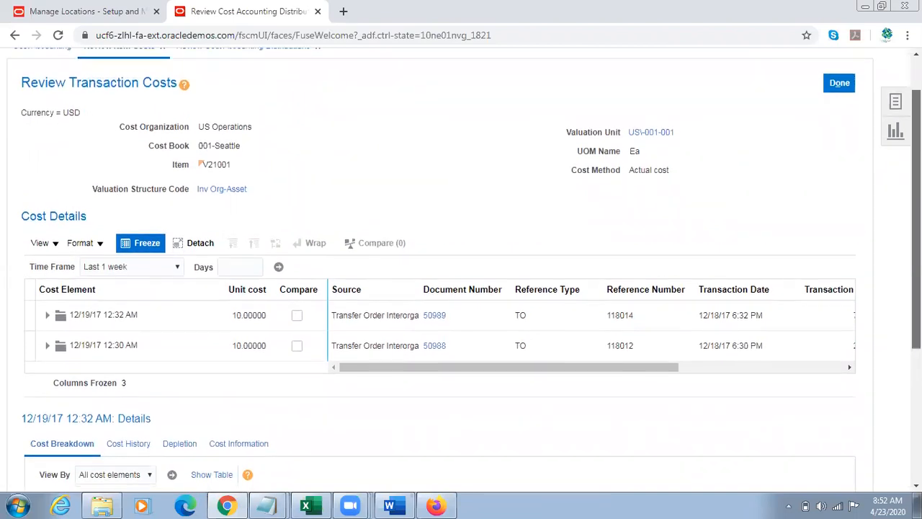
pyautogui.moveTo(541, 353); pyautogui.dragTo(439, 332)
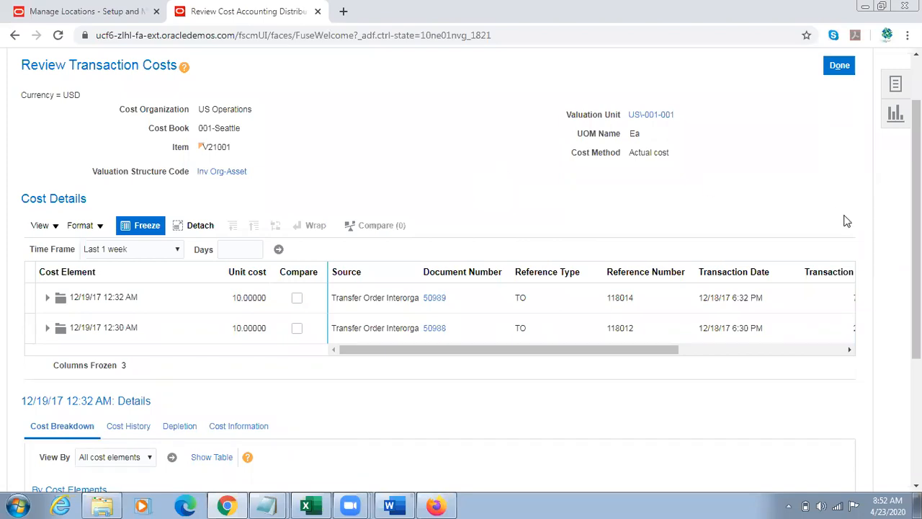
pyautogui.scroll(-3, 916, 230)
pyautogui.scroll(-1, 472, 270)
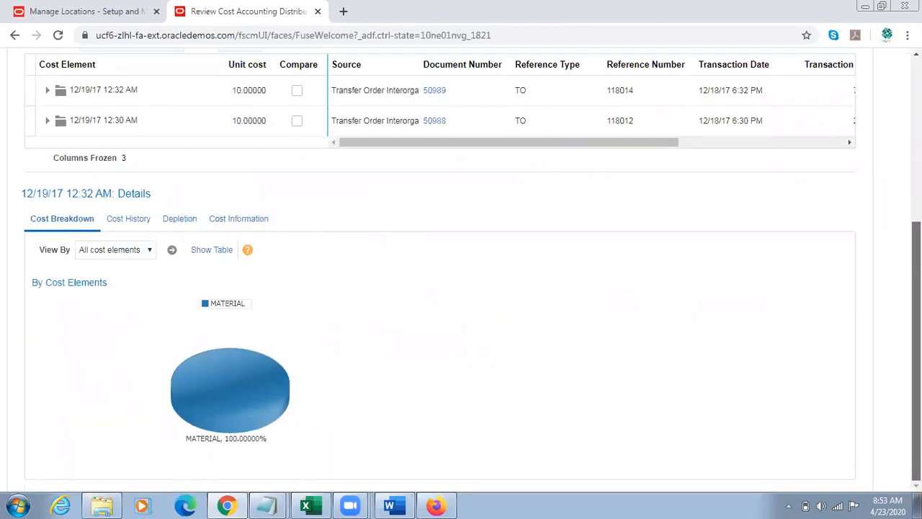
pyautogui.moveTo(264, 377)
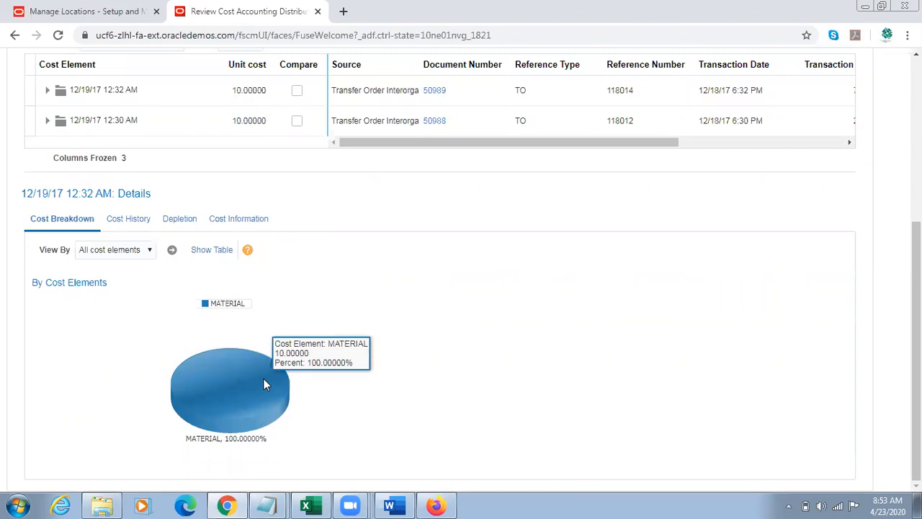
# Step: Close the transaction costs, item costs and cost accounting distributions pages to return to the Cost Accounting overview
pyautogui.scroll(1, 761, 339)
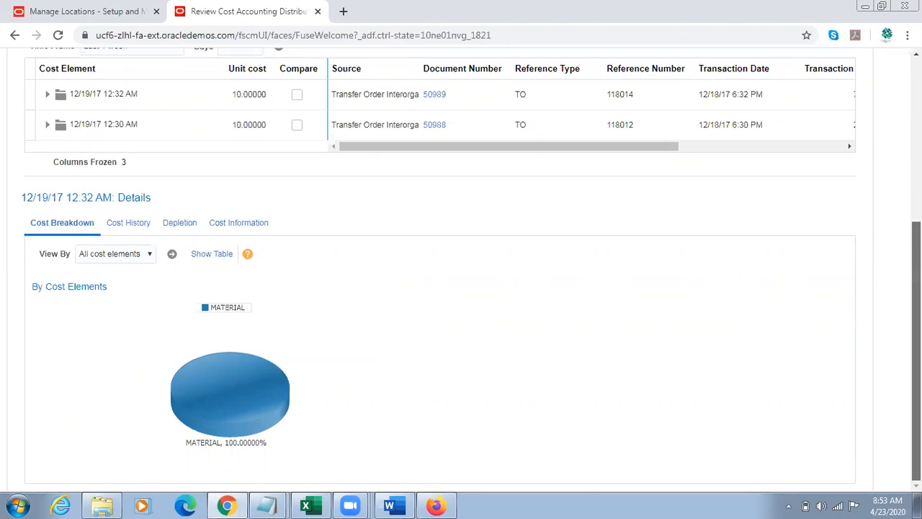
pyautogui.moveTo(916, 317); pyautogui.dragTo(917, 185)
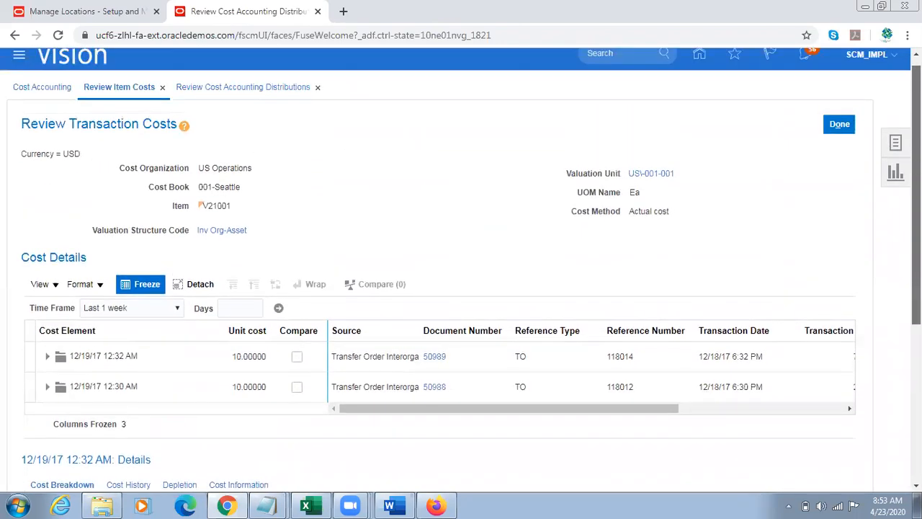
pyautogui.click(853, 130)
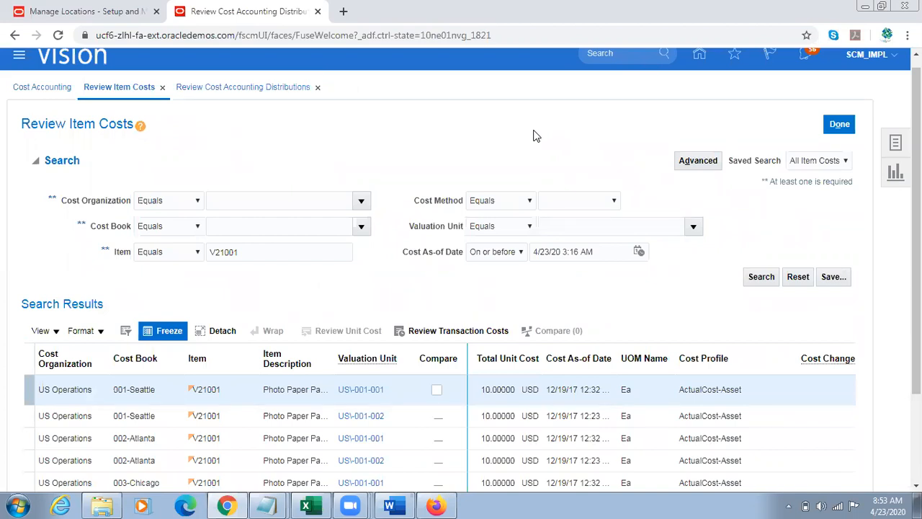
pyautogui.click(840, 125)
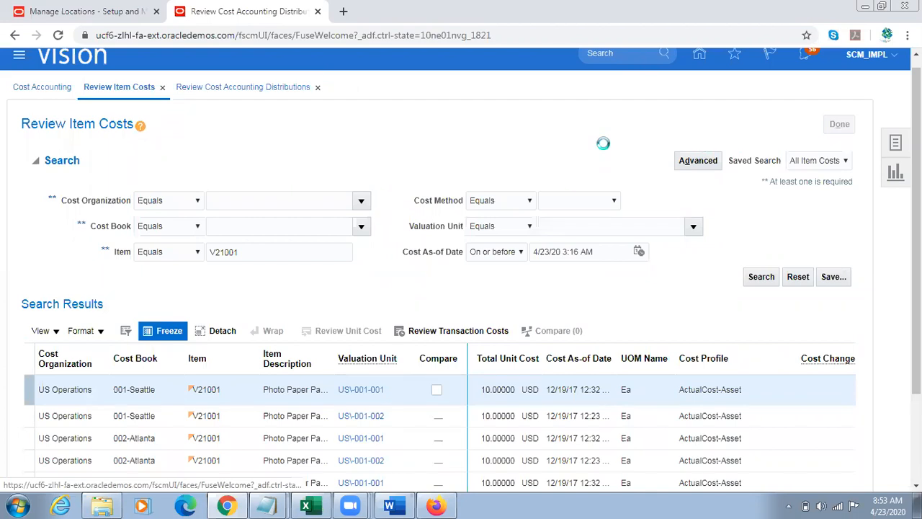
pyautogui.click(839, 125)
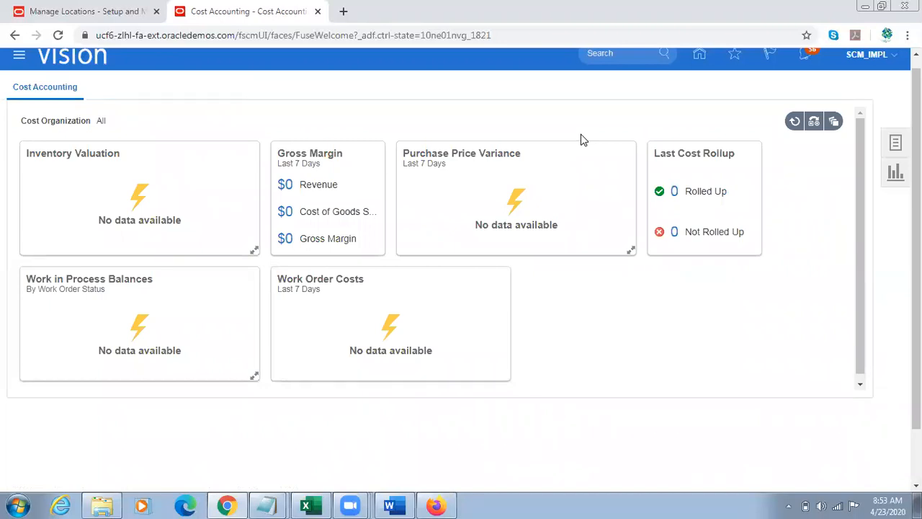
pyautogui.scroll(1, 583, 139)
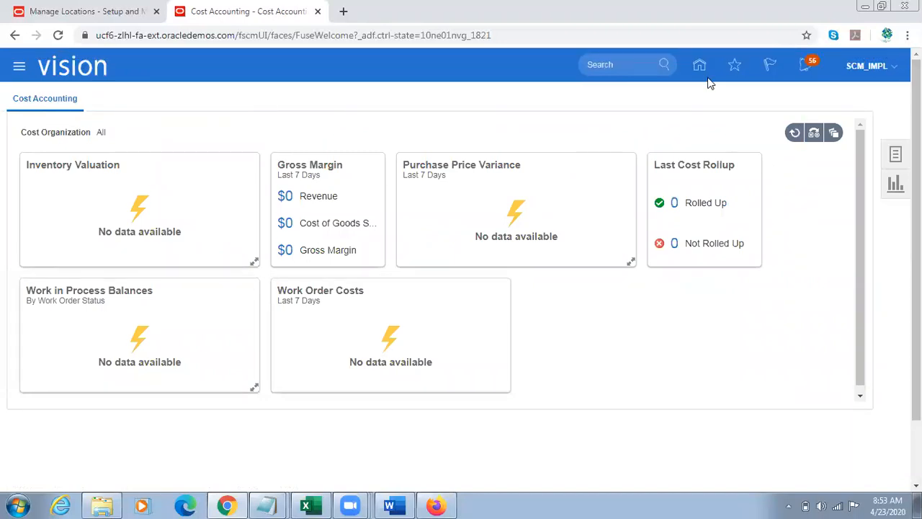
# Step: Switch to the Firefox window showing the Oracle Applications home page
pyautogui.click(228, 505)
pyautogui.click(228, 505)
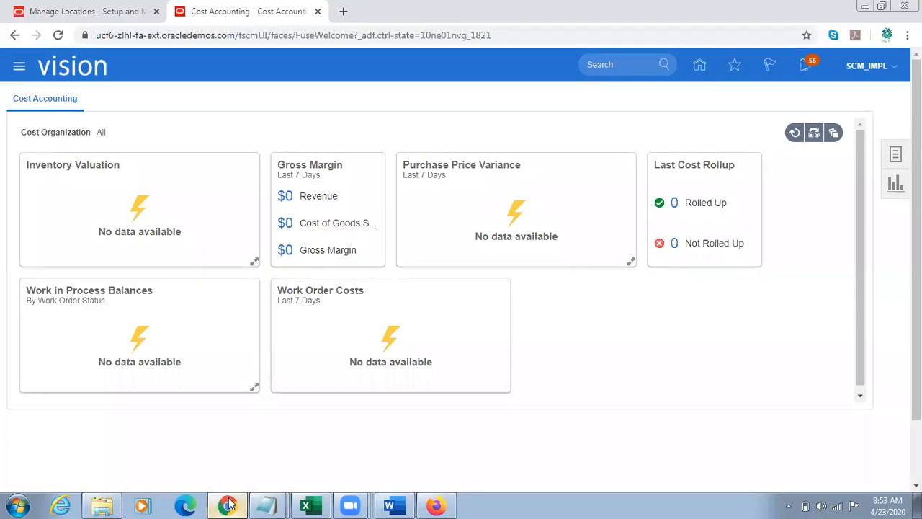
pyautogui.click(228, 504)
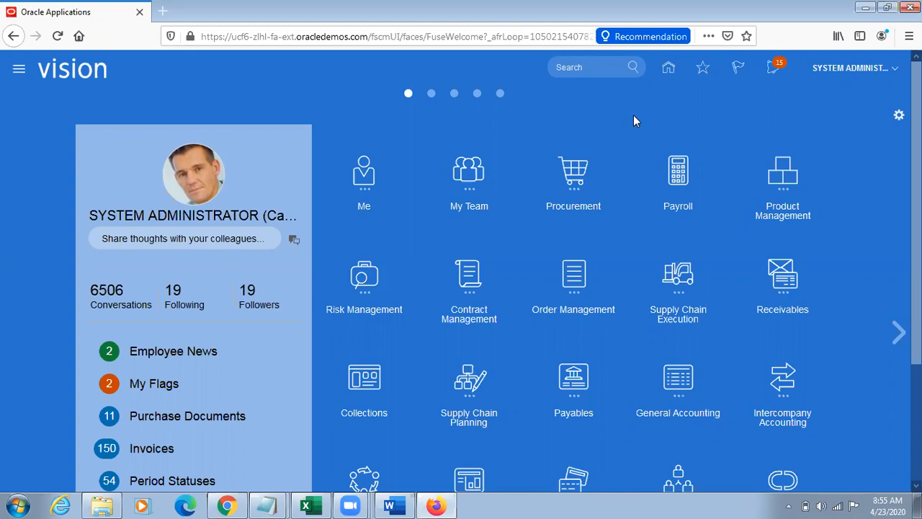
# Step: Switch to the Chrome window, search the standard costs for item V21001, and close the Manage Standard Costs page
pyautogui.click(227, 506)
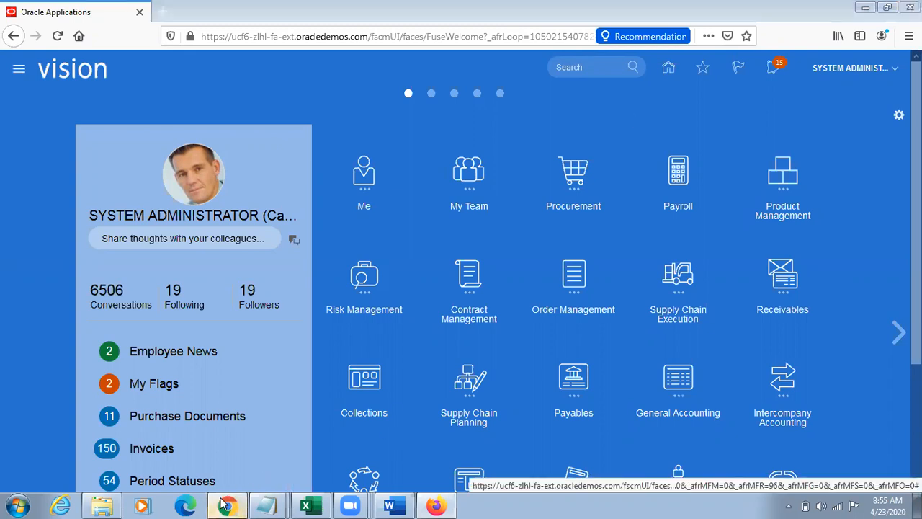
pyautogui.click(895, 153)
pyautogui.click(875, 128)
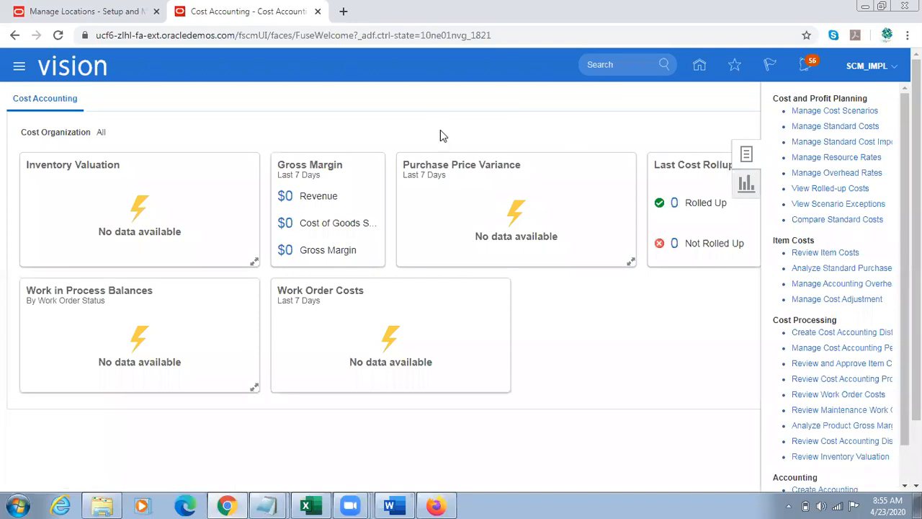
pyautogui.click(229, 286)
pyautogui.write('V21001')
pyautogui.click(761, 310)
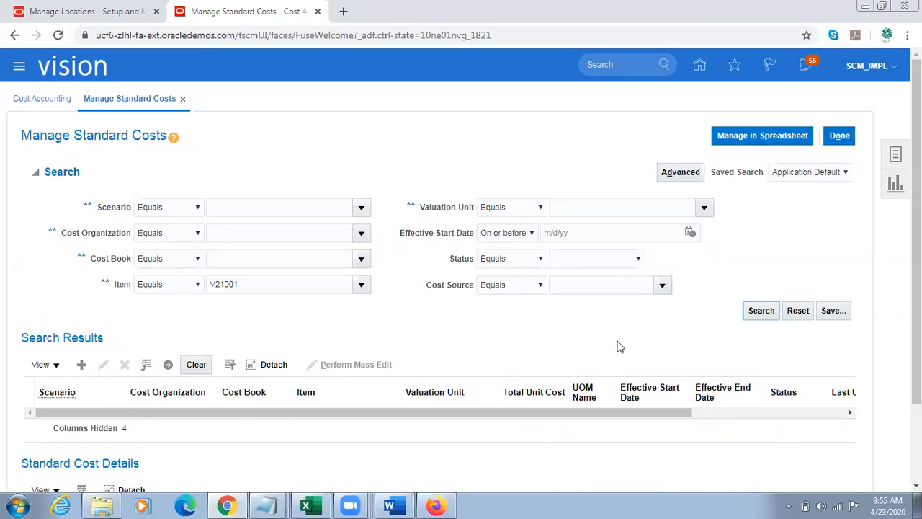
pyautogui.click(838, 136)
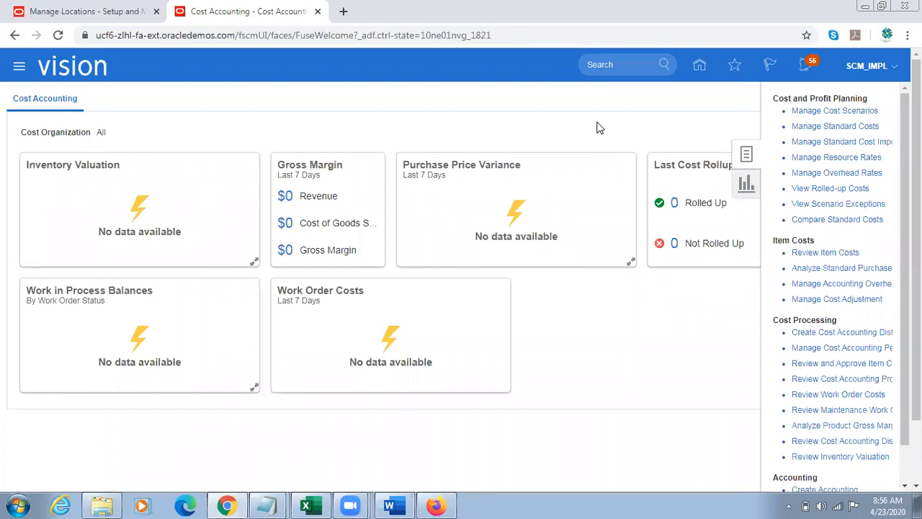
# Step: Copy the item number V12000 from the Untitled Notepad note and return to the Chrome window
pyautogui.moveTo(262, 504)
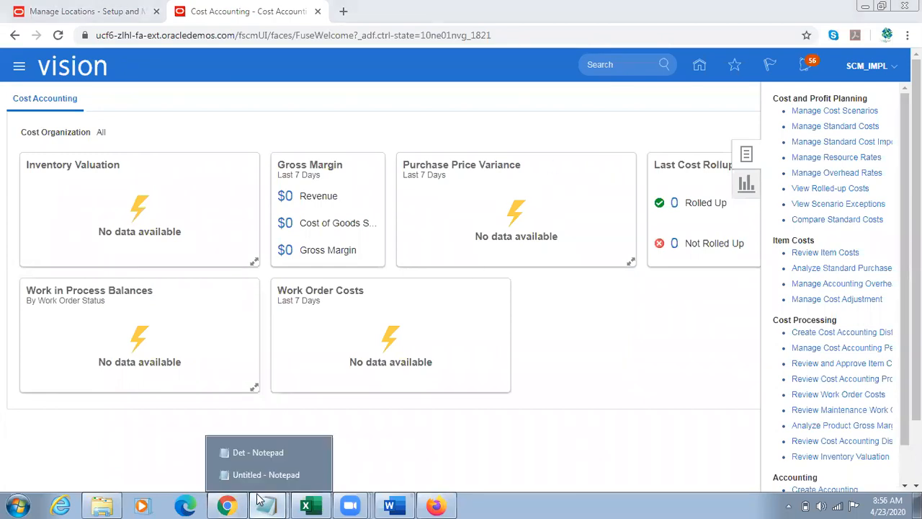
pyautogui.click(251, 471)
pyautogui.click(64, 253)
pyautogui.moveTo(52, 260); pyautogui.dragTo(5, 242)
pyautogui.moveTo(92, 243); pyautogui.dragTo(2, 240)
pyautogui.click(70, 255)
pyautogui.doubleClick(31, 241)
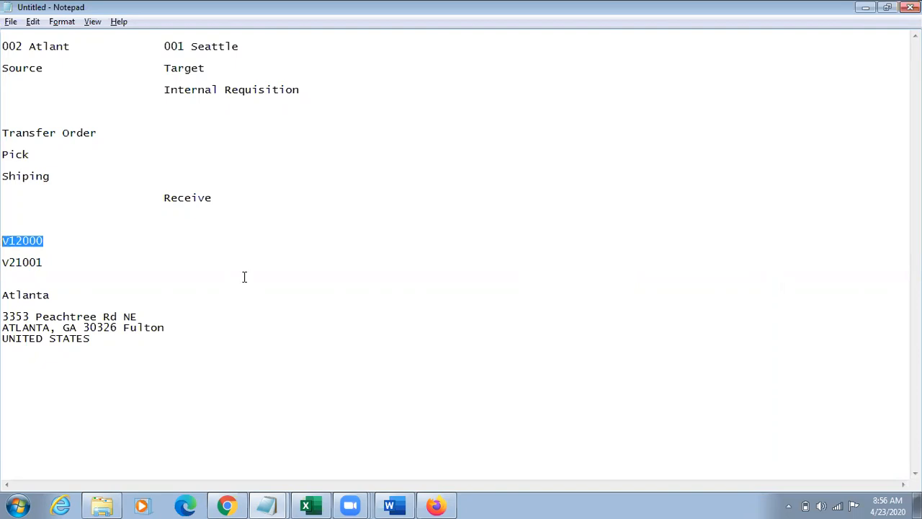
pyautogui.hotkey('alt', 'Tab')
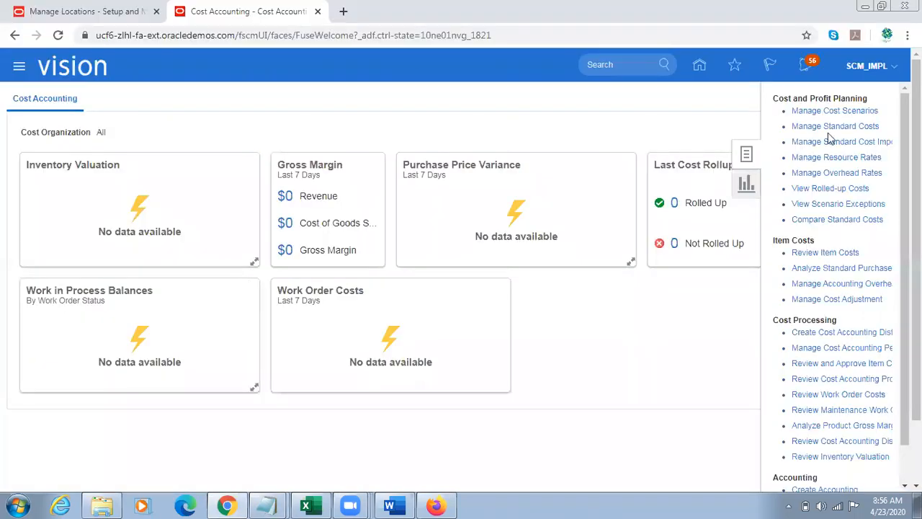
# Step: Search the standard costs for item V12000
pyautogui.click(835, 126)
pyautogui.click(227, 284)
pyautogui.write('V12000')
pyautogui.click(761, 312)
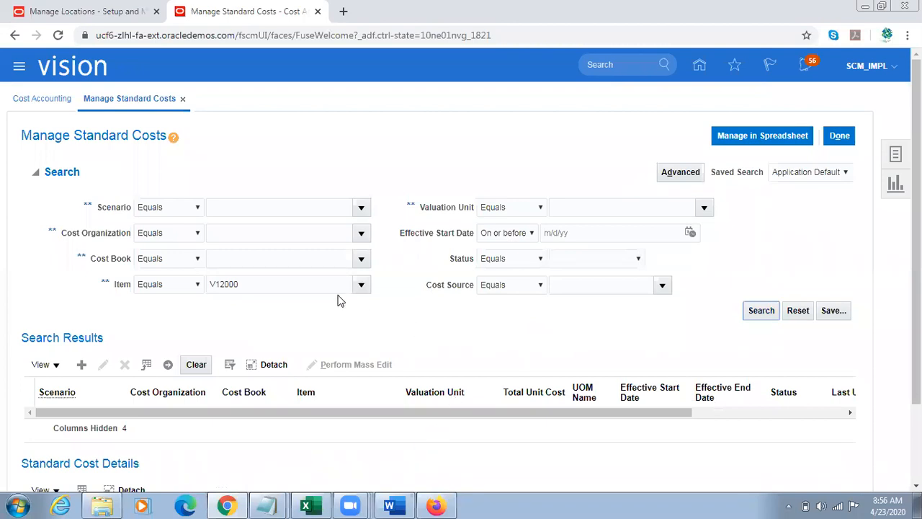
pyautogui.doubleClick(278, 284)
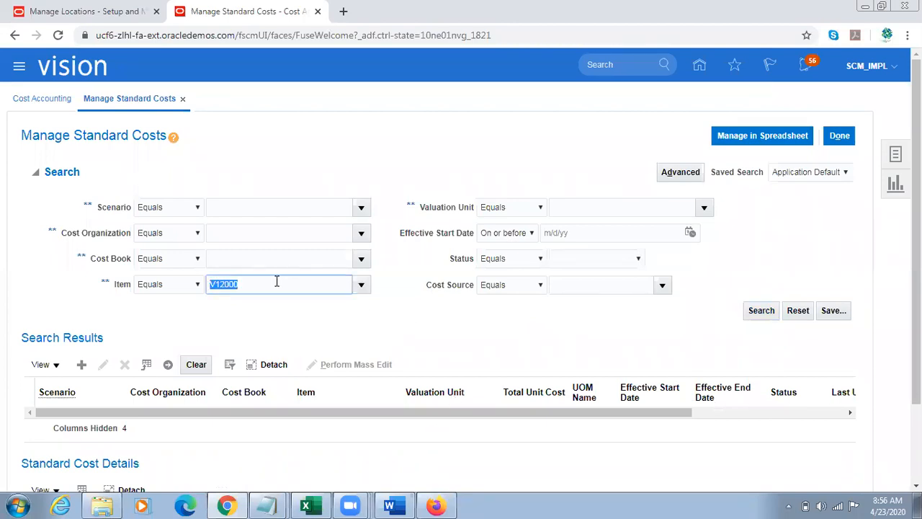
pyautogui.click(773, 314)
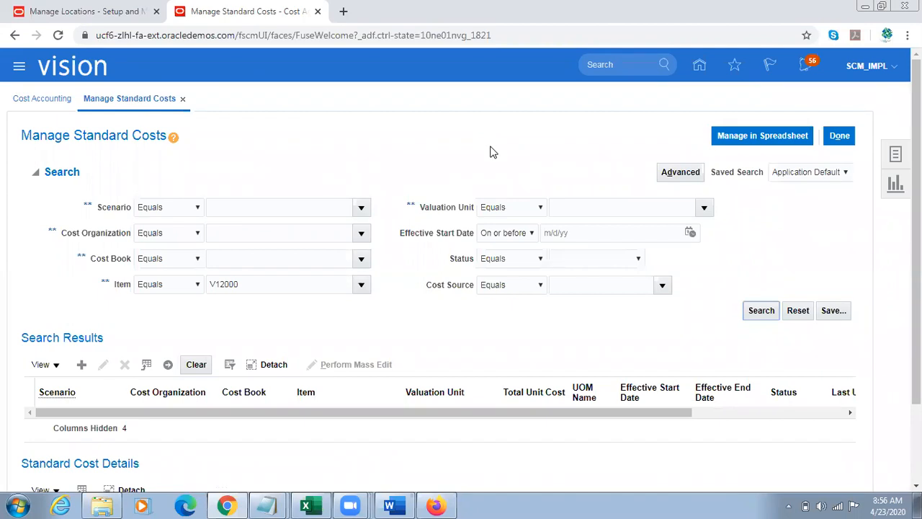
# Step: Replace the item criterion with TL Sample Item and search its standard costs
pyautogui.doubleClick(230, 288)
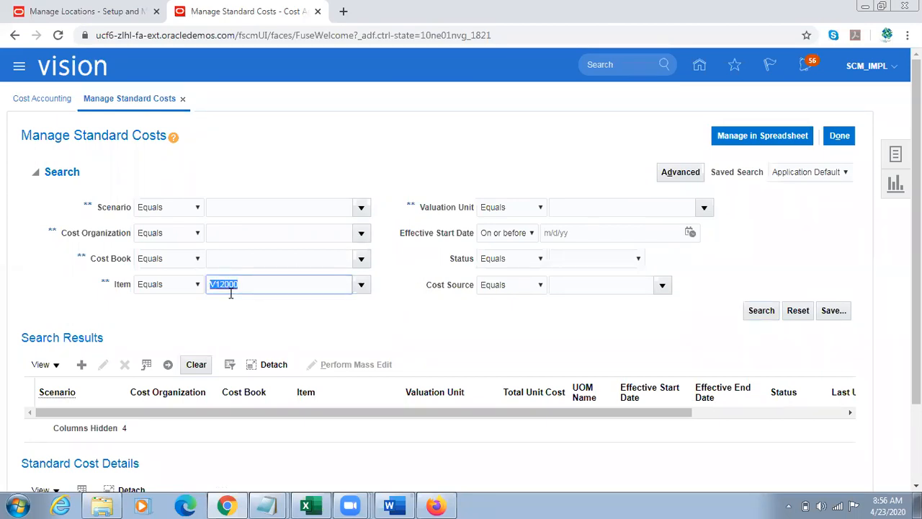
pyautogui.press('BackSpace')
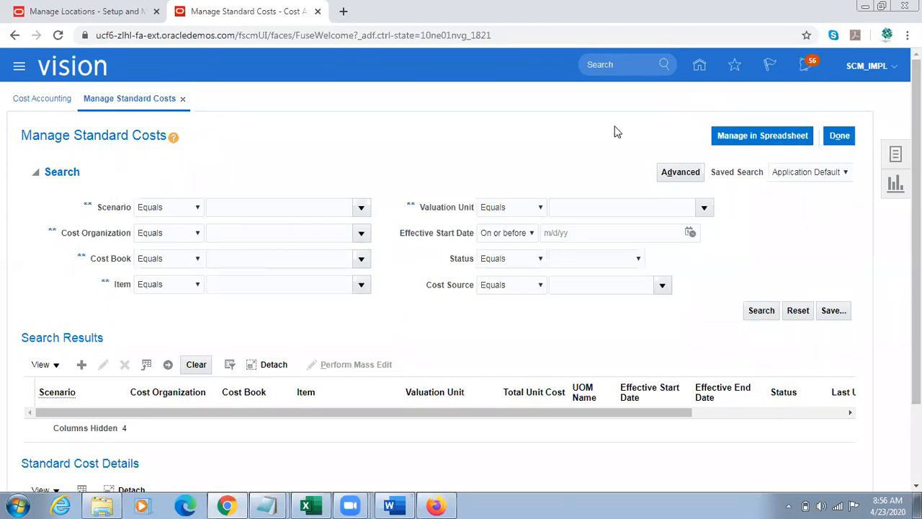
pyautogui.click(895, 154)
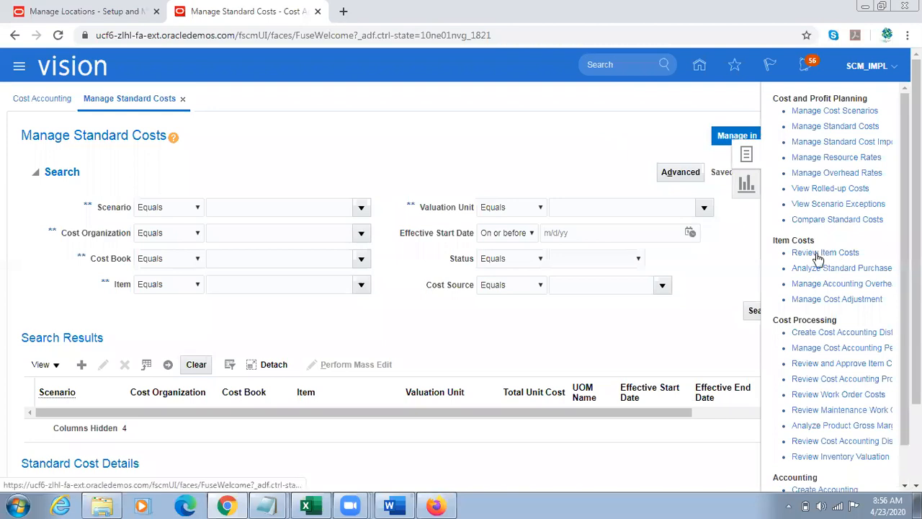
pyautogui.click(282, 292)
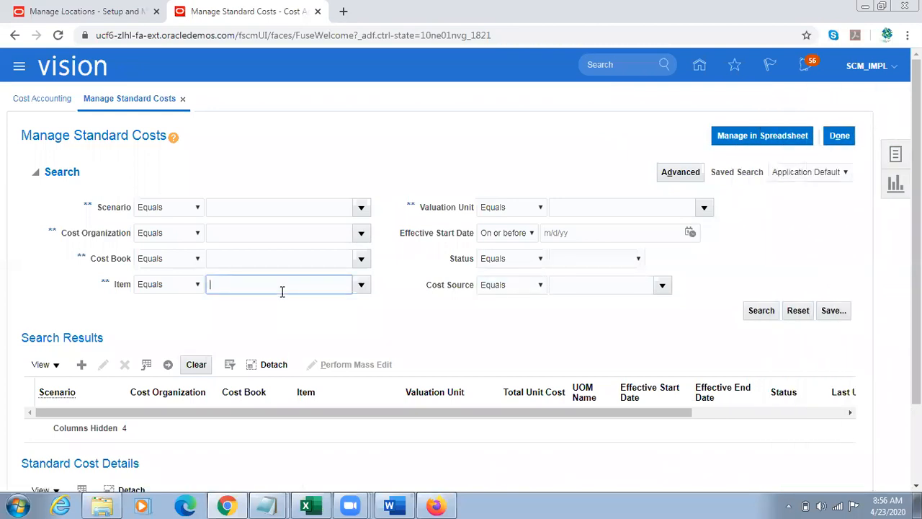
pyautogui.write('TL Sample Item')
pyautogui.press('Tab')
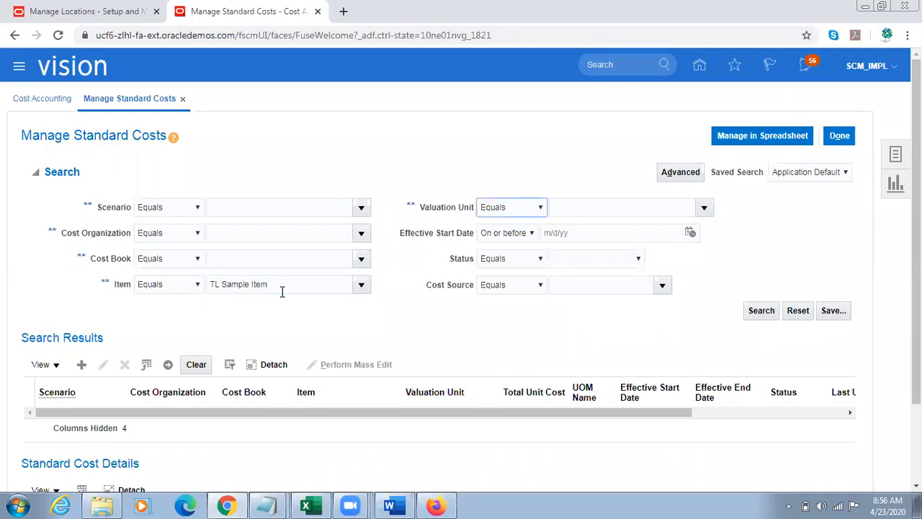
pyautogui.click(753, 310)
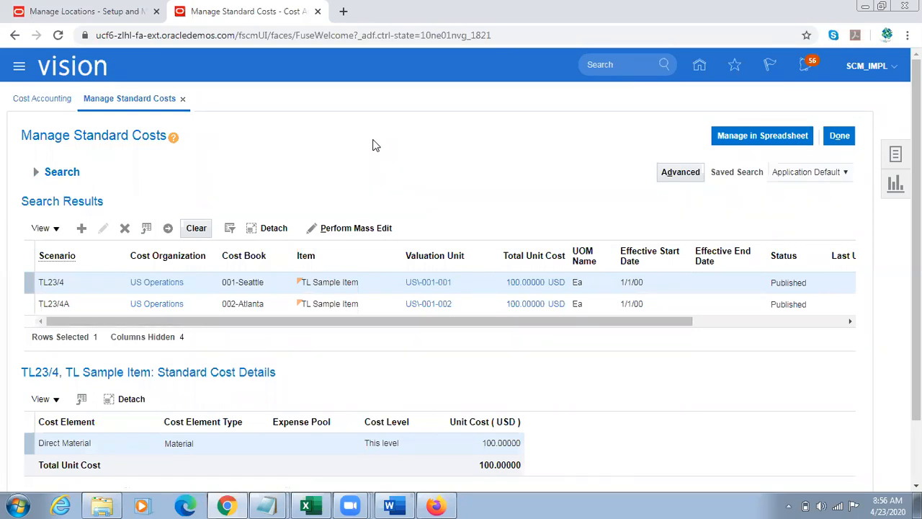
# Step: Expand the search criteria above the TL Sample Item results, review the standard costs, and close the page
pyautogui.click(44, 171)
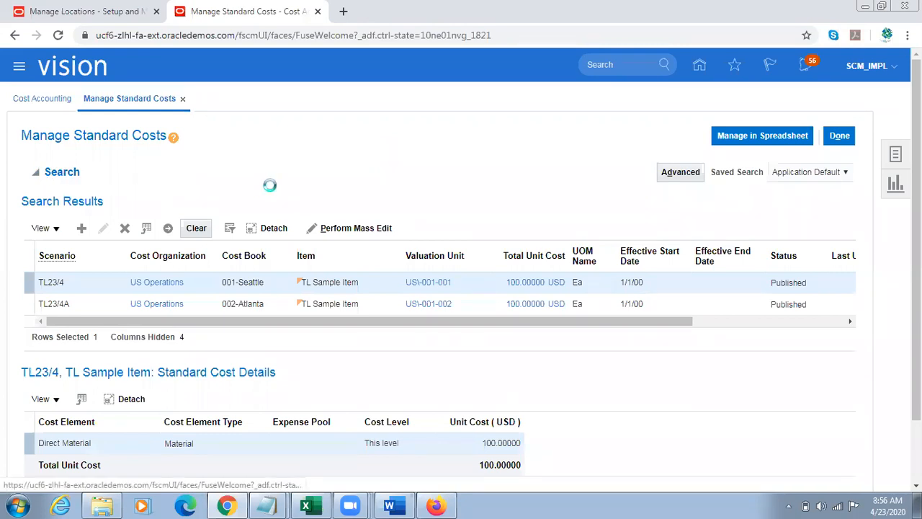
pyautogui.tripleClick(294, 285)
pyautogui.click(462, 325)
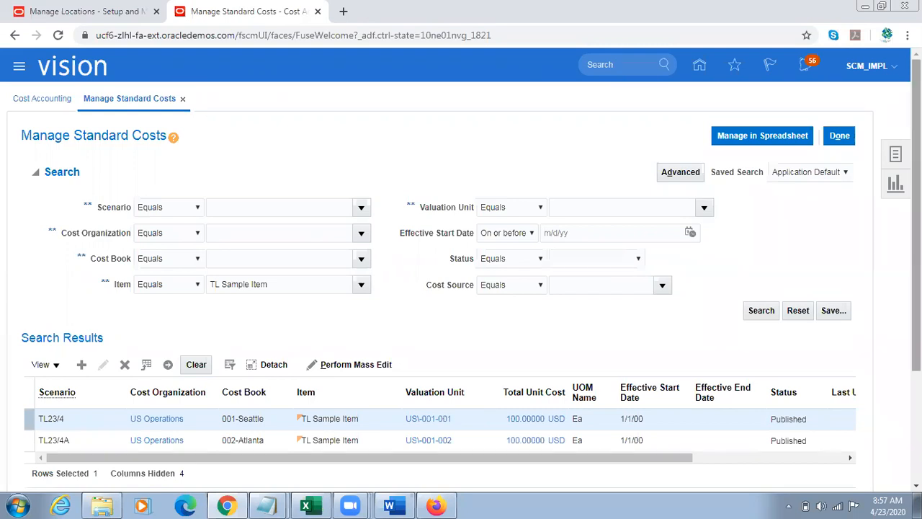
pyautogui.scroll(-1, 685, 422)
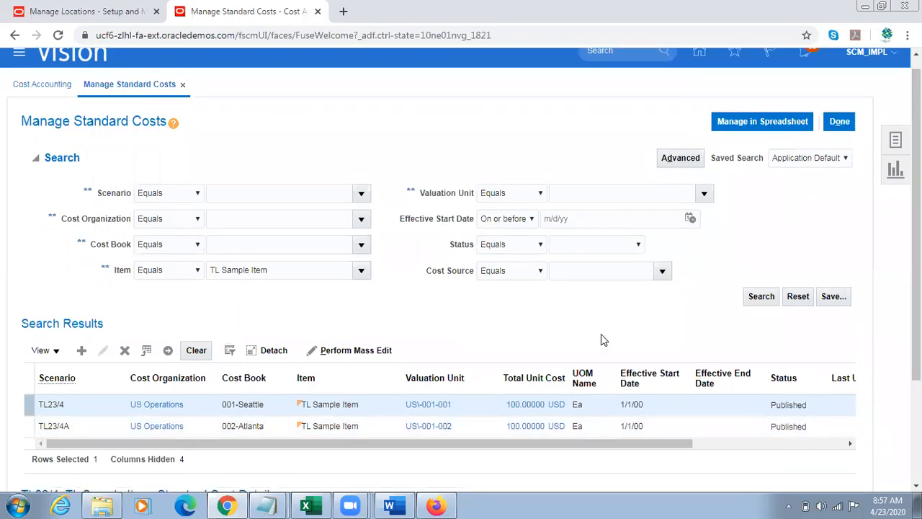
pyautogui.click(840, 121)
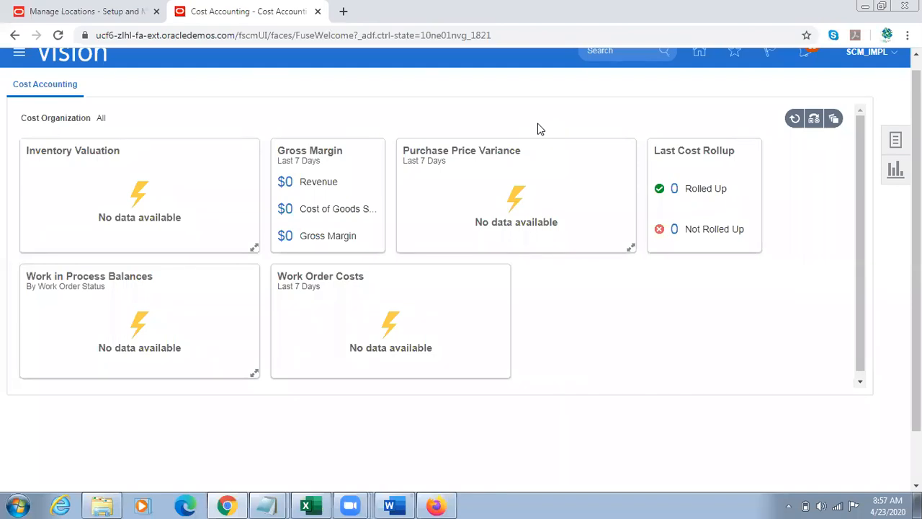
# Step: Review the Cost Accounting task list through the item costs, cost processing and accounting tasks, then hide it
pyautogui.moveTo(917, 144); pyautogui.dragTo(916, 129)
pyautogui.click(895, 155)
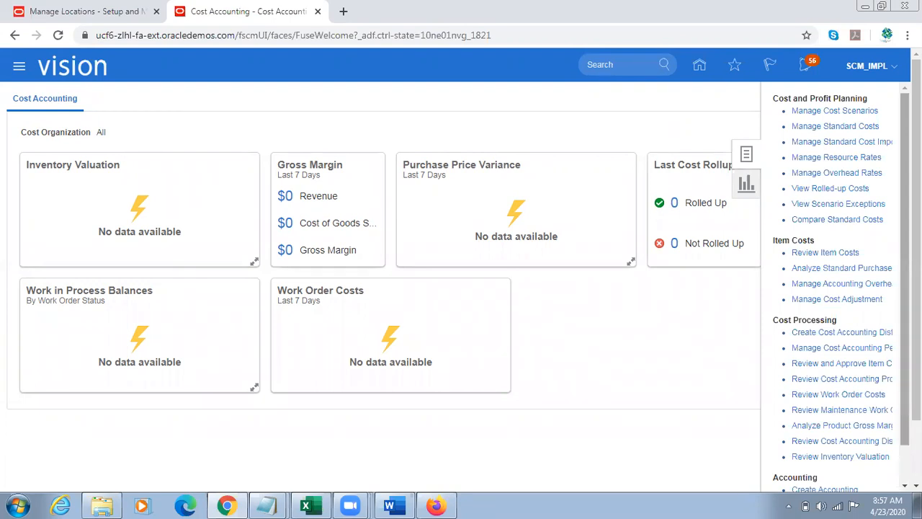
pyautogui.scroll(-1, 836, 288)
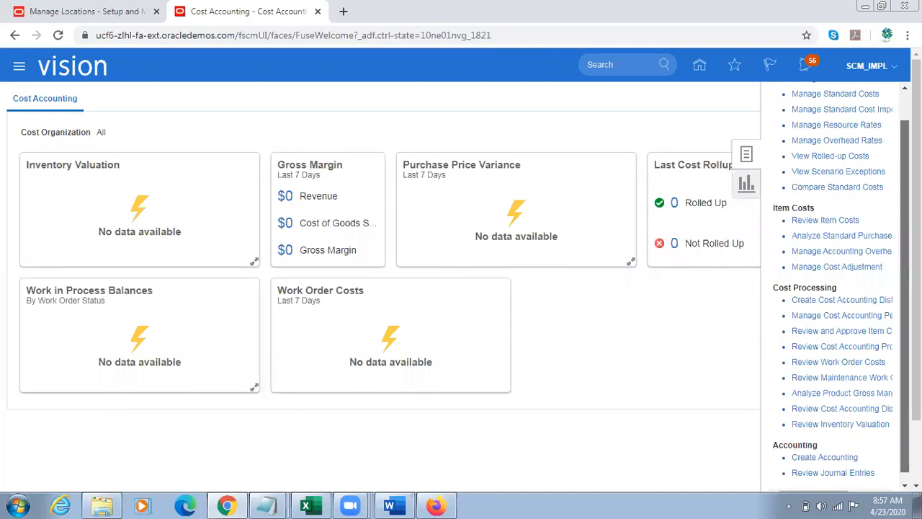
pyautogui.scroll(-1, 461, 273)
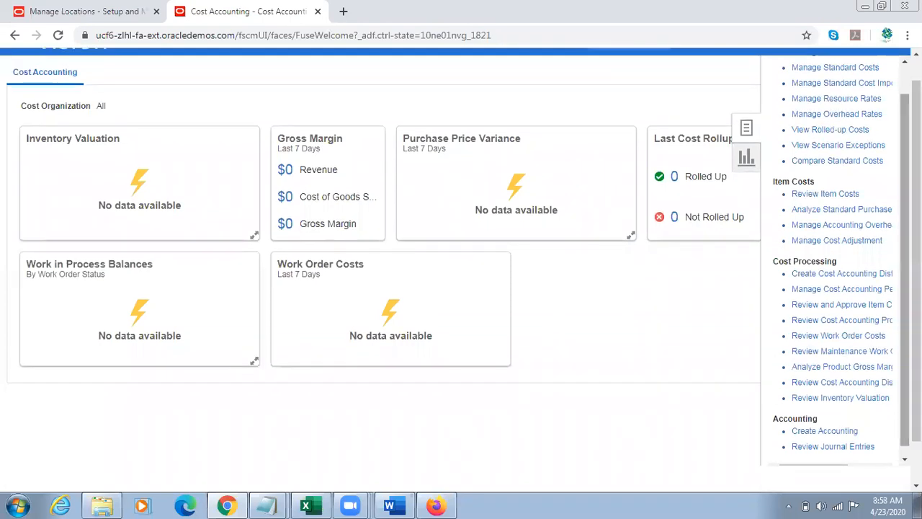
pyautogui.moveTo(905, 269); pyautogui.dragTo(905, 280)
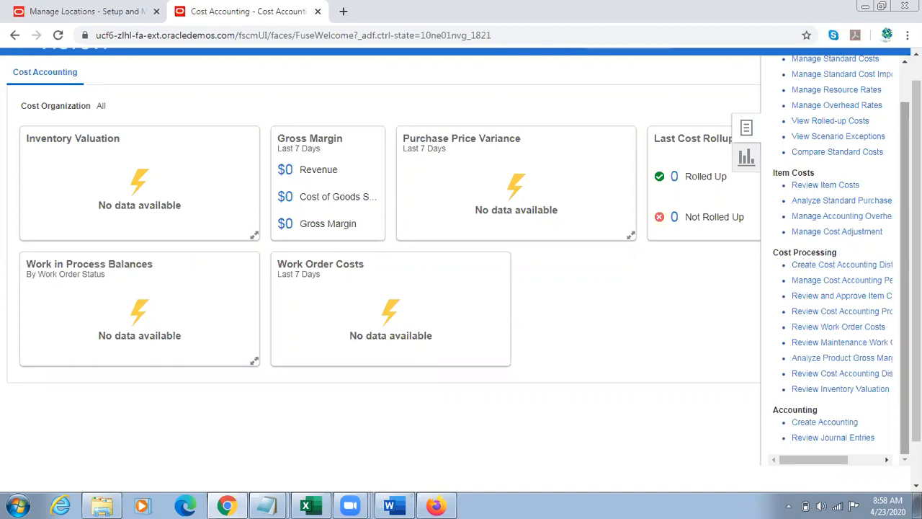
pyautogui.click(623, 91)
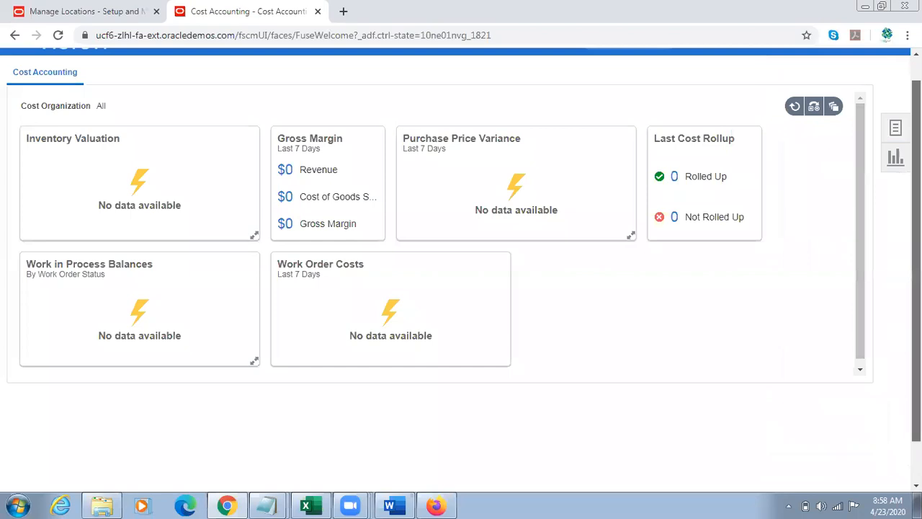
# Step: Return to the home page and open Scheduled Processes from the Tools group
pyautogui.scroll(1, 762, 83)
pyautogui.click(700, 66)
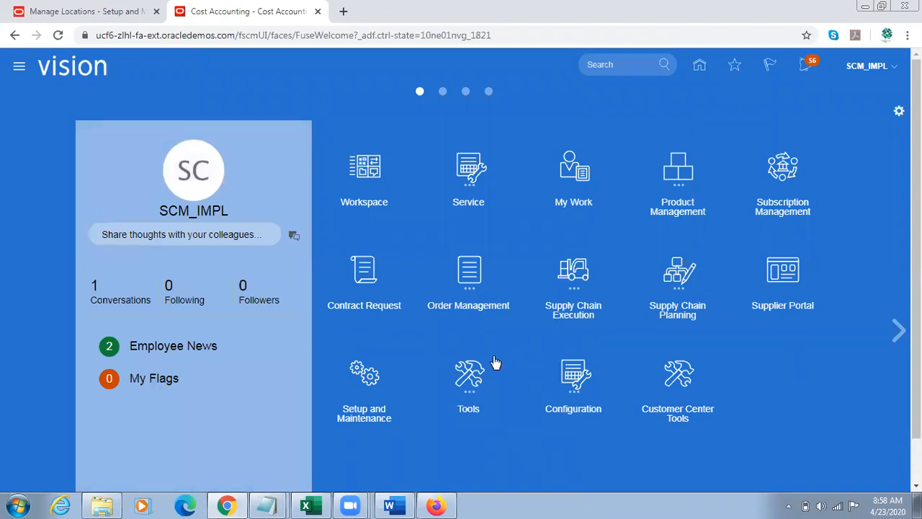
pyautogui.scroll(-1, 547, 375)
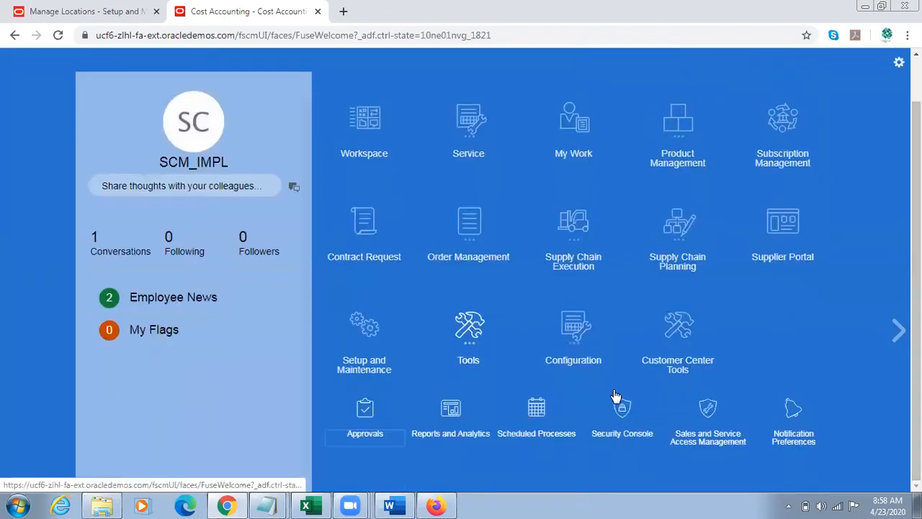
pyautogui.click(693, 362)
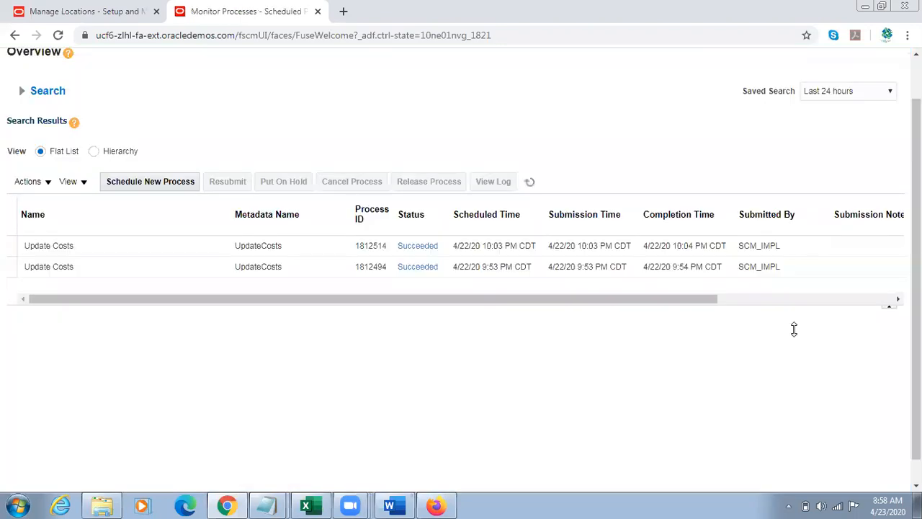
# Step: Schedule a new process, searching for Transfer%Transaction%from%Inv%Costing and choosing the Transfer Transactions from Inventory to Costing job
pyautogui.click(167, 183)
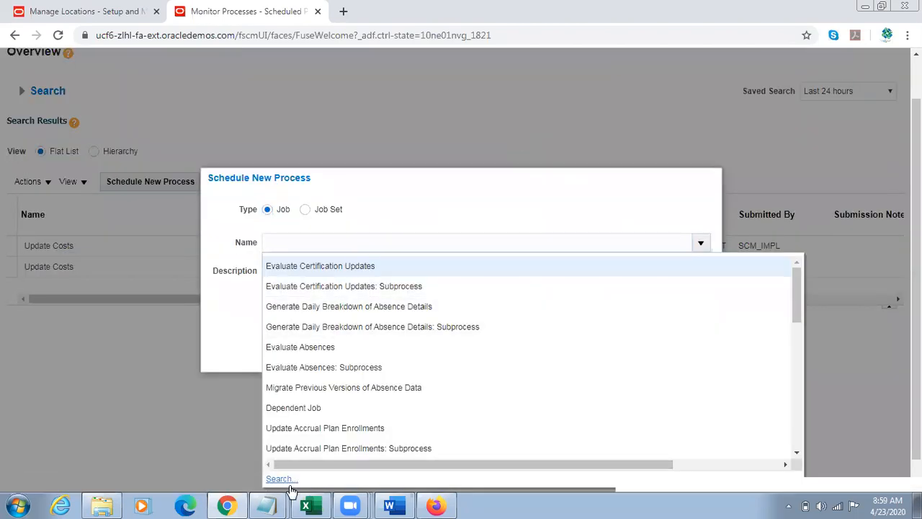
pyautogui.click(288, 481)
pyautogui.click(200, 251)
pyautogui.write('T')
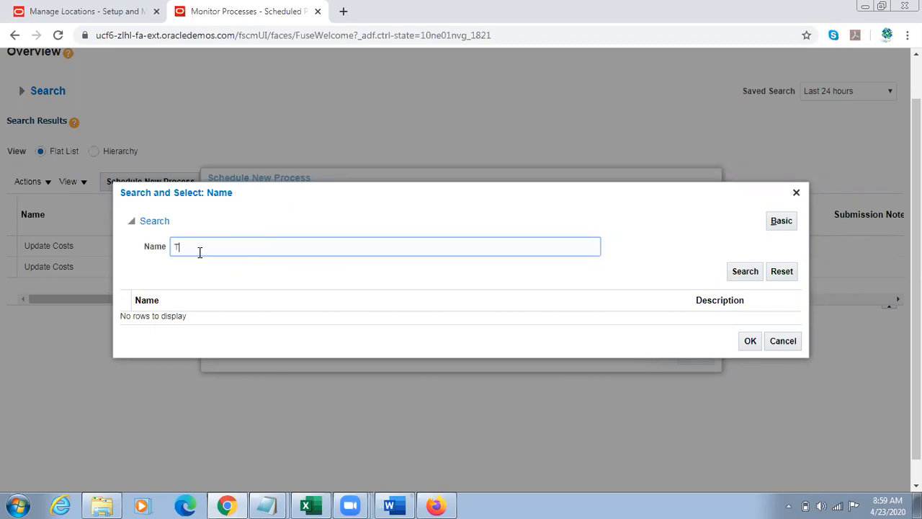
pyautogui.write('ransfer%Transaction%from%I')
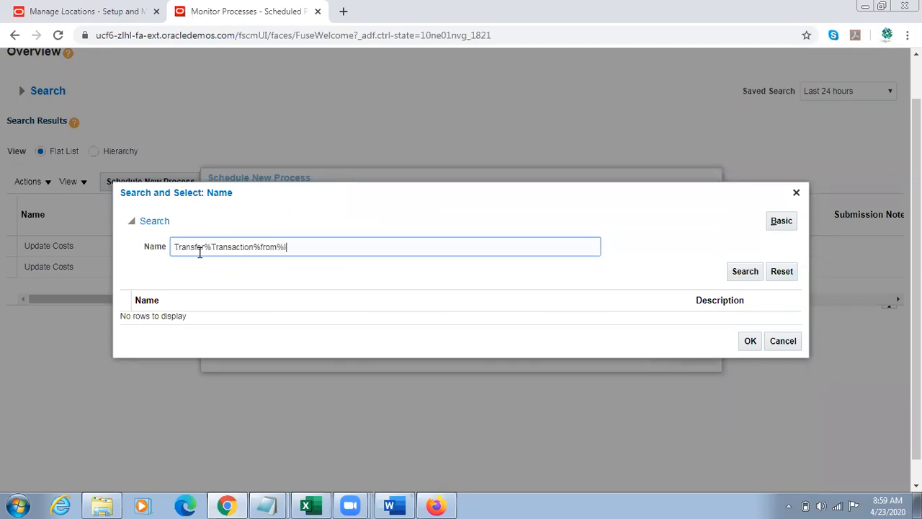
pyautogui.write('nv%Cst')
pyautogui.write('ti')
pyautogui.write('ng')
pyautogui.click(288, 315)
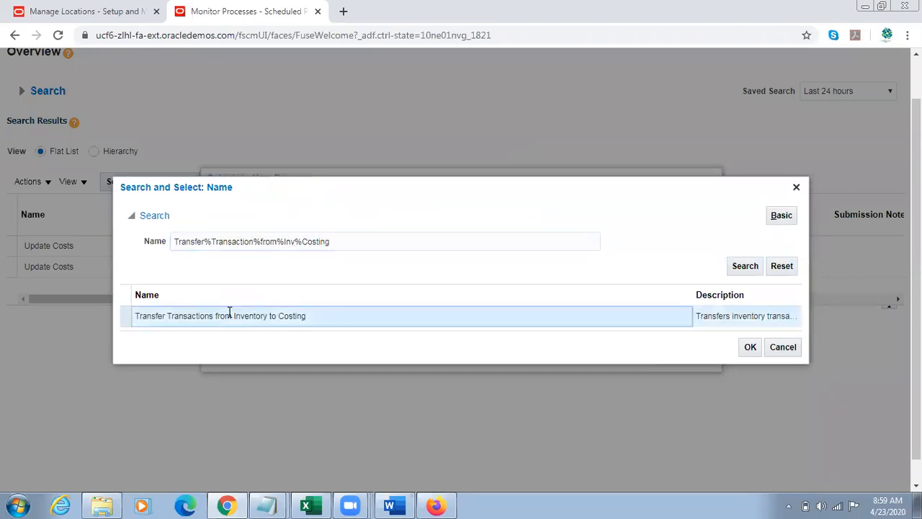
pyautogui.click(748, 349)
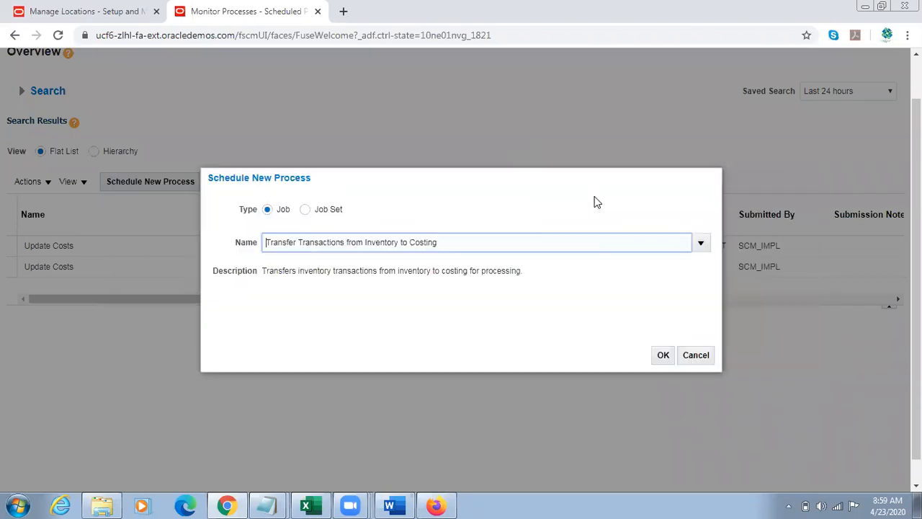
pyautogui.click(663, 358)
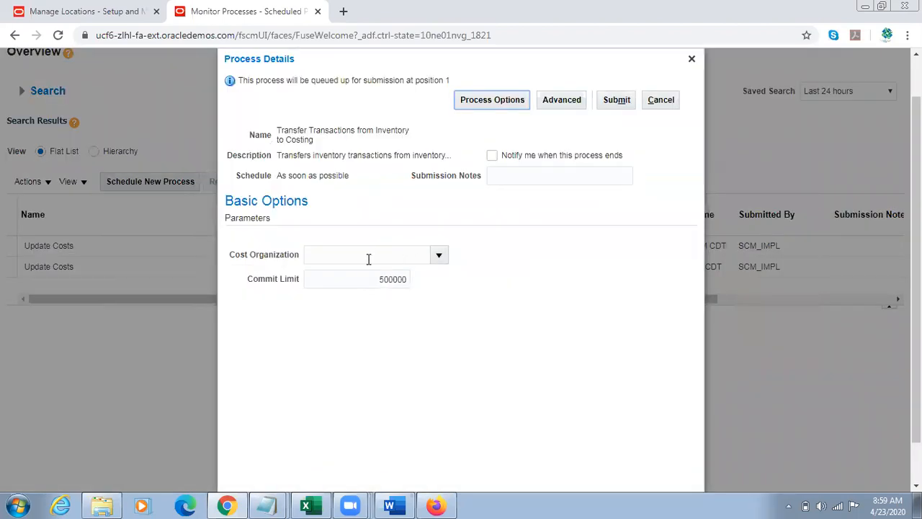
pyautogui.click(366, 256)
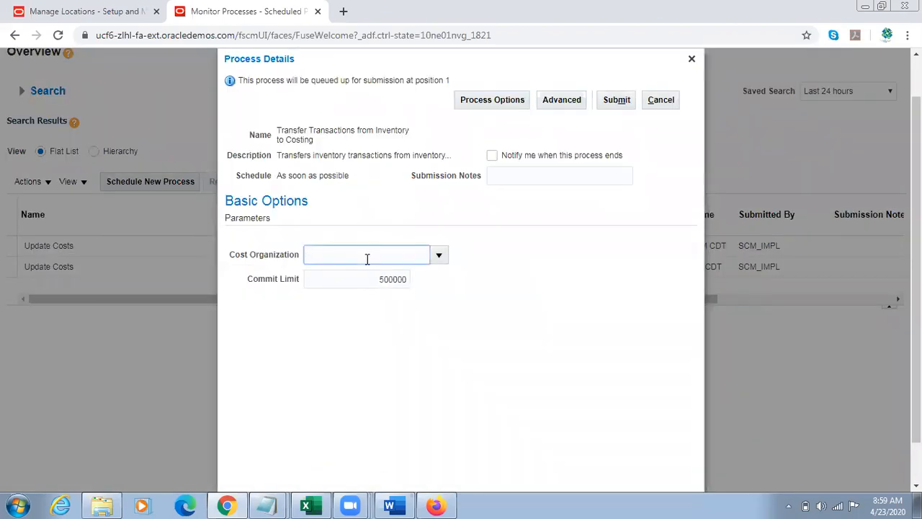
pyautogui.write('002')
pyautogui.press('Tab')
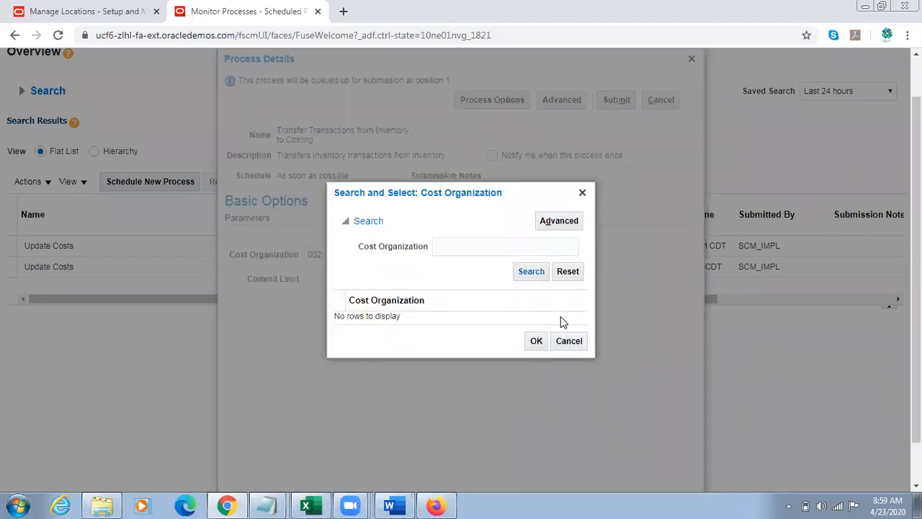
pyautogui.click(569, 342)
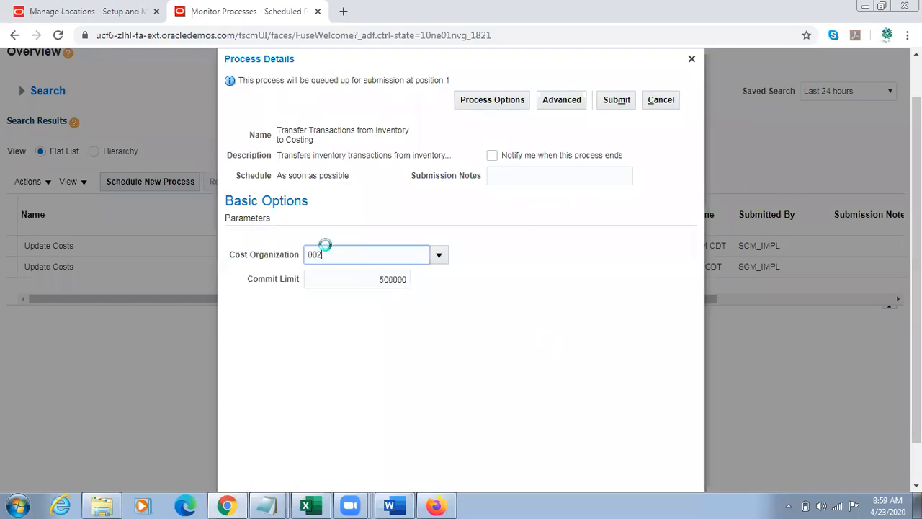
# Step: Set the cost organization to US Operations, submit the Transfer Transactions from Inventory to Costing process, and close the confirmation
pyautogui.scroll(-1, 328, 250)
pyautogui.click(341, 206)
pyautogui.doubleClick(342, 206)
pyautogui.write('US Operatoins')
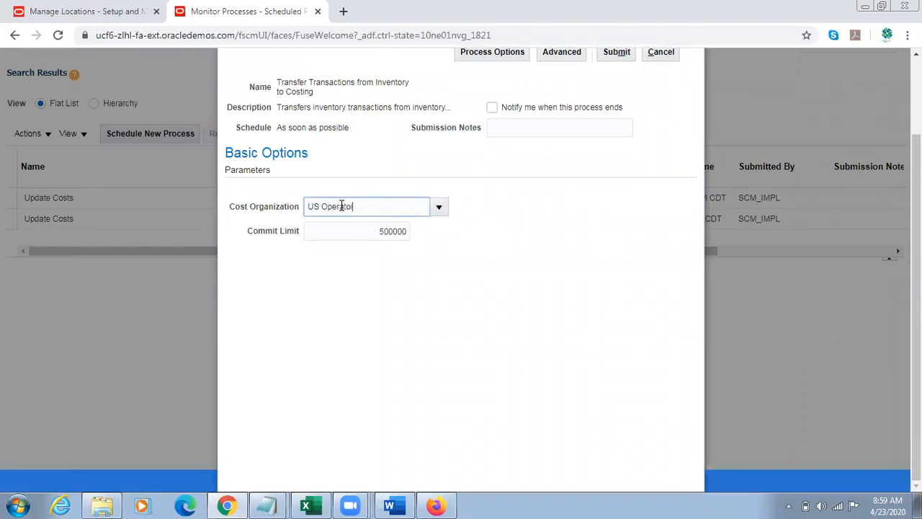
pyautogui.write('ons')
pyautogui.press('Tab')
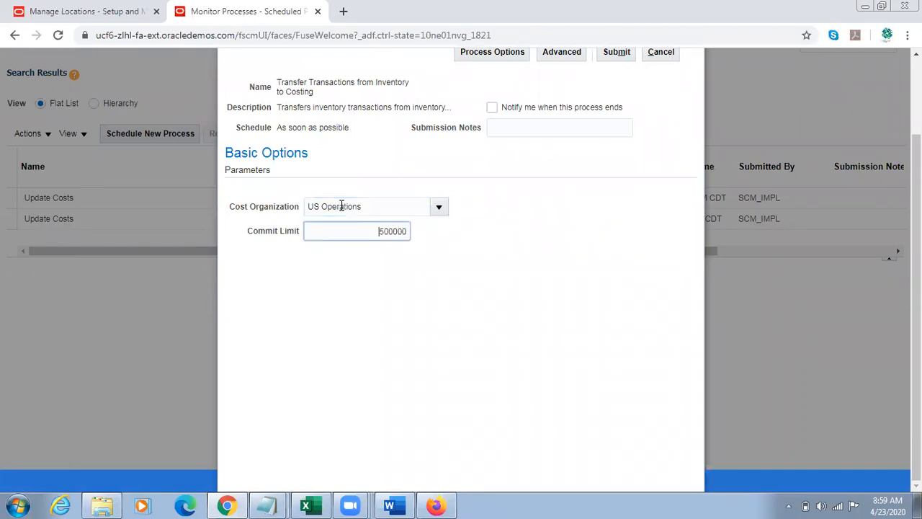
pyautogui.click(616, 51)
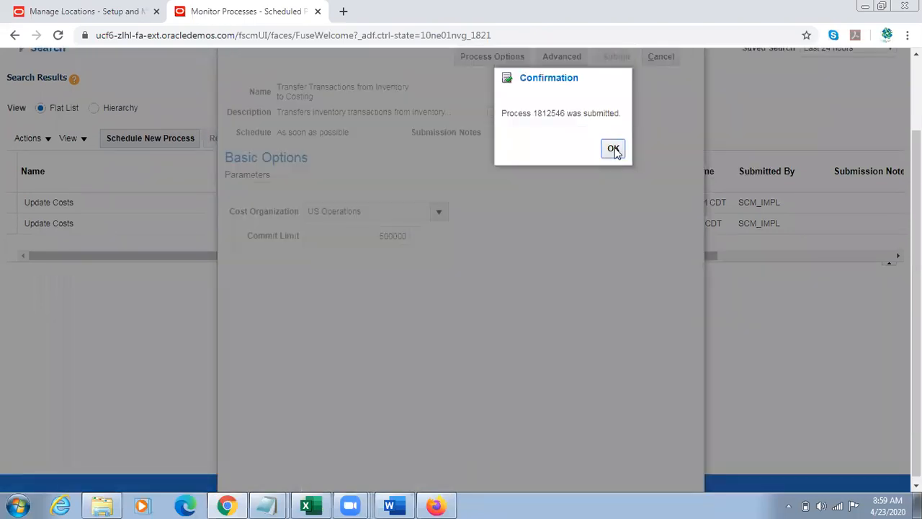
pyautogui.click(612, 149)
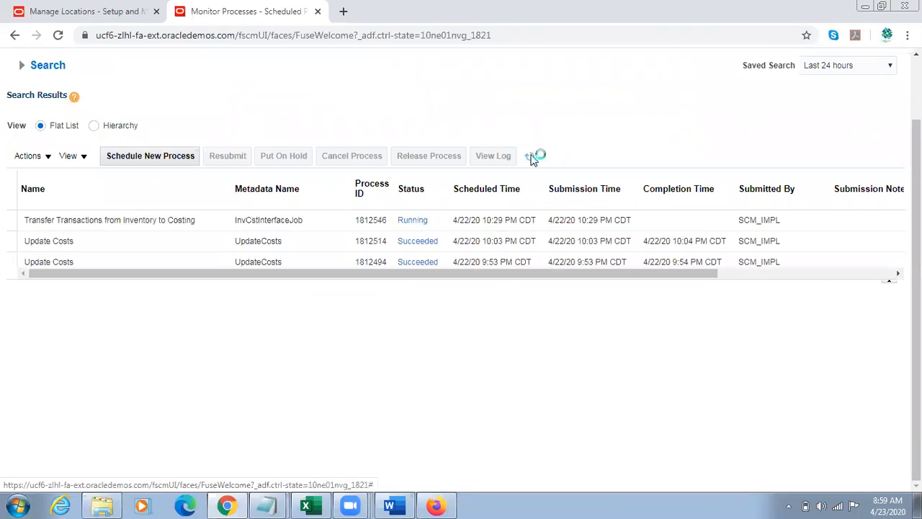
# Step: Refresh the process list repeatedly to check the Transfer Transactions from Inventory to Costing status, and return to the home page
pyautogui.click(529, 156)
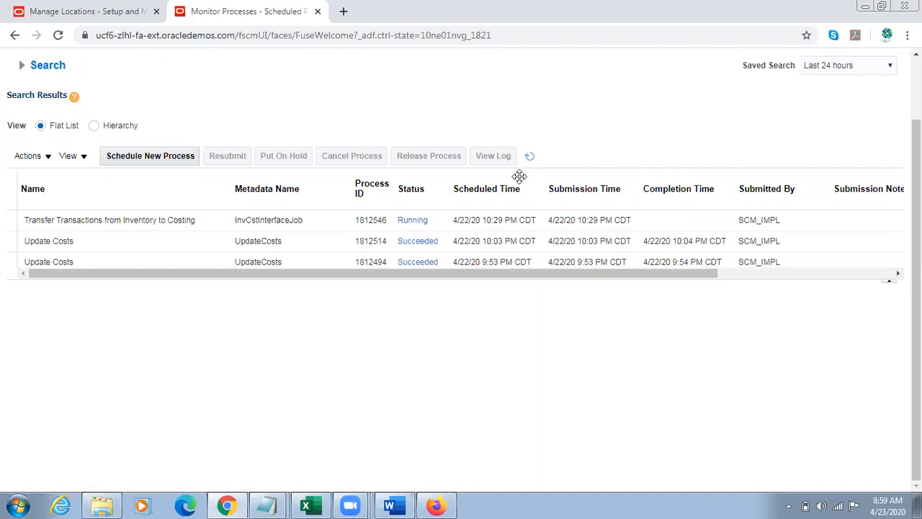
pyautogui.click(530, 158)
pyautogui.click(533, 160)
pyautogui.click(534, 160)
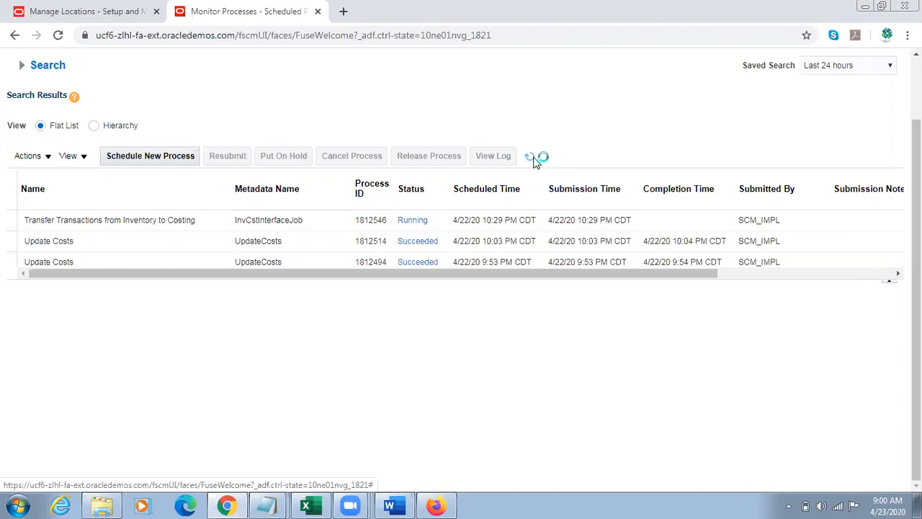
pyautogui.moveTo(917, 216); pyautogui.dragTo(916, 175)
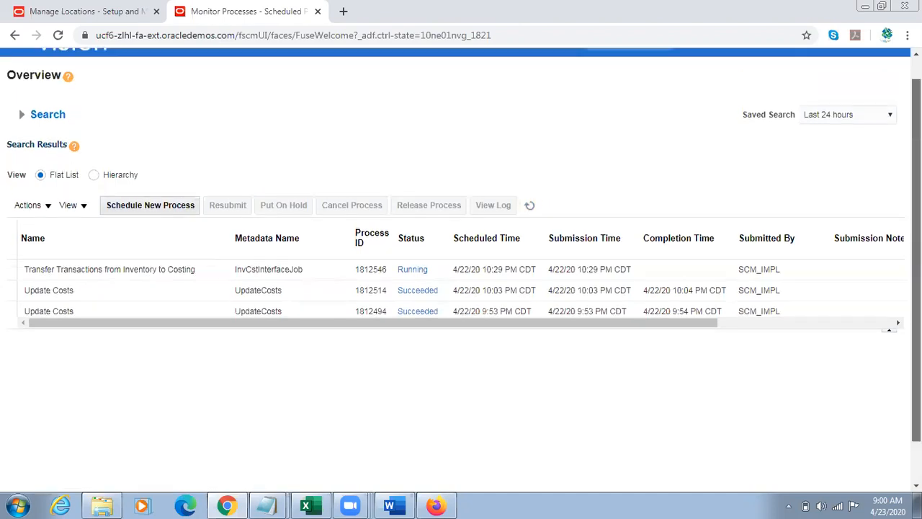
pyautogui.click(526, 208)
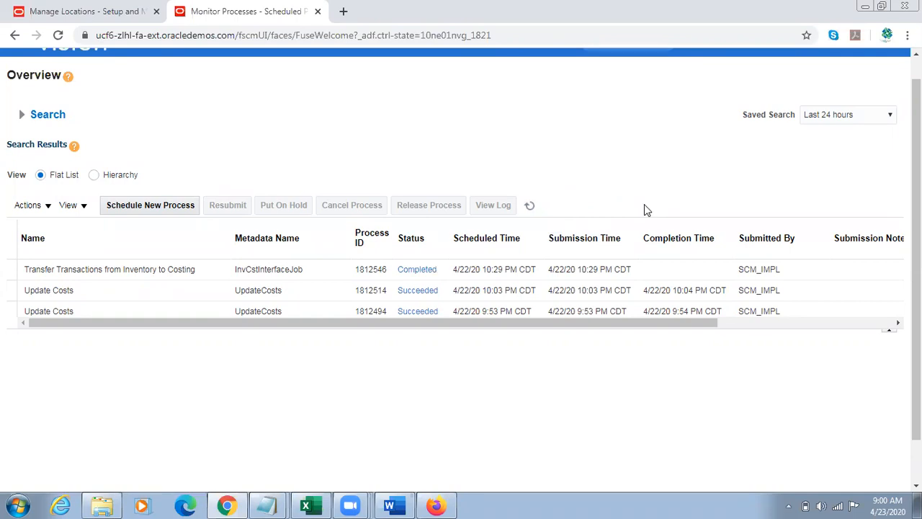
pyautogui.scroll(1, 649, 202)
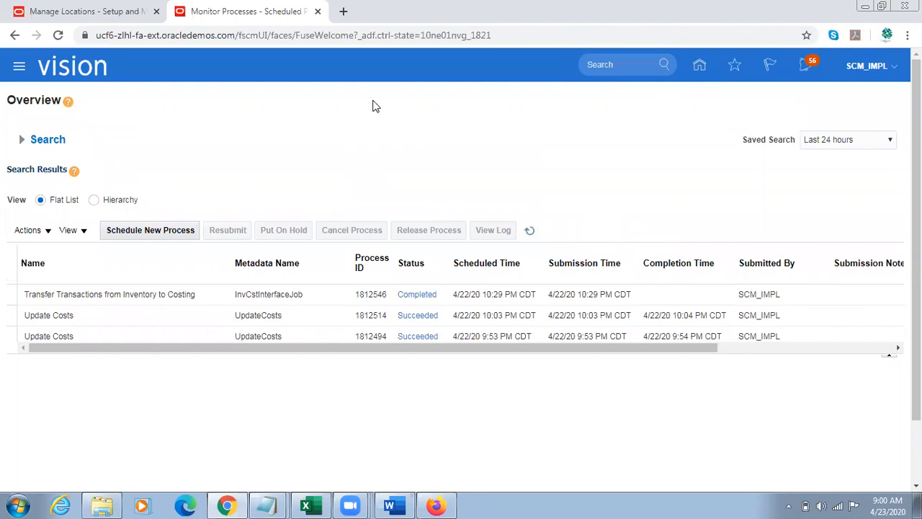
pyautogui.click(709, 63)
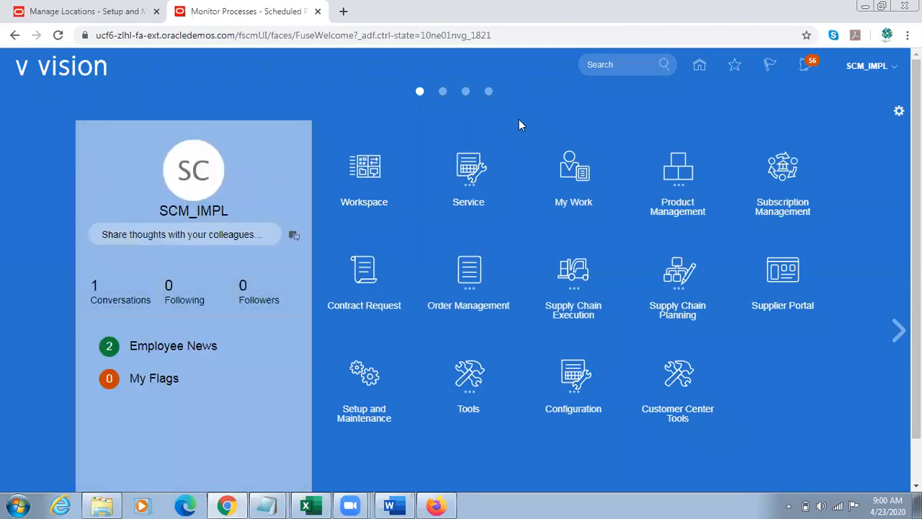
pyautogui.click(435, 505)
pyautogui.click(435, 505)
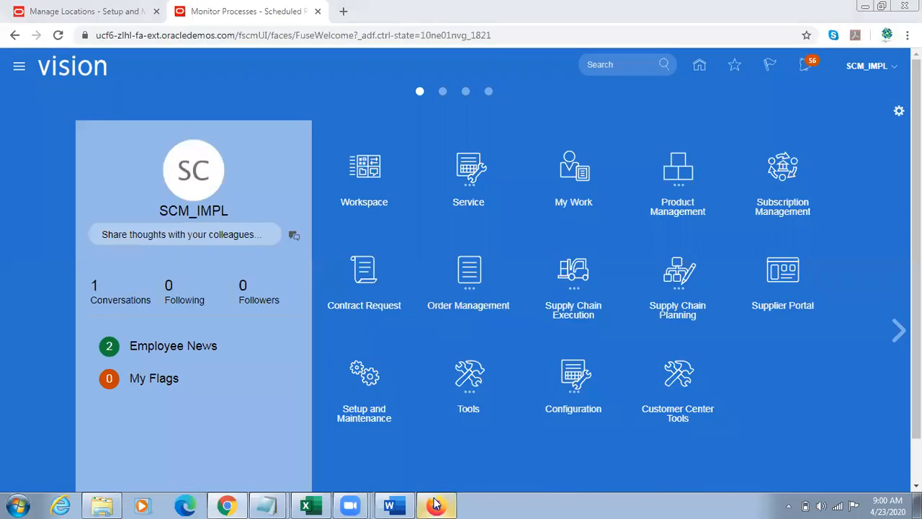
pyautogui.click(435, 505)
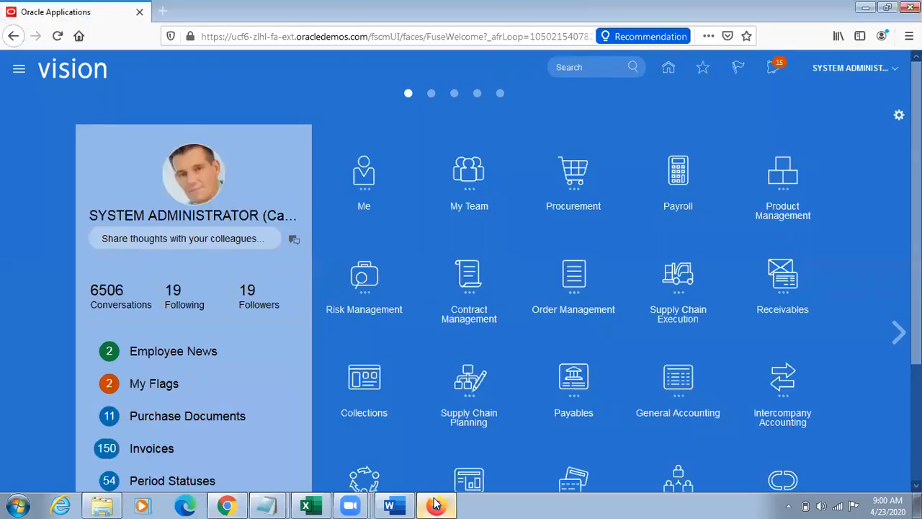
pyautogui.click(435, 505)
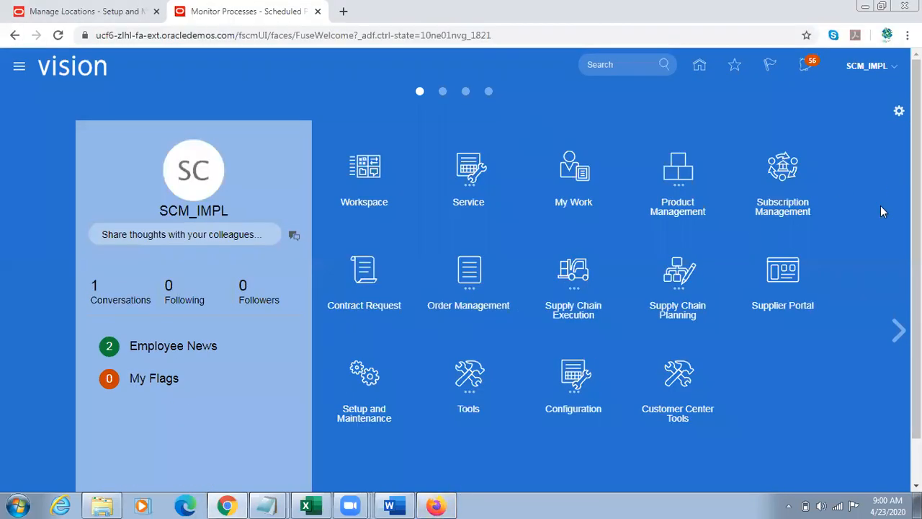
# Step: Open the Cost Accounting work area from Supply Chain Execution and start the Review Item Costs task
pyautogui.click(582, 292)
pyautogui.click(791, 371)
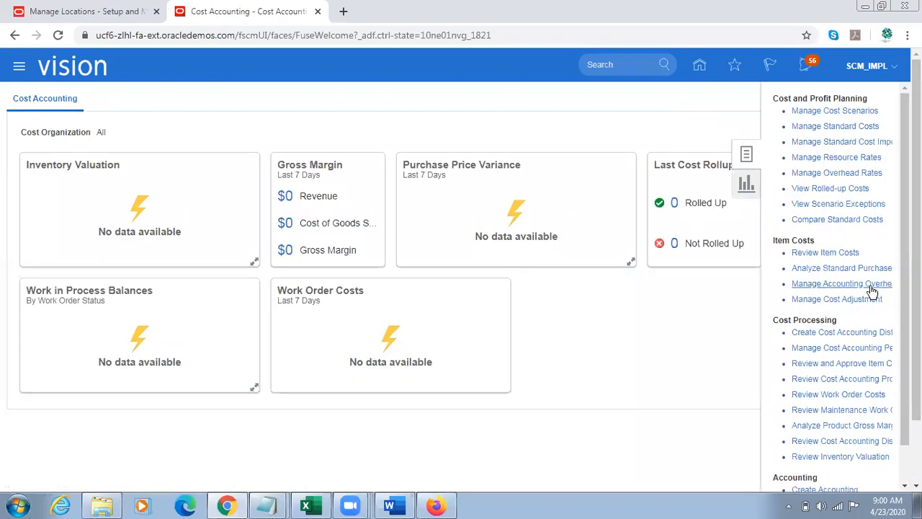
pyautogui.click(826, 253)
# Step: Search the item costs for the item TL Sample Item
pyautogui.click(242, 263)
pyautogui.write('TL Sample')
pyautogui.write('Item')
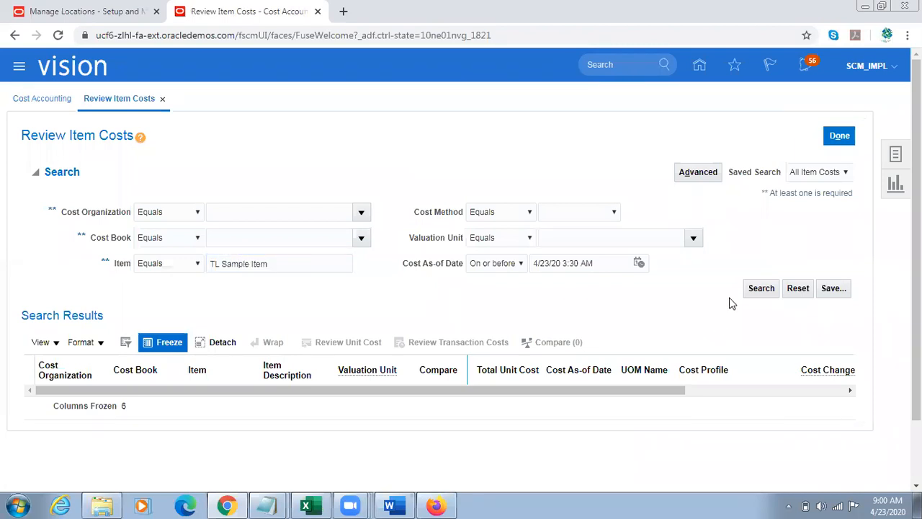
pyautogui.click(761, 288)
# Step: Set the cost as-of date to 4/22/20 3:30 AM and repeat the item cost search
pyautogui.click(639, 266)
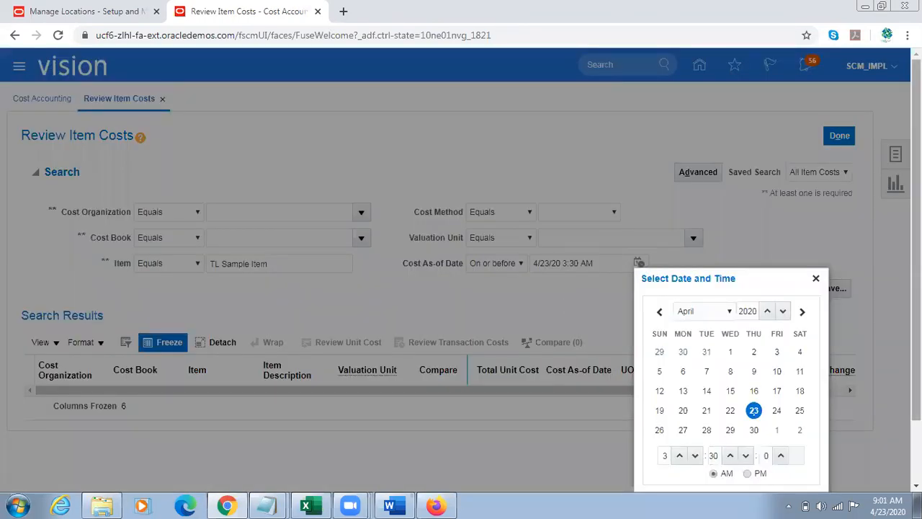
pyautogui.scroll(-1, 894, 300)
pyautogui.click(730, 352)
pyautogui.click(770, 443)
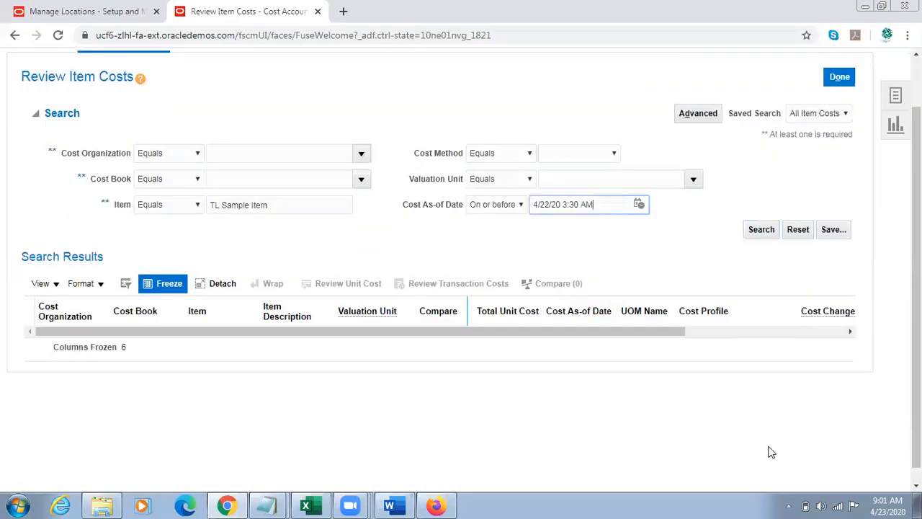
pyautogui.click(759, 230)
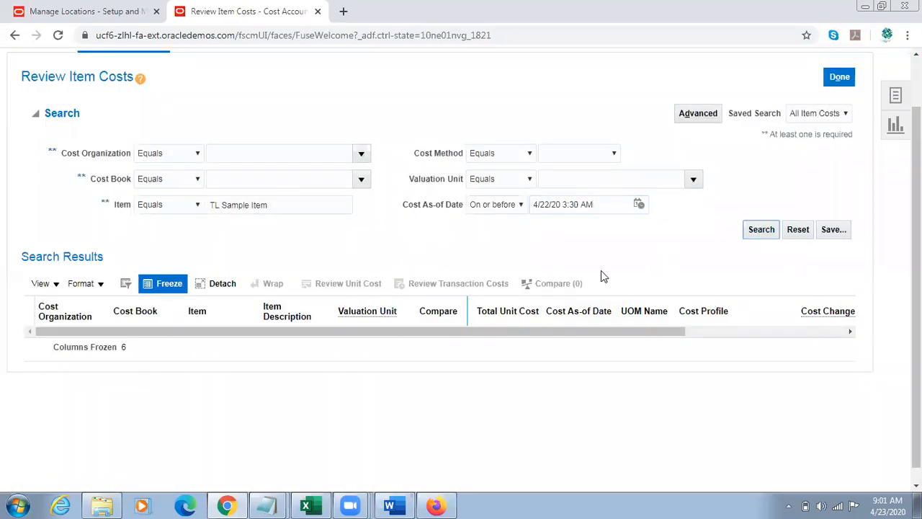
# Step: Open the Create Cost Accounting Distributions task and search for all run controls without entering a name
pyautogui.scroll(1, 889, 198)
pyautogui.click(896, 153)
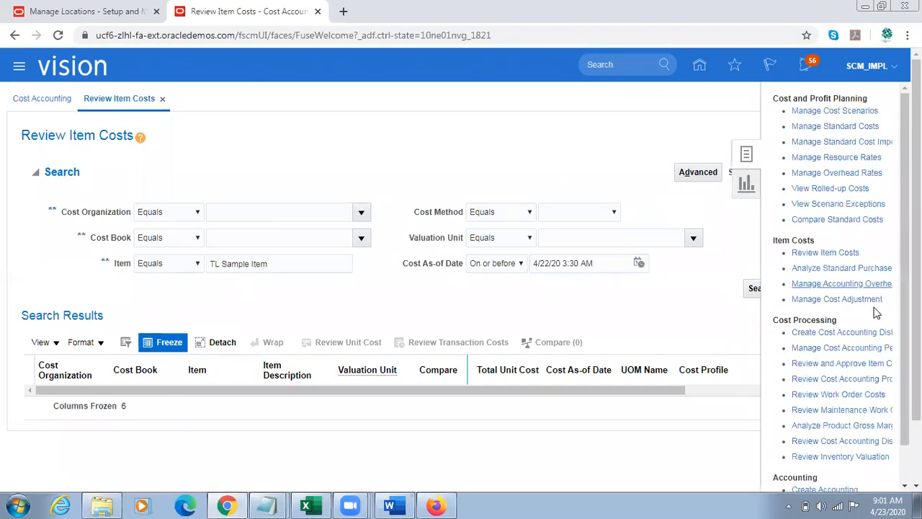
pyautogui.click(832, 335)
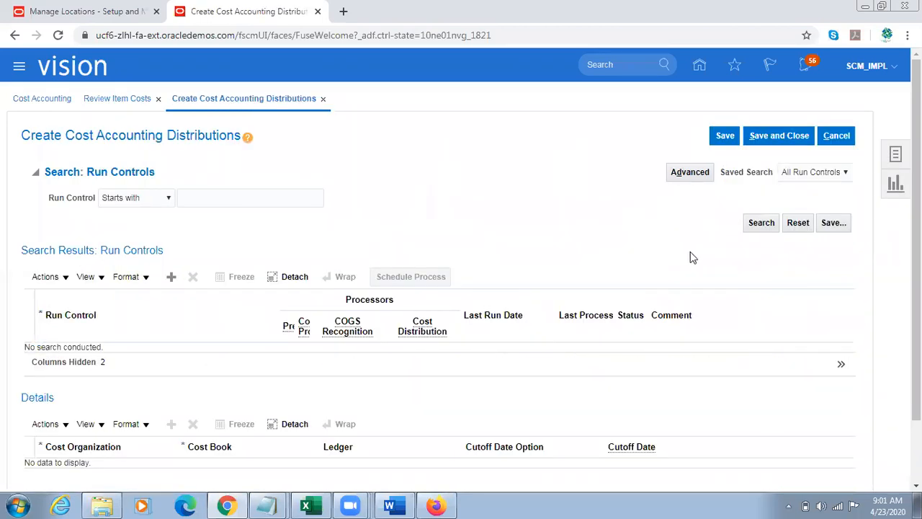
pyautogui.click(760, 223)
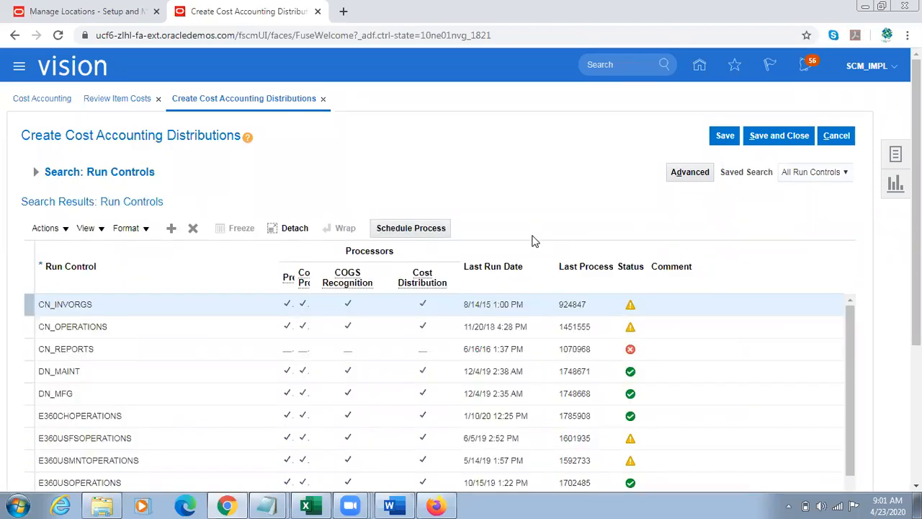
# Step: Select the US_OPERATIONS run control in the search results and schedule its cost accounting distribution process
pyautogui.scroll(-2, 917, 267)
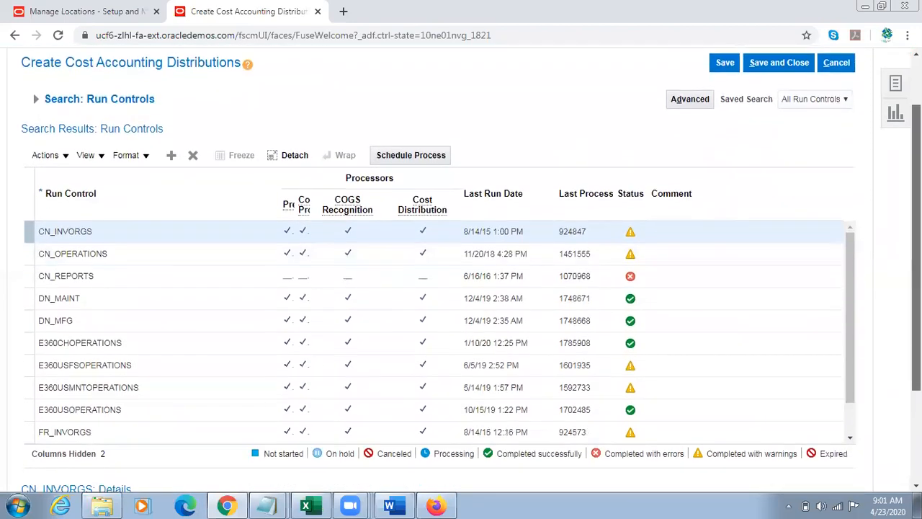
pyautogui.scroll(-2, 461, 269)
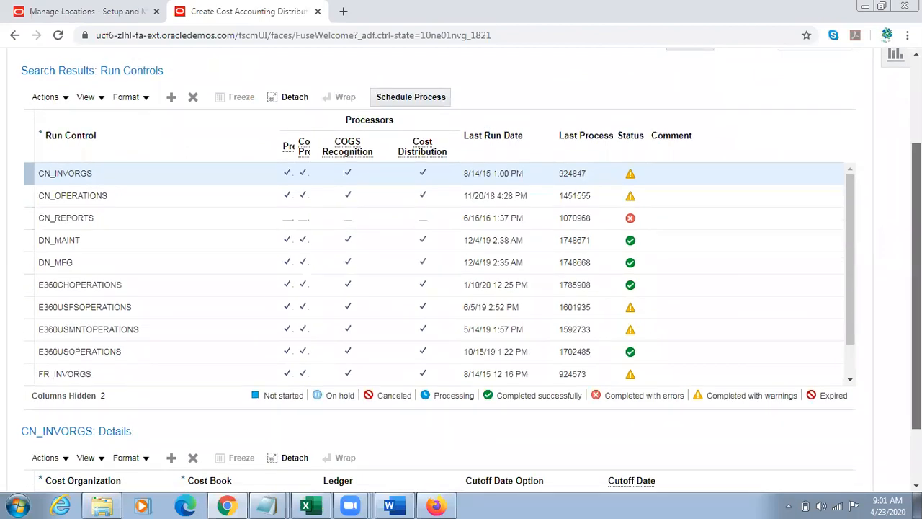
pyautogui.scroll(3, 389, 157)
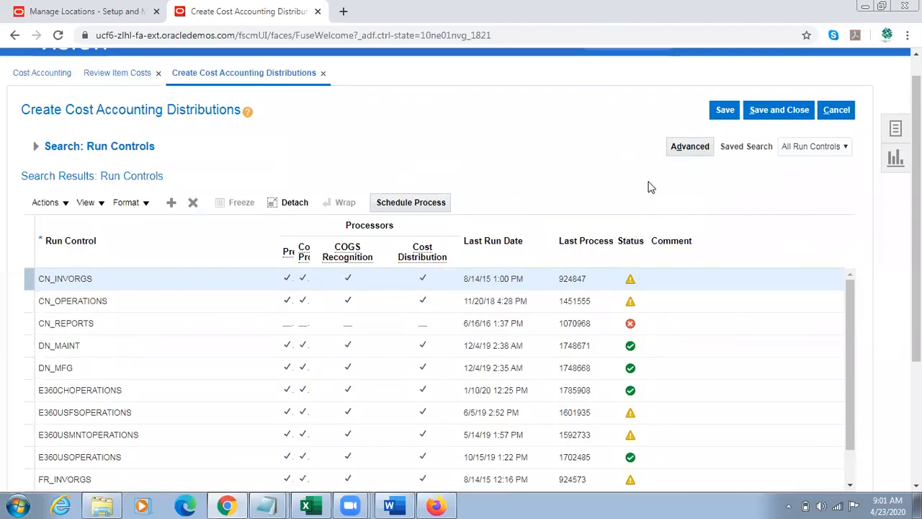
pyautogui.scroll(-3, 864, 291)
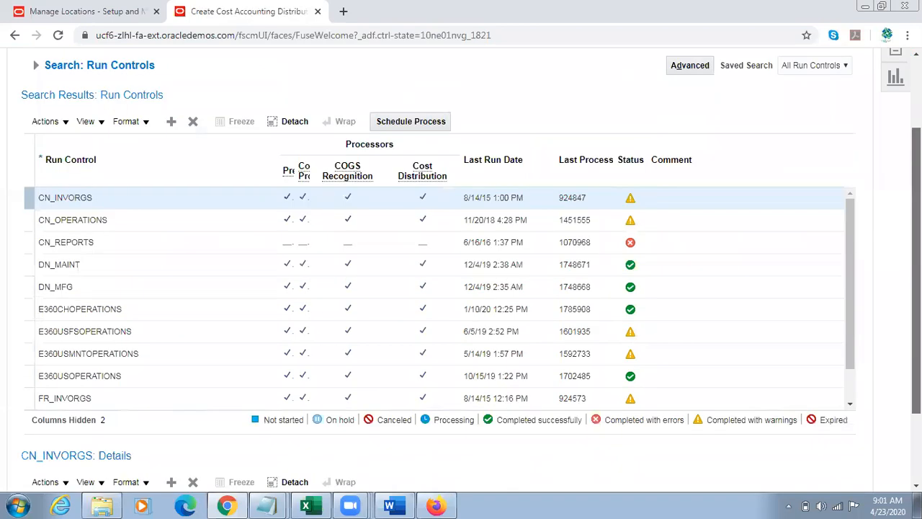
pyautogui.click(850, 258)
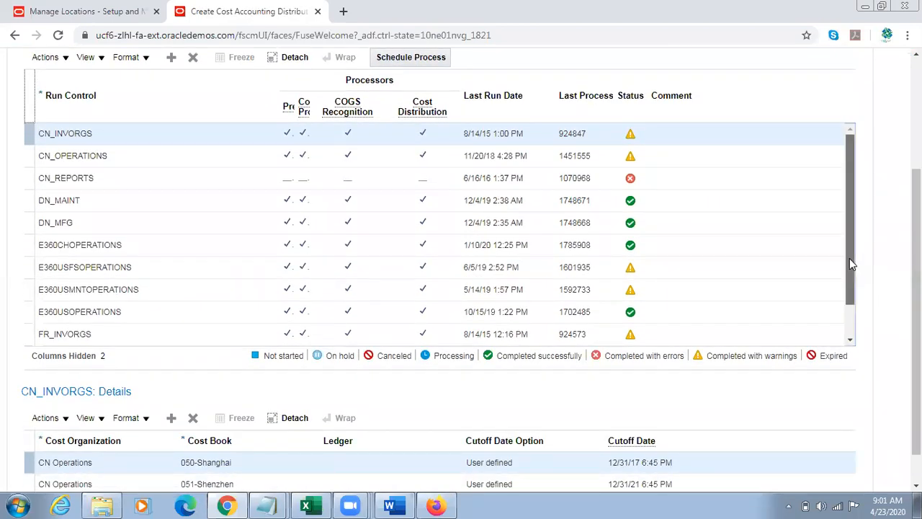
pyautogui.scroll(-1, 850, 258)
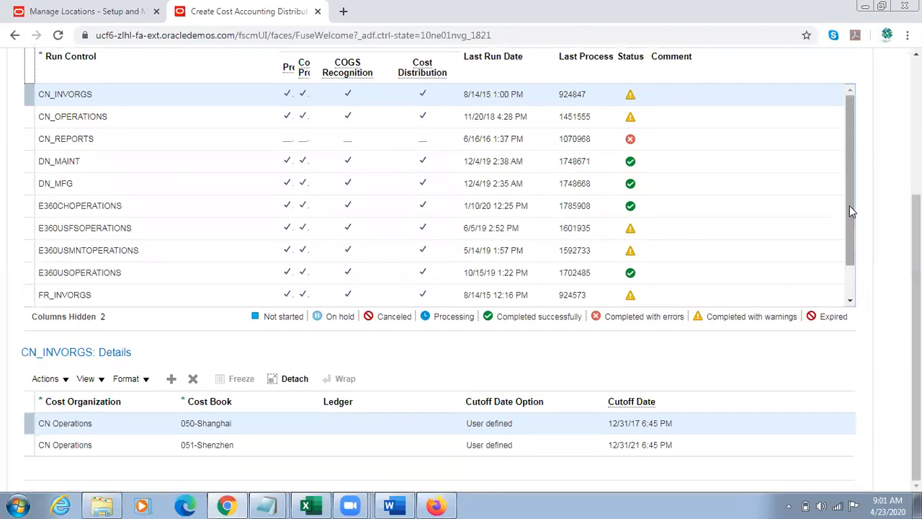
pyautogui.moveTo(849, 206); pyautogui.dragTo(850, 216)
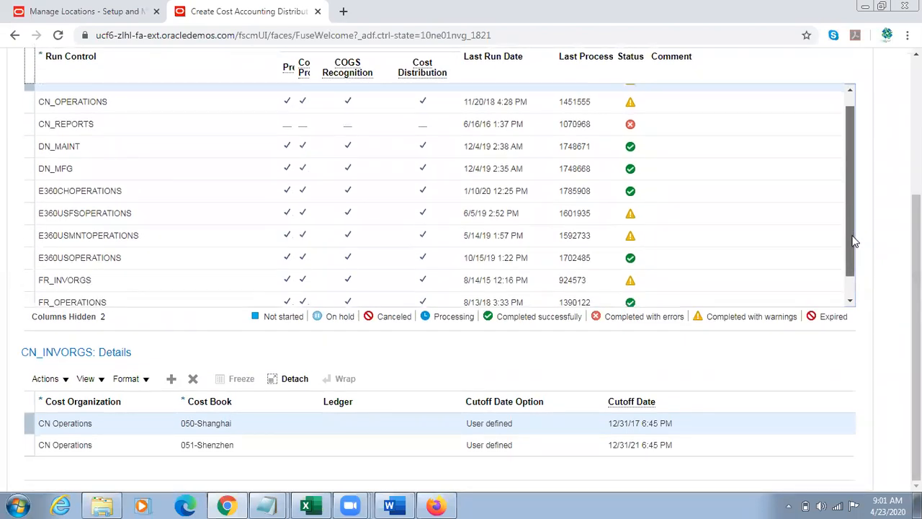
pyautogui.scroll(-1, 853, 243)
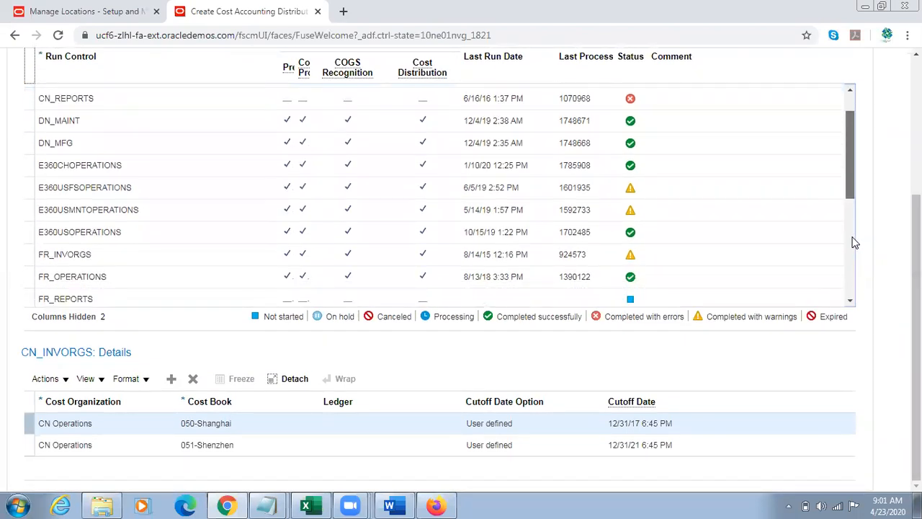
pyautogui.moveTo(851, 177); pyautogui.dragTo(853, 270)
pyautogui.click(116, 277)
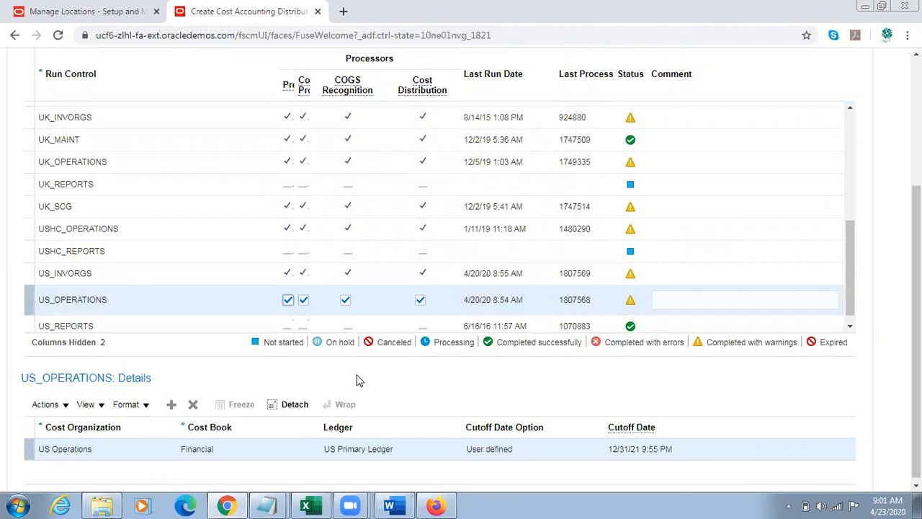
pyautogui.scroll(3, 784, 278)
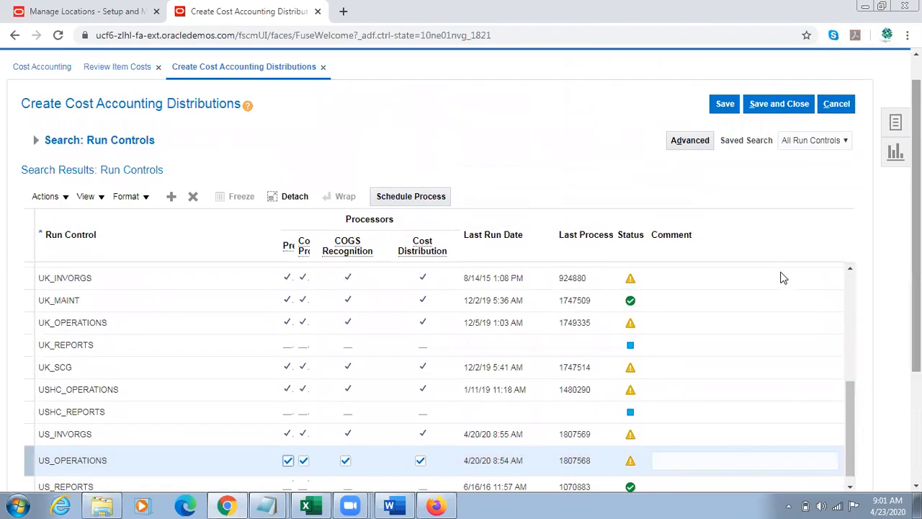
pyautogui.click(431, 196)
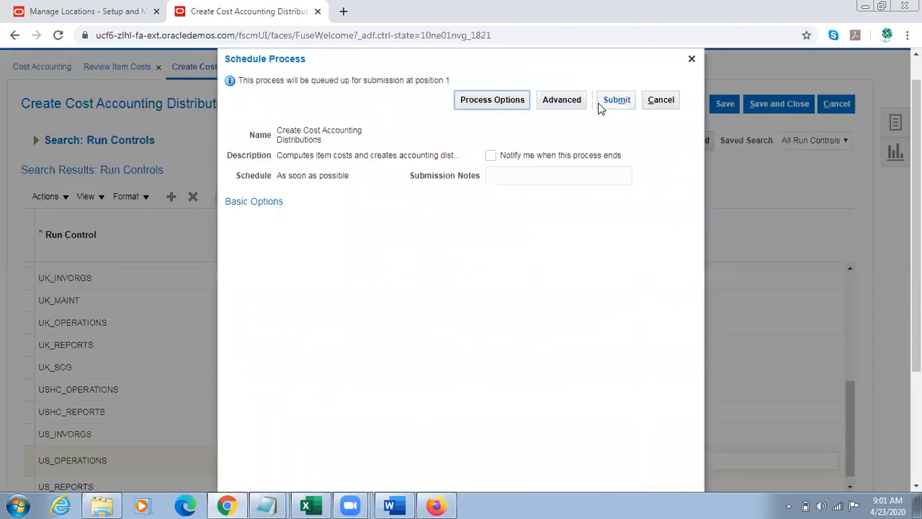
# Step: Submit the US_OPERATIONS cost accounting distribution process, and close the distributions and item cost review pages
pyautogui.click(615, 100)
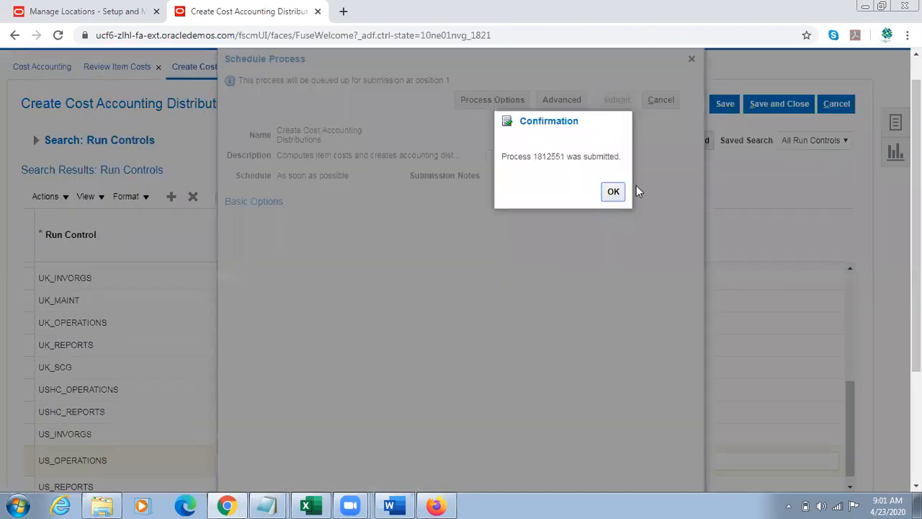
pyautogui.press('Return')
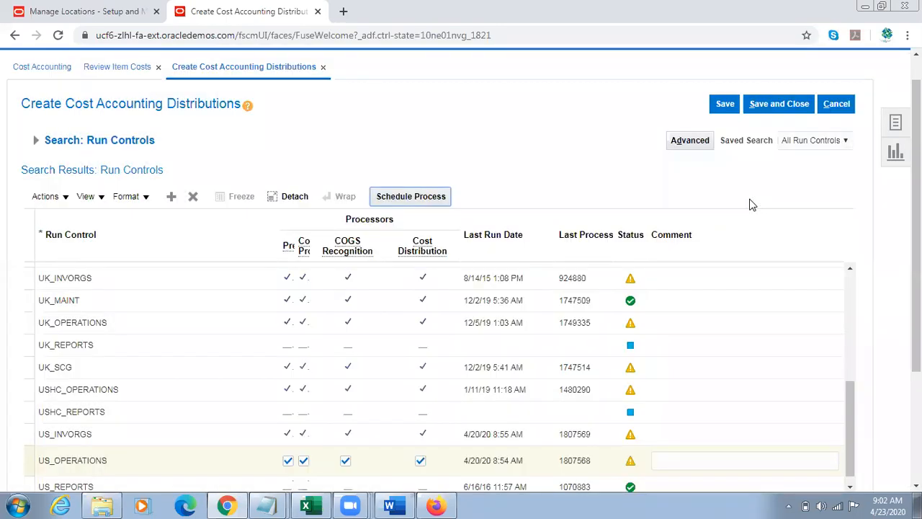
pyautogui.click(838, 108)
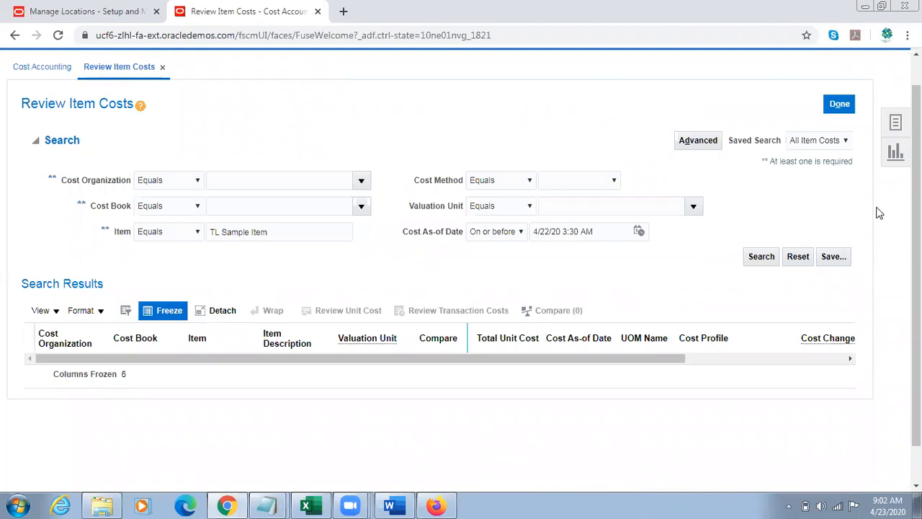
pyautogui.scroll(1, 891, 115)
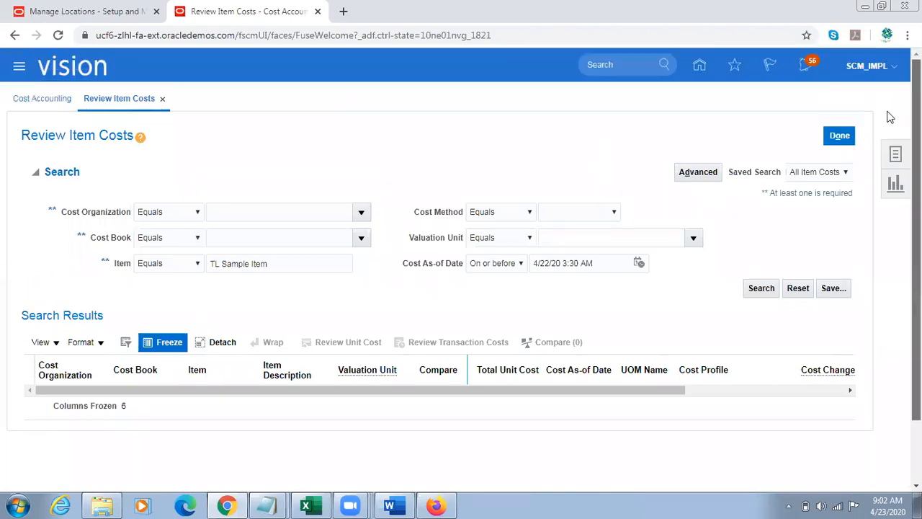
pyautogui.click(839, 135)
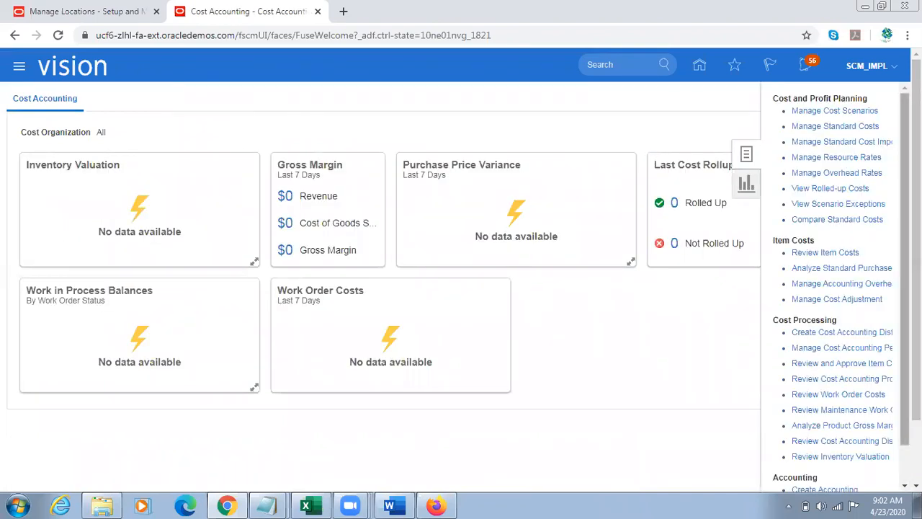
# Step: Return to the home page, open Scheduled Processes and refresh the list to check the Create Cost Accounting Distributions status
pyautogui.scroll(-2, 835, 288)
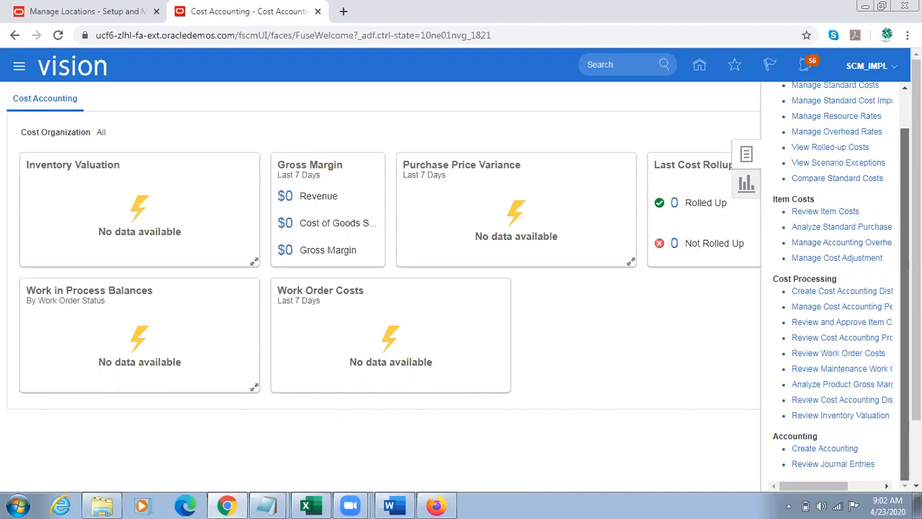
pyautogui.moveTo(794, 486)
pyautogui.mouseDown()
pyautogui.moveTo(826, 494)
pyautogui.moveTo(809, 495)
pyautogui.mouseUp()
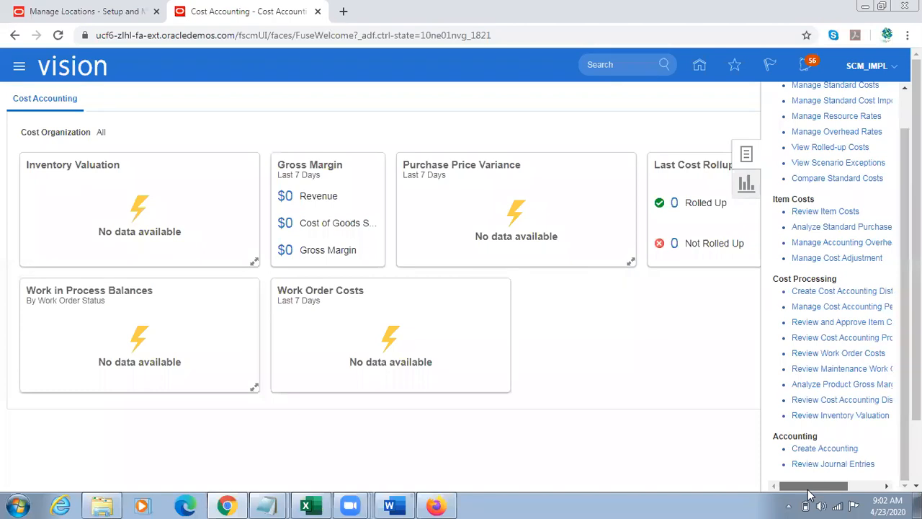
pyautogui.moveTo(809, 494)
pyautogui.mouseDown()
pyautogui.moveTo(857, 492)
pyautogui.moveTo(807, 490)
pyautogui.mouseUp()
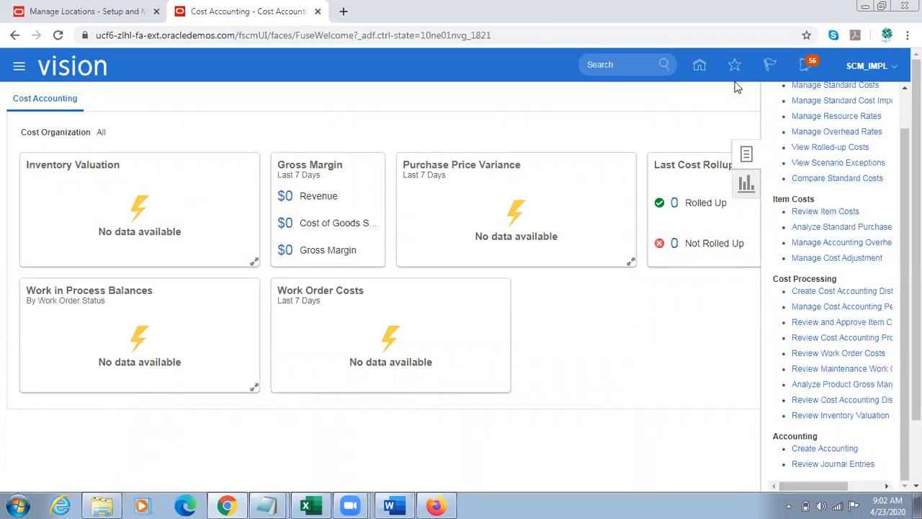
pyautogui.click(698, 72)
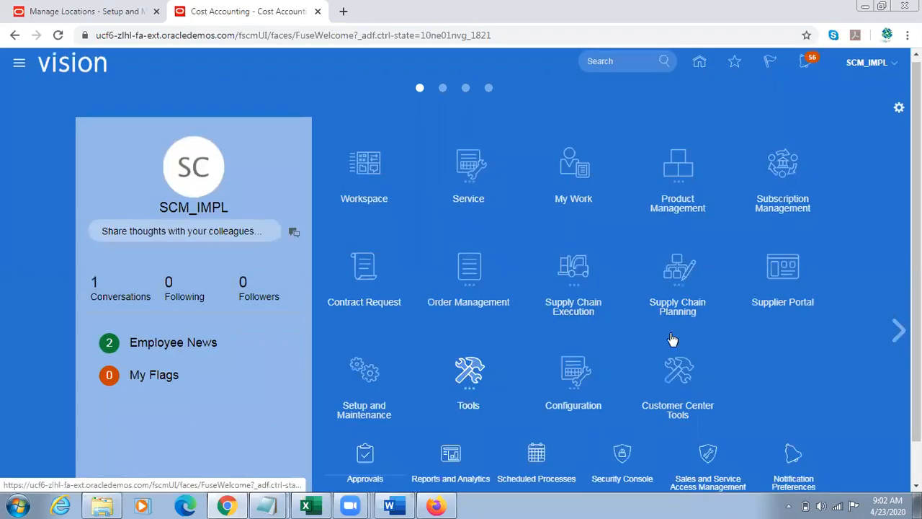
pyautogui.scroll(-1, 710, 370)
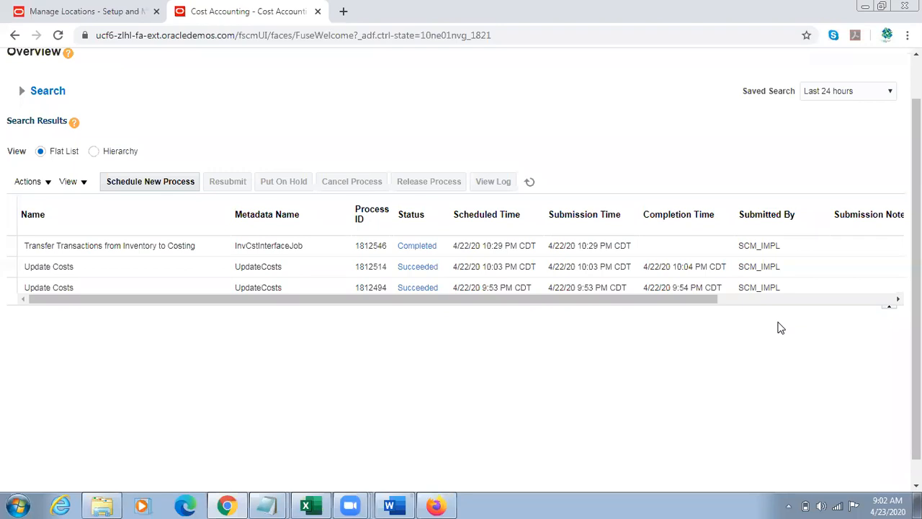
pyautogui.click(531, 184)
pyautogui.click(532, 184)
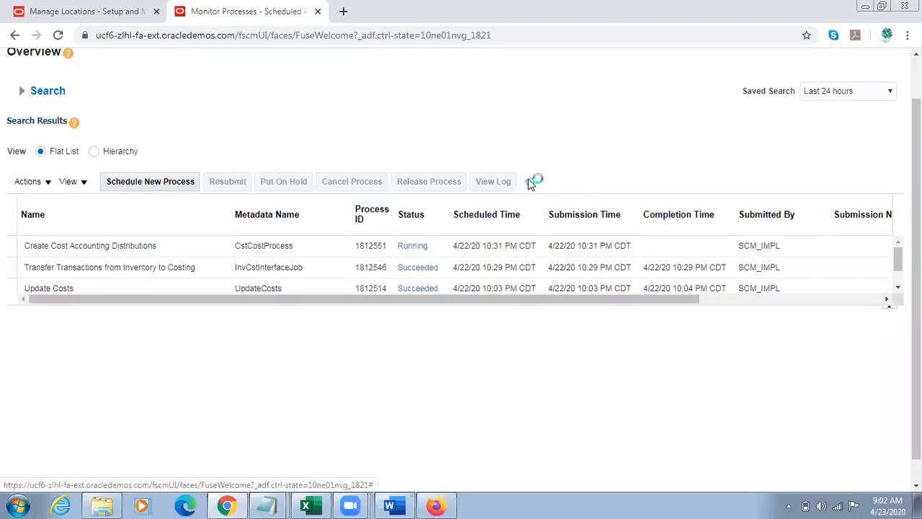
pyautogui.click(532, 184)
pyautogui.click(532, 184)
pyautogui.click(532, 184)
# Step: Switch to Firefox, open Purchase Requisitions under Procurement and start entering a requisition line
pyautogui.click(441, 505)
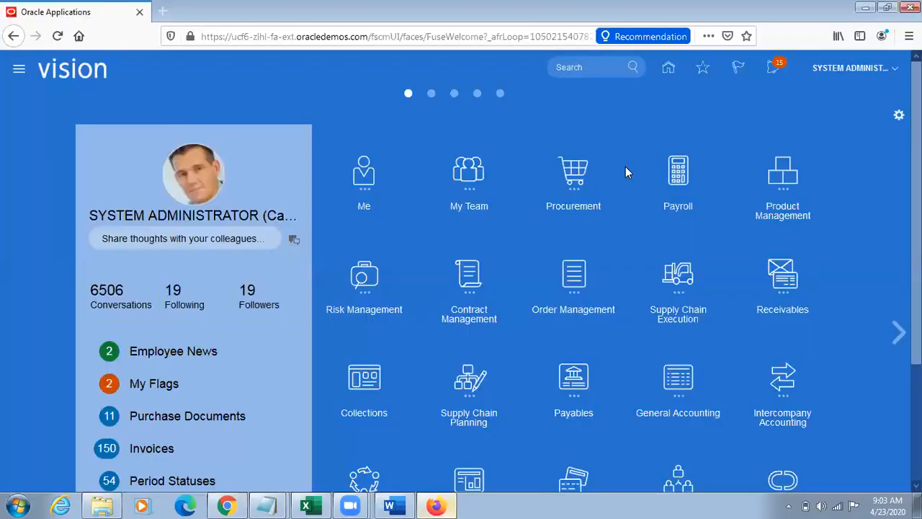
pyautogui.click(582, 192)
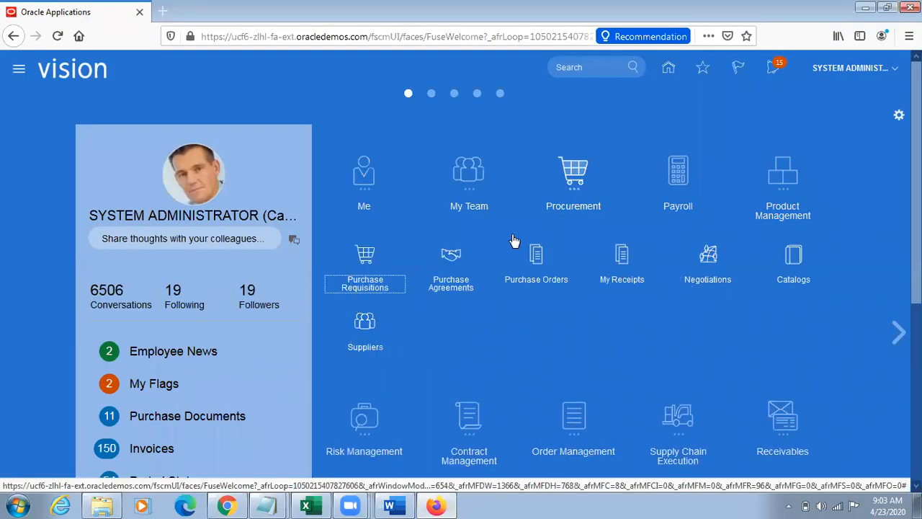
pyautogui.click(366, 265)
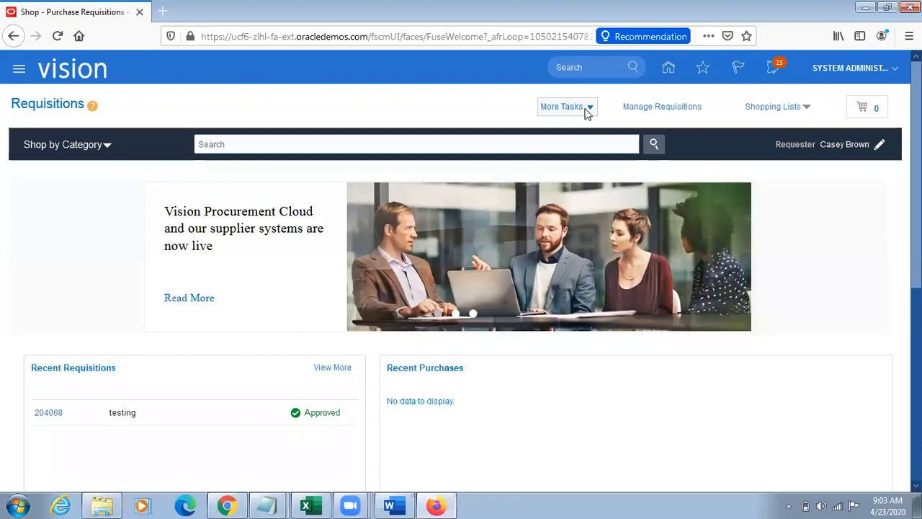
pyautogui.click(587, 108)
pyautogui.click(594, 130)
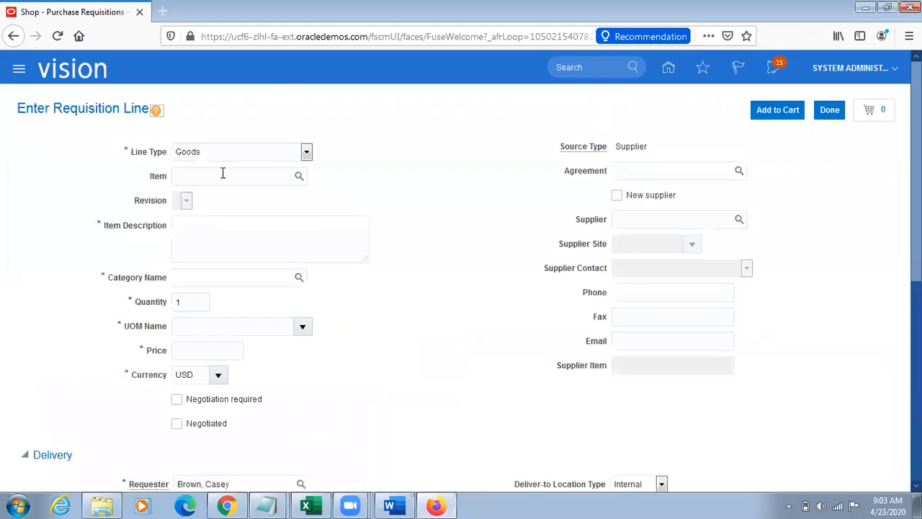
# Step: Set the requisition line's item to TL Sample Item
pyautogui.click(223, 175)
pyautogui.write('TL Sampl')
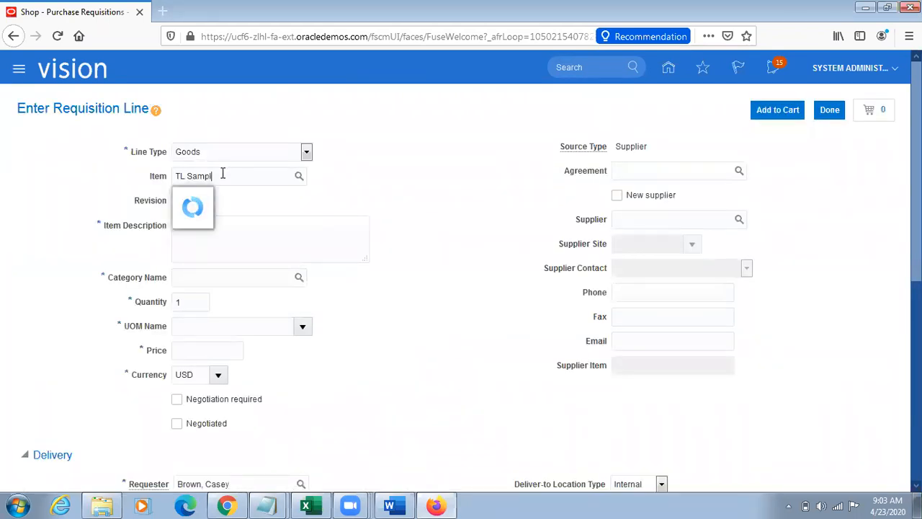
pyautogui.write('e Item')
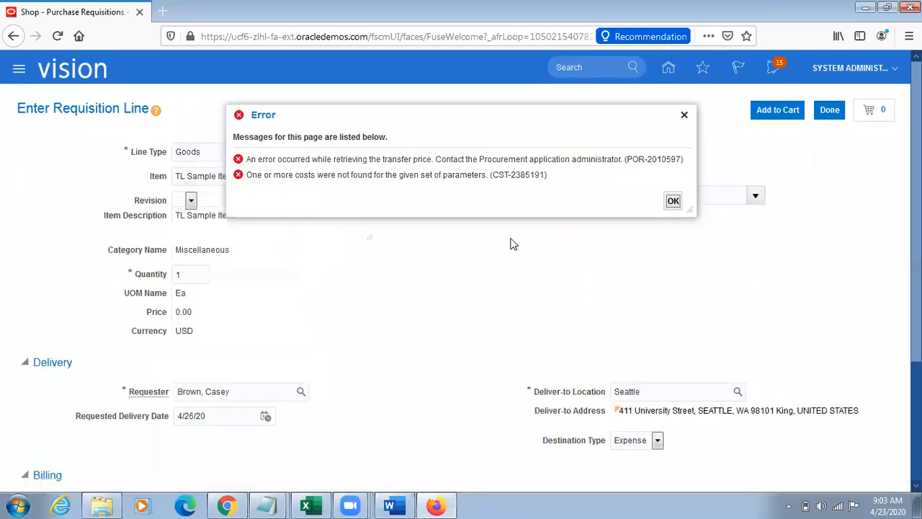
# Step: Choose Atlanta as the supply source for TL Sample Item and try to add the line to the cart
pyautogui.click(685, 115)
pyautogui.click(681, 171)
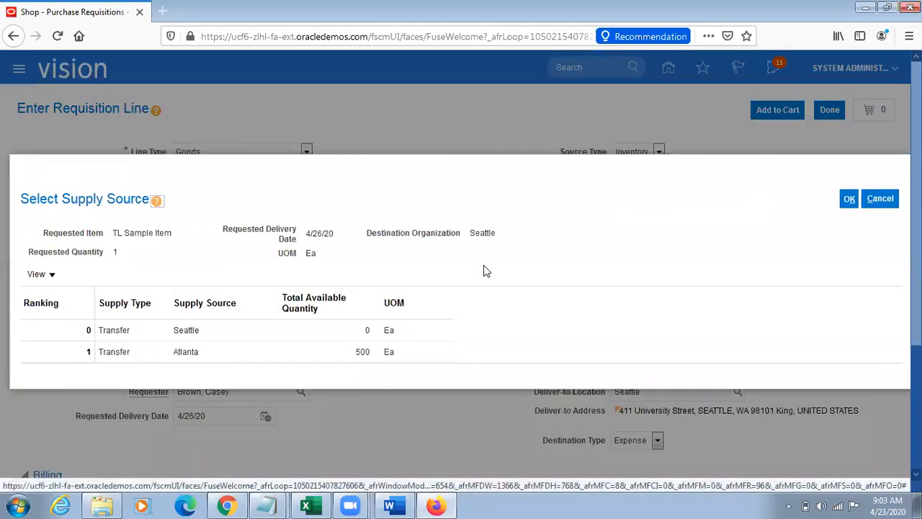
pyautogui.click(208, 352)
pyautogui.click(849, 199)
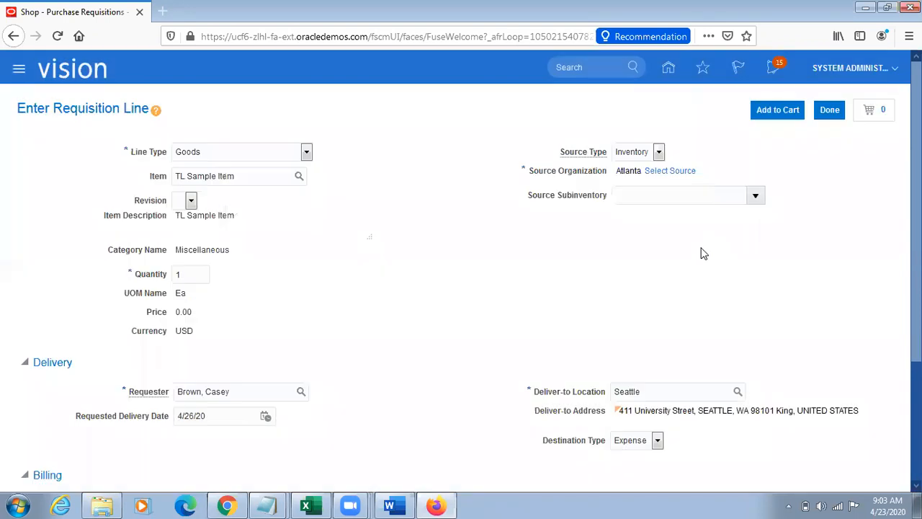
pyautogui.click(777, 109)
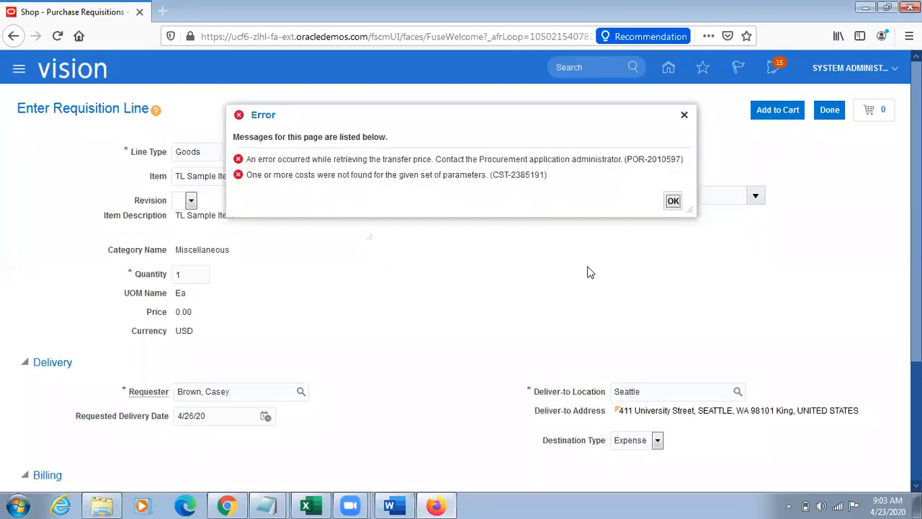
# Step: Switch to Chrome, refresh the scheduled processes repeatedly and examine the details of the Create Cost Accounting Distributions process
pyautogui.hotkey('alt', 'Tab')
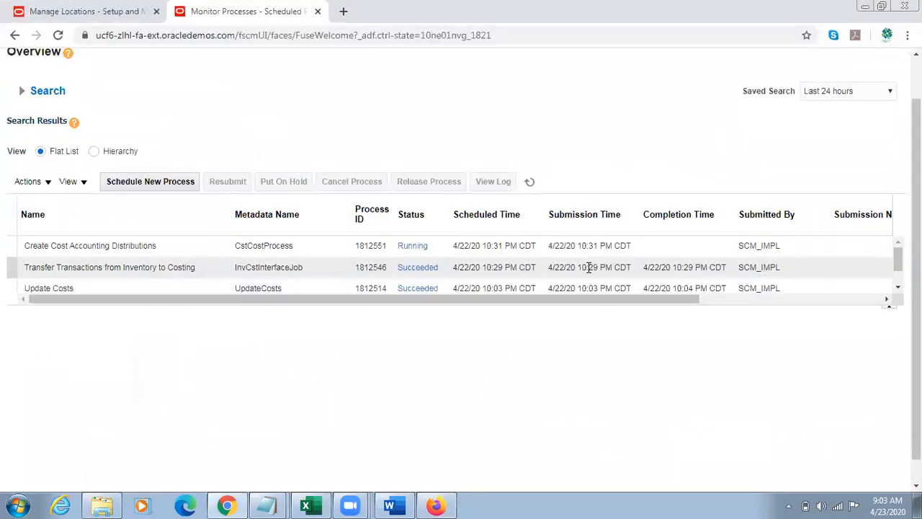
pyautogui.click(529, 181)
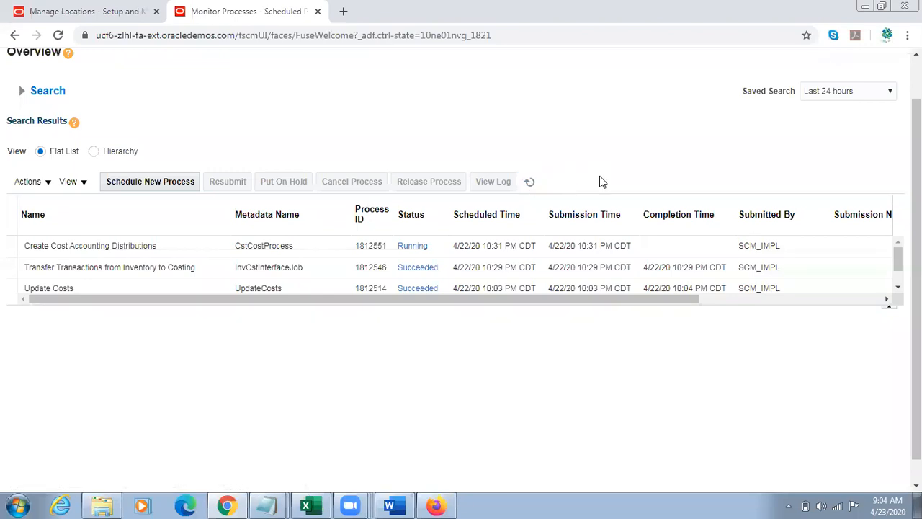
pyautogui.click(530, 181)
pyautogui.click(530, 181)
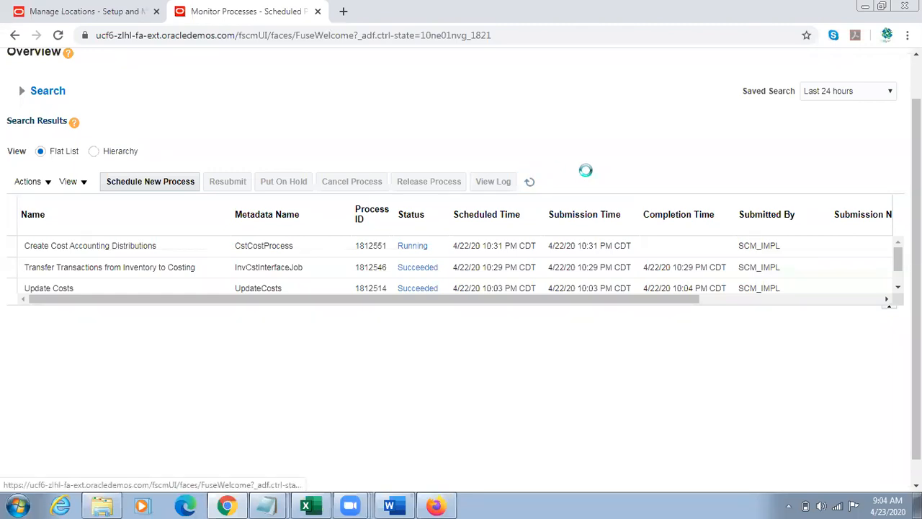
pyautogui.click(531, 181)
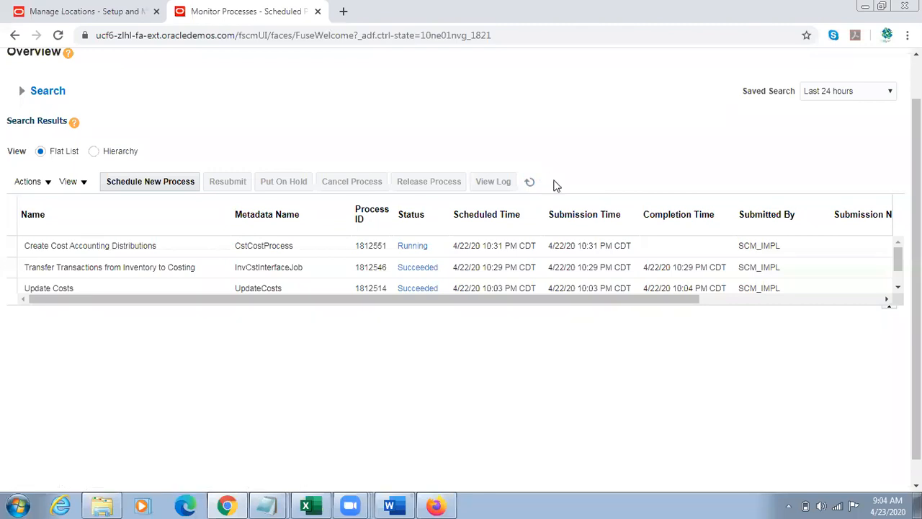
pyautogui.click(530, 181)
pyautogui.click(530, 182)
pyautogui.click(530, 181)
pyautogui.click(530, 182)
pyautogui.click(530, 181)
pyautogui.click(261, 249)
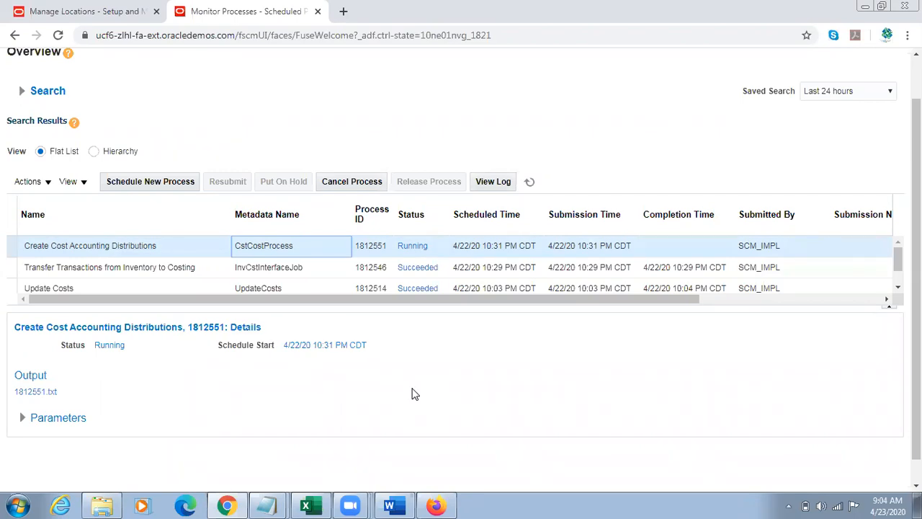
pyautogui.click(530, 182)
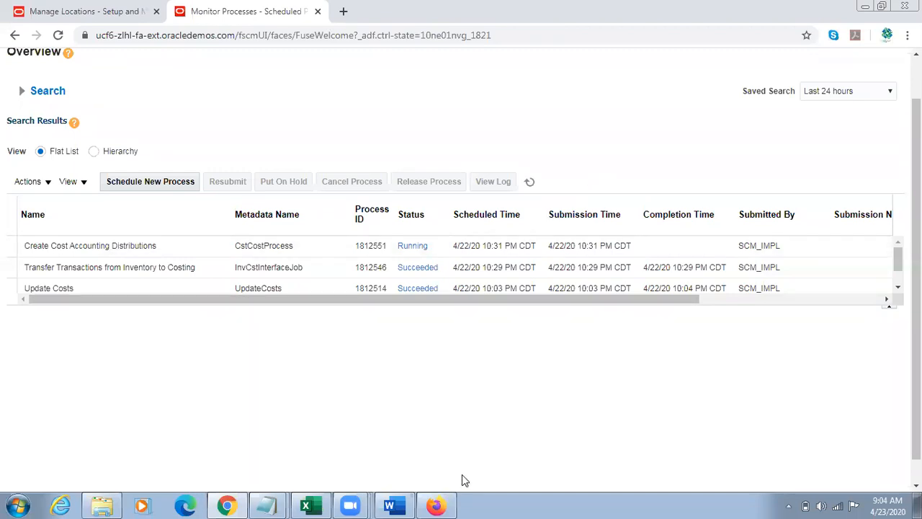
# Step: Switch back to Firefox, dismiss the error dialog and leave the TL Sample Item requisition line
pyautogui.click(436, 505)
pyautogui.click(671, 205)
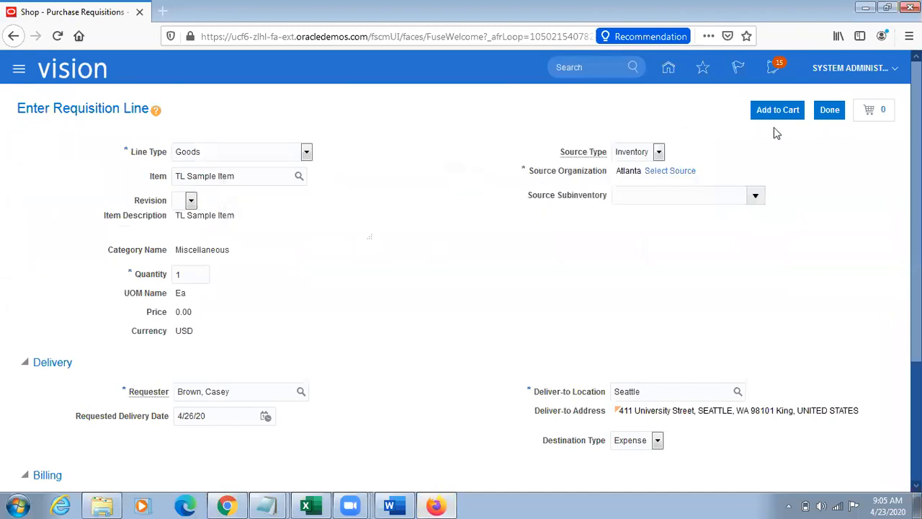
pyautogui.click(829, 110)
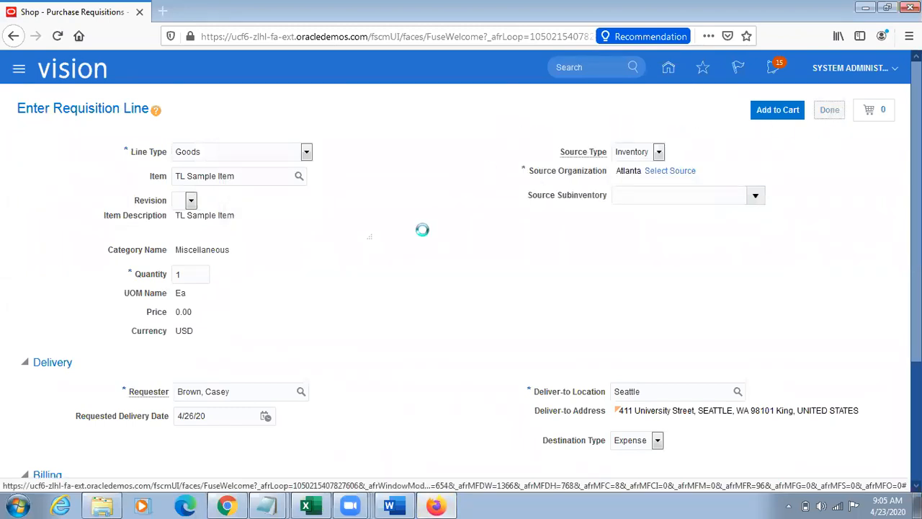
# Step: Copy the item number V12000 from the Untitled Notepad note and return to the Requisitions page
pyautogui.moveTo(267, 505)
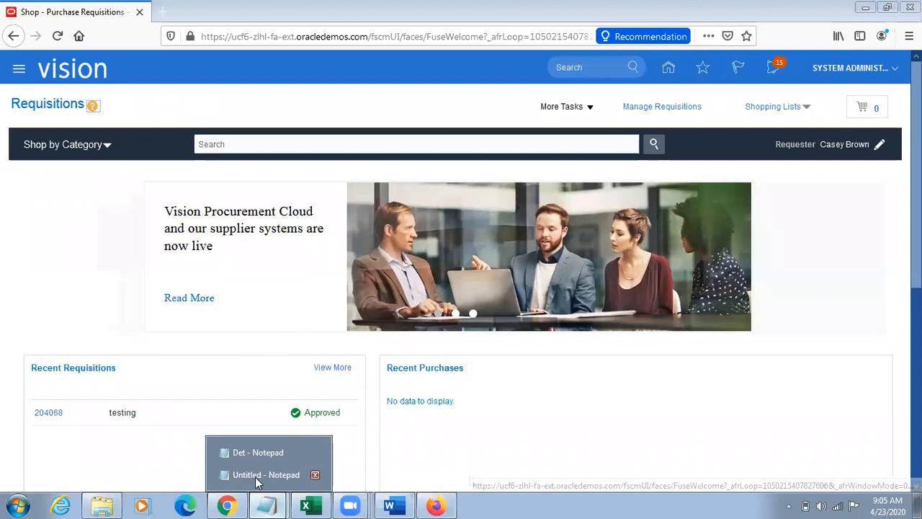
pyautogui.click(260, 473)
pyautogui.click(54, 259)
pyautogui.moveTo(85, 241); pyautogui.dragTo(2, 241)
pyautogui.hotkey('ctrl', 'c')
pyautogui.hotkey('alt', 'Tab')
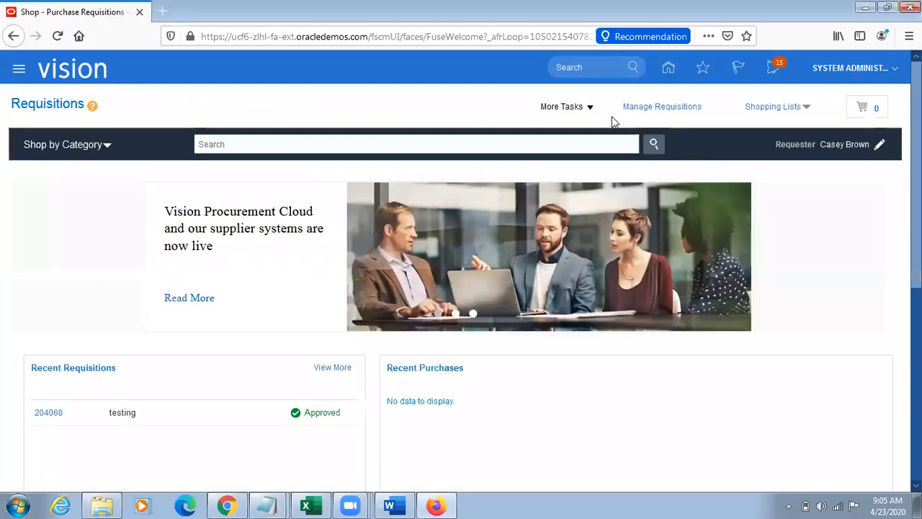
# Step: Start a new requisition line and set its item to V12000
pyautogui.click(569, 106)
pyautogui.click(595, 130)
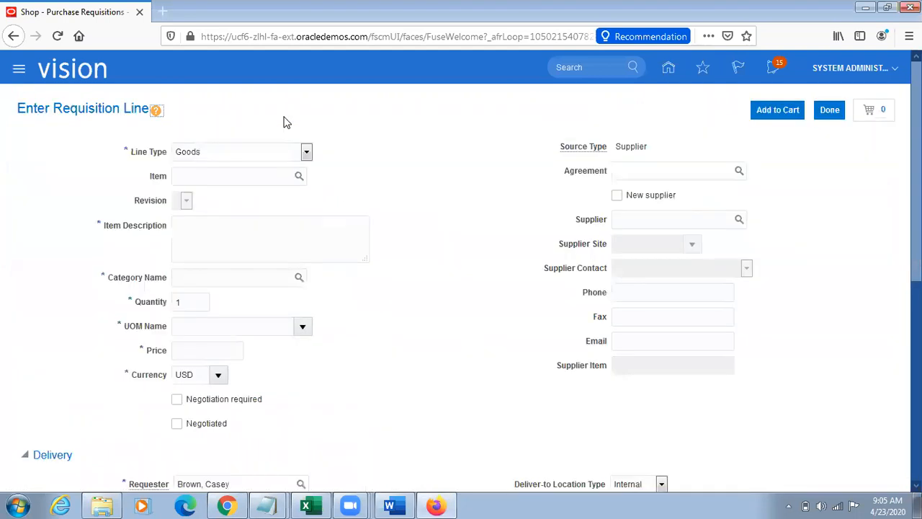
pyautogui.click(183, 177)
pyautogui.hotkey('ctrl', 'v')
pyautogui.press('Tab')
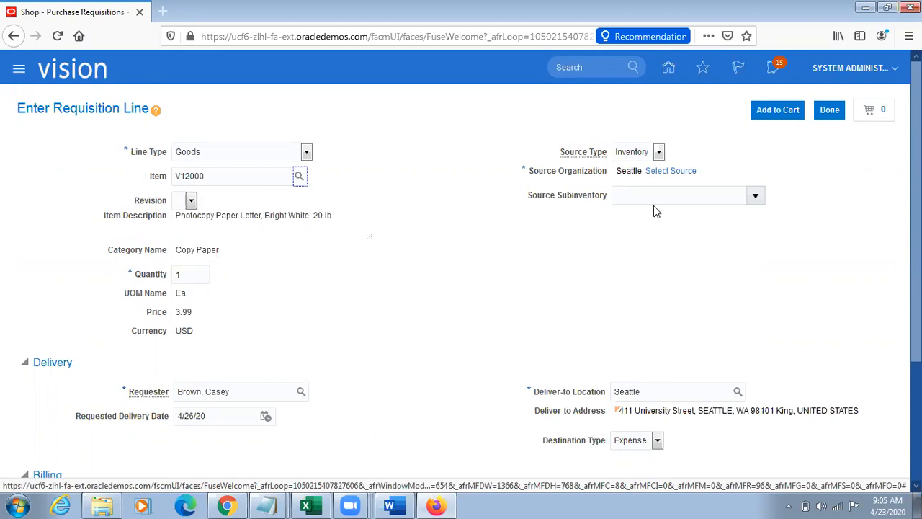
# Step: Select Atlanta as the supply source for the V12000 requisition line
pyautogui.click(671, 171)
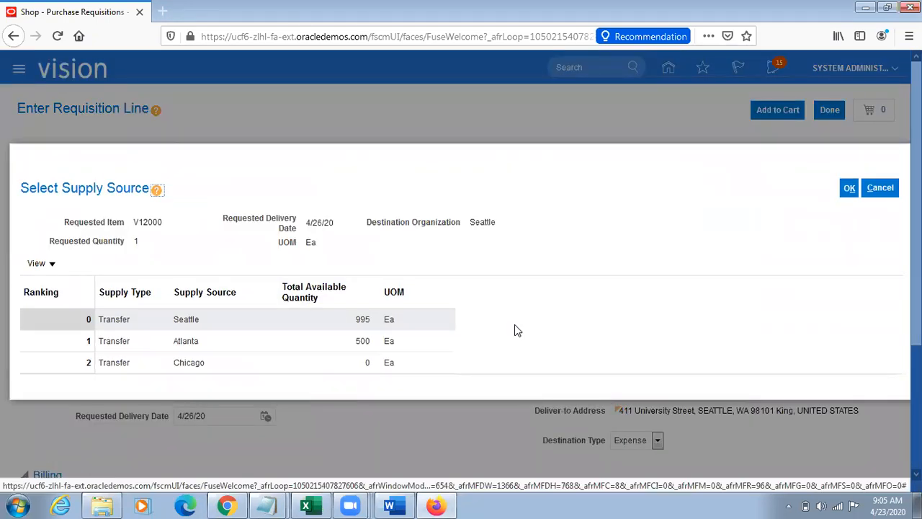
pyautogui.click(236, 340)
pyautogui.click(850, 188)
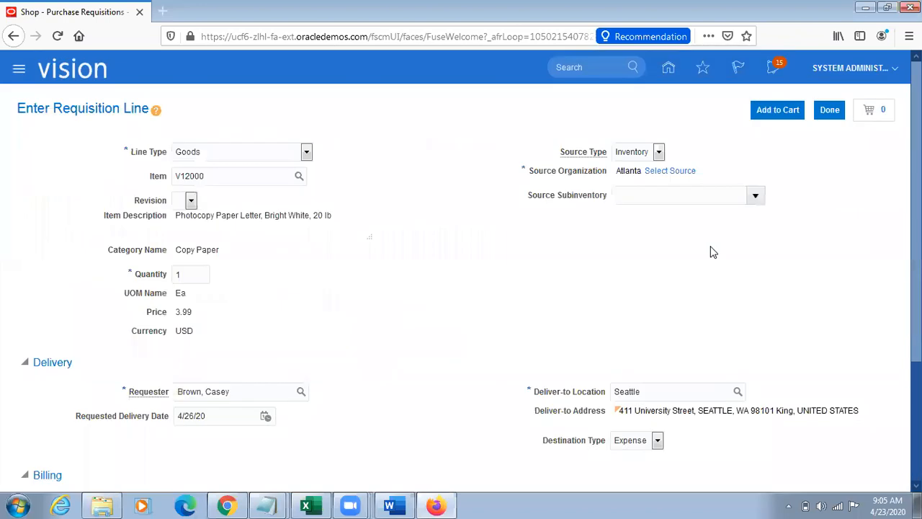
pyautogui.tripleClick(622, 173)
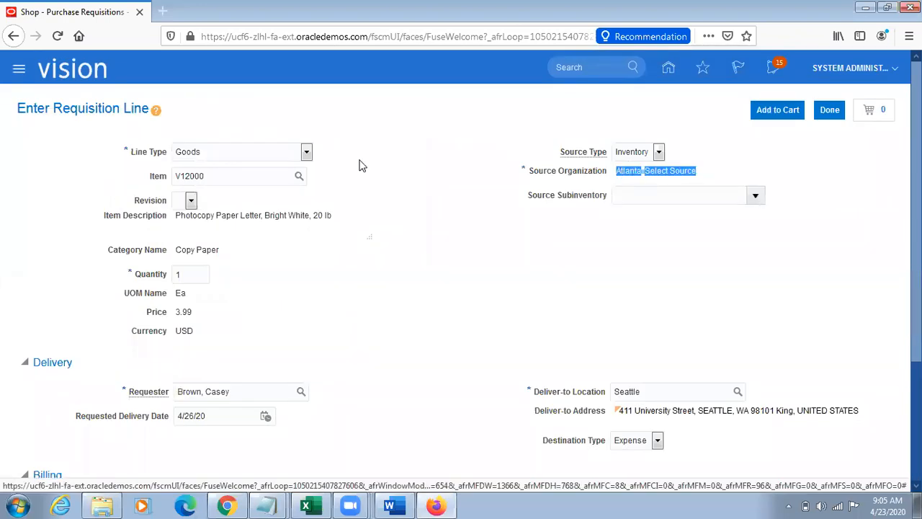
# Step: Check the V12000 line's item, Atlanta source and Seattle deliver-to location, and add the line to the cart
pyautogui.doubleClick(240, 175)
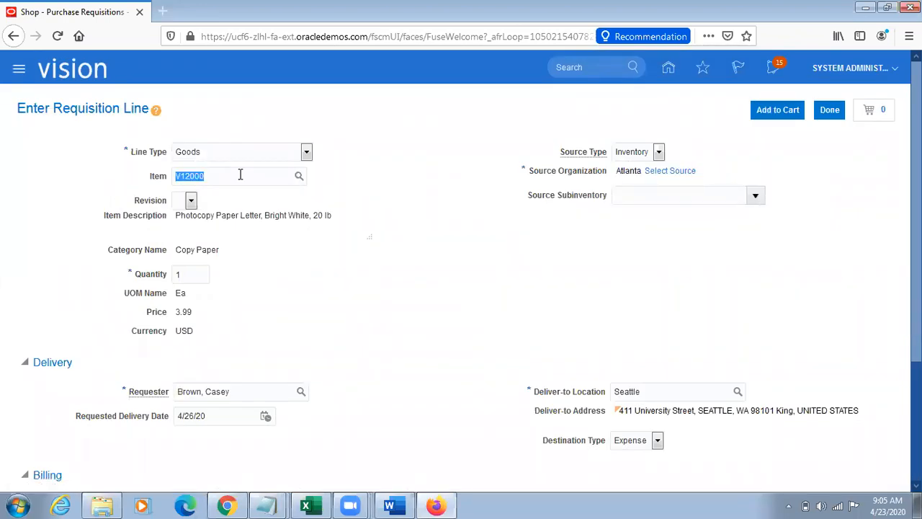
pyautogui.tripleClick(633, 172)
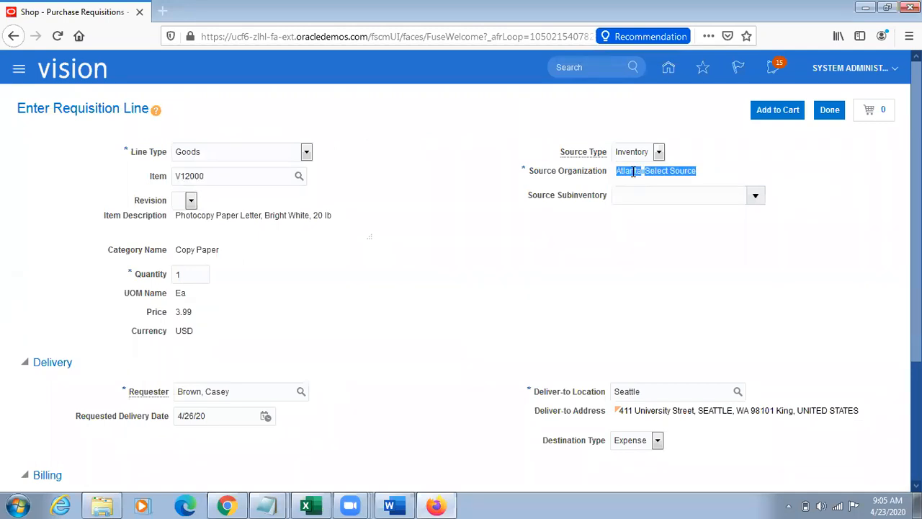
pyautogui.tripleClick(570, 395)
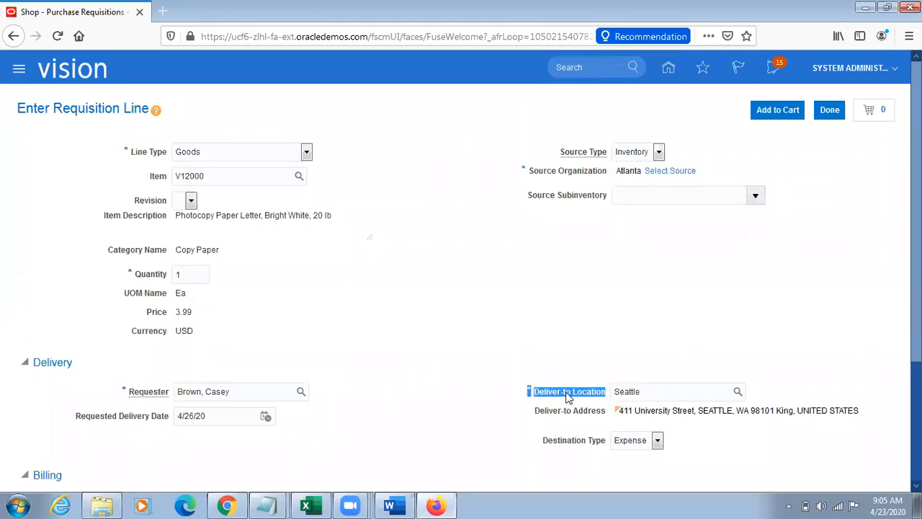
pyautogui.doubleClick(658, 389)
pyautogui.click(804, 140)
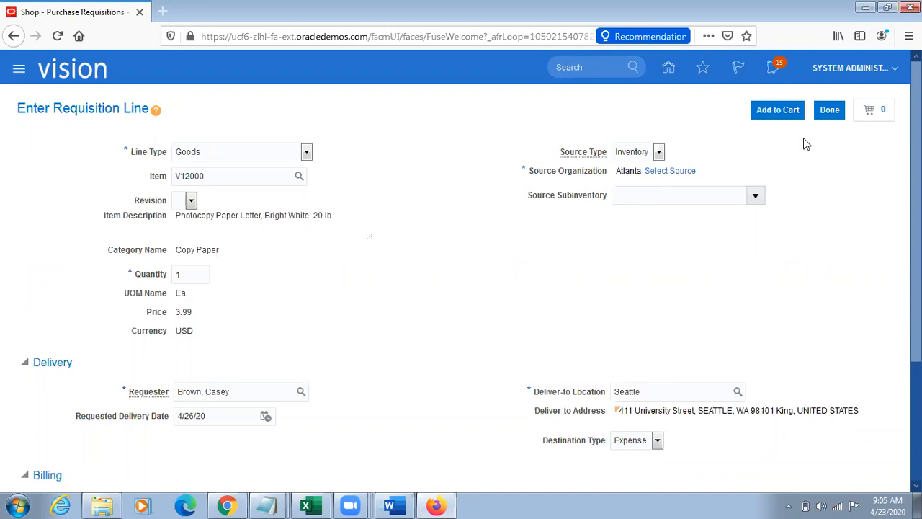
pyautogui.click(776, 110)
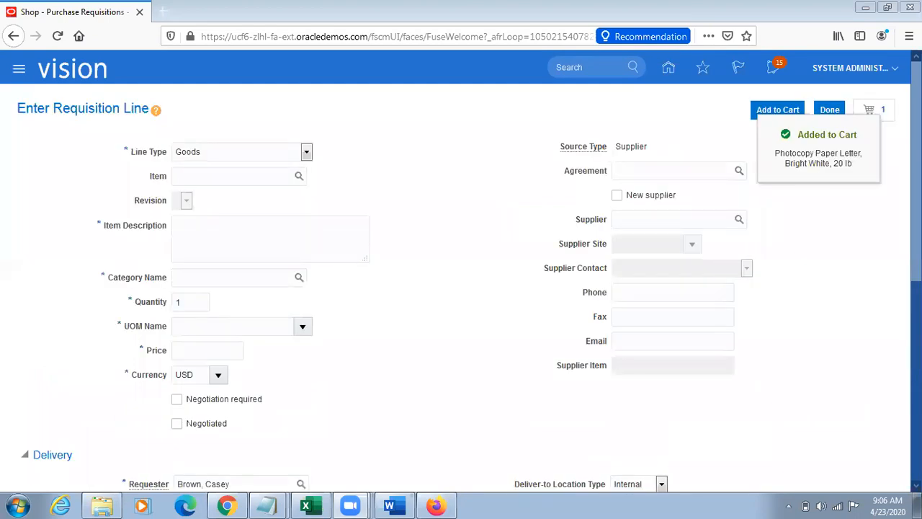
# Step: Open the cart's requisition for editing, review its line and delivery details, and go to its approvals management
pyautogui.click(884, 111)
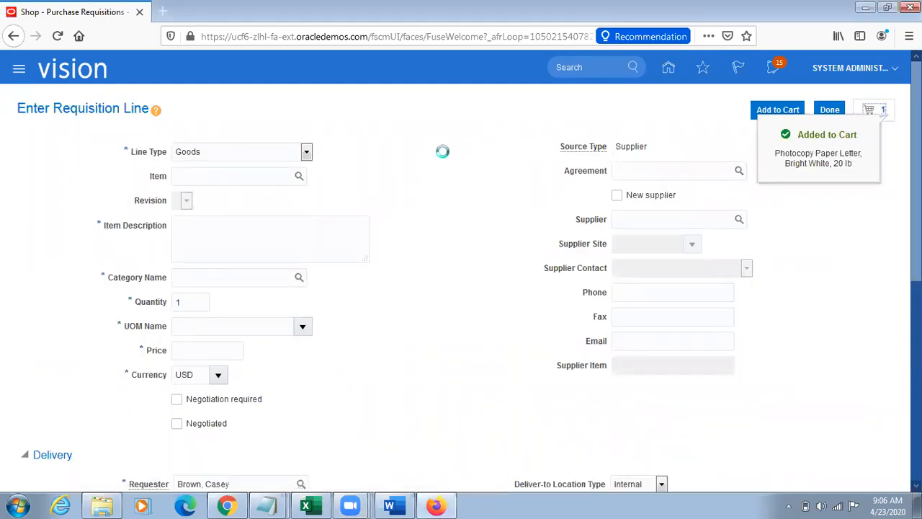
pyautogui.click(740, 200)
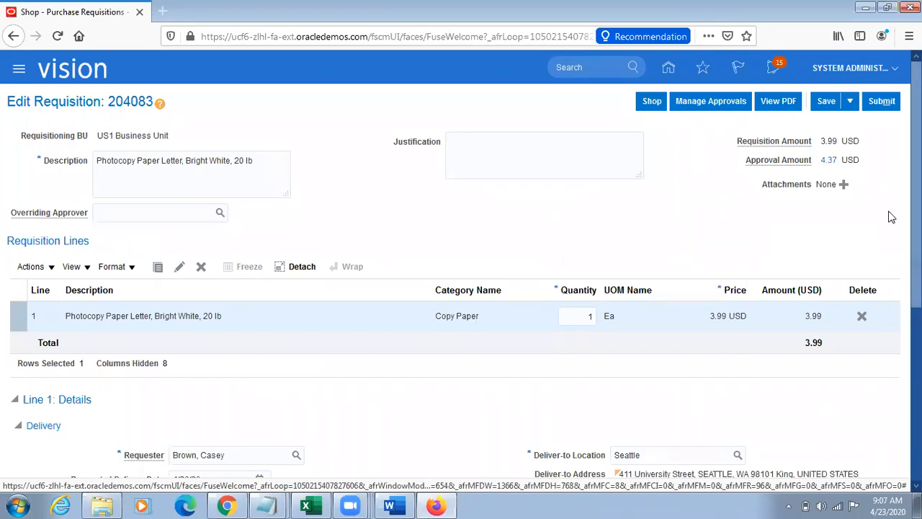
pyautogui.scroll(-1, 916, 238)
pyautogui.scroll(1, 917, 238)
pyautogui.scroll(-3, 730, 244)
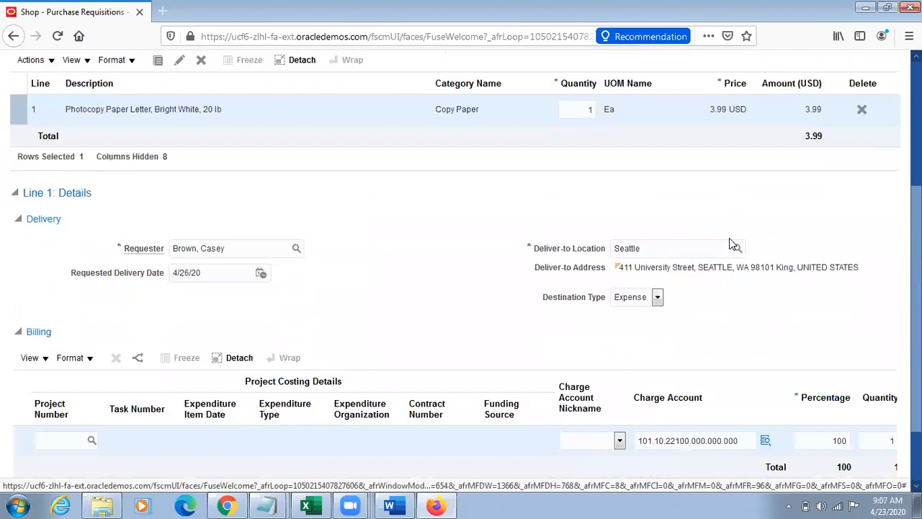
pyautogui.scroll(3, 729, 244)
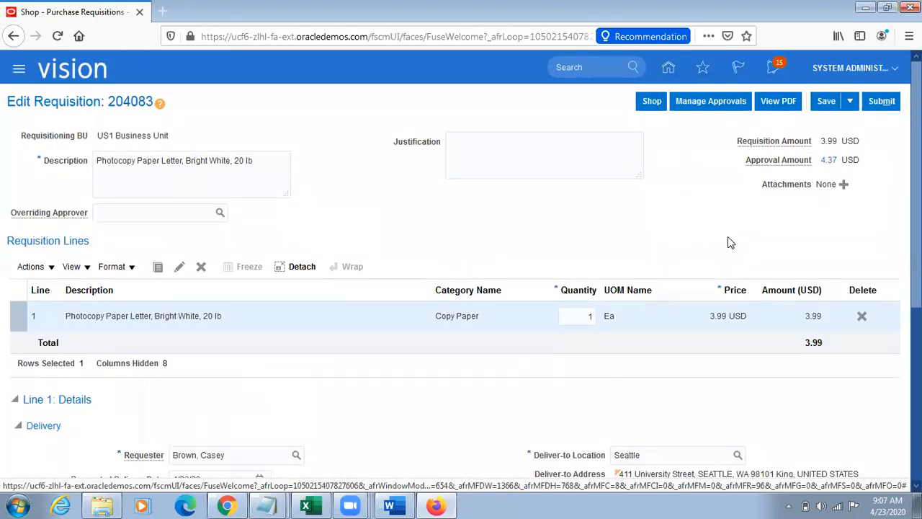
pyautogui.click(708, 100)
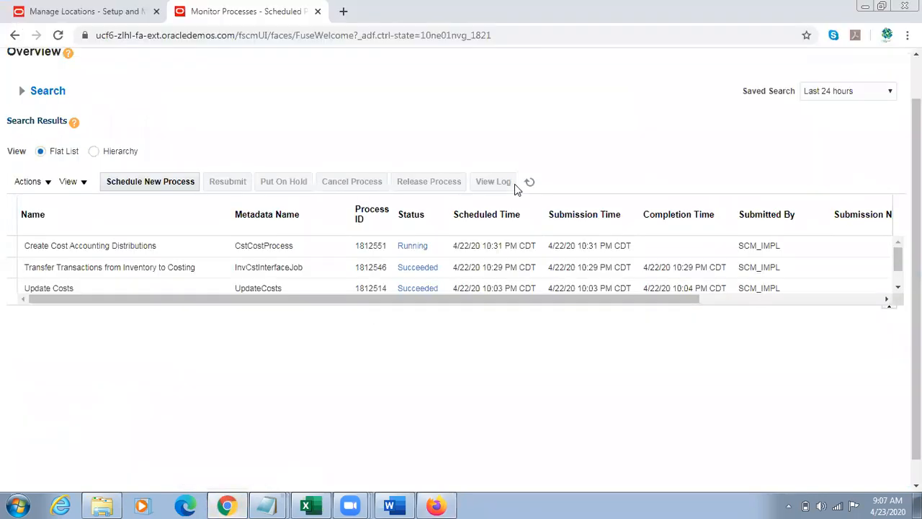
# Step: Refresh the scheduled processes list in Chrome and examine the details of the Create Cost Accounting Distributions run
pyautogui.click(529, 182)
pyautogui.click(532, 184)
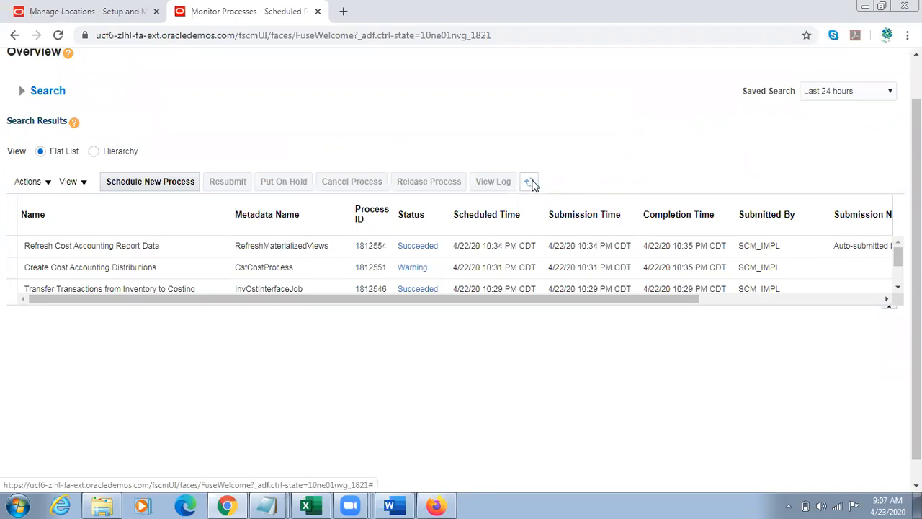
pyautogui.click(288, 269)
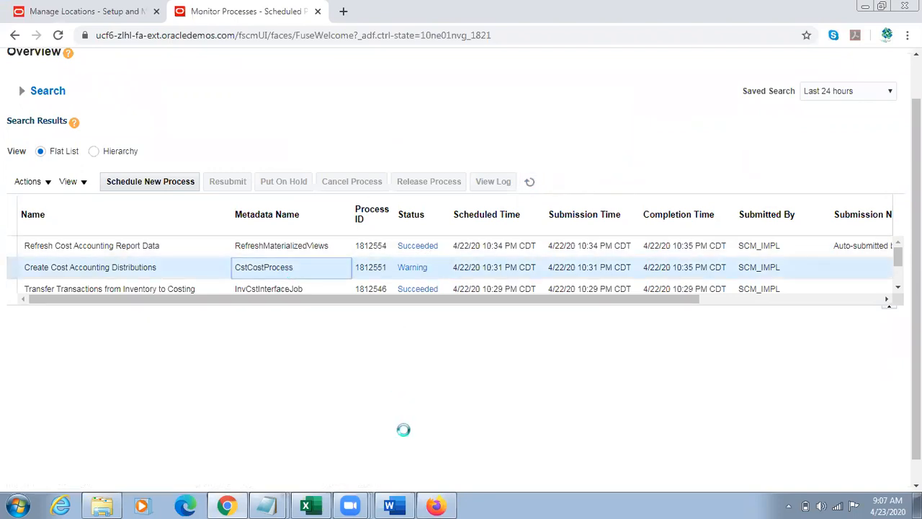
pyautogui.click(426, 503)
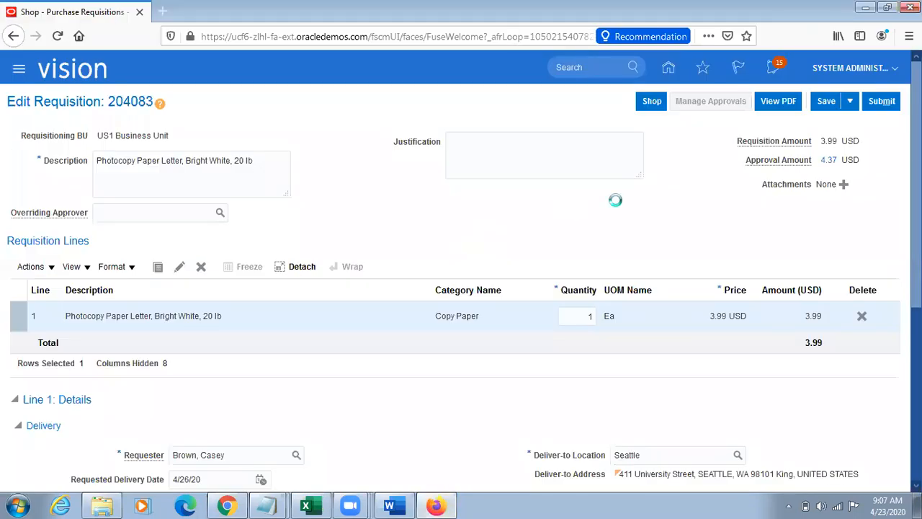
pyautogui.click(226, 505)
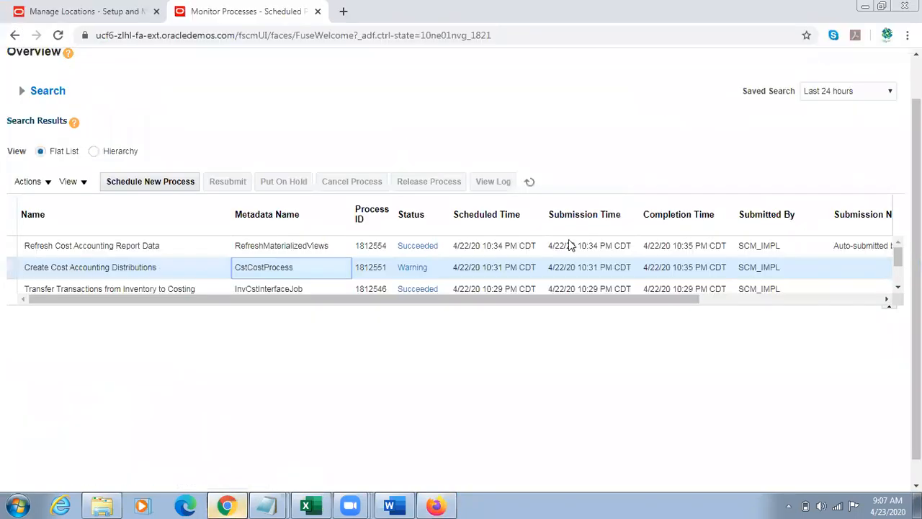
pyautogui.moveTo(916, 214); pyautogui.dragTo(914, 166)
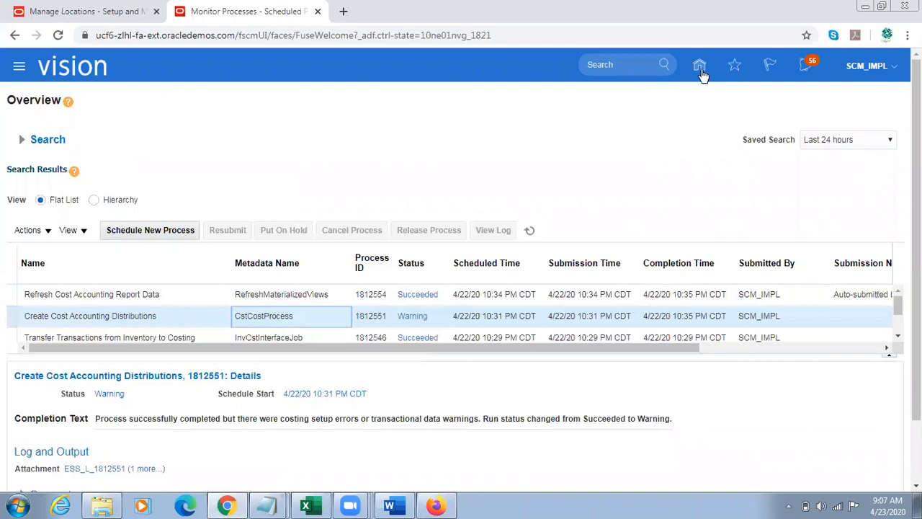
# Step: Return to the home page in Chrome and open the Cost Accounting work area under Supply Chain Execution
pyautogui.click(701, 70)
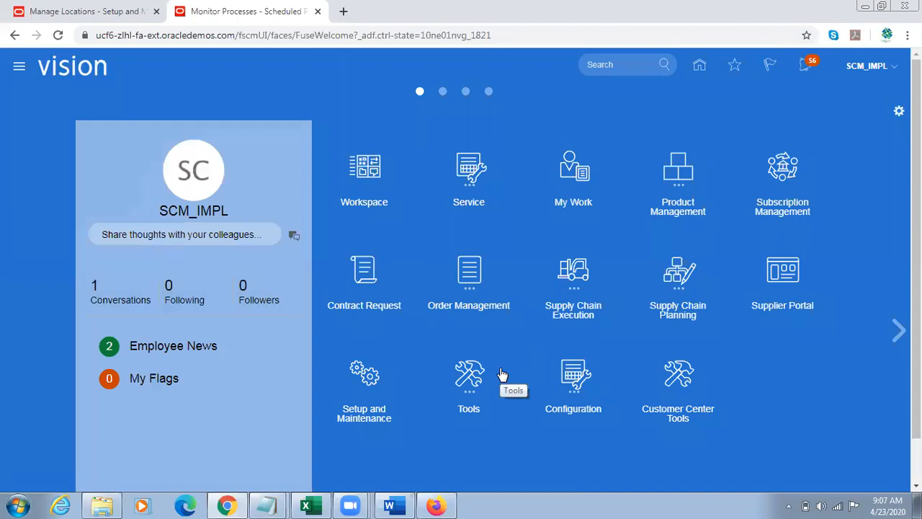
pyautogui.click(592, 297)
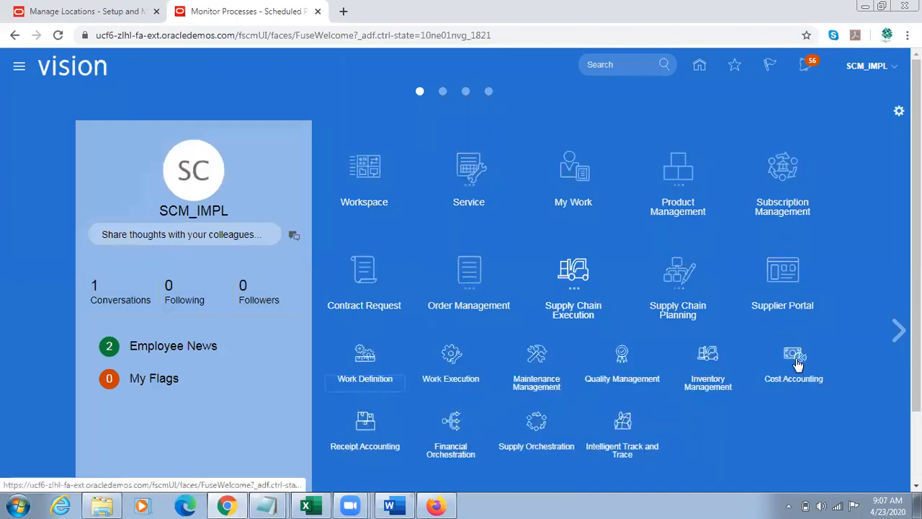
pyautogui.click(436, 505)
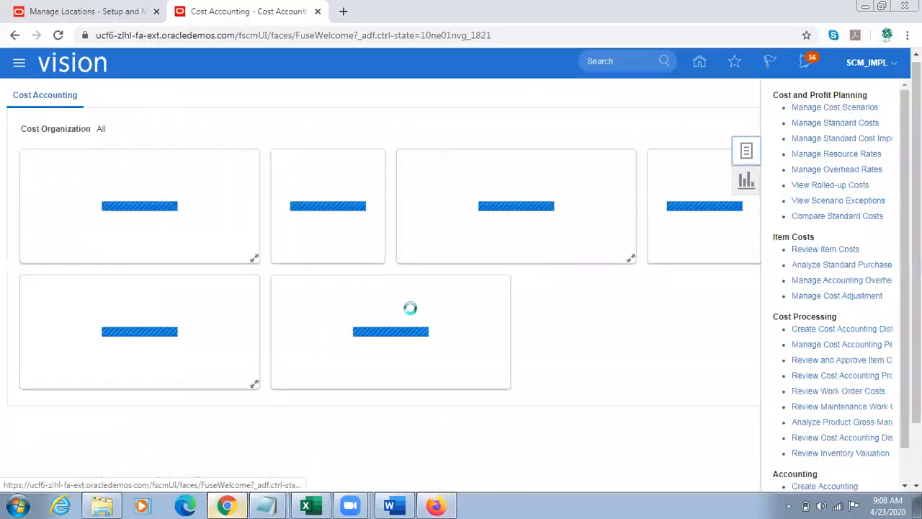
pyautogui.click(226, 505)
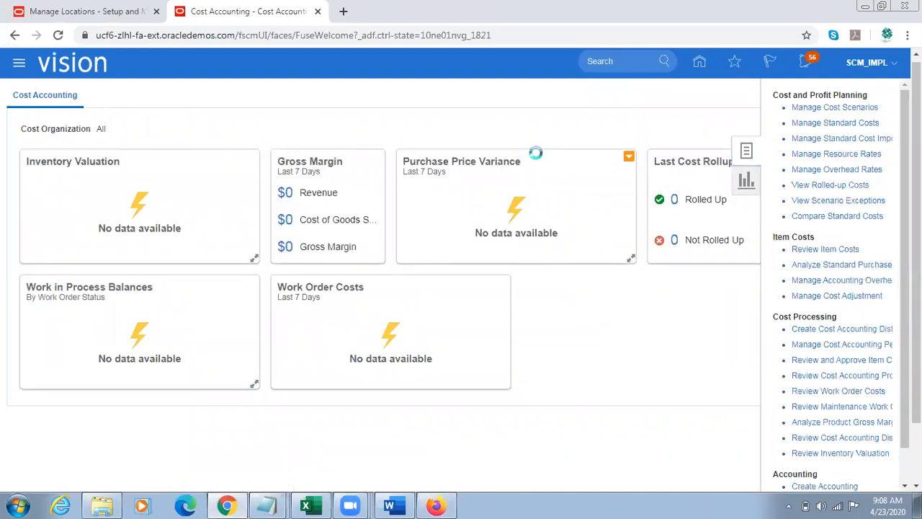
# Step: Search Review Item Costs for the item TL Sample Item
pyautogui.click(283, 261)
pyautogui.write('TL Sample Item')
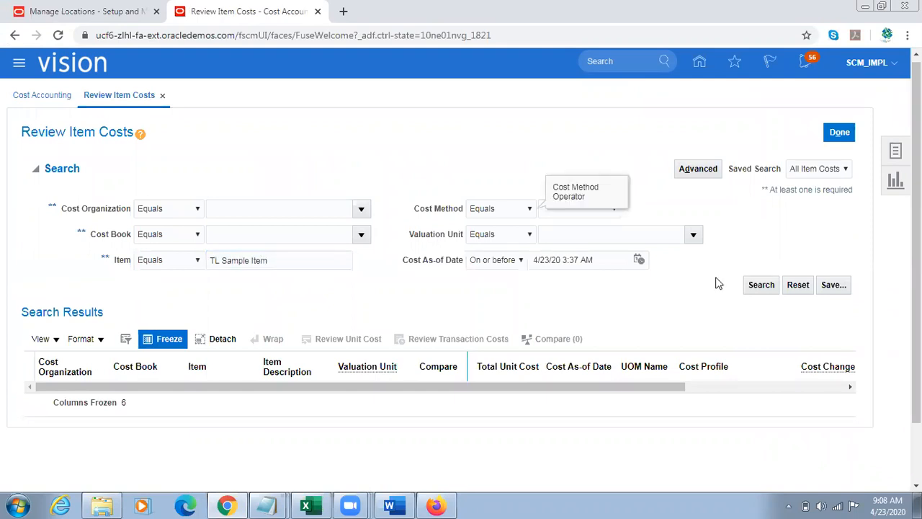
pyautogui.click(754, 290)
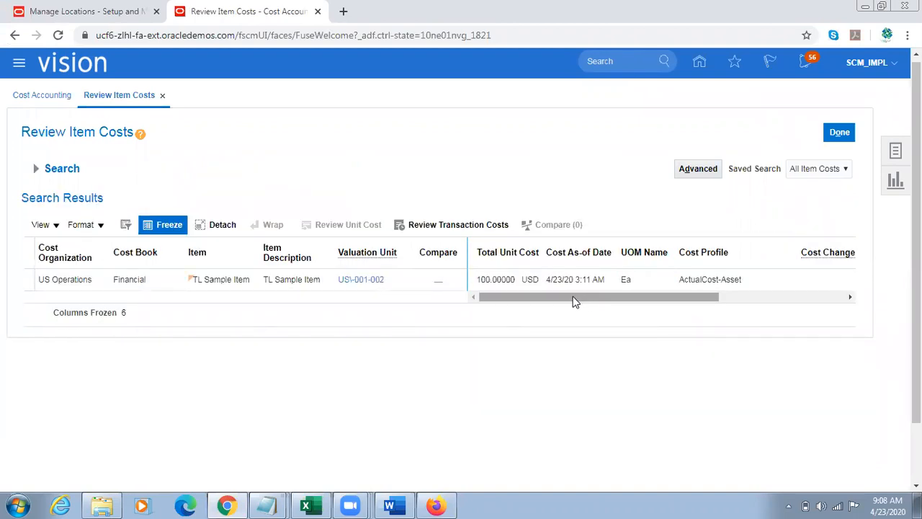
# Step: Examine the total unit cost of TL Sample Item in US Operations and close the item cost review
pyautogui.click(491, 280)
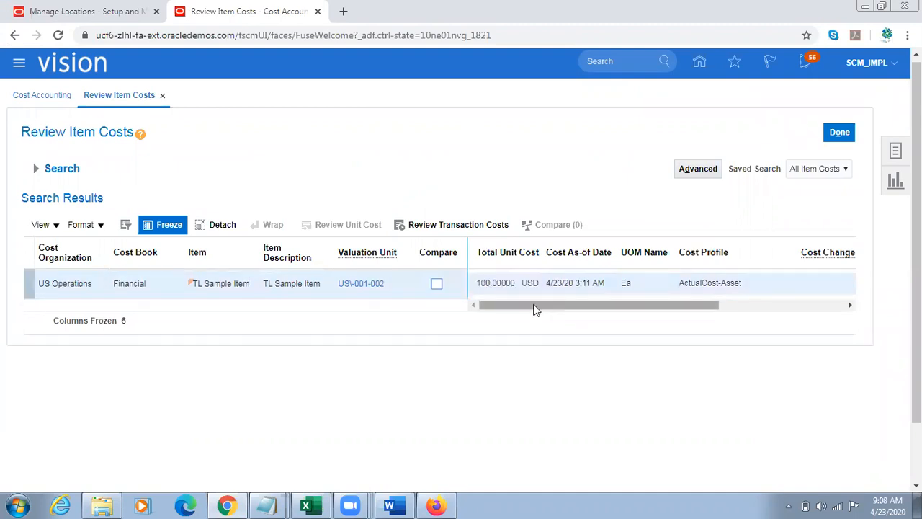
pyautogui.tripleClick(493, 284)
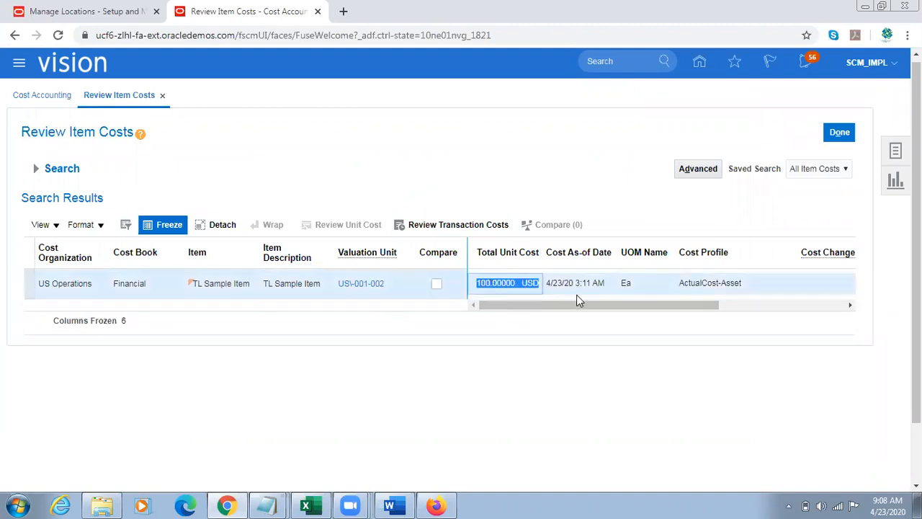
pyautogui.moveTo(524, 305)
pyautogui.mouseDown()
pyautogui.moveTo(570, 299)
pyautogui.moveTo(524, 303)
pyautogui.mouseUp()
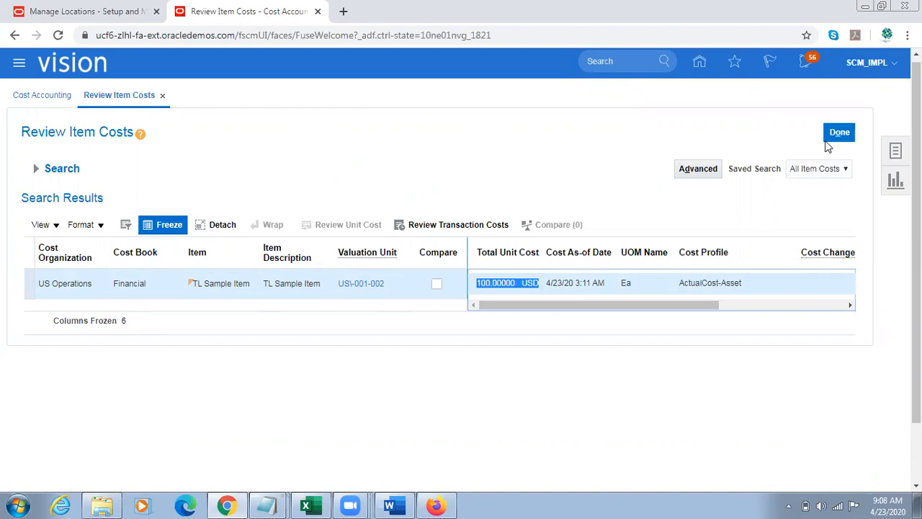
pyautogui.click(838, 136)
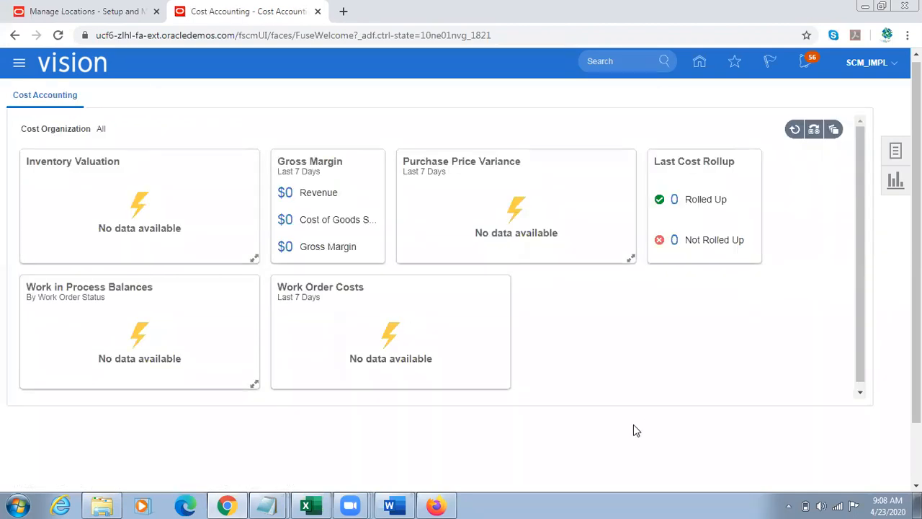
# Step: Switch to Firefox and submit the Photocopy Paper requisition for approval
pyautogui.click(436, 505)
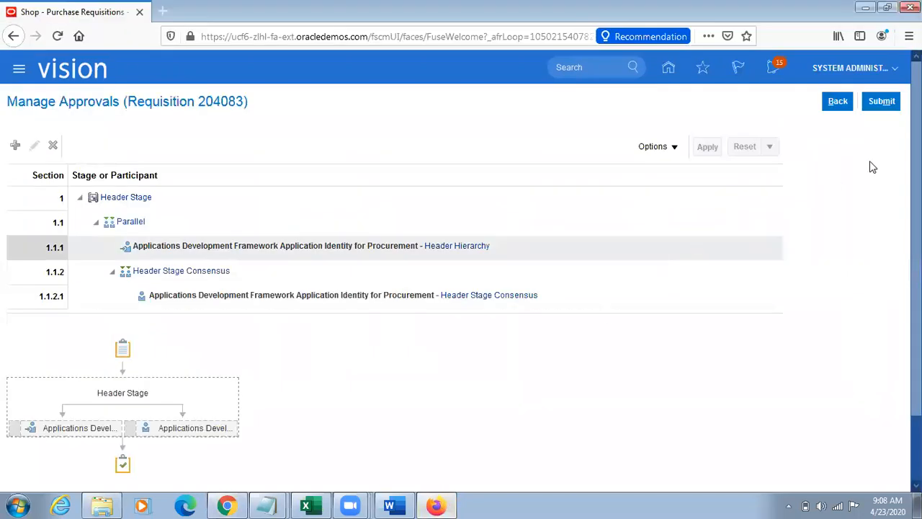
pyautogui.click(884, 103)
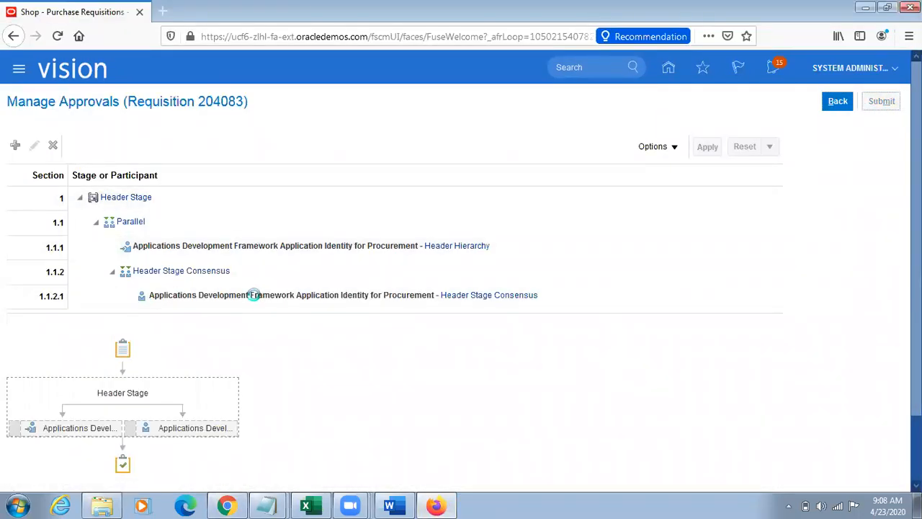
# Step: Copy the submitted requisition's number into the Untitled Notepad note beside v12000 and return to the Requisitions page
pyautogui.doubleClick(222, 101)
pyautogui.hotkey('ctrl', 'c')
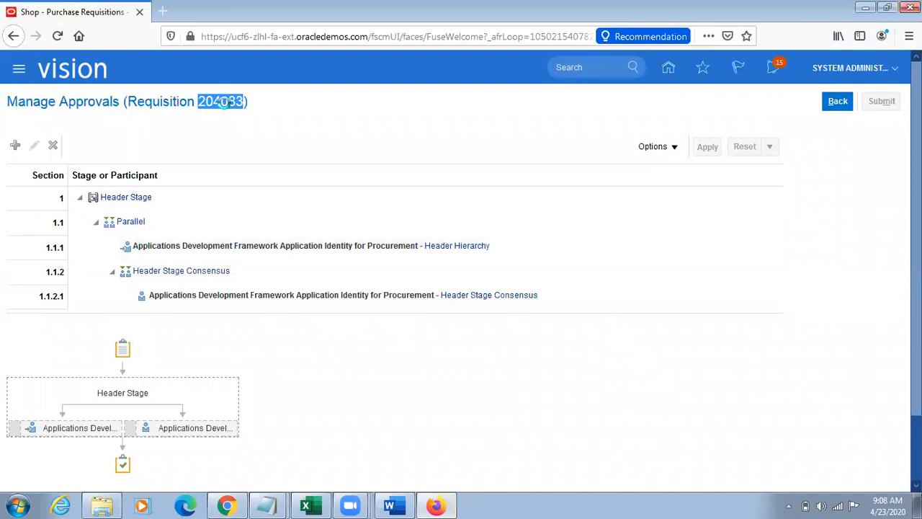
pyautogui.moveTo(267, 505)
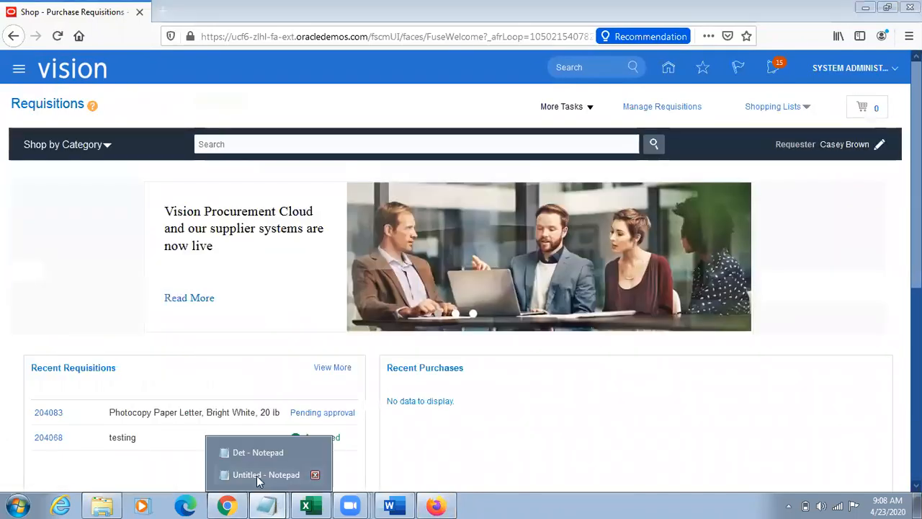
pyautogui.click(258, 473)
pyautogui.click(131, 338)
pyautogui.press('Return')
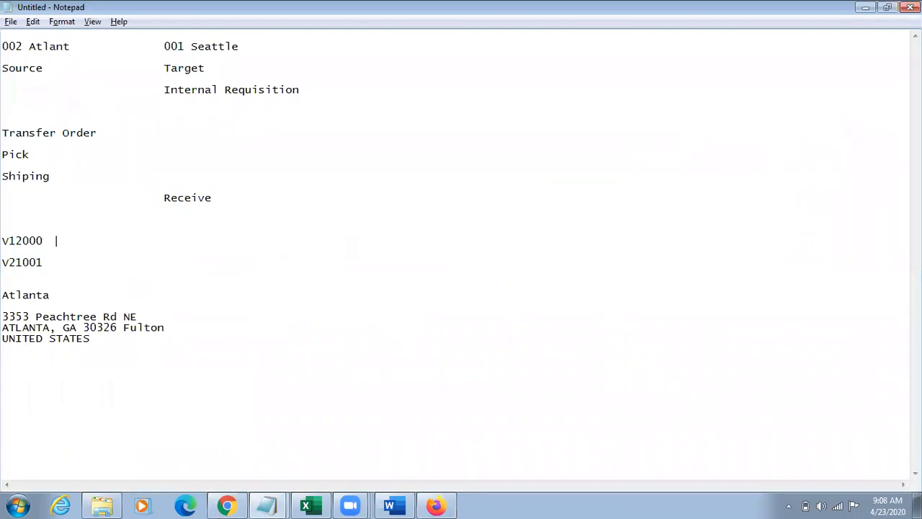
pyautogui.hotkey('ctrl', 'v')
pyautogui.hotkey('alt', 'Tab')
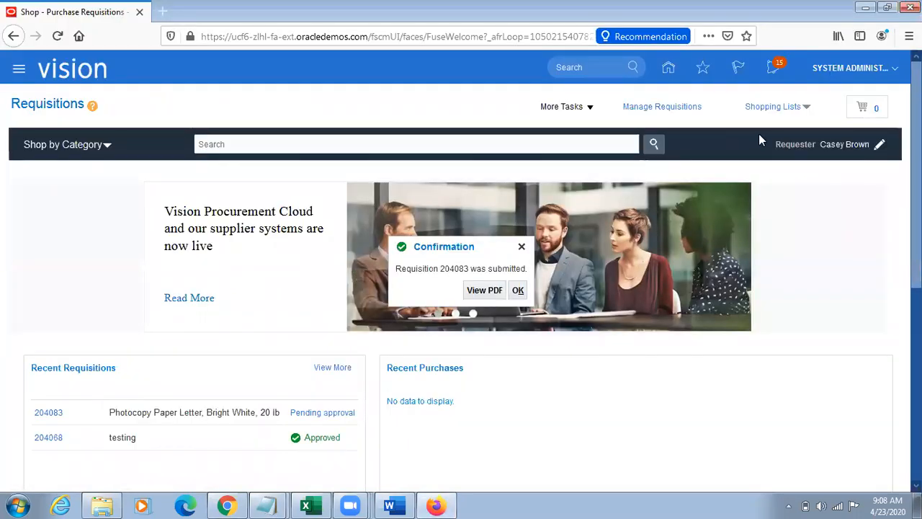
# Step: Enter a requisition line for TL Sample Item with Inventory as source type and Atlanta as the supply source
pyautogui.click(566, 107)
pyautogui.click(582, 127)
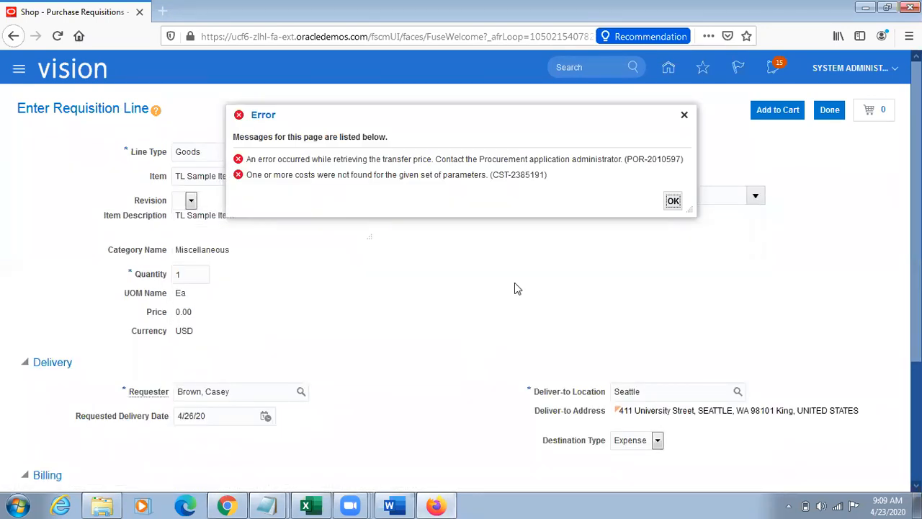
pyautogui.click(684, 116)
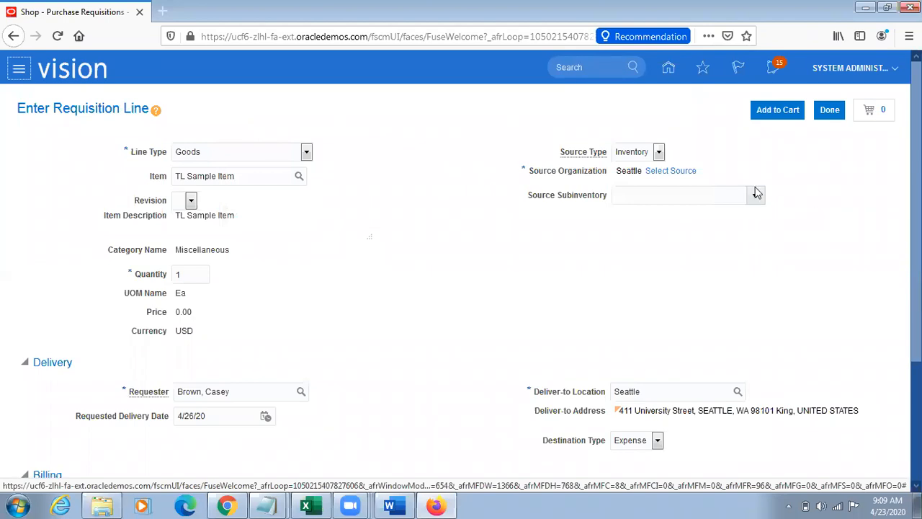
pyautogui.click(693, 172)
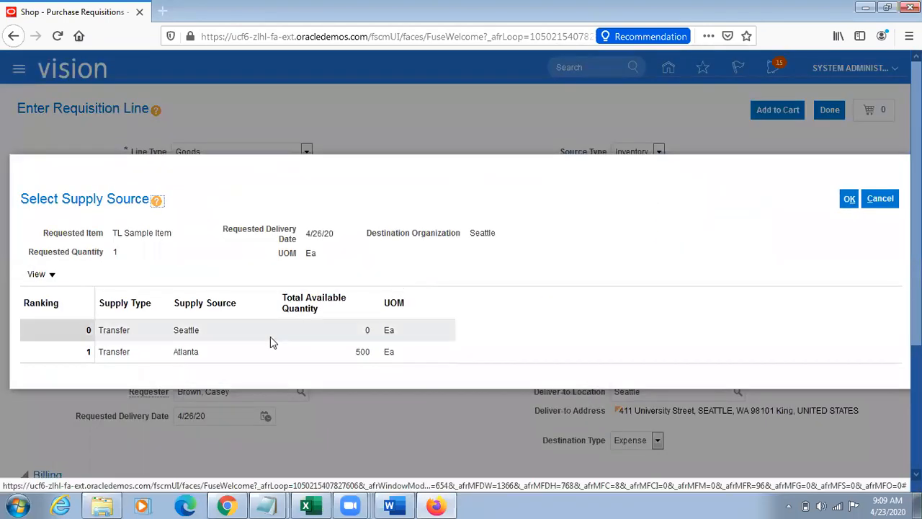
pyautogui.click(268, 350)
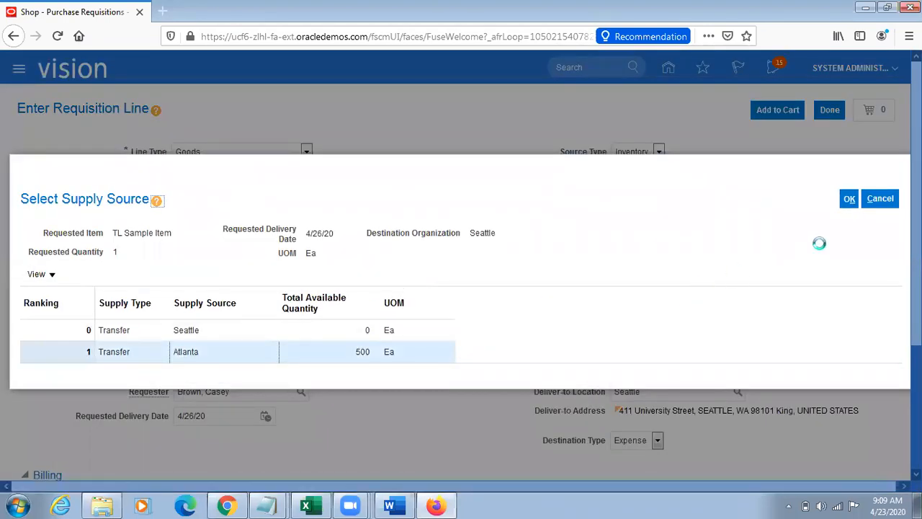
pyautogui.click(850, 198)
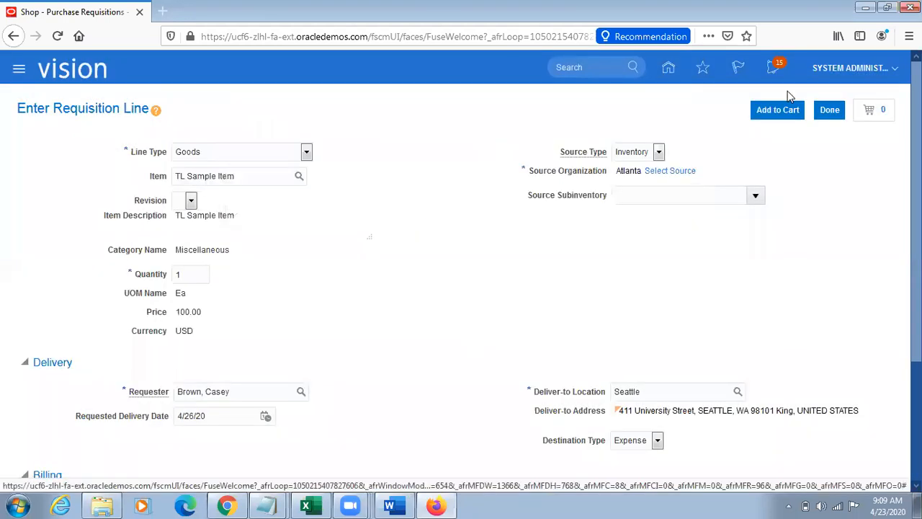
# Step: Add the TL Sample Item line to the cart and open the cart's requisition for review
pyautogui.click(778, 114)
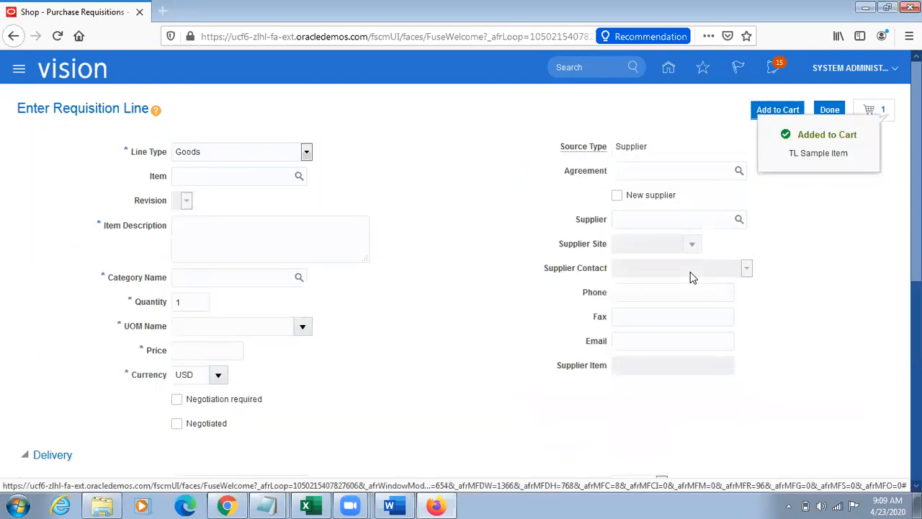
pyautogui.click(885, 119)
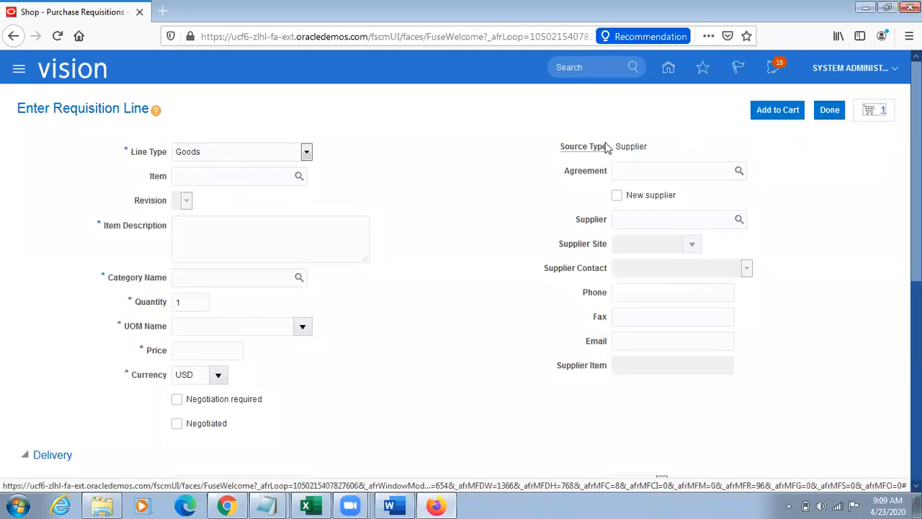
pyautogui.click(741, 202)
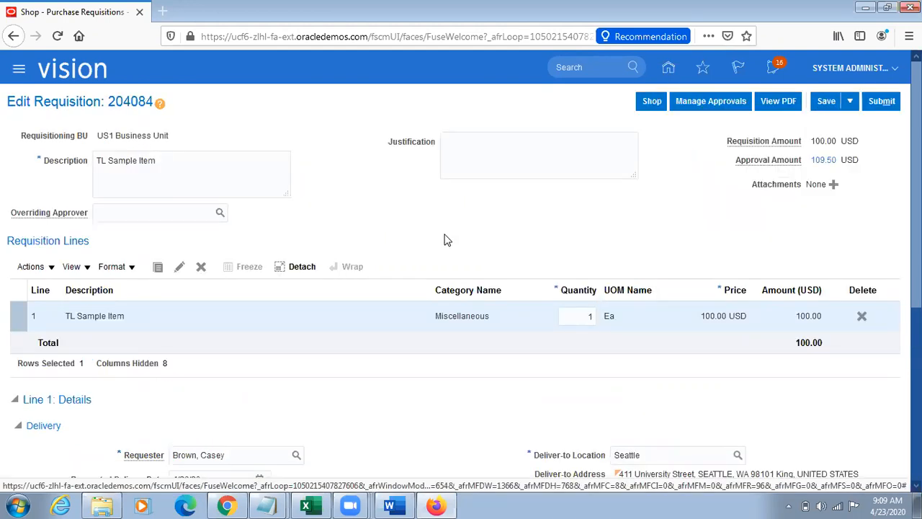
# Step: Check the TL Sample Item requisition's line and delivery details, and submit the requisition for approval
pyautogui.scroll(-2, 835, 249)
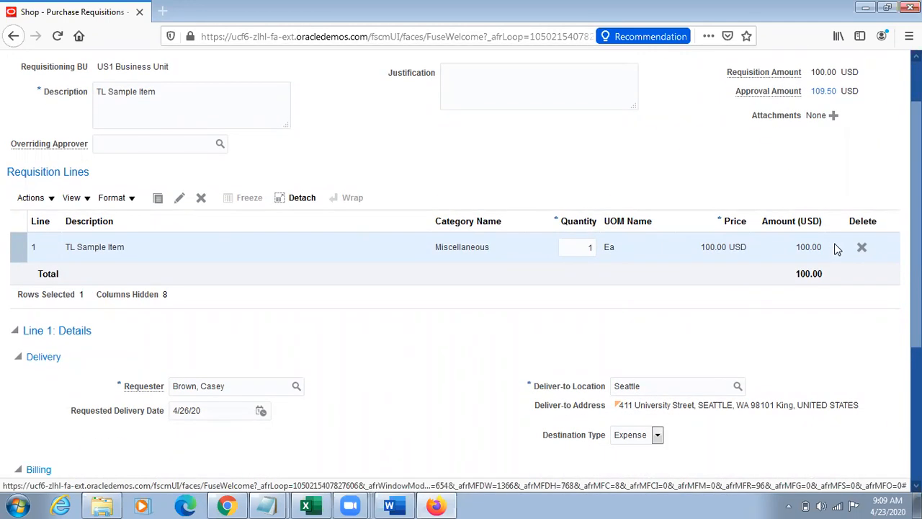
pyautogui.scroll(2, 836, 248)
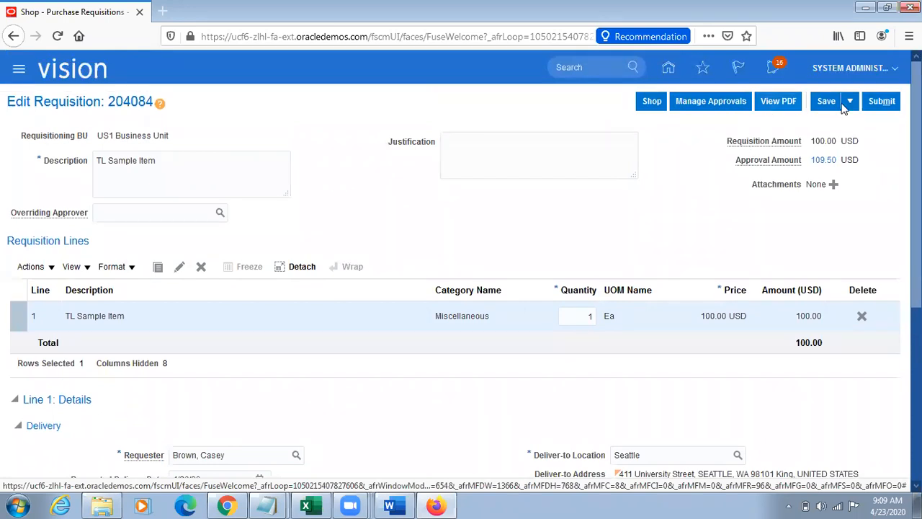
pyautogui.click(884, 101)
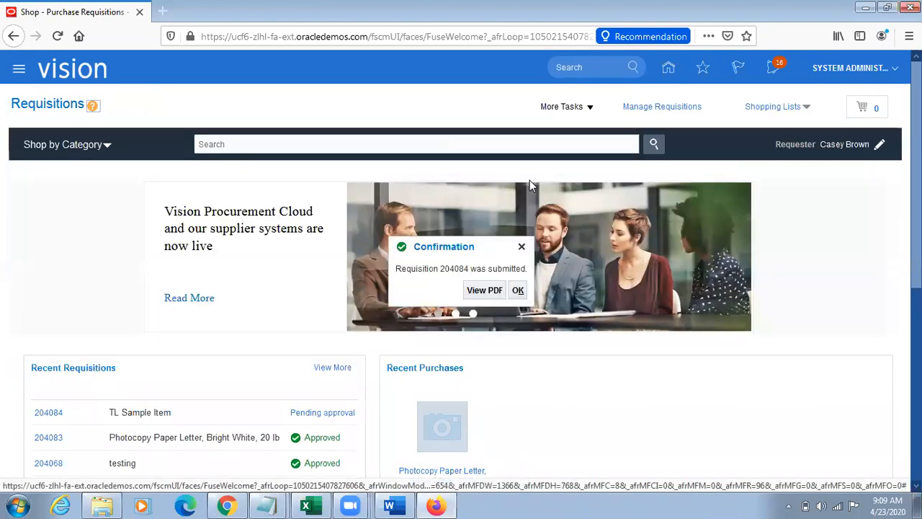
pyautogui.click(518, 289)
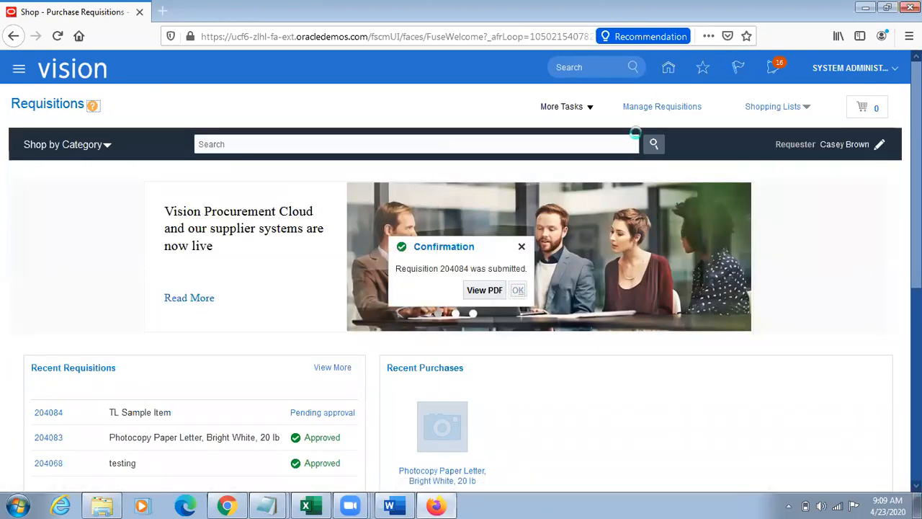
pyautogui.click(580, 105)
pyautogui.click(586, 124)
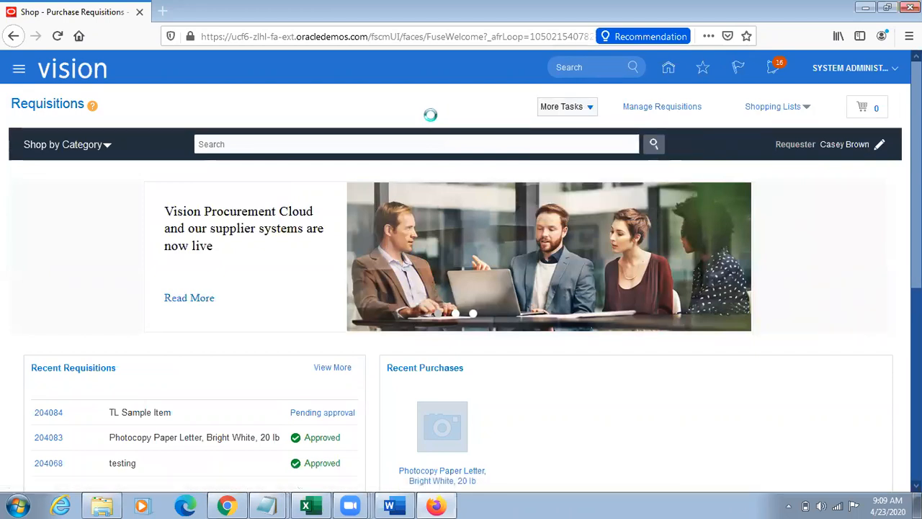
pyautogui.click(829, 114)
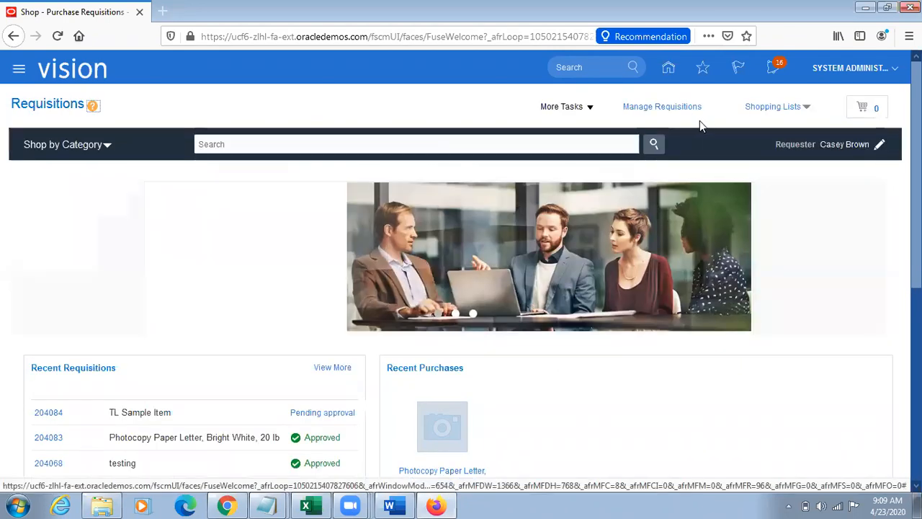
# Step: Open Manage Requisitions and check the approval status of the submitted requisitions
pyautogui.click(678, 107)
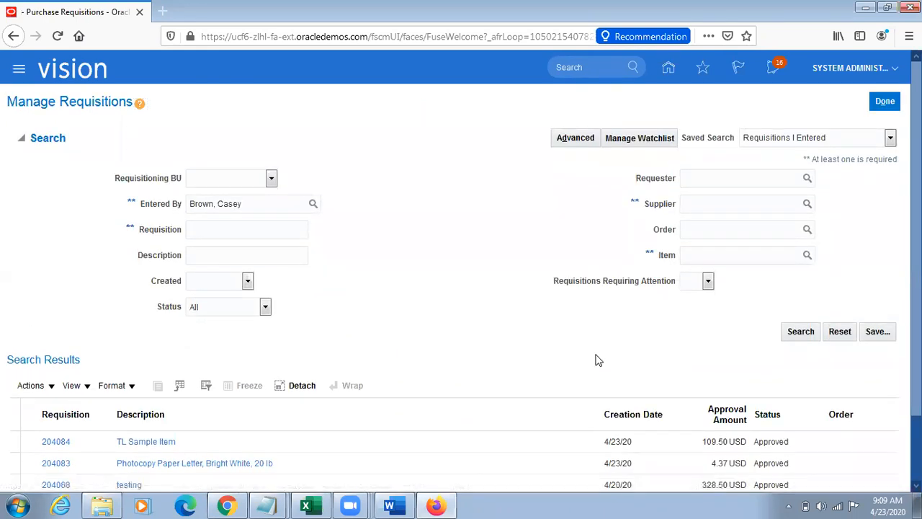
pyautogui.scroll(-2, 596, 359)
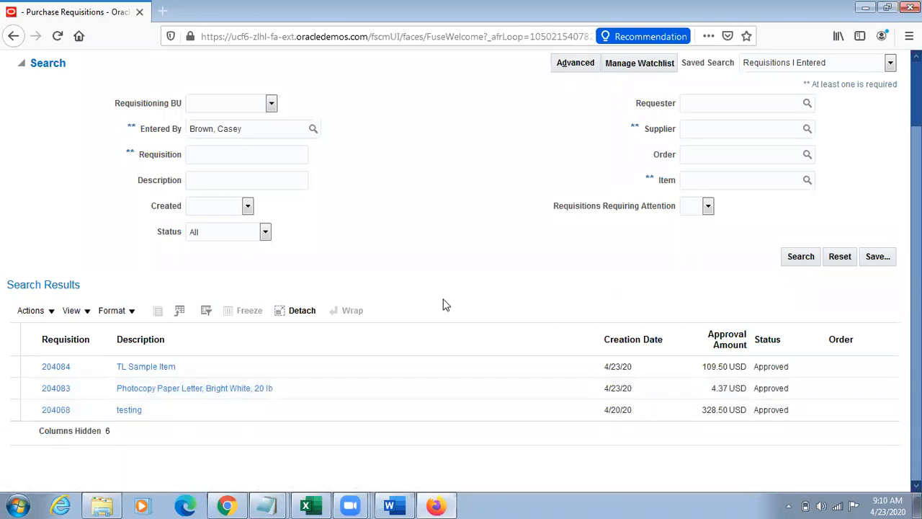
# Step: Switch to Chrome and leave Manage Locations for the Oracle Applications home page
pyautogui.click(392, 506)
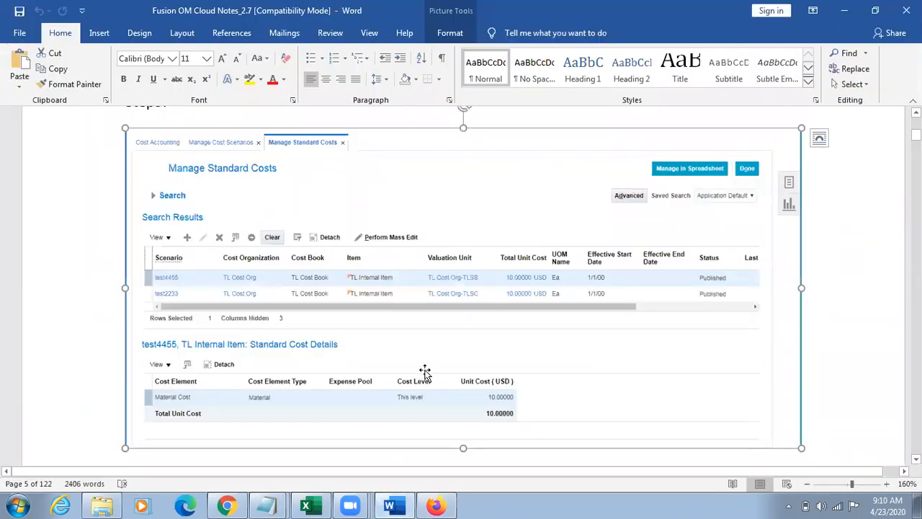
pyautogui.click(226, 505)
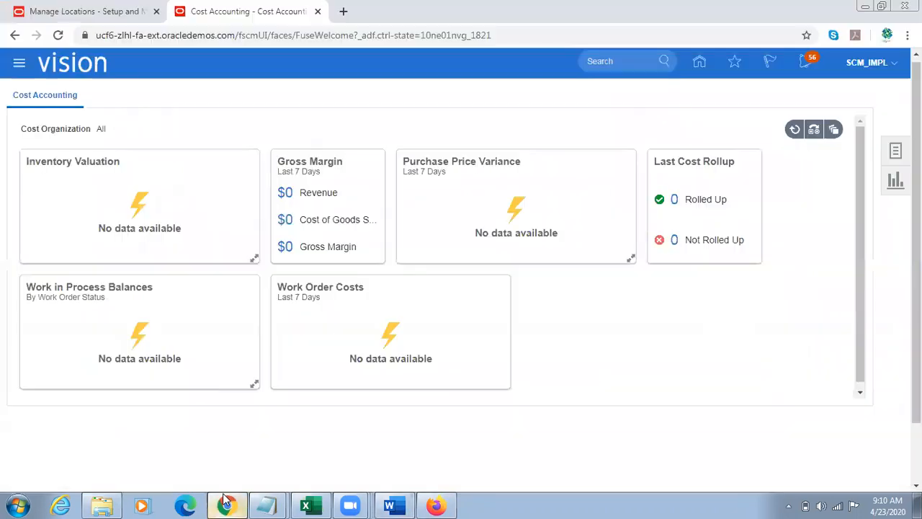
pyautogui.click(99, 9)
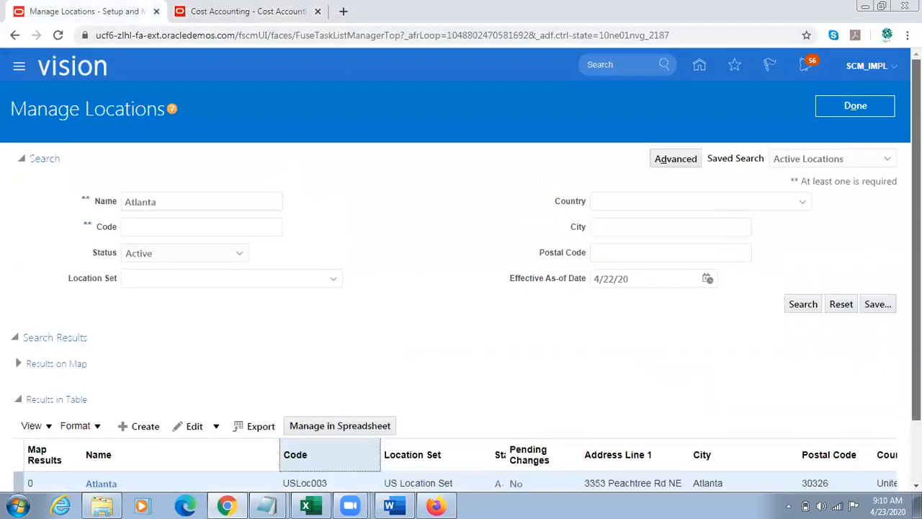
pyautogui.click(700, 67)
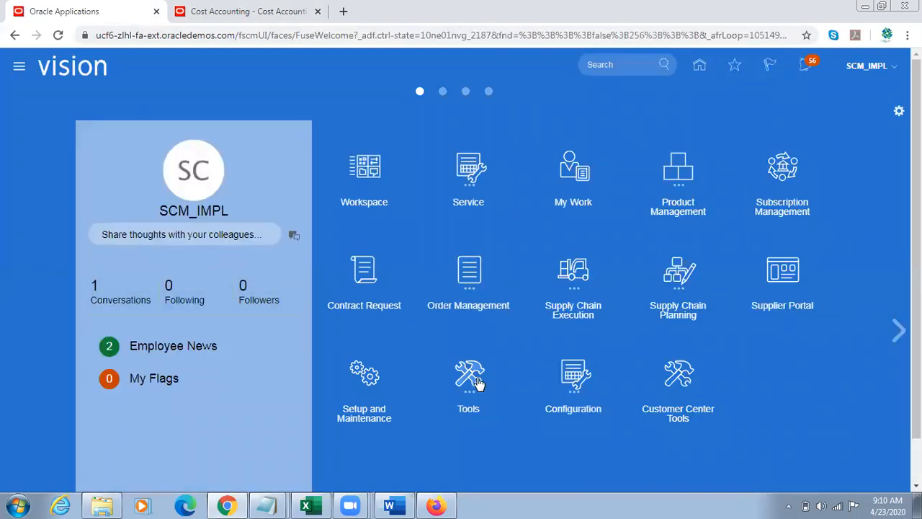
# Step: Switch back to Firefox and open the TL Sample Item requisition from the search results
pyautogui.hotkey('alt', 'Tab')
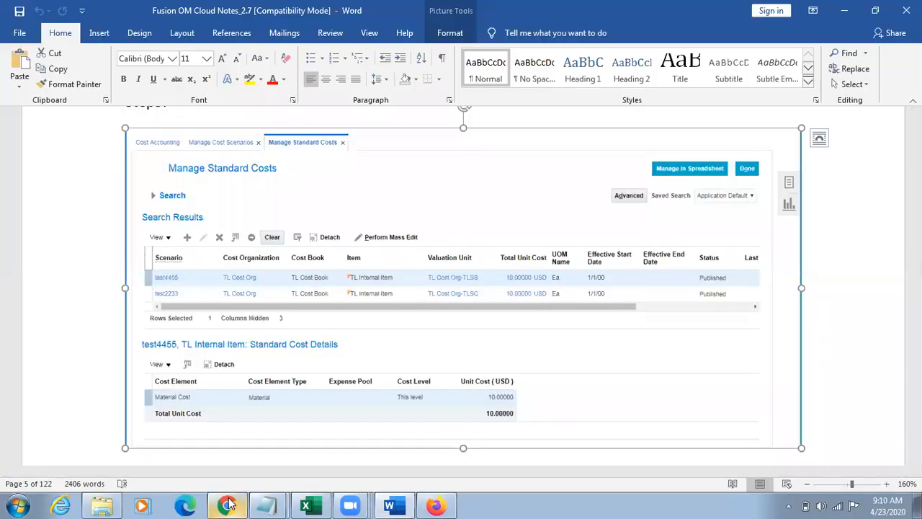
pyautogui.click(227, 505)
pyautogui.click(436, 505)
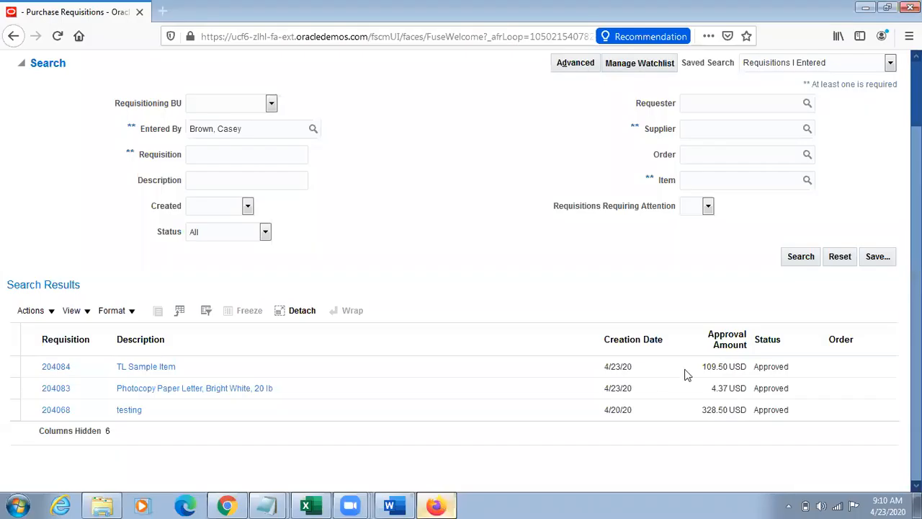
pyautogui.click(722, 372)
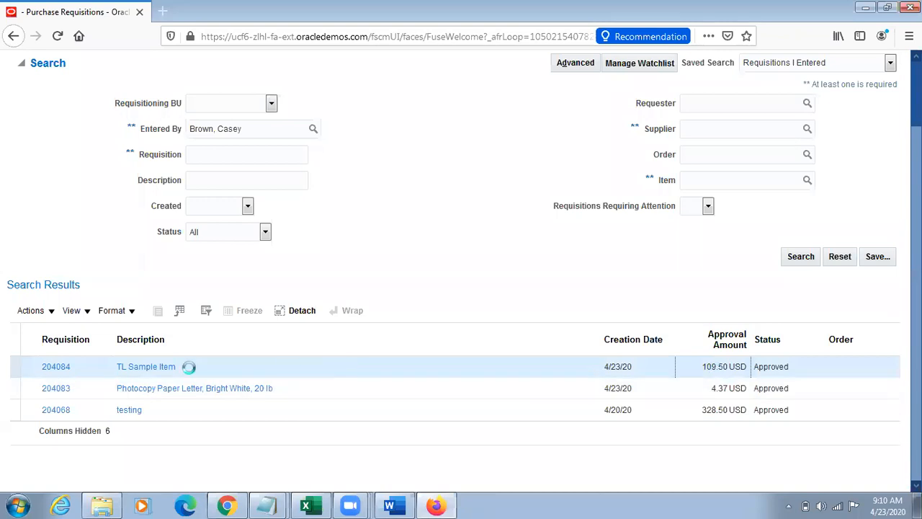
pyautogui.click(58, 369)
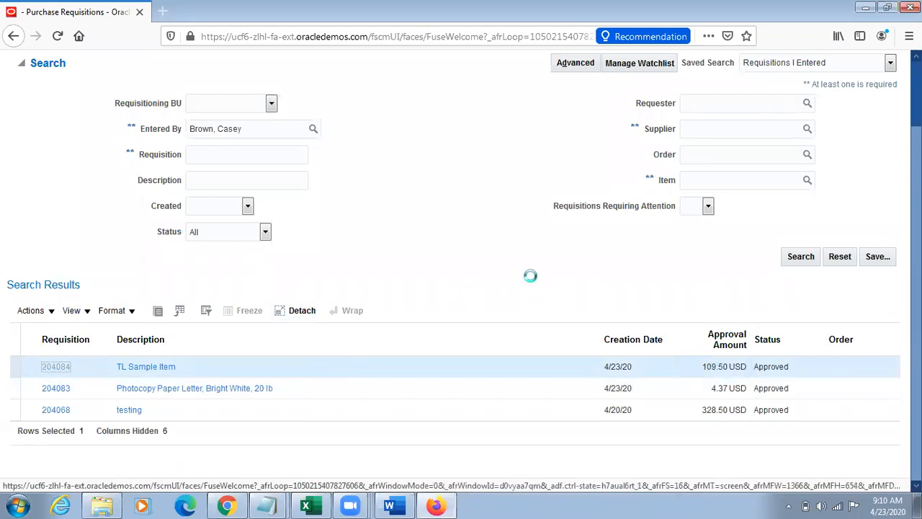
# Step: Switch to Chrome and open Scheduled Processes from the home page
pyautogui.hotkey('alt', 'Tab')
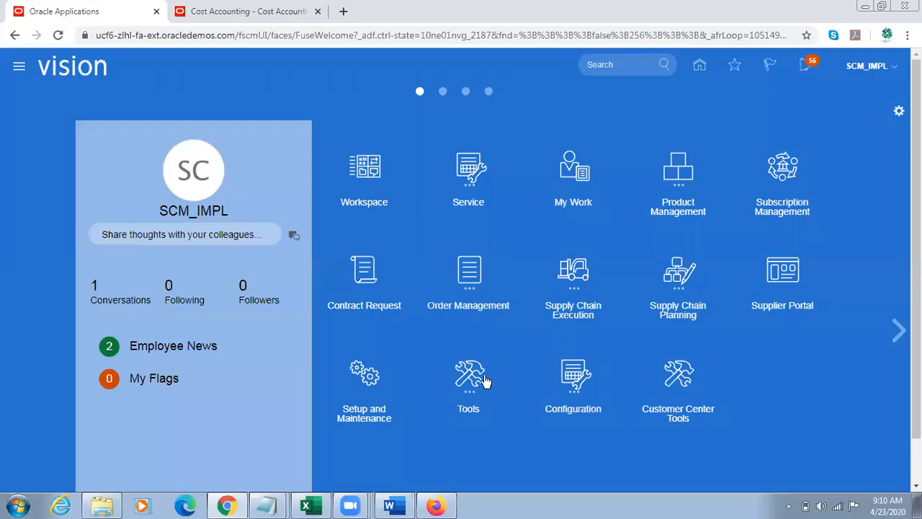
pyautogui.scroll(-1, 649, 422)
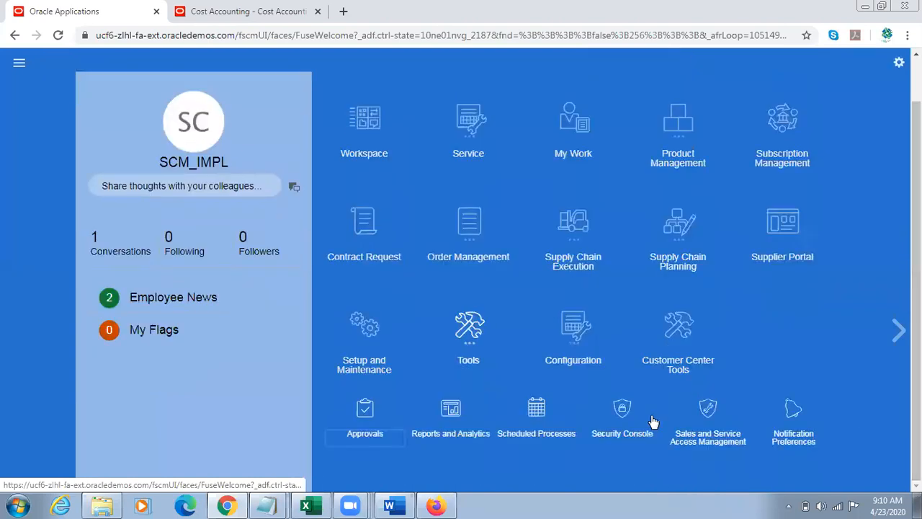
pyautogui.click(533, 412)
# Step: Switch to Firefox and examine the nonrecoverable tax in the TL Sample Item requisition's approval amount details
pyautogui.hotkey('alt', 'Tab')
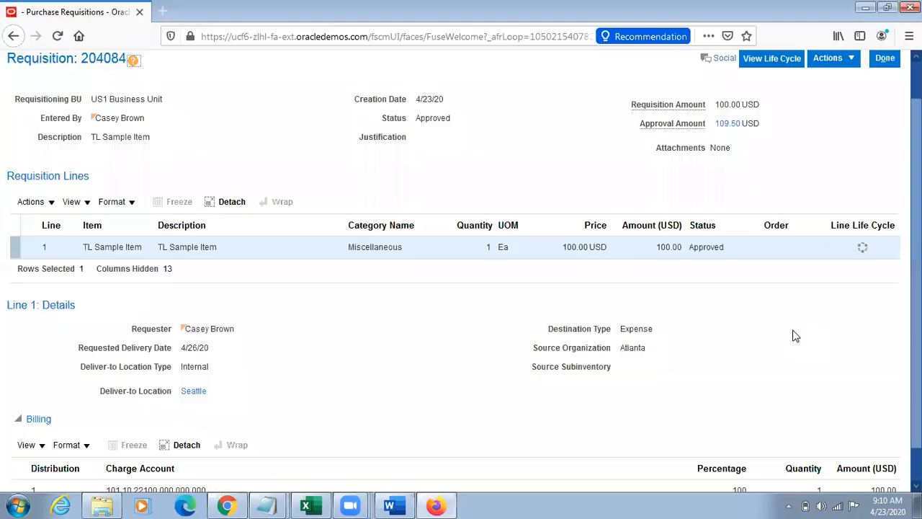
pyautogui.click(728, 123)
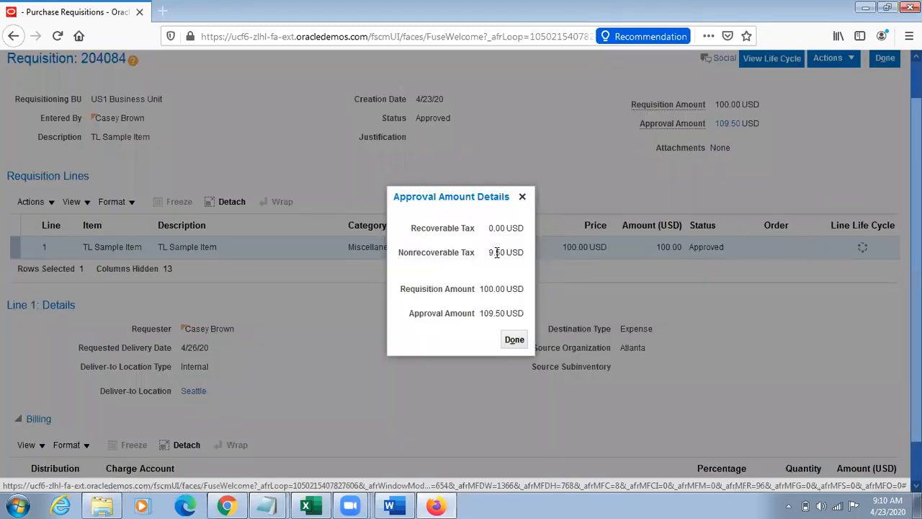
pyautogui.doubleClick(497, 252)
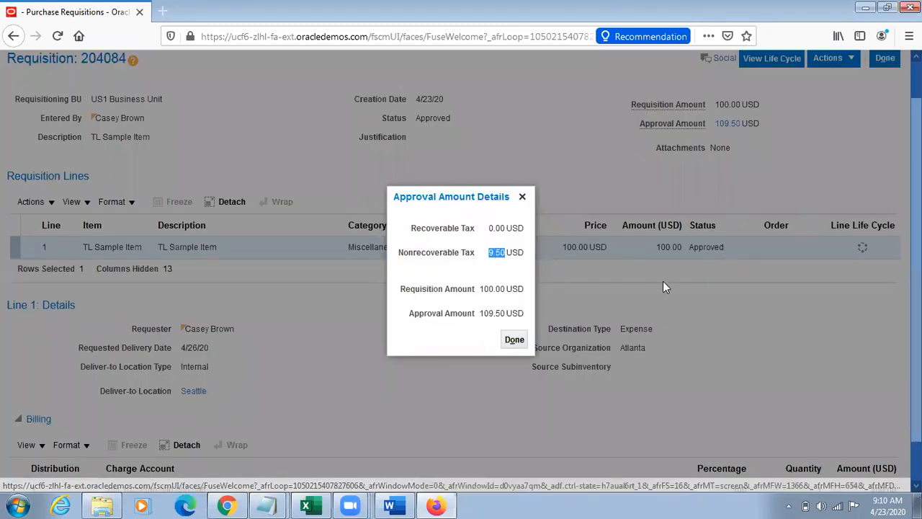
pyautogui.click(523, 196)
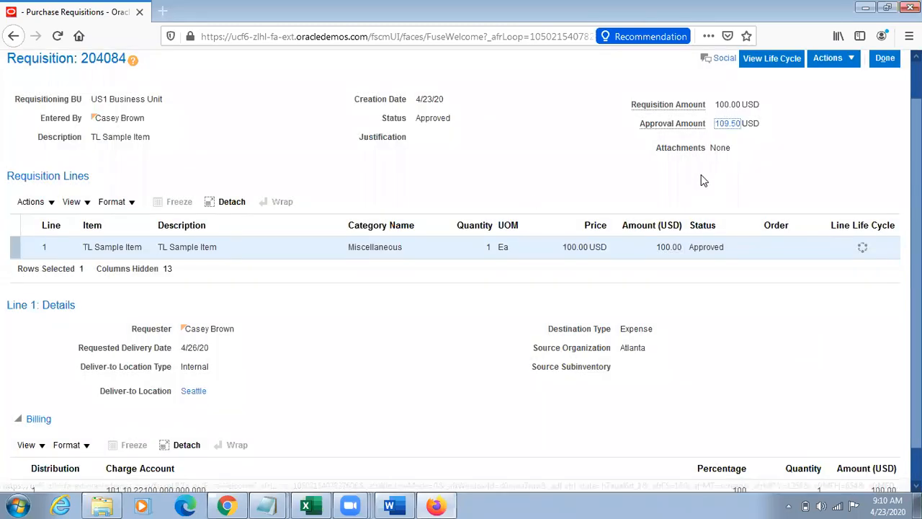
# Step: Return to Chrome and start scheduling a new process from the Scheduled Processes overview
pyautogui.hotkey('alt', 'Tab')
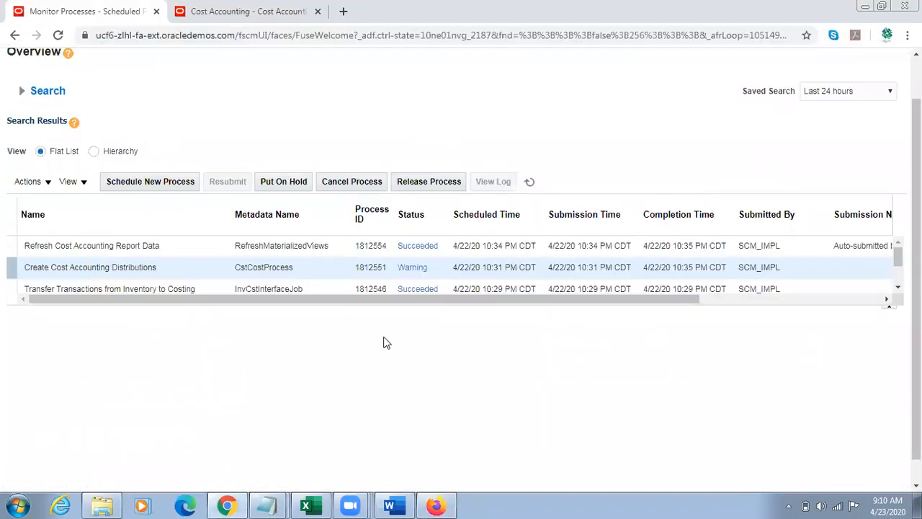
pyautogui.click(240, 504)
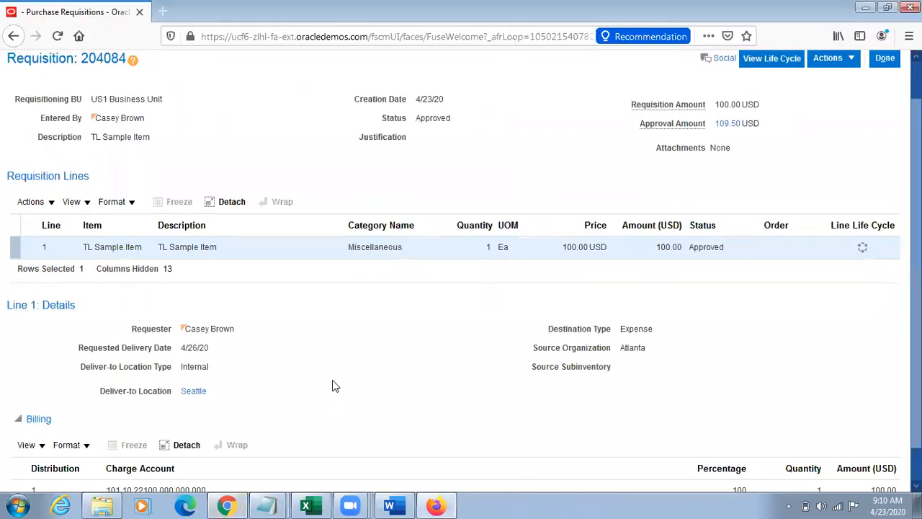
pyautogui.hotkey('alt', 'Tab')
pyautogui.click(148, 181)
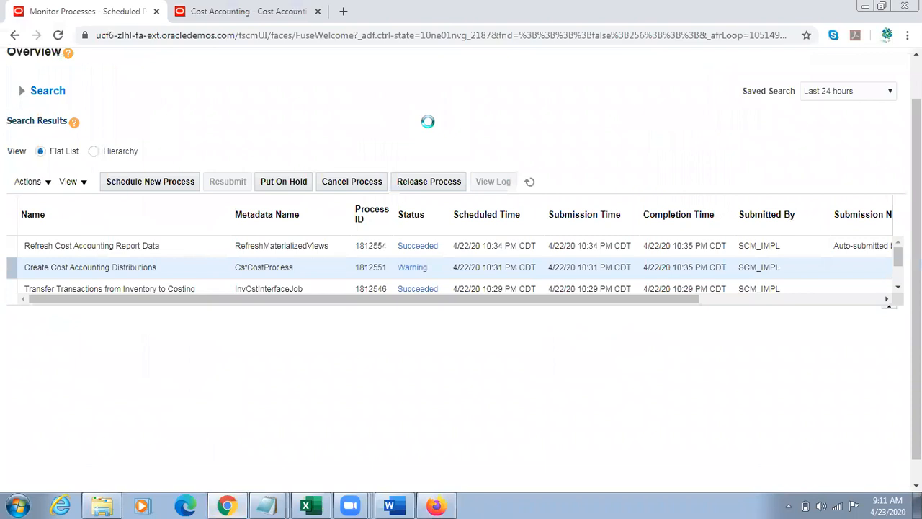
# Step: Switch to the Fusion OM Cloud Notes_2.7 document in Word and look up the transfer order cycle steps
pyautogui.click(390, 505)
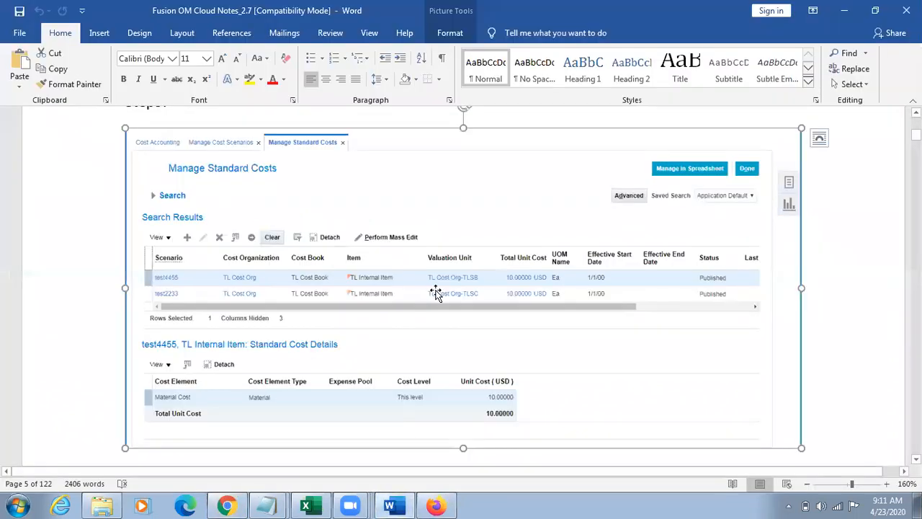
pyautogui.press('pagedown')
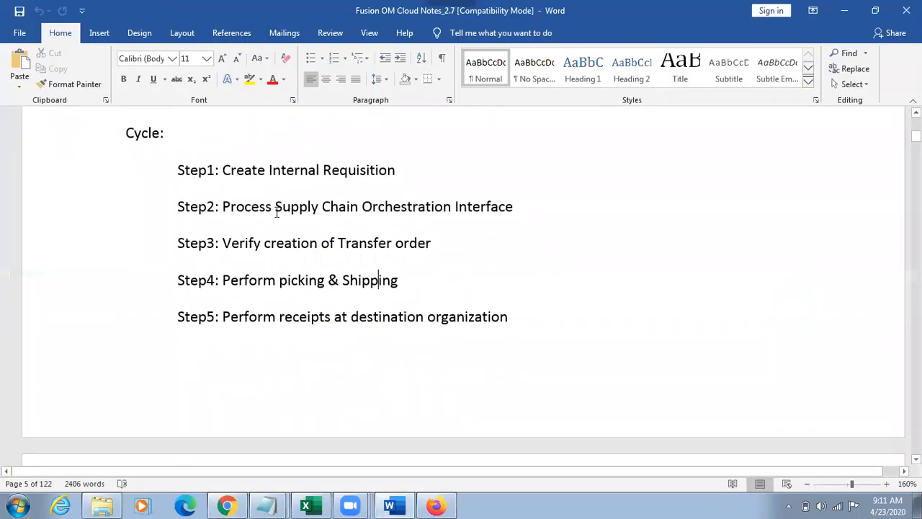
# Step: Return to Chrome, find the job with Process%Supply%Chain% and choose Process Supply Chain Orchestration Interface as the new process
pyautogui.hotkey('alt', 'Tab')
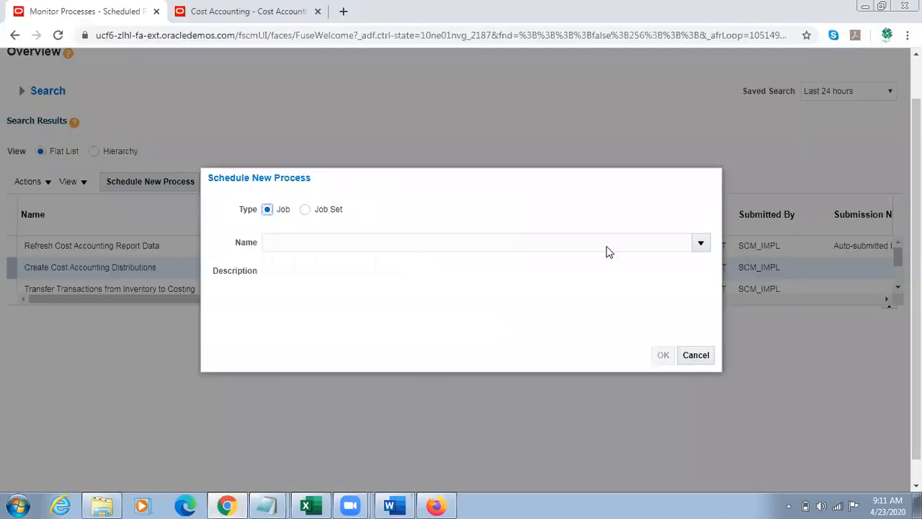
pyautogui.click(701, 244)
pyautogui.click(279, 479)
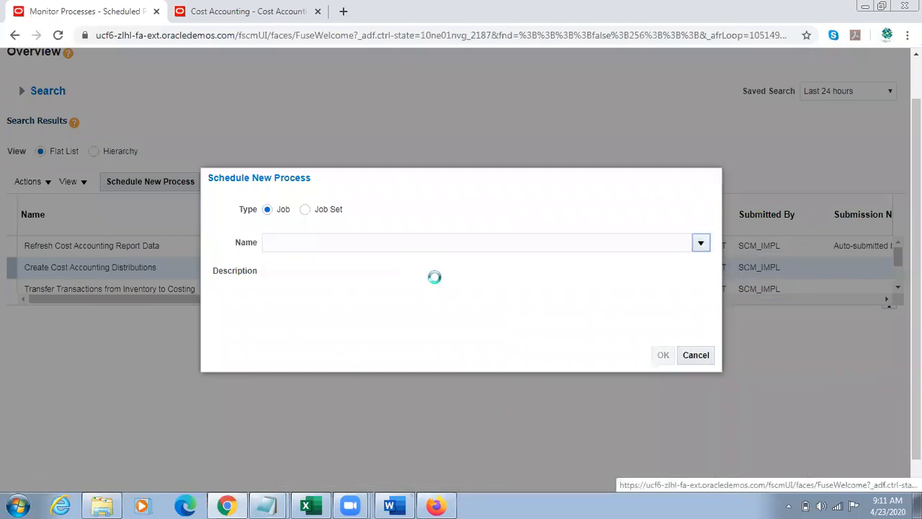
pyautogui.click(220, 246)
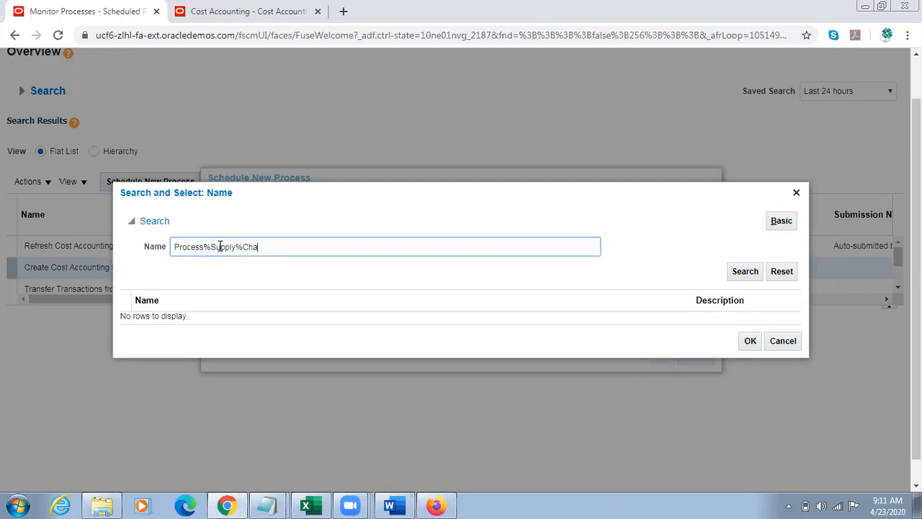
pyautogui.click(754, 278)
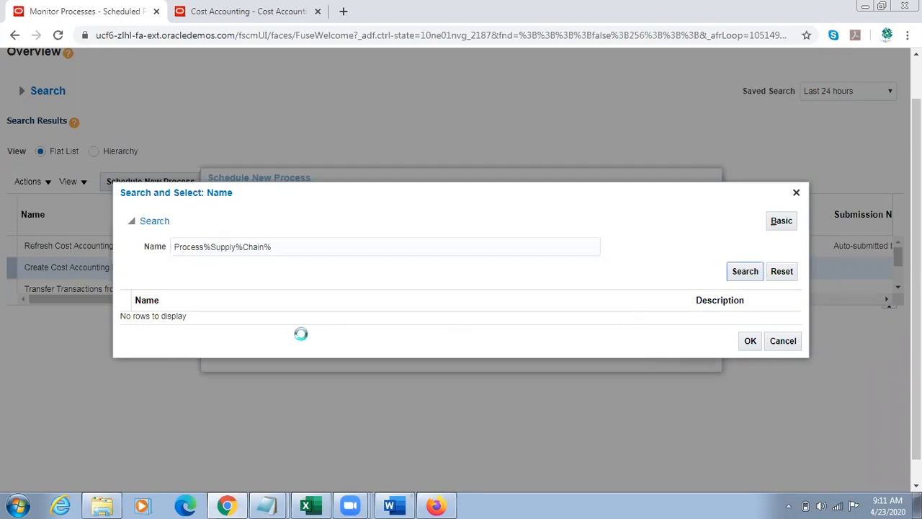
pyautogui.click(257, 317)
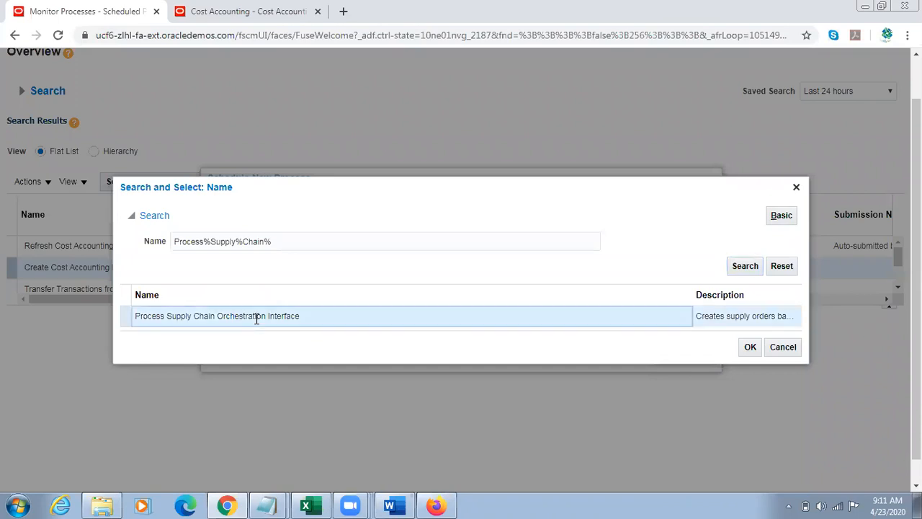
pyautogui.click(751, 348)
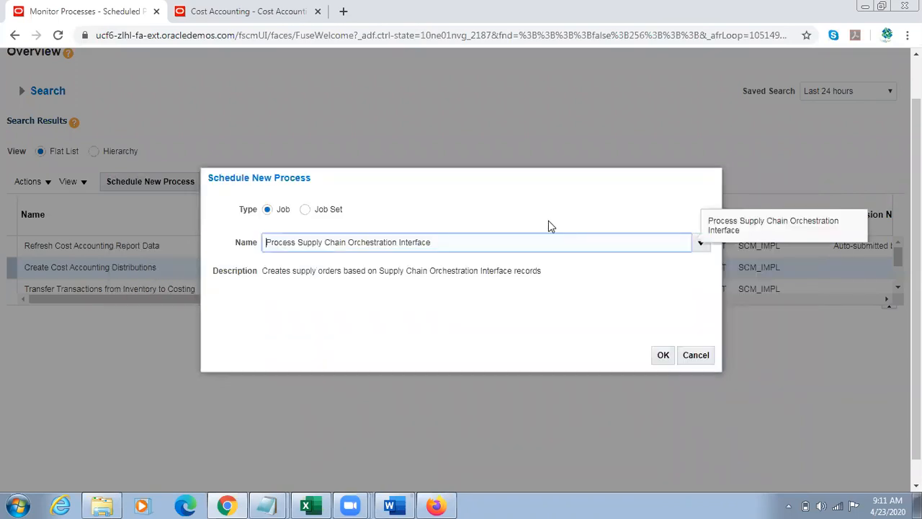
pyautogui.tripleClick(453, 246)
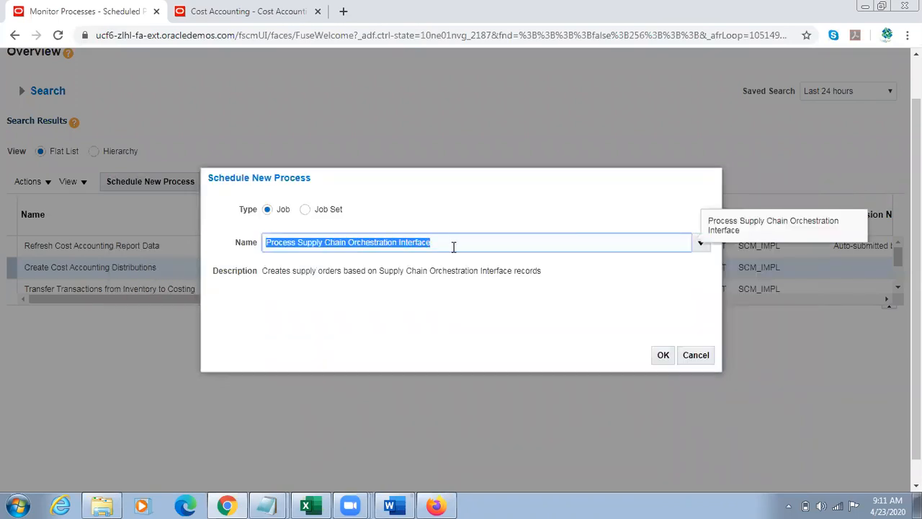
pyautogui.click(664, 356)
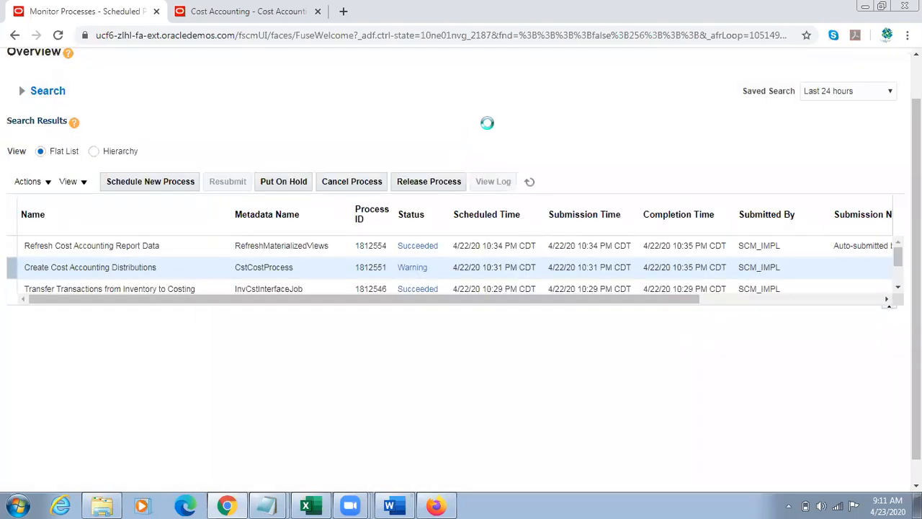
# Step: Set the process's Supply Request System parameter to Oracle Fusion Self Service Procurement
pyautogui.click(443, 250)
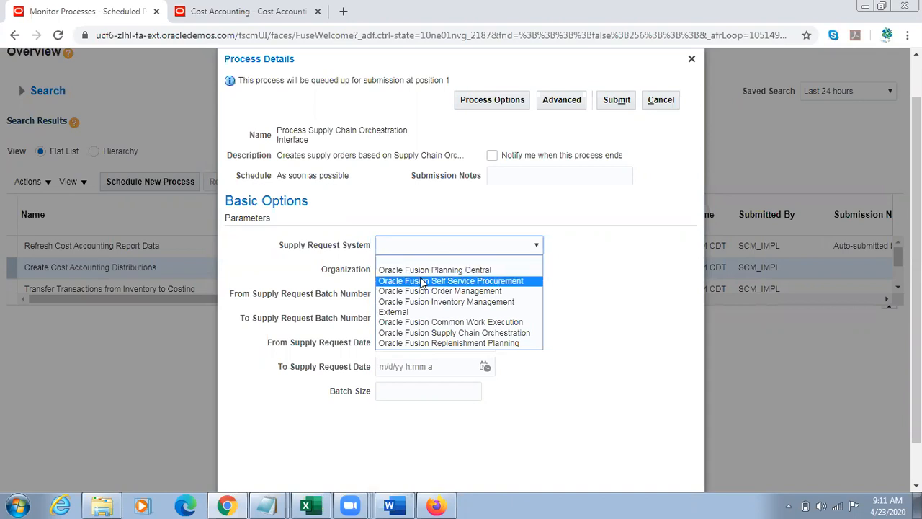
pyautogui.click(423, 281)
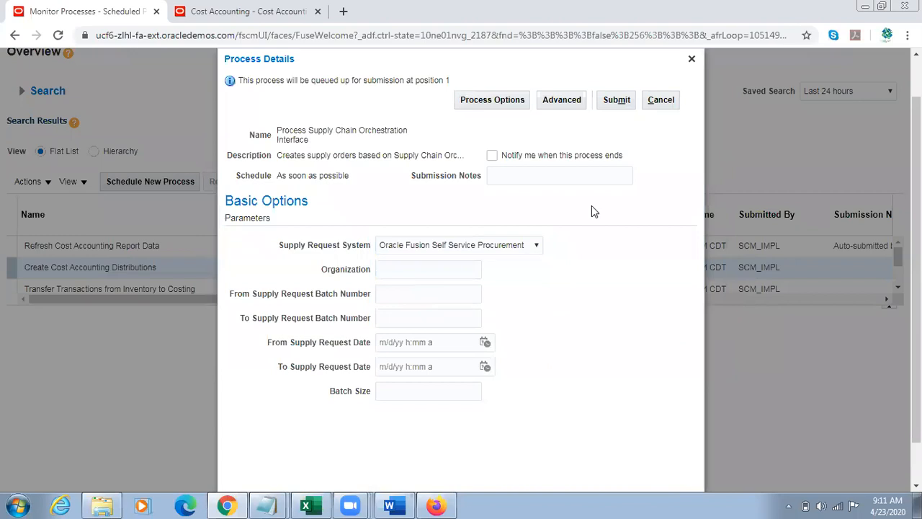
pyautogui.moveTo(280, 245); pyautogui.dragTo(341, 246)
pyautogui.click(611, 255)
# Step: Switch to the Fusion OM Cloud Notes_2.7 document in Word and look up the process parameters documented for Step 2
pyautogui.hotkey('alt', 'Tab')
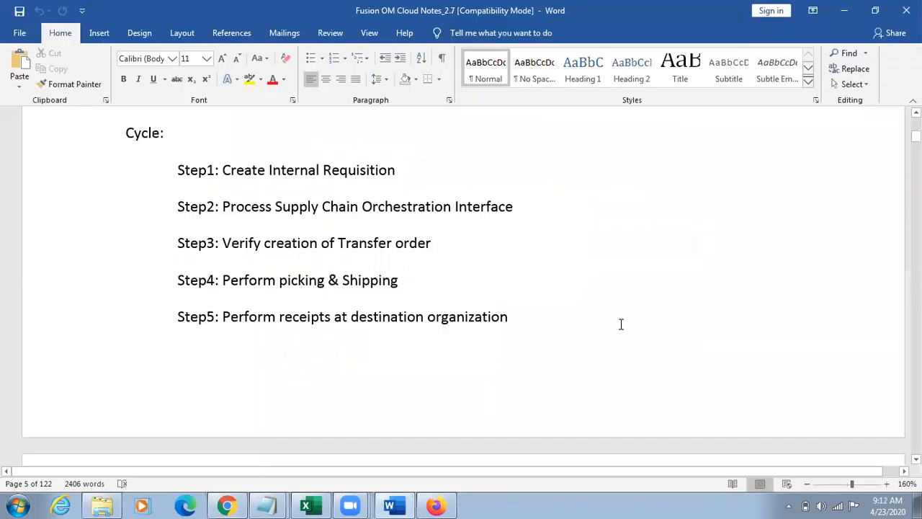
pyautogui.press('Down')
pyautogui.press('Down')
pyautogui.press('Down')
pyautogui.press('Down')
pyautogui.press('Down')
pyautogui.press('Down')
pyautogui.press('Down')
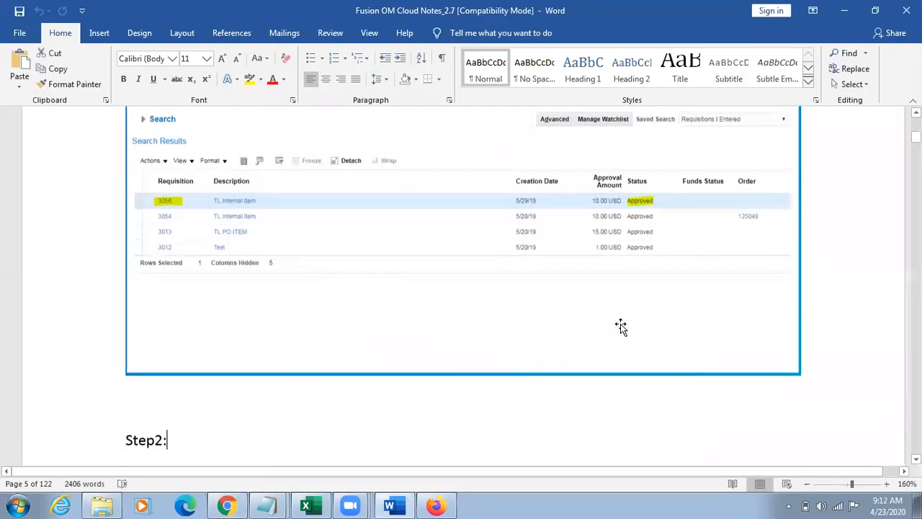
pyautogui.press('Down')
pyautogui.press('Down')
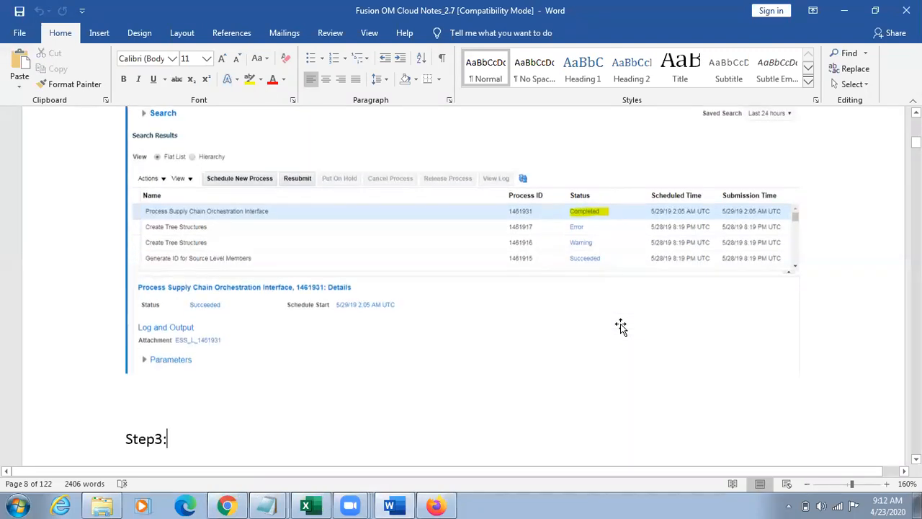
pyautogui.press('Down')
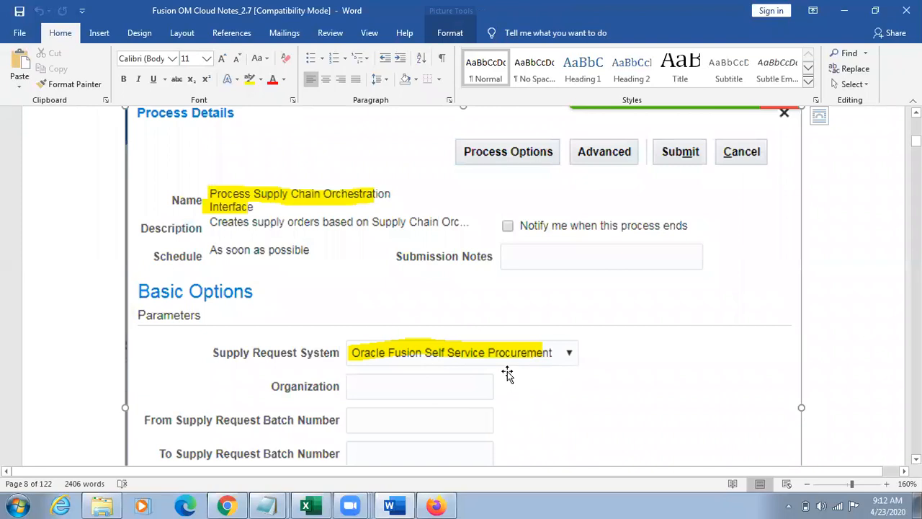
# Step: Return to Chrome, submit the Process Supply Chain Orchestration Interface job and close the confirmation
pyautogui.hotkey('alt', 'Tab')
pyautogui.moveTo(309, 245); pyautogui.dragTo(360, 248)
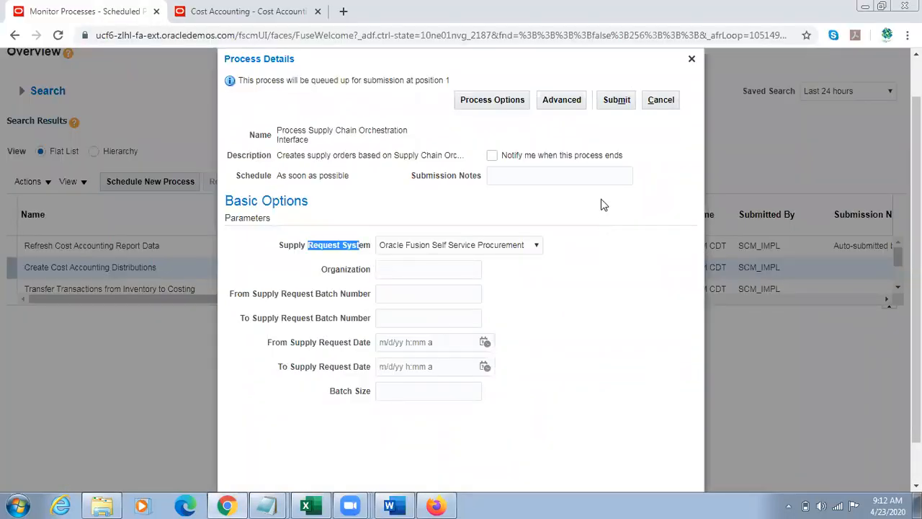
pyautogui.click(616, 99)
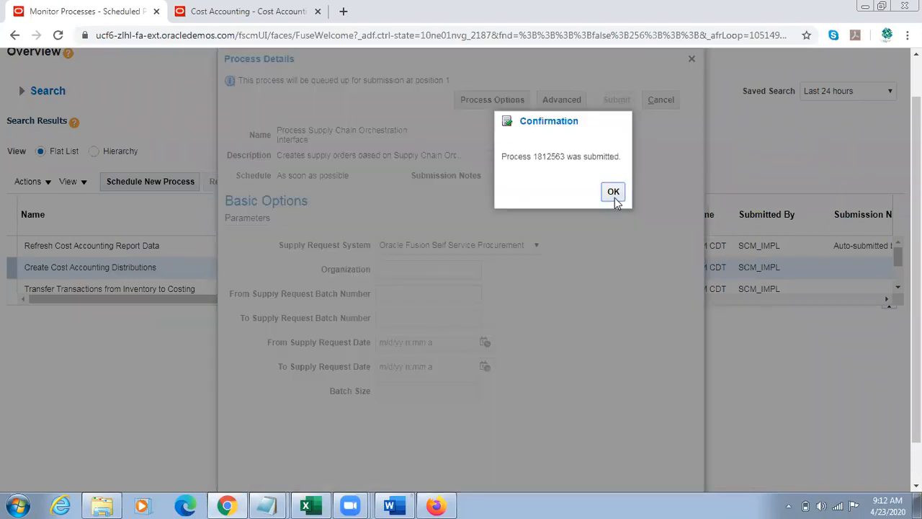
pyautogui.click(613, 191)
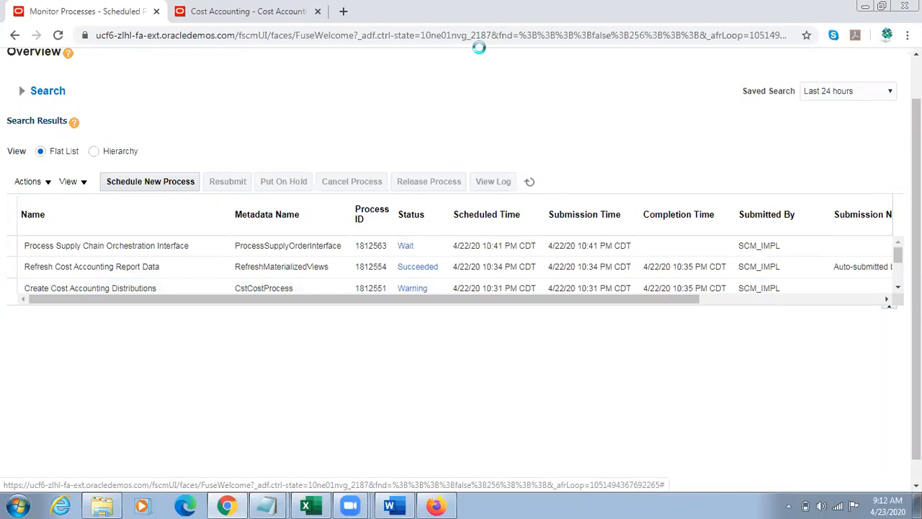
# Step: Refresh the scheduled processes list to check the status of the Process Supply Chain Orchestration Interface job
pyautogui.click(530, 182)
pyautogui.click(530, 182)
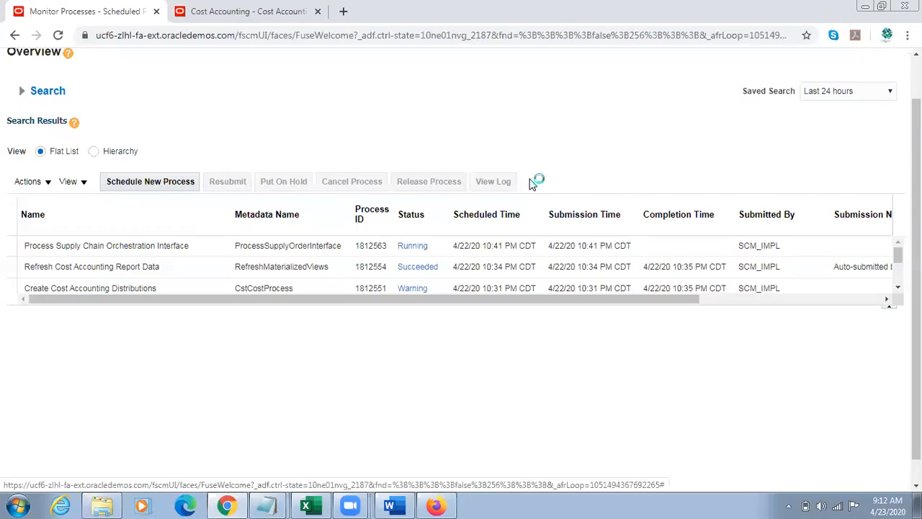
pyautogui.click(530, 182)
pyautogui.scroll(2, 607, 155)
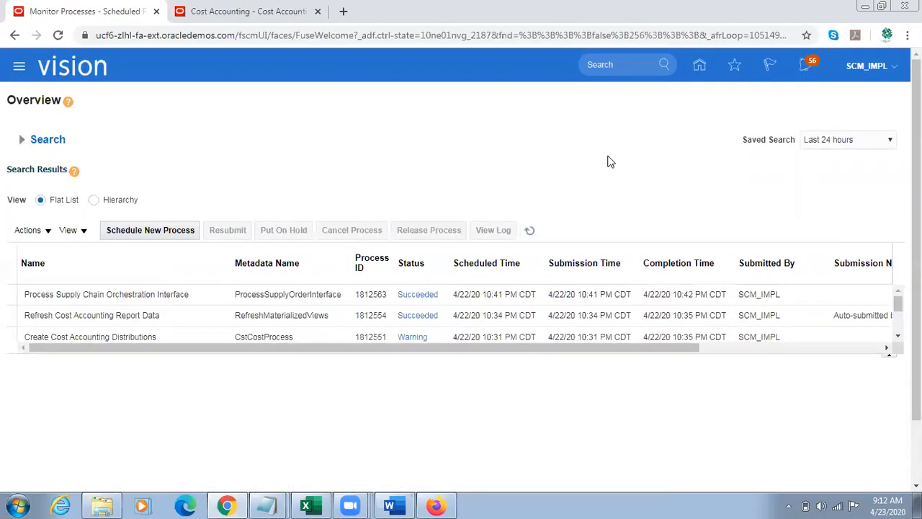
pyautogui.click(529, 230)
pyautogui.click(529, 229)
# Step: Go from the home page to Inventory Management under Supply Chain Execution and open Manage Transfer Orders
pyautogui.click(703, 67)
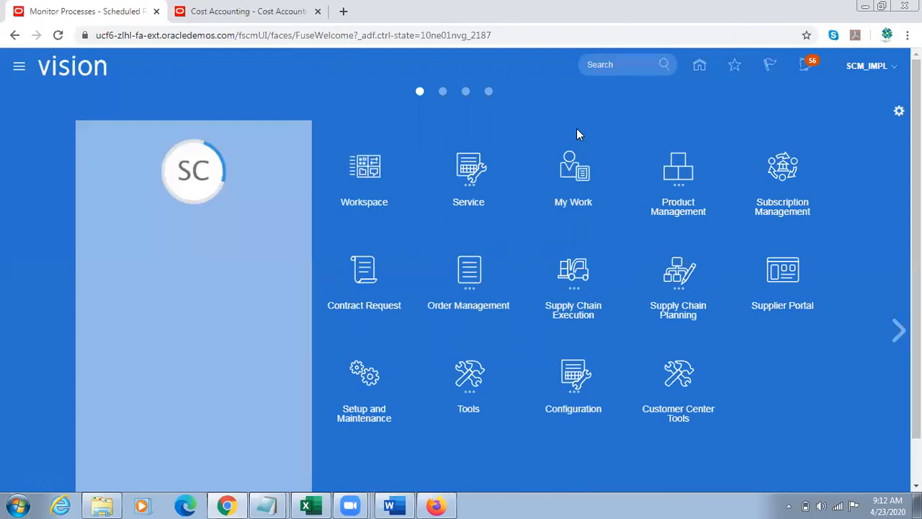
pyautogui.click(567, 281)
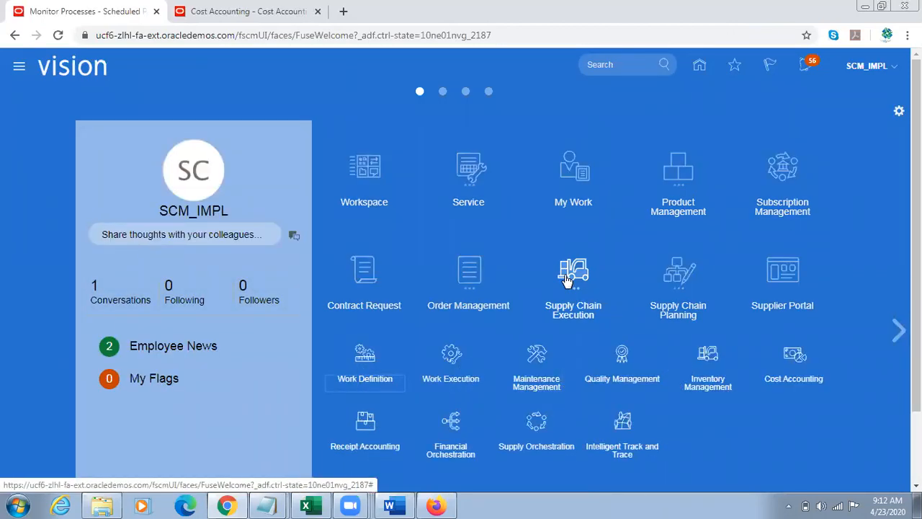
pyautogui.click(708, 364)
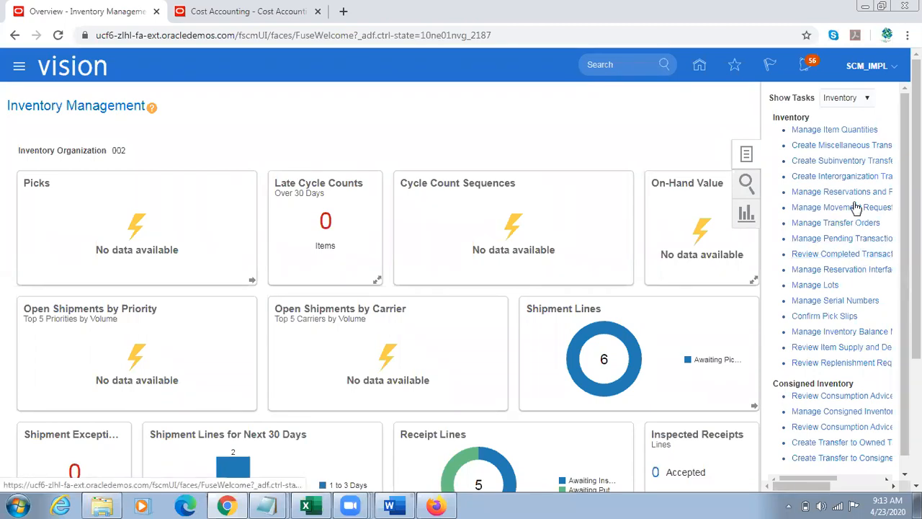
pyautogui.click(829, 225)
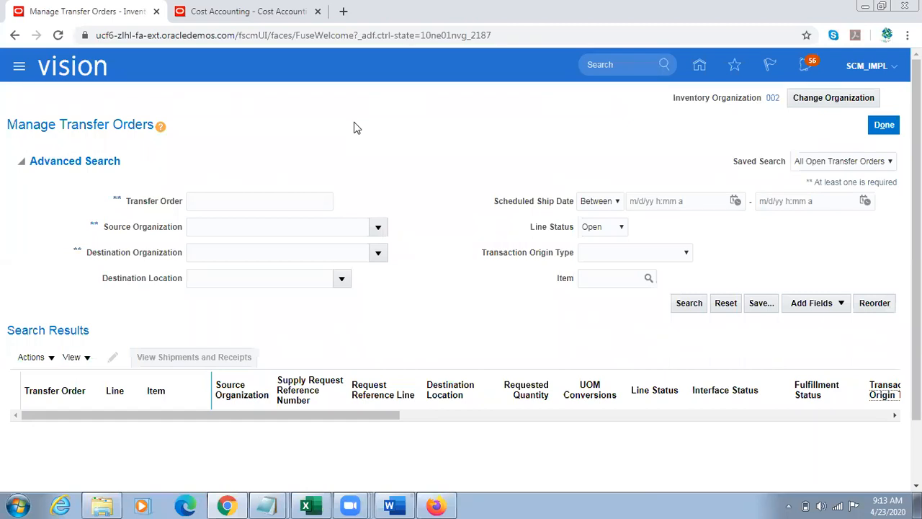
# Step: Search the open transfer orders with source organization 002
pyautogui.click(243, 226)
pyautogui.write('001')
pyautogui.press('Tab')
pyautogui.hotkey('shift', 'Tab')
pyautogui.doubleClick(243, 227)
pyautogui.write('002')
pyautogui.press('Tab')
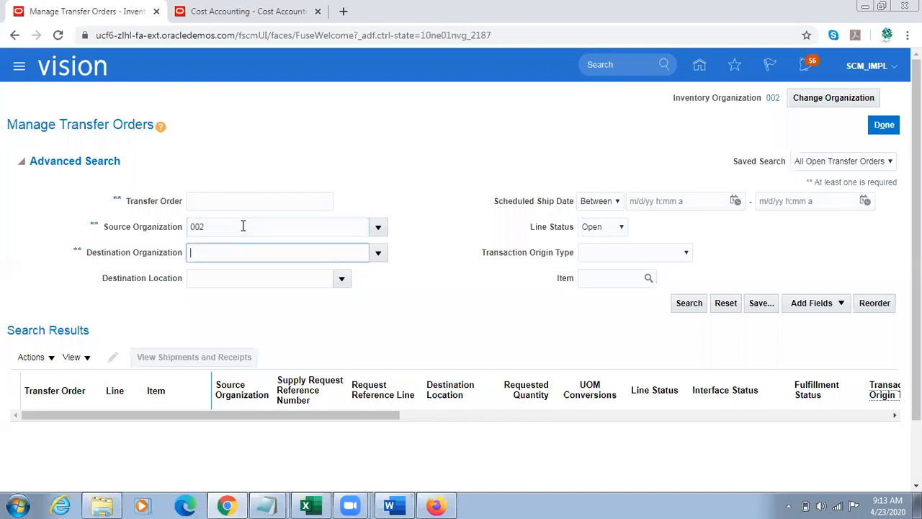
pyautogui.click(685, 303)
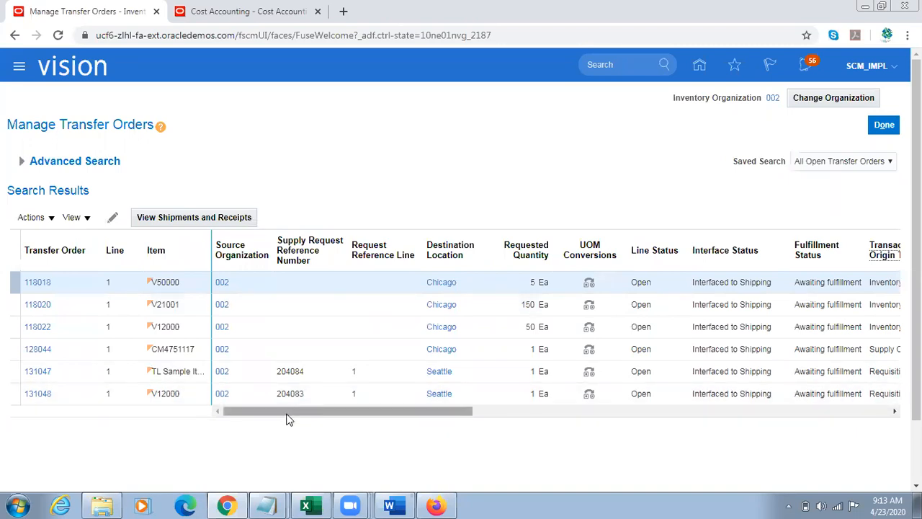
# Step: Widen the Item column in the search results and open the transfer order for TL Sample Item
pyautogui.click(186, 373)
pyautogui.tripleClick(186, 372)
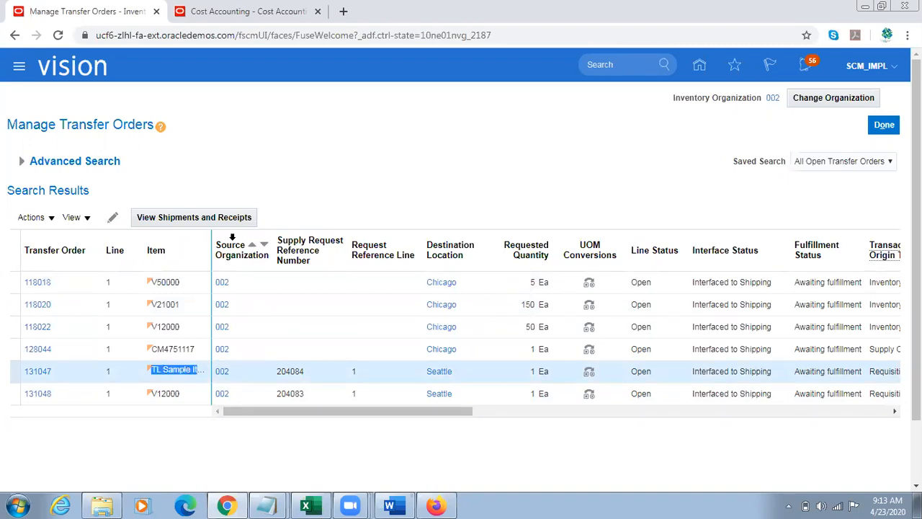
pyautogui.moveTo(213, 235); pyautogui.dragTo(245, 233)
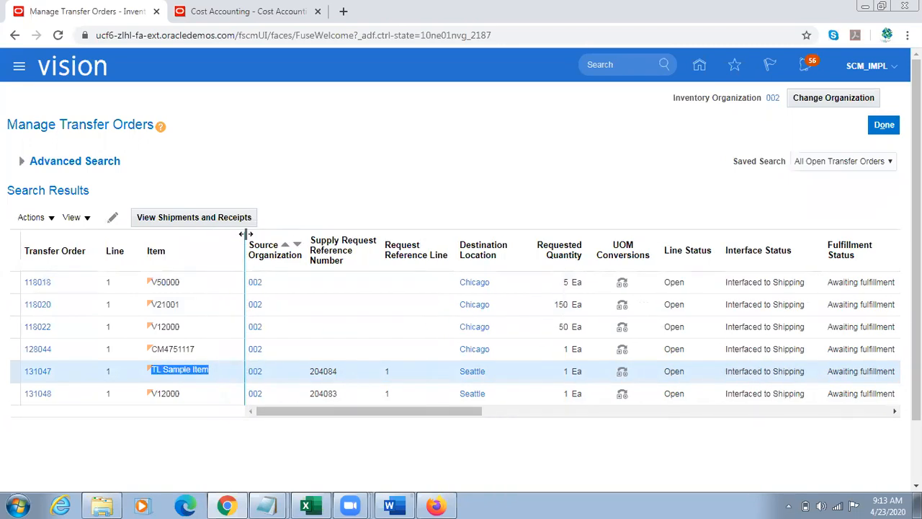
pyautogui.click(40, 375)
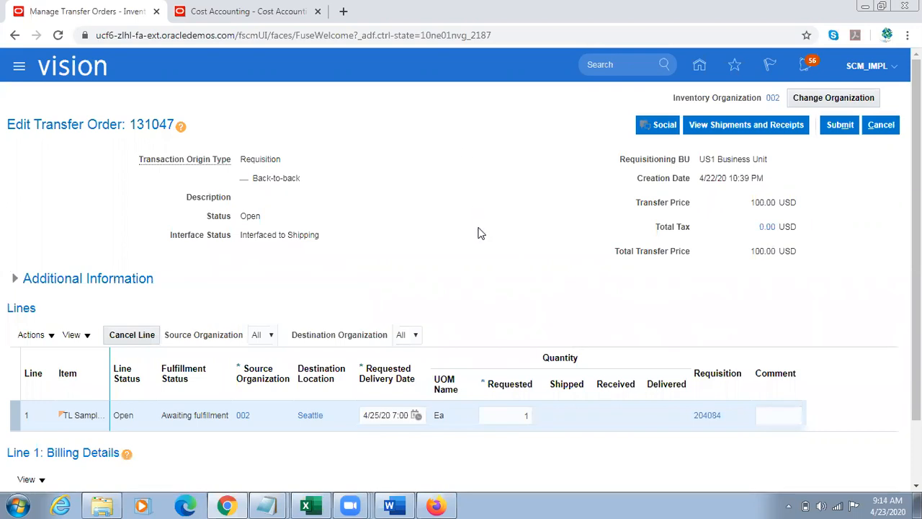
# Step: Examine the transfer order's source organization, destination location, requested quantity, requisition reference and billing details
pyautogui.scroll(-1, 481, 233)
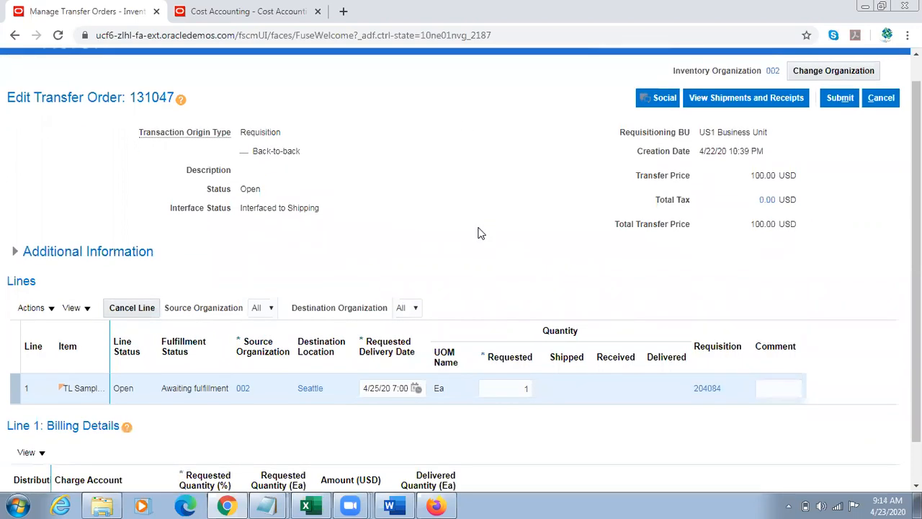
pyautogui.scroll(-2, 481, 234)
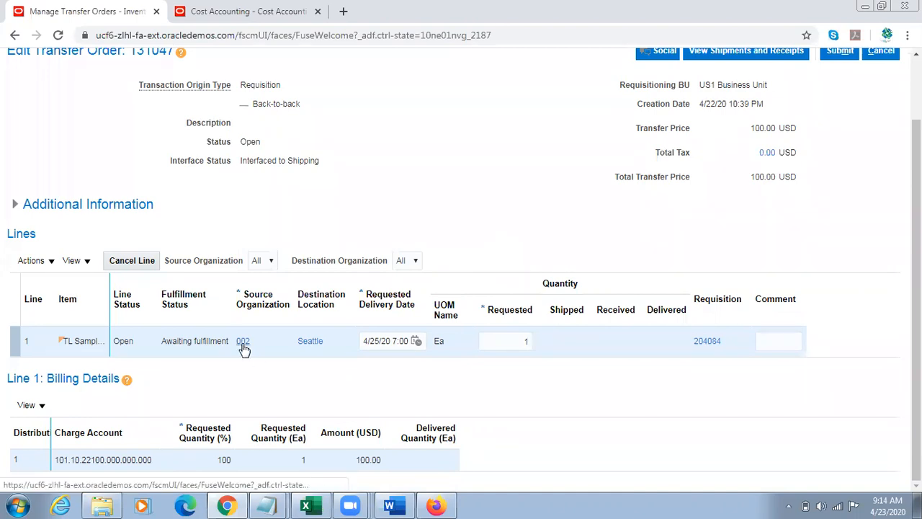
pyautogui.moveTo(243, 348)
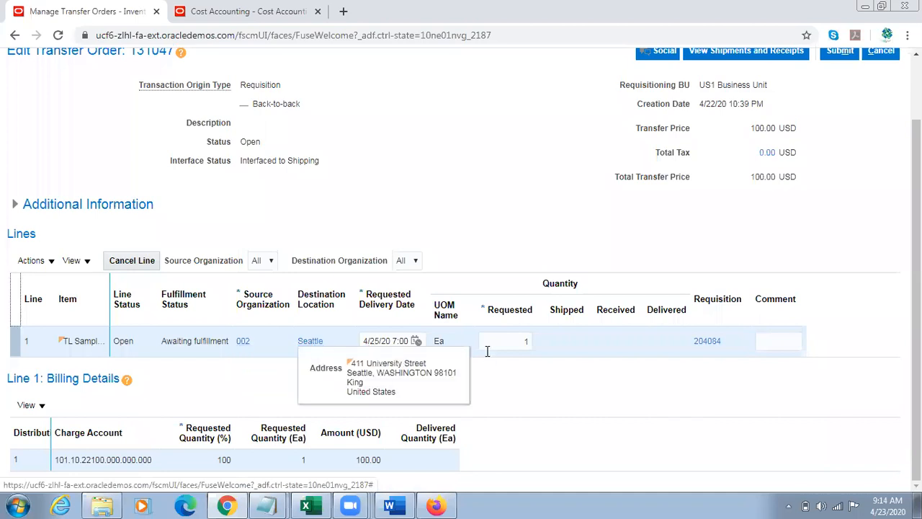
pyautogui.click(517, 343)
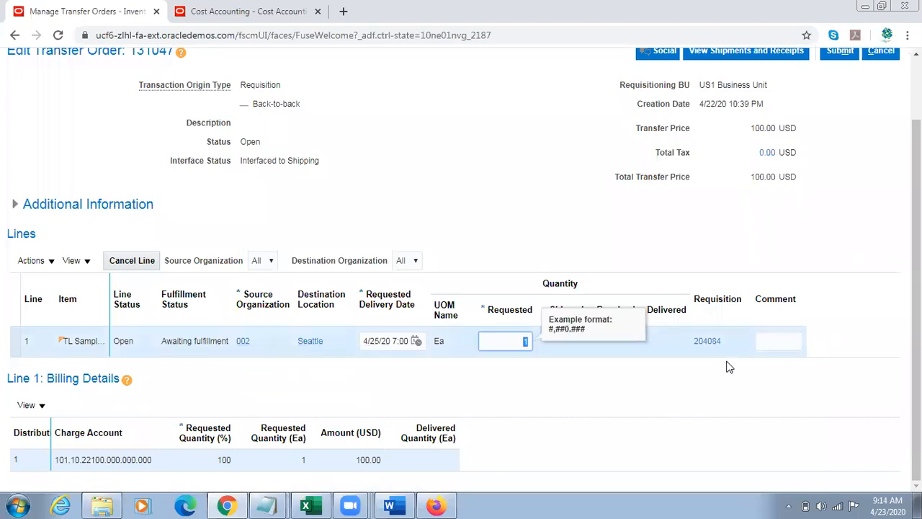
pyautogui.click(700, 400)
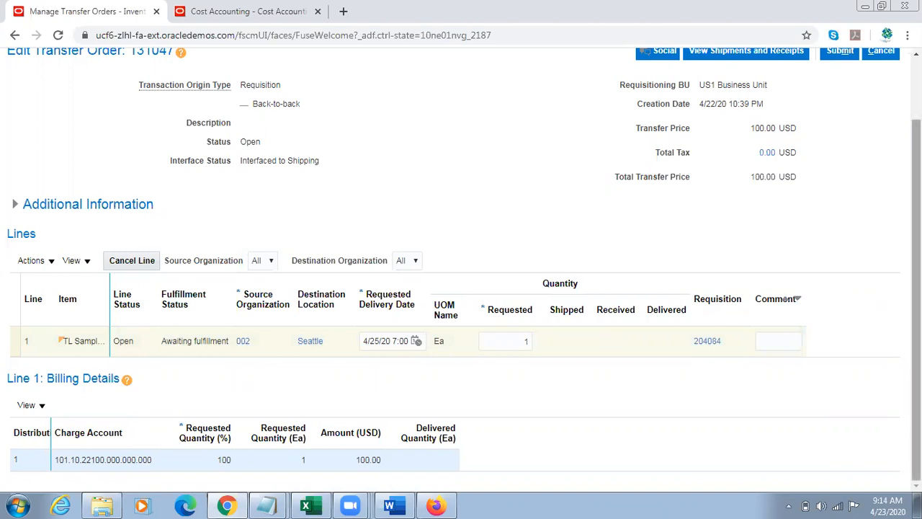
pyautogui.scroll(1, 916, 288)
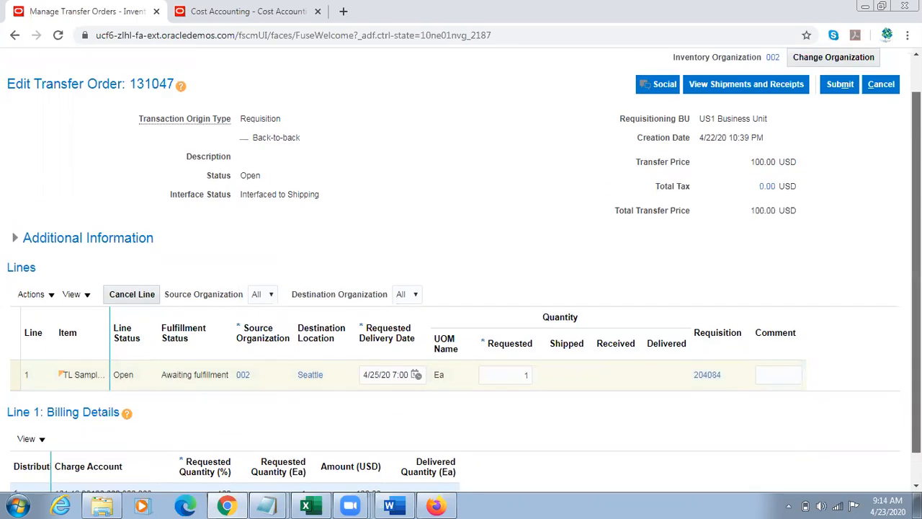
pyautogui.scroll(-1, 461, 271)
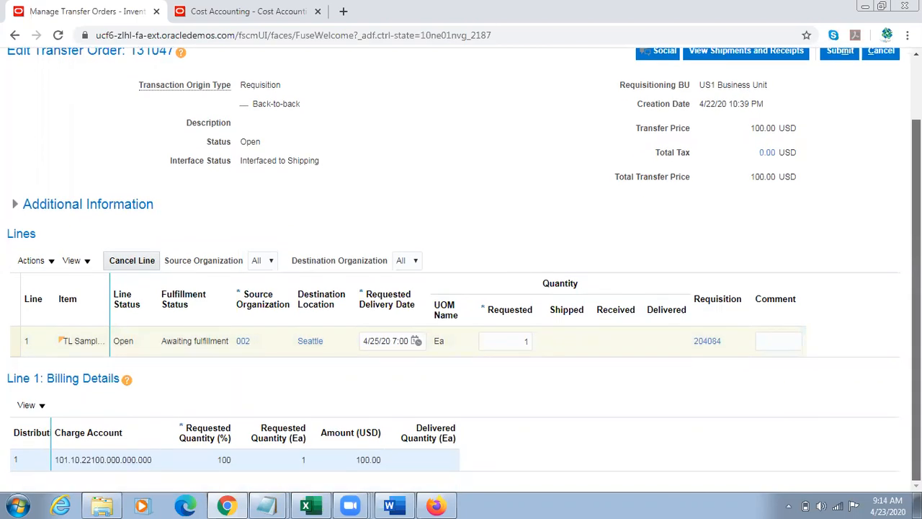
# Step: Load the home page in the Cost Accounting browser tab and copy the transfer order number from the Edit Transfer Order page
pyautogui.scroll(1, 461, 272)
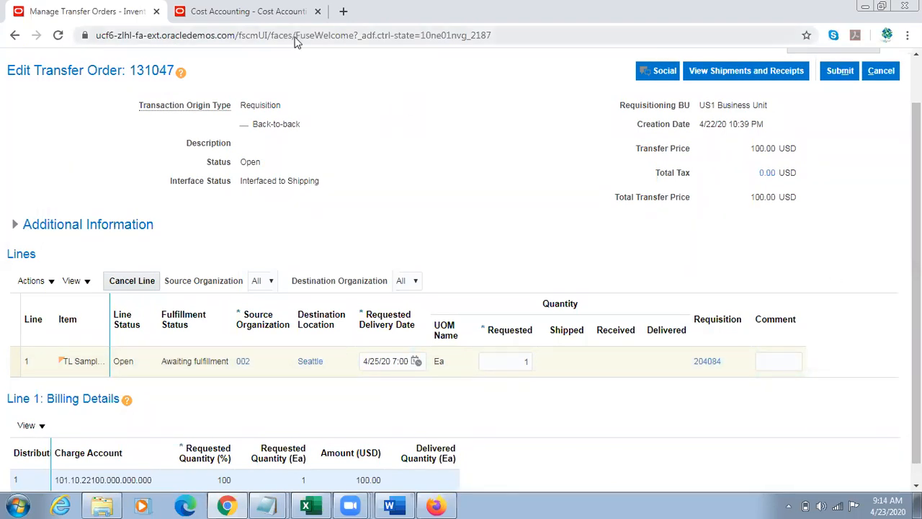
pyautogui.click(288, 12)
pyautogui.click(700, 62)
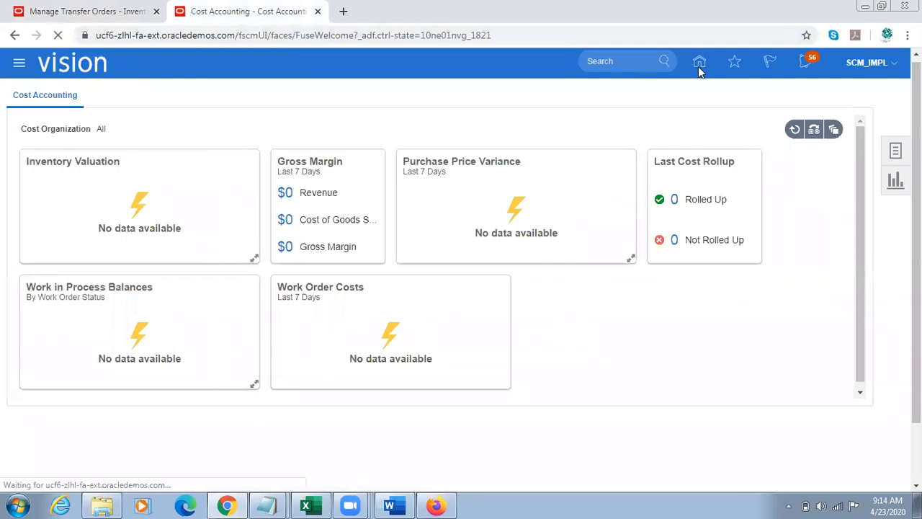
pyautogui.click(86, 12)
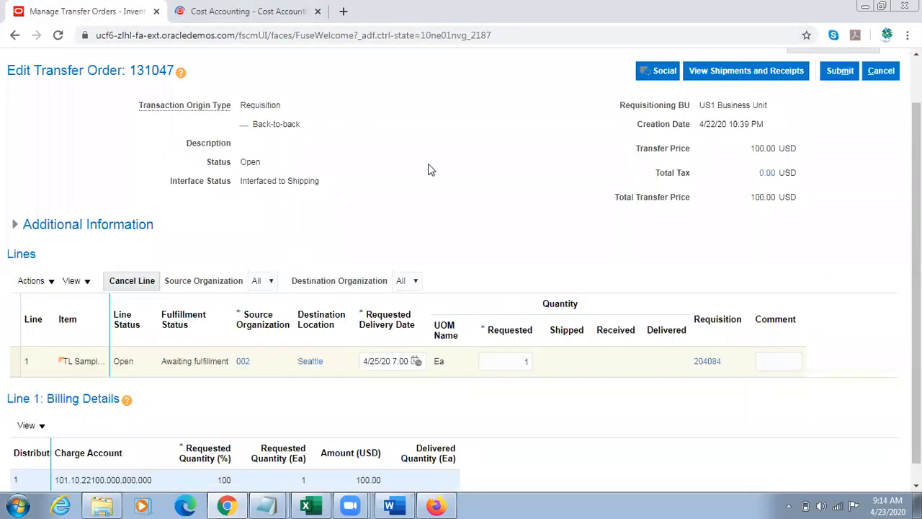
pyautogui.doubleClick(151, 70)
pyautogui.hotkey('ctrl', 'c')
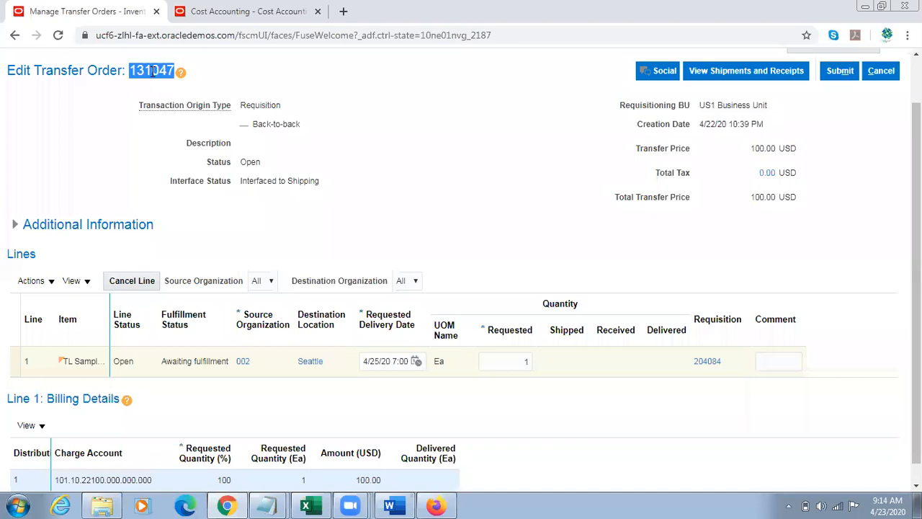
# Step: Go to Inventory Management under Supply Chain Execution and open Create Pick Wave from the Picks tasks
pyautogui.click(193, 13)
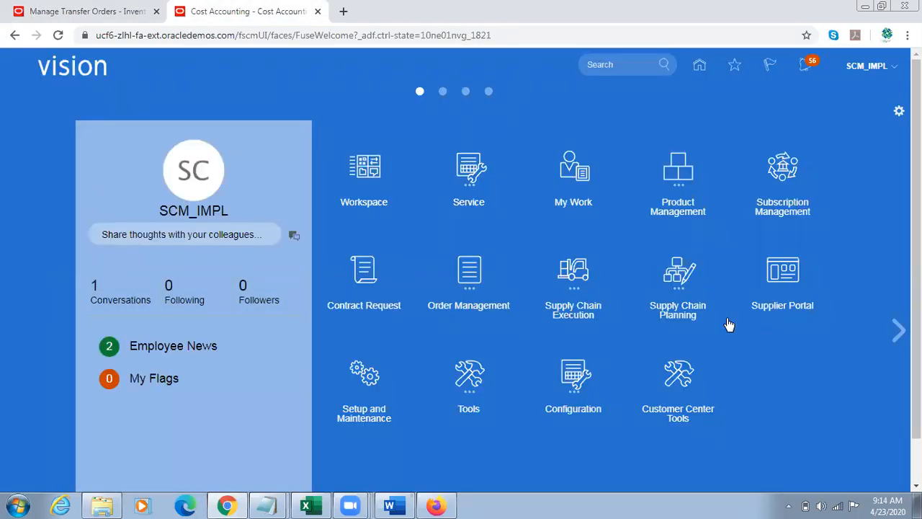
pyautogui.click(589, 281)
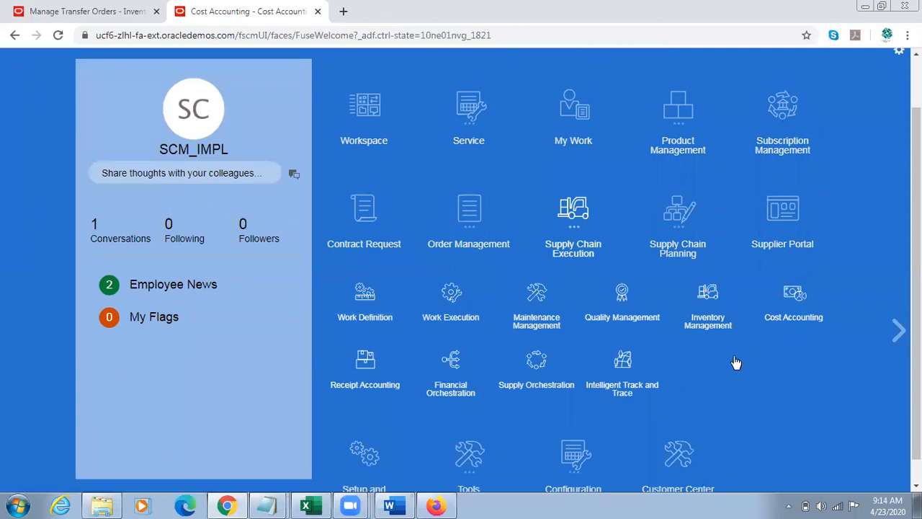
pyautogui.click(709, 295)
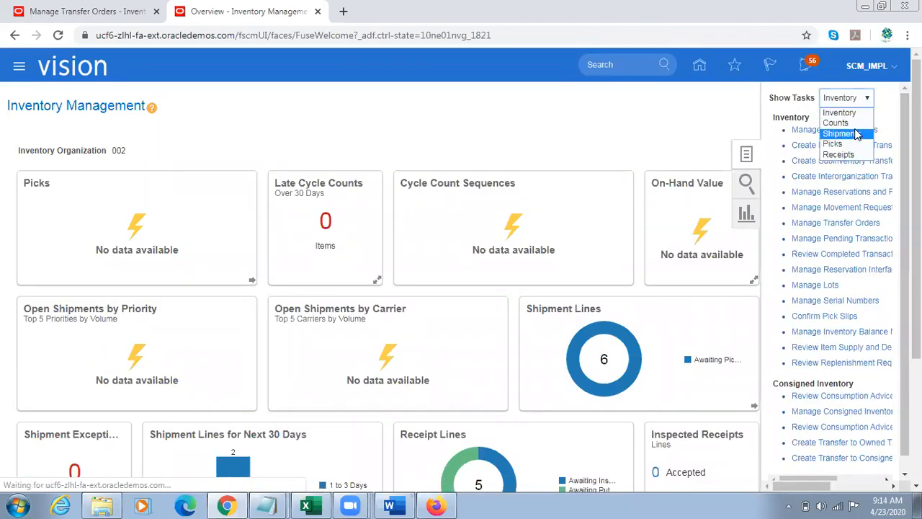
pyautogui.click(857, 144)
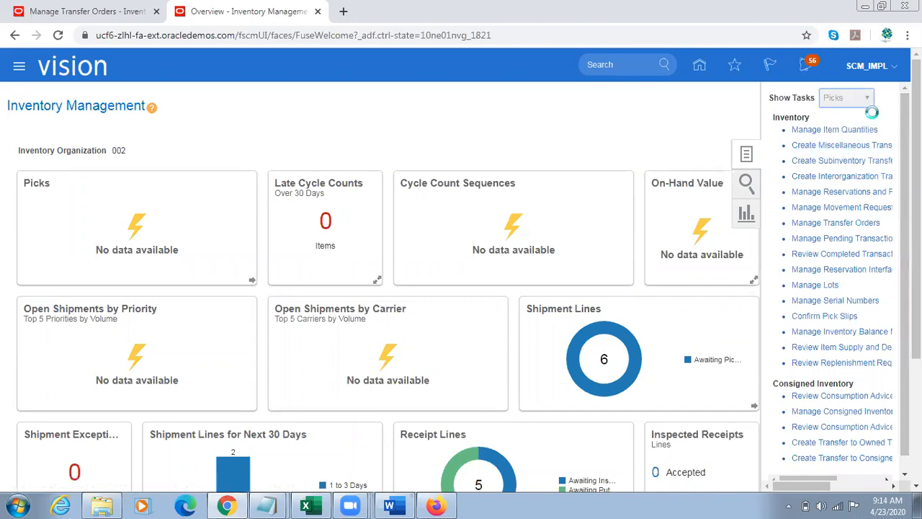
pyautogui.click(821, 120)
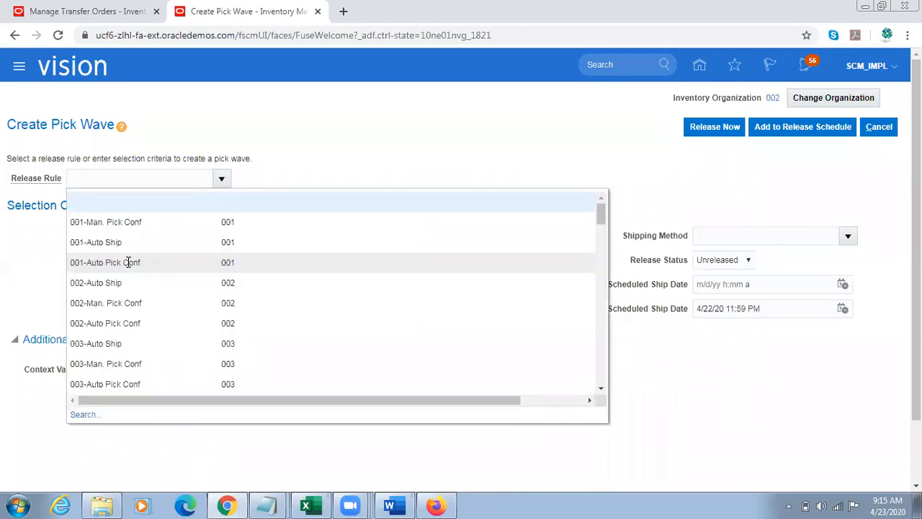
# Step: Apply the release rule 002-Auto Ship to the pick wave and check its ship-from organization and release status
pyautogui.click(98, 284)
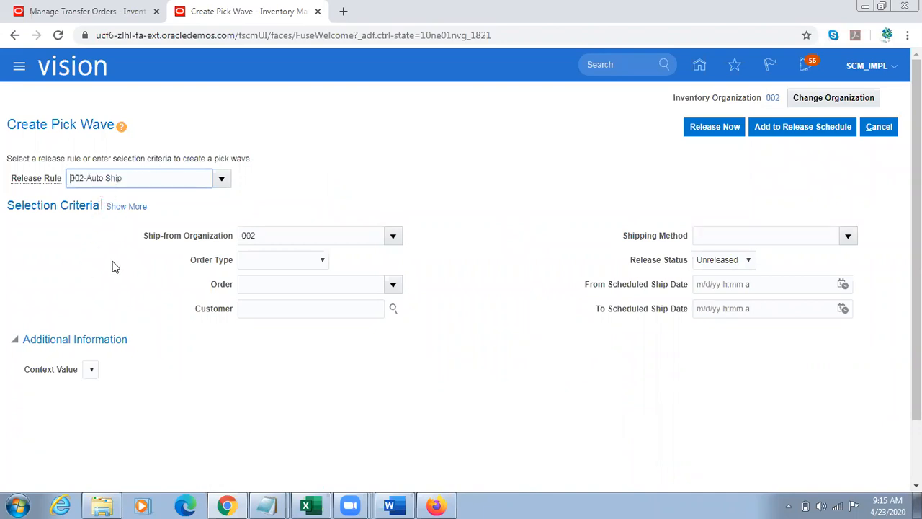
pyautogui.tripleClick(137, 178)
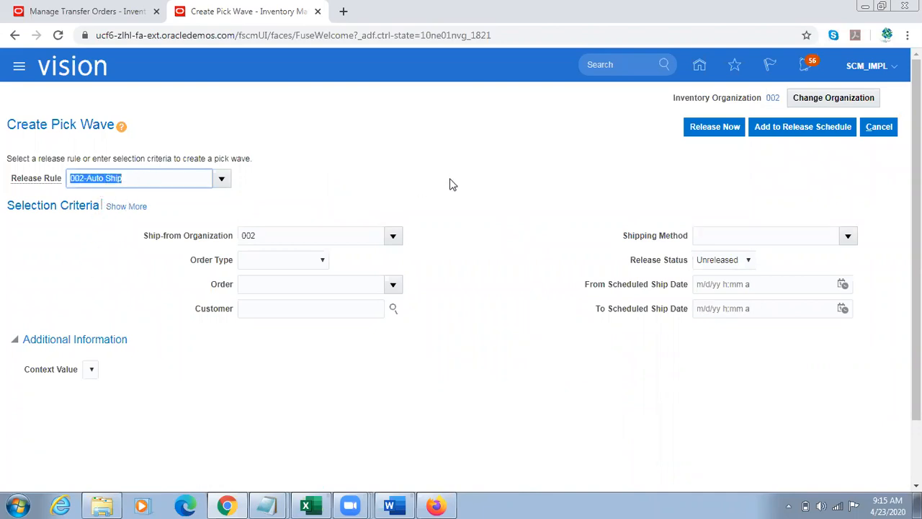
pyautogui.tripleClick(275, 238)
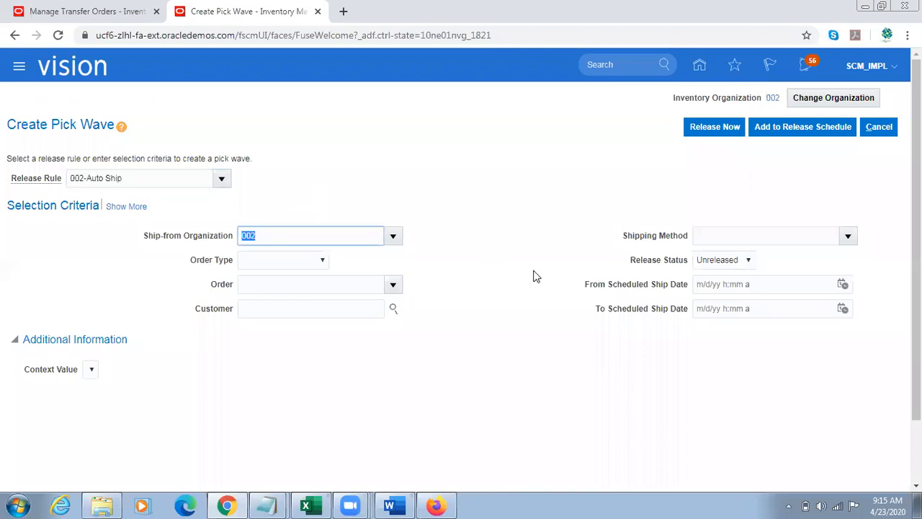
pyautogui.tripleClick(535, 276)
# Step: Set the pick wave's order type to Transfer order and paste the copied transfer order number as the order
pyautogui.click(296, 265)
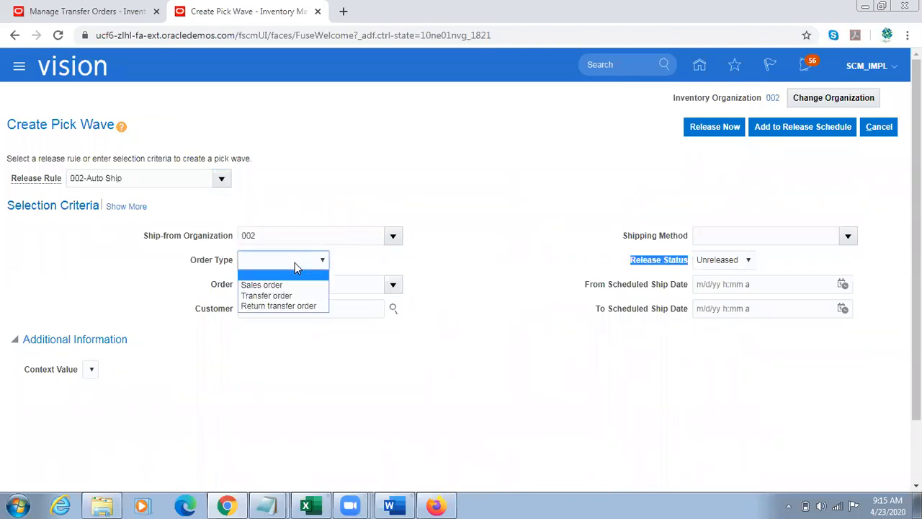
pyautogui.click(266, 294)
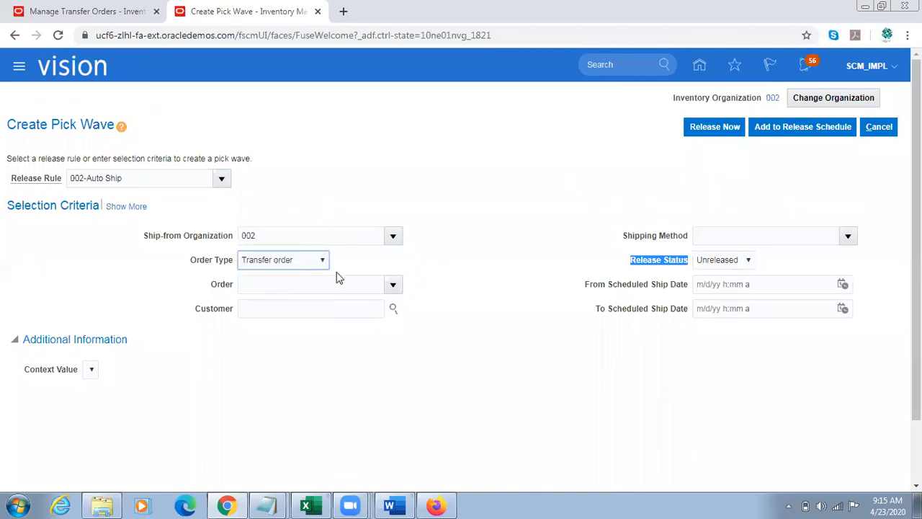
pyautogui.click(292, 284)
pyautogui.hotkey('ctrl', 'v')
pyautogui.press('Tab')
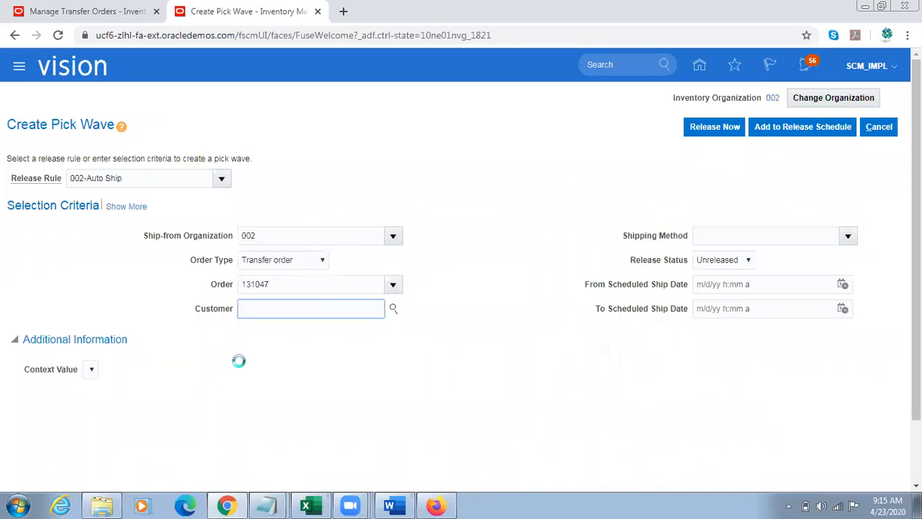
# Step: Expand the pick wave's selection criteria and review the order and customer under Demand Selection
pyautogui.click(132, 207)
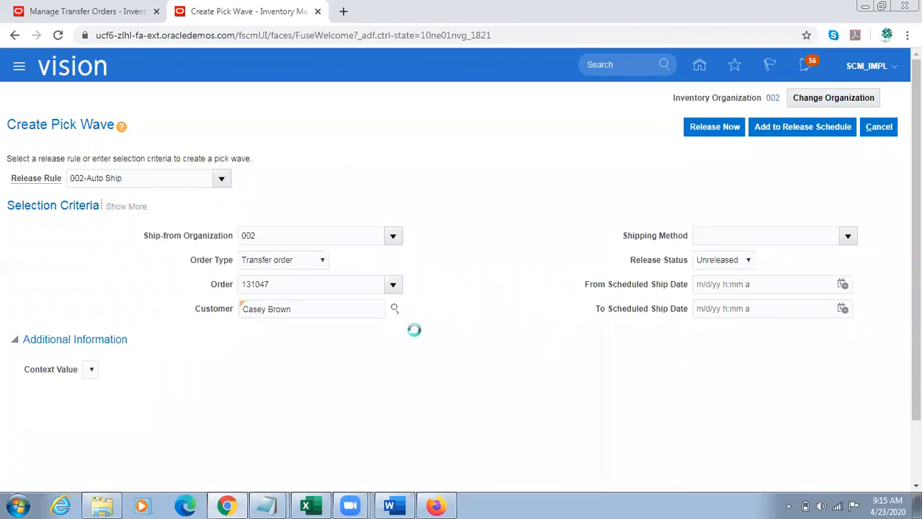
pyautogui.click(311, 394)
pyautogui.click(513, 383)
pyautogui.scroll(-1, 513, 383)
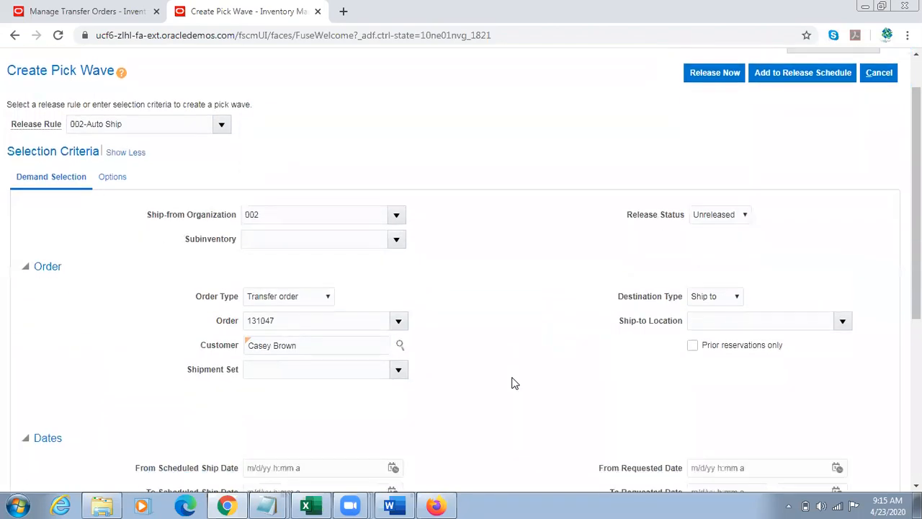
pyautogui.tripleClick(319, 344)
pyautogui.doubleClick(301, 323)
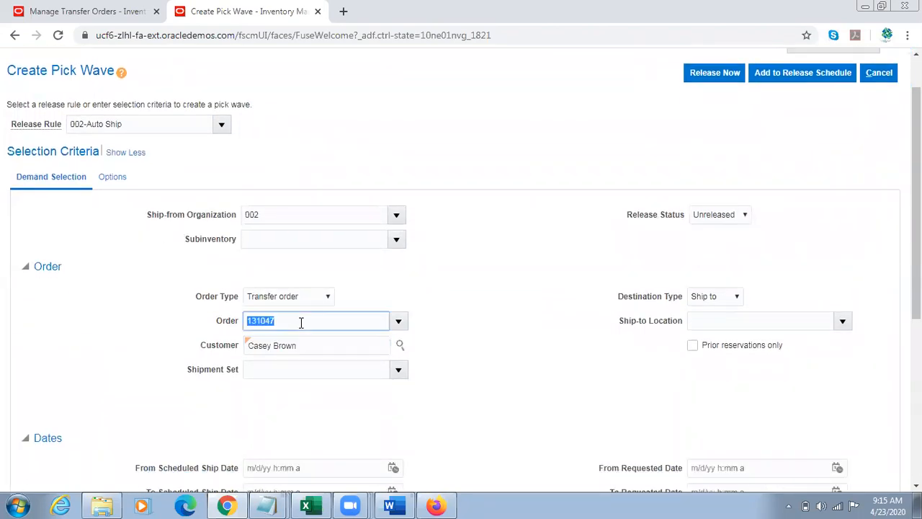
pyautogui.tripleClick(301, 342)
pyautogui.click(152, 328)
# Step: Enable Automatically pack in the pick wave's options and review the autoconfirm picks setting and the Auto Ship confirm rule
pyautogui.click(112, 177)
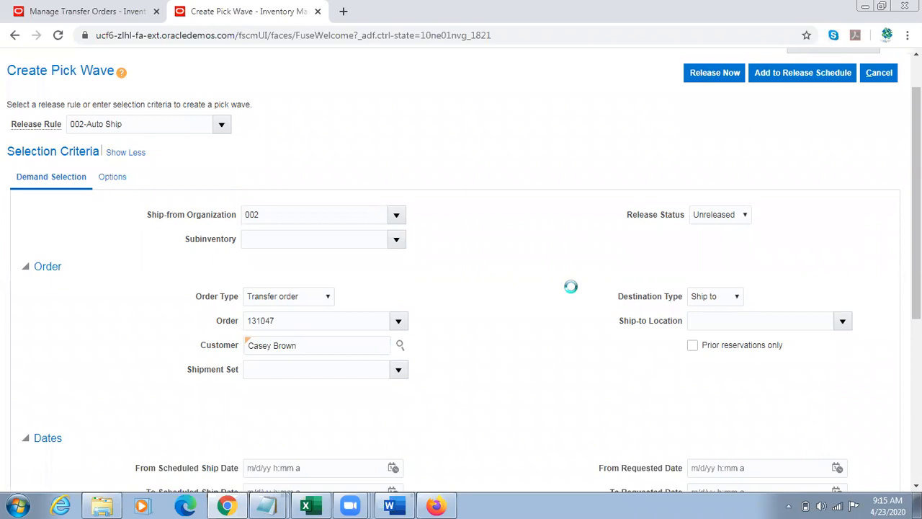
pyautogui.scroll(-1, 506, 324)
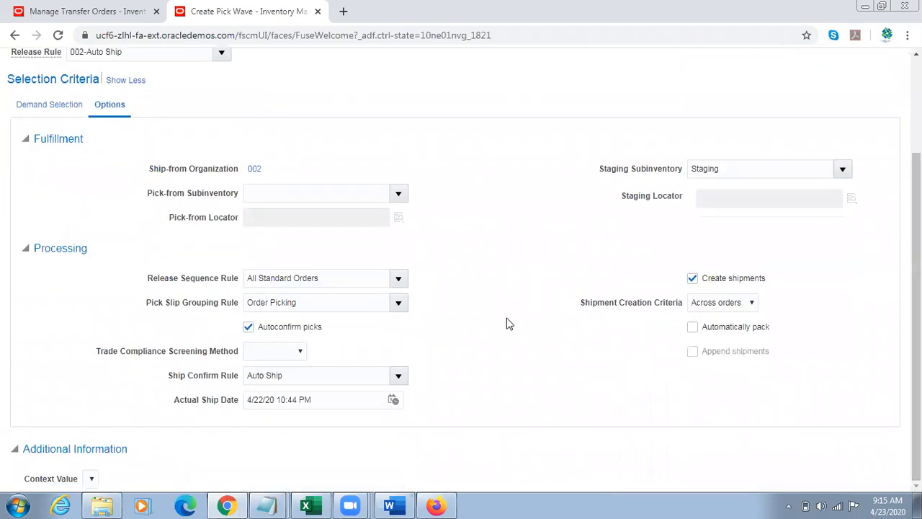
pyautogui.moveTo(286, 330); pyautogui.dragTo(339, 329)
pyautogui.click(741, 330)
pyautogui.click(311, 369)
pyautogui.hotkey('ctrl', 'a')
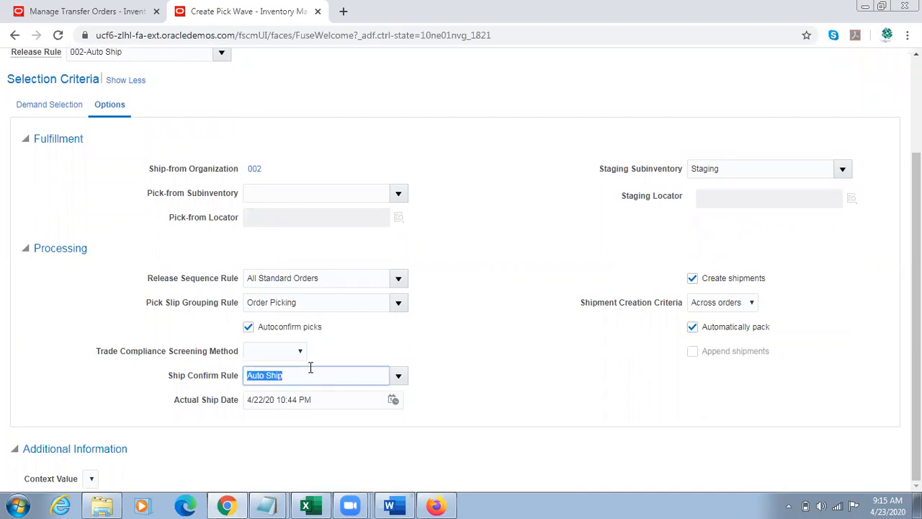
# Step: Release the pick wave immediately and acknowledge the confirmation
pyautogui.moveTo(916, 349); pyautogui.dragTo(916, 273)
pyautogui.click(715, 115)
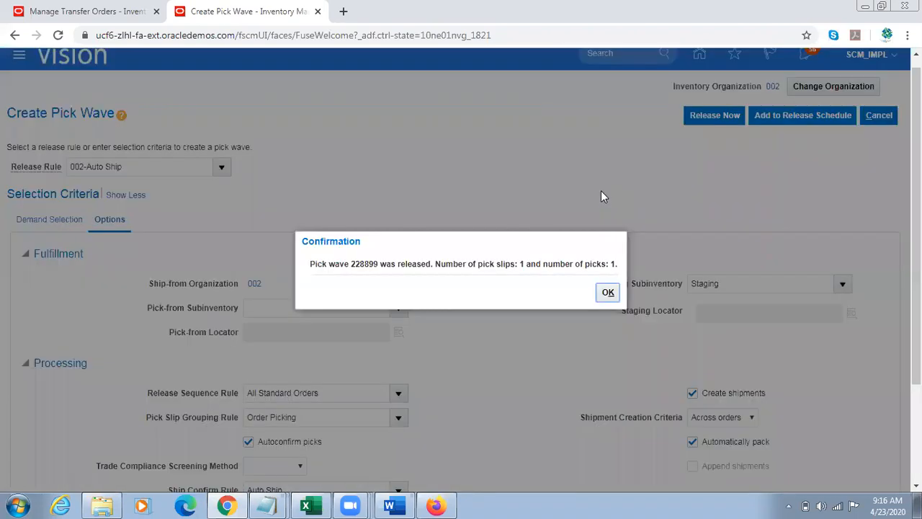
pyautogui.click(608, 292)
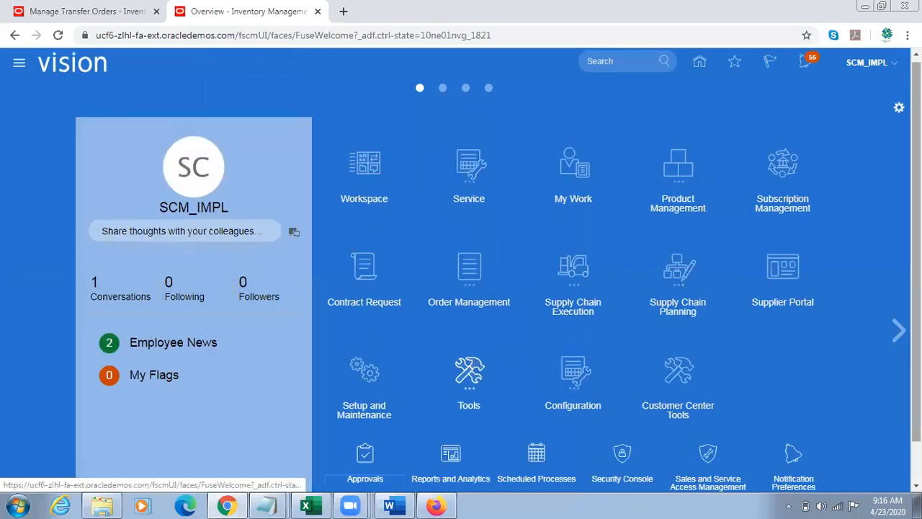
# Step: Open Scheduled Processes under Tools and refresh the process list to monitor the shipment interface and ship confirm jobs
pyautogui.scroll(-2, 630, 397)
pyautogui.click(537, 409)
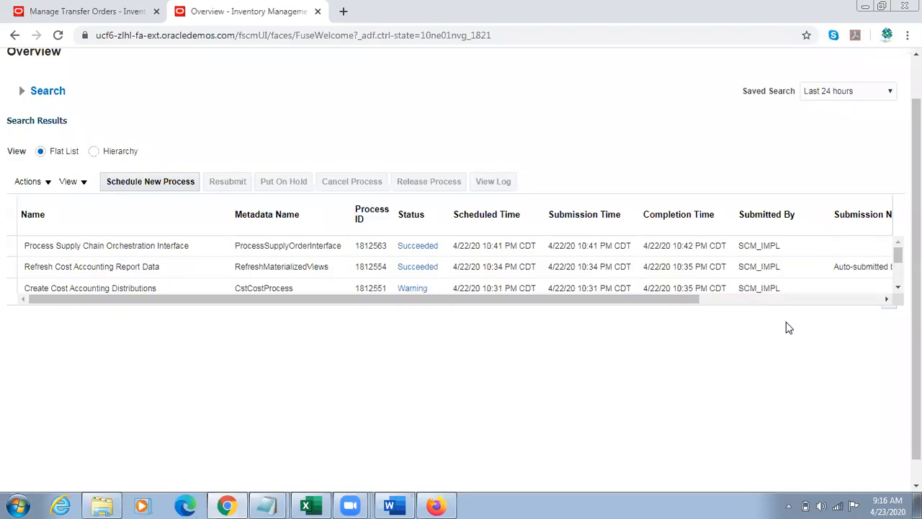
pyautogui.click(531, 185)
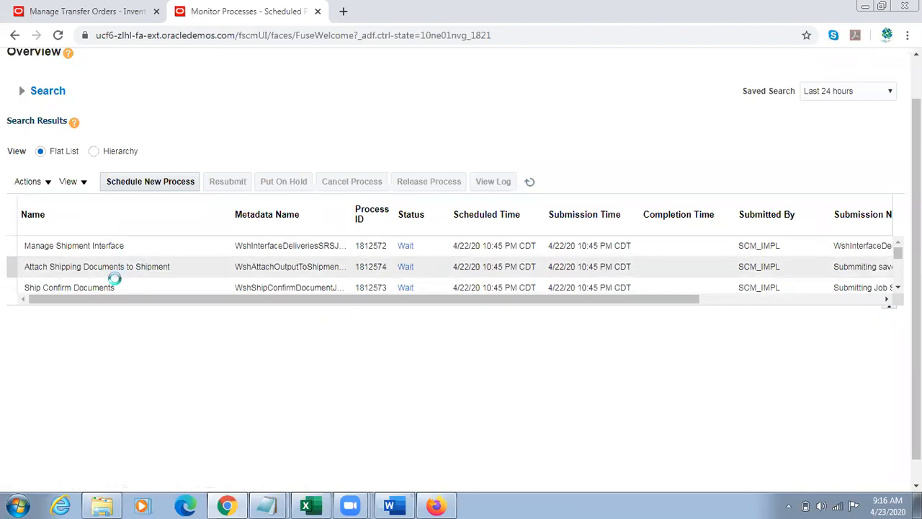
pyautogui.click(530, 183)
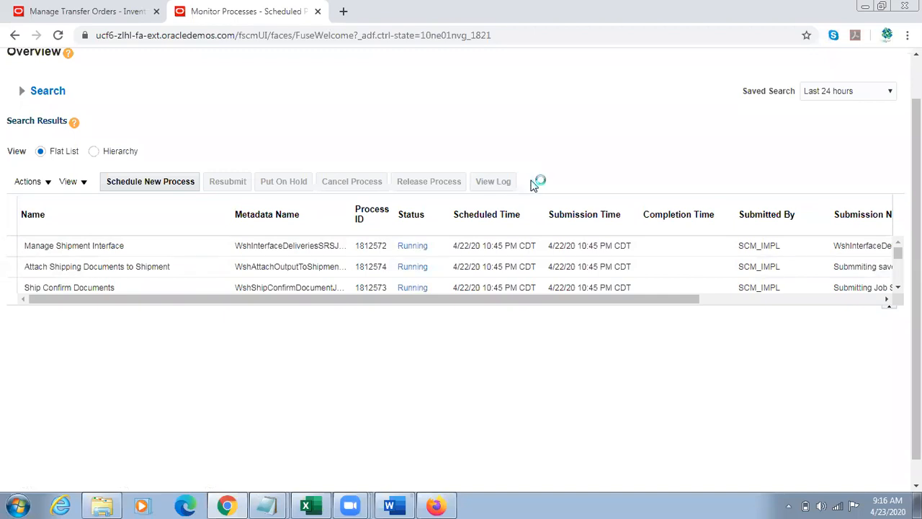
pyautogui.click(534, 183)
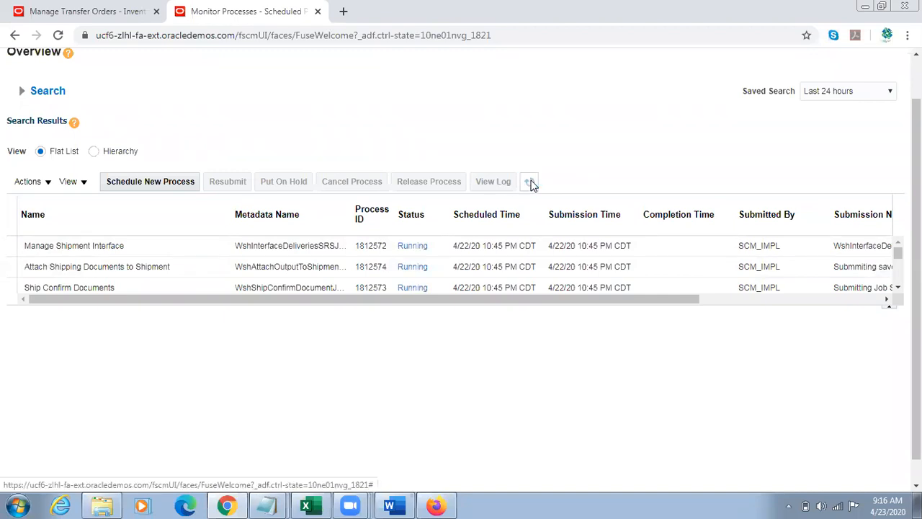
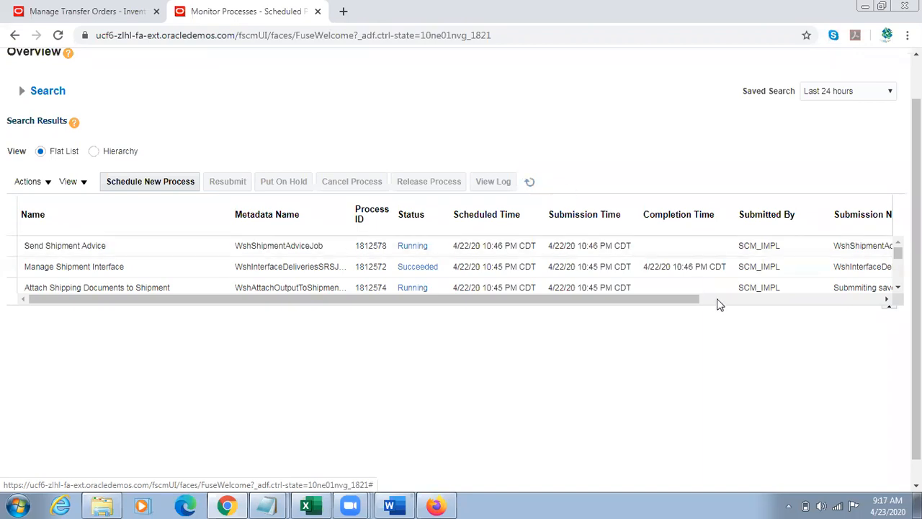
# Step: Enlarge the scheduled processes results table and refresh it to check the statuses of the shipping jobs
pyautogui.moveTo(735, 317); pyautogui.dragTo(729, 400)
pyautogui.click(530, 182)
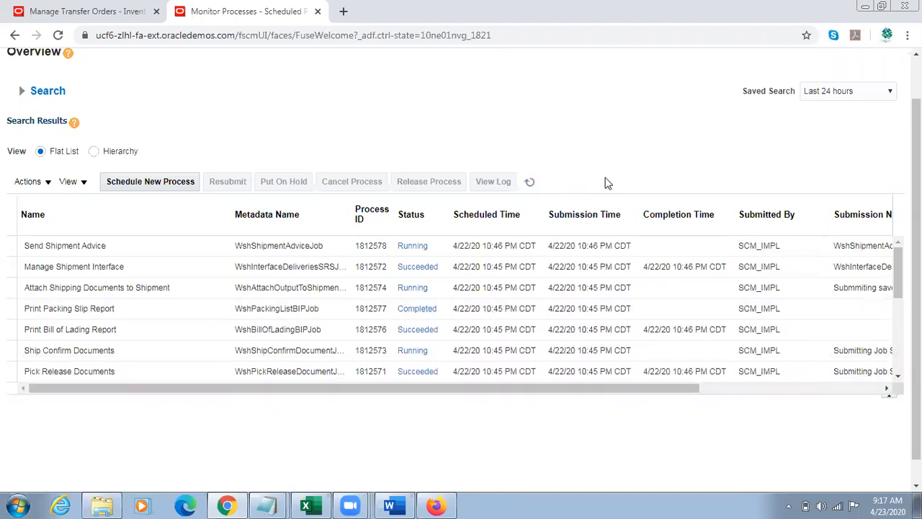
pyautogui.click(531, 182)
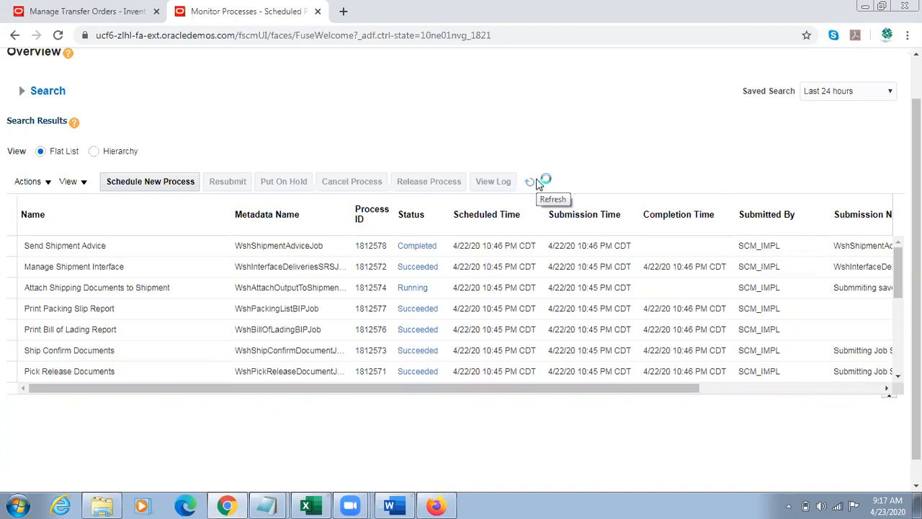
pyautogui.click(532, 183)
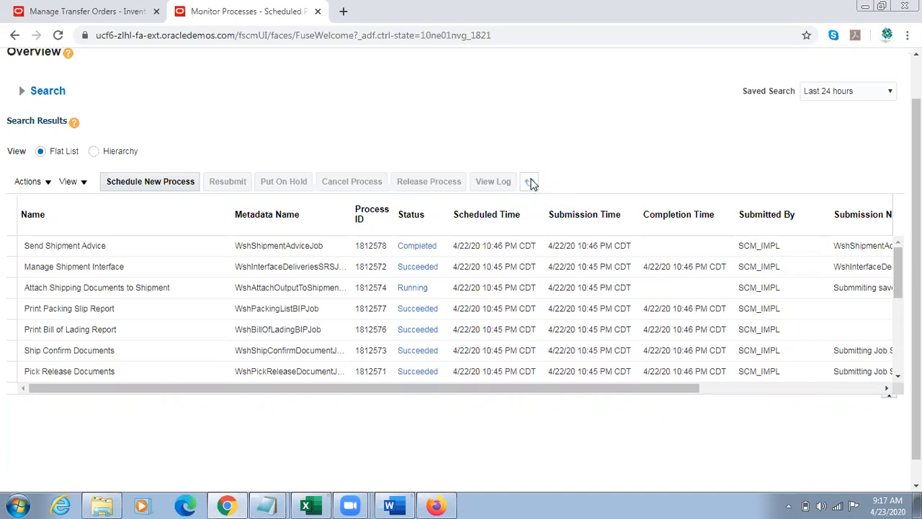
# Step: Return to the transfer order, check its interface status, then close and reopen the TL Sample Item order to reload its details
pyautogui.click(130, 10)
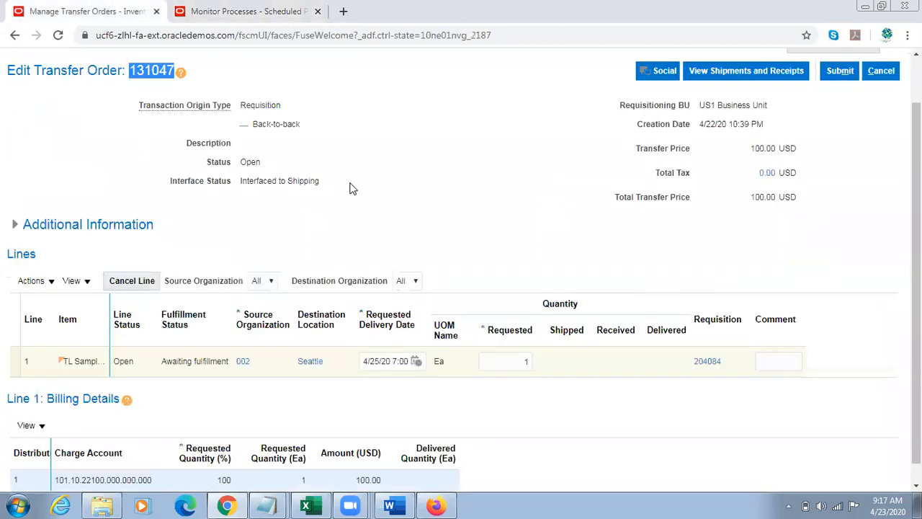
pyautogui.tripleClick(280, 182)
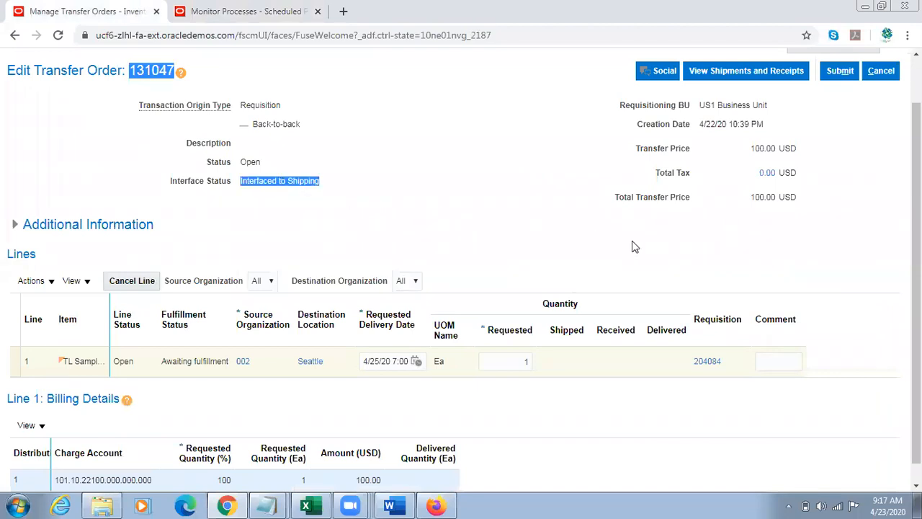
pyautogui.scroll(1, 864, 123)
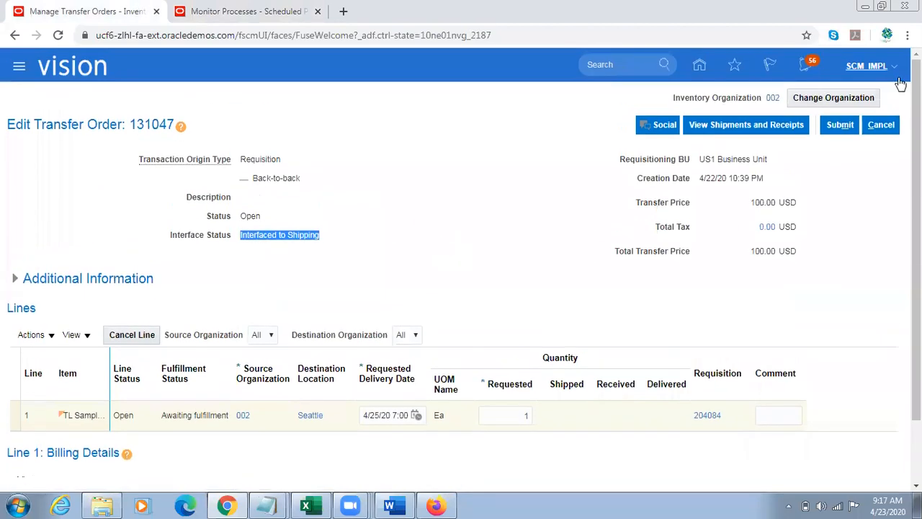
pyautogui.click(882, 126)
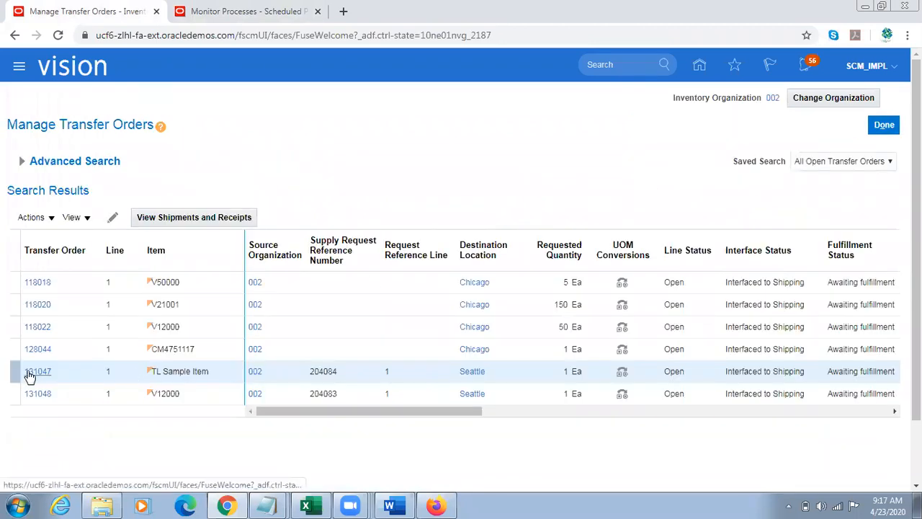
pyautogui.click(29, 374)
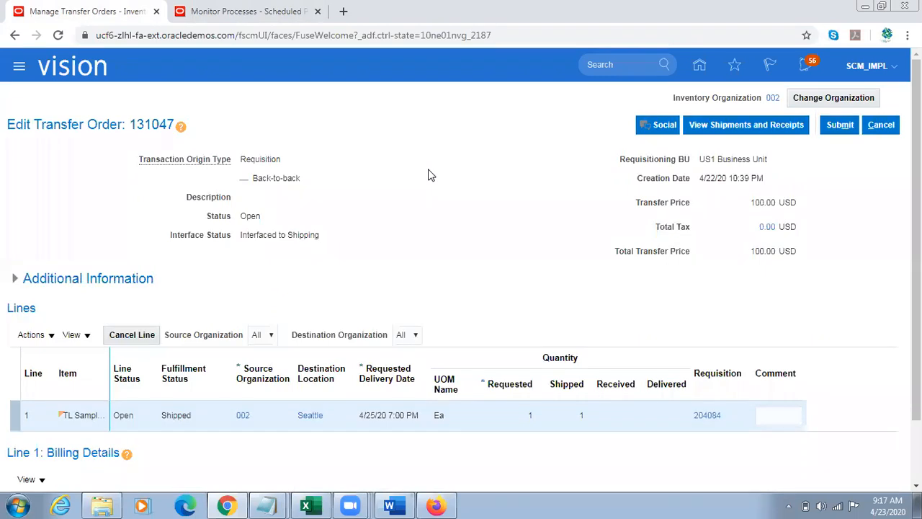
# Step: Examine the requested, shipped and received quantities and the fulfillment status on the TL Sample Item transfer order line
pyautogui.scroll(-1, 641, 340)
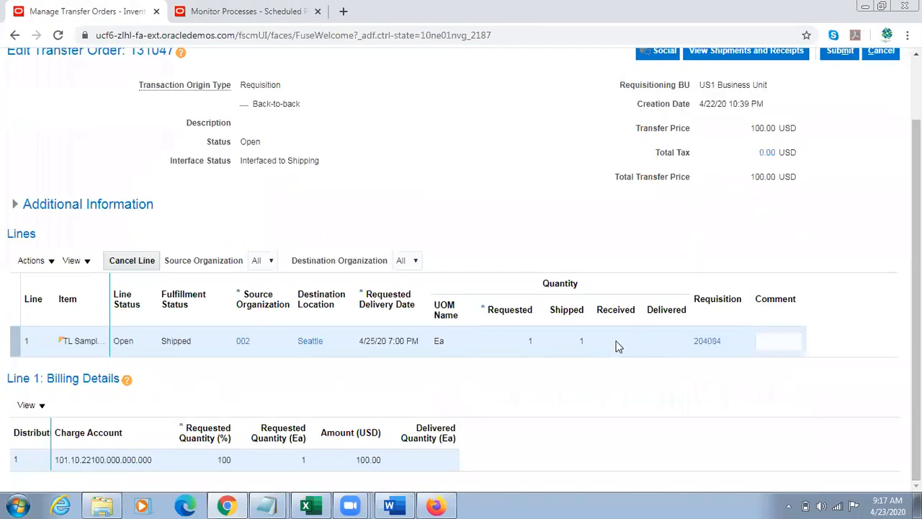
pyautogui.click(582, 340)
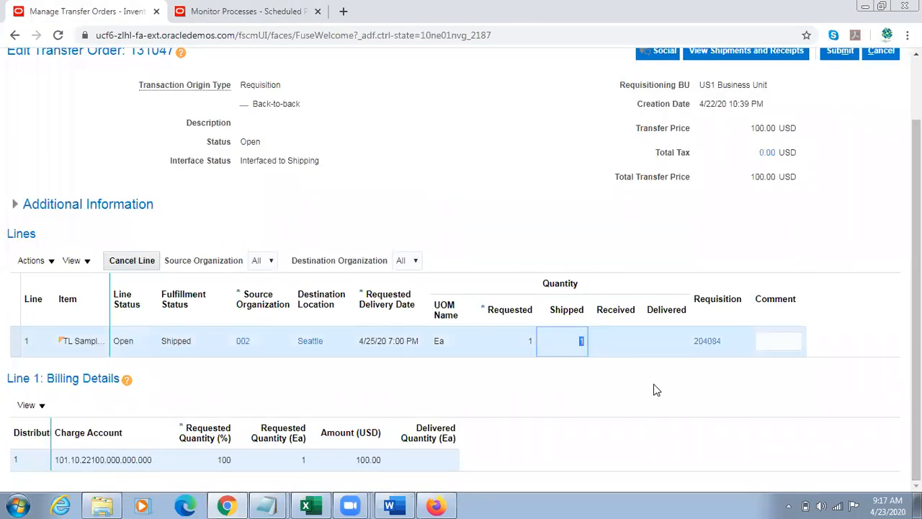
pyautogui.click(535, 342)
pyautogui.click(580, 345)
pyautogui.click(616, 310)
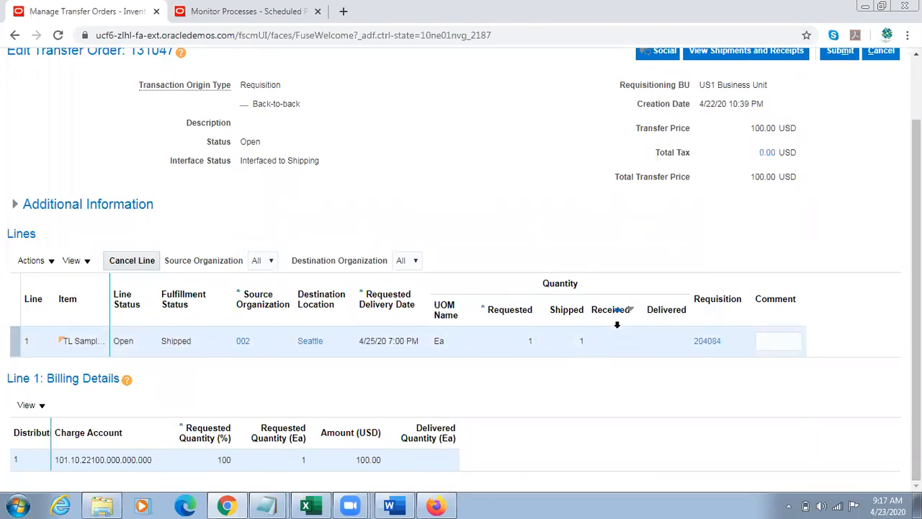
pyautogui.doubleClick(181, 342)
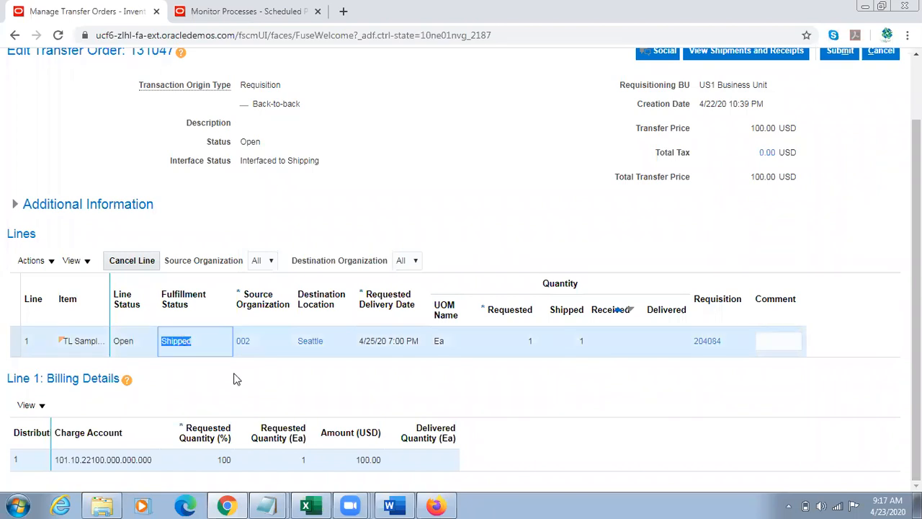
# Step: Leave the scheduled processes page and open Receive Expected Shipments from the Receipts tasks in Inventory Management
pyautogui.click(245, 12)
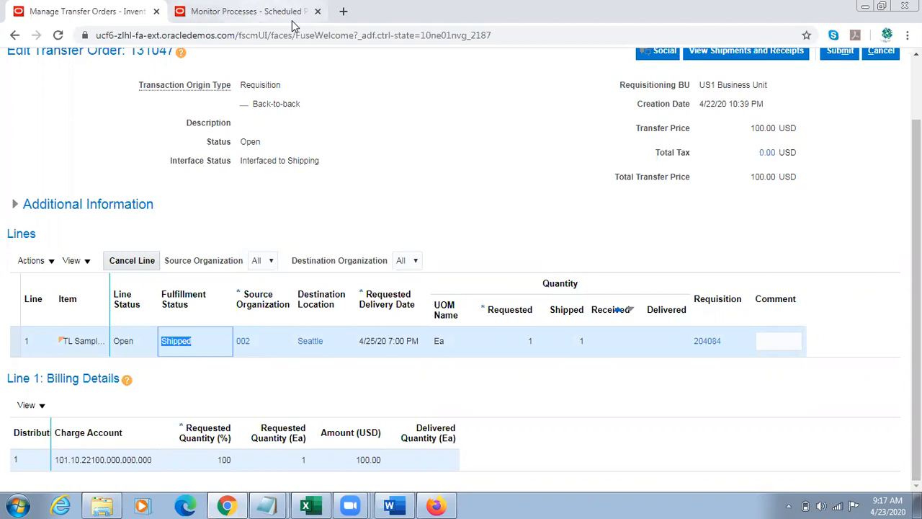
pyautogui.scroll(1, 721, 144)
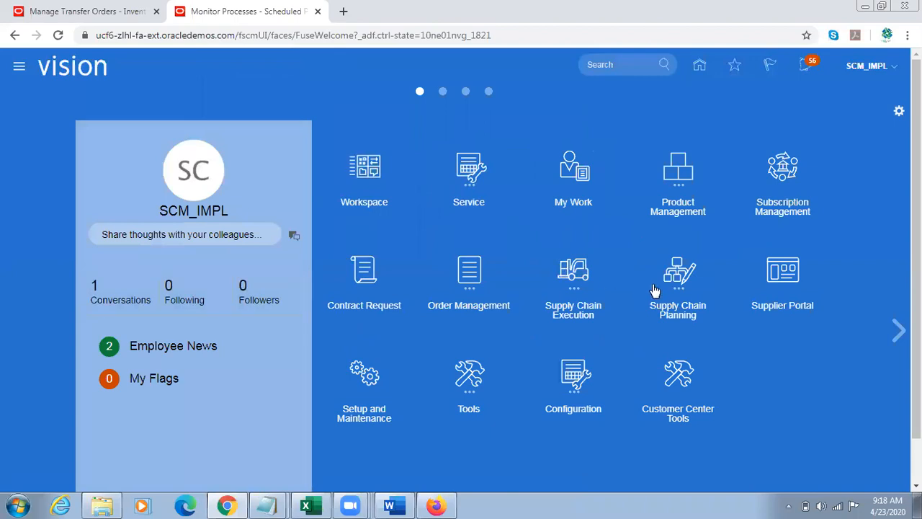
pyautogui.click(596, 284)
pyautogui.click(709, 359)
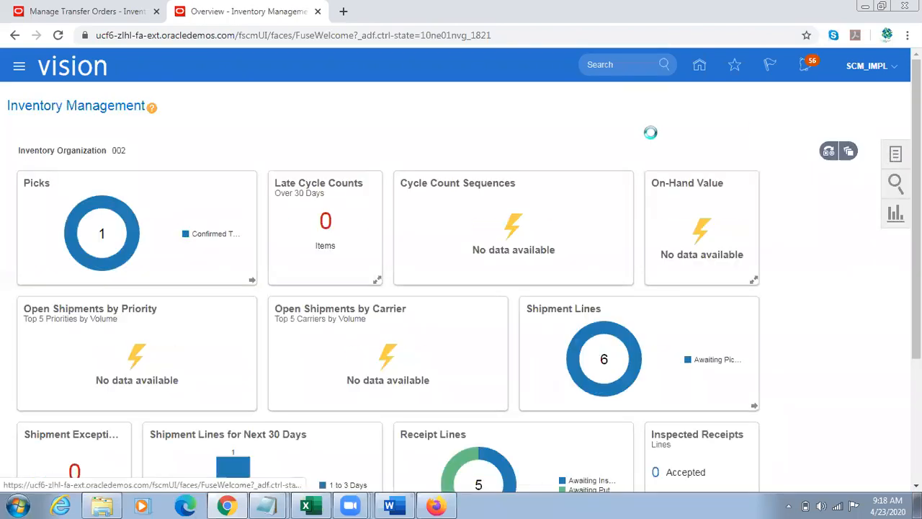
pyautogui.click(859, 97)
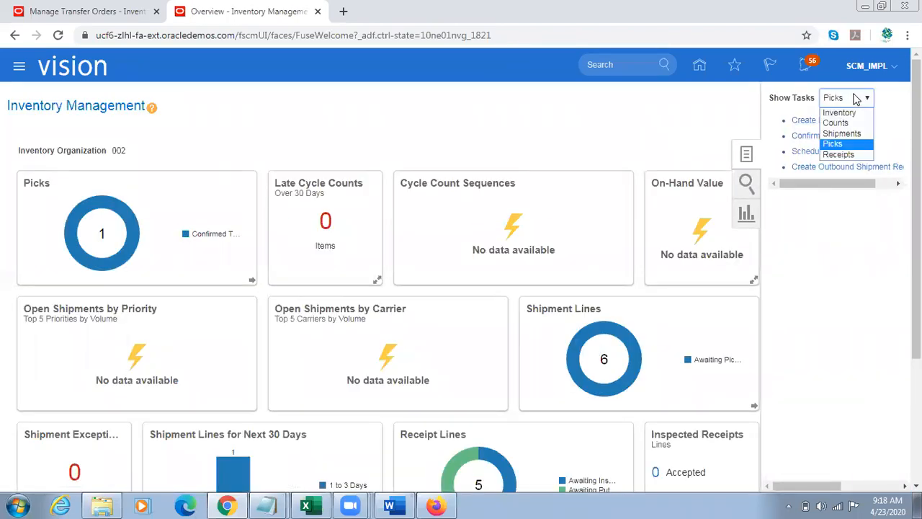
pyautogui.click(837, 154)
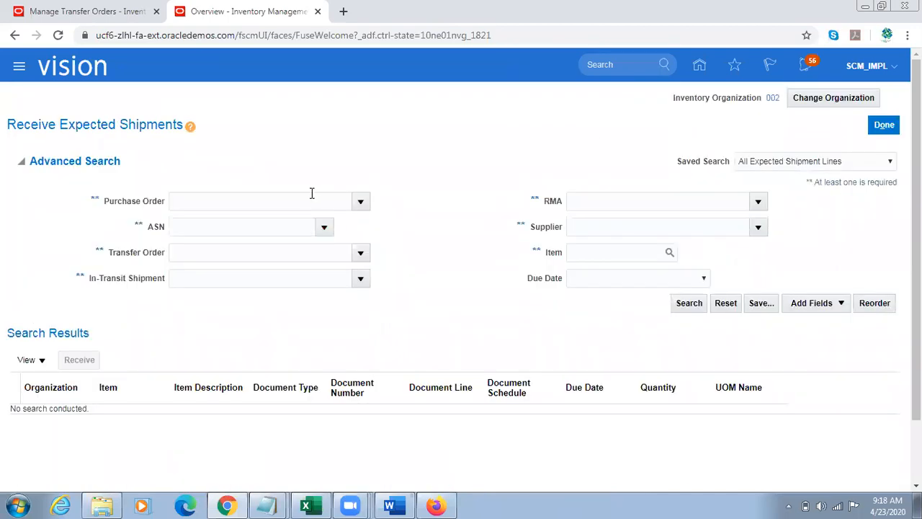
# Step: Change the inventory organization to 001 (Seattle) for receiving the shipment
pyautogui.click(822, 101)
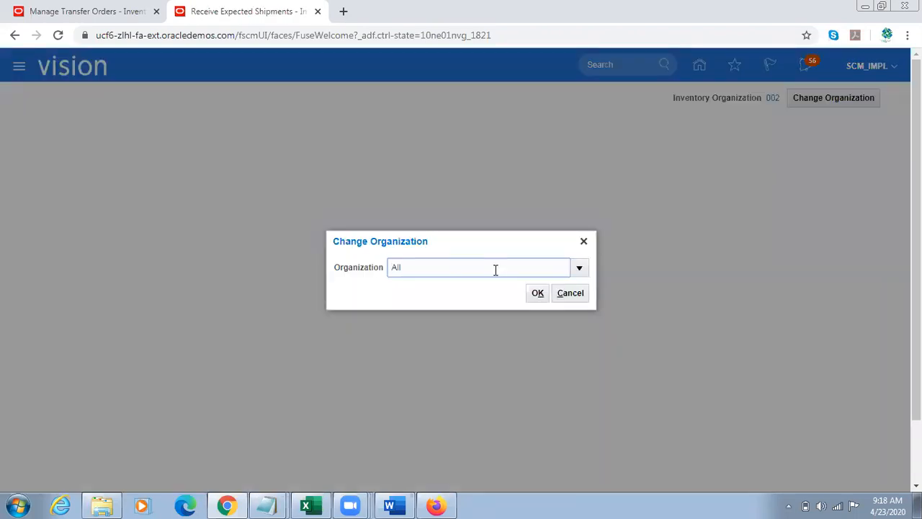
pyautogui.doubleClick(471, 271)
pyautogui.click(582, 267)
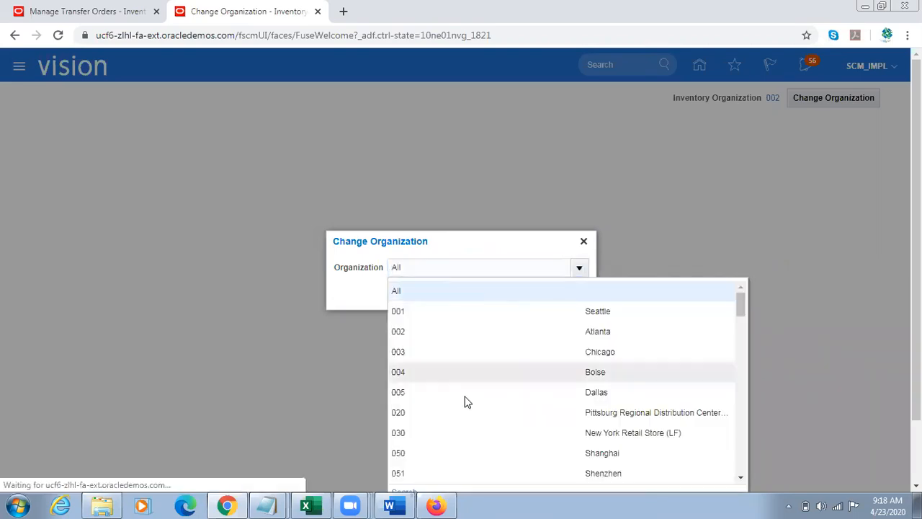
pyautogui.click(420, 296)
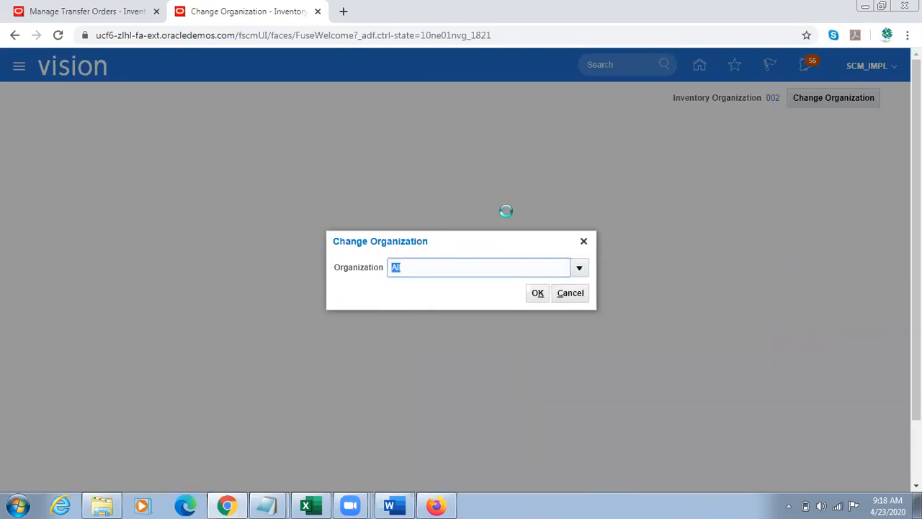
pyautogui.click(536, 296)
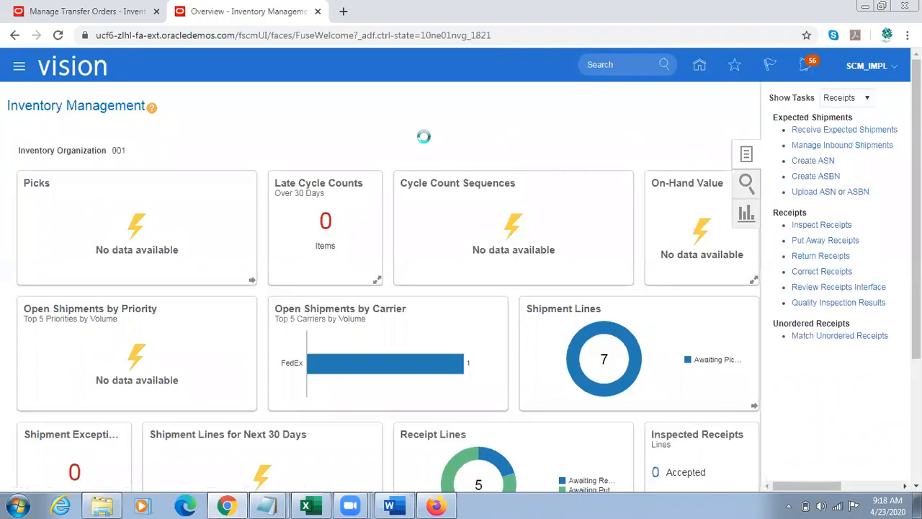
# Step: Search the expected shipments by the copied transfer order number, looking over the other available search criteria
pyautogui.click(233, 201)
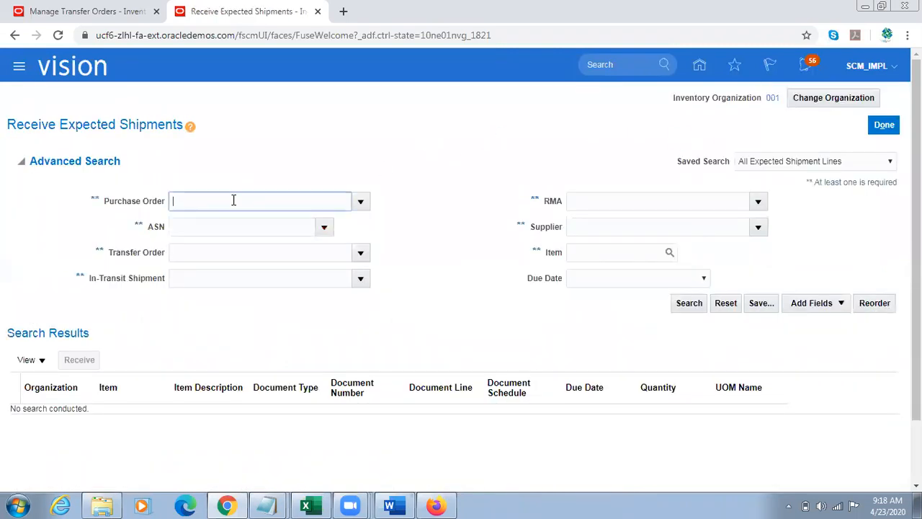
pyautogui.click(251, 253)
pyautogui.write('131047')
pyautogui.press('Tab')
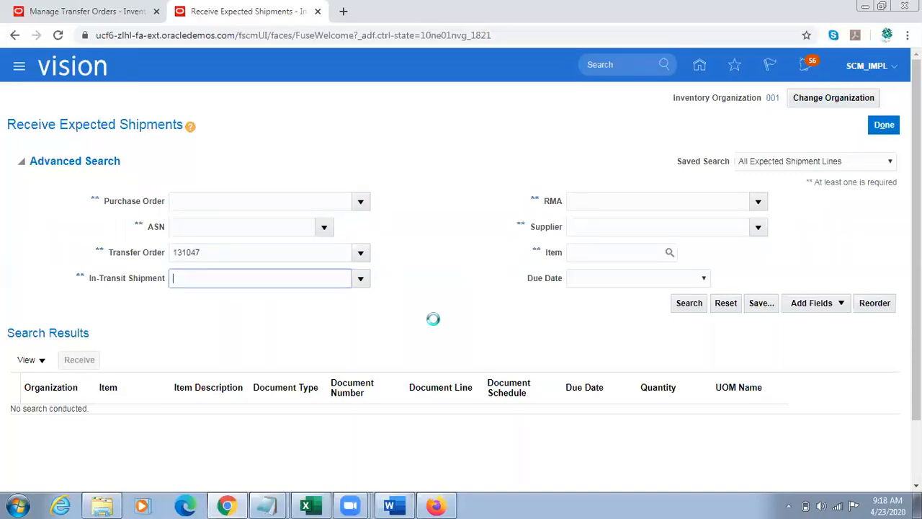
pyautogui.moveTo(121, 202); pyautogui.dragTo(183, 202)
pyautogui.moveTo(148, 227); pyautogui.dragTo(173, 224)
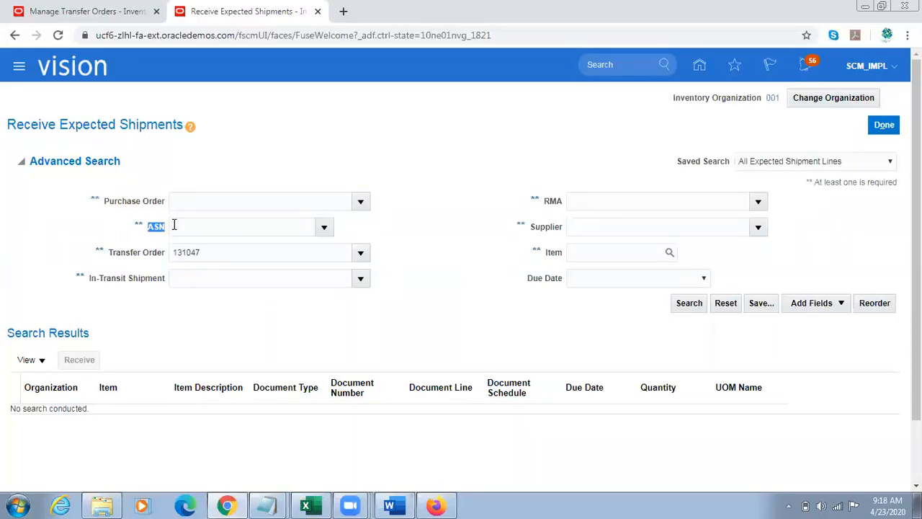
pyautogui.moveTo(104, 253); pyautogui.dragTo(156, 253)
pyautogui.moveTo(537, 201); pyautogui.dragTo(544, 203)
pyautogui.click(545, 317)
pyautogui.click(695, 304)
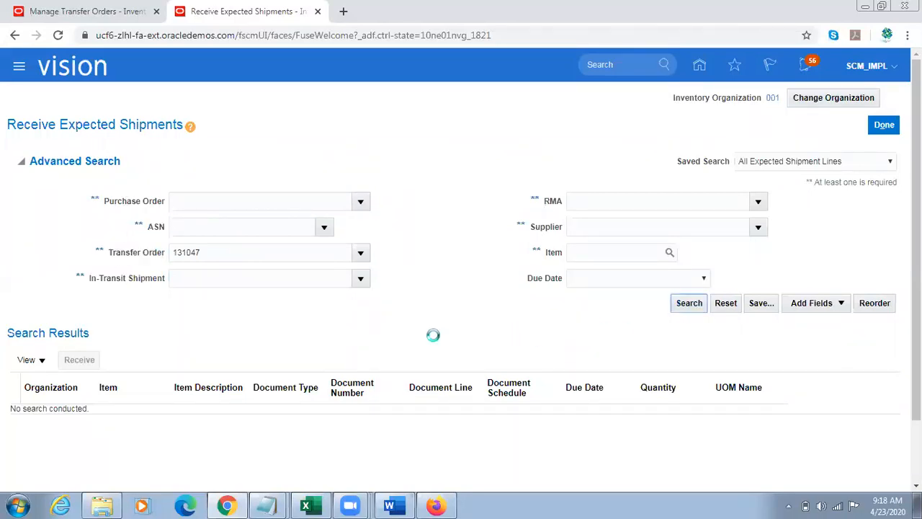
# Step: Start receiving the TL Sample Item transfer order line with a quantity of 1 Ea
pyautogui.click(56, 274)
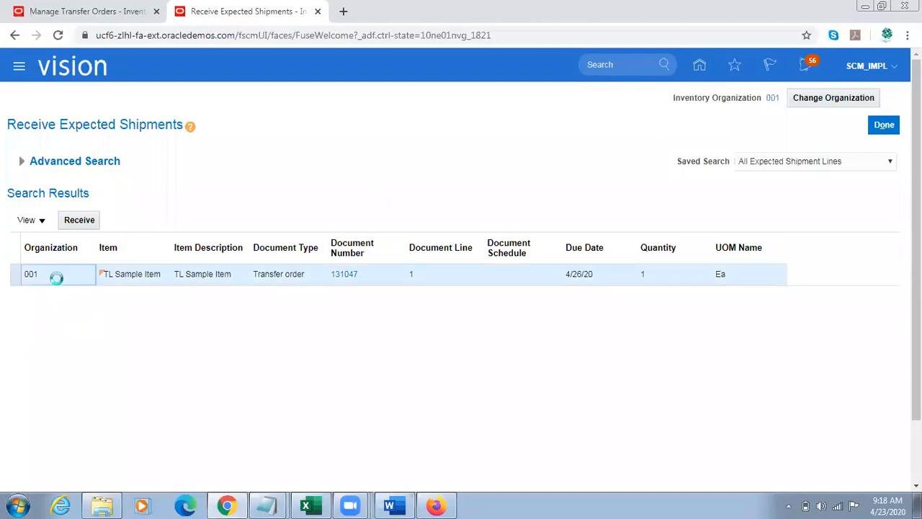
pyautogui.click(79, 220)
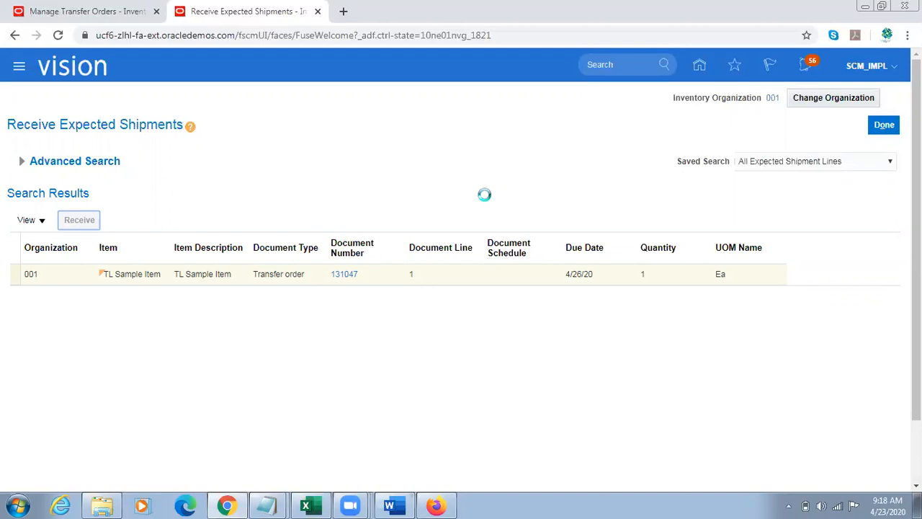
pyautogui.click(264, 231)
pyautogui.press('Tab')
pyautogui.moveTo(266, 230); pyautogui.dragTo(452, 280)
pyautogui.press('Tab')
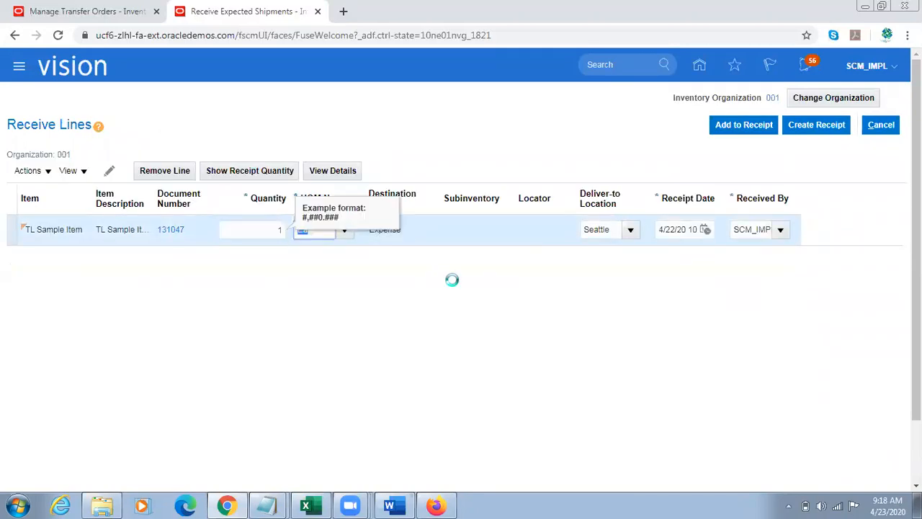
pyautogui.press('Tab')
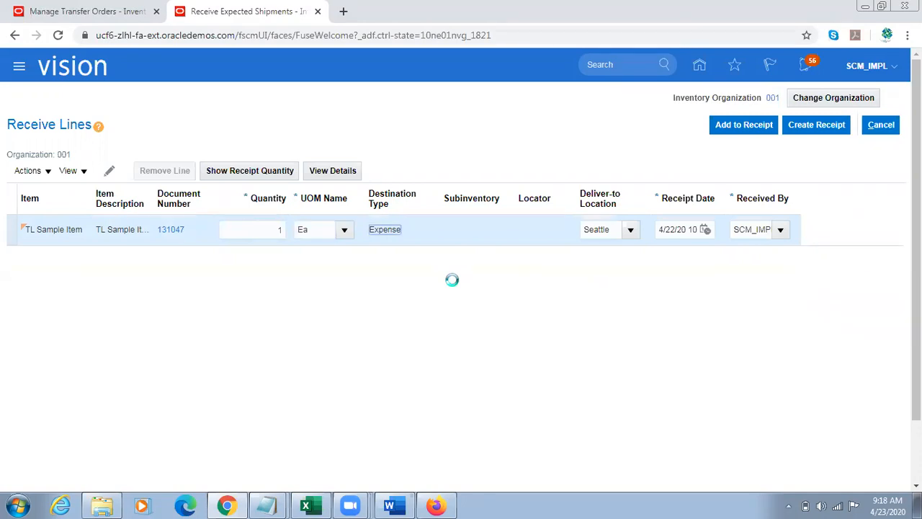
# Step: Create a receipt from the TL Sample Item line and check the destination type on its receipt line
pyautogui.click(807, 131)
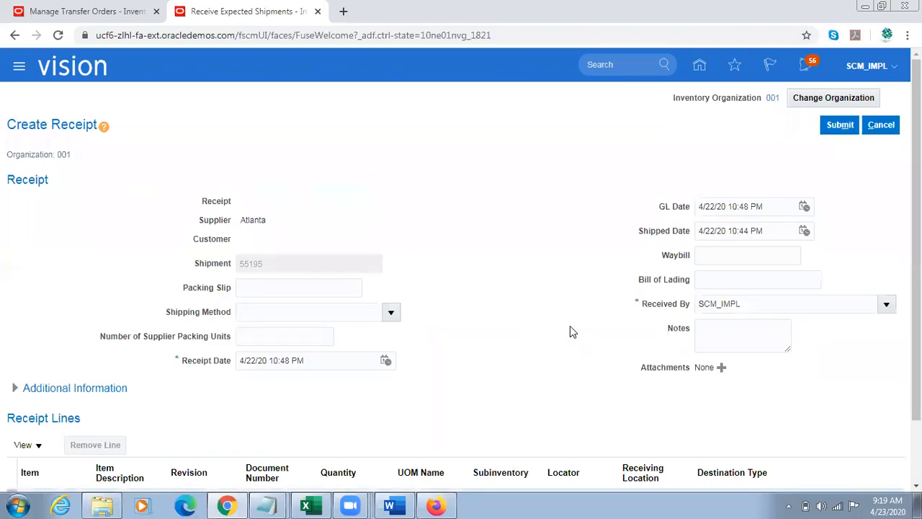
pyautogui.moveTo(915, 331); pyautogui.dragTo(916, 393)
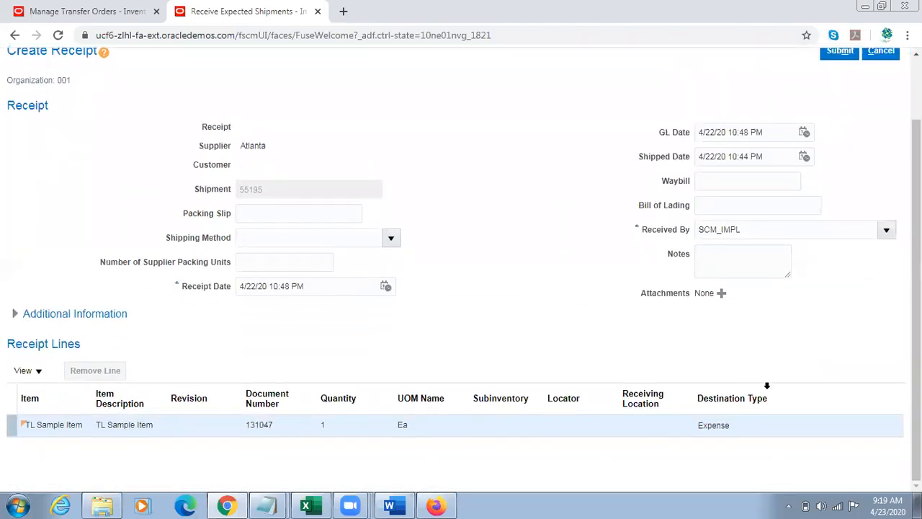
pyautogui.doubleClick(725, 422)
pyautogui.click(822, 319)
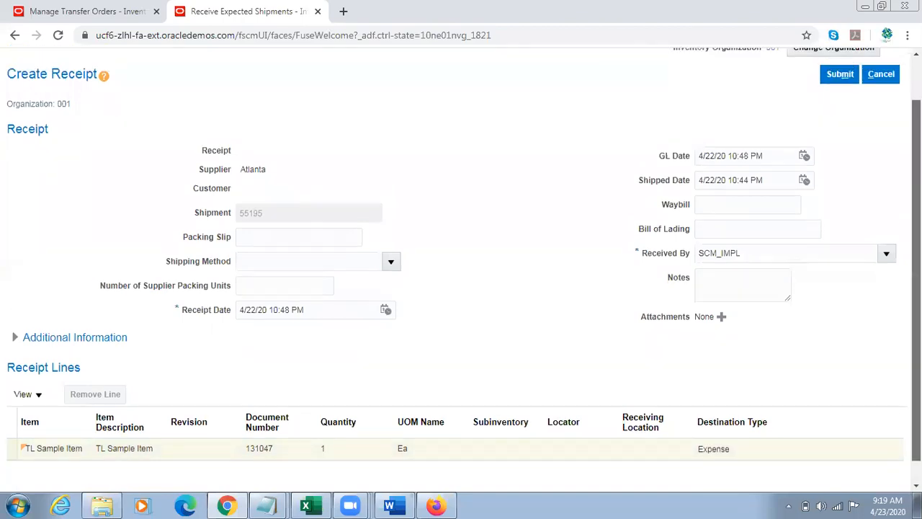
# Step: Submit the receipt, acknowledge the confirmation and return to the Inventory Management overview
pyautogui.scroll(2, 836, 245)
pyautogui.click(842, 126)
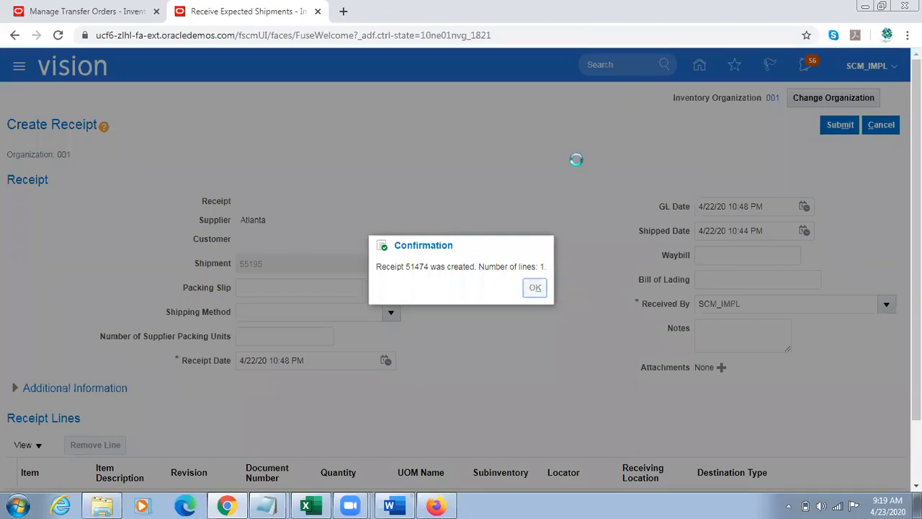
pyautogui.press('Return')
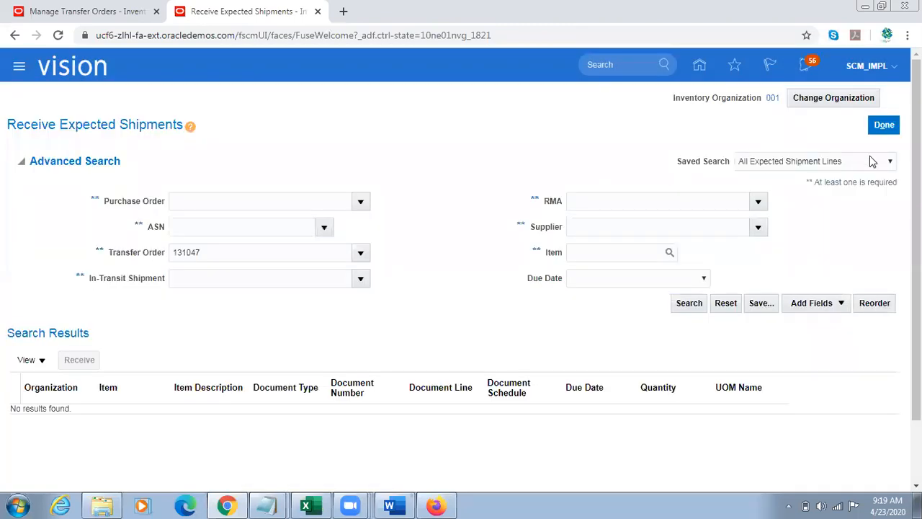
pyautogui.click(885, 124)
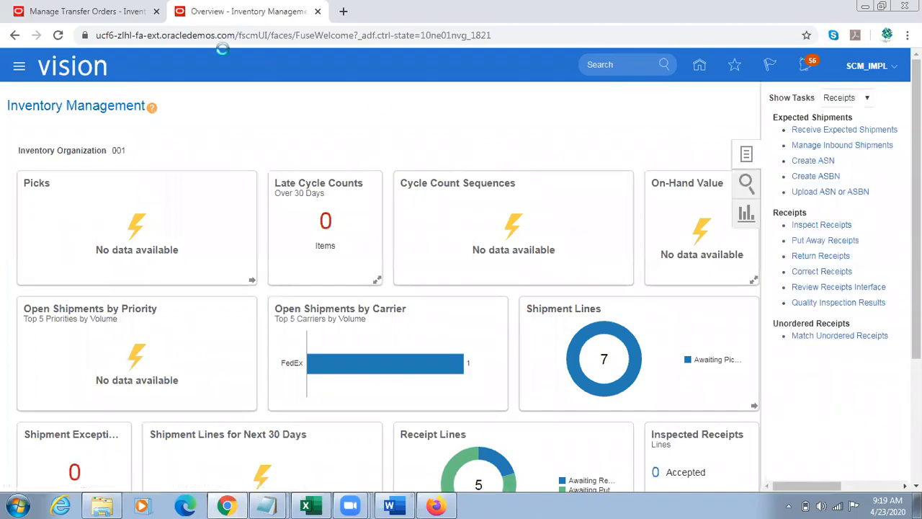
# Step: Reopen the TL Sample Item transfer order in organization 002 and check the received and delivered quantities on its line
pyautogui.click(97, 10)
pyautogui.scroll(1, 891, 160)
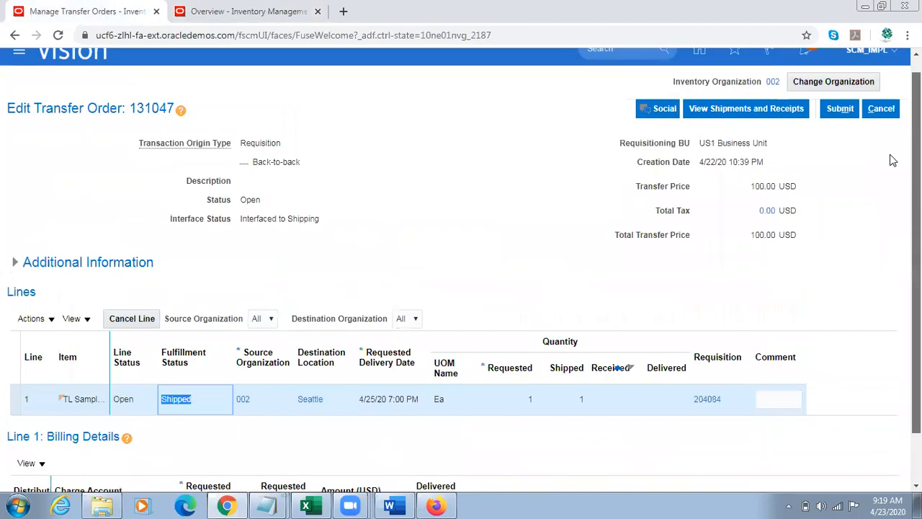
pyautogui.click(882, 130)
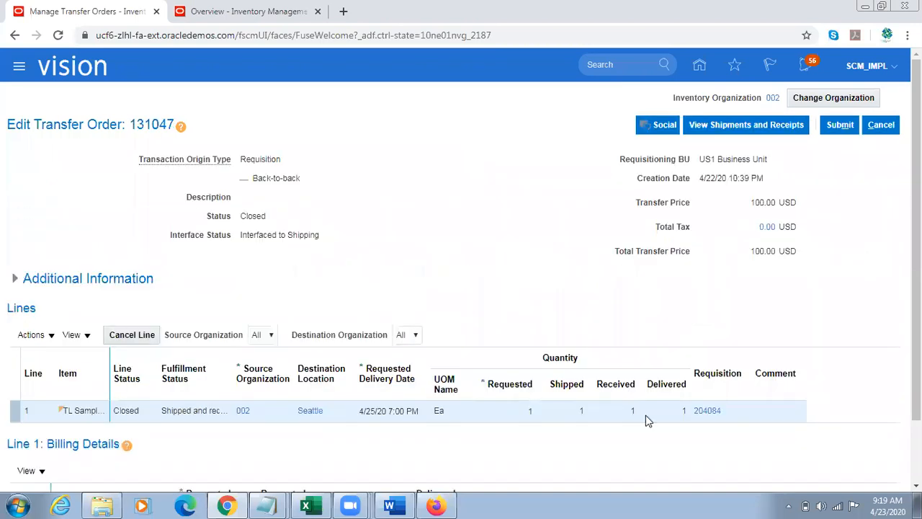
pyautogui.click(633, 410)
pyautogui.click(684, 409)
# Step: Widen the Fulfillment Status column of the transfer order line and read the full status
pyautogui.scroll(-1, 684, 410)
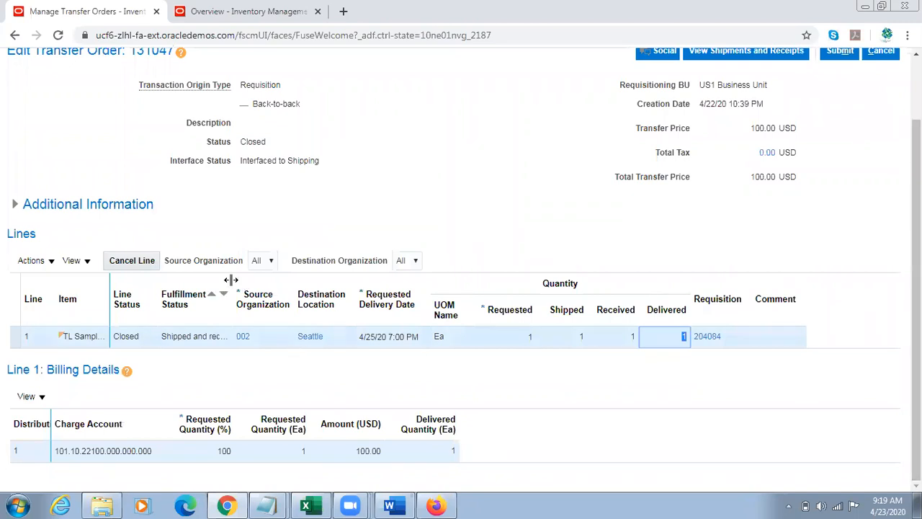
pyautogui.moveTo(231, 280); pyautogui.dragTo(280, 279)
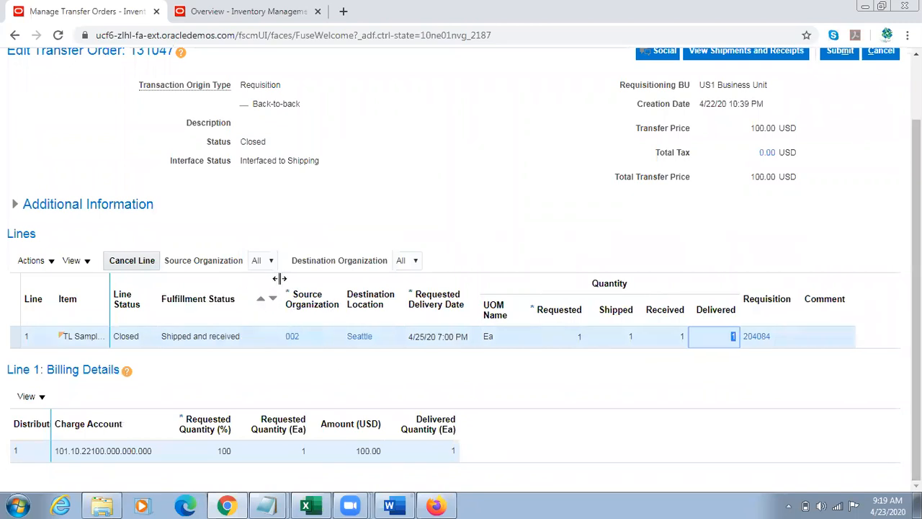
pyautogui.click(212, 336)
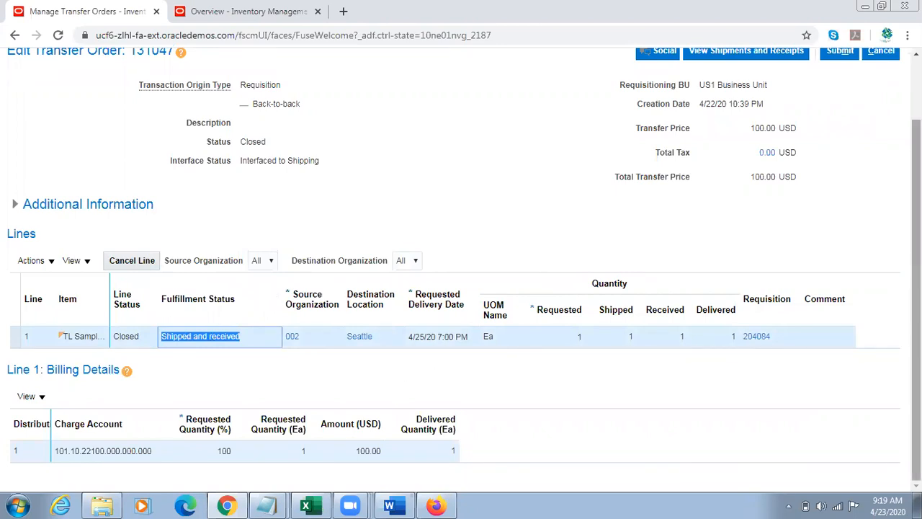
# Step: Review the shipments and receipts of the TL Sample Item transfer order and return to the order
pyautogui.scroll(1, 612, 354)
pyautogui.click(756, 132)
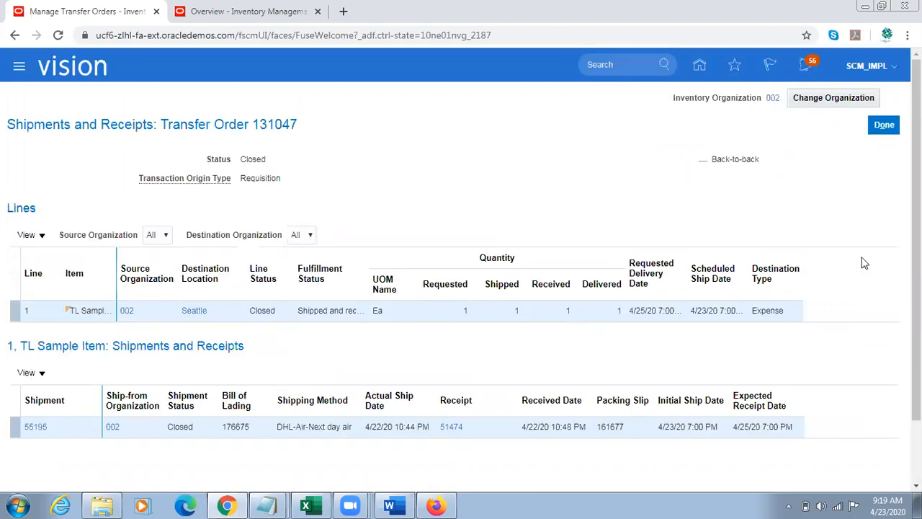
pyautogui.scroll(-1, 860, 262)
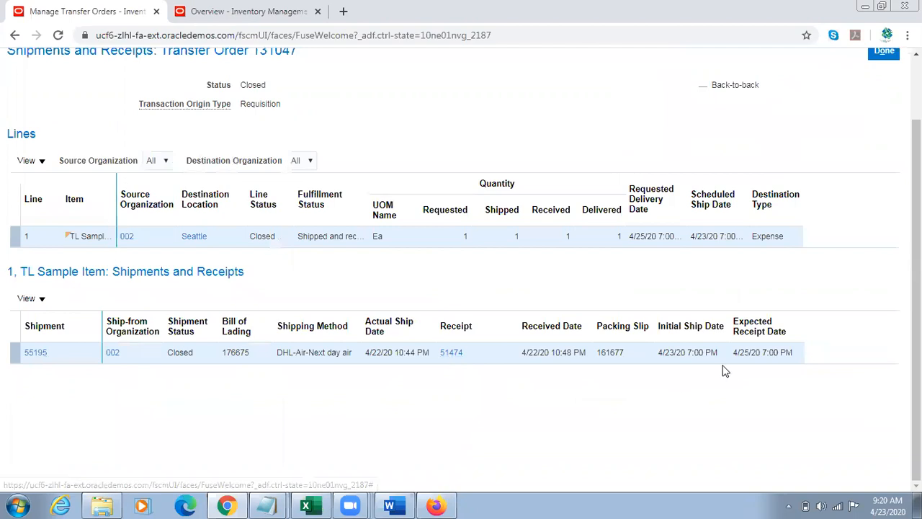
pyautogui.scroll(1, 792, 289)
pyautogui.click(884, 126)
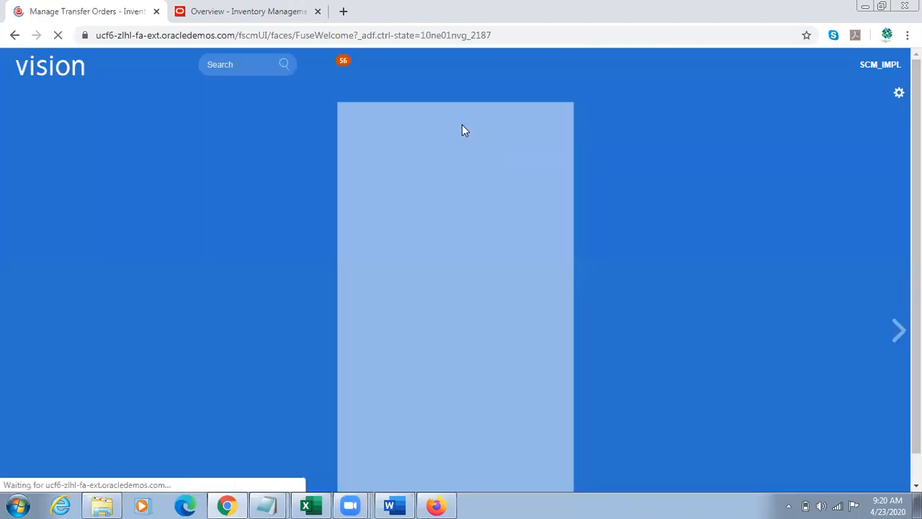
# Step: Return to the Inventory Management overview for organization 001 and open Manage Item Quantities from the Inventory tasks
pyautogui.click(242, 10)
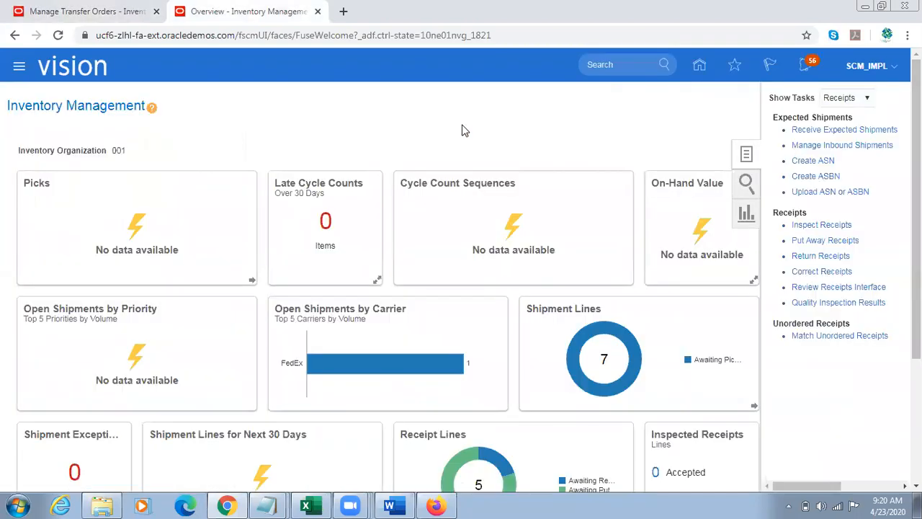
pyautogui.click(112, 12)
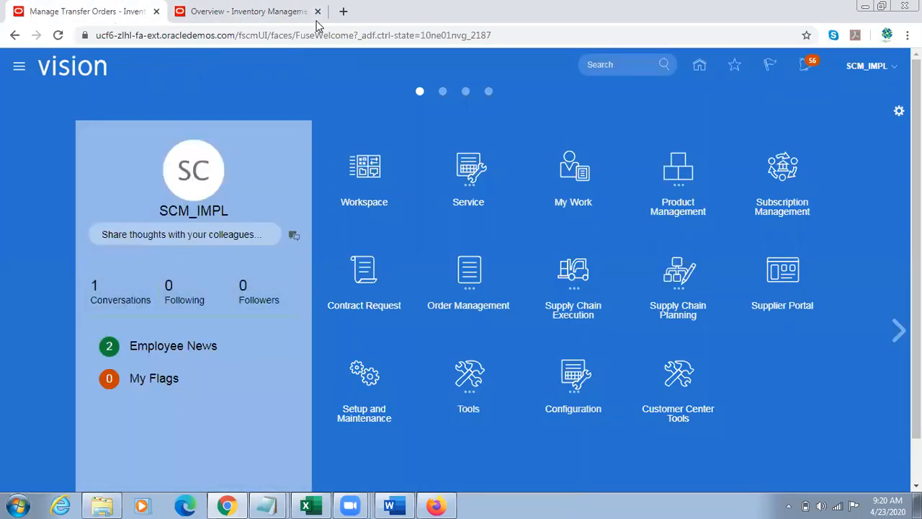
pyautogui.click(288, 14)
pyautogui.click(850, 96)
pyautogui.click(839, 112)
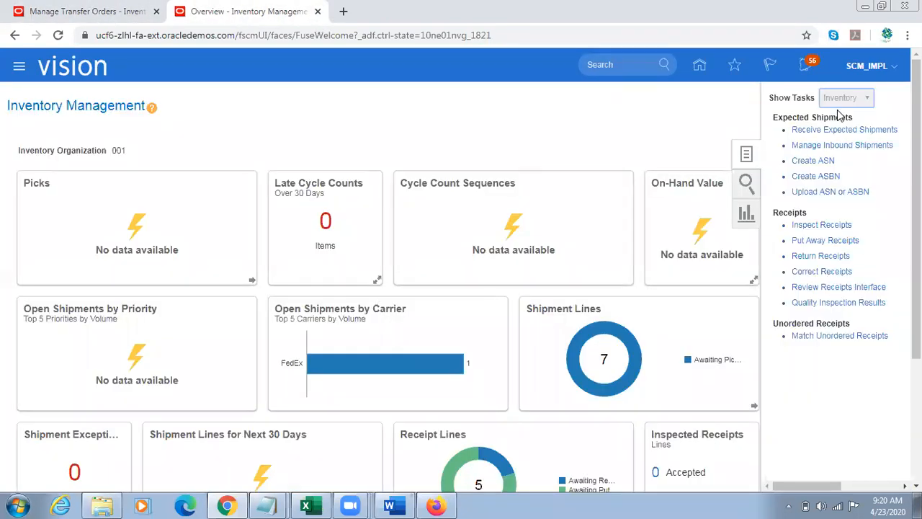
pyautogui.click(843, 130)
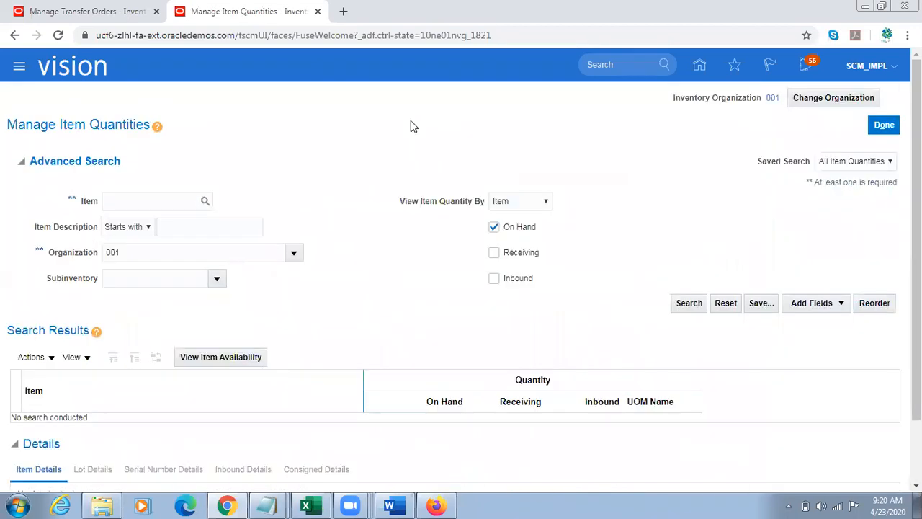
# Step: Search for the on-hand quantity of TL Sample Item in organization 001
pyautogui.click(127, 202)
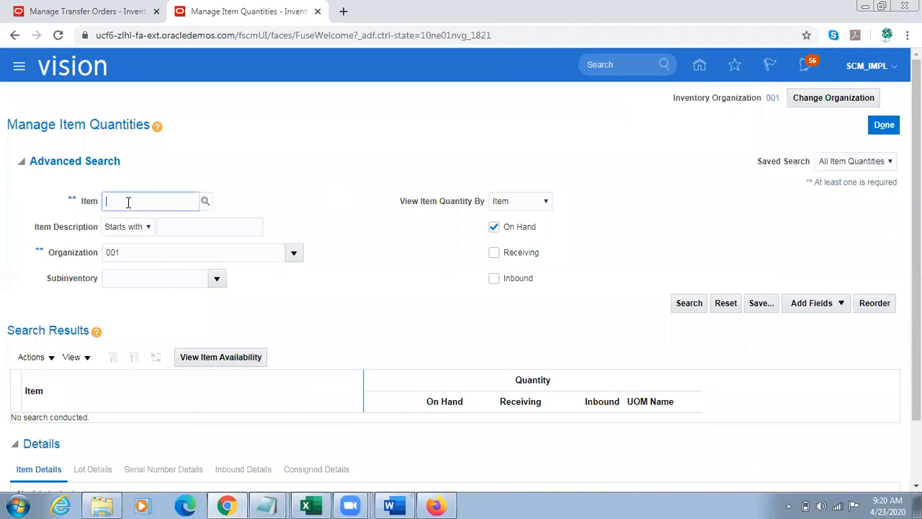
pyautogui.write('TL Sampl')
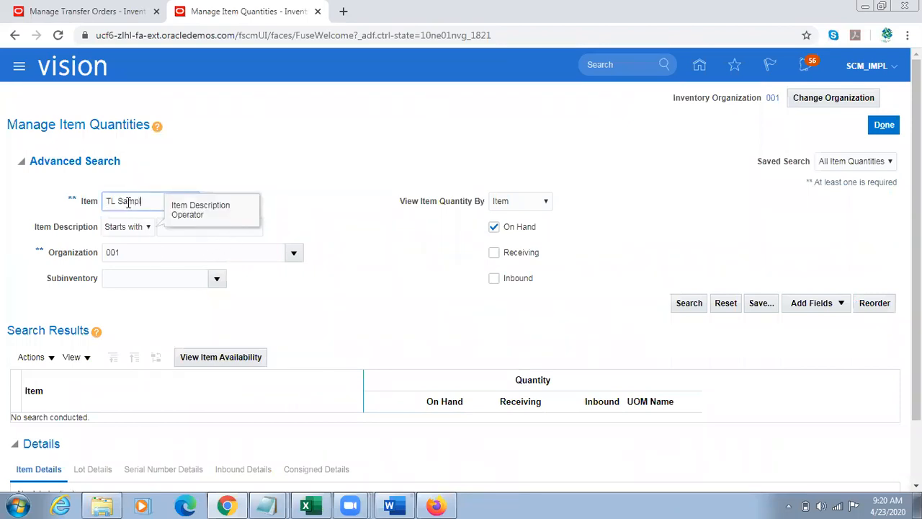
pyautogui.write('e Item')
pyautogui.click(702, 303)
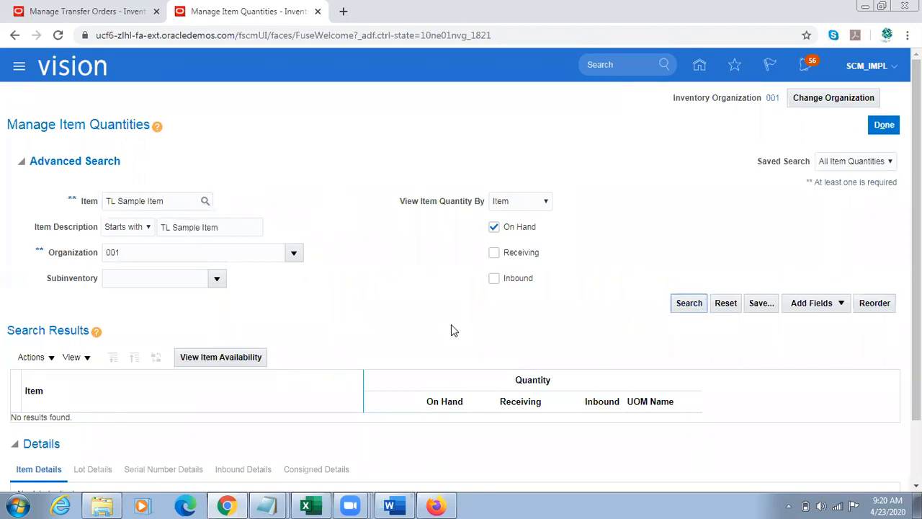
pyautogui.click(680, 308)
# Step: Set the search organization to 002 and rerun the item quantity search
pyautogui.doubleClick(155, 252)
pyautogui.click(155, 252)
pyautogui.press('Tab')
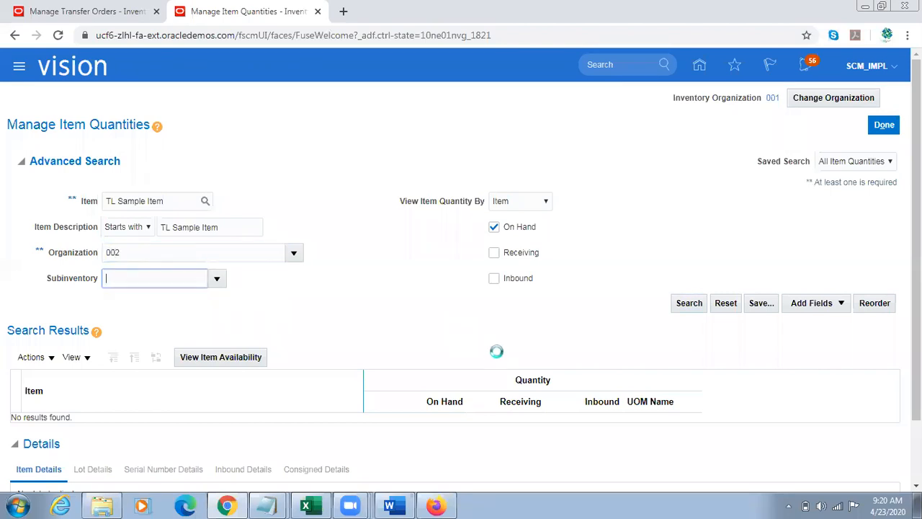
pyautogui.click(690, 307)
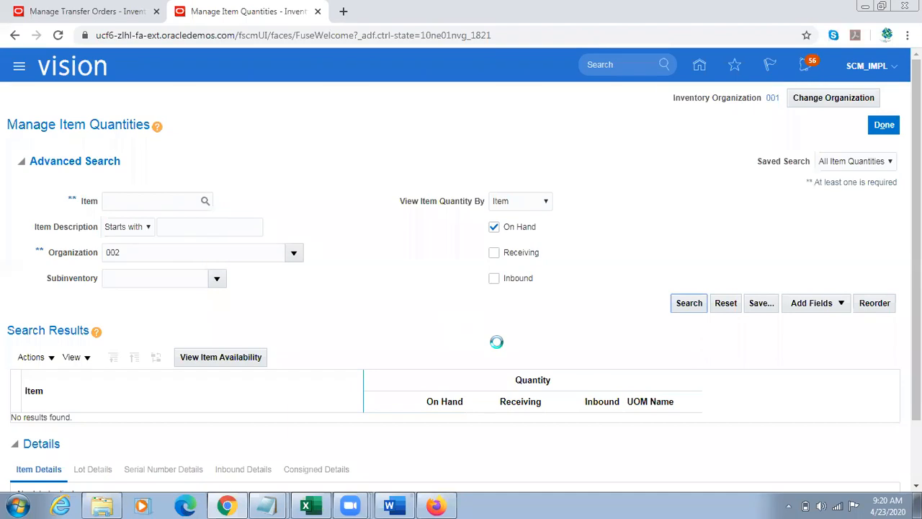
# Step: Enter TL Sample Item as the item again, search organization 002 and check the item's on-hand quantity
pyautogui.click(20, 161)
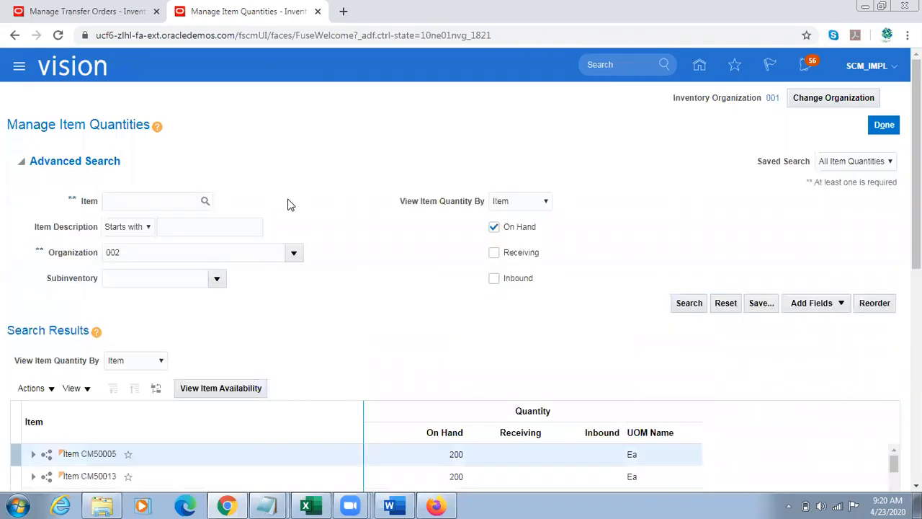
pyautogui.click(162, 199)
pyautogui.click(689, 303)
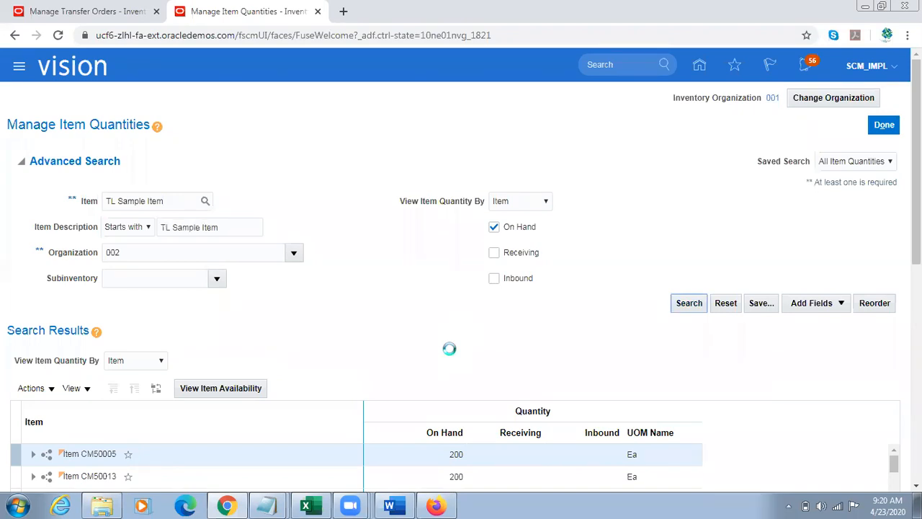
pyautogui.doubleClick(457, 315)
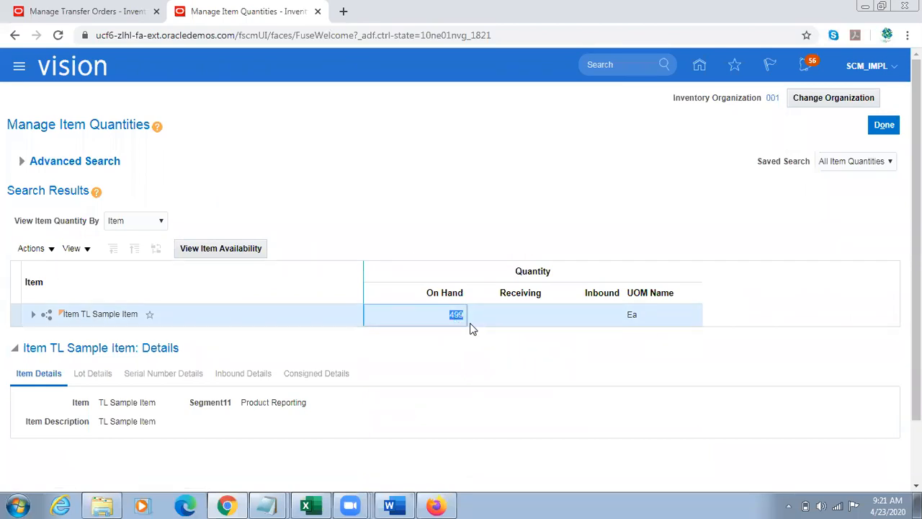
pyautogui.click(441, 224)
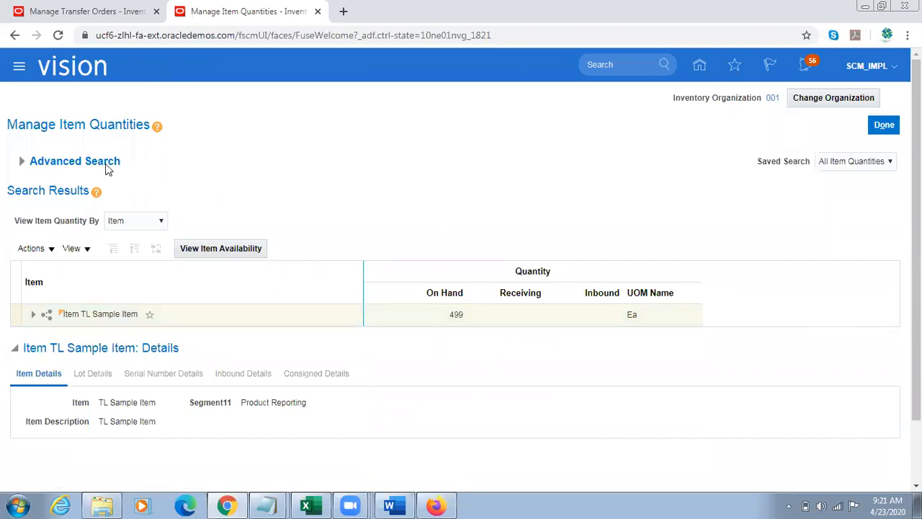
# Step: Switch the search back to organization 001 for TL Sample Item and rerun it with receiving quantities included
pyautogui.click(33, 162)
pyautogui.click(156, 251)
pyautogui.write('1')
pyautogui.press('Tab')
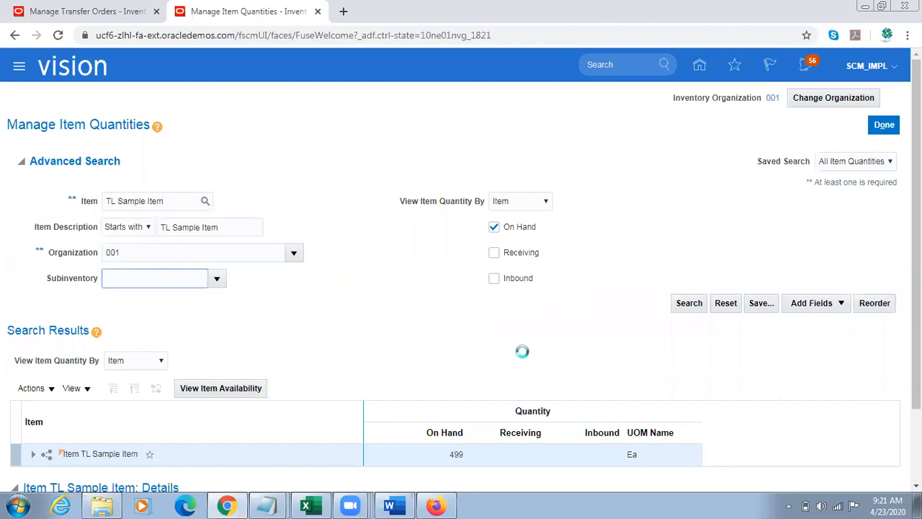
pyautogui.click(127, 203)
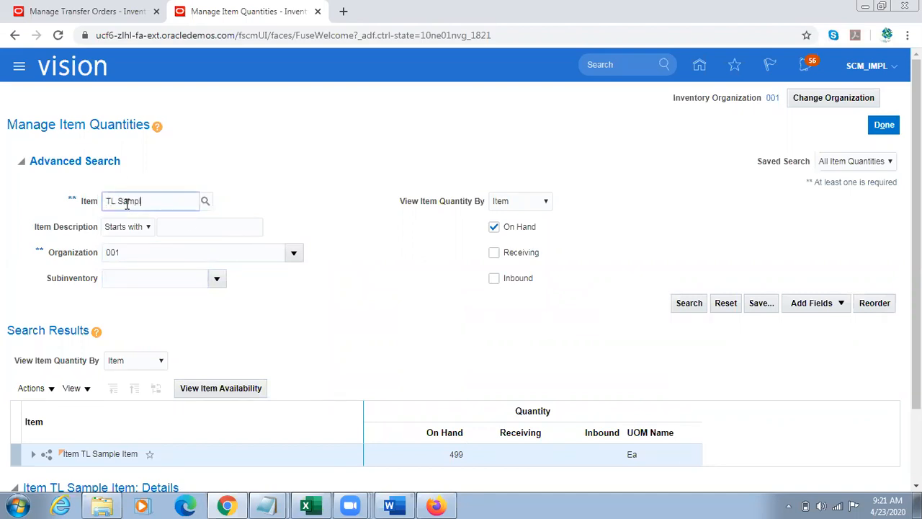
pyautogui.press('Tab')
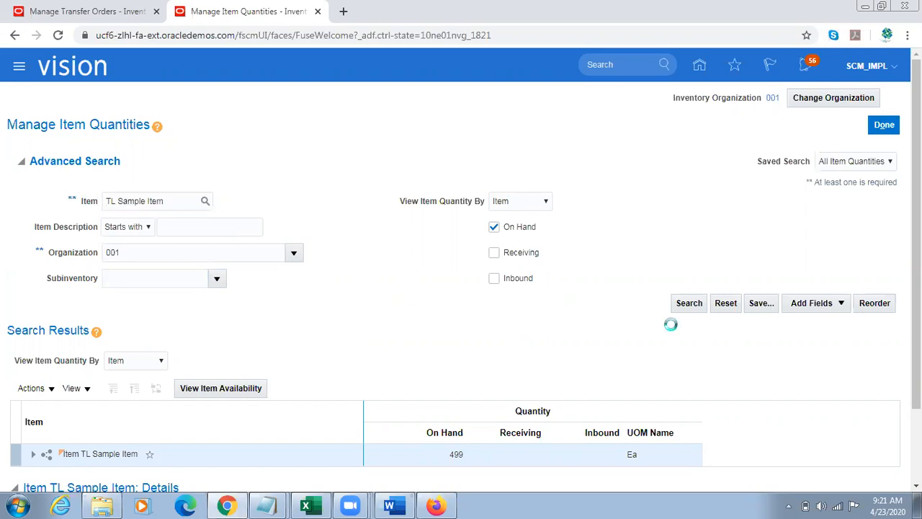
pyautogui.click(688, 305)
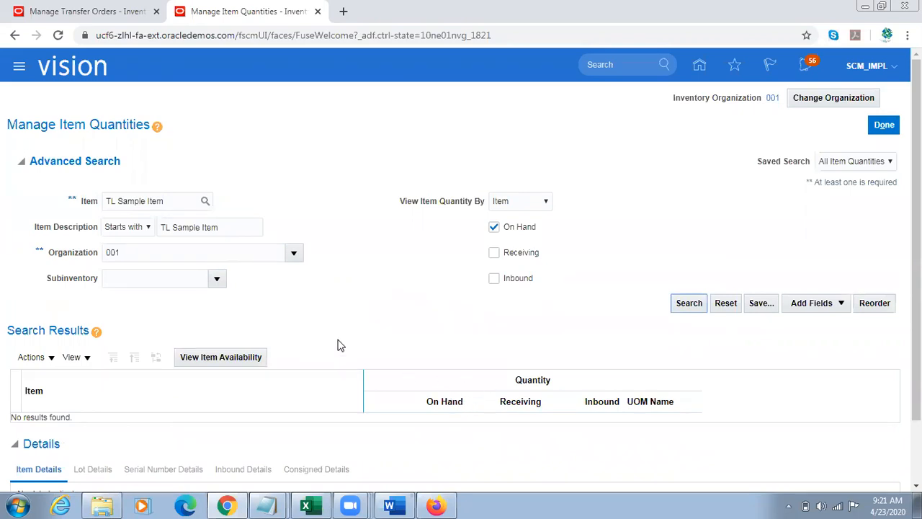
pyautogui.click(494, 253)
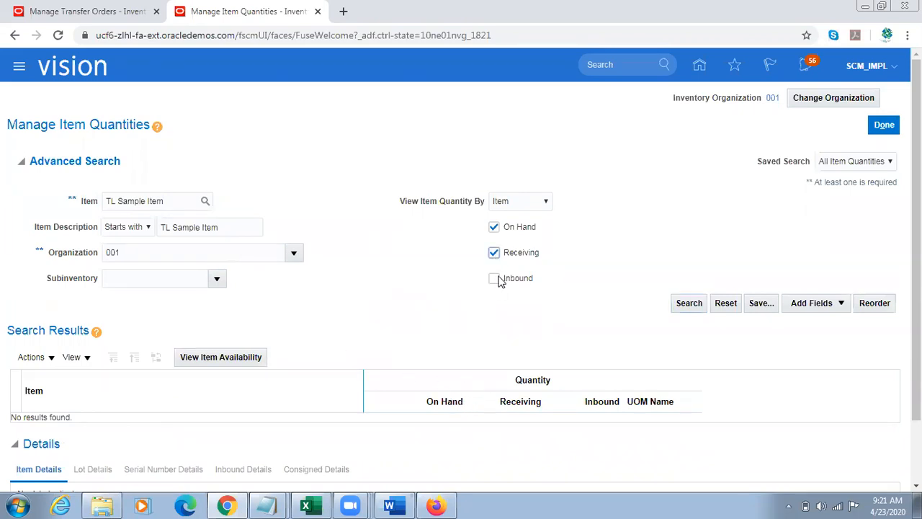
pyautogui.click(686, 303)
# Step: Switch to Word and look back through the Fusion OM Cloud Notes document as far as the circular sourcing rules text
pyautogui.click(395, 505)
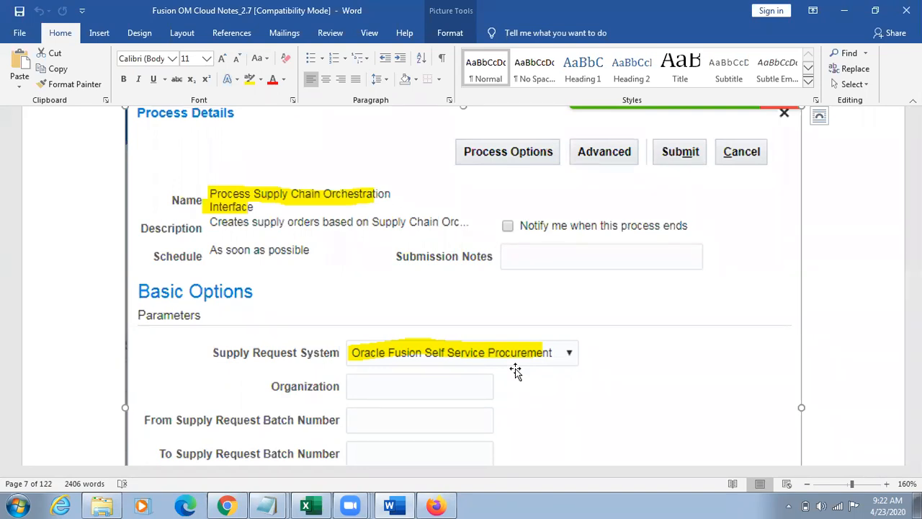
pyautogui.scroll(15, 515, 368)
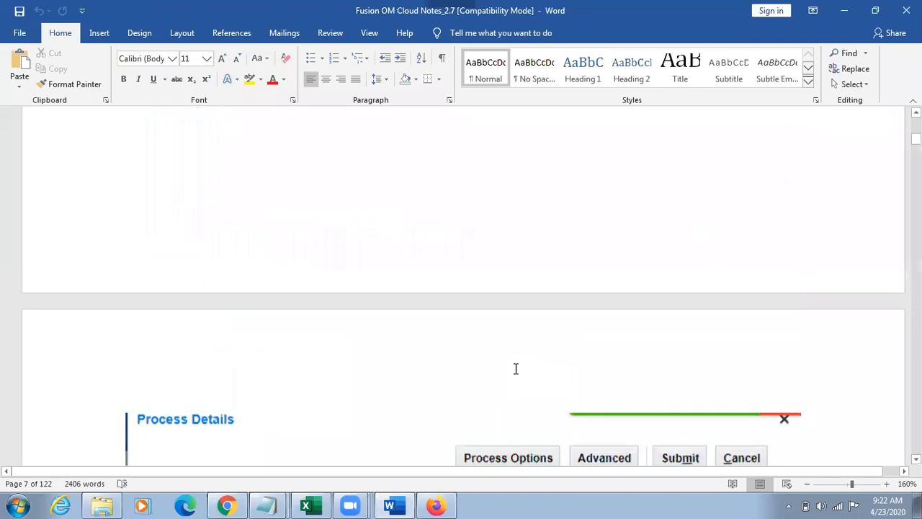
pyautogui.scroll(15, 515, 369)
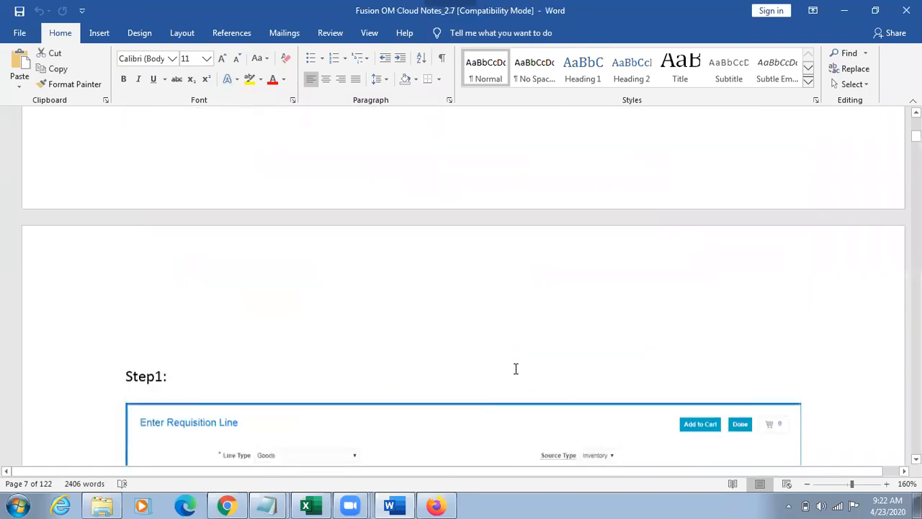
pyautogui.scroll(10, 515, 370)
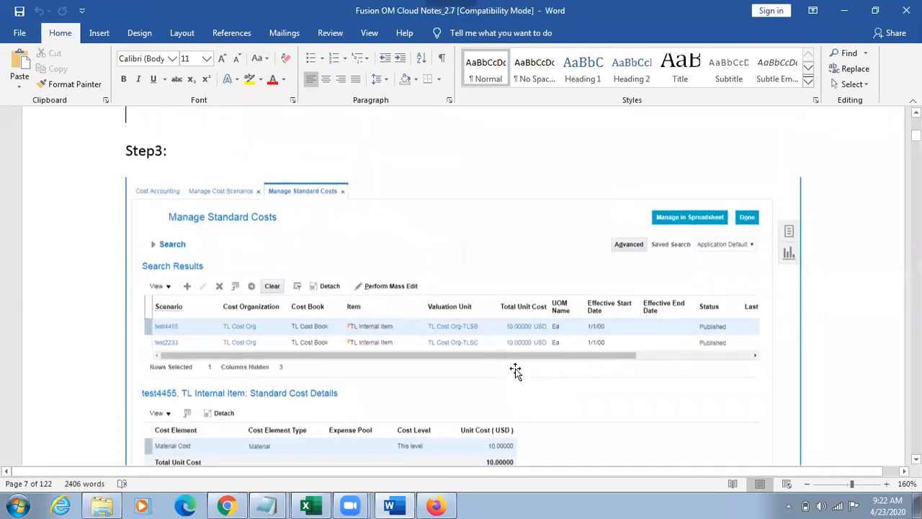
pyautogui.click(516, 369)
pyautogui.scroll(15, 516, 370)
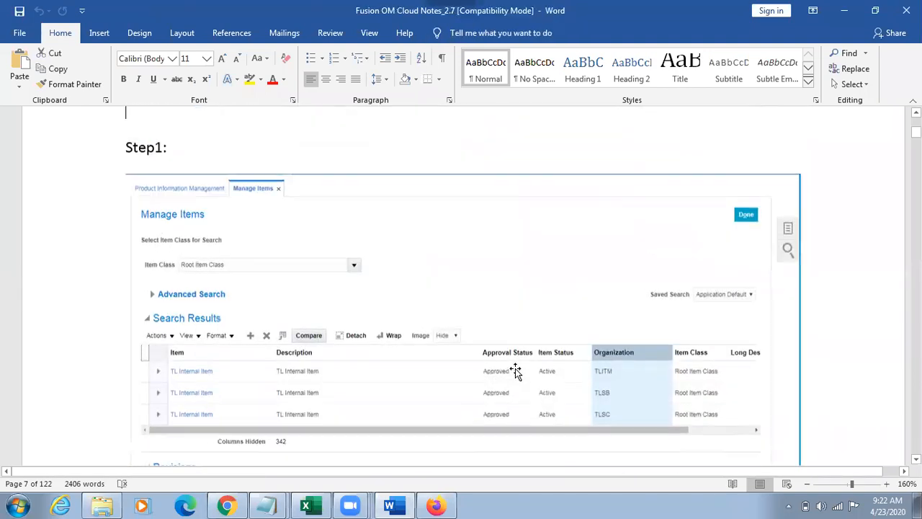
pyautogui.press('Up')
pyautogui.press('Up')
pyautogui.press('Up')
pyautogui.press('Up')
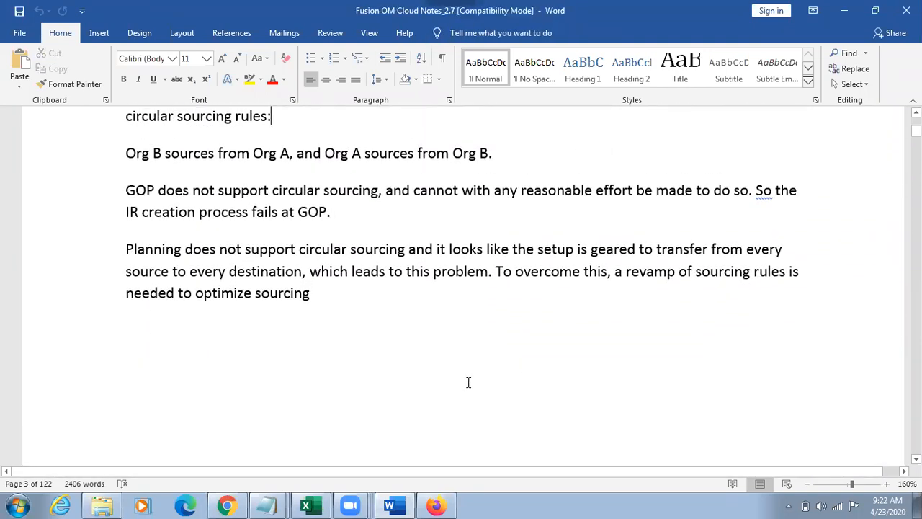
# Step: Open a new Notepad note and list Standard, Actual and Average, each separated by a blank line
pyautogui.press('super+r')
pyautogui.press('Return')
pyautogui.write('Standard')
pyautogui.press('Return')
pyautogui.press('Return')
pyautogui.write('ACu')
pyautogui.press('BackSpace')
pyautogui.press('BackSpace')
pyautogui.write('ctual')
pyautogui.press('Return')
pyautogui.press('Return')
pyautogui.write('Average')
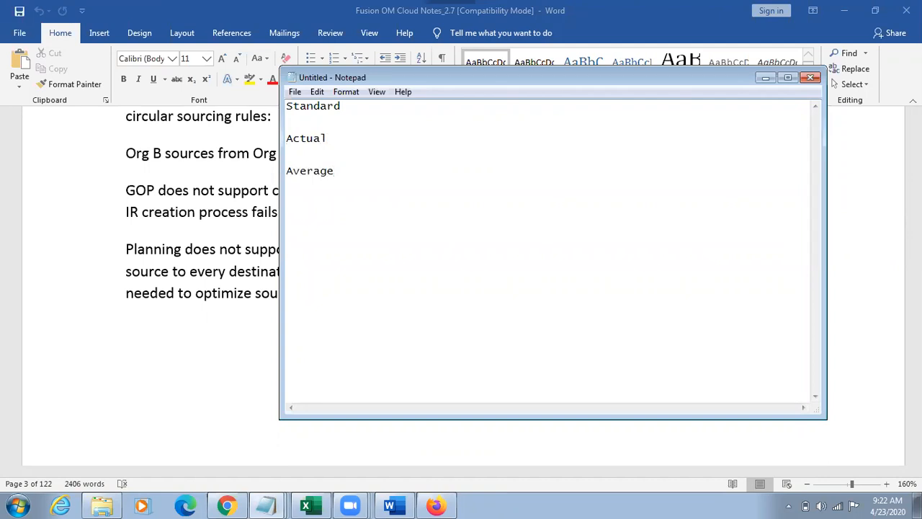
# Step: Add the lines "a 10" and "b 20" under the Standard heading in the note
pyautogui.click(353, 106)
pyautogui.press('Return')
pyautogui.press('Return')
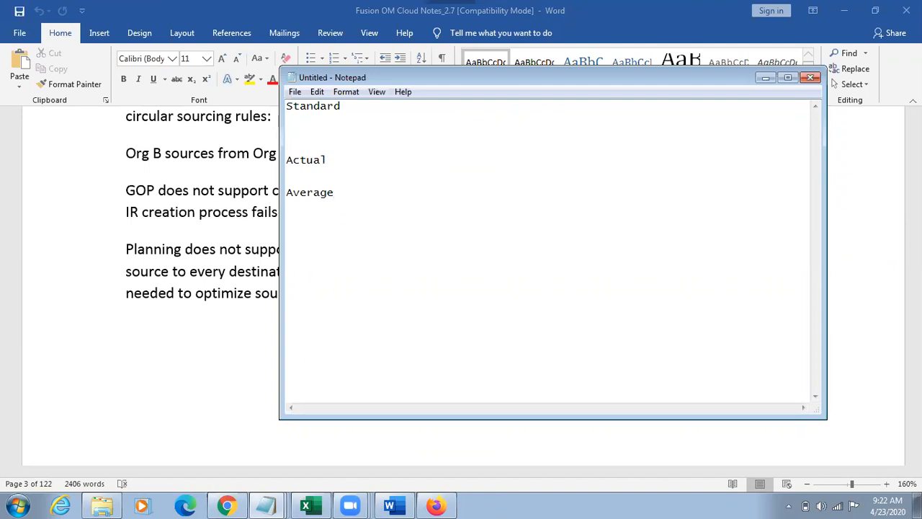
pyautogui.write('a 10')
pyautogui.press('Return')
pyautogui.press('Return')
pyautogui.write('b')
pyautogui.press('Tab')
pyautogui.write('20')
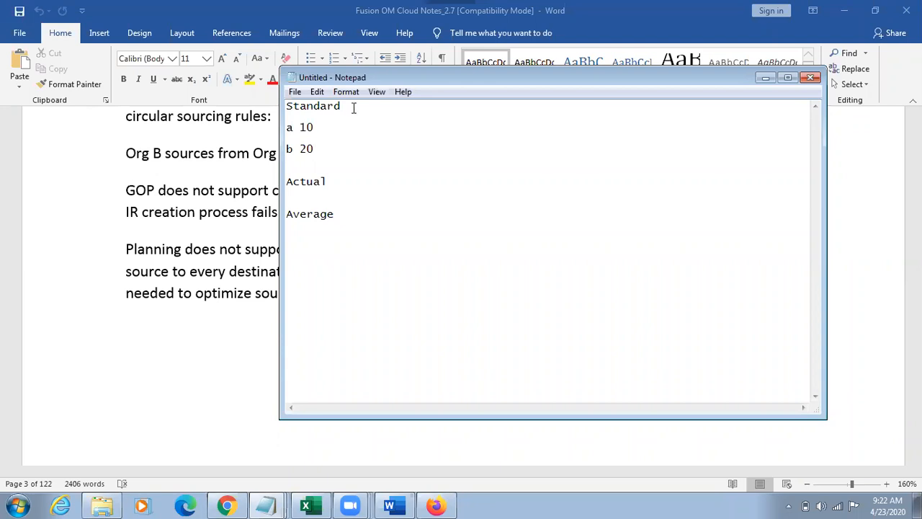
pyautogui.moveTo(338, 175); pyautogui.dragTo(302, 180)
pyautogui.moveTo(370, 216); pyautogui.dragTo(306, 213)
pyautogui.moveTo(339, 182); pyautogui.dragTo(306, 182)
pyautogui.moveTo(340, 217); pyautogui.dragTo(286, 214)
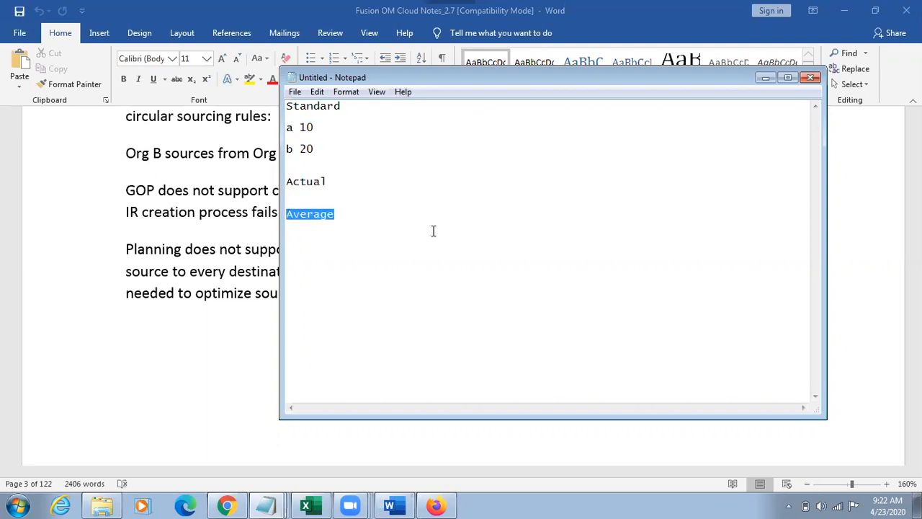
# Step: Add a purchase order line reading "PO 12" under the Actual heading, with a blank line between them
pyautogui.click(345, 182)
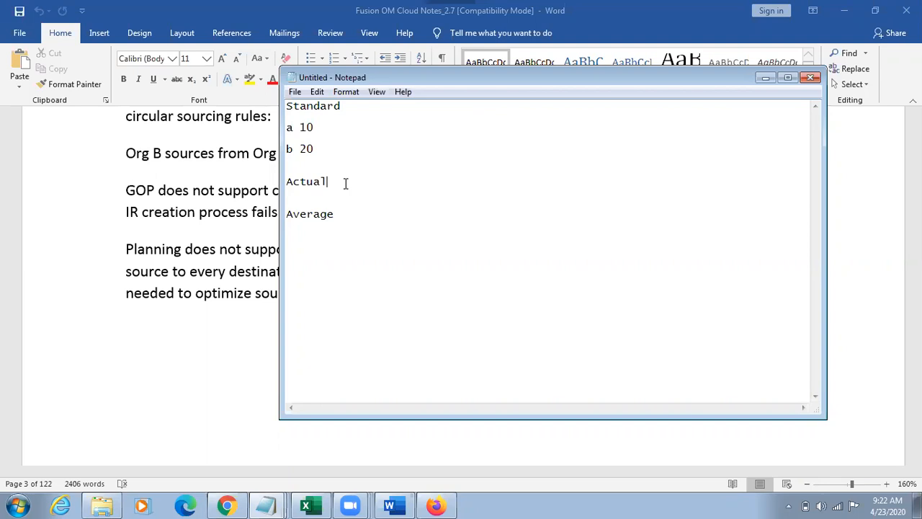
pyautogui.press('Return')
pyautogui.press('Return')
# Step: Insert the line "Mis 100" between the Actual heading and its PO 12 line
pyautogui.press('Return')
pyautogui.write('purchase')
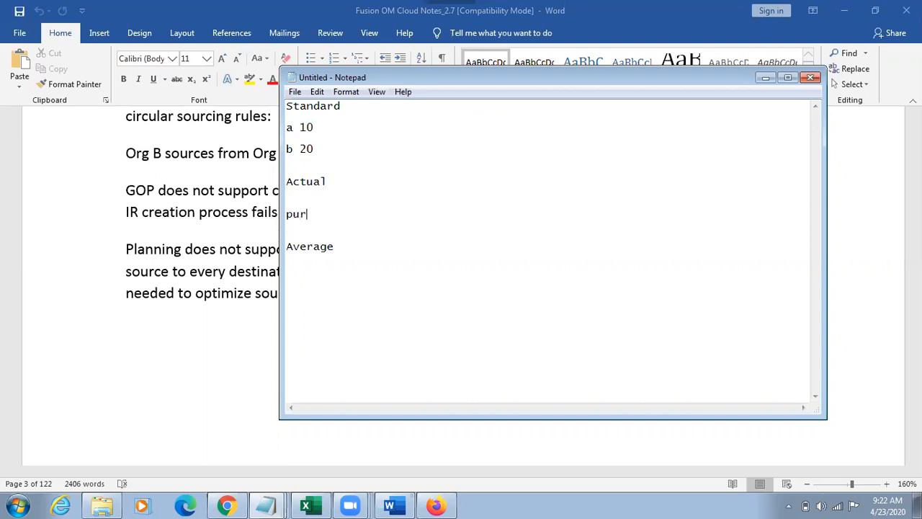
pyautogui.press('BackSpace')
pyautogui.press('BackSpace')
pyautogui.press('BackSpace')
pyautogui.press('BackSpace')
pyautogui.press('BackSpace')
pyautogui.press('BackSpace')
pyautogui.press('BackSpace')
pyautogui.press('BackSpace')
pyautogui.press('BackSpace')
pyautogui.write('PO')
pyautogui.write('12')
pyautogui.moveTo(308, 214); pyautogui.dragTo(285, 214)
pyautogui.click(333, 216)
pyautogui.moveTo(313, 214); pyautogui.dragTo(340, 214)
pyautogui.click(365, 183)
pyautogui.press('Return')
pyautogui.press('Return')
pyautogui.write('Mis 100')
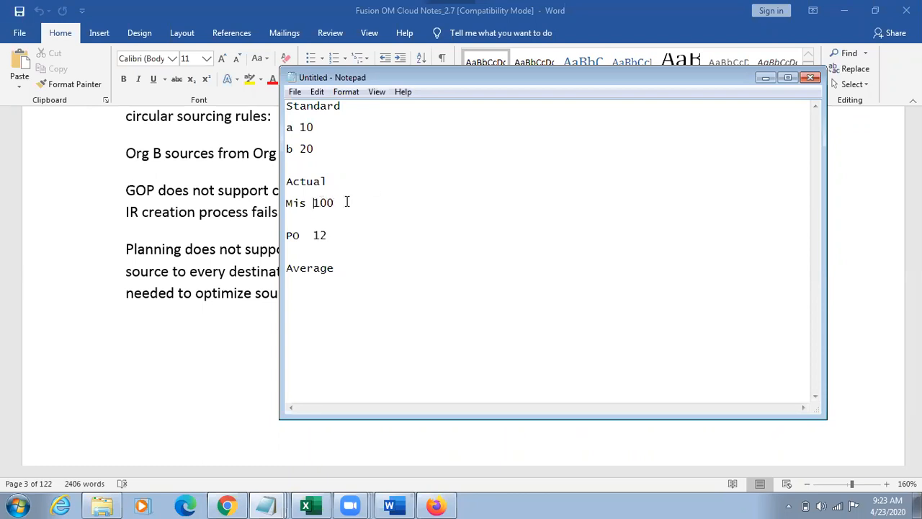
# Step: Append "Transfer Transaction from Inv Costing -> Create Distributions" to the Mis 100 line, separated by a tab
pyautogui.press('Tab')
pyautogui.write('Transfer Transactionn f')
pyautogui.press('BackSpace')
pyautogui.press('BackSpace')
pyautogui.press('BackSpace')
pyautogui.write('from Inv Cs')
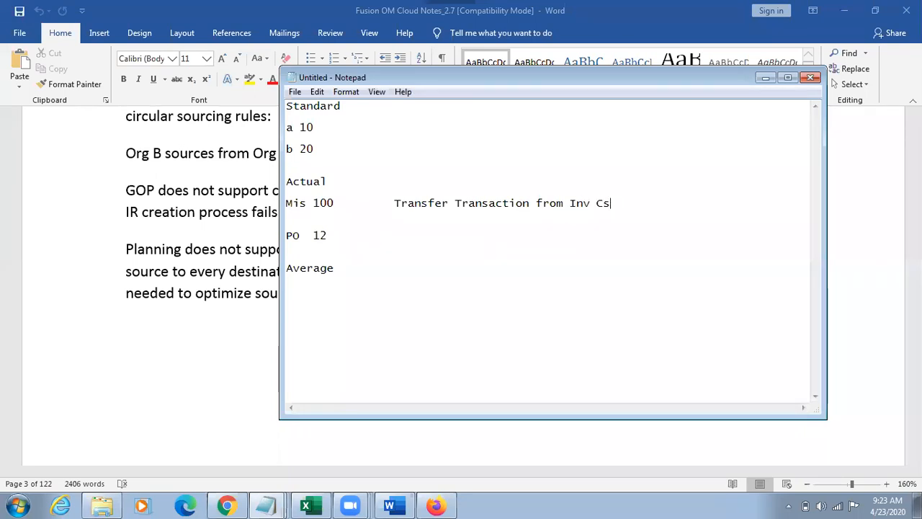
pyautogui.press('BackSpace')
pyautogui.write('osting -> Create Ds')
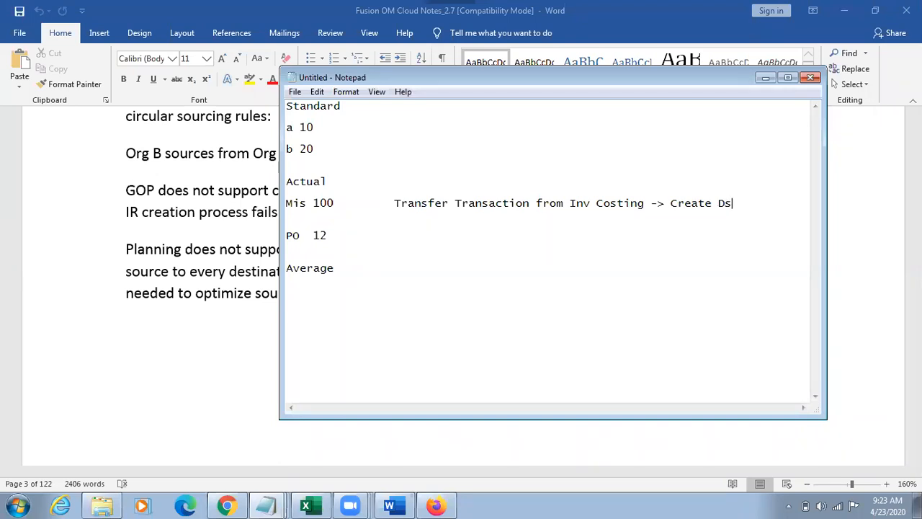
pyautogui.press('BackSpace')
pyautogui.write('istributions')
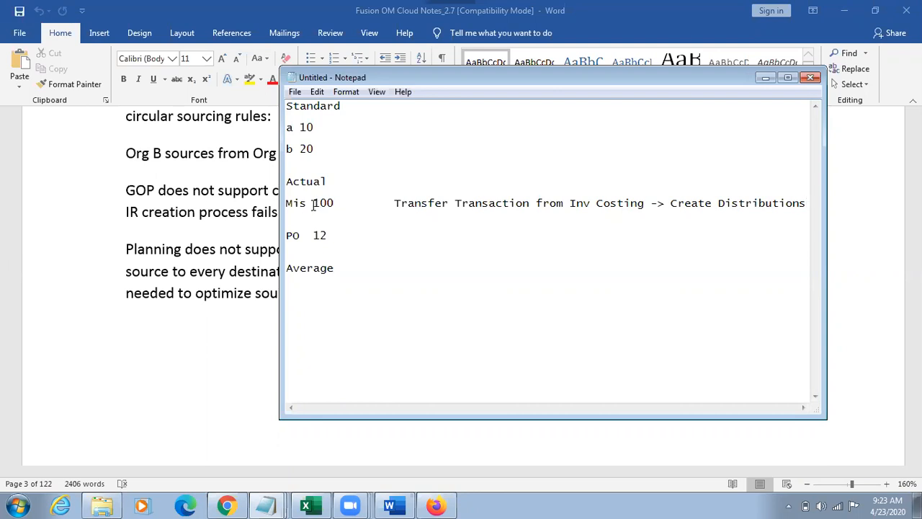
pyautogui.moveTo(313, 204); pyautogui.dragTo(335, 205)
pyautogui.moveTo(335, 205); pyautogui.dragTo(291, 204)
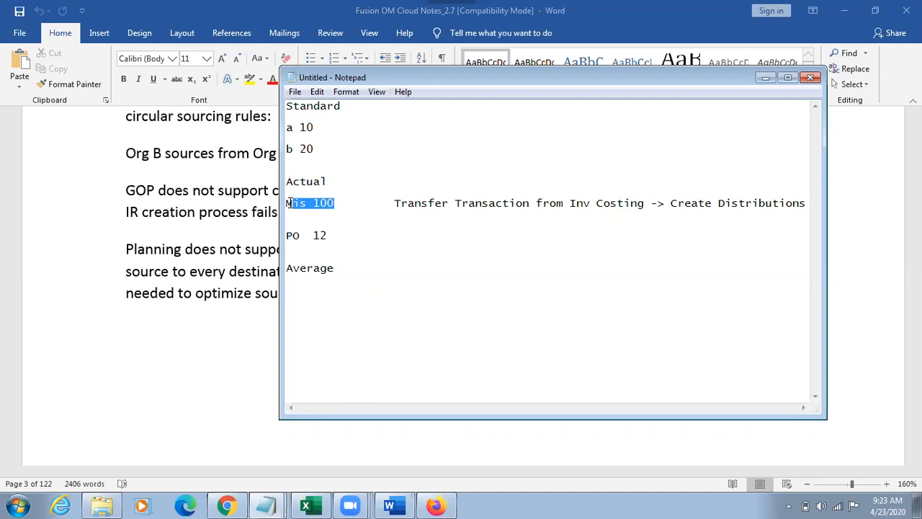
pyautogui.moveTo(395, 204); pyautogui.dragTo(806, 205)
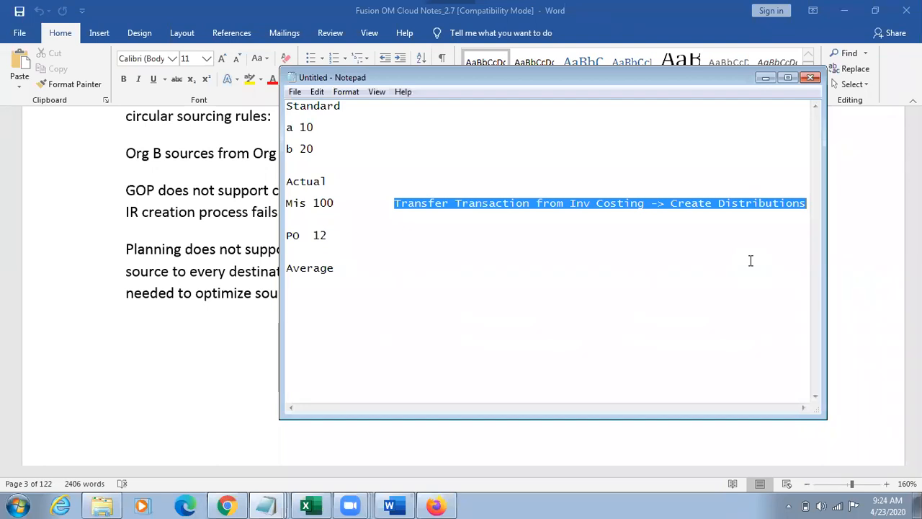
pyautogui.click(731, 235)
pyautogui.moveTo(664, 203); pyautogui.dragTo(801, 204)
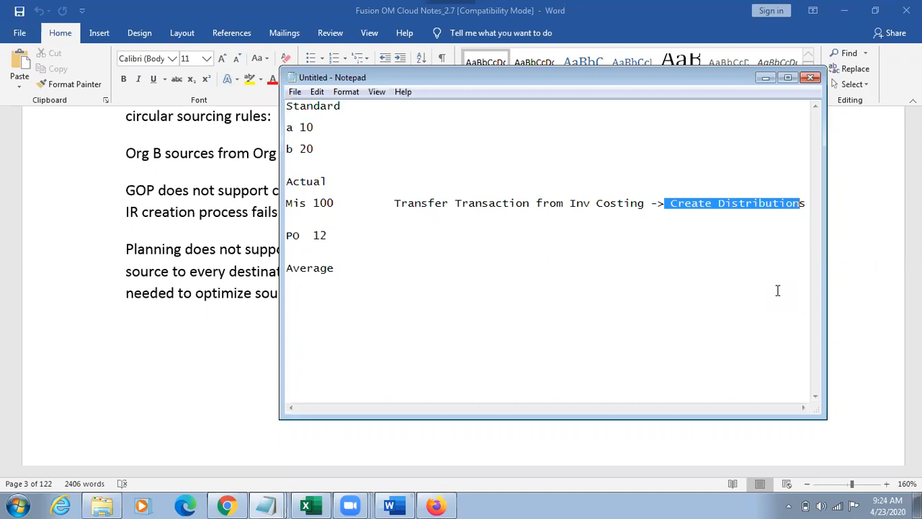
pyautogui.moveTo(307, 204); pyautogui.dragTo(805, 205)
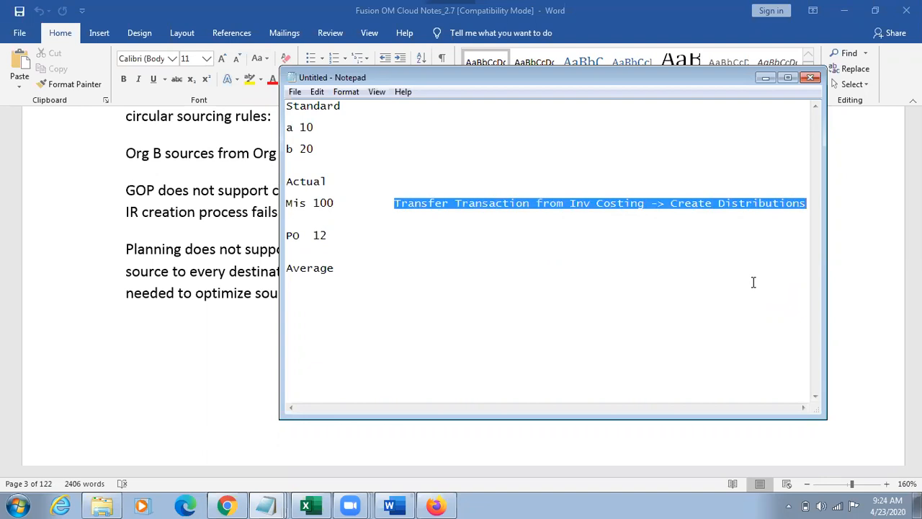
# Step: Copy the Mis 100 and PO 12 lines from the Actual section to below the Average heading
pyautogui.moveTo(329, 238); pyautogui.dragTo(285, 204)
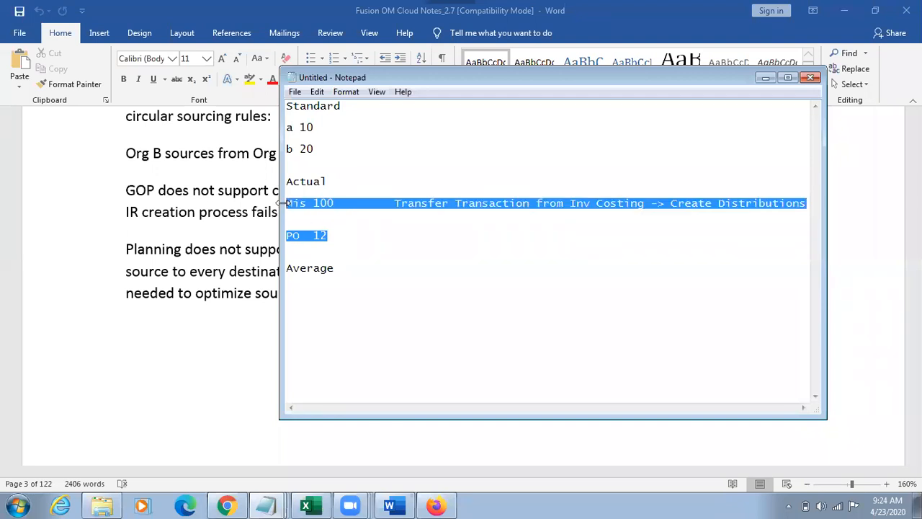
pyautogui.click(354, 269)
pyautogui.press('Return')
pyautogui.press('Return')
pyautogui.write('Mis 100  PO  12')
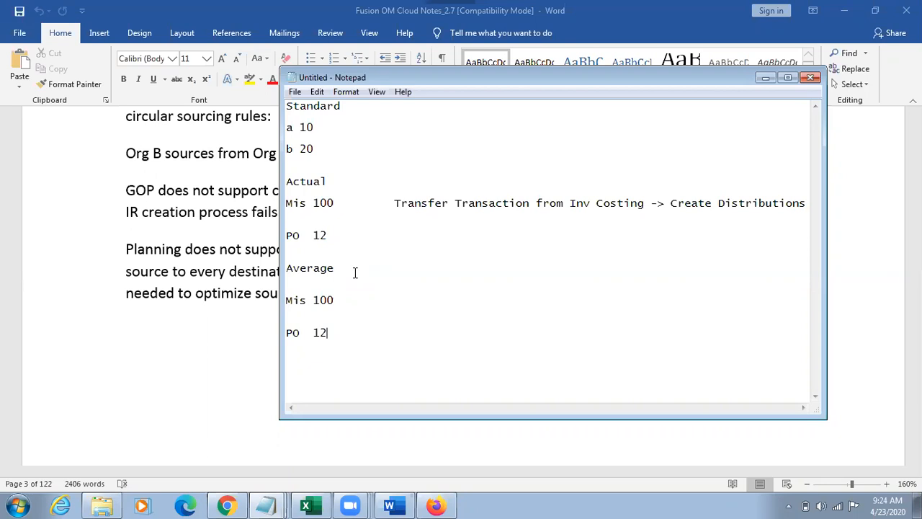
pyautogui.moveTo(341, 184); pyautogui.dragTo(337, 208)
pyautogui.moveTo(308, 235); pyautogui.dragTo(340, 229)
pyautogui.moveTo(334, 268); pyautogui.dragTo(288, 270)
# Step: Add a second purchase order line, "PO 20", below PO 12 in the Average section
pyautogui.click(337, 334)
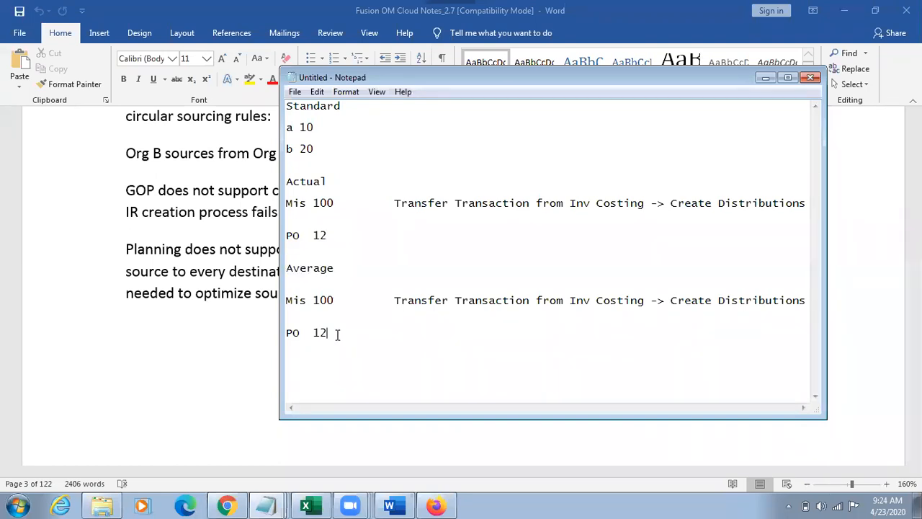
pyautogui.press('Return')
pyautogui.write('PO')
pyautogui.write('20')
pyautogui.moveTo(314, 332); pyautogui.dragTo(341, 353)
pyautogui.moveTo(289, 204); pyautogui.dragTo(349, 236)
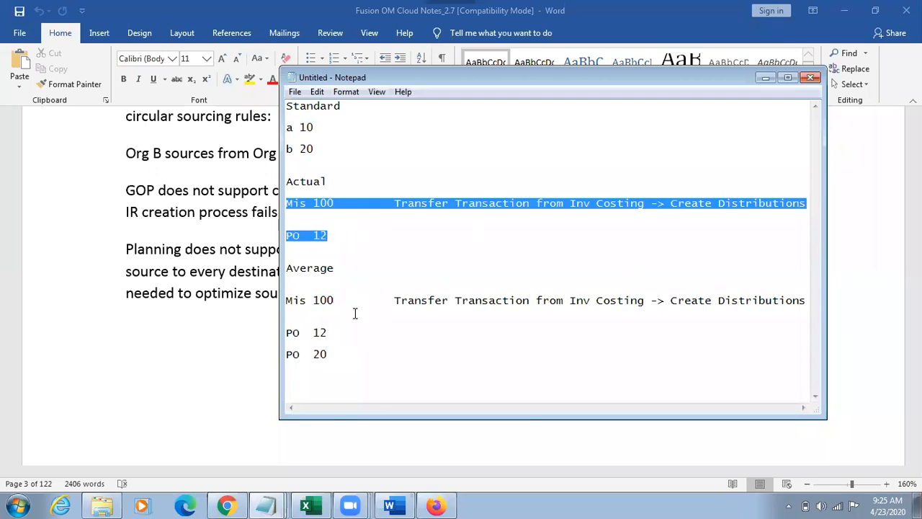
pyautogui.moveTo(334, 354); pyautogui.dragTo(287, 334)
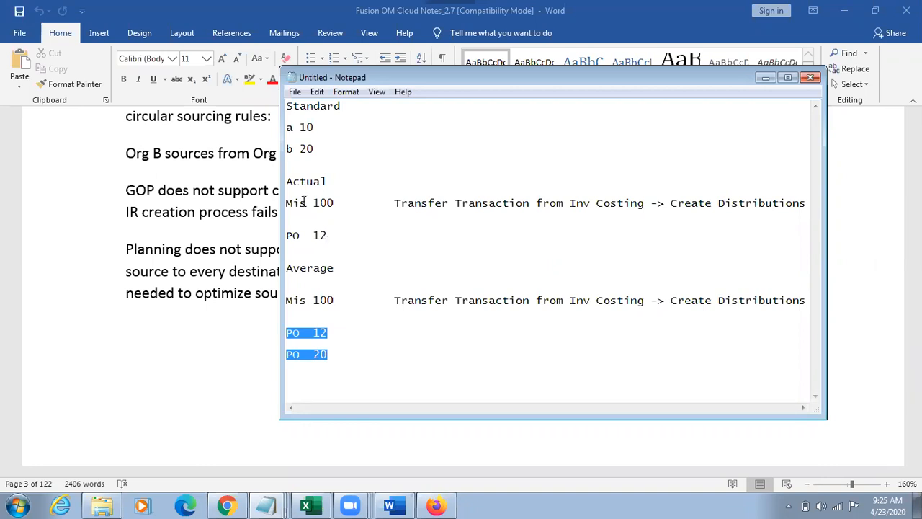
pyautogui.moveTo(395, 204); pyautogui.dragTo(543, 211)
pyautogui.moveTo(441, 307); pyautogui.dragTo(660, 301)
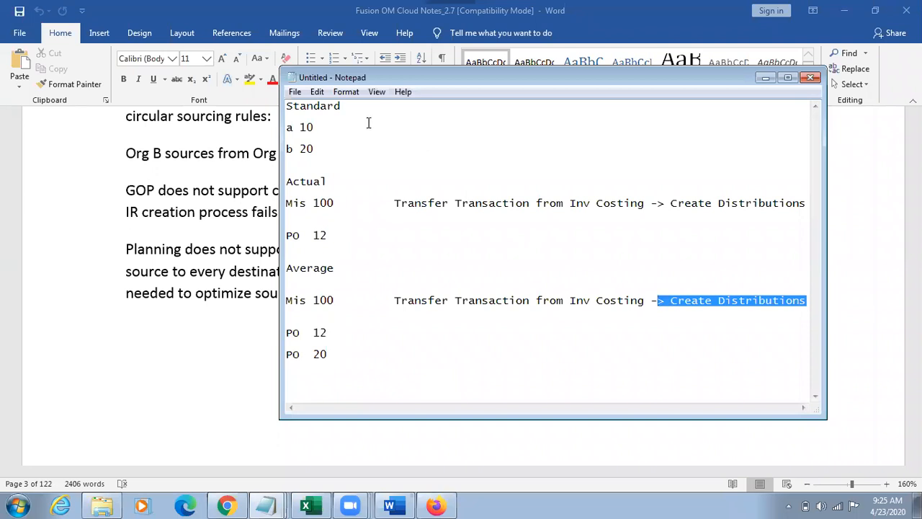
pyautogui.click(311, 116)
pyautogui.click(310, 140)
pyautogui.moveTo(335, 146); pyautogui.dragTo(289, 107)
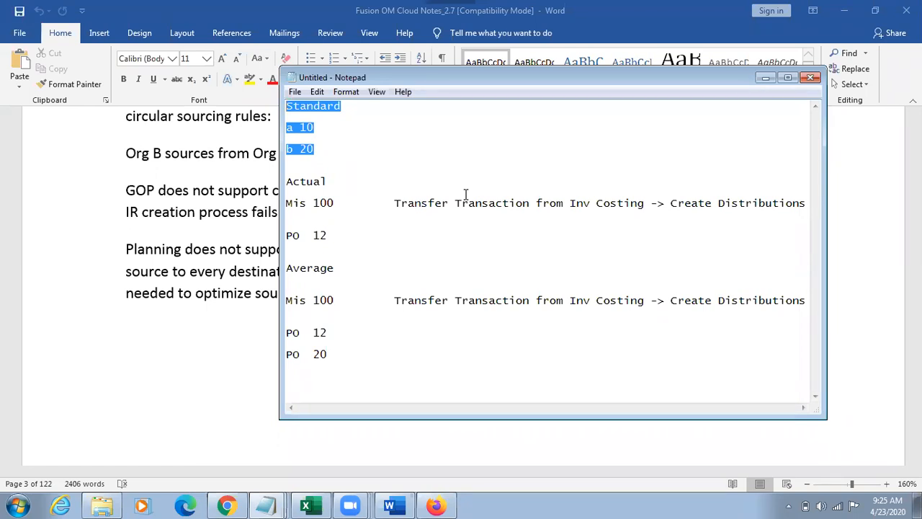
# Step: Add "002,001 Actual" beside the Actual heading to note the organizations' costing method
pyautogui.click(376, 185)
pyautogui.write('002,001 Actual')
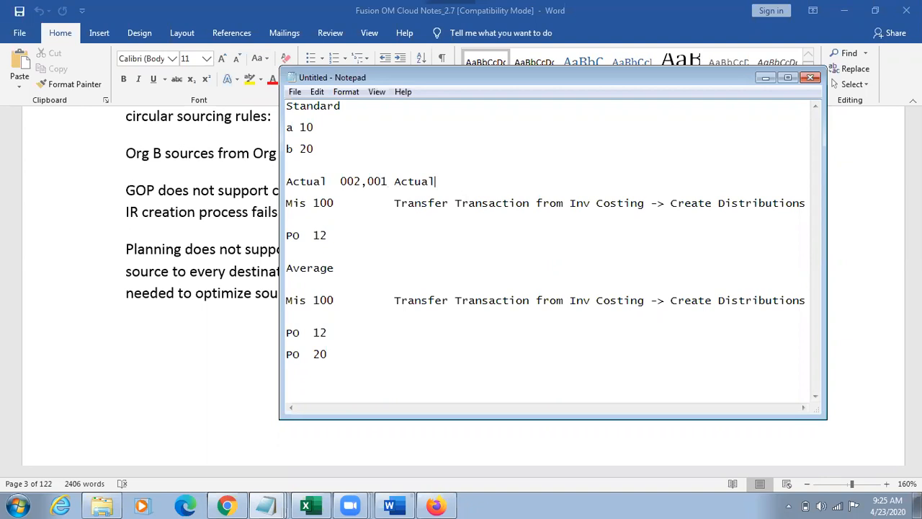
pyautogui.moveTo(342, 203); pyautogui.dragTo(285, 203)
pyautogui.moveTo(394, 202); pyautogui.dragTo(808, 206)
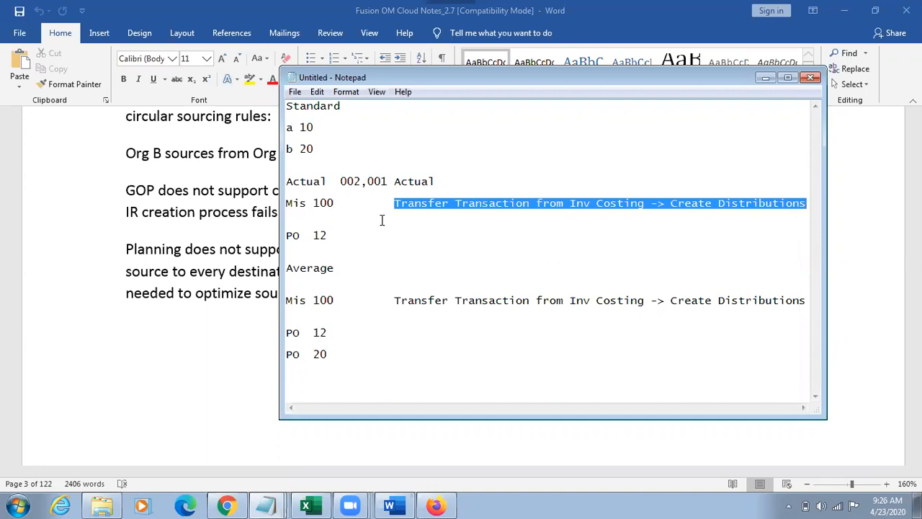
pyautogui.click(314, 210)
pyautogui.moveTo(315, 210); pyautogui.dragTo(289, 205)
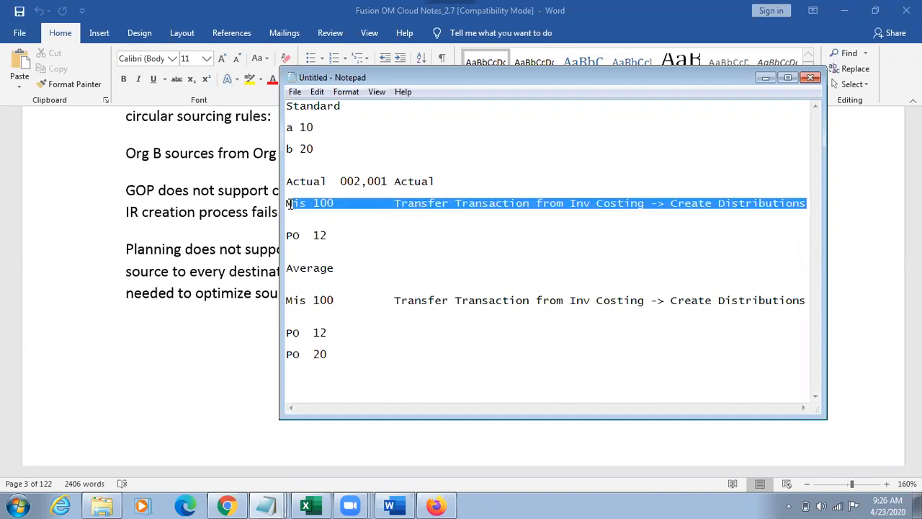
pyautogui.moveTo(331, 149); pyautogui.dragTo(287, 203)
pyautogui.click(301, 141)
pyautogui.click(339, 172)
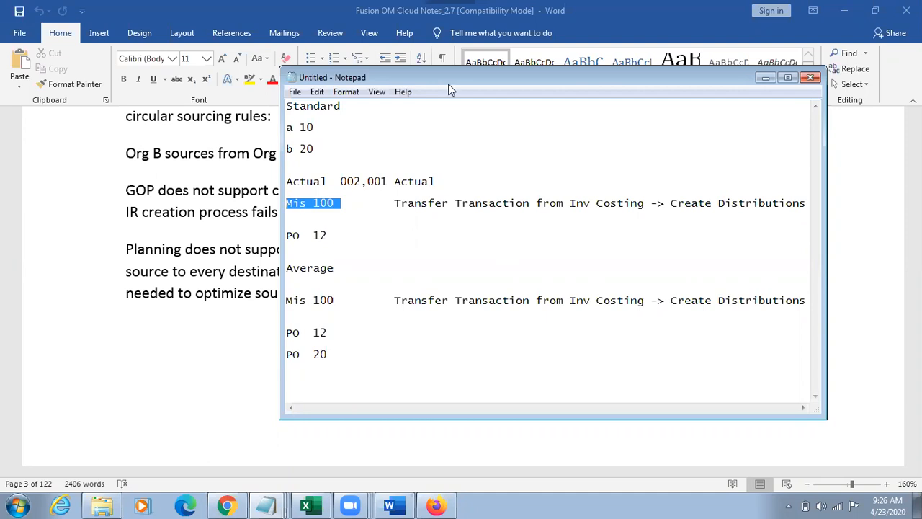
pyautogui.click(583, 137)
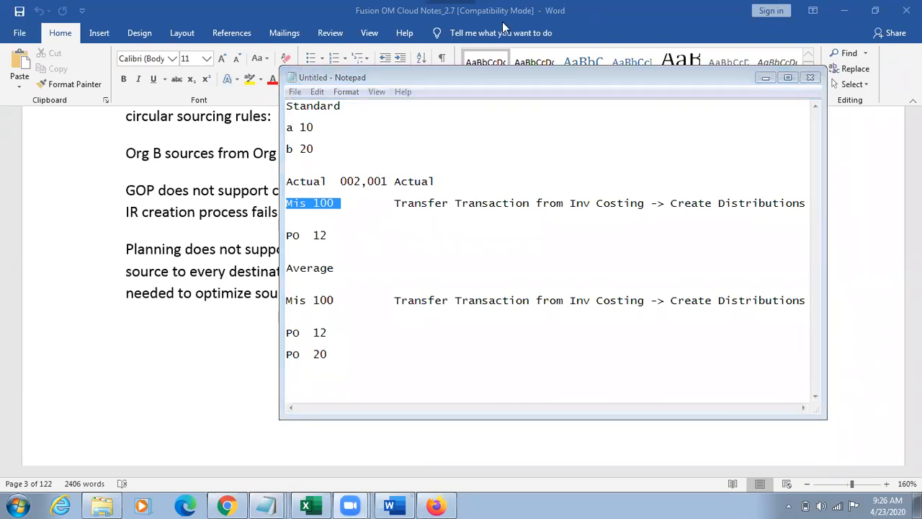